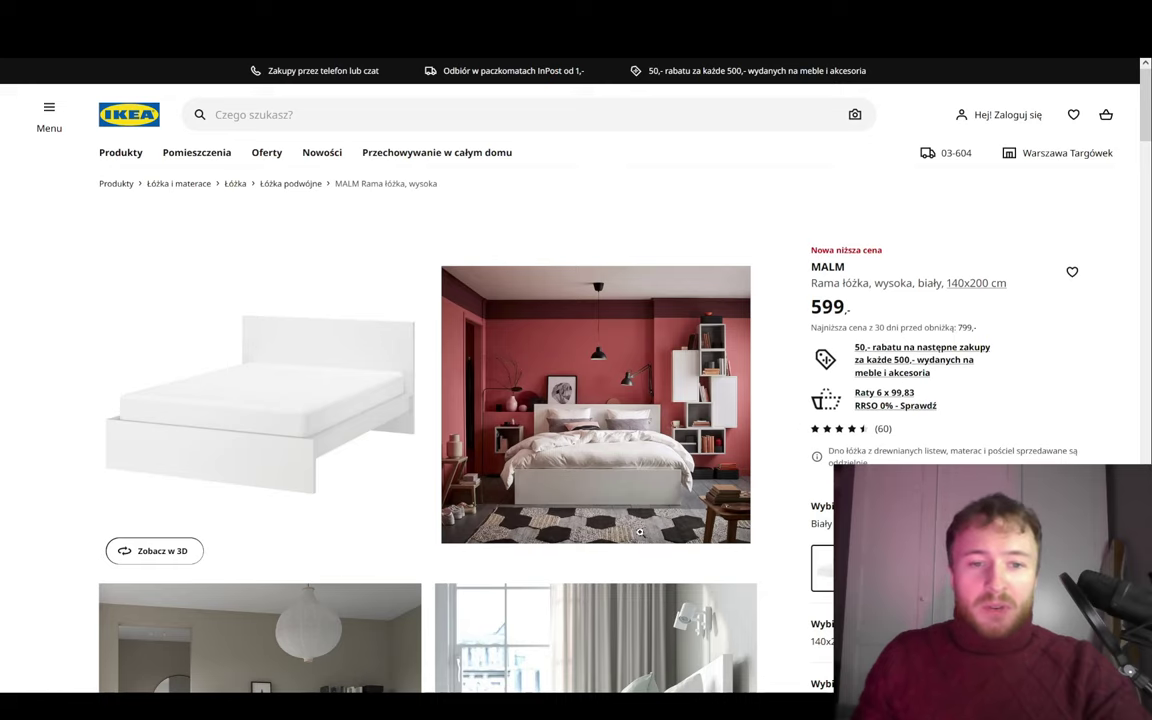
- Scroll down the MALM bed page to its 209 × 156 cm dimension drawing
scroll(640, 531, "down", 2)
scroll(635, 538, "down", 1)
scroll(632, 544, "down", 1)
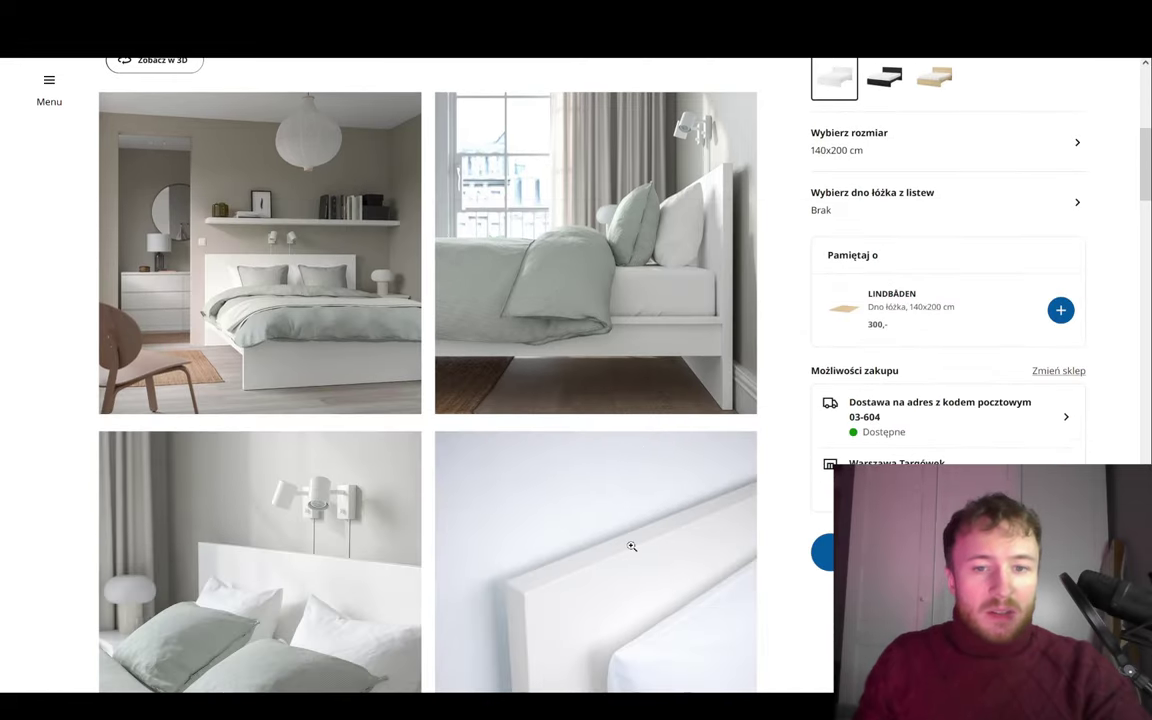
scroll(631, 546, "down", 1)
scroll(661, 450, "down", 2)
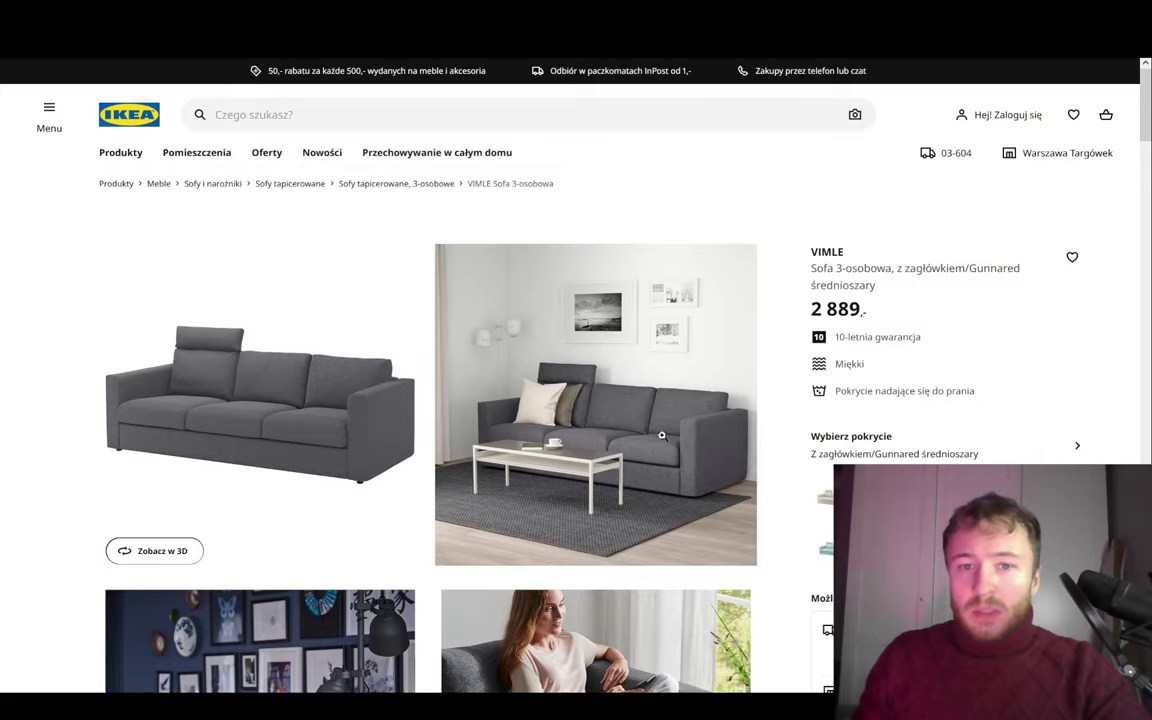
scroll(653, 427, "down", 1)
scroll(653, 427, "up", 1)
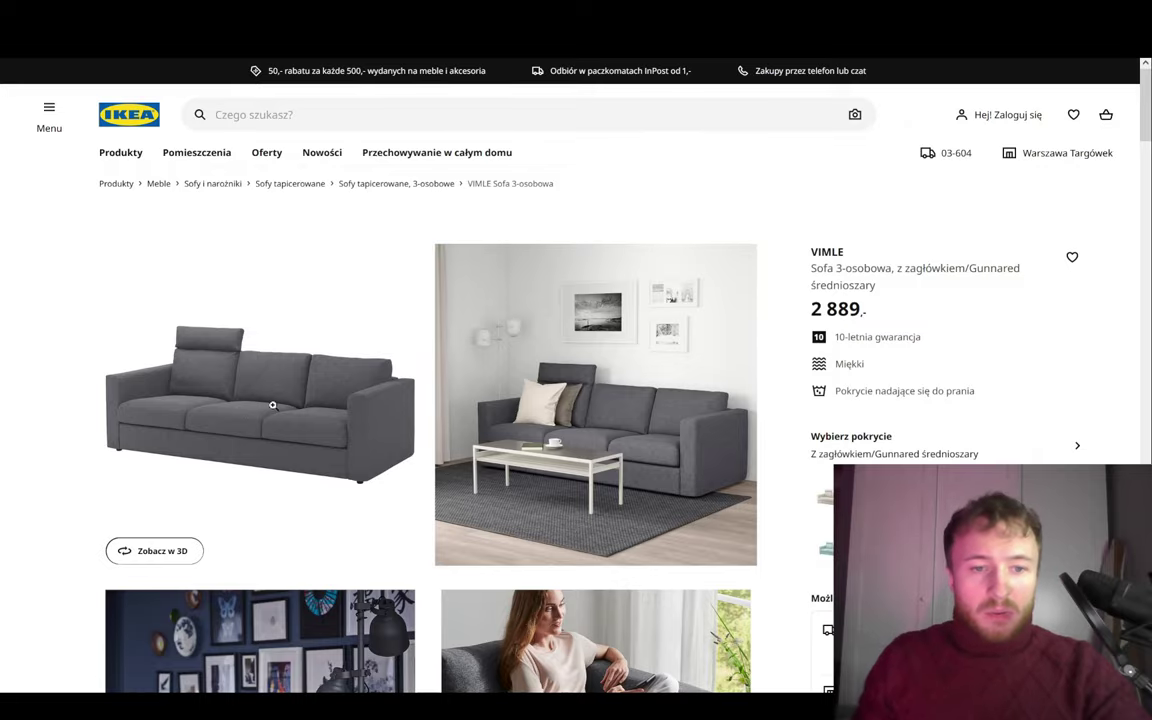
- Scroll the VIMLE sofa page to its 241 cm drawing, then back up to the detail photos
scroll(272, 405, "down", 2)
scroll(432, 463, "down", 3)
scroll(460, 455, "down", 4)
scroll(435, 468, "down", 2)
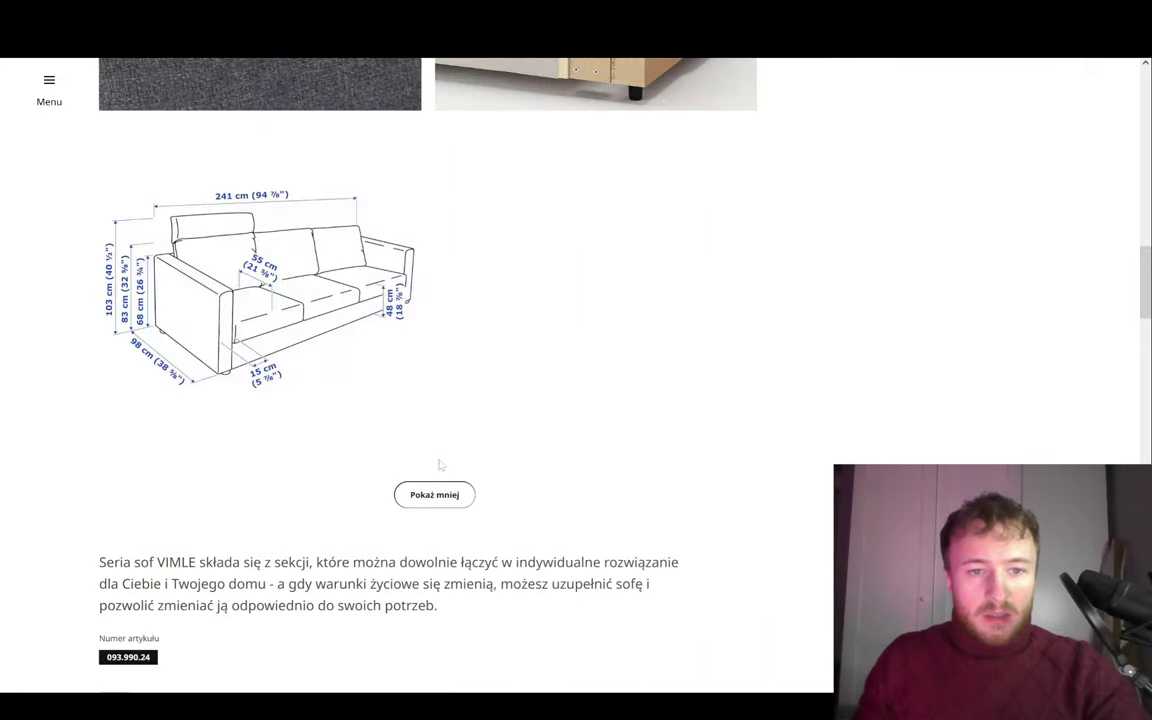
scroll(440, 475, "up", 1)
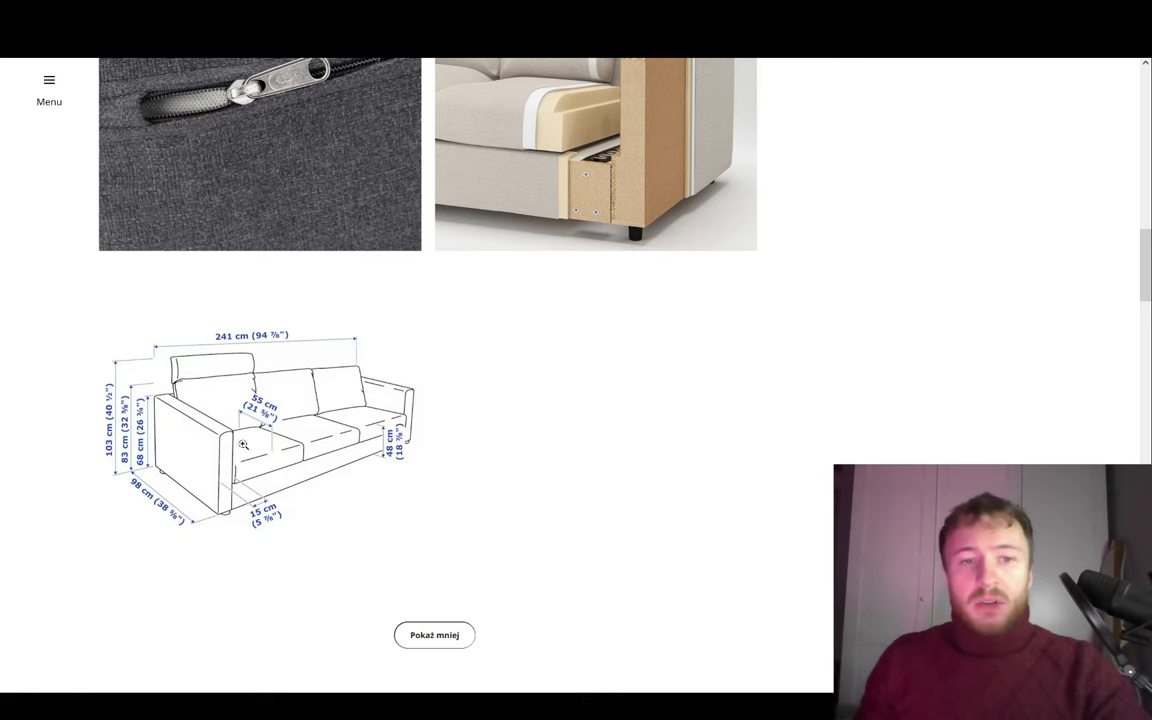
scroll(216, 330, "up", 5)
scroll(216, 330, "up", 5)
scroll(651, 550, "down", 5)
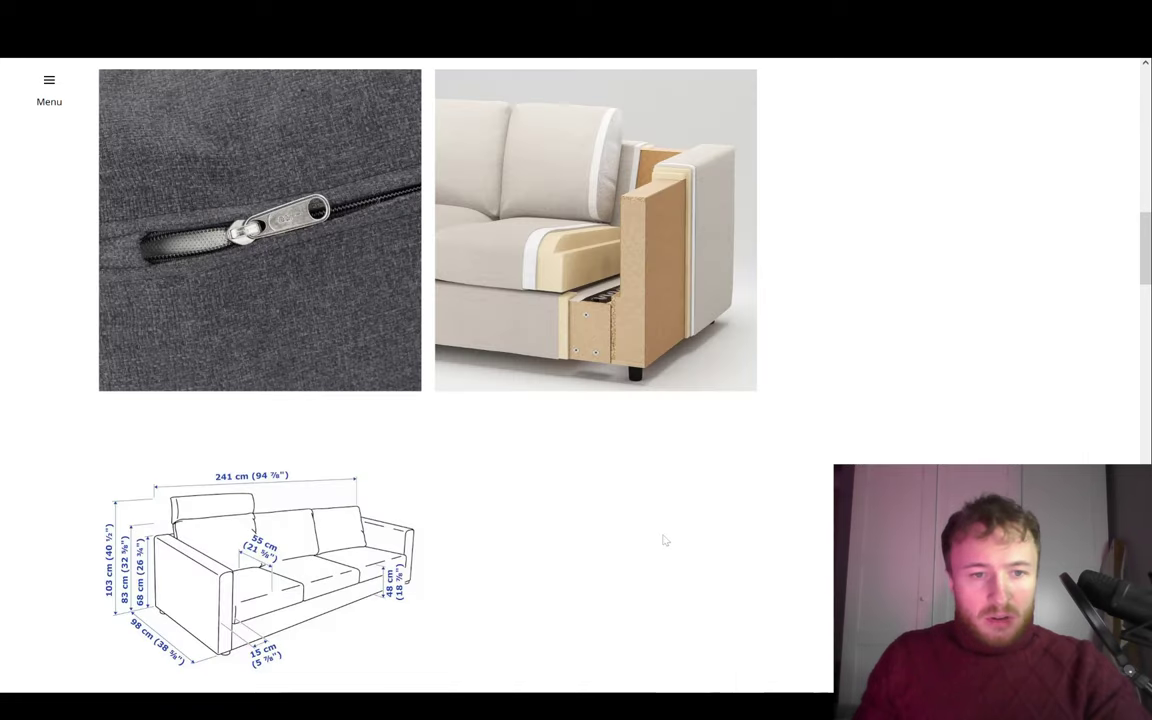
- Enlarge the MALM bed's dimension drawing to check its sizes, then close it
scroll(663, 537, "down", 4)
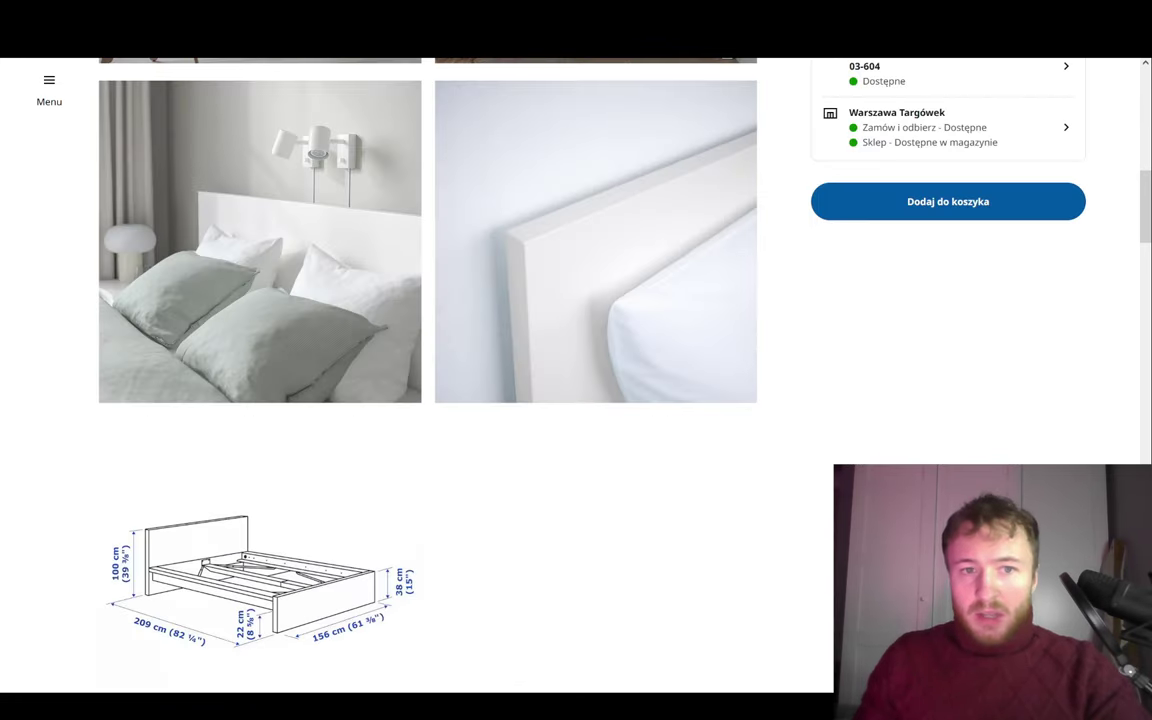
scroll(452, 451, "down", 1)
scroll(452, 451, "down", 1)
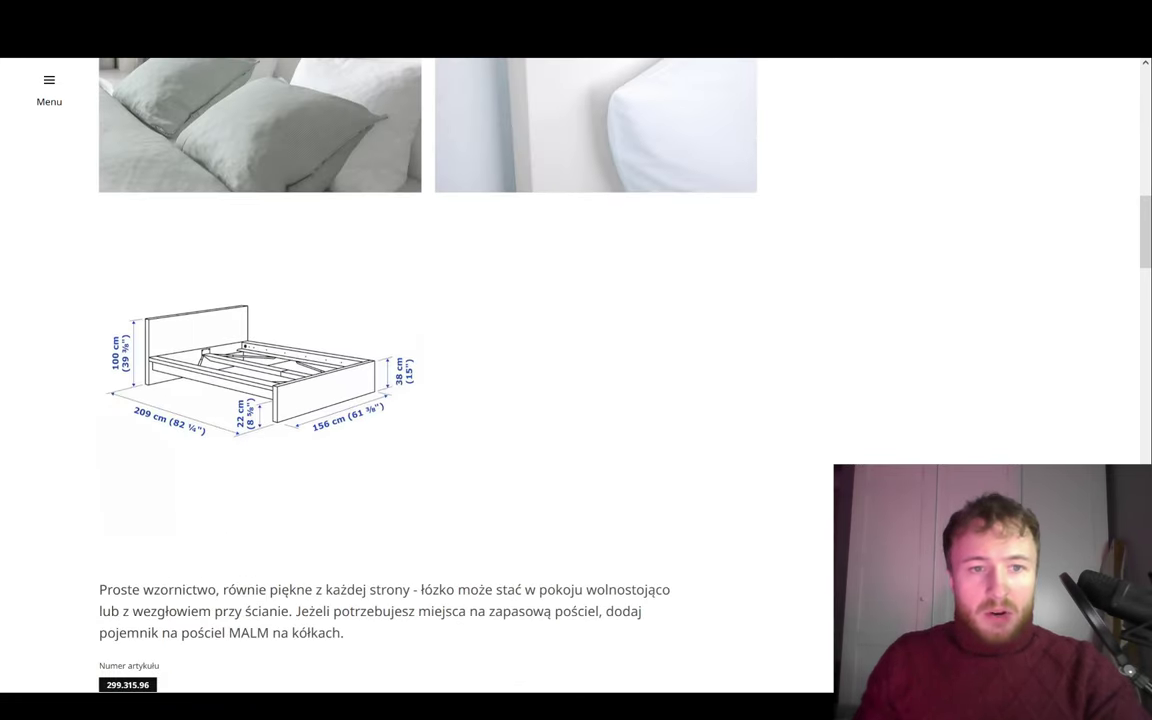
left_click(230, 374)
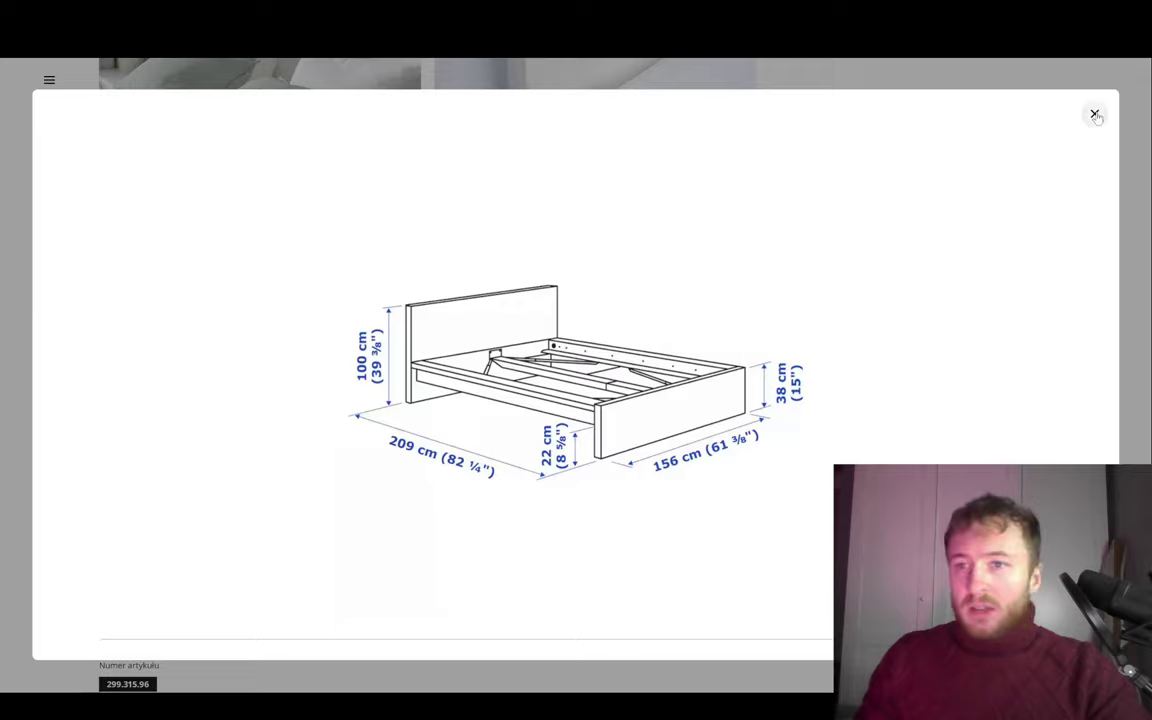
left_click(1093, 113)
- Scroll back to the VIMLE sofa's 241 cm dimension drawing
scroll(425, 553, "up", 10)
scroll(440, 553, "down", 5)
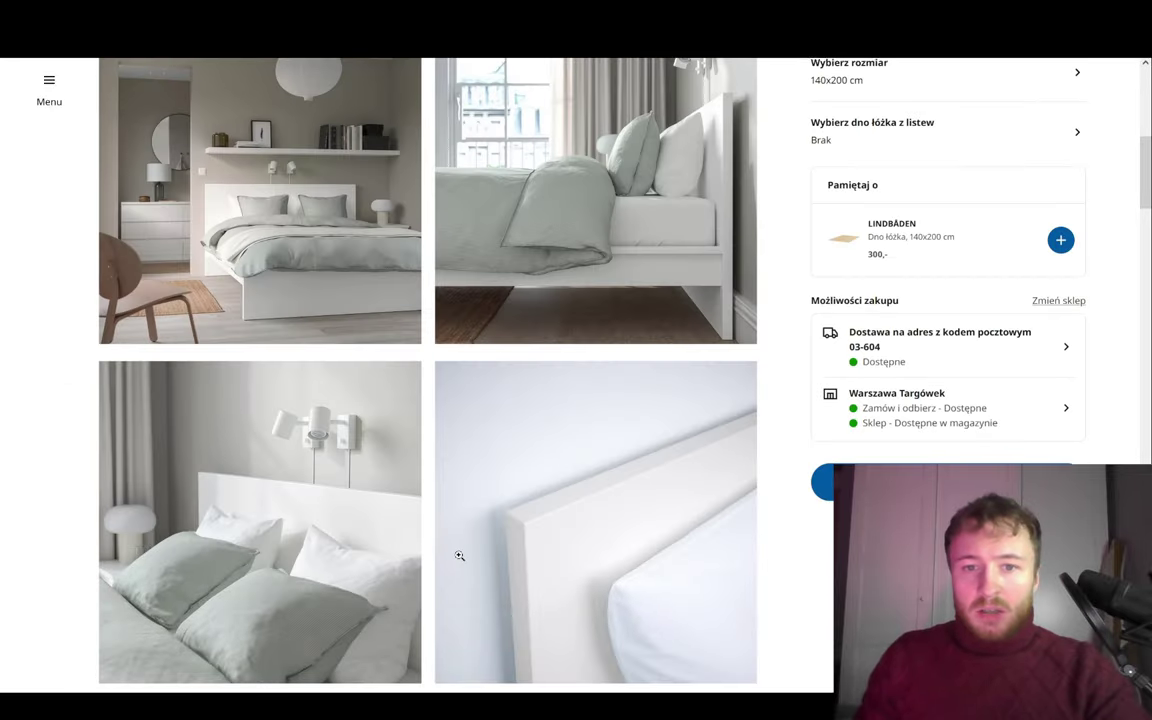
scroll(460, 555, "up", 4)
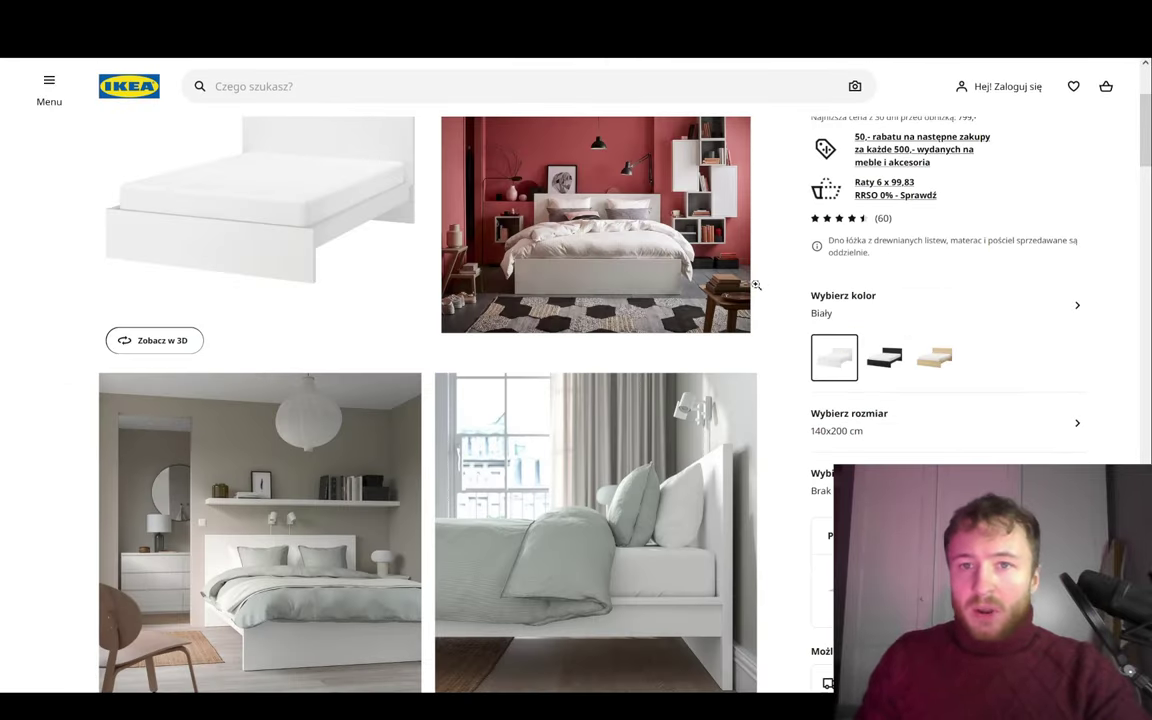
scroll(756, 289, "down", 4)
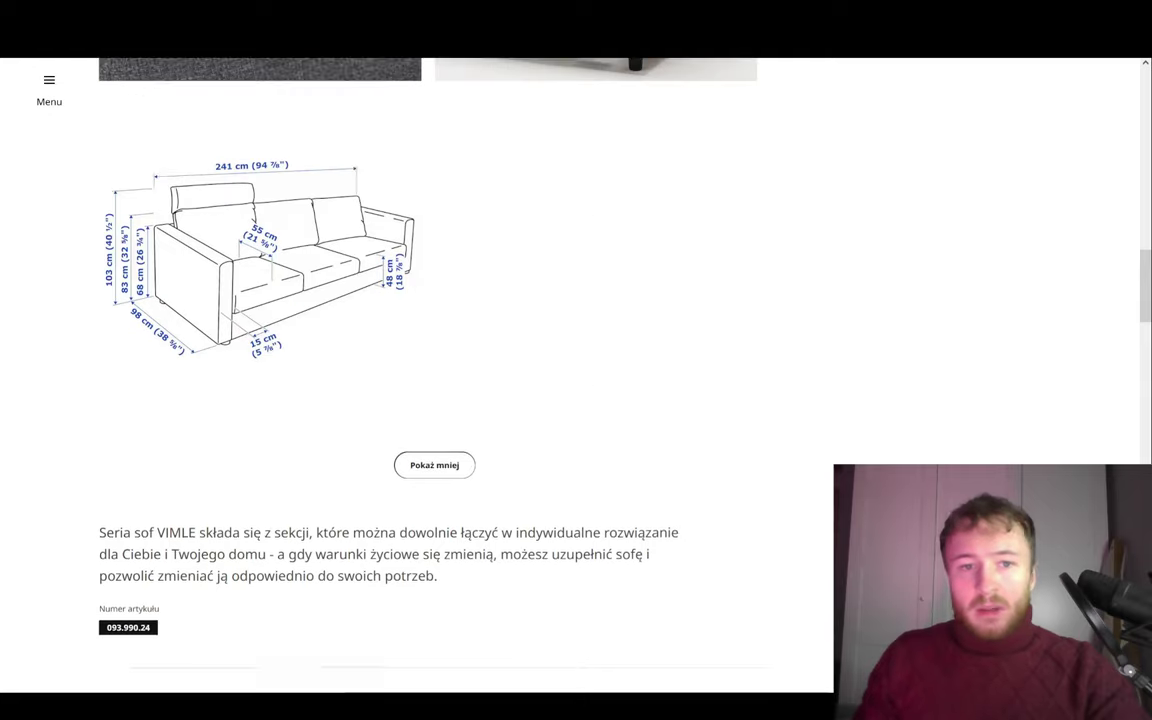
scroll(540, 566, "up", 2)
scroll(534, 559, "up", 2)
scroll(534, 559, "down", 1)
scroll(535, 558, "down", 1)
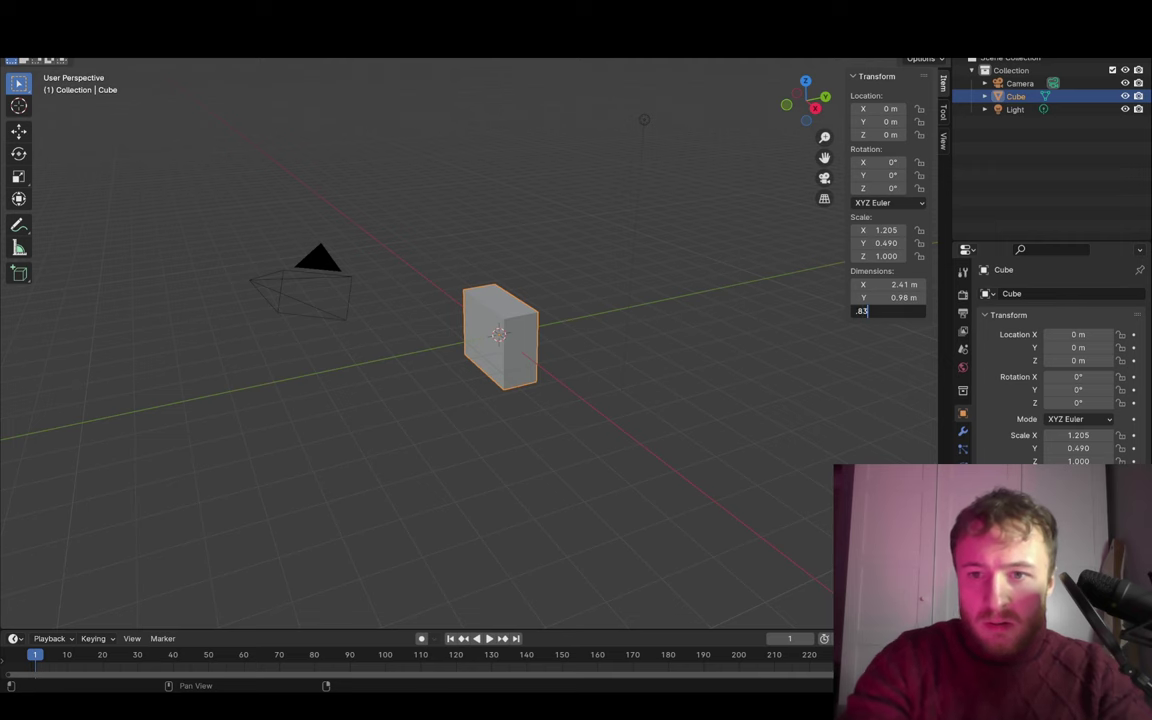
- Set the box's height to 0.83 m
key("Return")
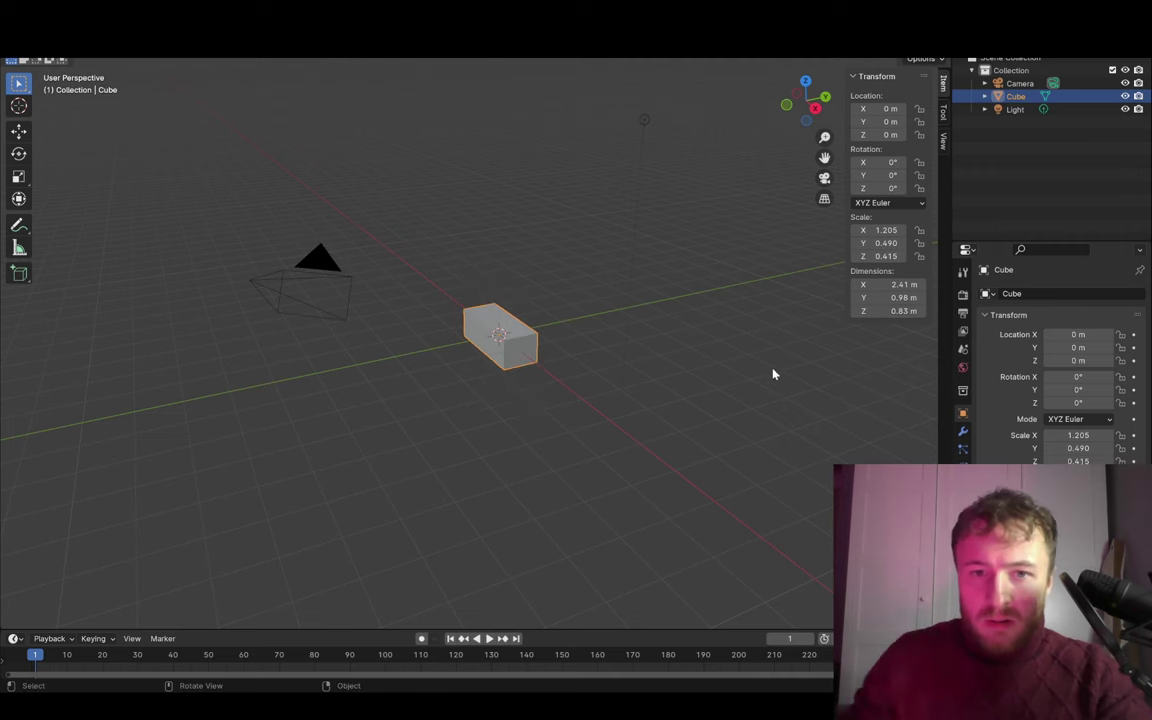
scroll(571, 329, "up", 5)
mouse_move(571, 329)
middle_mouse_down()
mouse_move(362, 374)
mouse_move(566, 357)
middle_mouse_up()
scroll(663, 337, "down", 4)
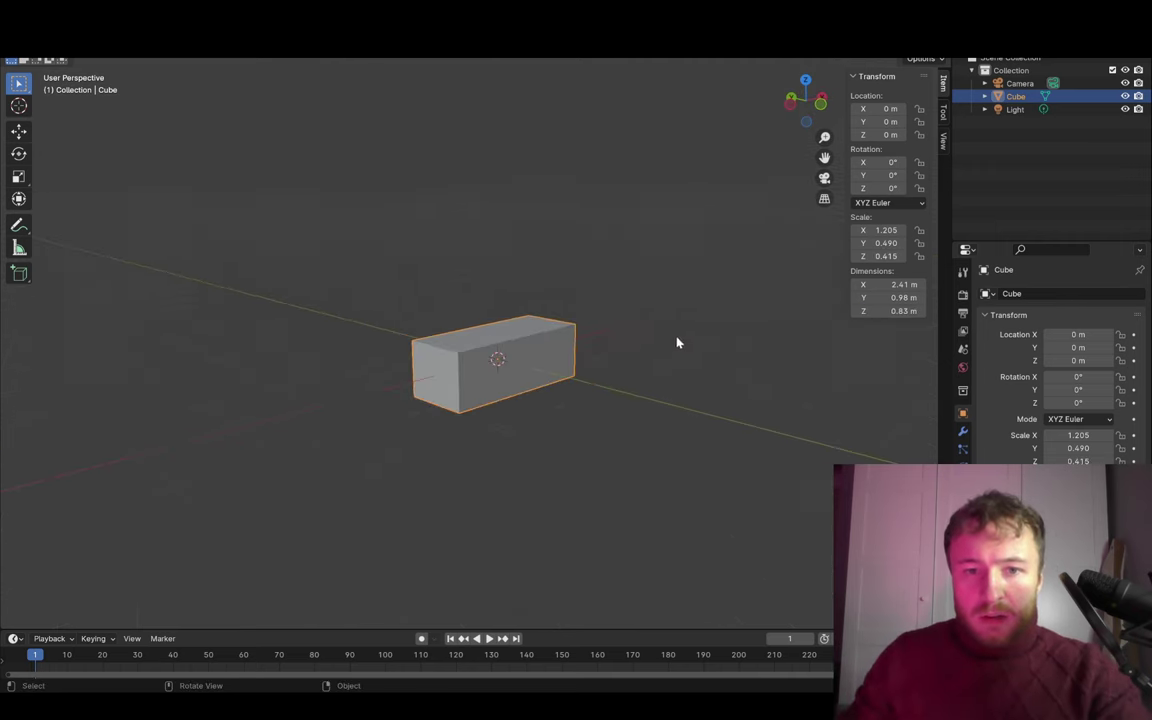
scroll(656, 352, "up", 3)
middle_click_drag(656, 352, 431, 244)
scroll(431, 244, "up", 3)
middle_click_drag(494, 270, 519, 259)
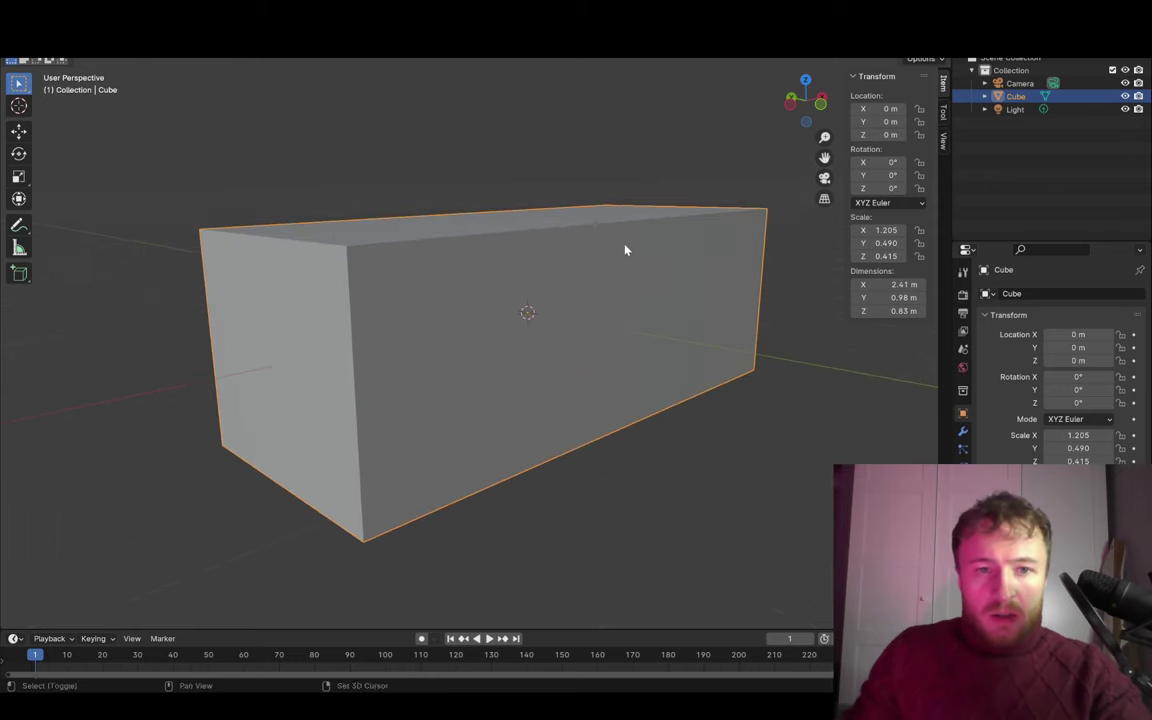
- Duplicate the box in place and select the copy's end face in X-ray Edit Mode
key("shift+d")
right_click(825, 405)
key("Tab")
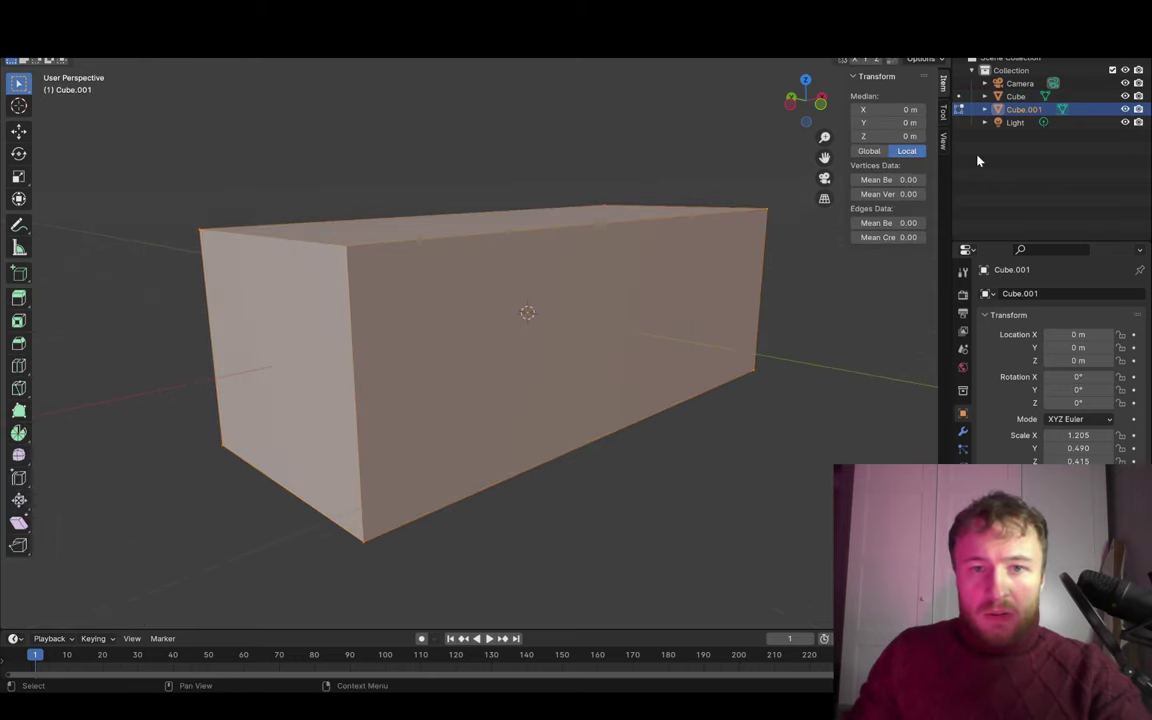
key("alt+z")
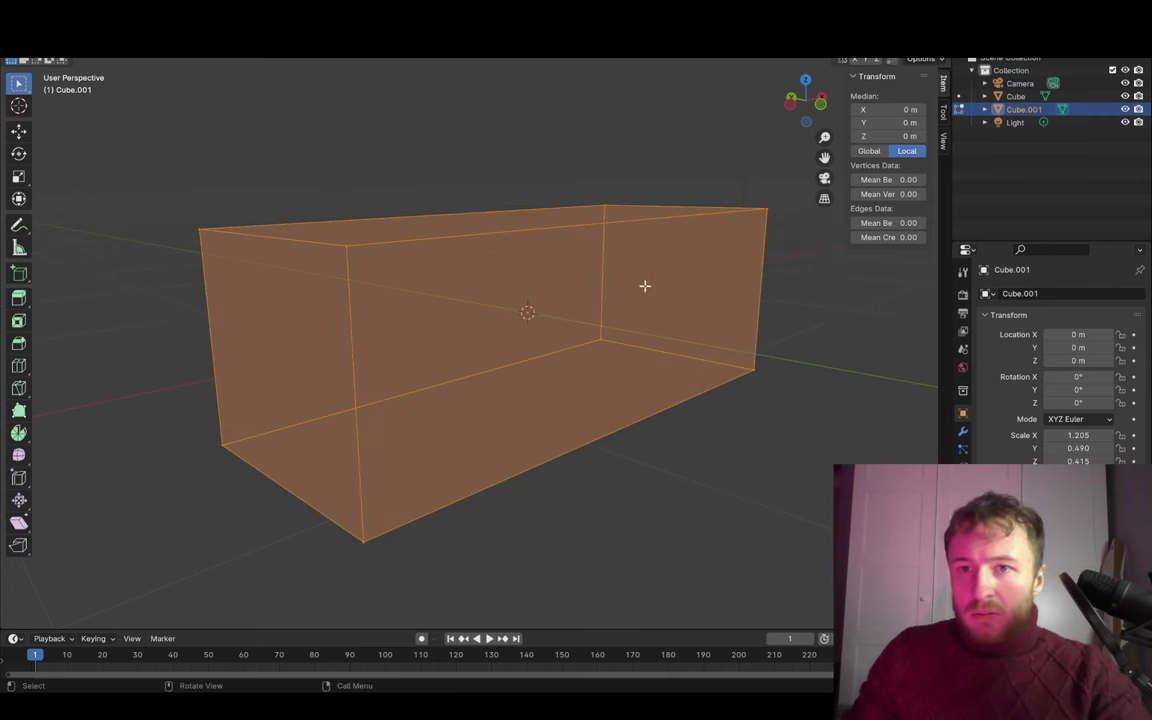
middle_click_drag(643, 288, 645, 297)
mouse_move(791, 251)
middle_mouse_down()
mouse_move(676, 254)
mouse_move(697, 267)
middle_mouse_up()
left_click(594, 362)
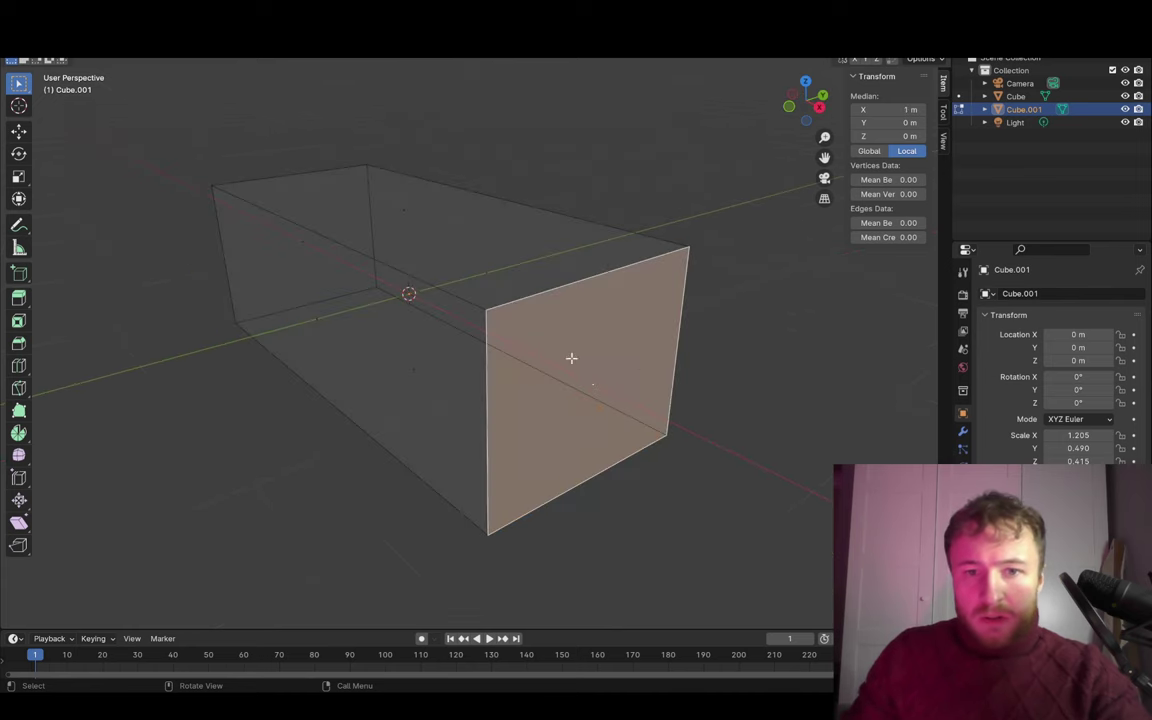
middle_click_drag(525, 352, 634, 345)
- Turn on vertex snapping and slide the end face across, leaving a thin 0.15 m slab
key("g")
key("z")
key("x")
key("Escape")
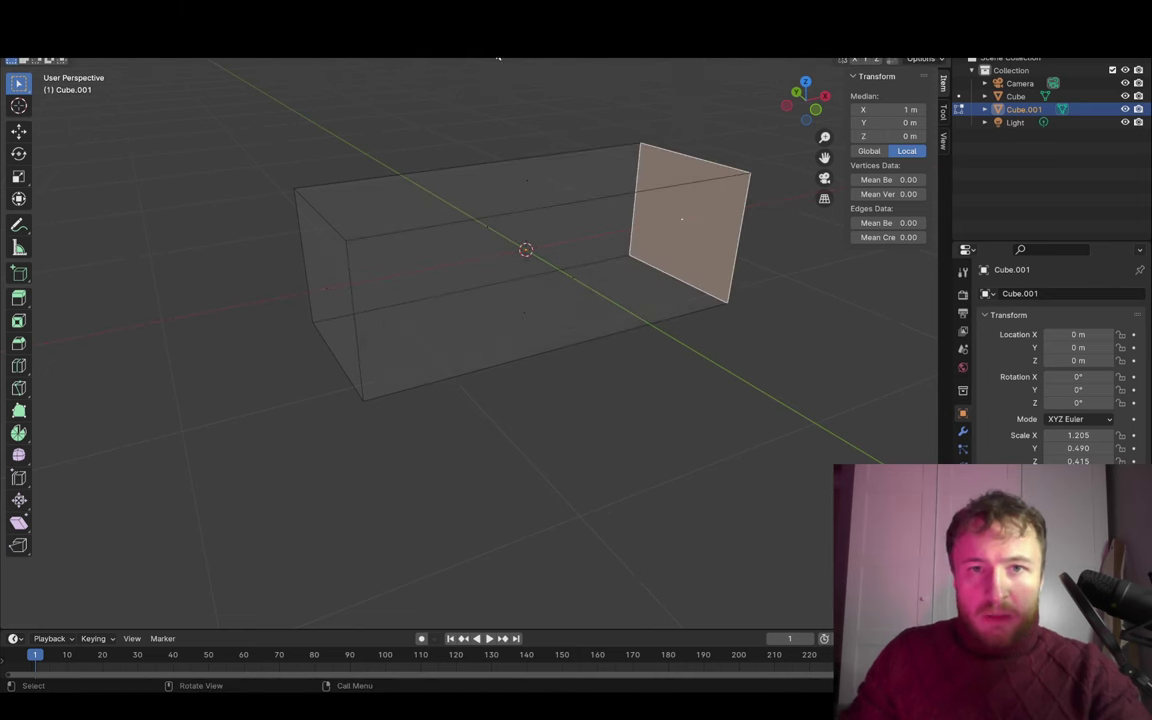
left_click(496, 50)
left_click(496, 50)
left_click(459, 122)
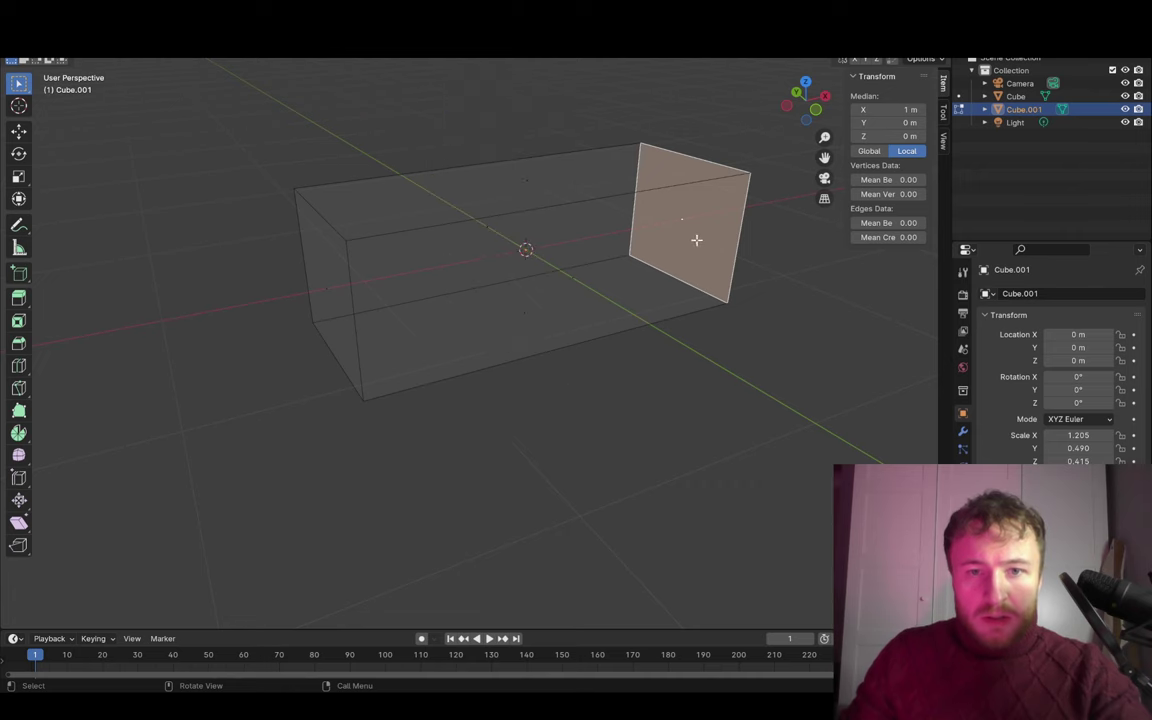
key("g")
left_click(113, 664)
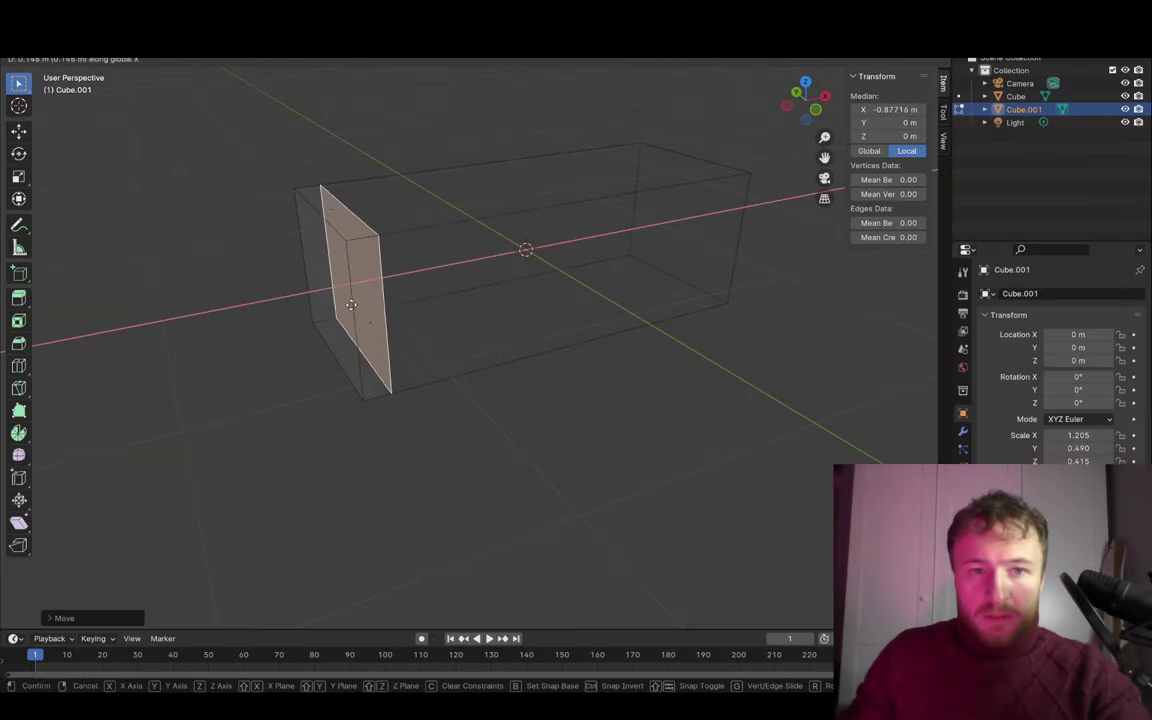
left_click(422, 360)
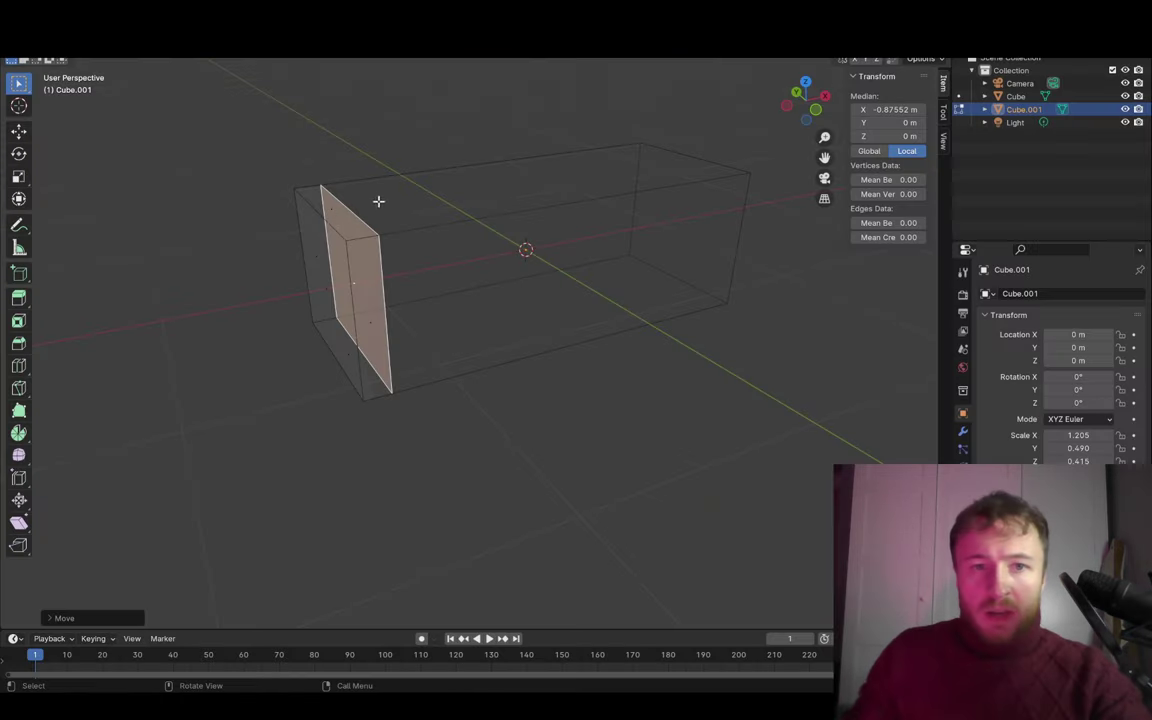
- Drop the slab's top face to the base and extrude it up into a 0.68 m-tall panel
left_click(334, 218)
middle_click_drag(334, 218, 522, 303)
key("g")
key("z")
left_click(428, 404)
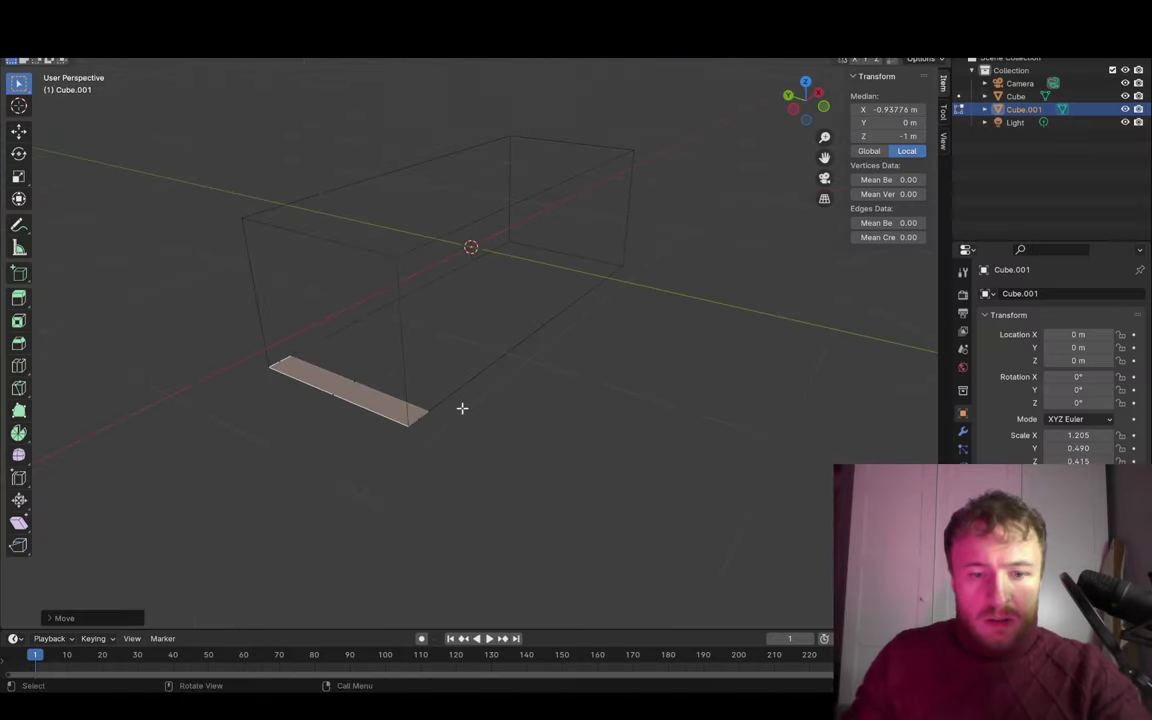
key("e")
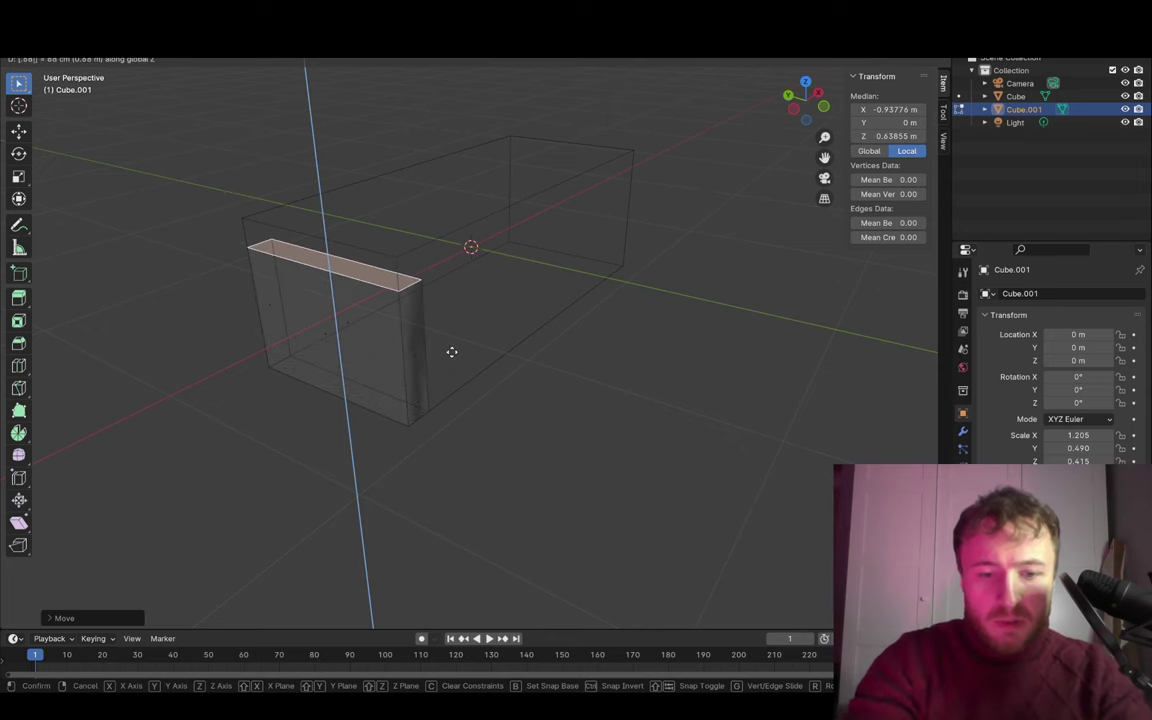
left_click(452, 351)
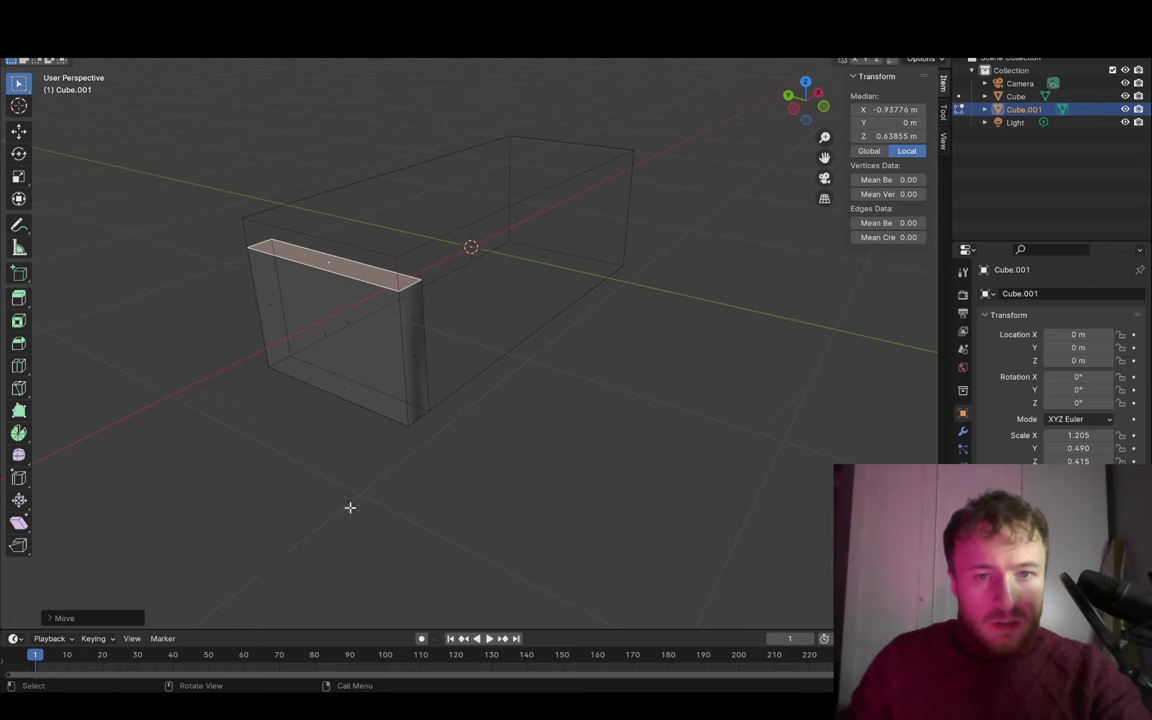
middle_click_drag(350, 507, 594, 416)
- Add a Mirror modifier to the panel with Cube picked as the mirror object
key("Tab")
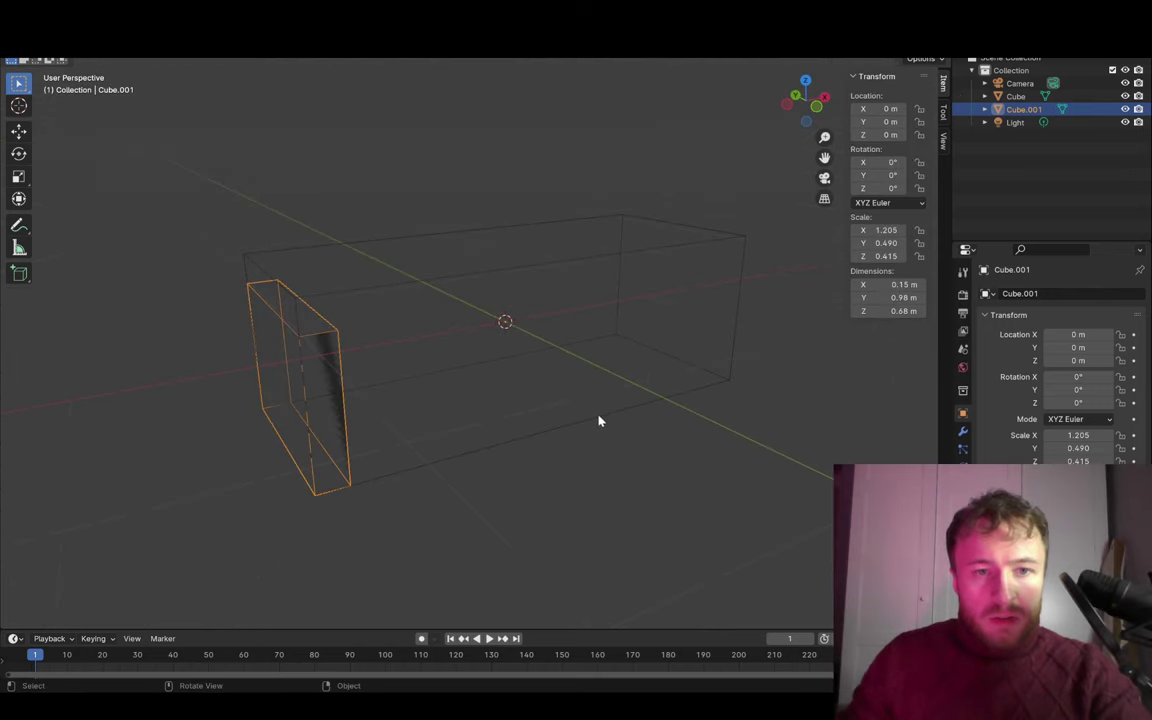
left_click(963, 431)
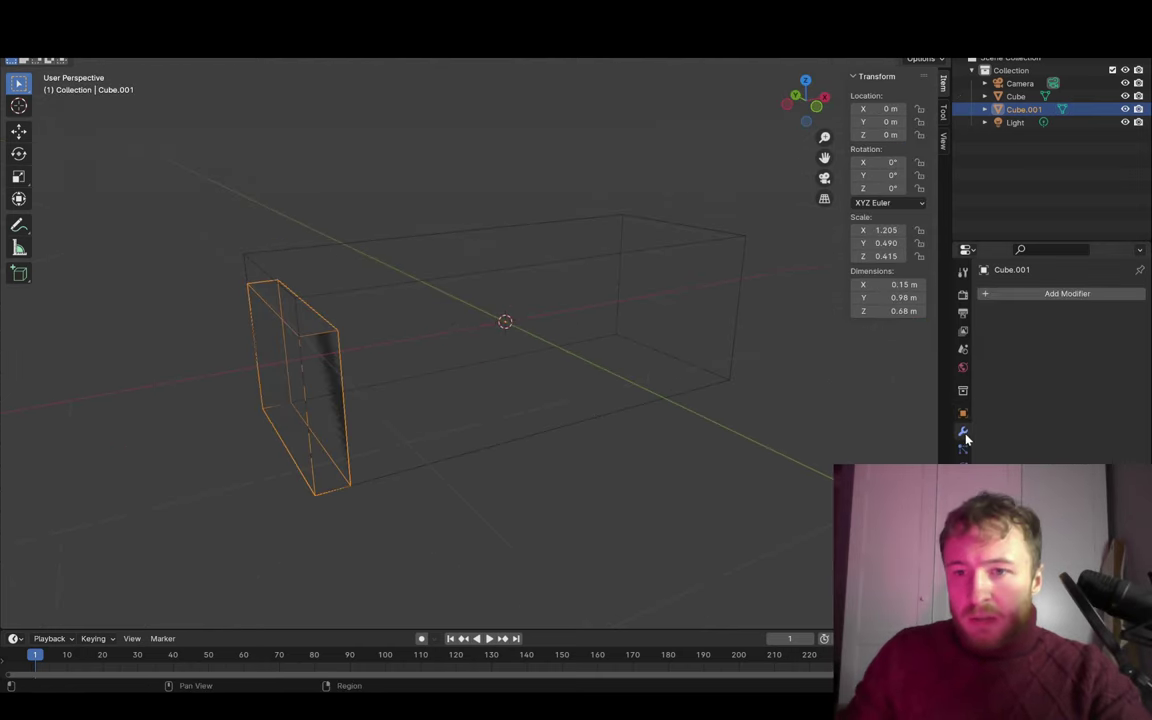
left_click(1055, 296)
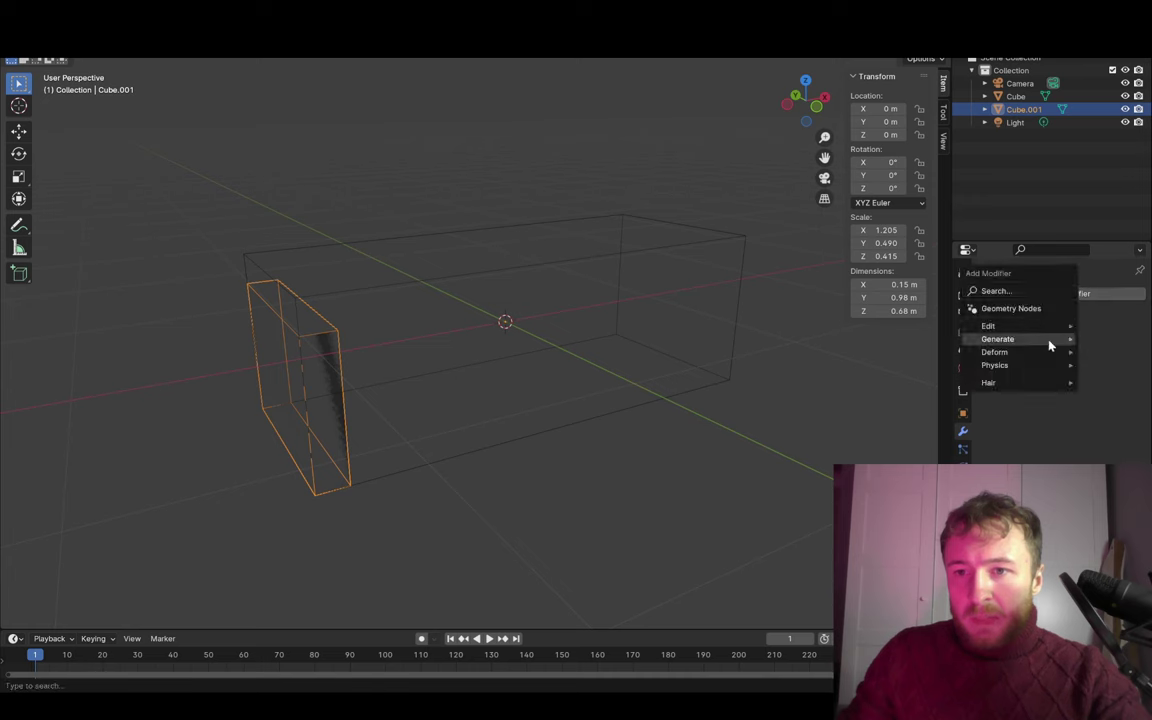
left_click(998, 296)
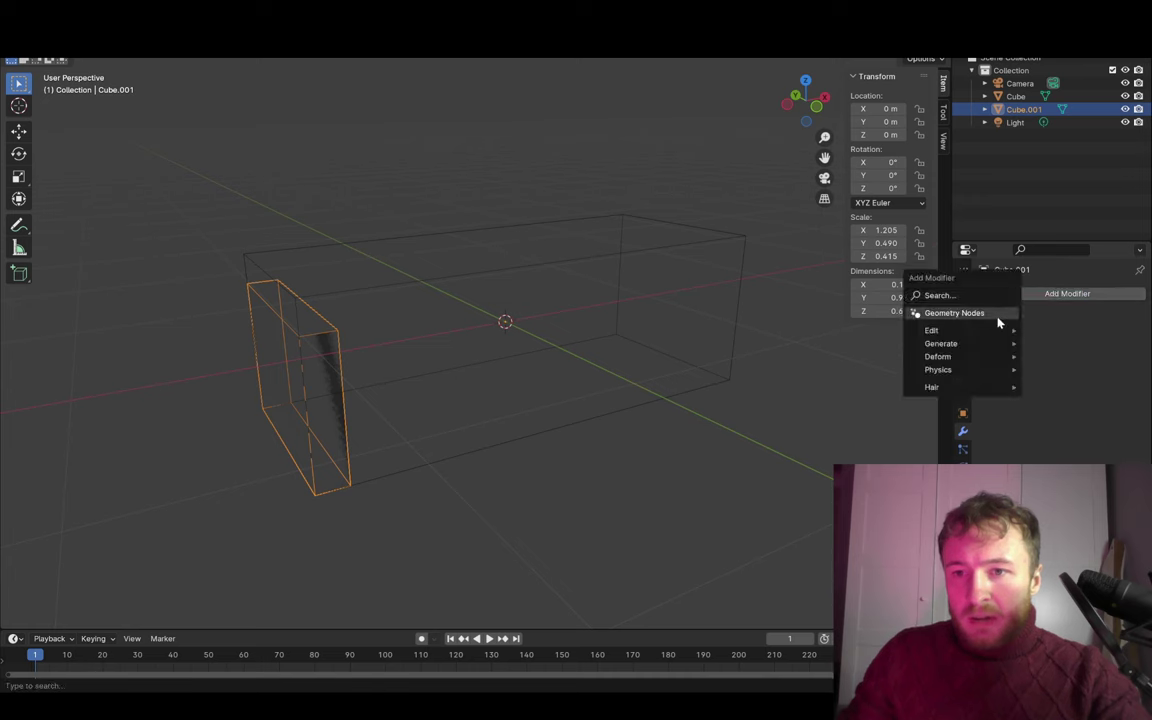
mouse_move(997, 339)
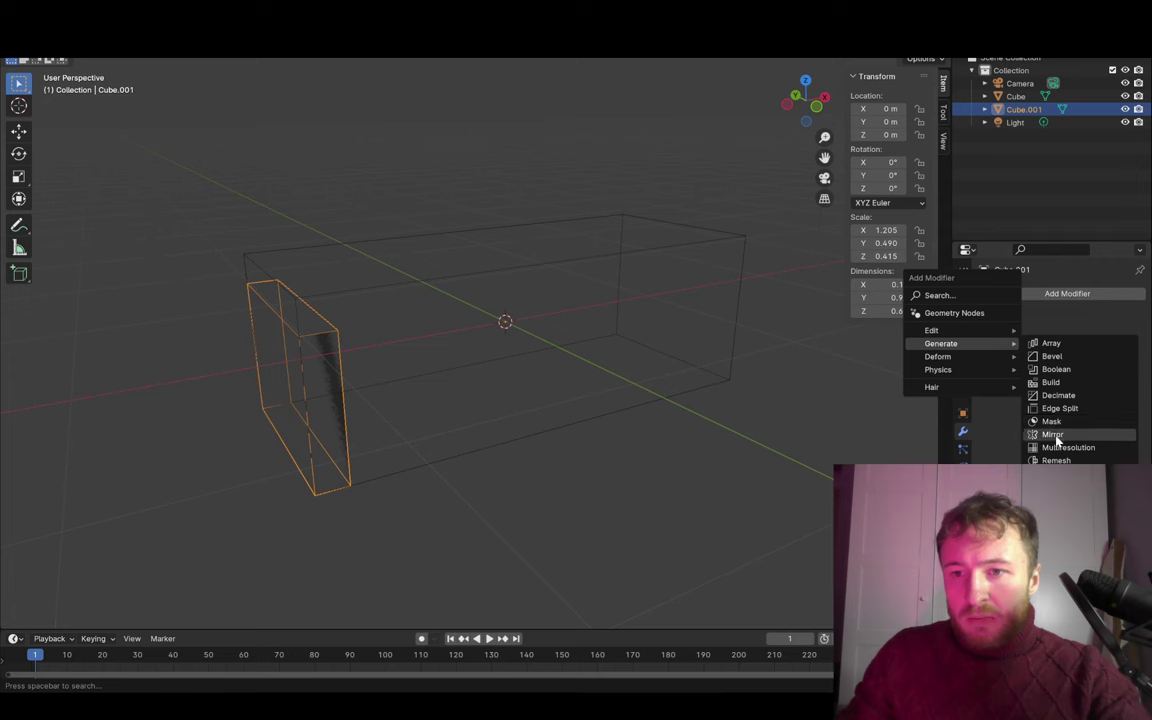
left_click(1052, 434)
left_click(1085, 383)
key("Escape")
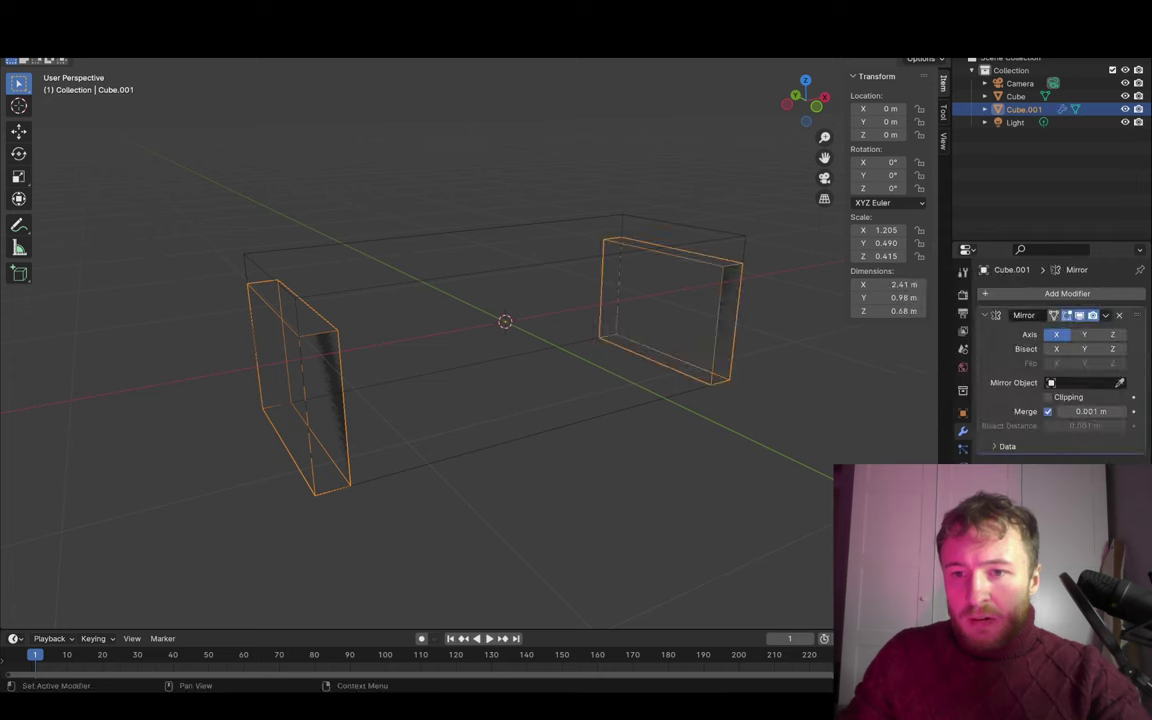
left_click(1120, 384)
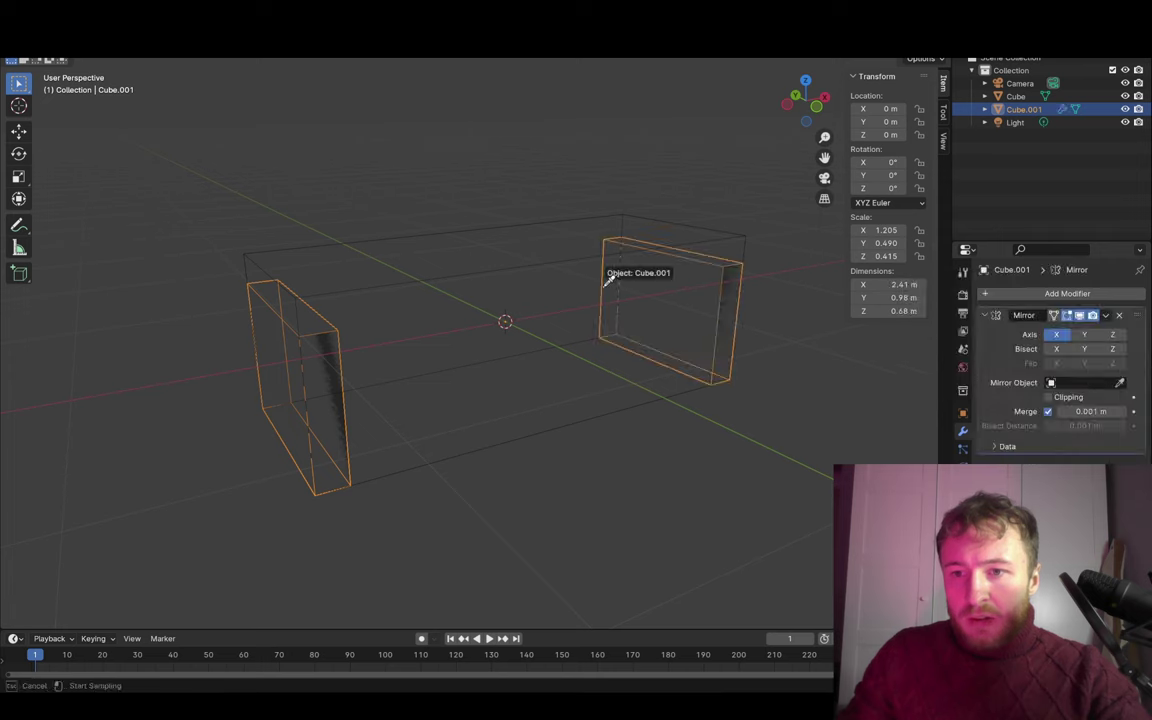
left_click(507, 258)
mouse_move(648, 411)
middle_mouse_down()
mouse_move(702, 452)
mouse_move(774, 445)
mouse_move(650, 408)
mouse_move(602, 432)
mouse_move(612, 454)
mouse_move(347, 345)
middle_mouse_up()
key("Tab")
key("Tab")
key("Tab")
key("Tab")
key("Tab")
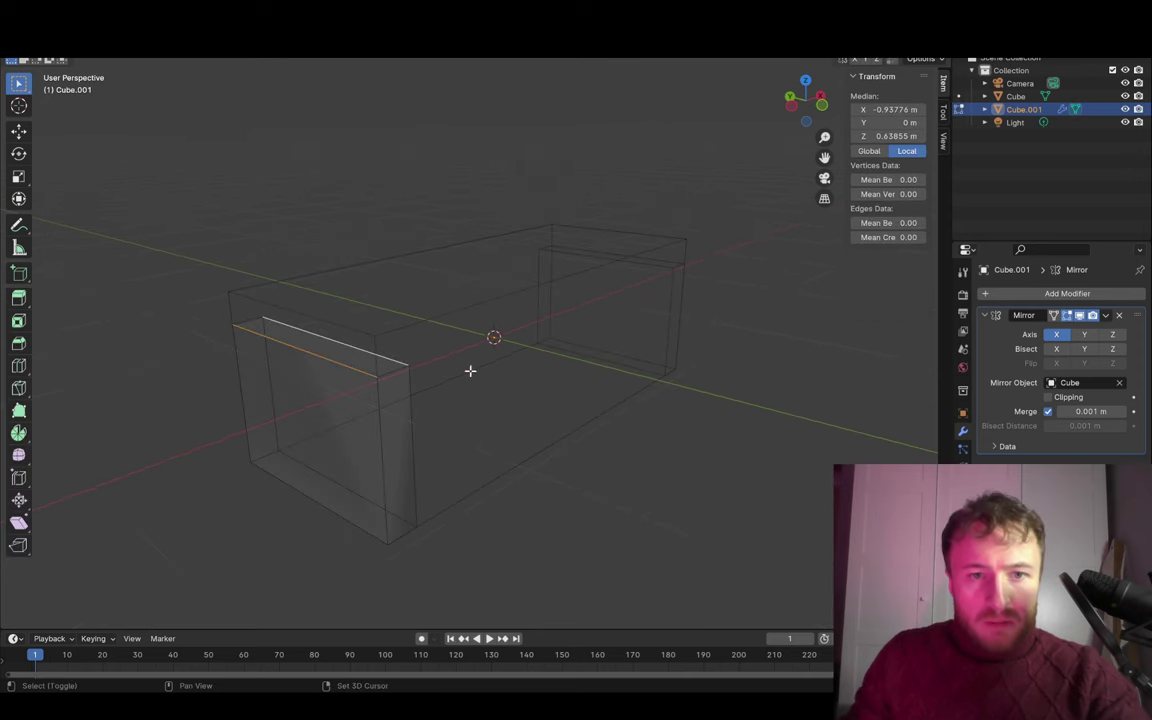
- Bevel the panel's top edge with several segments
mouse_move(501, 381)
middle_mouse_down()
mouse_move(663, 409)
mouse_move(649, 410)
mouse_move(542, 133)
middle_mouse_up()
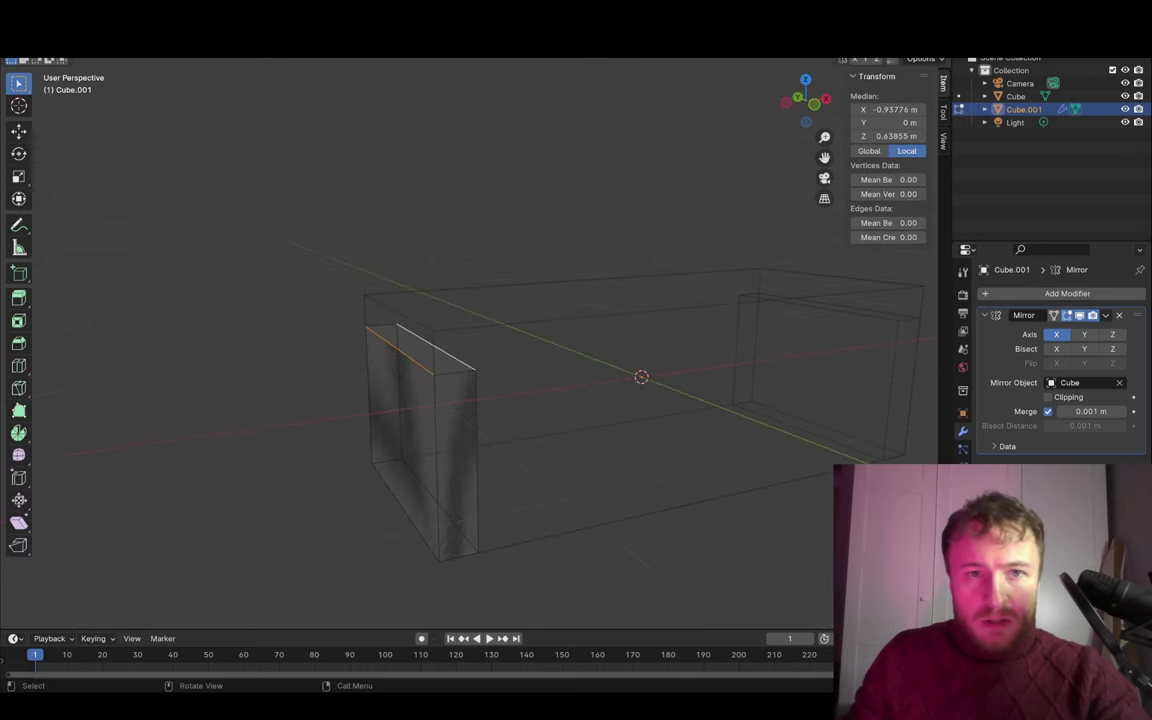
key("ctrl+e")
key("ctrl+v")
key("ctrl+e")
left_click(318, 69)
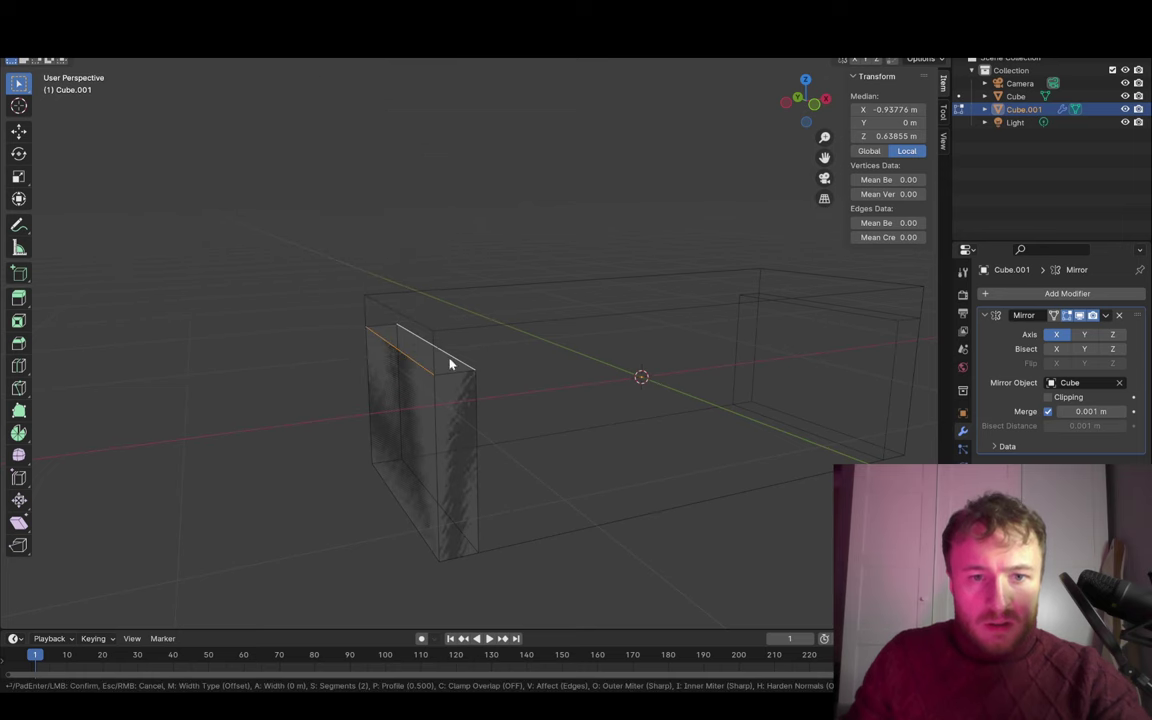
scroll(660, 123, "down", 1)
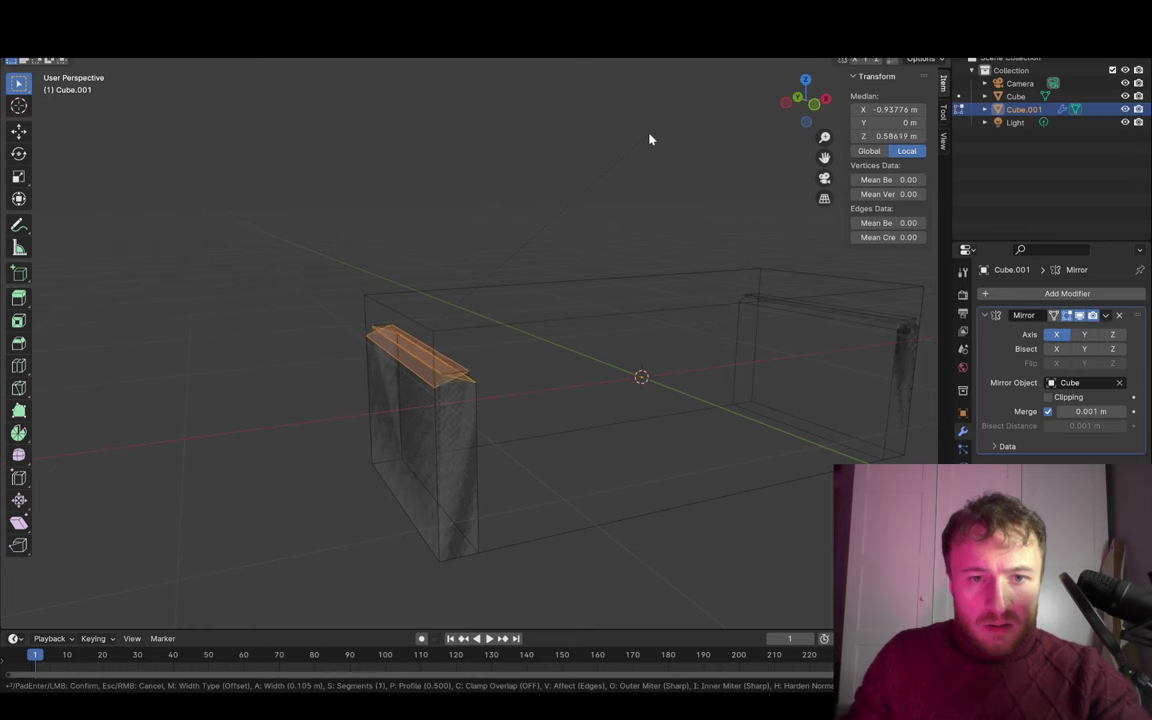
scroll(546, 75, "up", 1)
scroll(550, 80, "up", 1)
left_click(553, 81)
key("Tab")
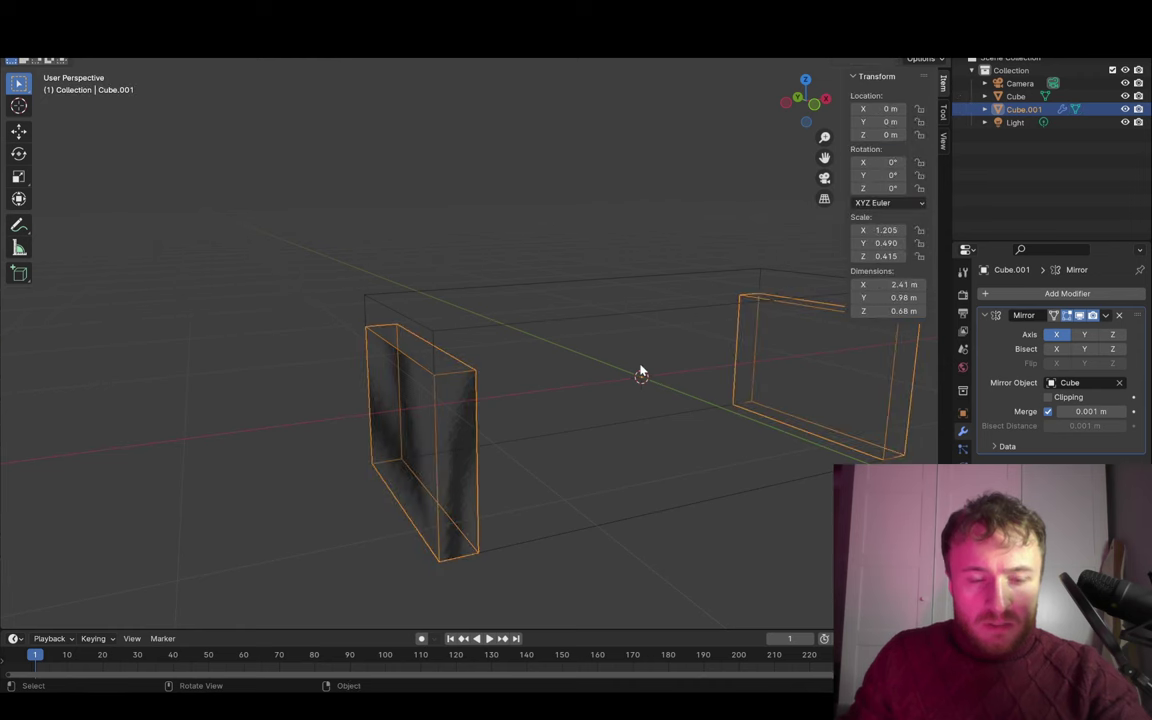
- Apply all transforms to the side panels, then re-bevel the top edge into a smooth rounding
key("shift+a")
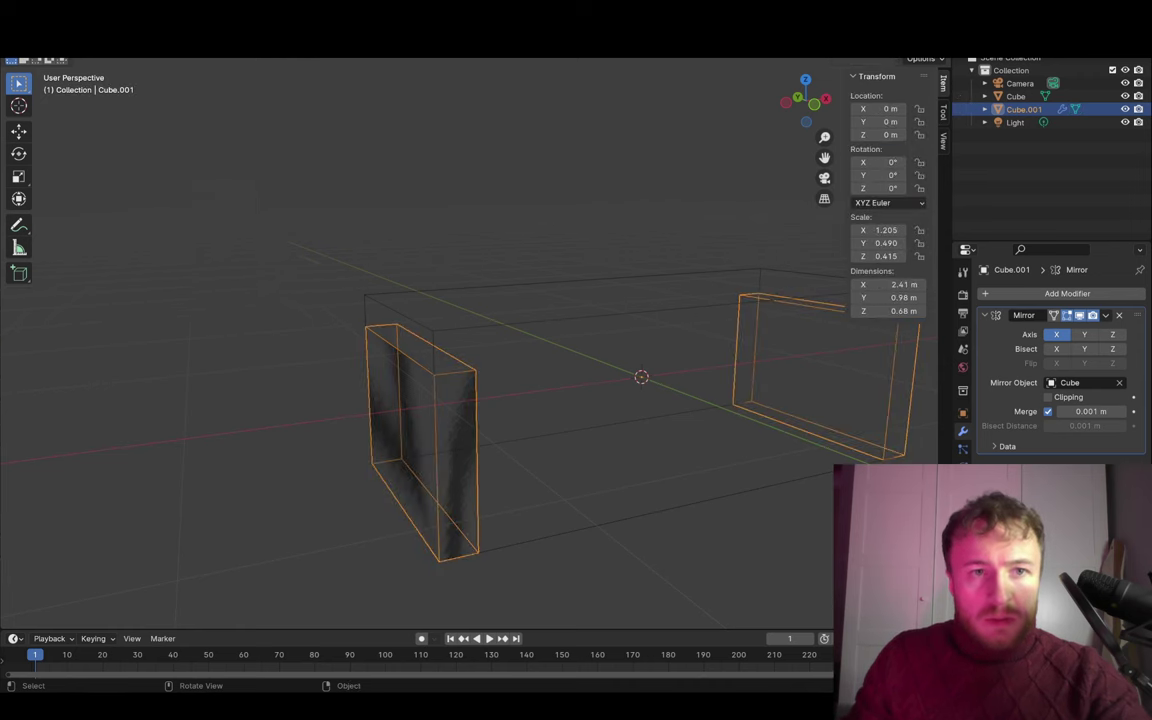
left_click(232, 52)
mouse_move(218, 108)
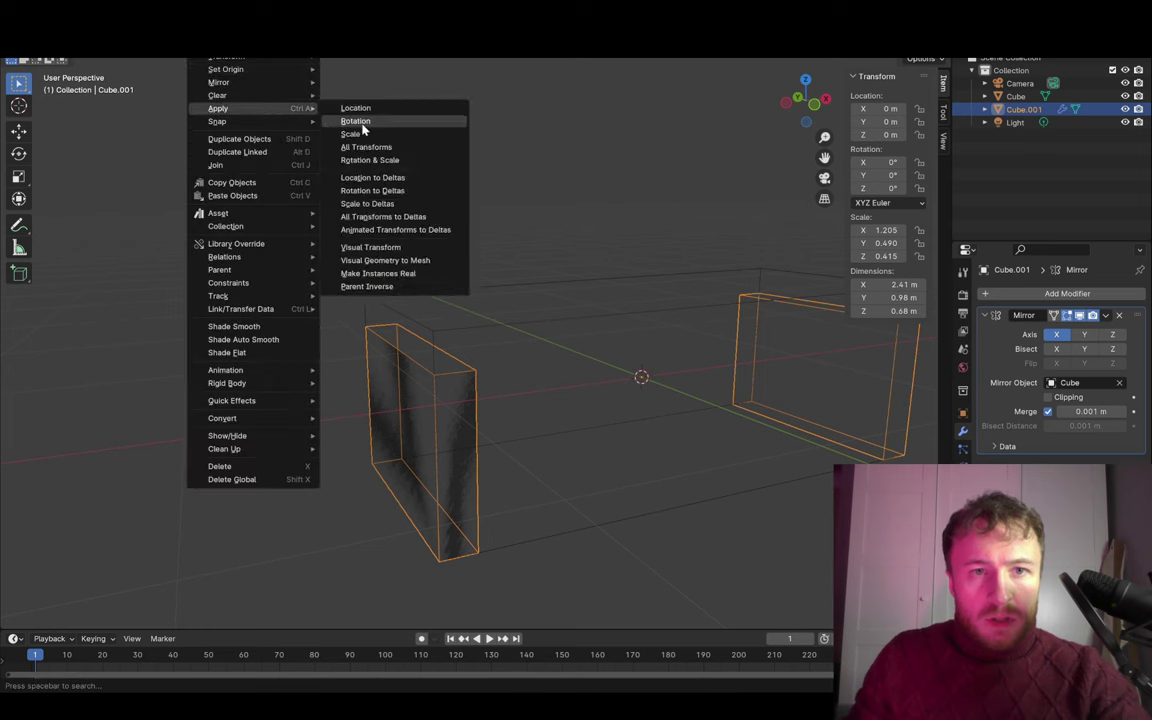
left_click(378, 149)
key("Tab")
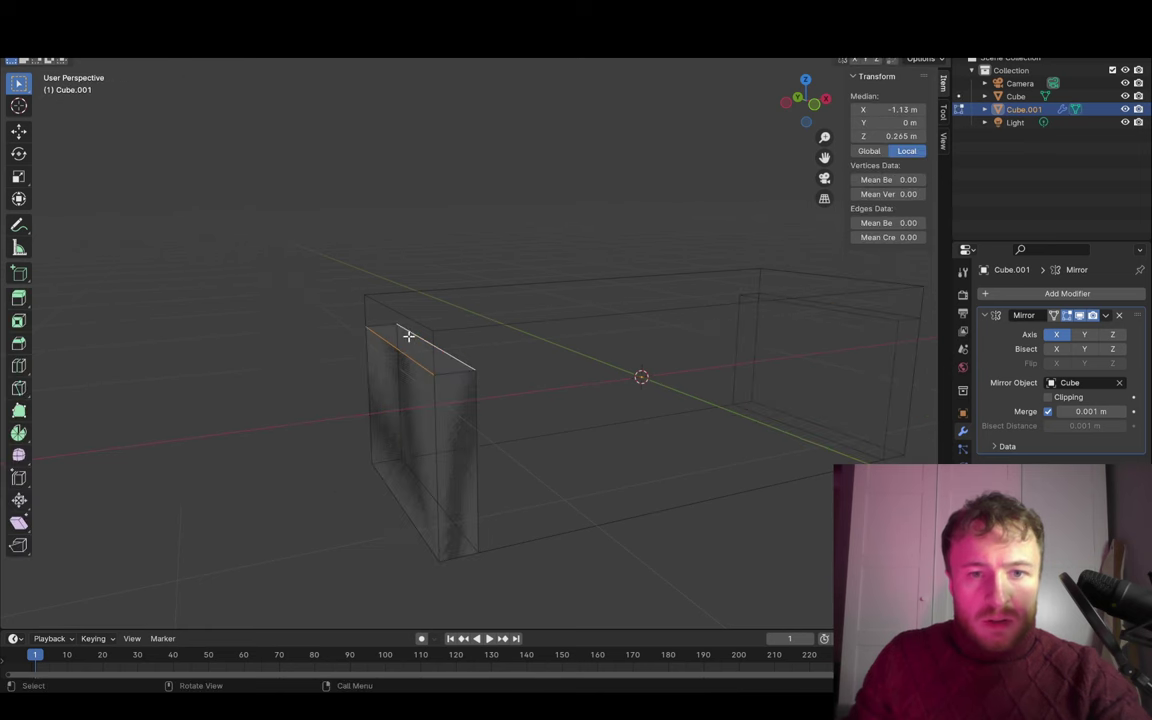
key("ctrl+b")
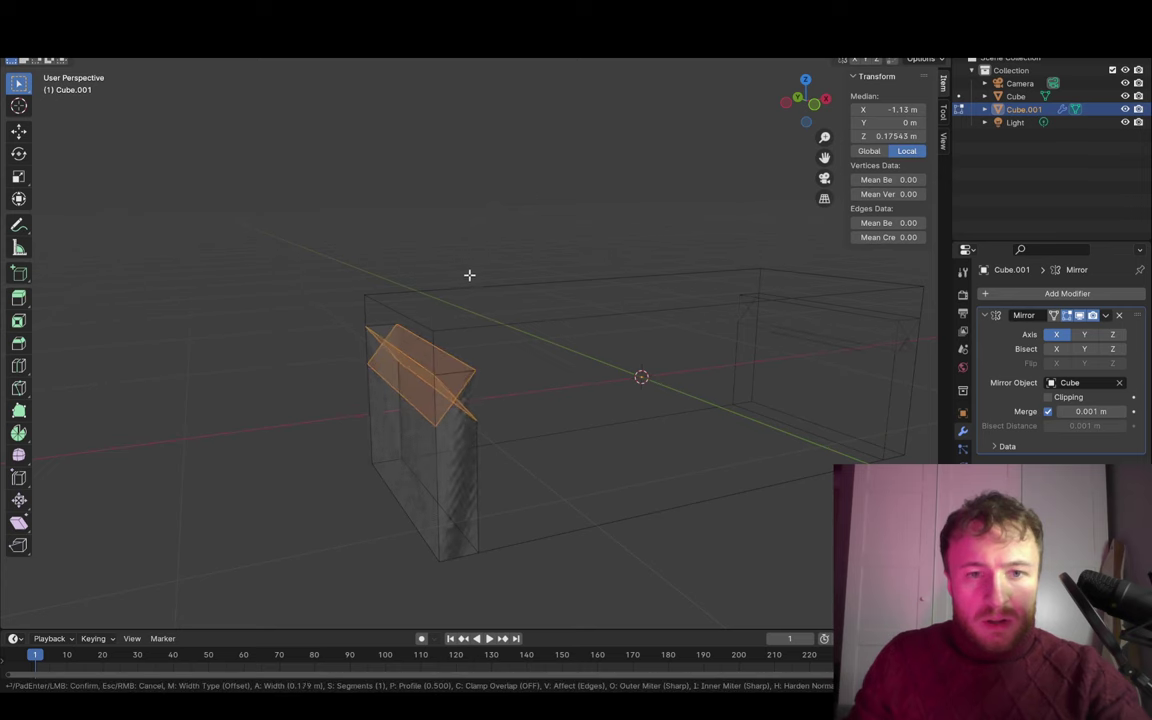
scroll(440, 290, "up", 3)
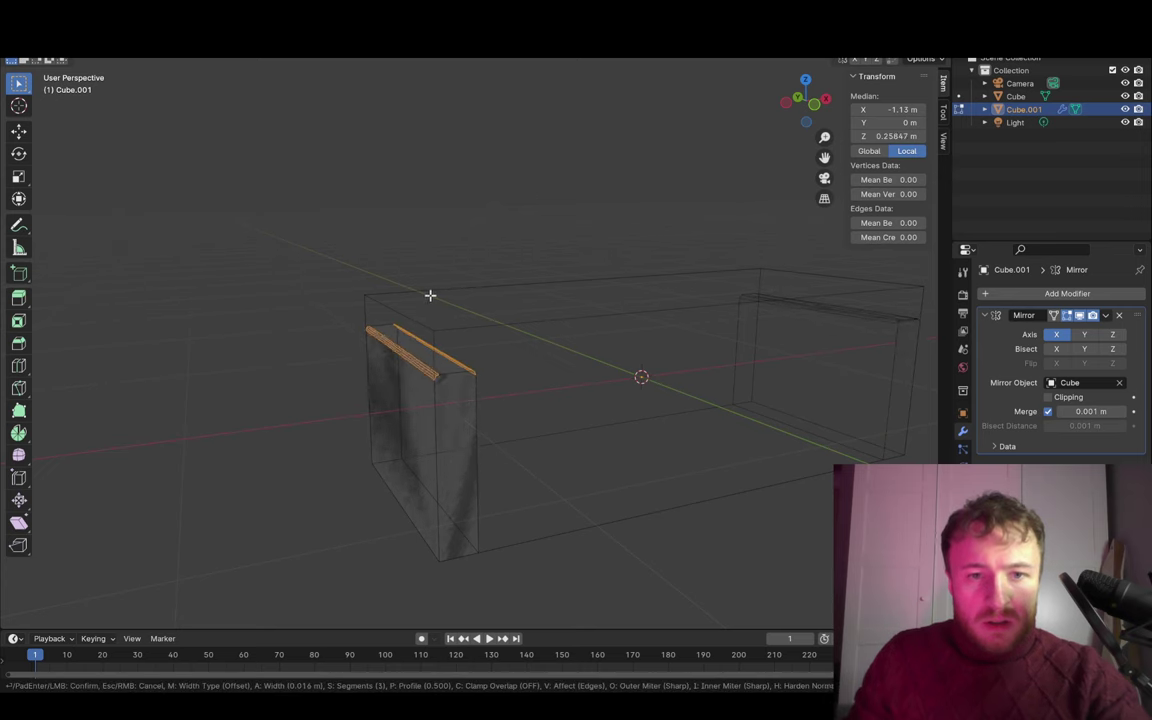
left_click(436, 293)
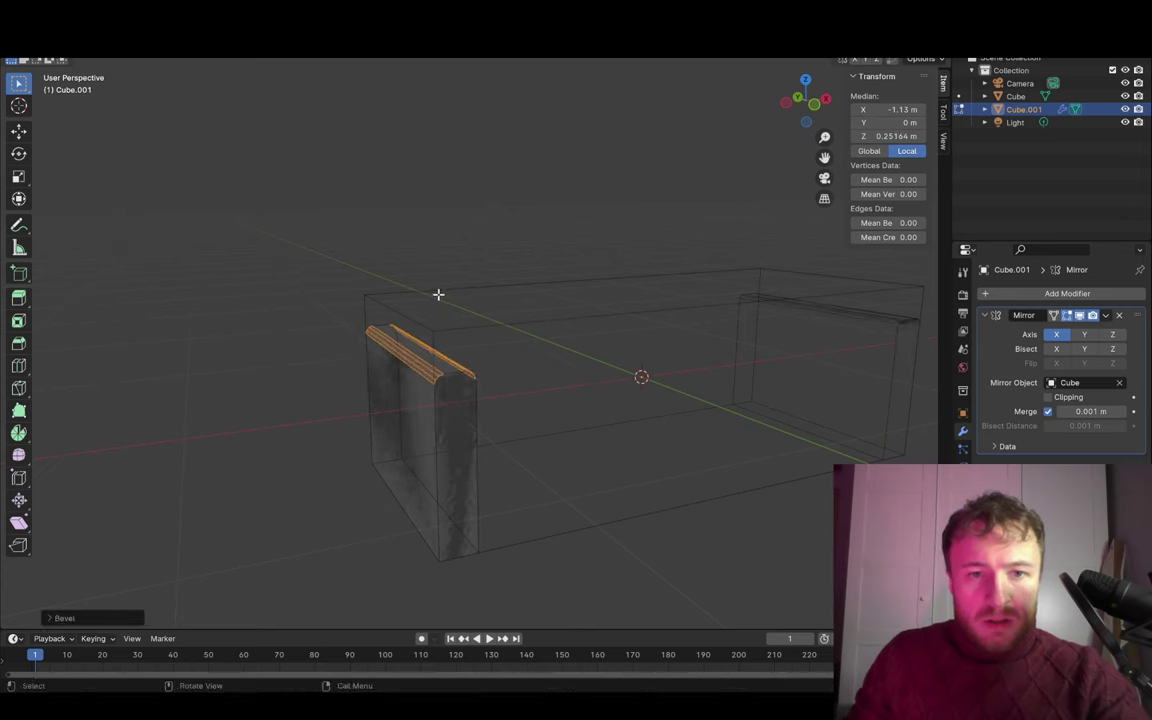
mouse_move(437, 296)
middle_mouse_down()
mouse_move(481, 323)
mouse_move(689, 324)
mouse_move(626, 361)
mouse_move(625, 375)
mouse_move(468, 401)
mouse_move(493, 393)
mouse_move(480, 405)
middle_mouse_up()
- Add a new cube mesh inside the armrest object in Edit Mode
key("Tab")
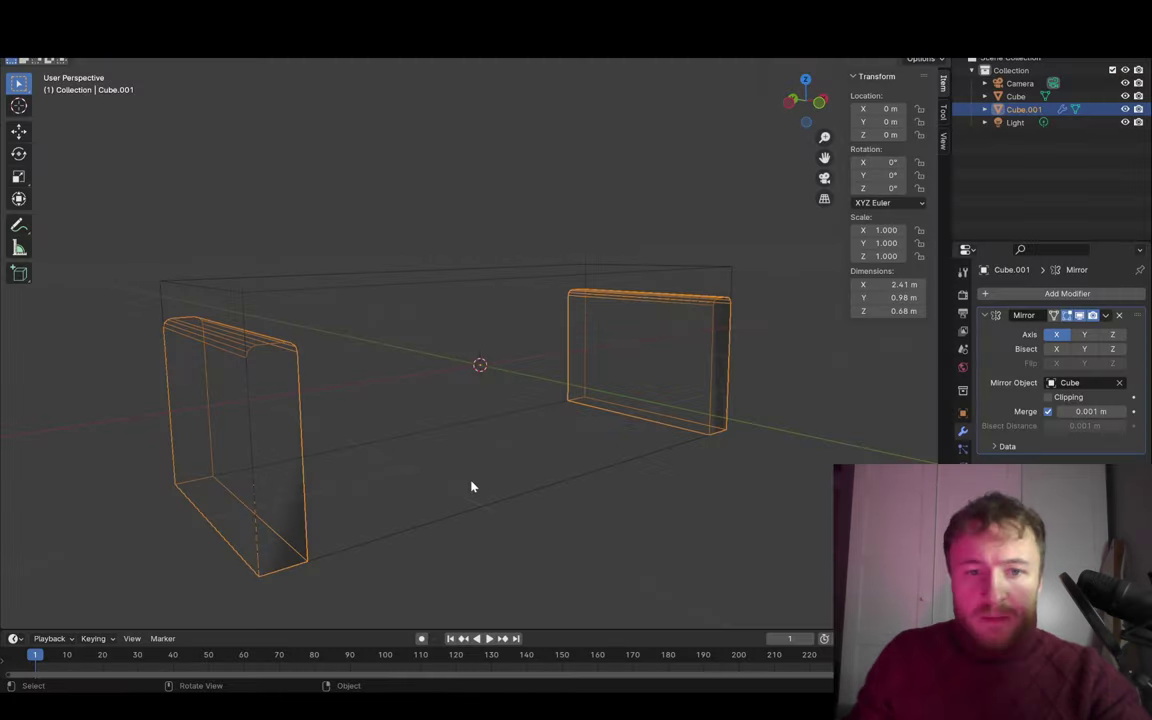
mouse_move(470, 483)
middle_mouse_down()
mouse_move(432, 505)
mouse_move(600, 440)
middle_mouse_up()
key("Tab")
key("shift+a")
left_click(617, 455)
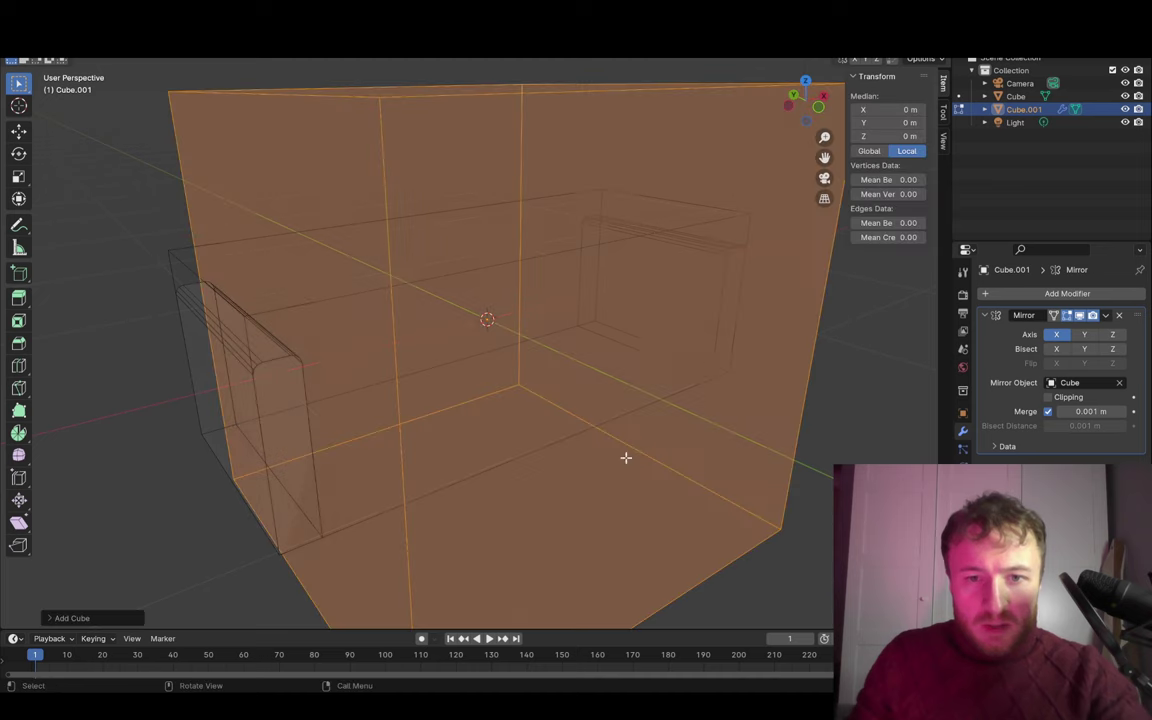
- Shrink the new cube, move it along X against the left panel, and enable Mirror Clipping
key("s")
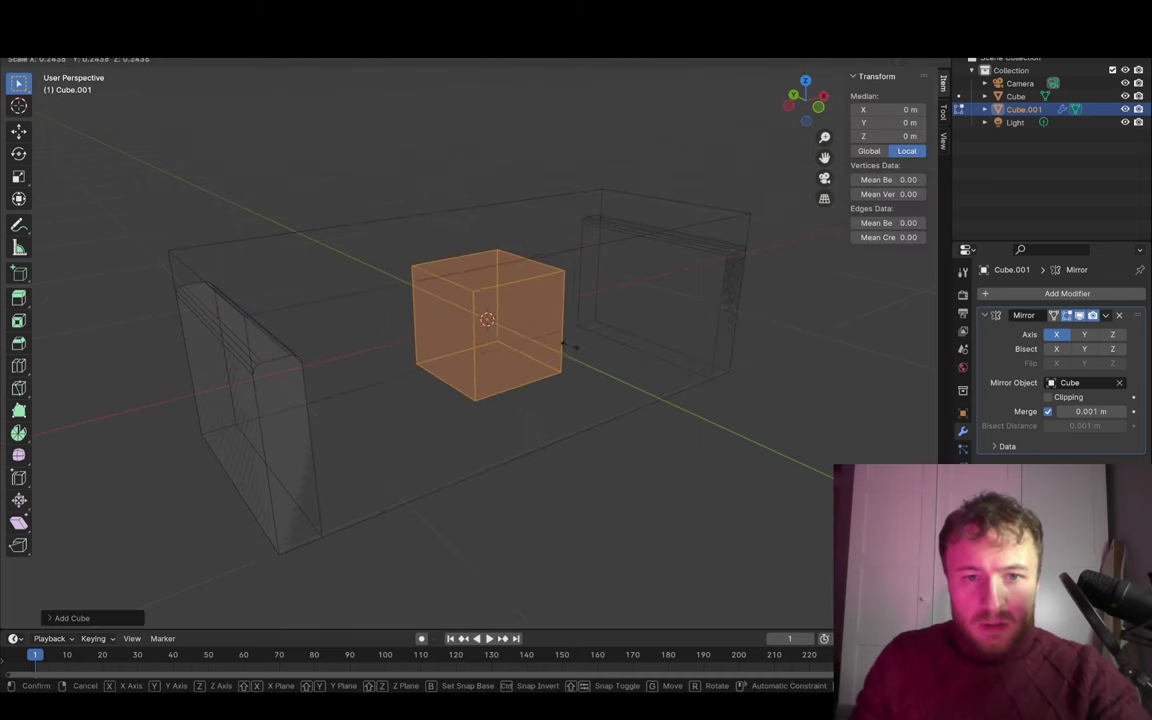
left_click(431, 321)
key("g")
key("x")
left_click(514, 363)
middle_click_drag(514, 363, 465, 360)
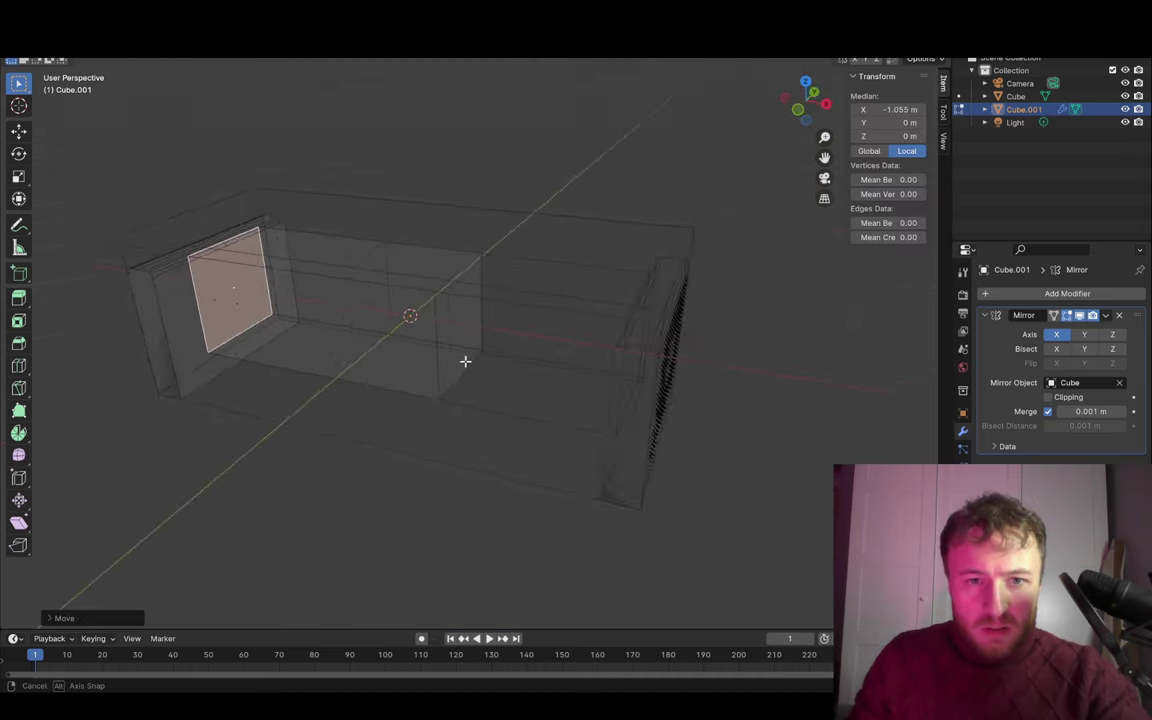
left_click(1048, 397)
- Move the block's end face along X onto the mirror centre
key("g")
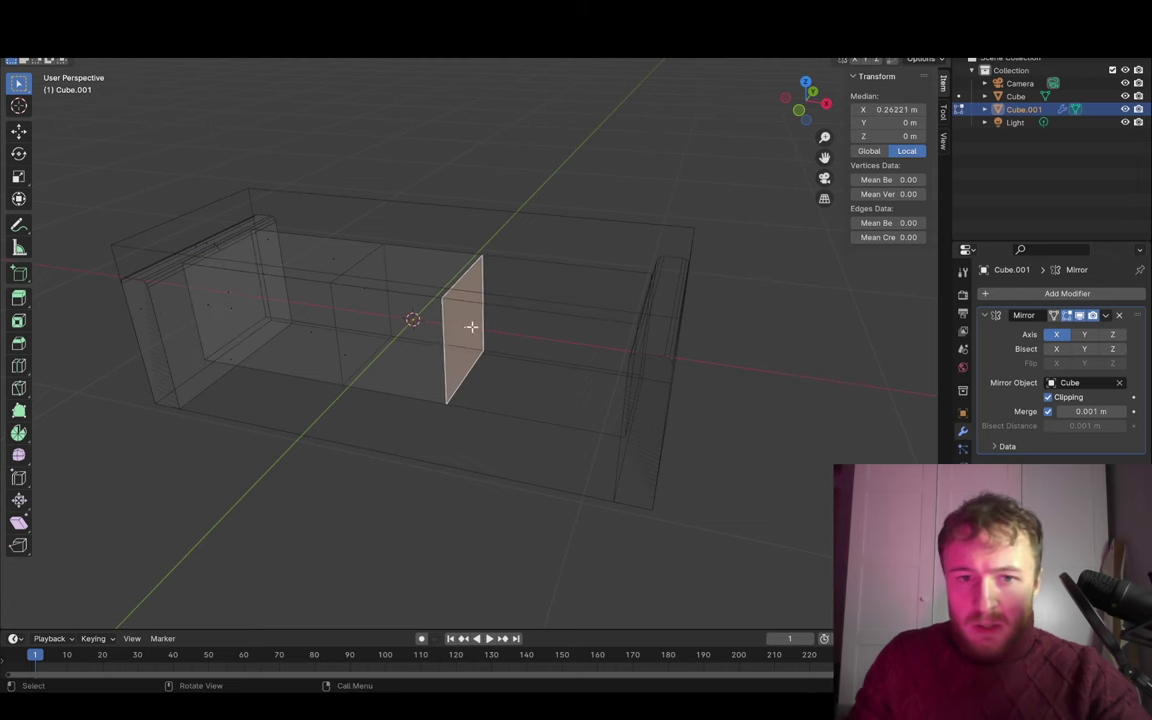
key("z")
key("x")
left_click(360, 320)
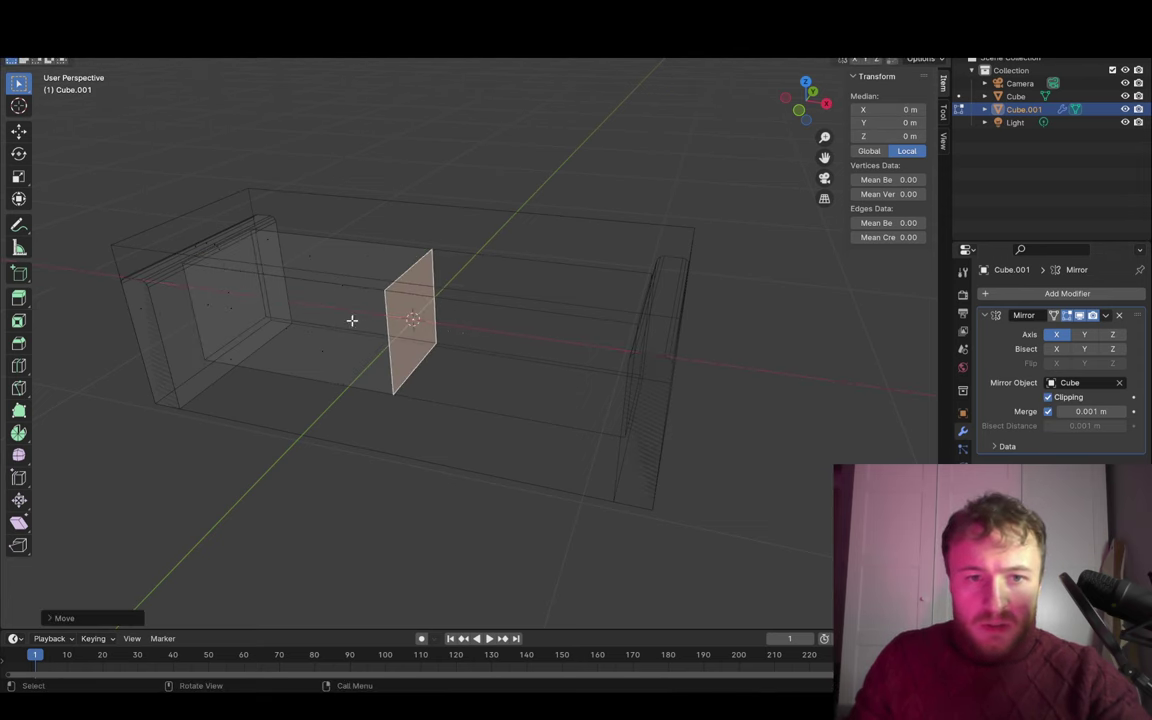
mouse_move(357, 318)
middle_mouse_down()
mouse_move(509, 352)
mouse_move(486, 344)
mouse_move(589, 332)
middle_mouse_up()
- Move the block's long side face along Y, finally offsetting it by −0.15
left_click(489, 319)
mouse_move(489, 319)
middle_mouse_down()
mouse_move(473, 226)
mouse_move(560, 355)
mouse_move(491, 319)
mouse_move(560, 483)
mouse_move(584, 483)
middle_mouse_up()
left_click(480, 320)
key("g")
key("y")
left_click(529, 424)
key("g")
key("y")
key("ctrl")
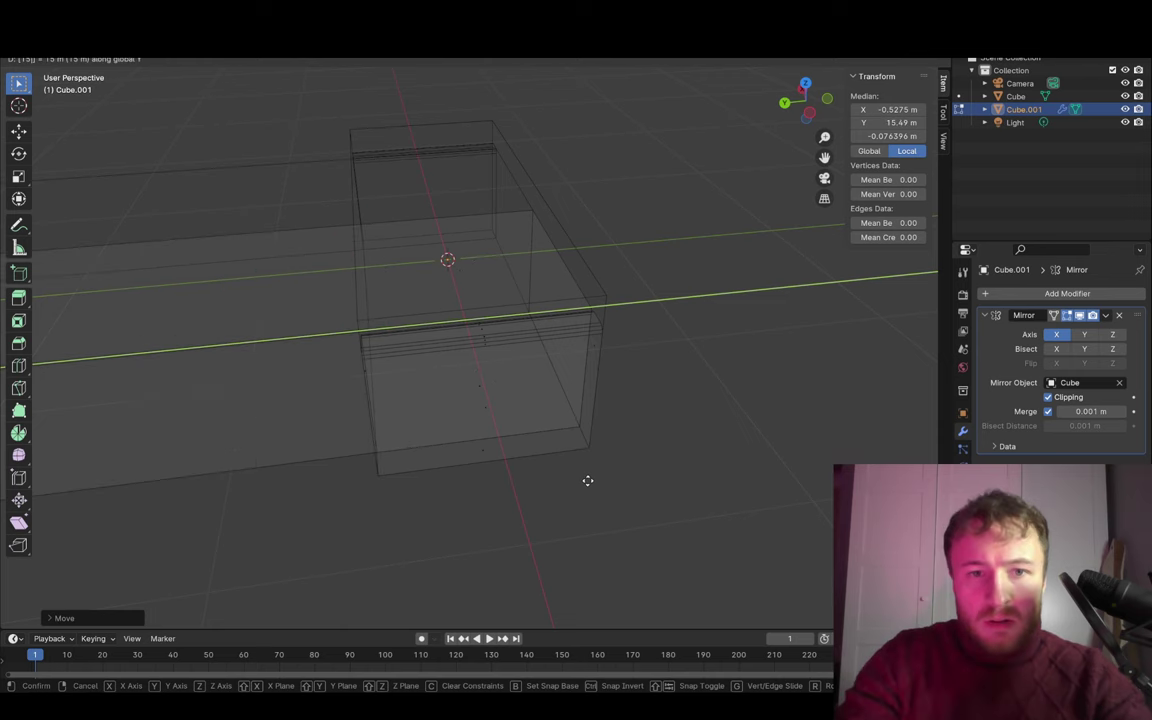
type(".15")
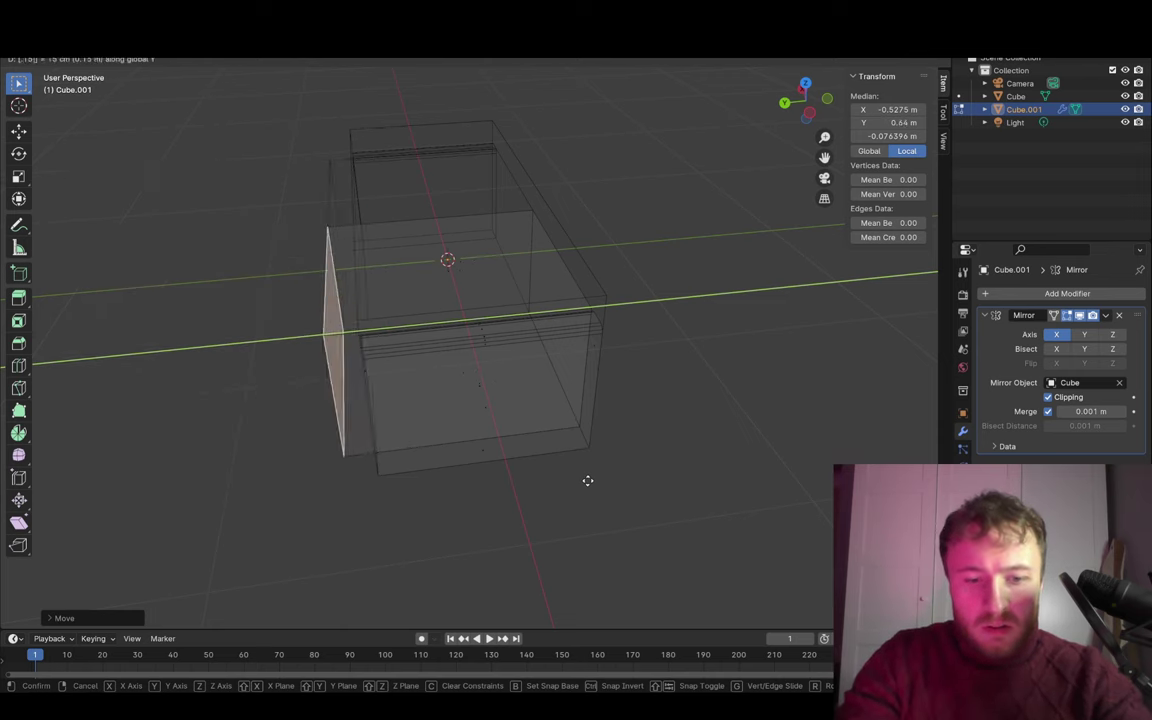
type("-")
key("Return")
mouse_move(679, 468)
middle_mouse_down()
mouse_move(656, 473)
mouse_move(594, 445)
mouse_move(447, 287)
middle_mouse_up()
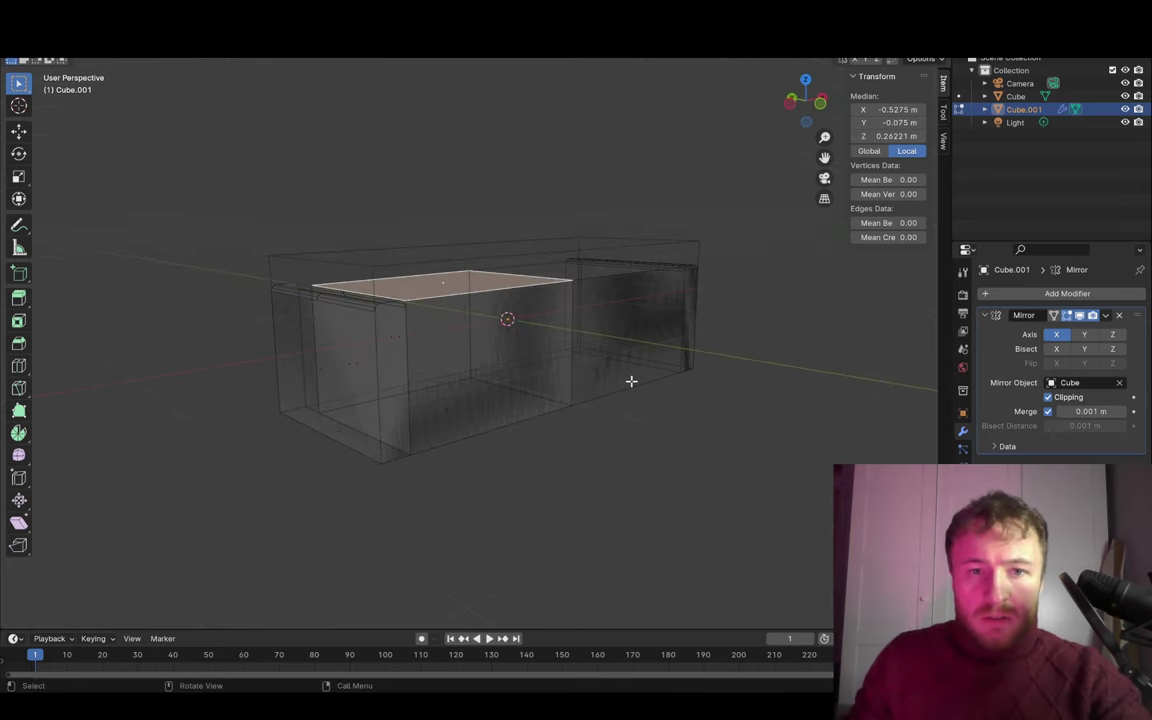
- Drop the block's top face to the bottom, then raise it 0.1 in Z about the median point
key("g")
key("z")
left_click(570, 411)
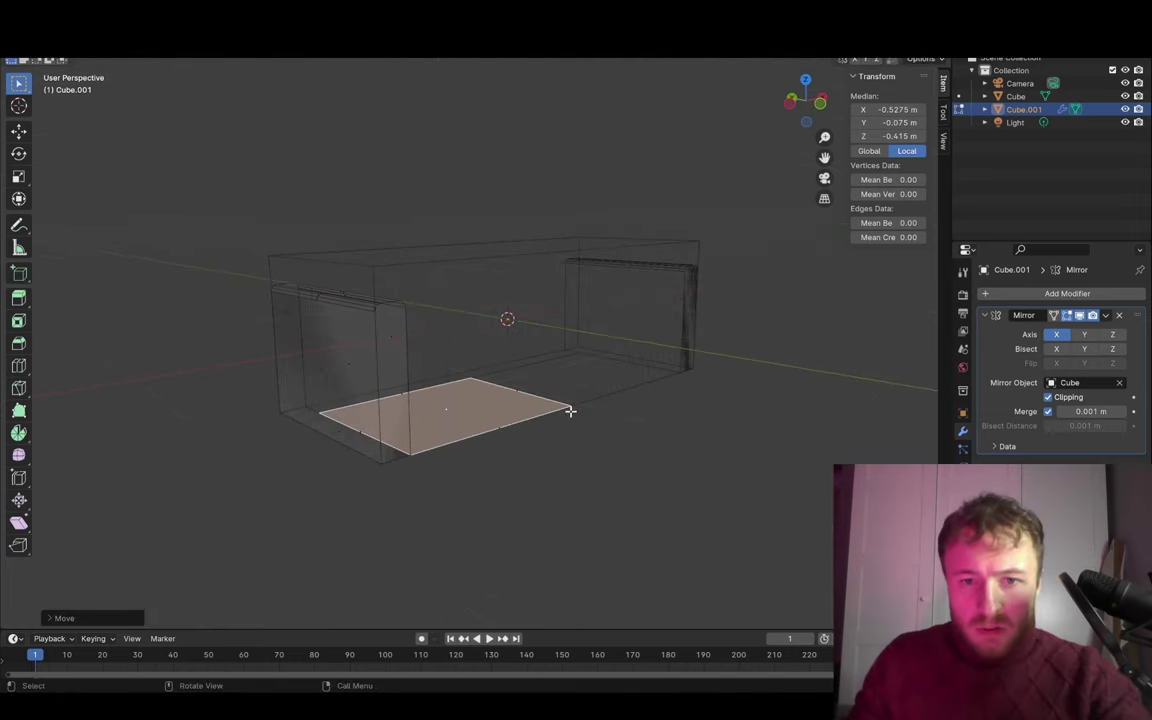
key("period")
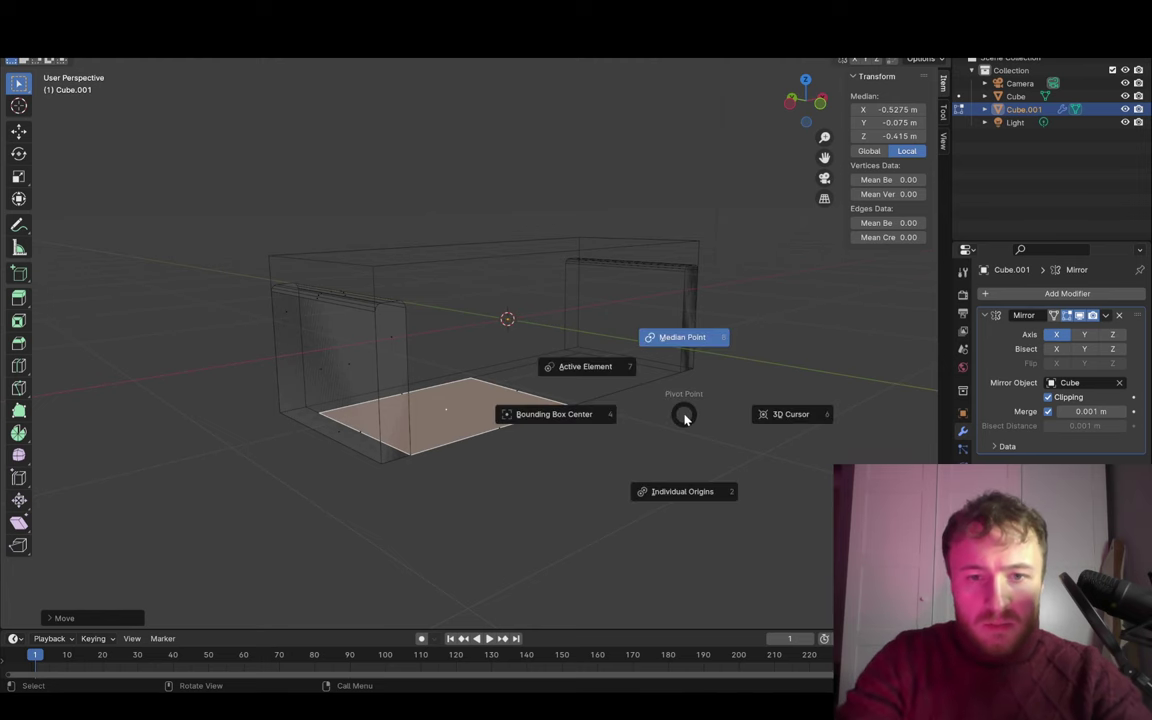
left_click(655, 270)
type("gz")
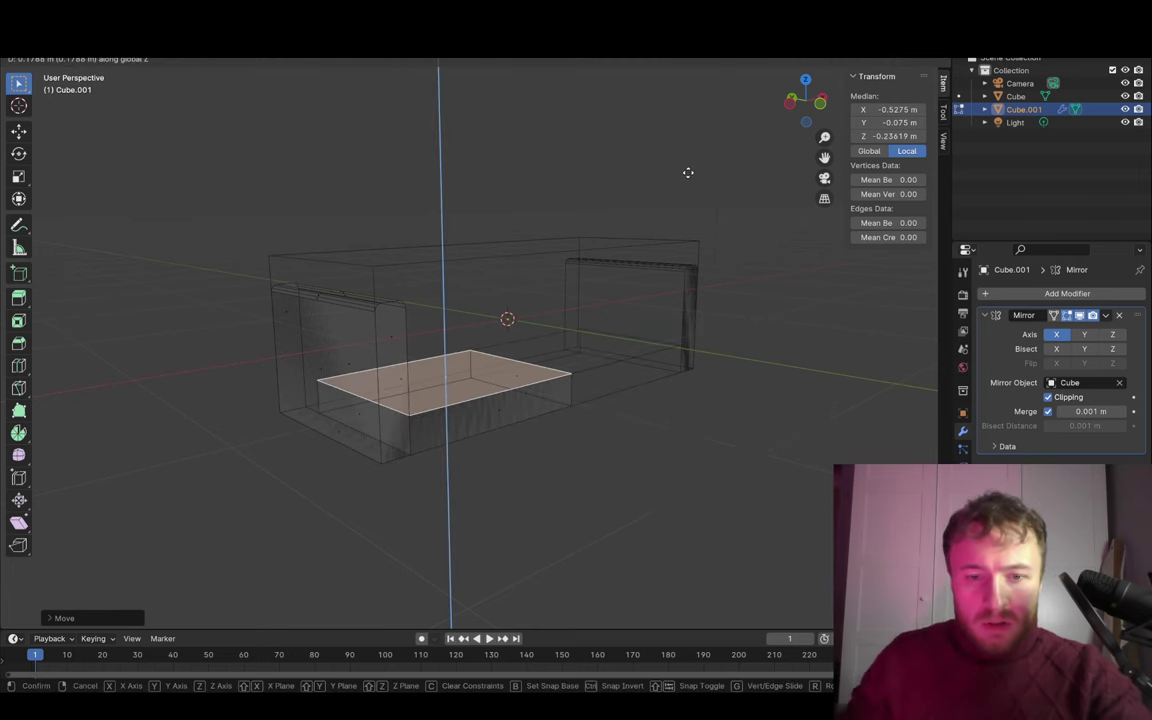
type("0.1")
key("Return")
- Select the block's front face and move it along Y to set the seat depth
mouse_move(706, 393)
middle_mouse_down()
mouse_move(653, 427)
mouse_move(470, 450)
middle_mouse_up()
left_click(470, 450)
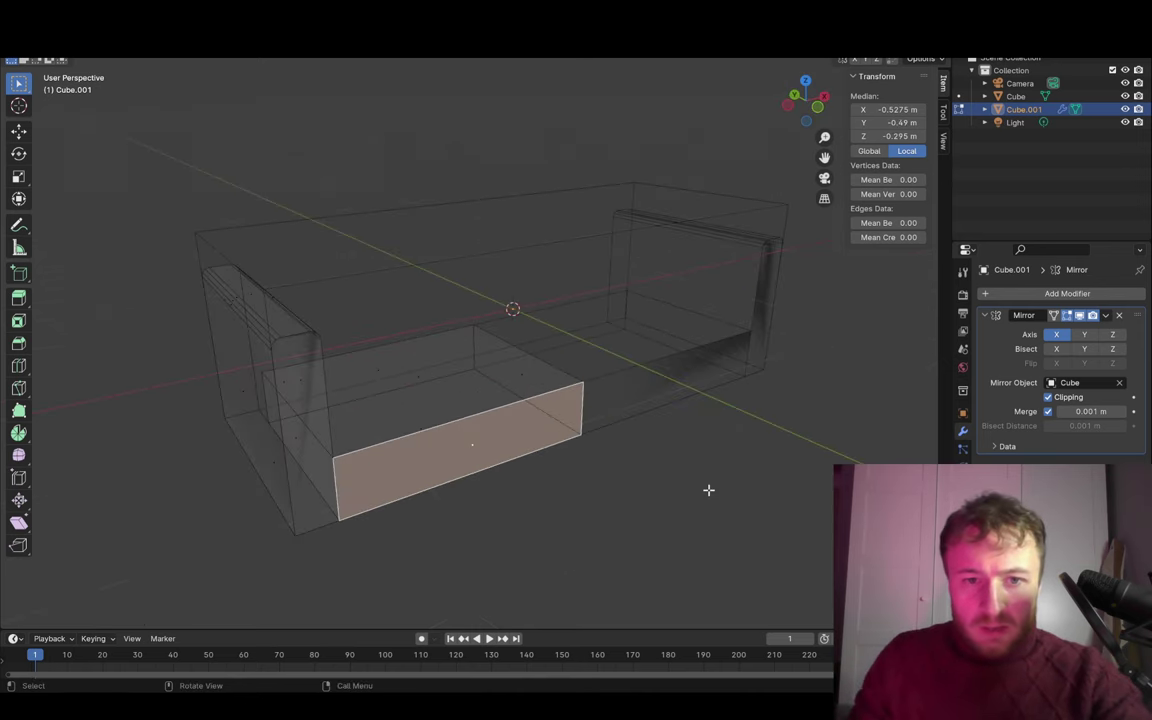
type("gzy1")
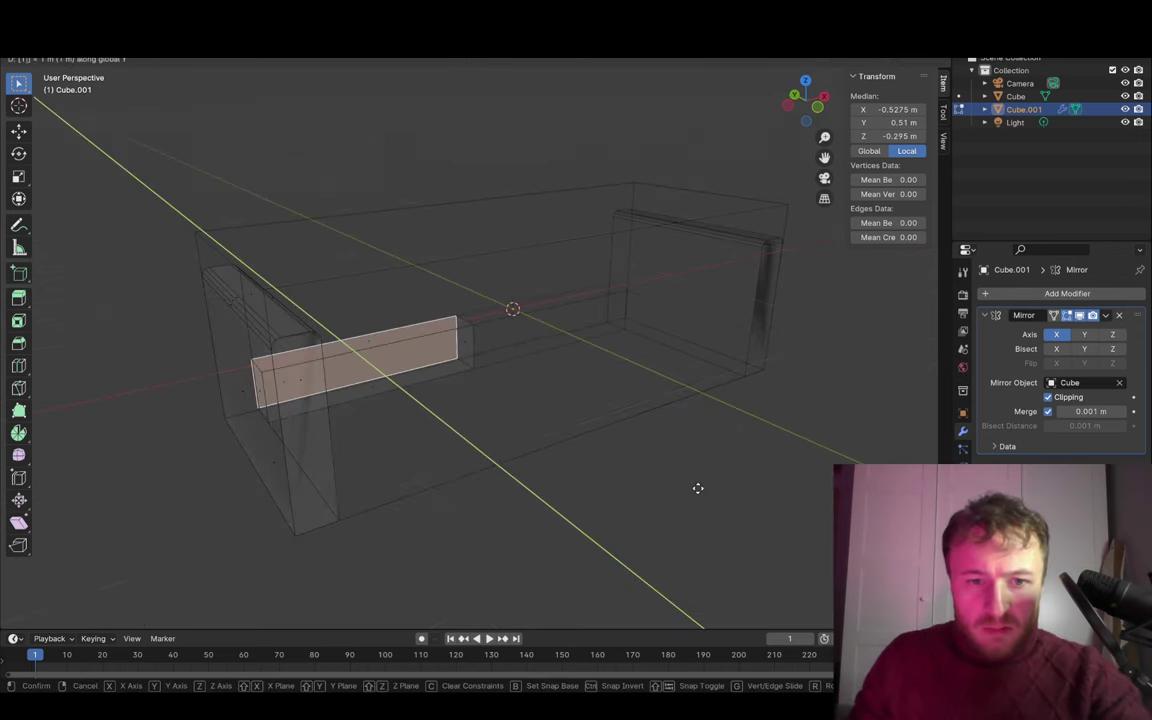
key("BackSpace")
type(".01")
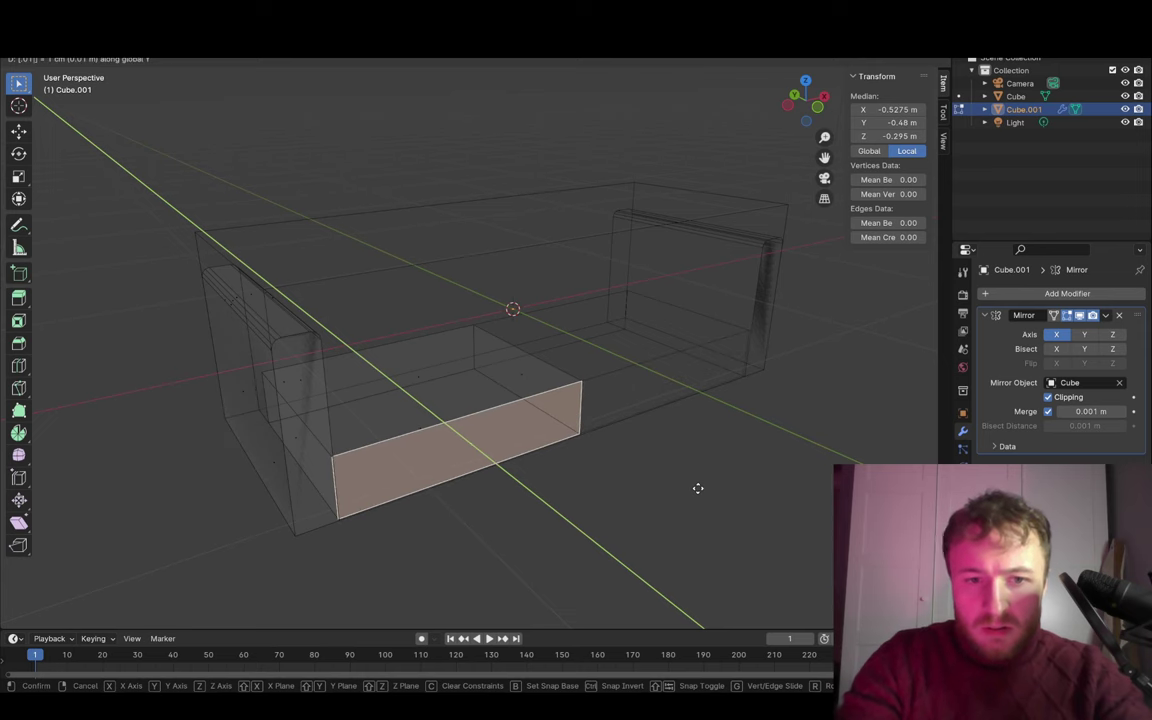
key("BackSpace")
key("BackSpace")
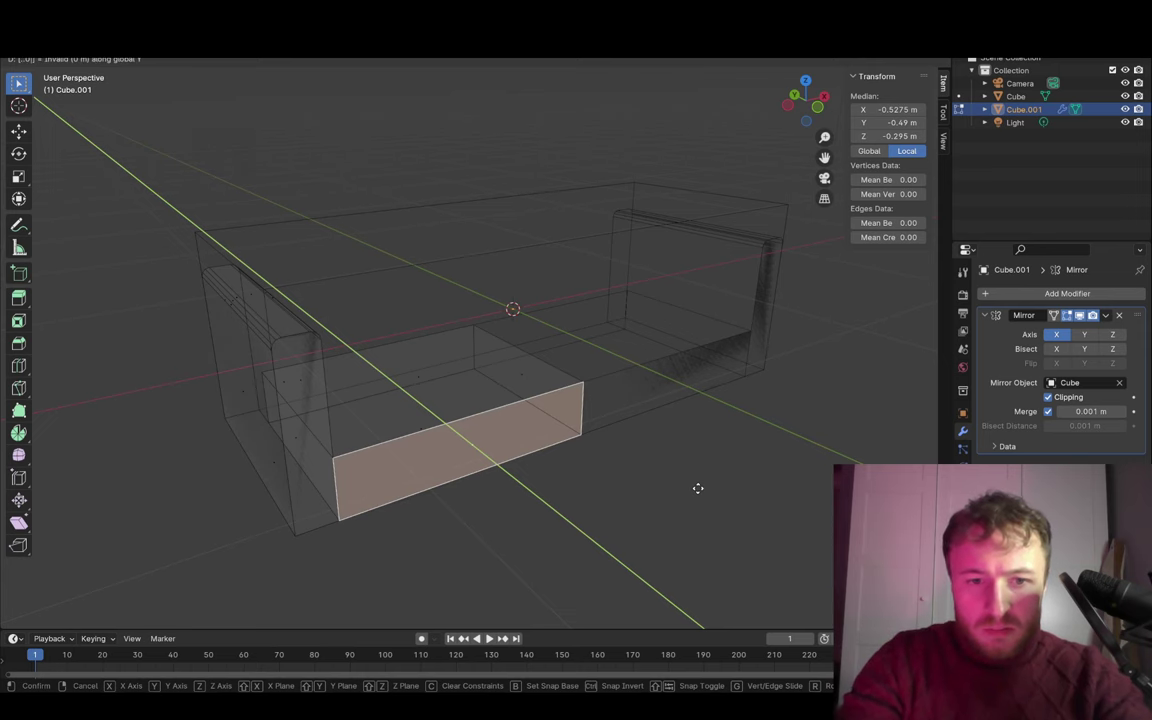
mouse_move(698, 488)
middle_mouse_down()
mouse_move(624, 365)
mouse_move(717, 373)
mouse_move(431, 447)
middle_mouse_up()
- Duplicate the whole seat block and place the copy beside it along Y
key("alt+a")
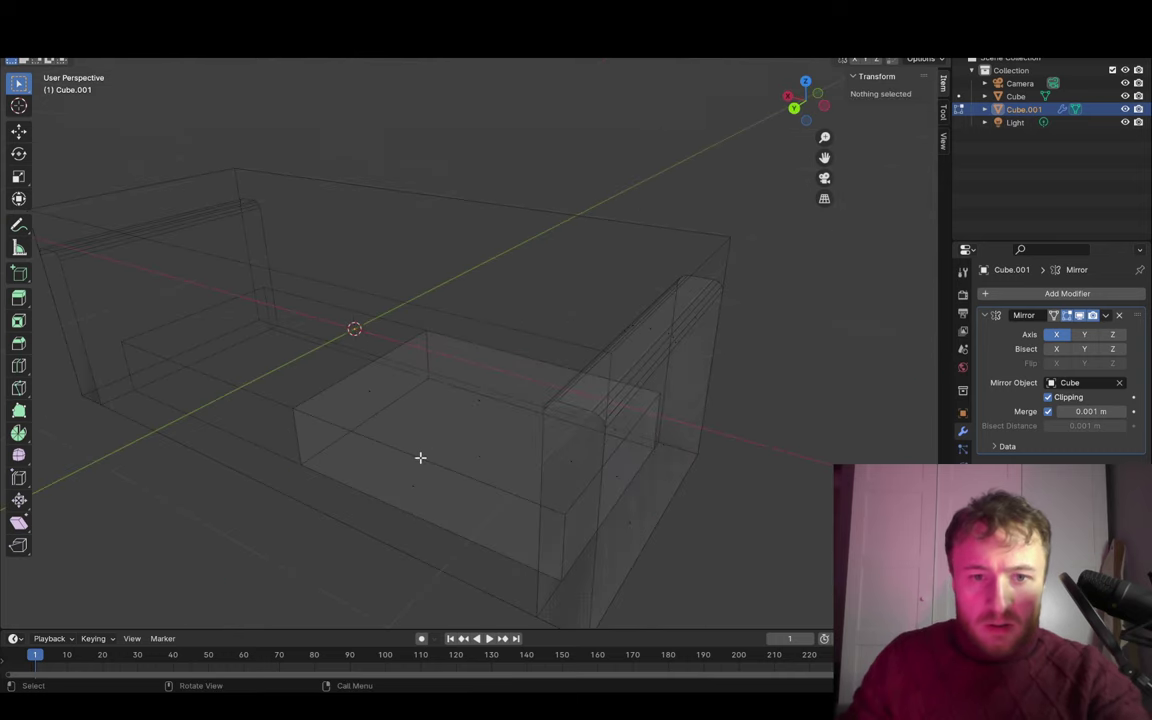
key("l")
mouse_move(671, 423)
middle_mouse_down()
mouse_move(751, 355)
mouse_move(656, 373)
mouse_move(656, 399)
mouse_move(695, 411)
middle_mouse_up()
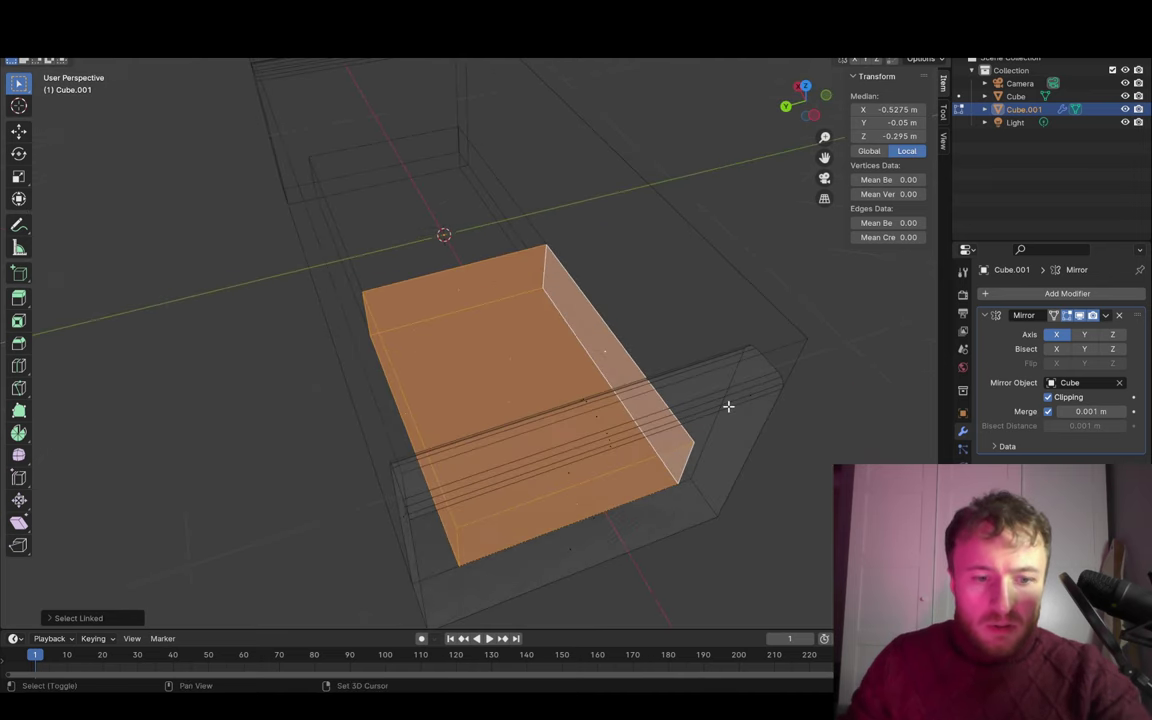
key("shift+d")
key("x")
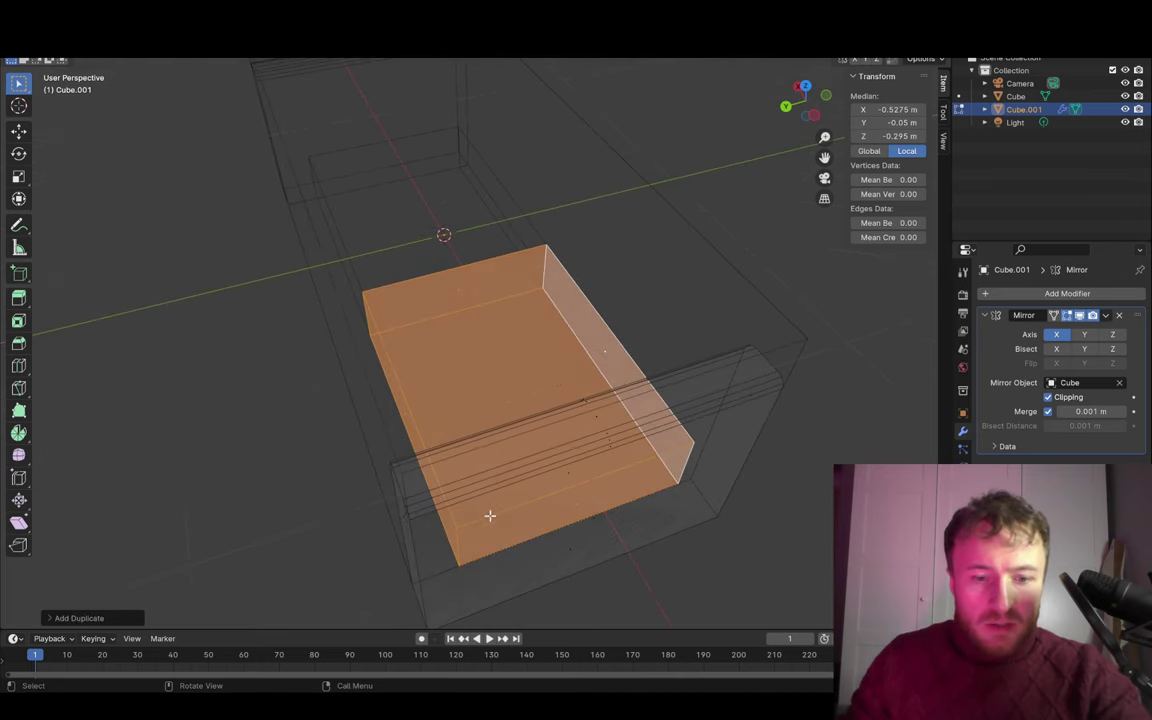
key("y")
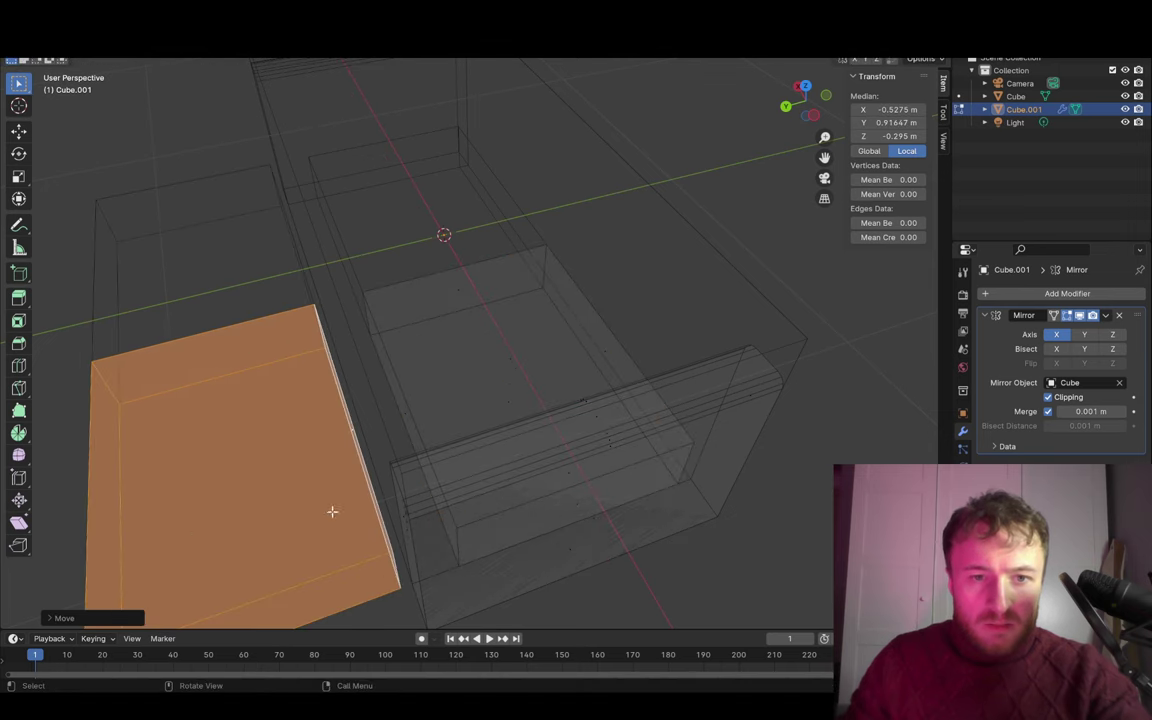
key("z")
key("y")
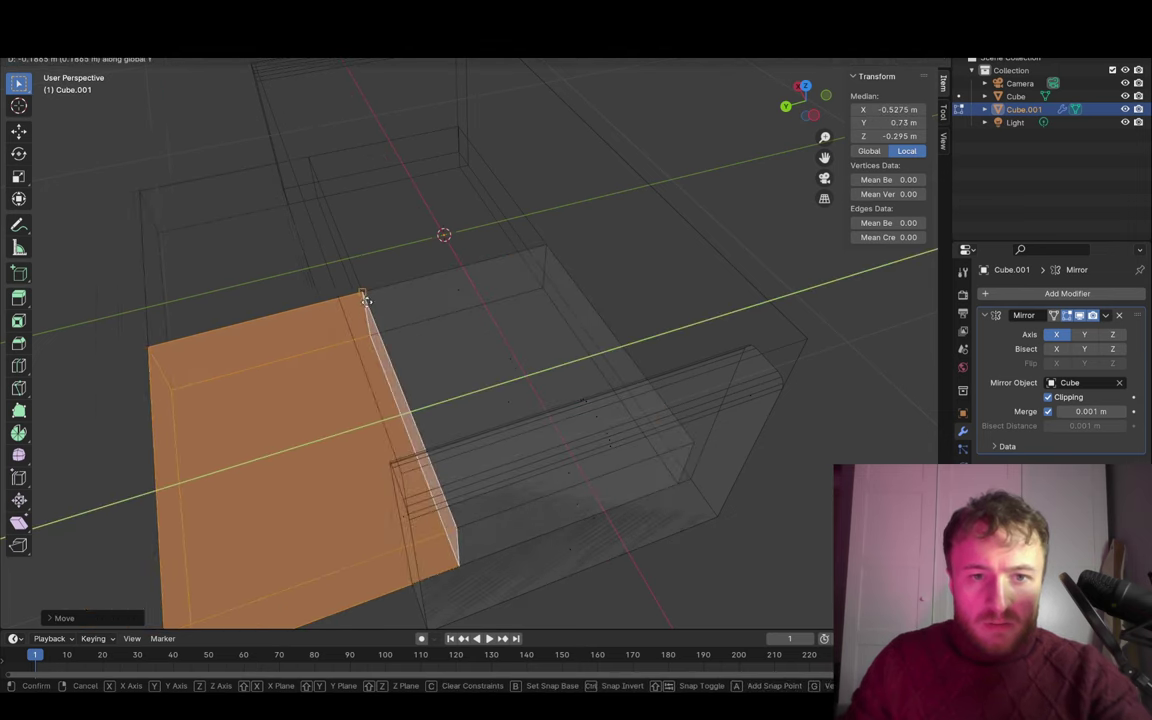
left_click(363, 301)
- Move the lower cushion's front face along Y to reshape it
mouse_move(393, 455)
middle_mouse_down()
mouse_move(466, 363)
mouse_move(378, 404)
middle_mouse_up()
key("alt+a")
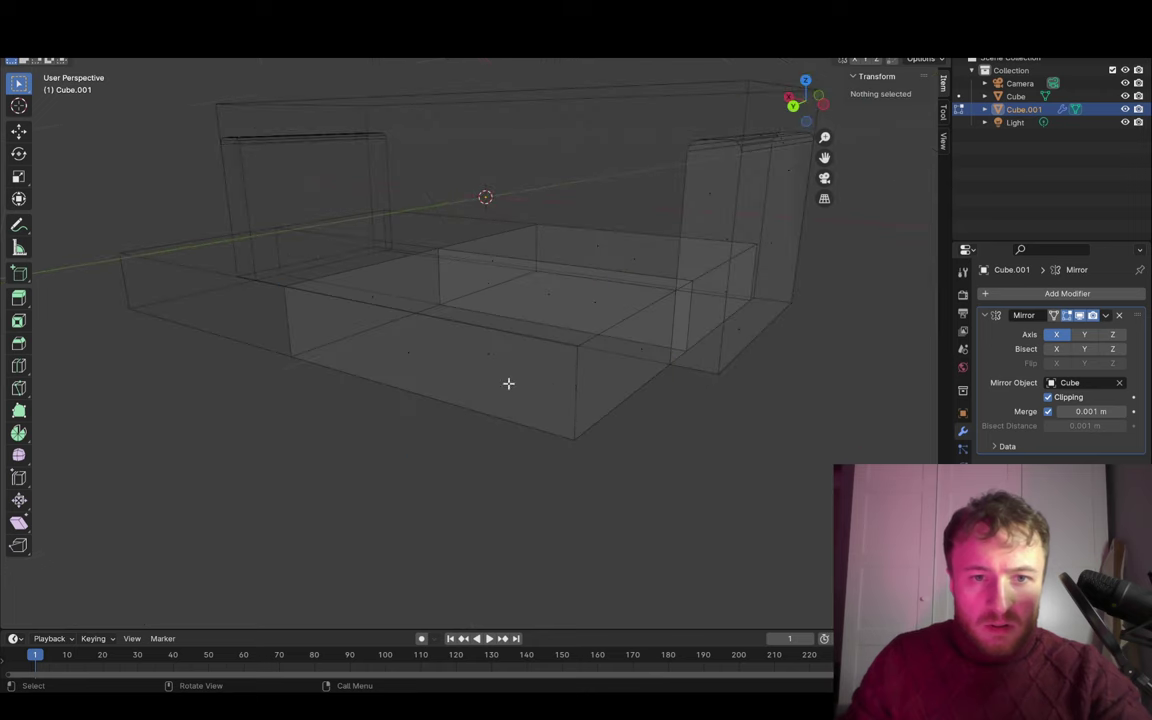
left_click(405, 338)
key("g")
key("x")
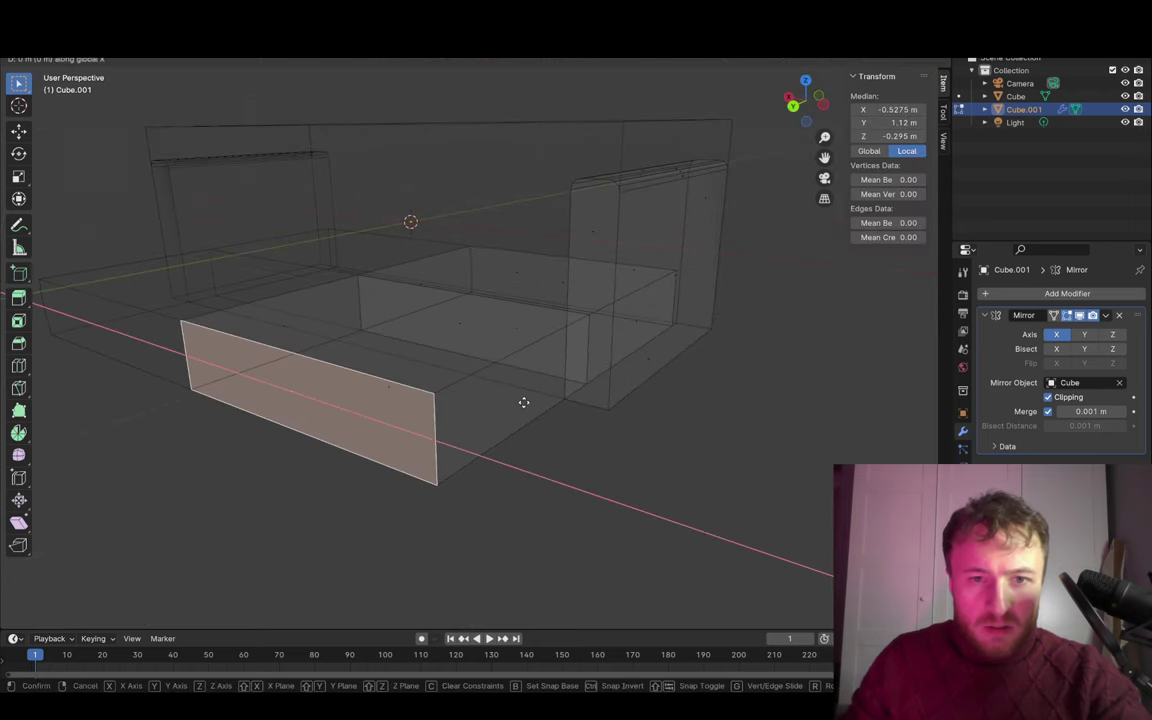
key("y")
left_click(568, 193)
- Raise the back section's top face to 0.83 m to form the backrest
mouse_move(568, 193)
middle_mouse_down()
mouse_move(643, 393)
mouse_move(756, 470)
mouse_move(576, 411)
mouse_move(483, 424)
mouse_move(520, 420)
middle_mouse_up()
left_click(411, 360)
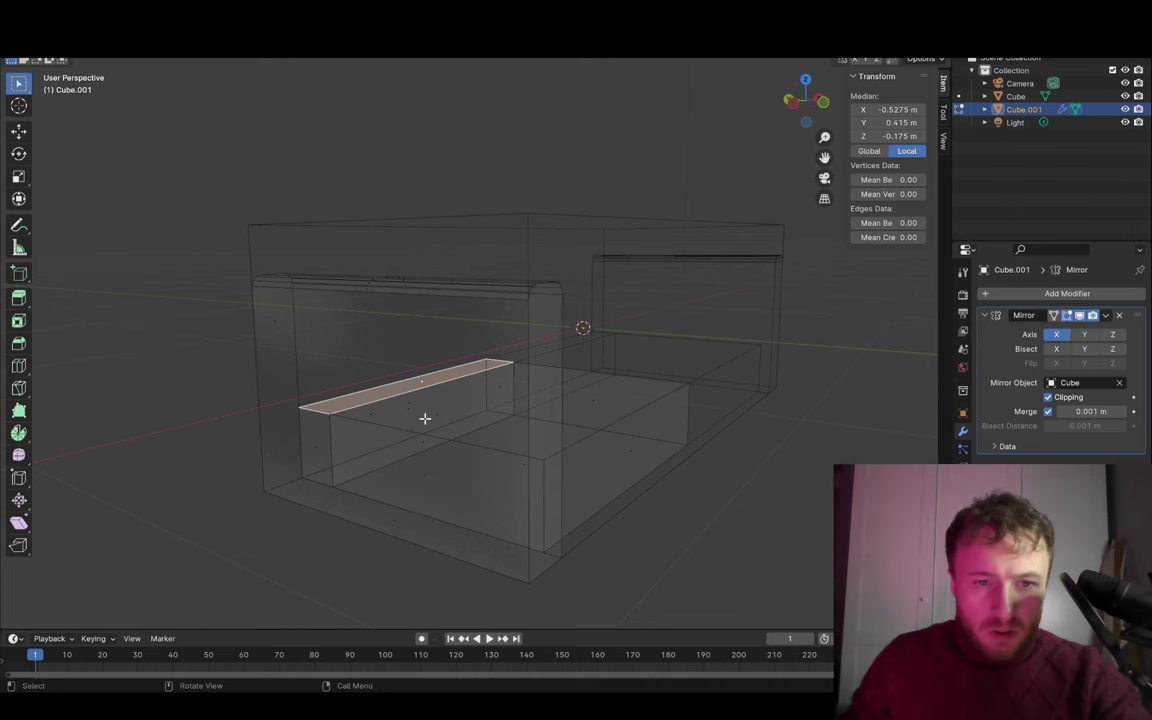
key("g")
key("z")
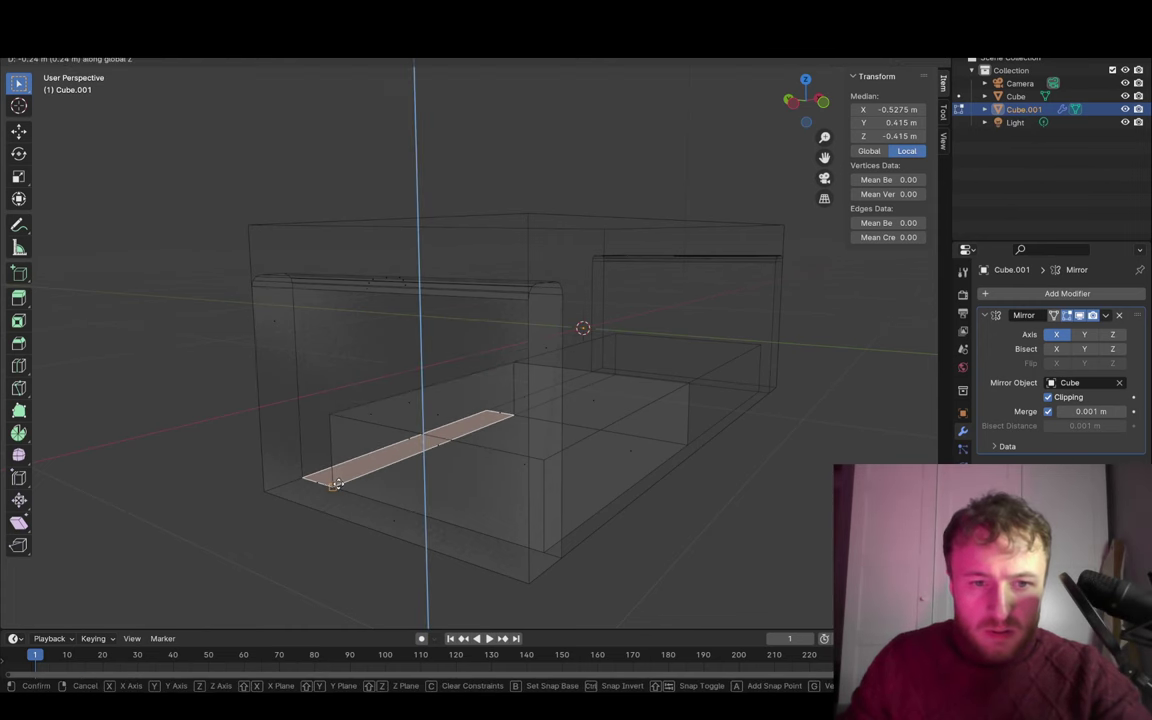
left_click(334, 476)
type("gz")
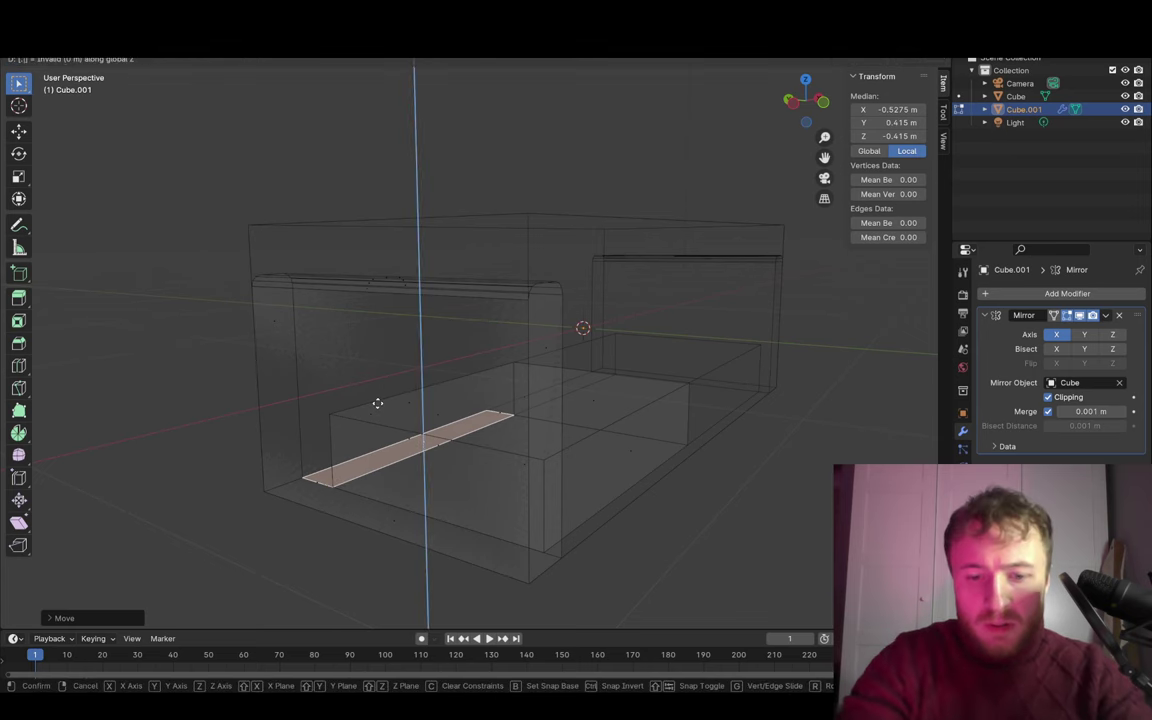
type("0.83")
key("Return")
mouse_move(377, 403)
middle_mouse_down()
mouse_move(540, 393)
mouse_move(405, 336)
middle_mouse_up()
- Bevel the backrest's two top edges to round them off
key("ctrl+l")
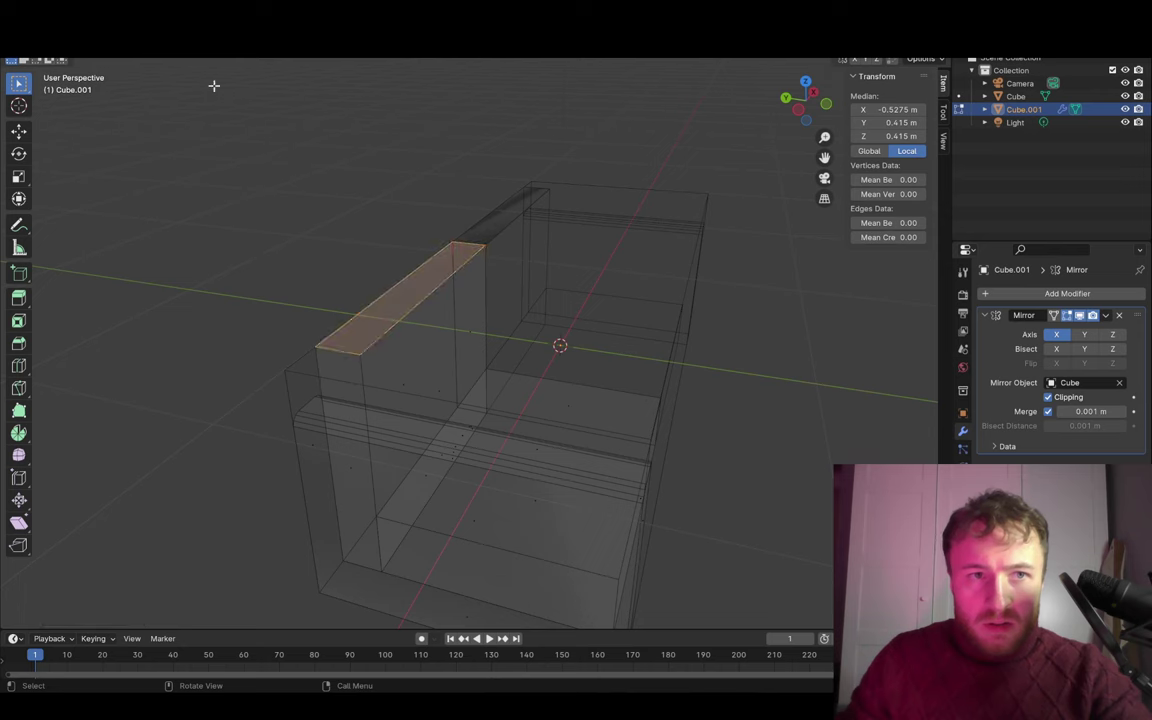
left_click(430, 294)
left_click(391, 286, "shift")
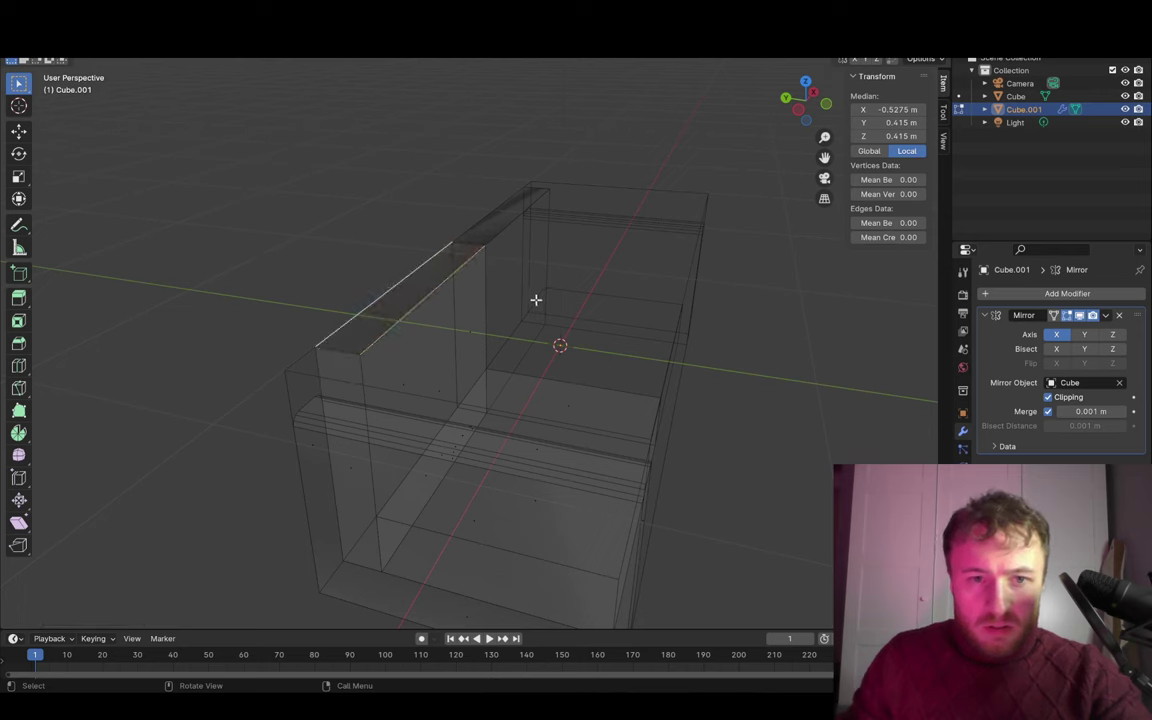
key("ctrl+b")
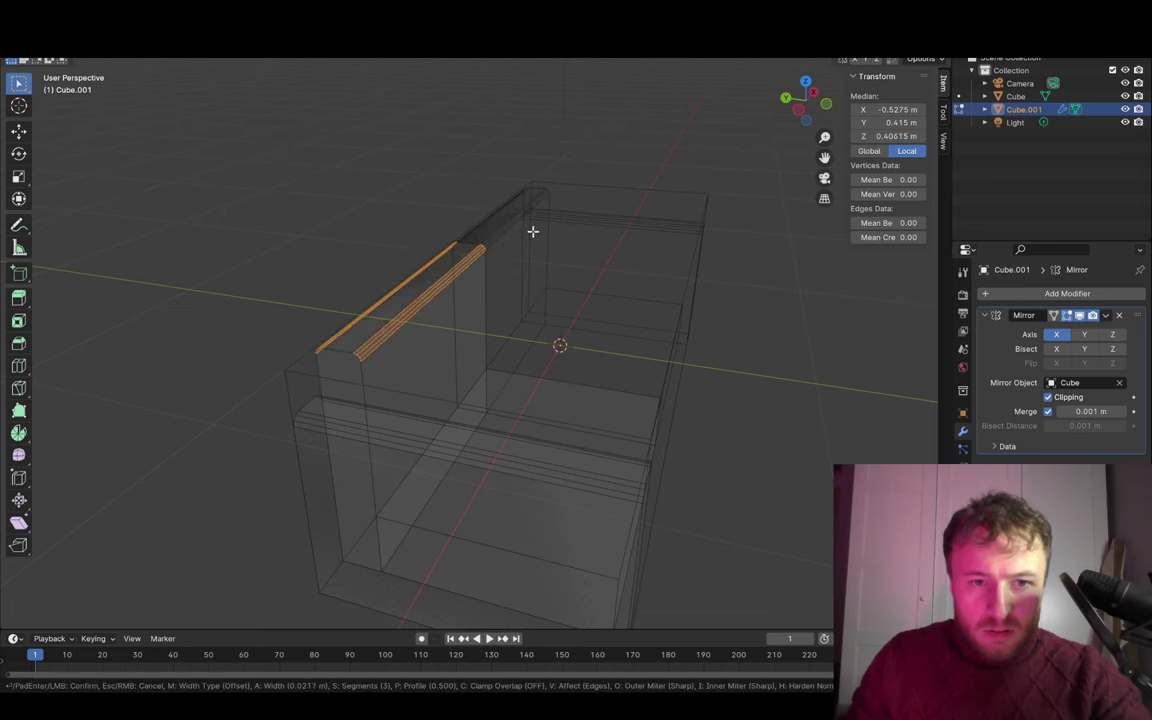
left_click(533, 231)
- Return to Object Mode and orbit around the whole sofa to inspect it
middle_click_drag(533, 231, 563, 293)
key("Tab")
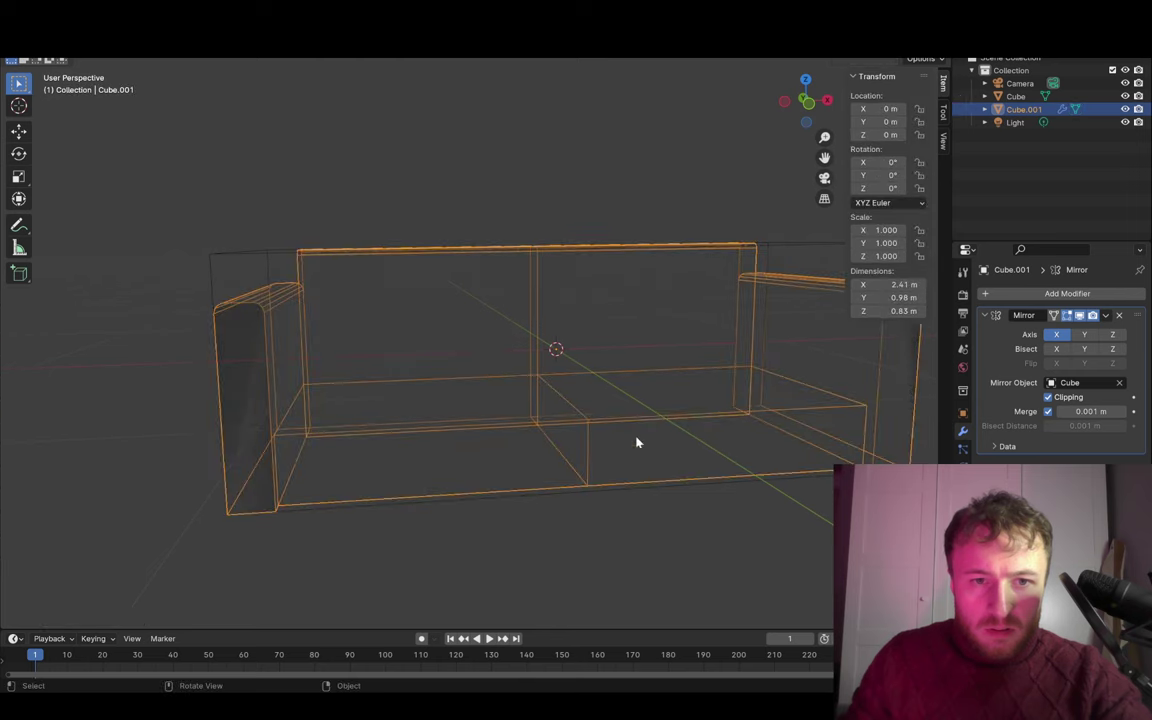
middle_click_drag(576, 453, 487, 454)
left_click(686, 465)
mouse_move(686, 465)
middle_mouse_down()
mouse_move(689, 437)
mouse_move(663, 481)
mouse_move(650, 454)
mouse_move(517, 460)
mouse_move(722, 455)
mouse_move(715, 473)
mouse_move(512, 427)
mouse_move(560, 442)
mouse_move(711, 449)
mouse_move(671, 463)
mouse_move(651, 491)
mouse_move(540, 508)
mouse_move(478, 476)
mouse_move(404, 368)
mouse_move(500, 372)
middle_mouse_up()
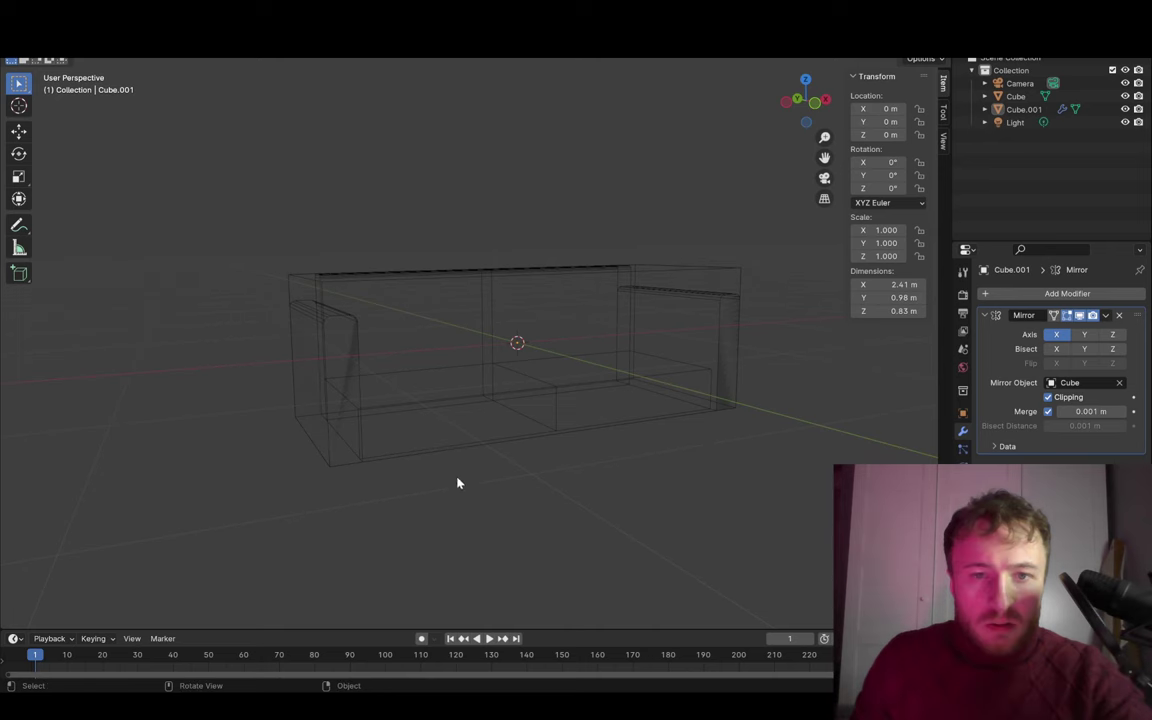
middle_click_drag(458, 481, 611, 450)
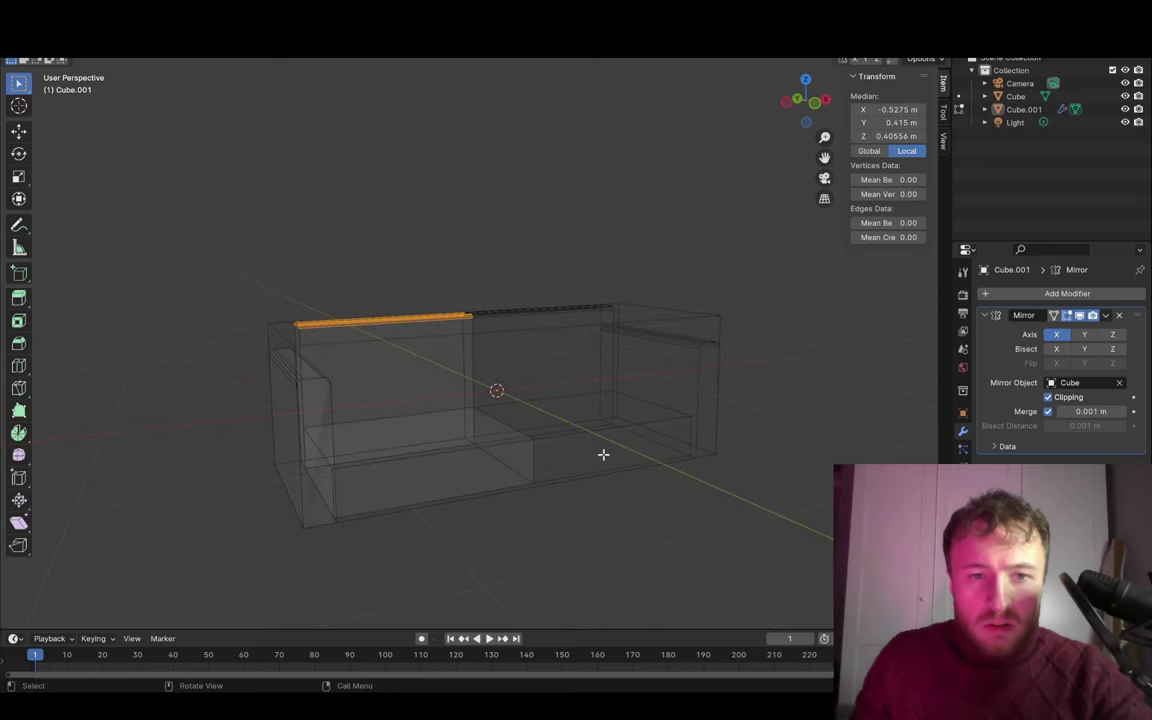
key("Tab")
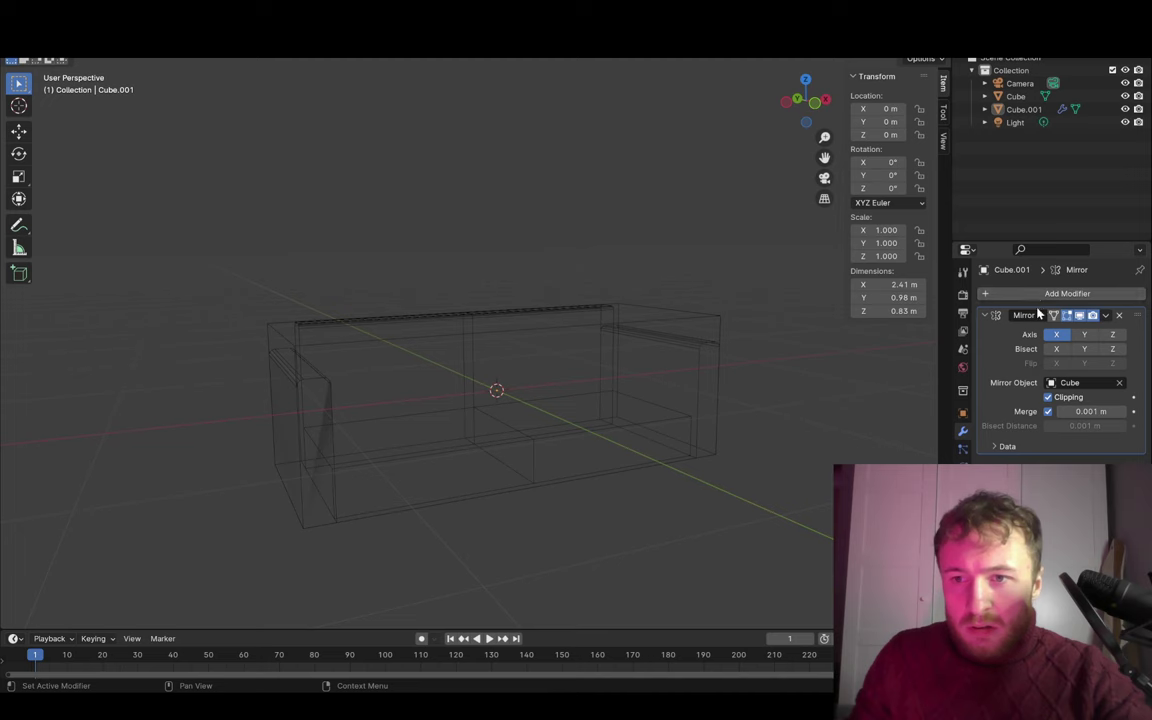
- Apply the Mirror modifier and delete the first stray inner face
left_click(1106, 316)
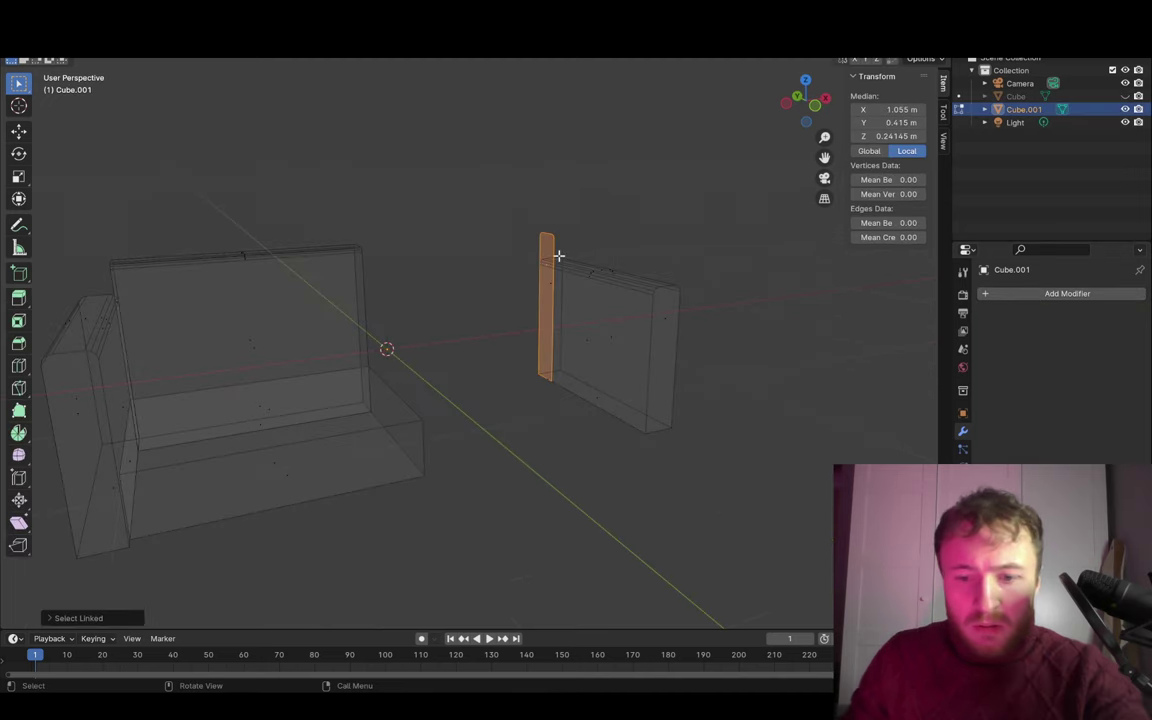
key("x")
left_click(553, 257)
- Delete a second stray face inside the sofa
mouse_move(694, 247)
middle_mouse_down()
mouse_move(694, 288)
mouse_move(590, 304)
mouse_move(635, 296)
mouse_move(617, 319)
mouse_move(650, 332)
mouse_move(615, 304)
mouse_move(415, 344)
middle_mouse_up()
left_click(415, 344)
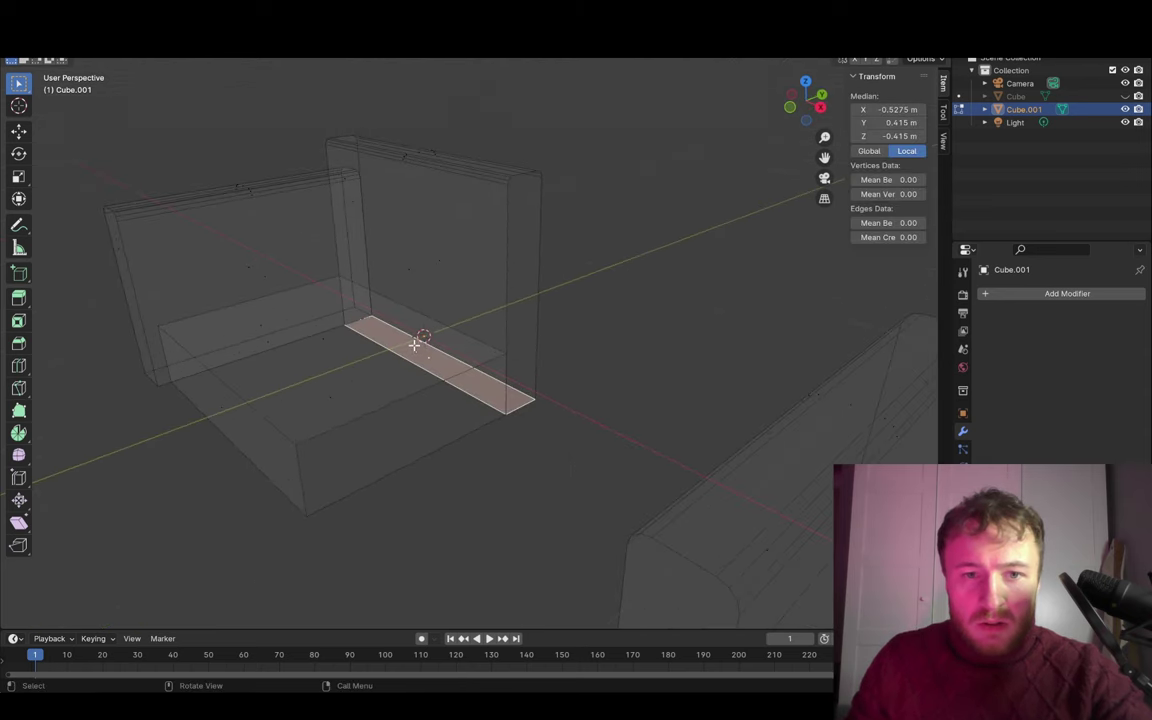
key("x")
left_click(637, 338)
mouse_move(637, 338)
middle_mouse_down()
mouse_move(404, 360)
mouse_move(437, 368)
mouse_move(494, 247)
mouse_move(649, 405)
mouse_move(645, 257)
mouse_move(368, 147)
mouse_move(679, 352)
mouse_move(421, 497)
middle_mouse_up()
- Select a face on the sofa's underside and start moving it
left_click(368, 147)
left_click(421, 497)
key("g")
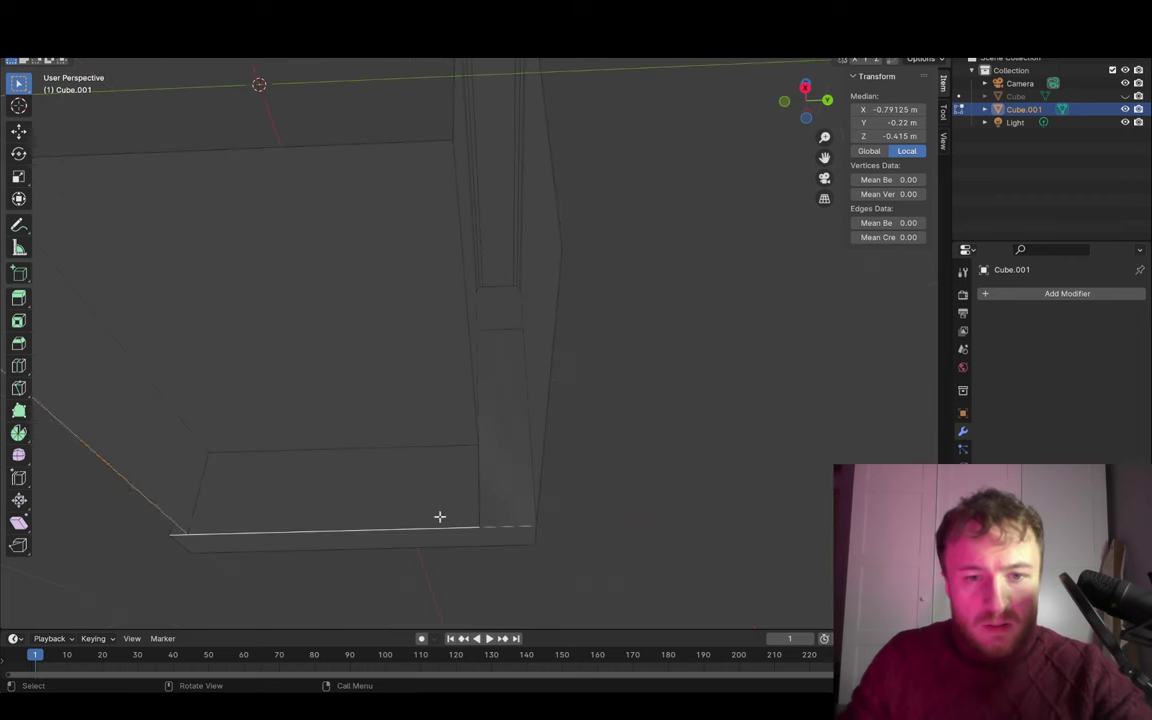
mouse_move(548, 337)
middle_mouse_down()
mouse_move(604, 470)
mouse_move(625, 380)
mouse_move(506, 383)
mouse_move(687, 381)
mouse_move(404, 327)
middle_mouse_up()
- Turn on the Face Orientation overlay and apply all transforms to the sofa
left_click(752, 56)
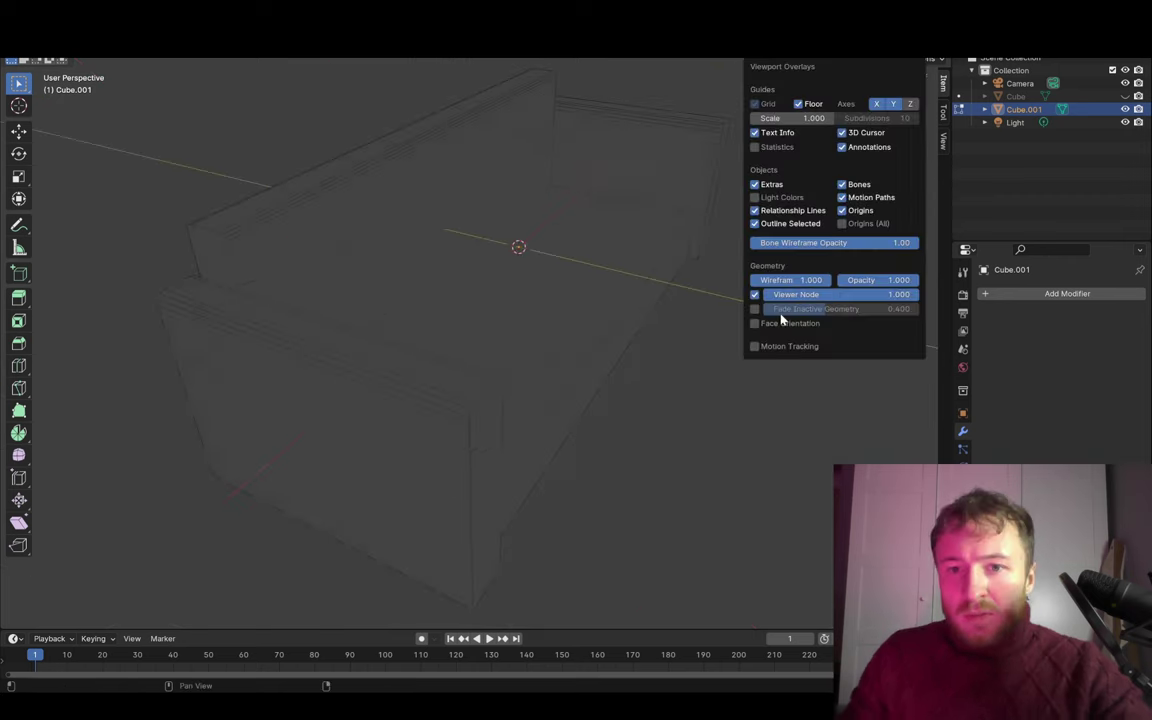
left_click(762, 323)
mouse_move(646, 383)
middle_mouse_down()
mouse_move(77, 365)
mouse_move(460, 425)
mouse_move(254, 398)
mouse_move(427, 199)
middle_mouse_up()
left_click(427, 199)
left_click(205, 50)
mouse_move(218, 108)
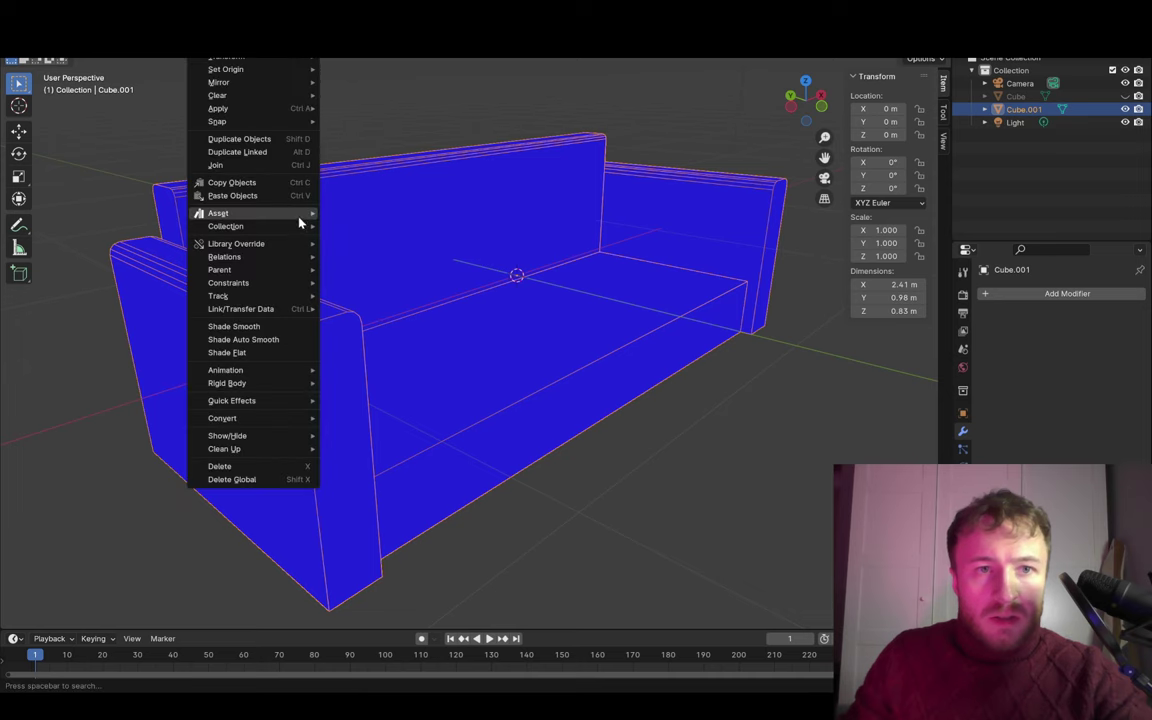
left_click(384, 150)
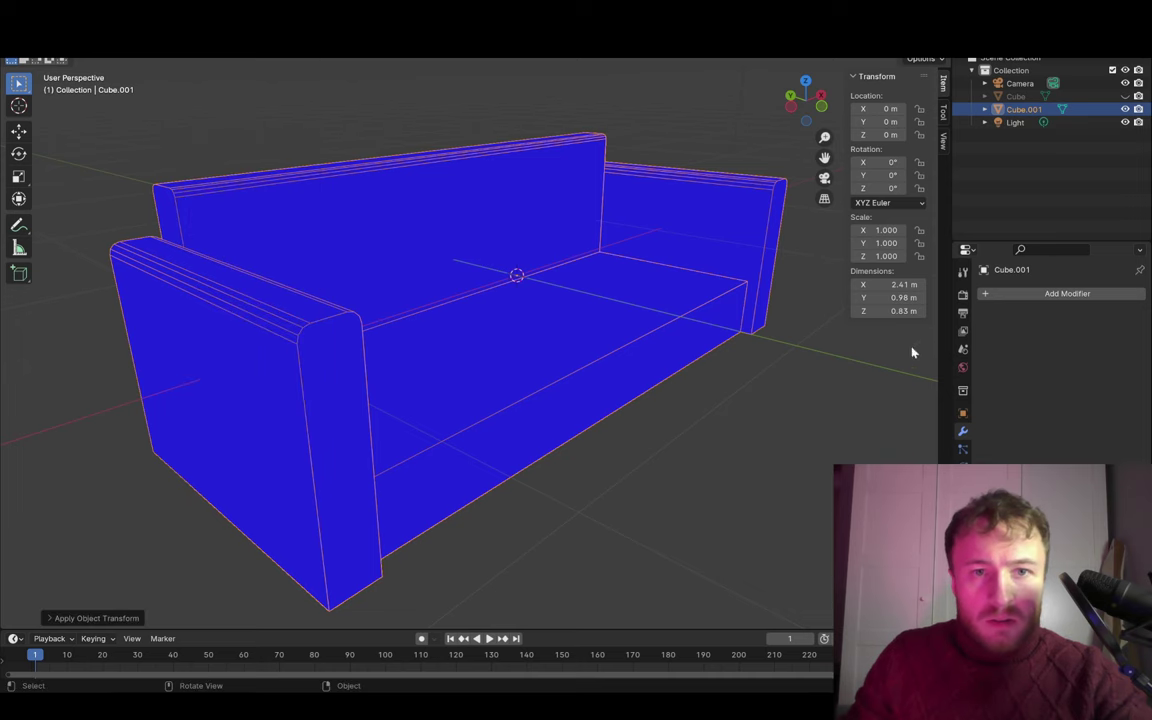
- Add a Bevel modifier to the sofa and apply it permanently
left_click(1008, 293)
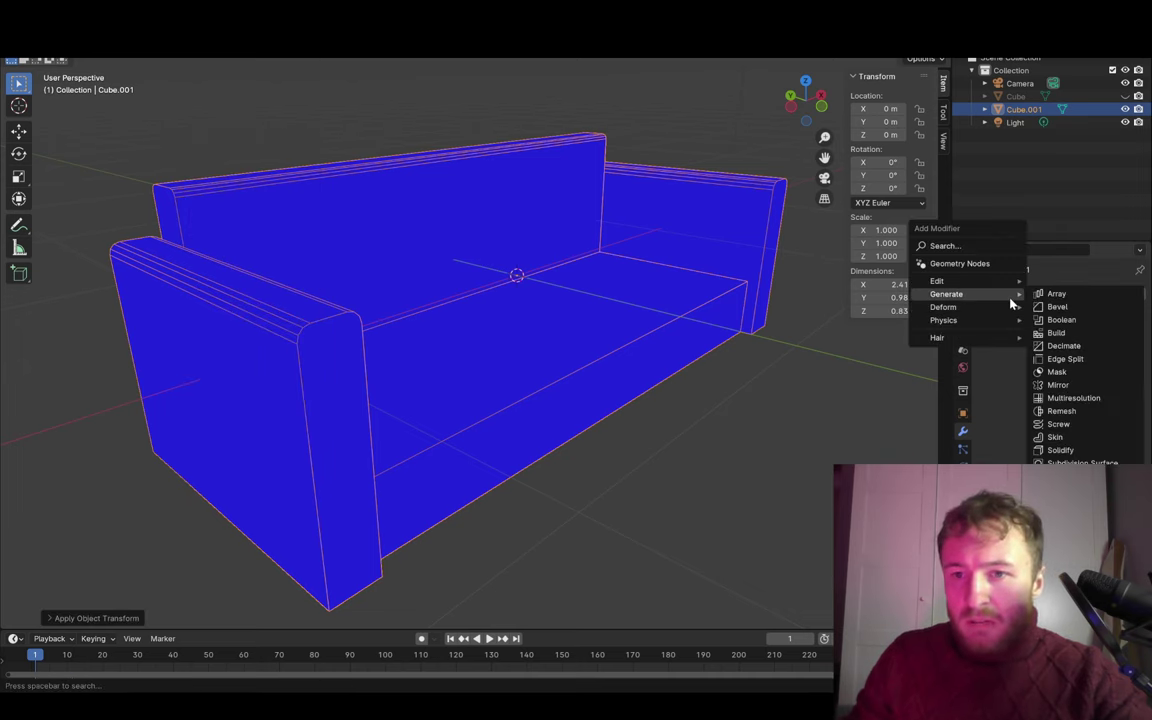
left_click(1056, 306)
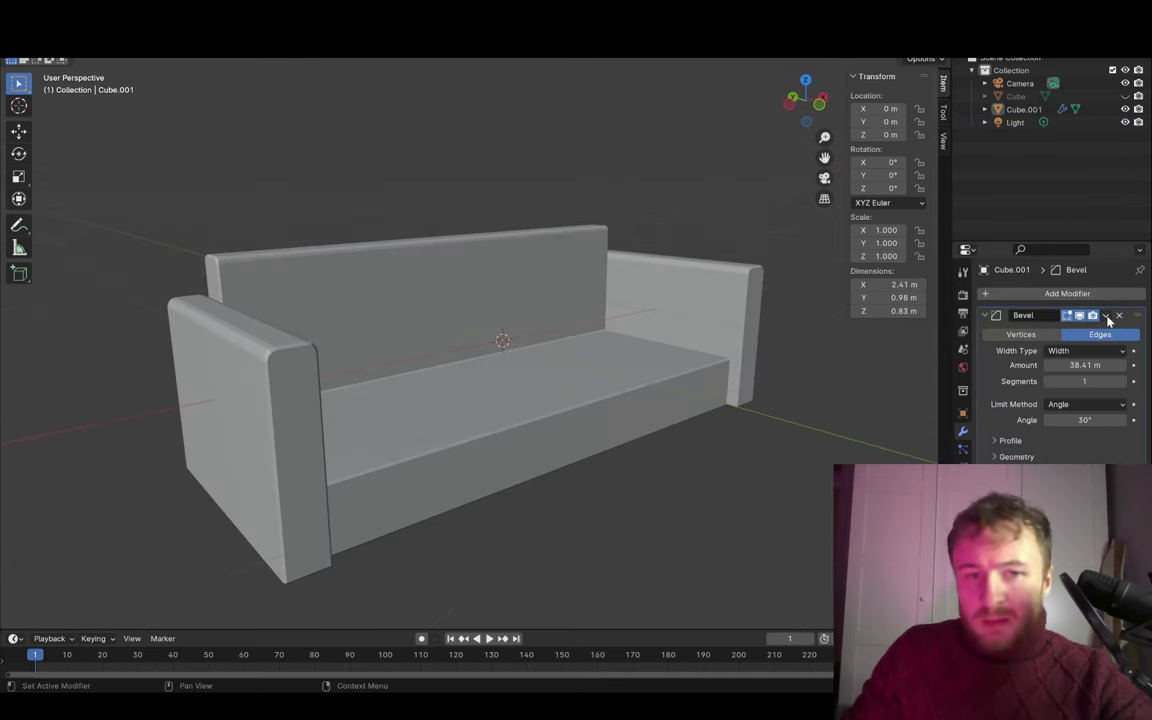
left_click(1106, 316)
left_click(1081, 338)
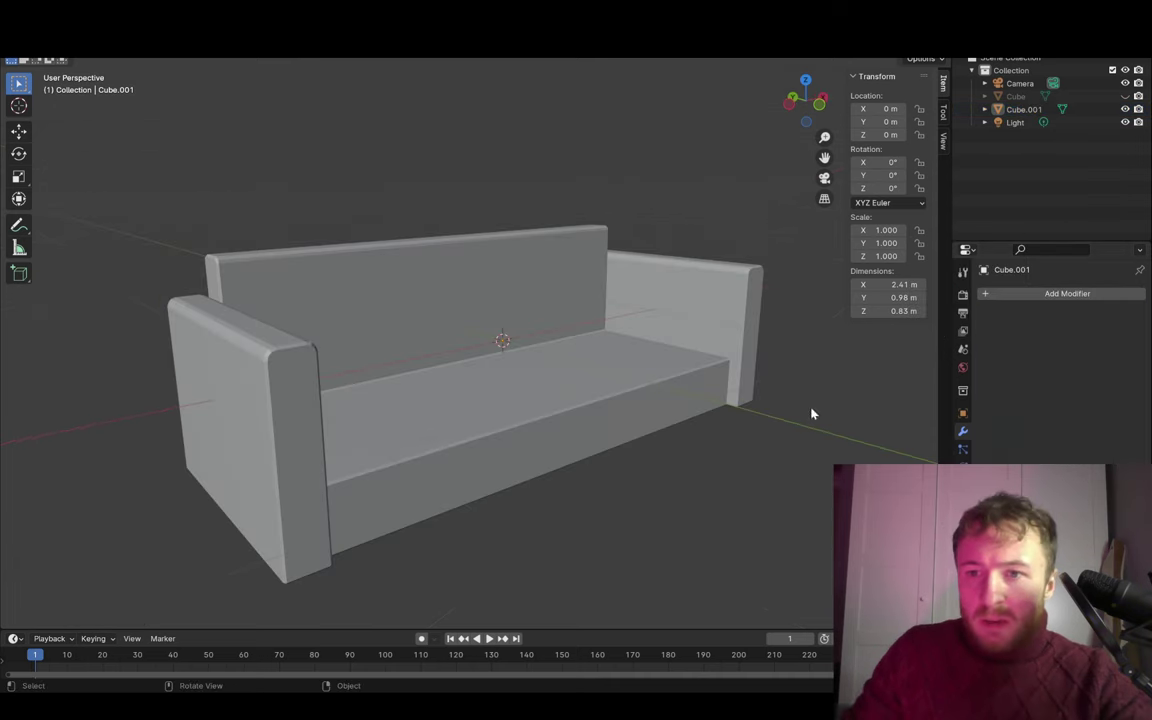
mouse_move(740, 465)
middle_mouse_down()
mouse_move(823, 360)
mouse_move(761, 424)
mouse_move(778, 422)
middle_mouse_up()
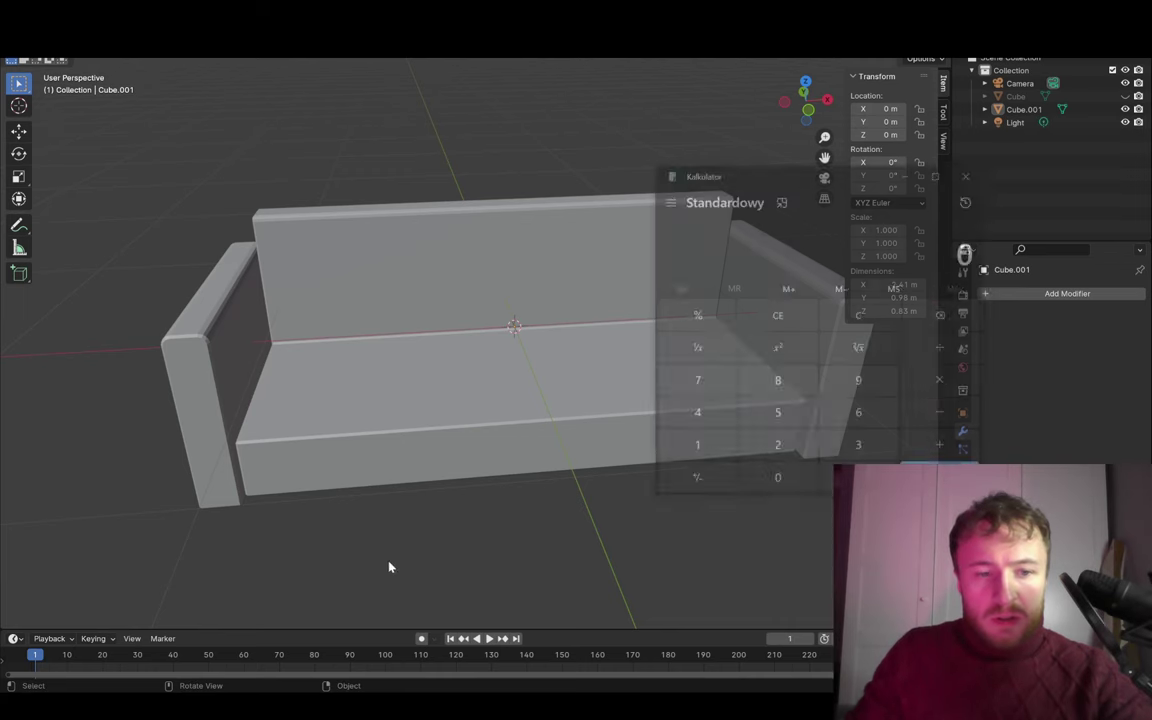
- Compute 211 ÷ 3 = 70.33 in Calculator, then close it
left_click(780, 448)
left_click(695, 448)
left_click(695, 448)
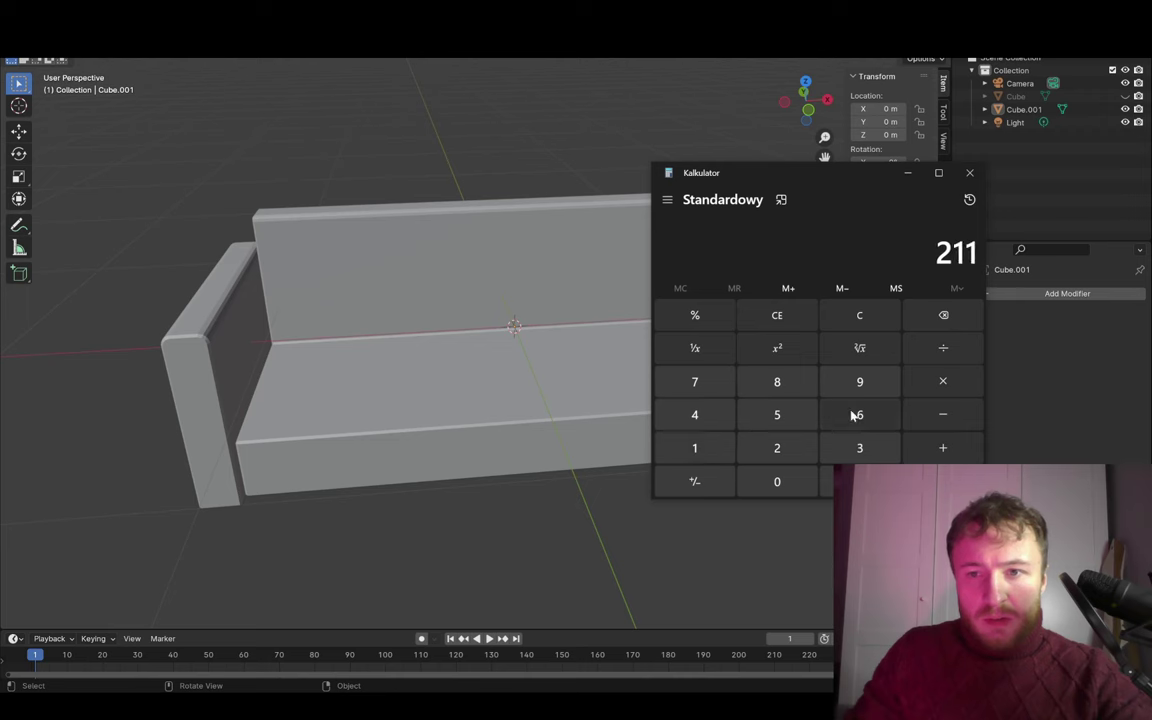
left_click(943, 348)
left_click(860, 448)
left_click(943, 481)
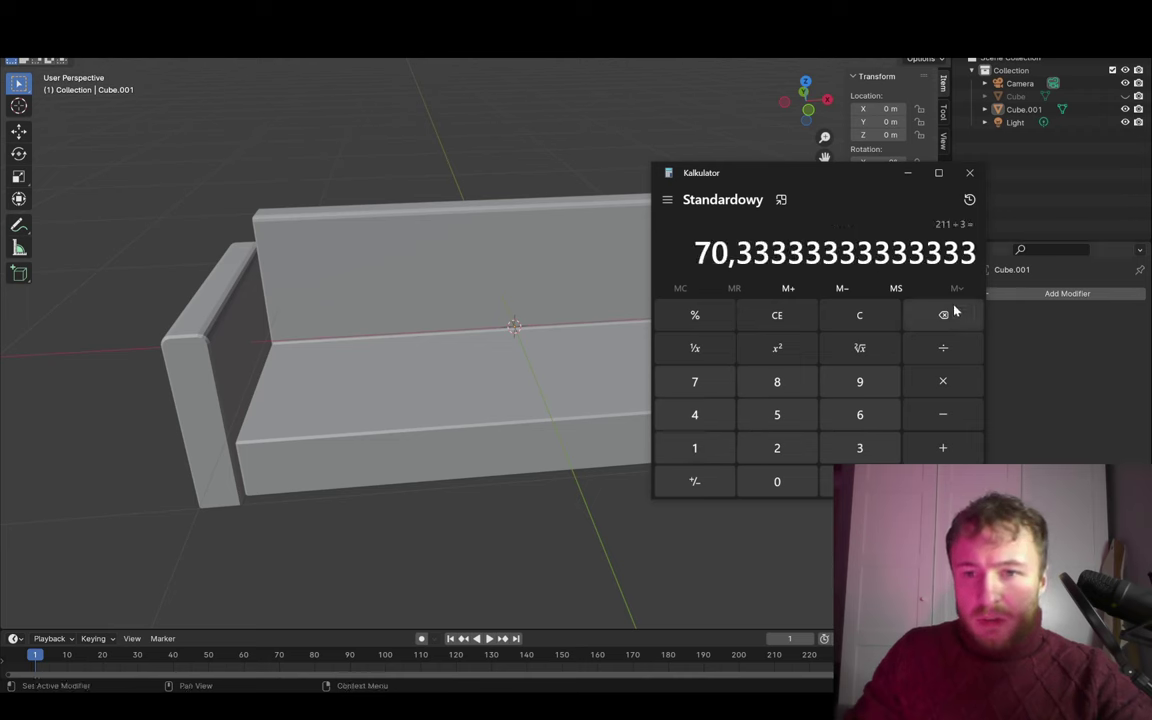
left_click(969, 173)
mouse_move(699, 362)
middle_mouse_down()
mouse_move(578, 368)
mouse_move(599, 452)
mouse_move(463, 390)
middle_mouse_up()
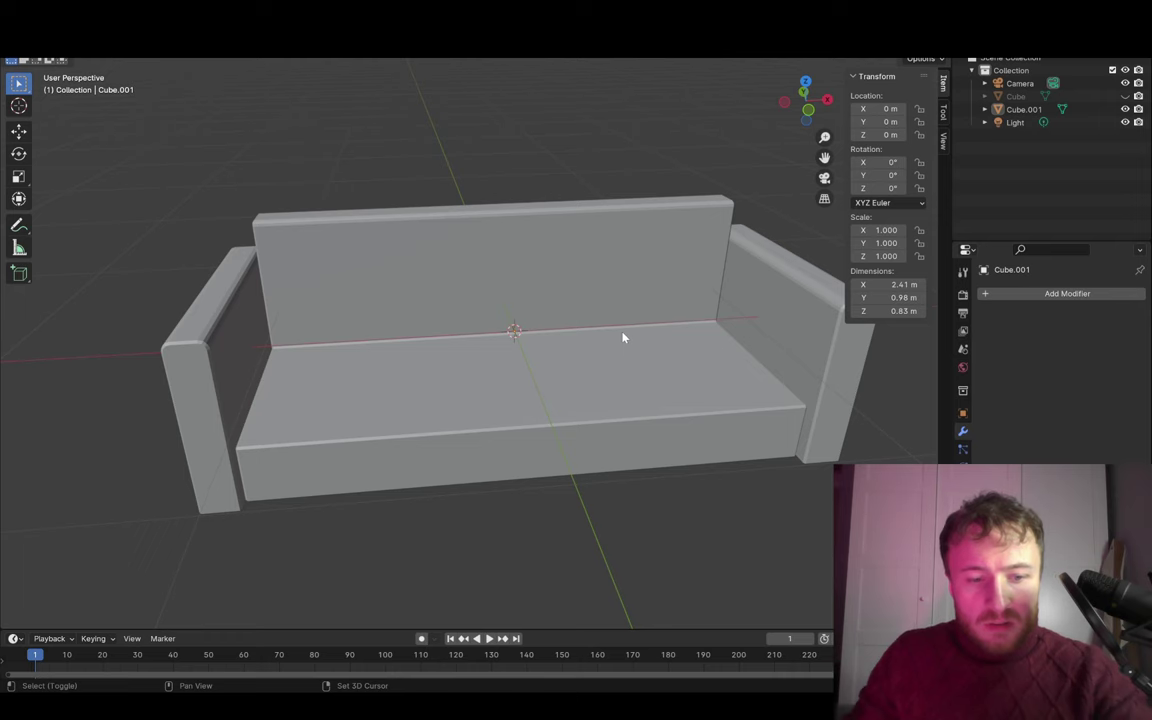
- Add a new cube and scale it into a cushion block 0.24 m tall
key("shift+a")
left_click(680, 348)
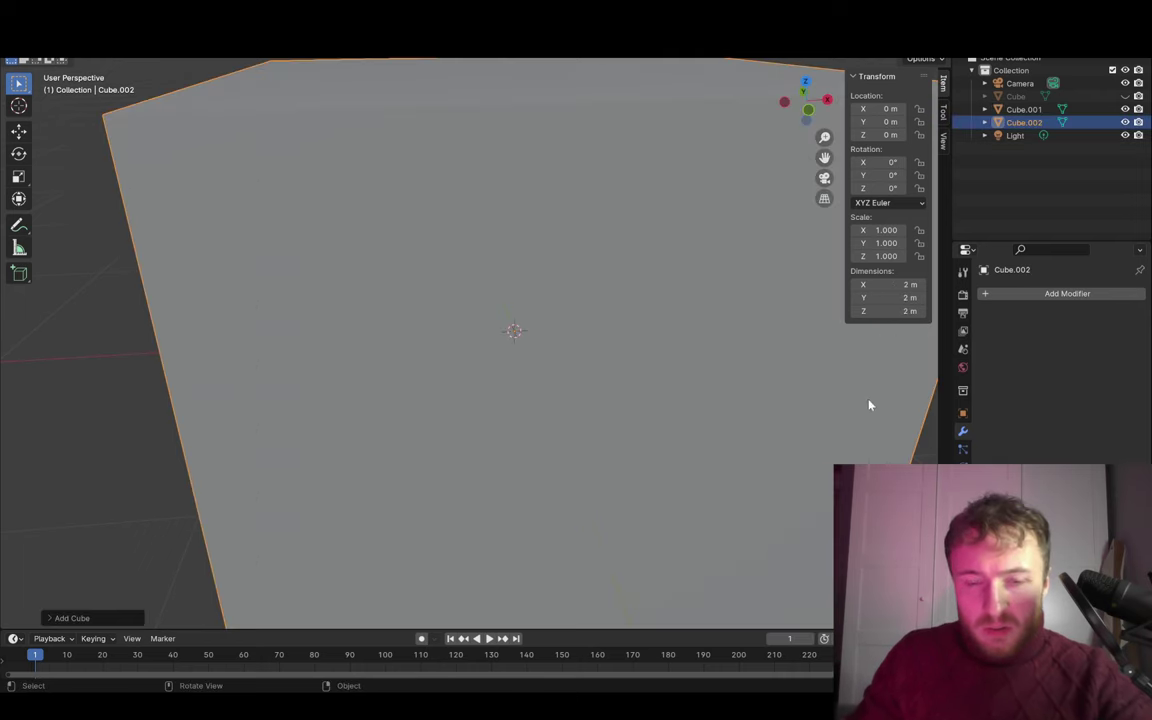
key("s")
left_click(612, 342)
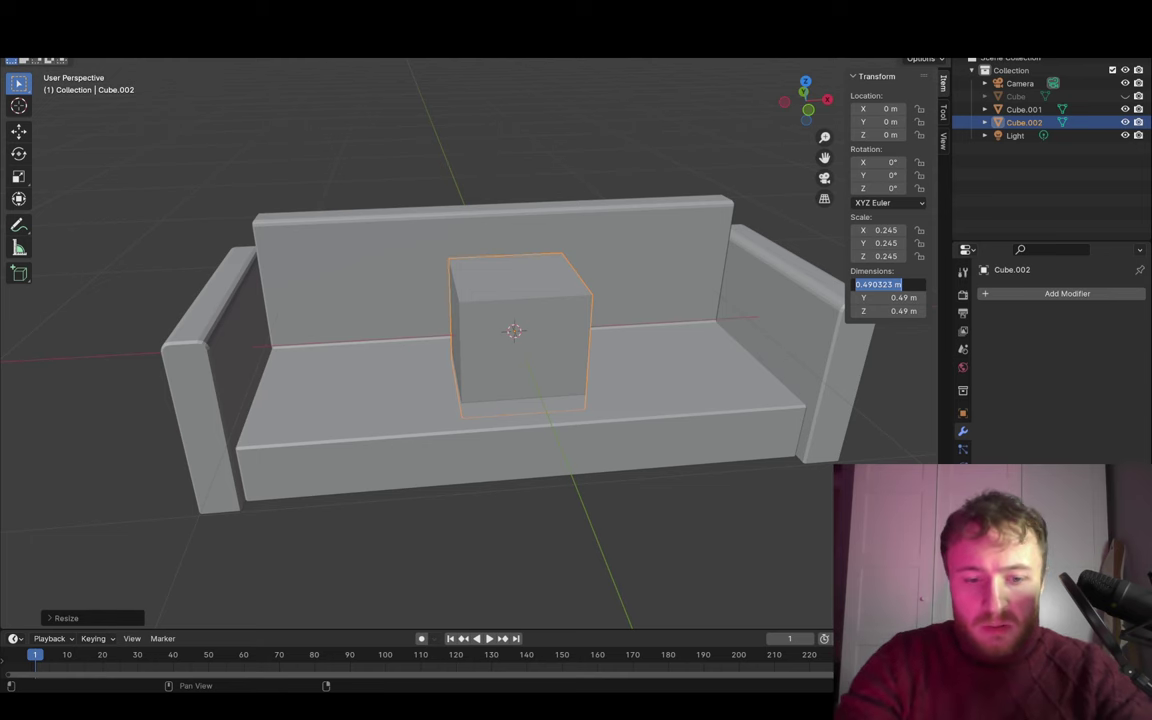
type("5")
key("Tab")
type(".7")
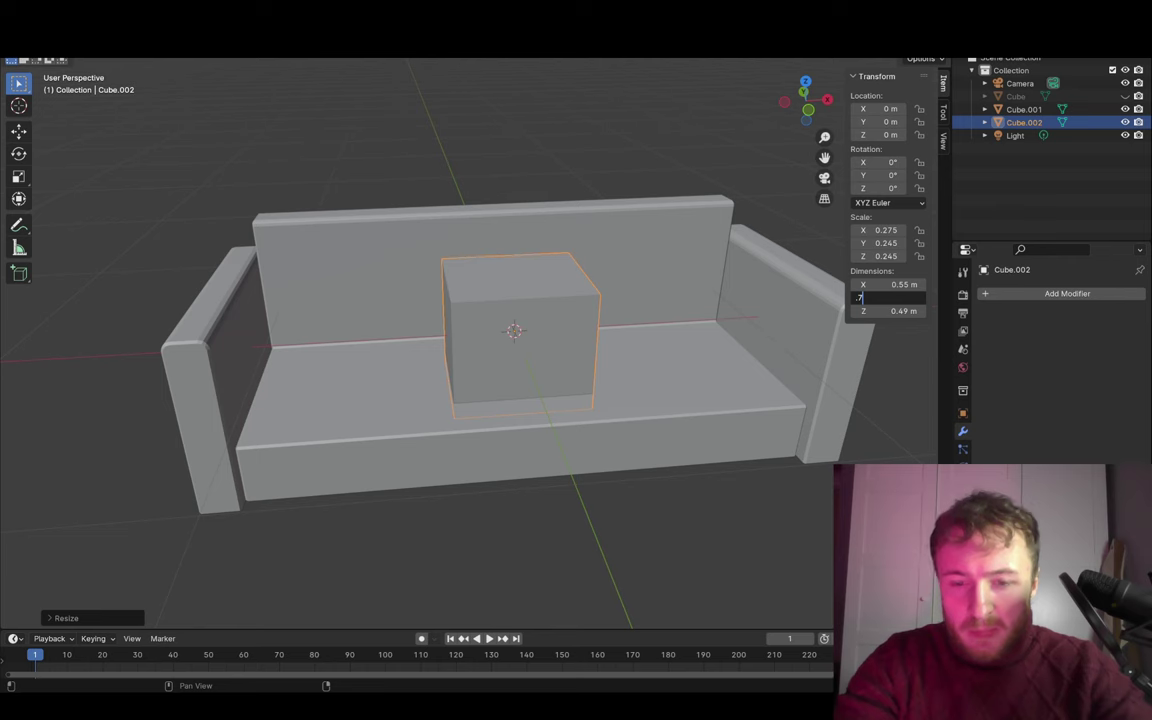
key("Tab")
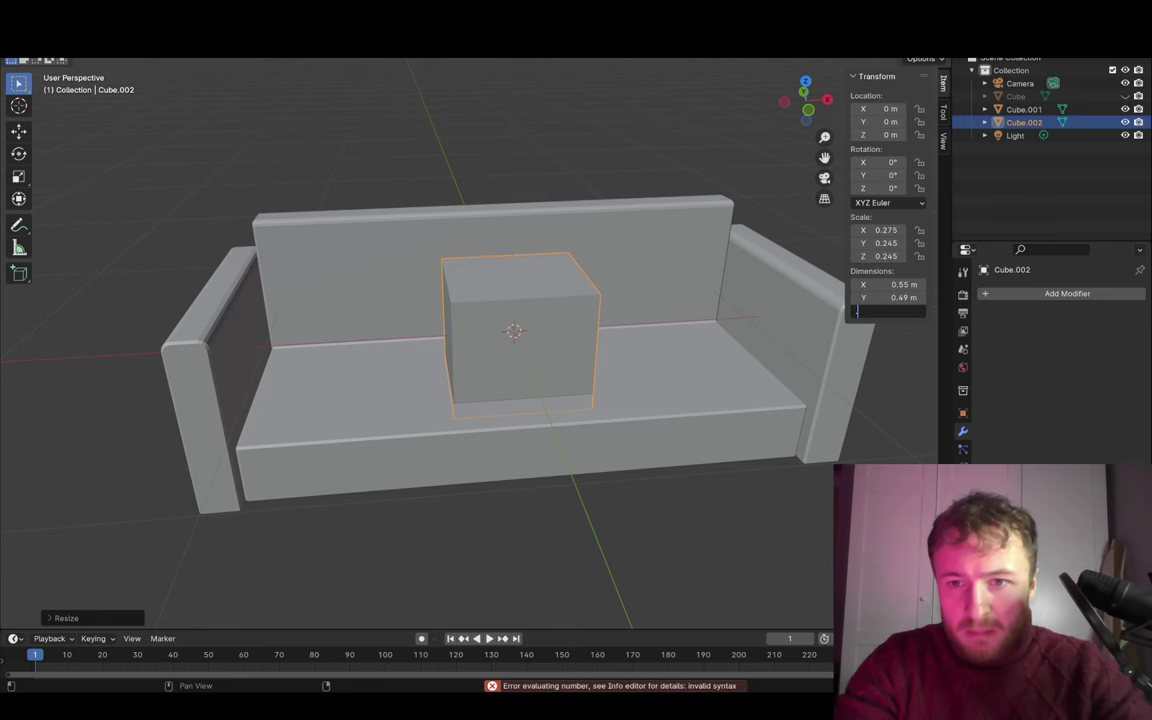
type(".24")
key("Return")
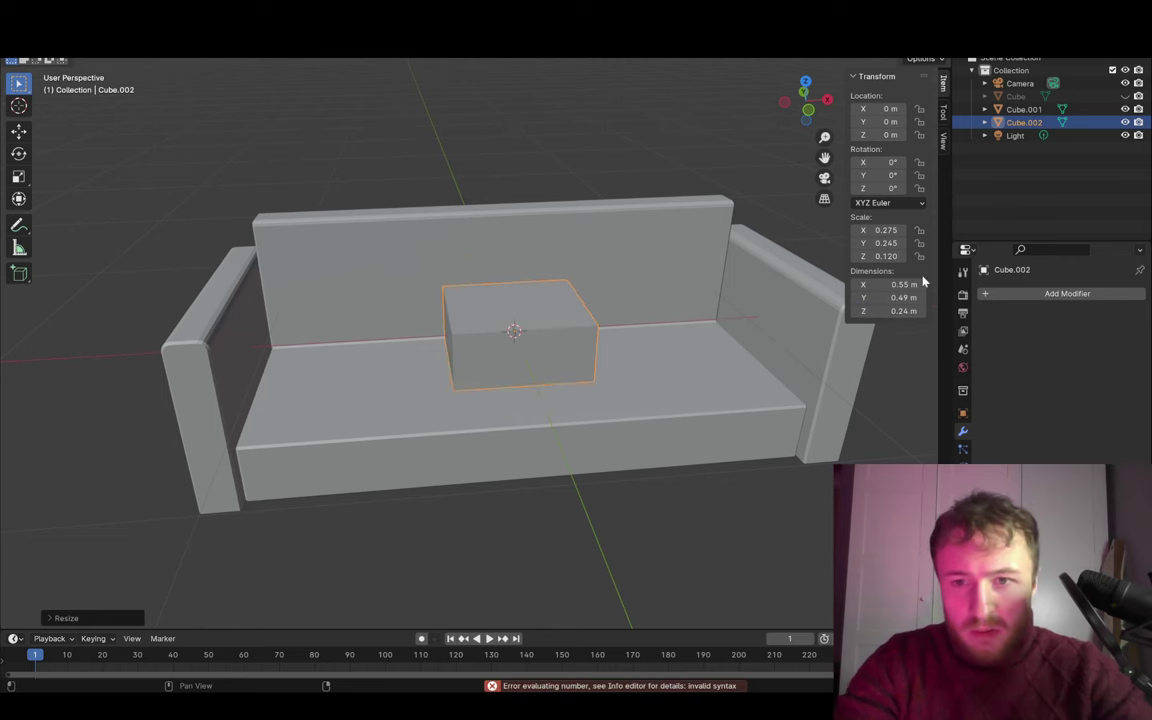
- Rotate the cushion 90° around Z and move it beside the left armrest
middle_click_drag(490, 380, 489, 442)
type("rz")
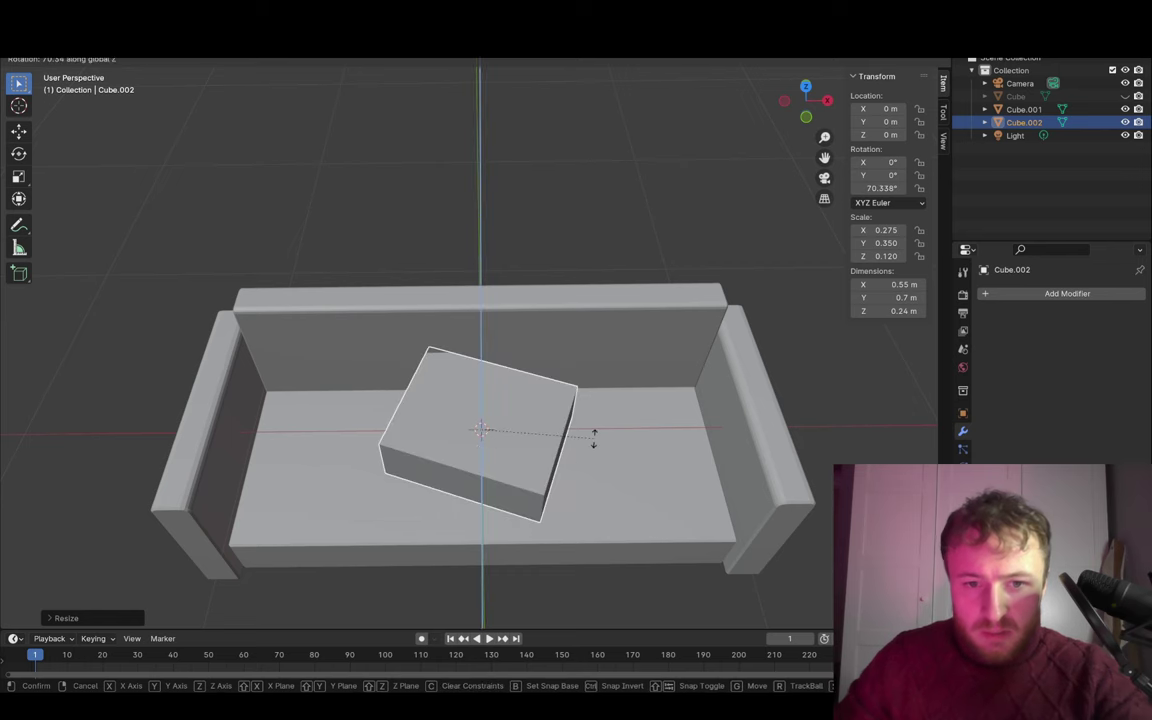
type("90")
key("Return")
mouse_move(593, 437)
middle_mouse_down()
mouse_move(591, 450)
mouse_move(609, 447)
middle_mouse_up()
key("g")
key("y")
left_click(591, 465)
key("g")
key("x")
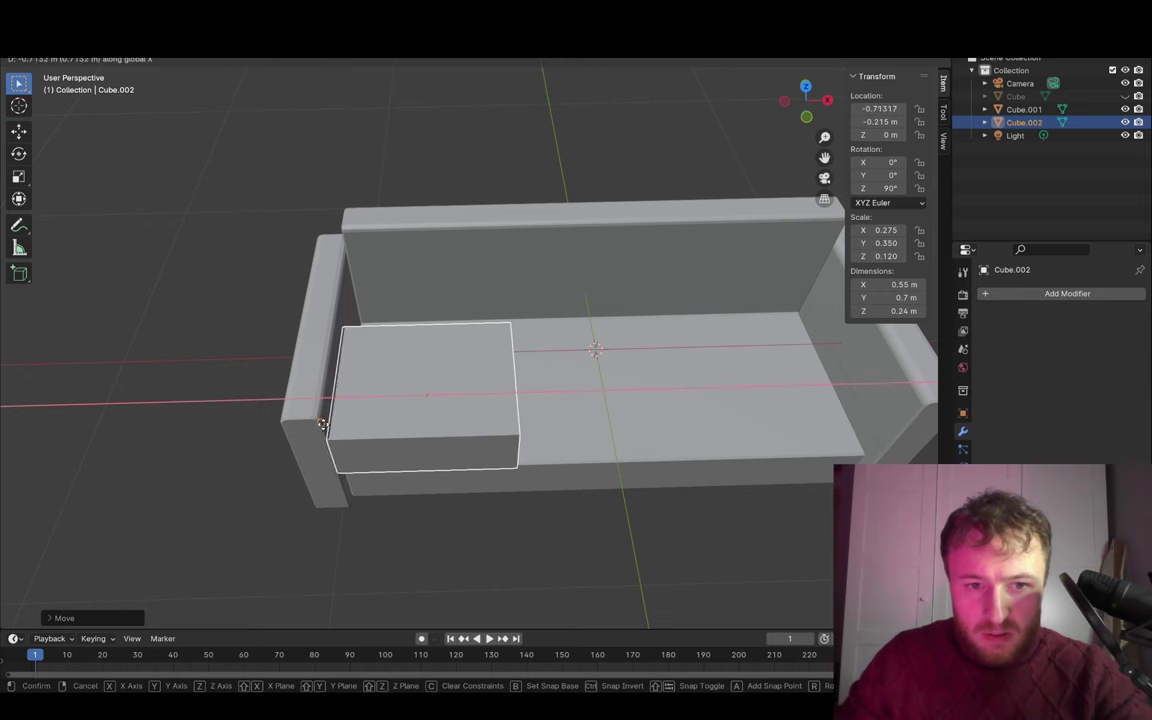
left_click(328, 423)
- Lower the cushion onto the seat and apply all its transforms
middle_click_drag(476, 432, 550, 458)
key("g")
key("z")
left_click(465, 404)
middle_click_drag(465, 404, 563, 380)
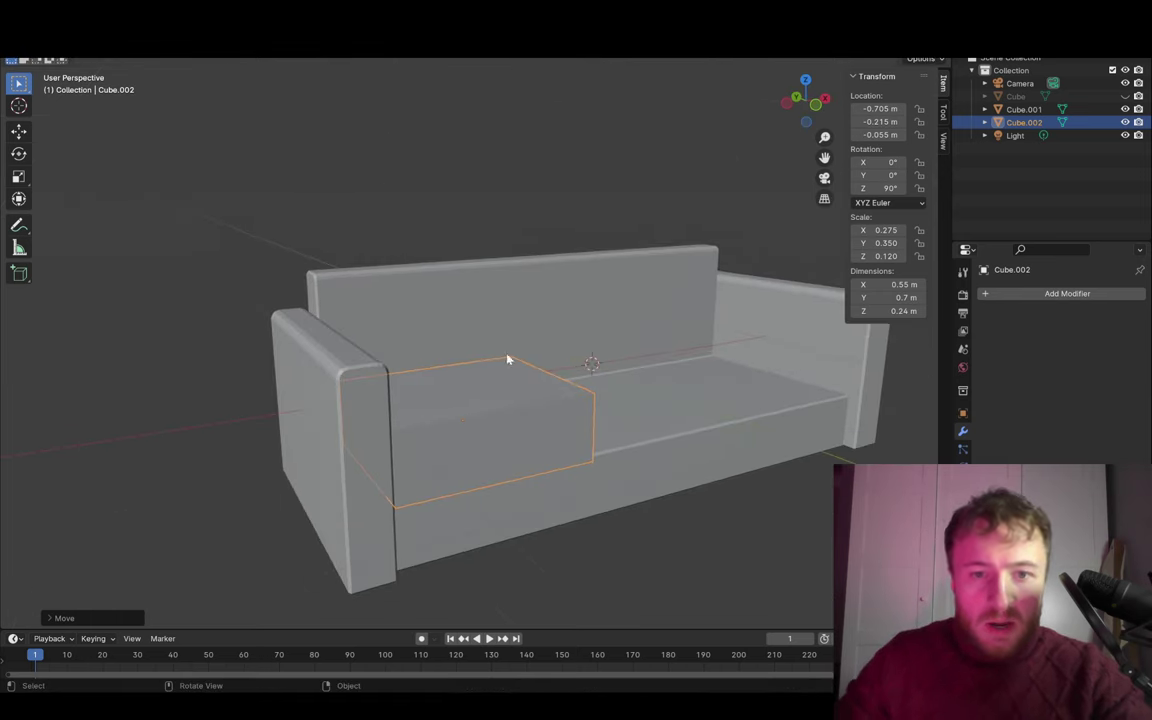
left_click(212, 58)
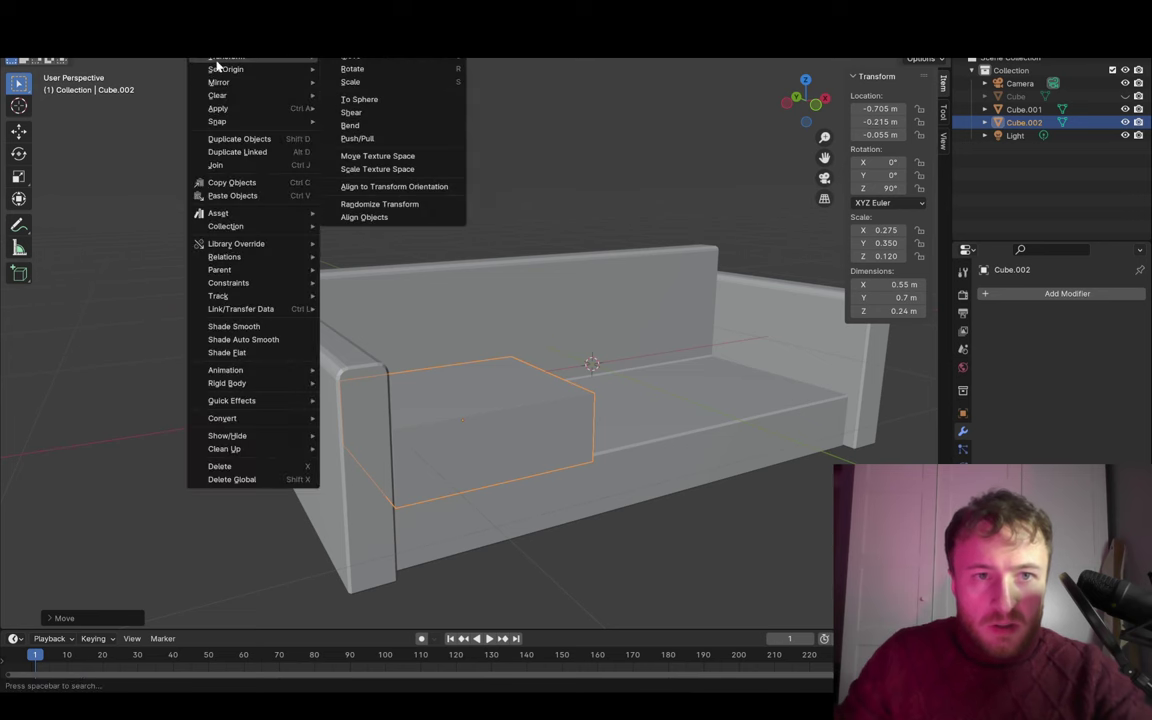
mouse_move(218, 108)
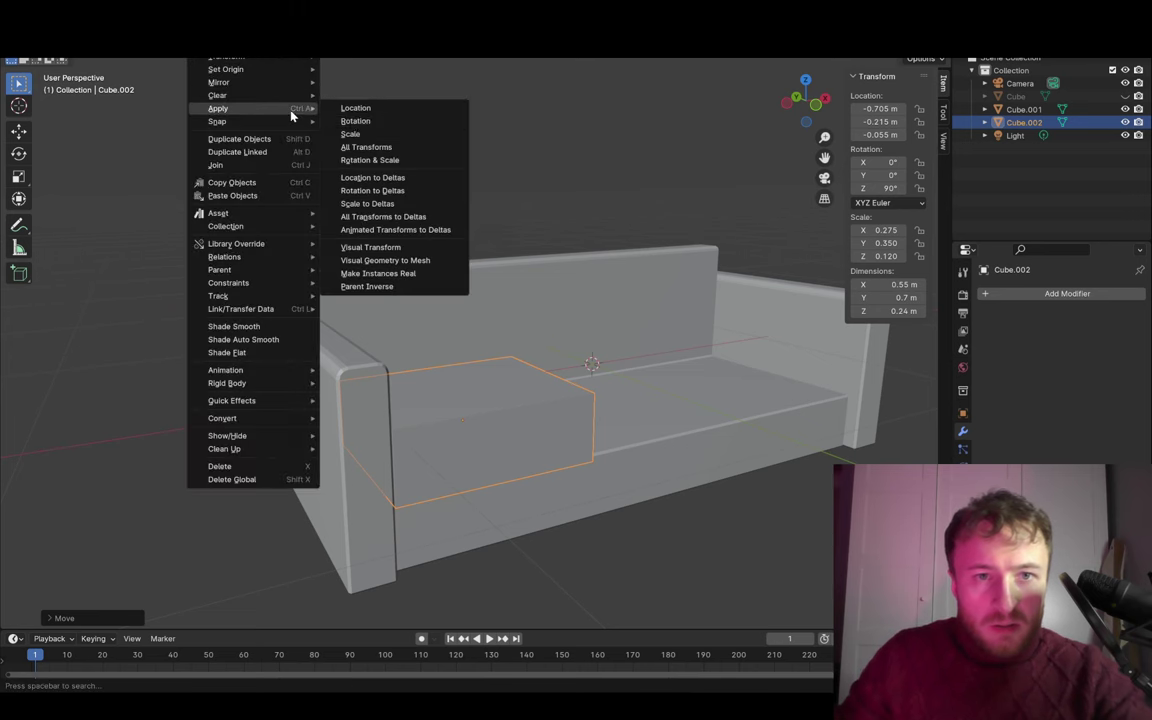
left_click(365, 147)
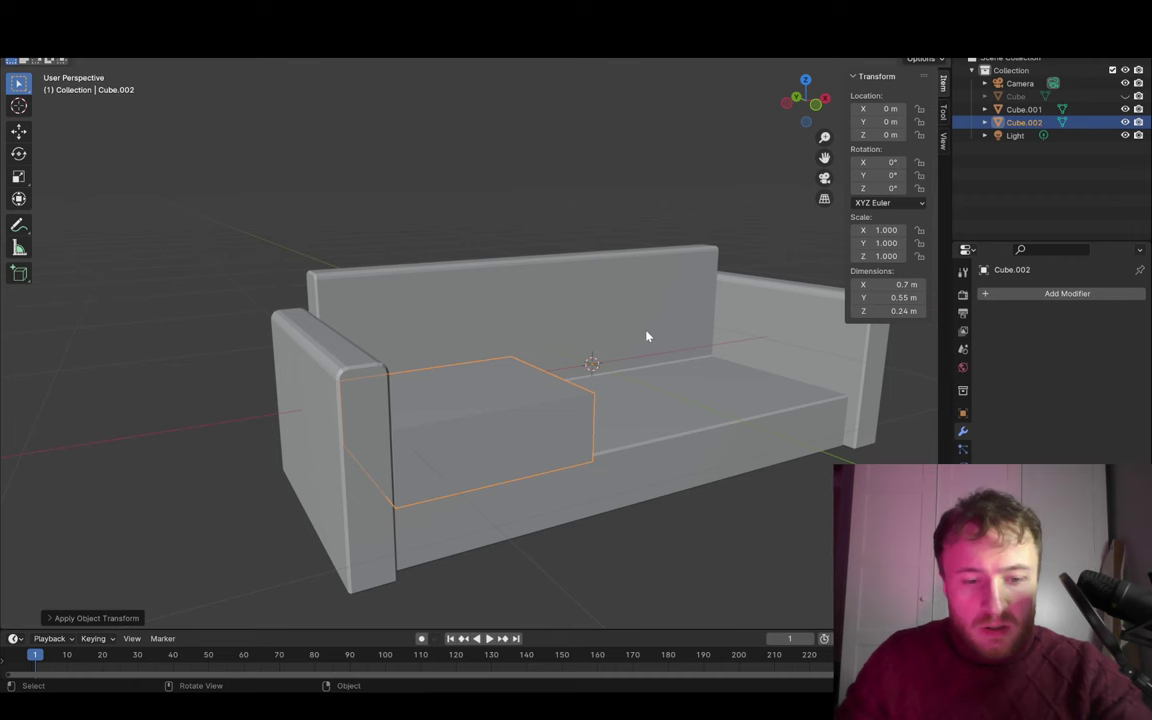
- Add five evenly spaced loop cuts across the cushion block
key("Tab")
middle_click_drag(681, 363, 594, 400)
key("ctrl+r")
scroll(357, 440, "up", 5)
scroll(354, 439, "down", 1)
left_click(354, 439)
right_click(360, 442)
middle_click_drag(360, 442, 347, 320)
- Add four evenly spaced loop cuts in the other direction, then exit Edit Mode
key("ctrl+r")
scroll(347, 320, "up", 6)
scroll(349, 317, "down", 3)
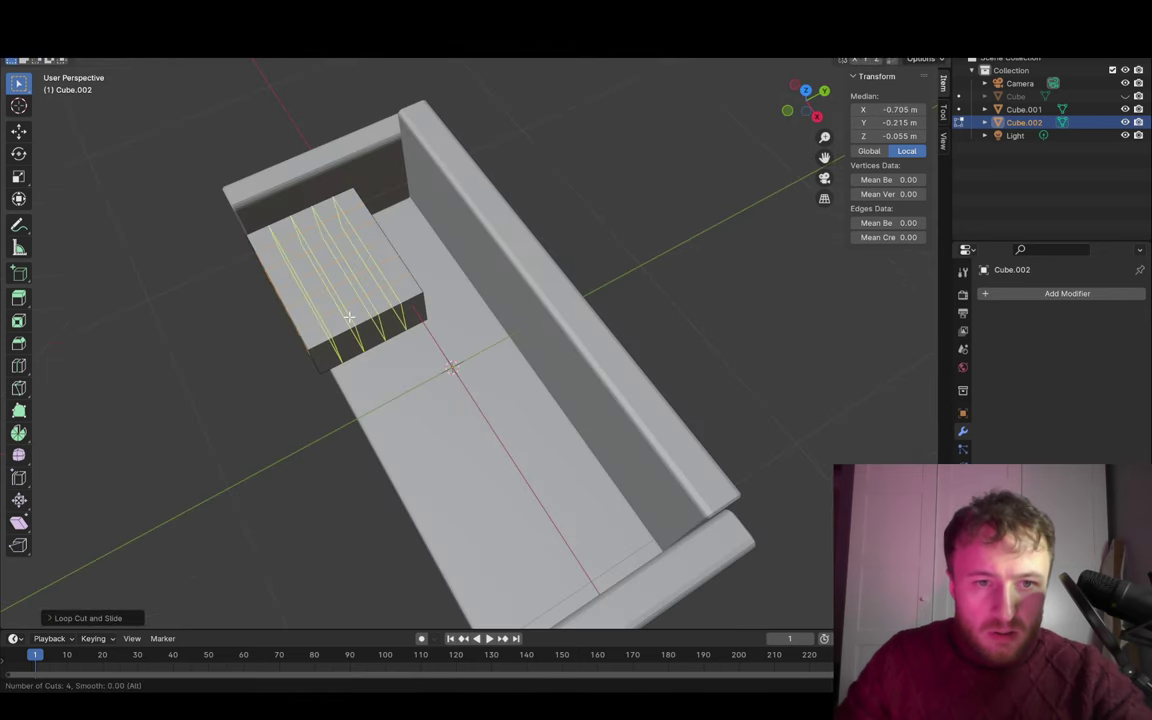
left_click(349, 317)
right_click(349, 317)
mouse_move(349, 317)
middle_mouse_down()
mouse_move(399, 262)
mouse_move(469, 353)
middle_mouse_up()
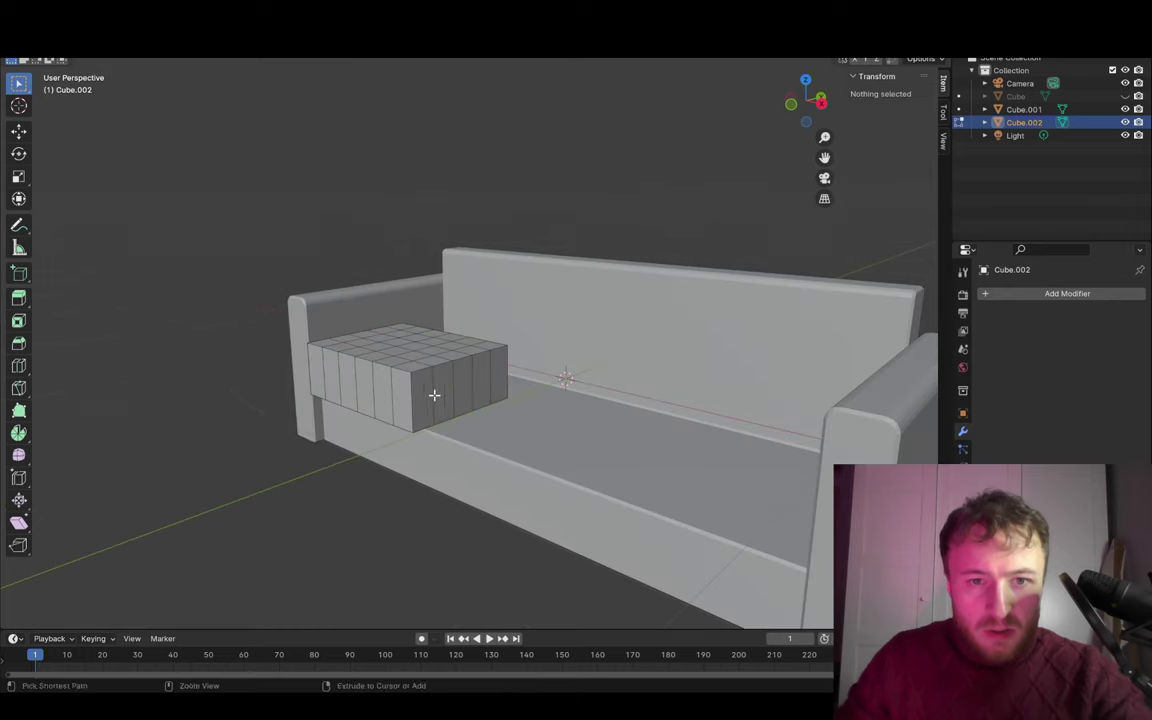
middle_click_drag(643, 183, 545, 285)
key("Tab")
scroll(545, 285, "up", 3)
left_click(1067, 293)
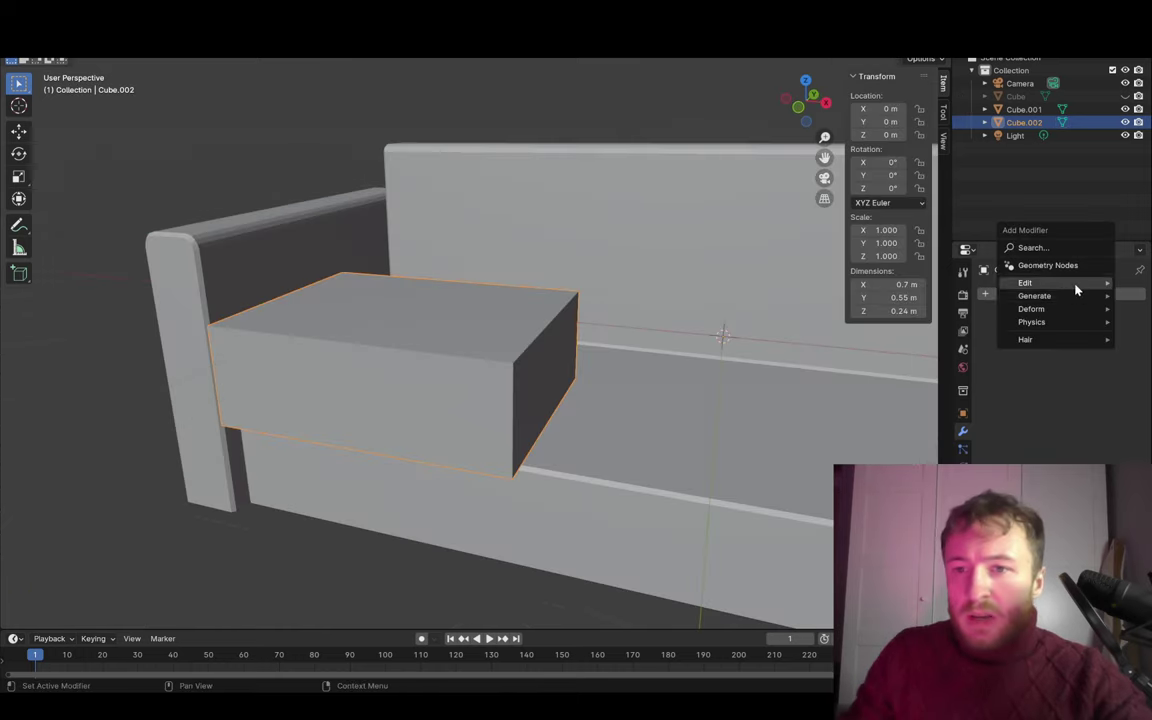
mouse_move(1034, 296)
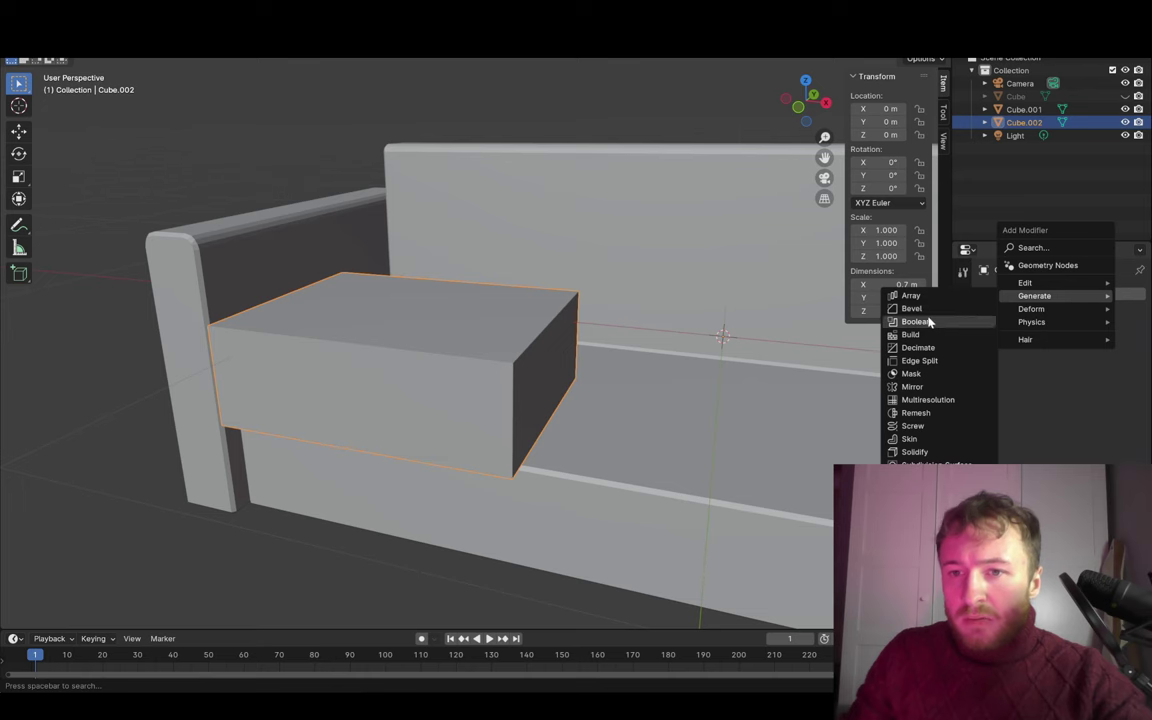
- Add a 3-segment, 0.04 m Bevel modifier, then a Subdivision Surface modifier to the cushion
left_click(912, 308)
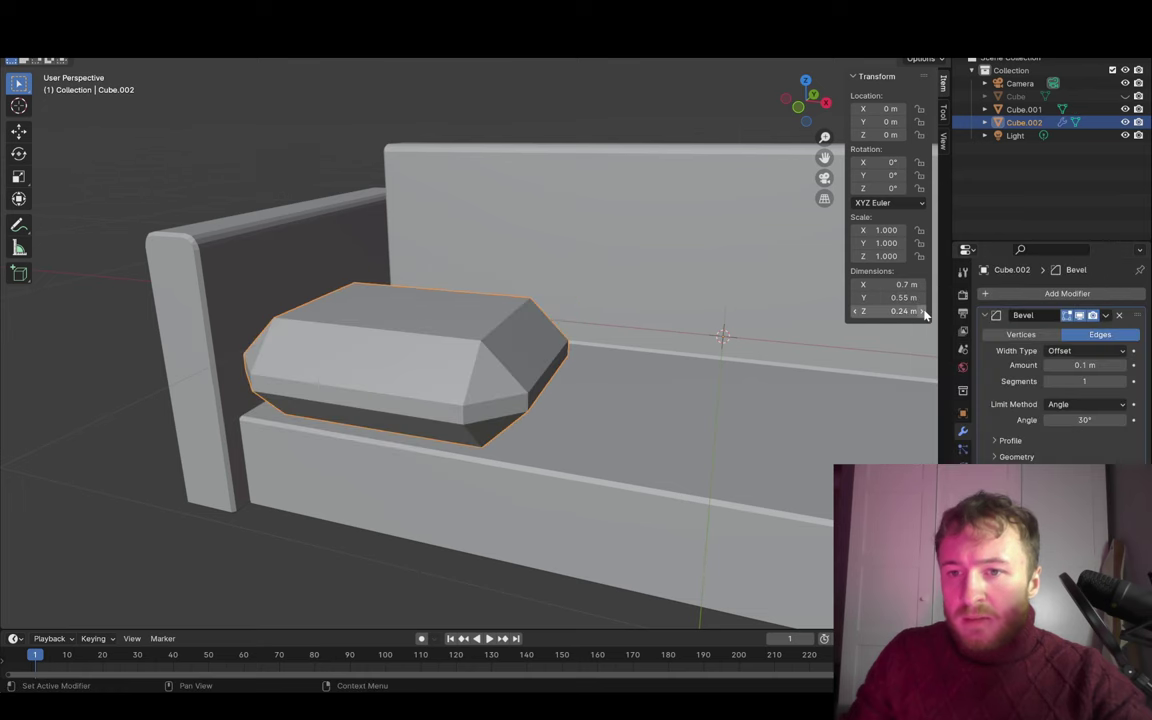
left_click(1122, 382)
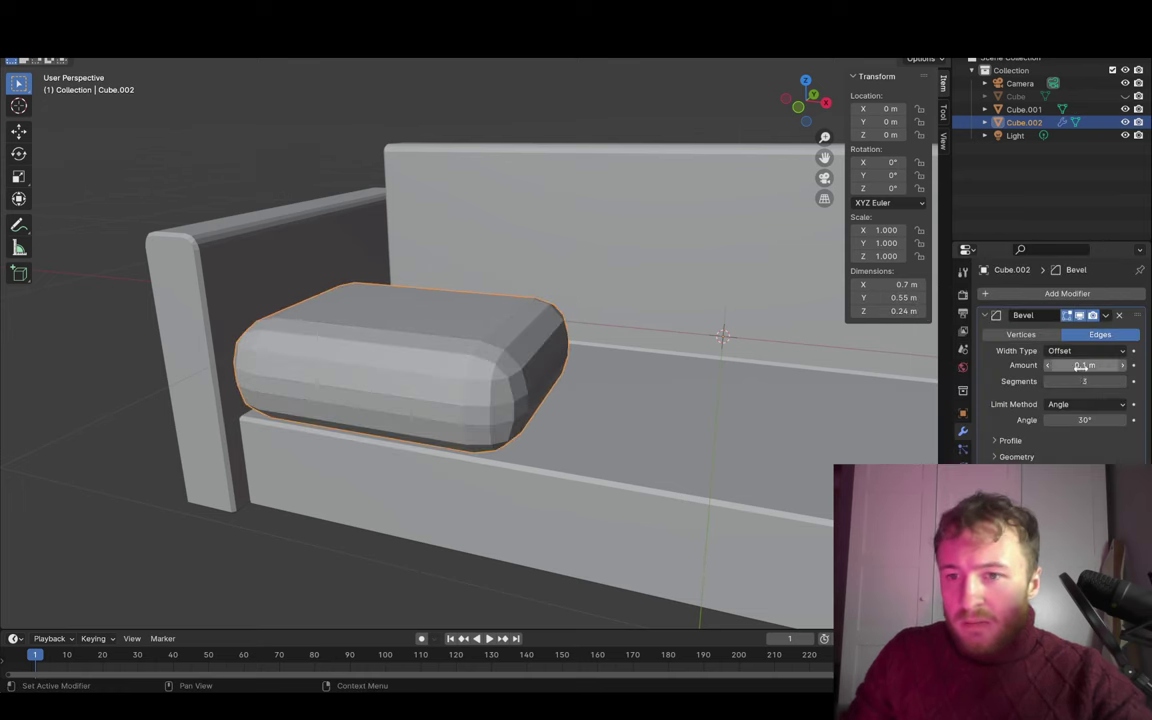
left_click_drag(1090, 366, 1100, 366)
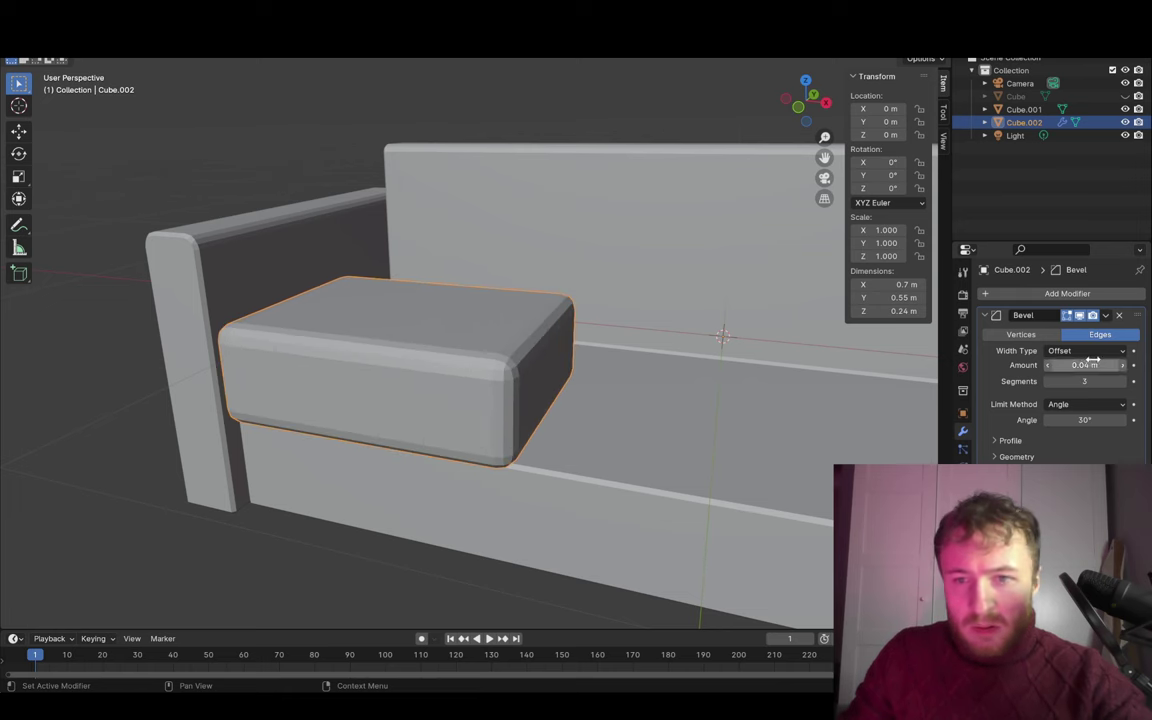
left_click(1089, 295)
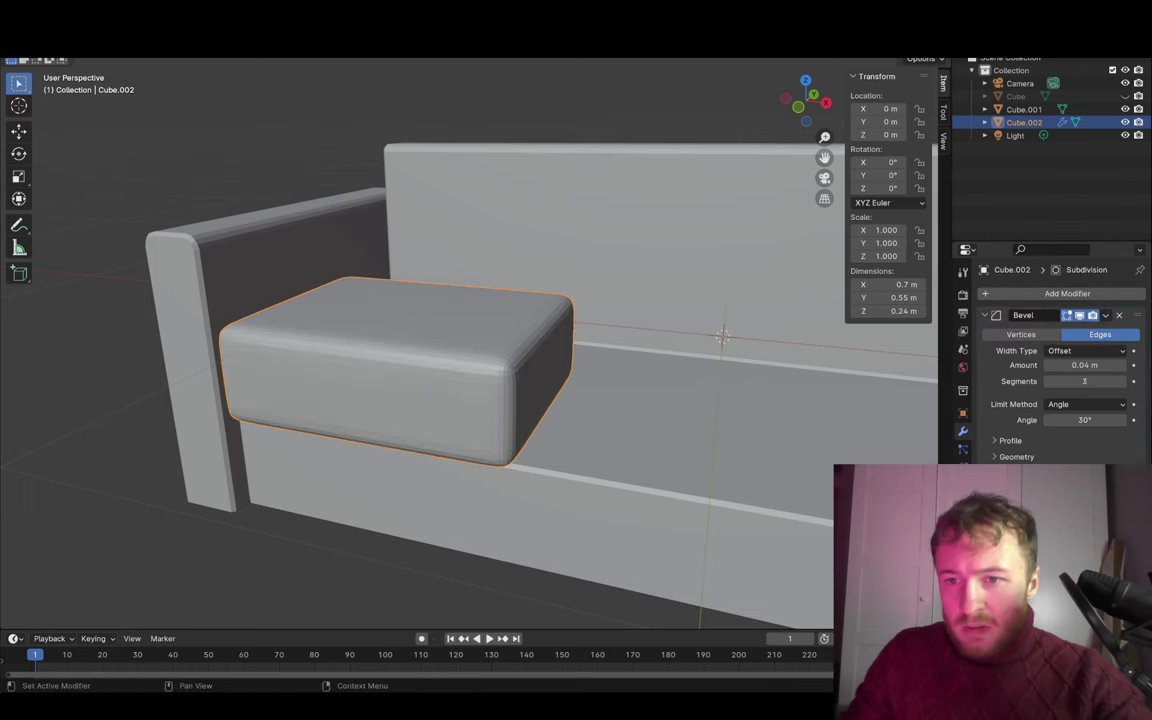
mouse_move(724, 413)
middle_mouse_down()
mouse_move(836, 463)
mouse_move(823, 457)
middle_mouse_up()
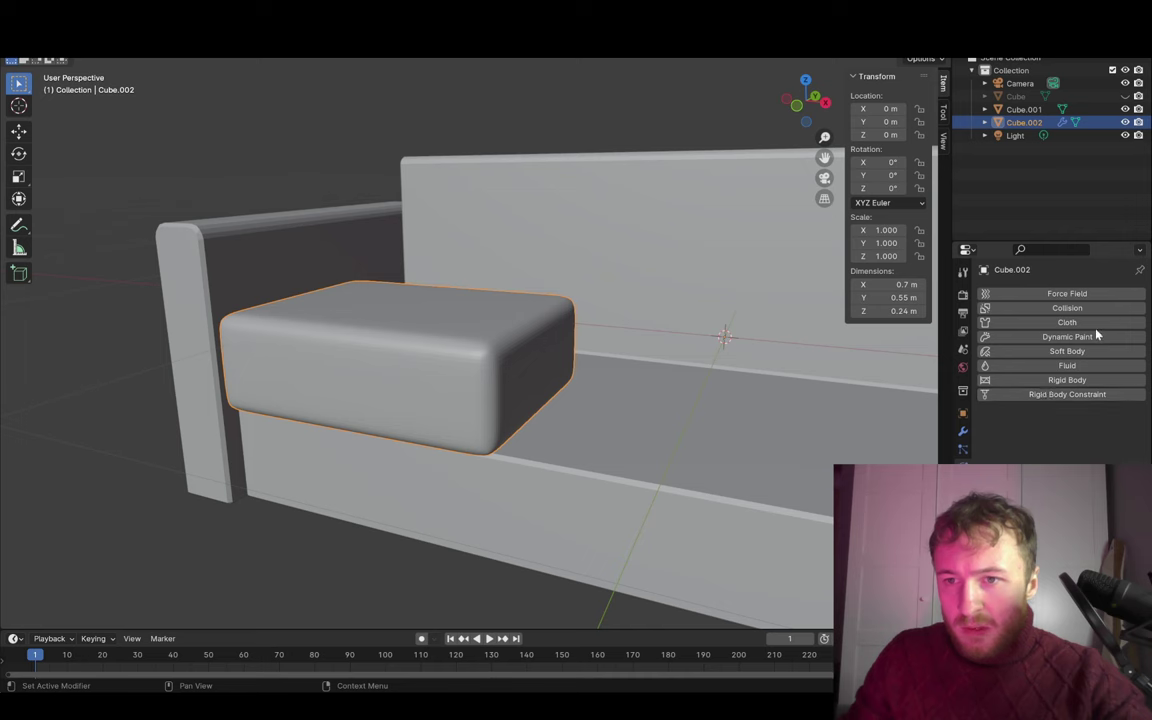
- Add cloth physics with pressure 5.0, play the simulation, and scrub back to frame 3
left_click(1062, 322)
scroll(1090, 451, "down", 10)
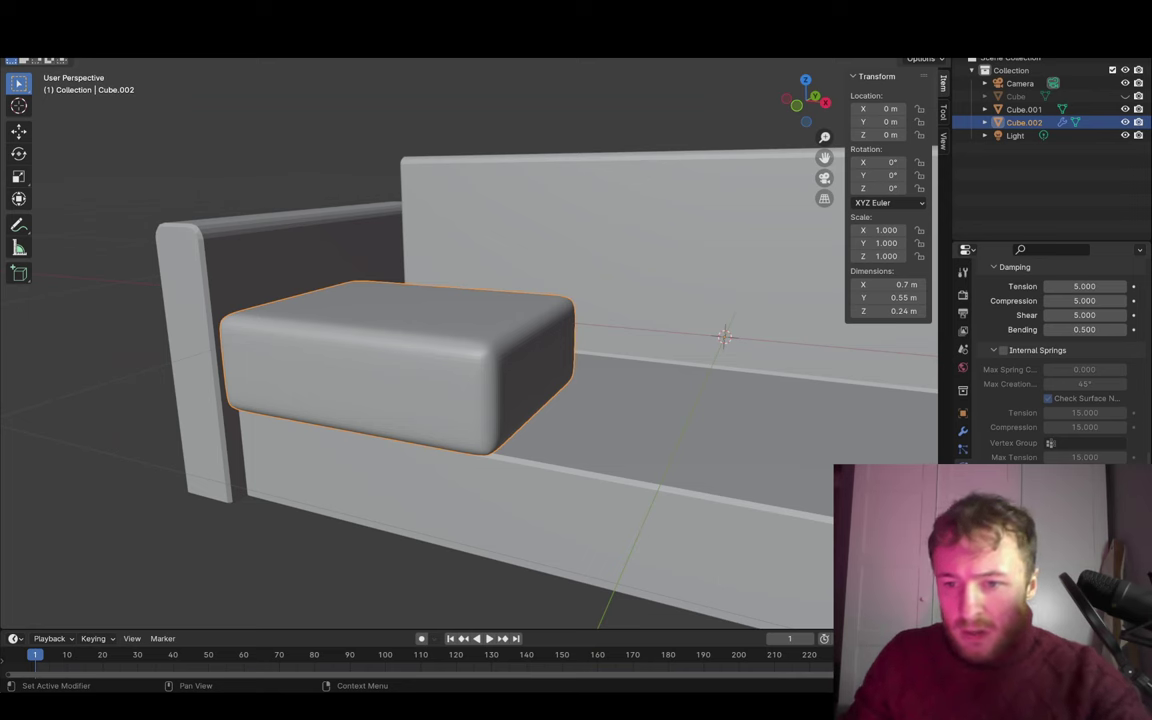
scroll(1050, 400, "down", 3)
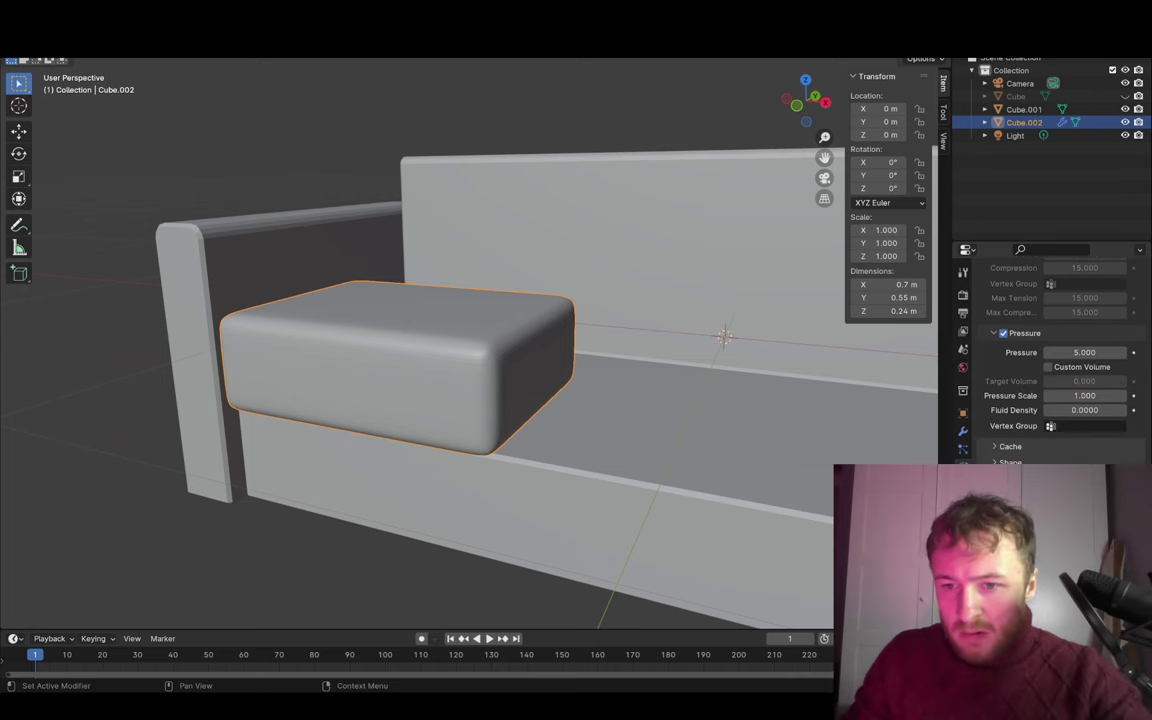
scroll(1050, 400, "up", 3)
scroll(1050, 360, "down", 4)
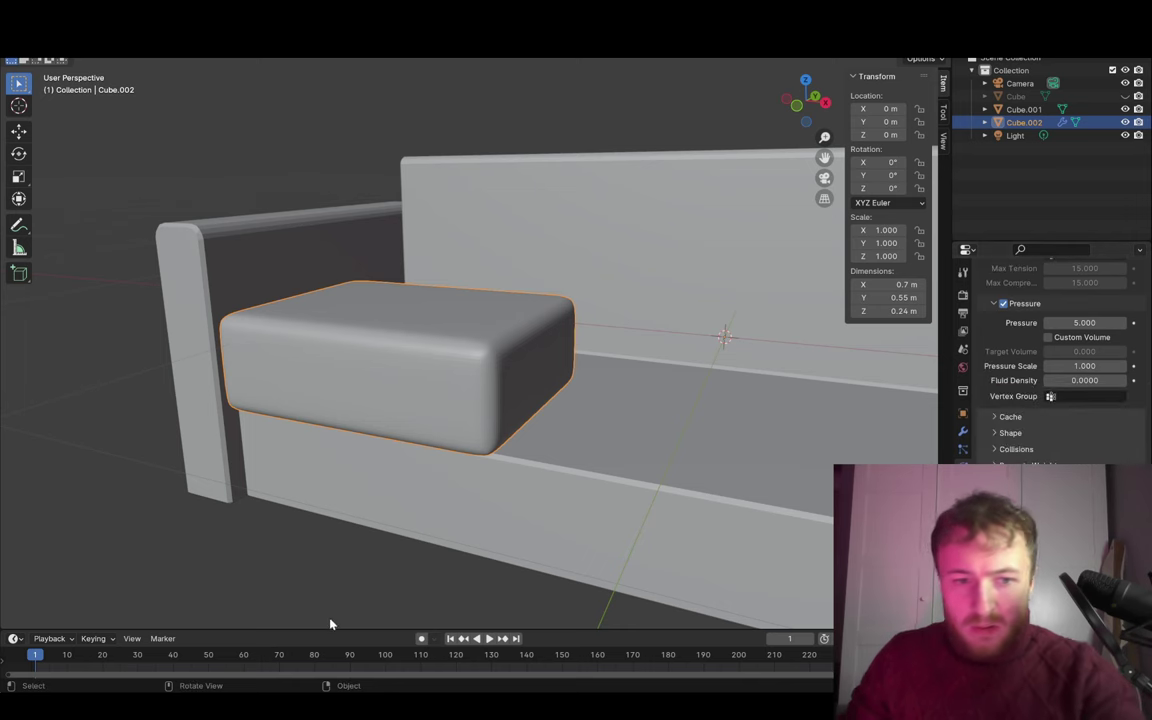
left_click(488, 645)
left_click_drag(75, 667, 44, 663)
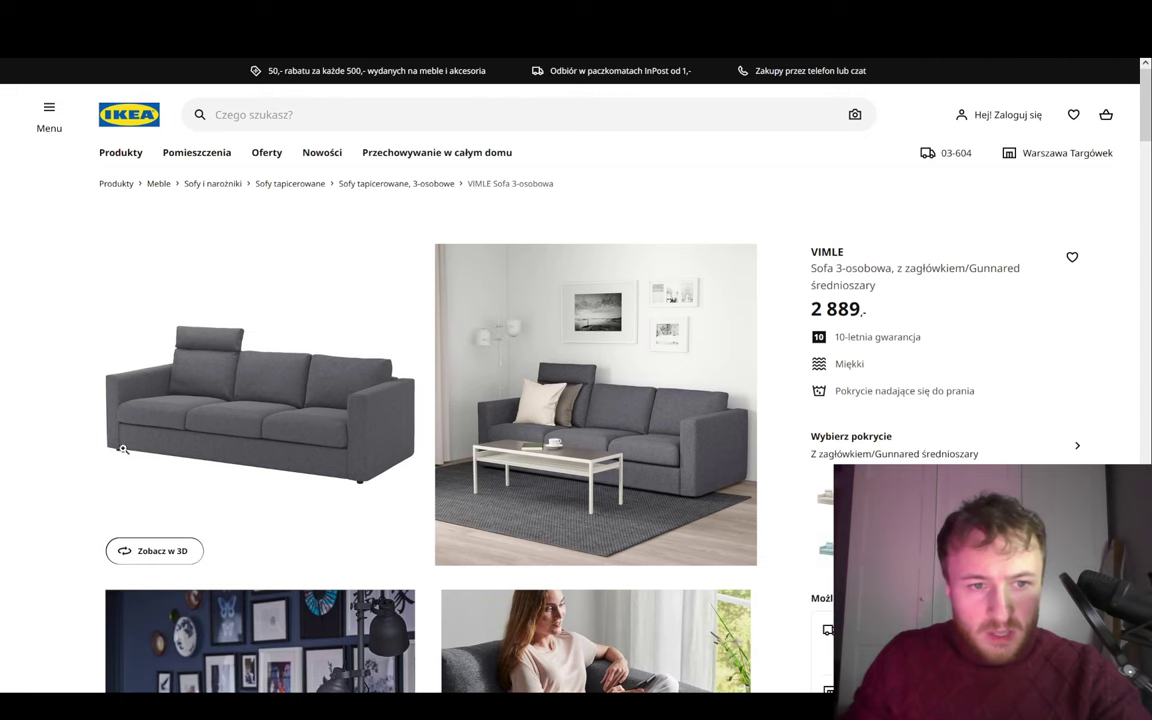
- Enlarge the grey VIMLE sofa photo on the IKEA page to study its cushions
left_click(145, 420)
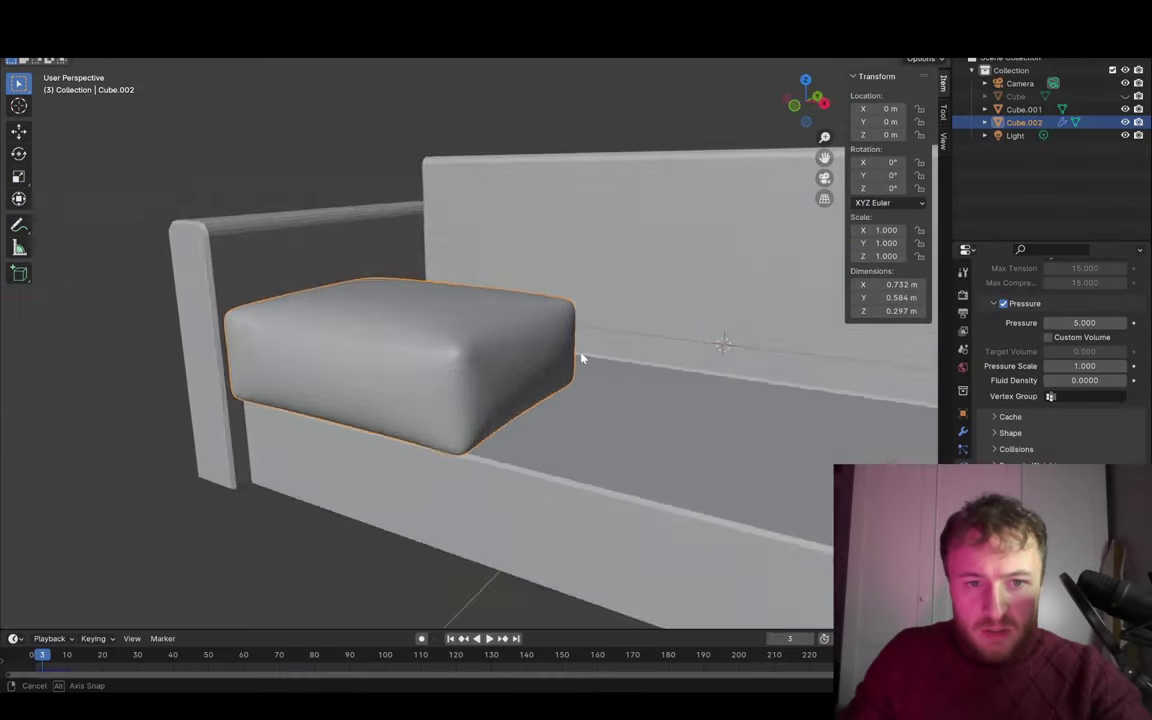
mouse_move(582, 358)
middle_mouse_down()
mouse_move(499, 334)
mouse_move(470, 380)
mouse_move(524, 388)
mouse_move(679, 347)
mouse_move(640, 330)
middle_mouse_up()
- Replay the cushion cloth simulation, rewind to frame 2, and review the cushion's modifier stack
key("space")
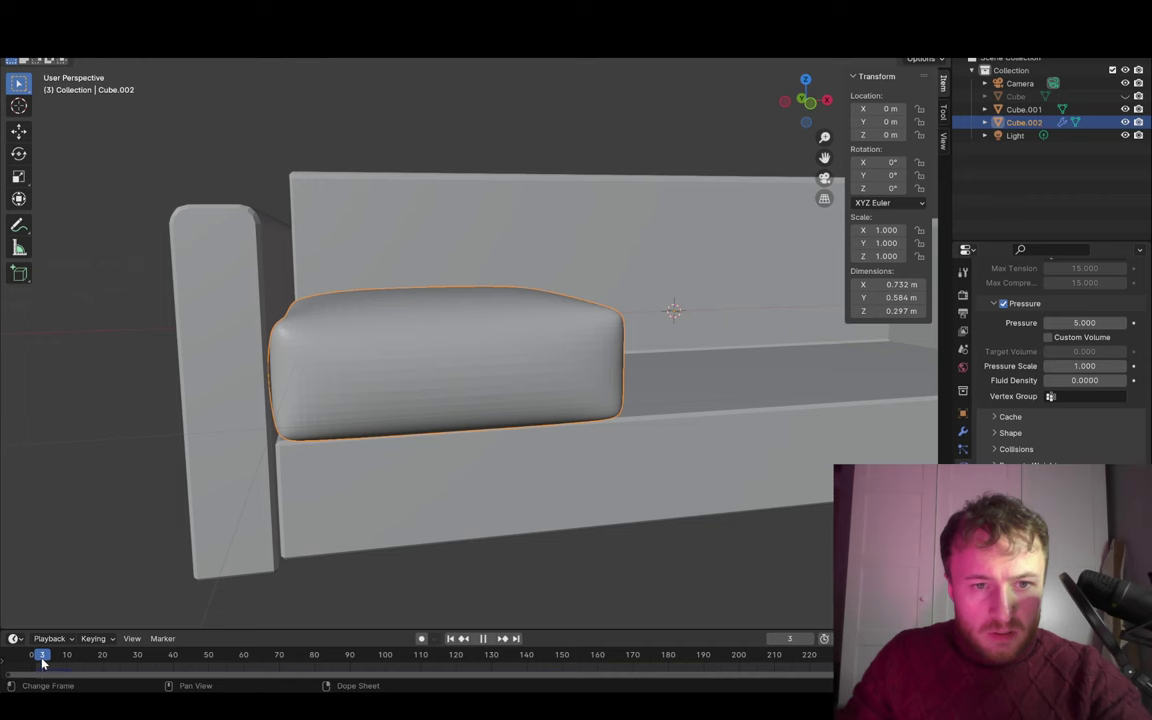
left_click_drag(41, 662, 39, 662)
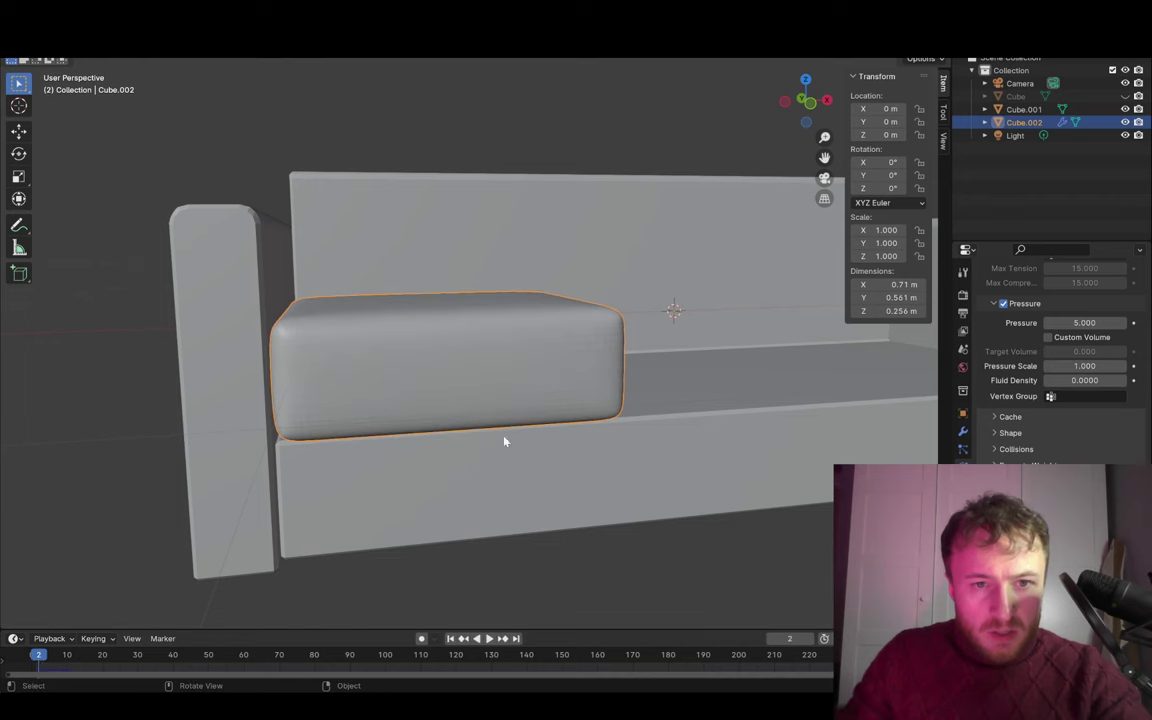
mouse_move(558, 405)
middle_mouse_down()
mouse_move(463, 411)
mouse_move(440, 391)
middle_mouse_up()
key("space")
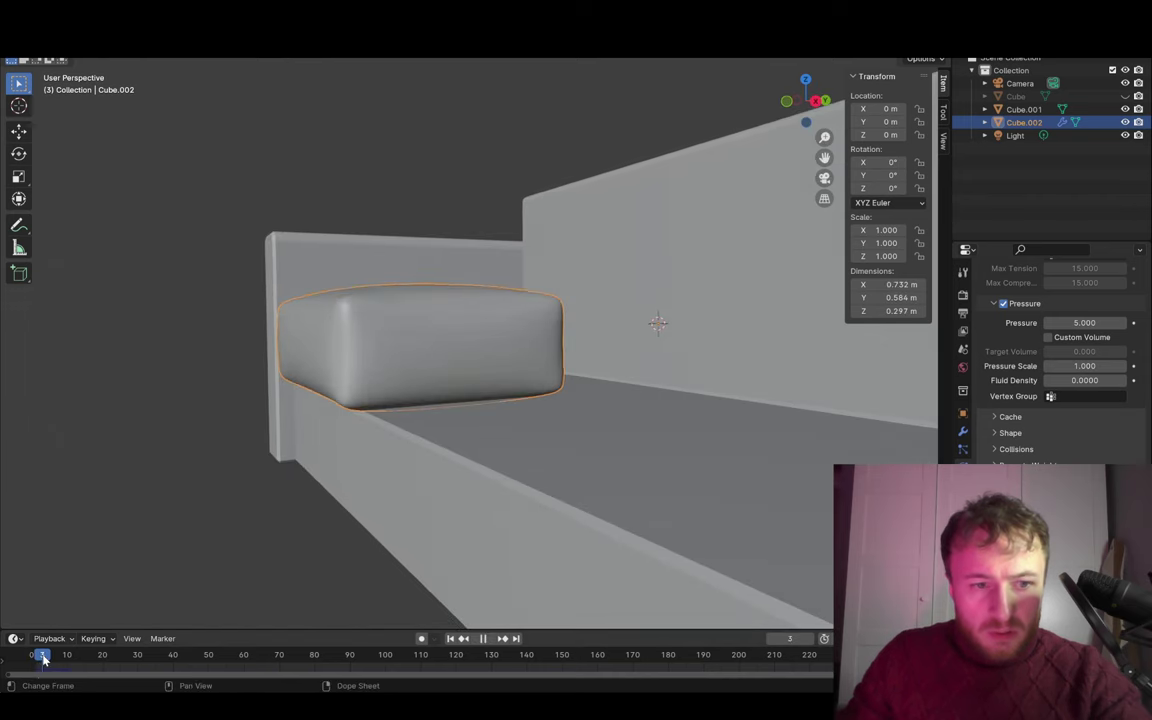
middle_click_drag(325, 510, 360, 522)
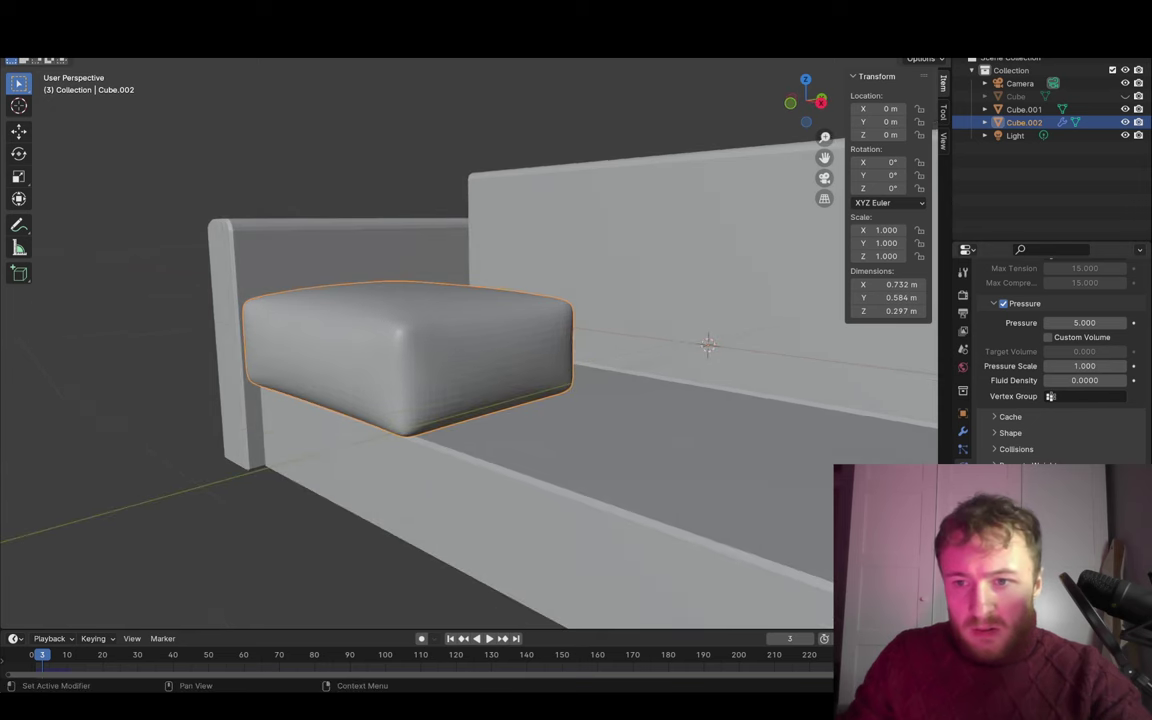
left_click(962, 430)
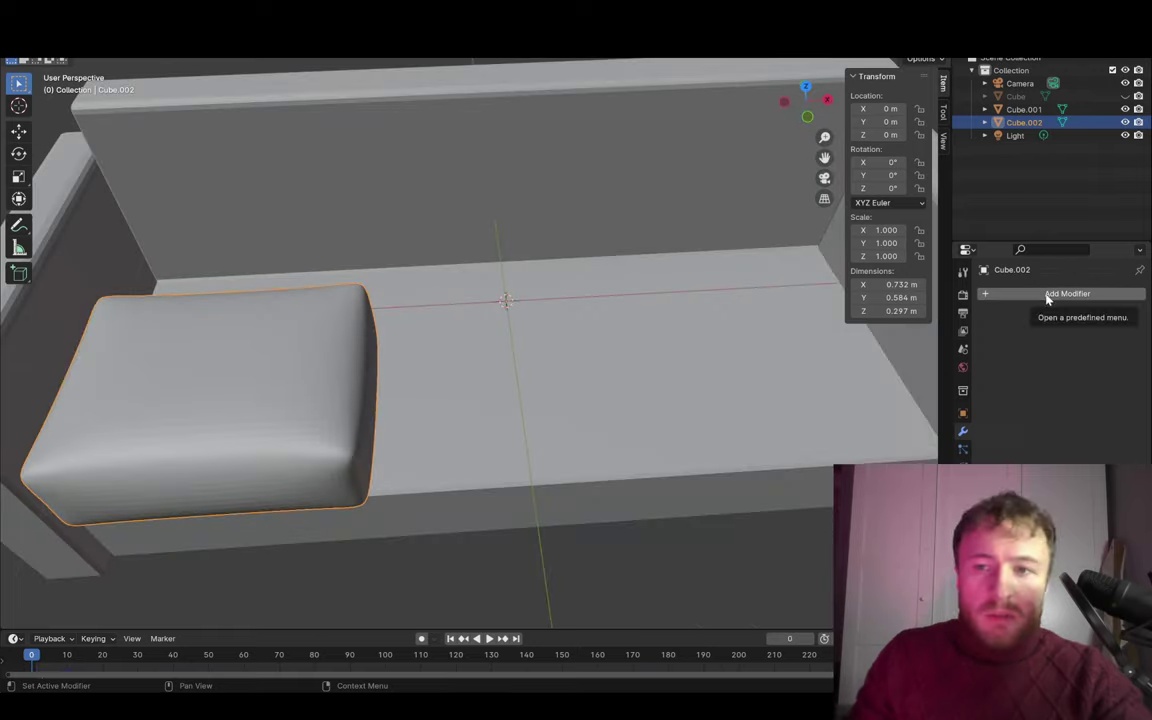
left_click(1040, 293)
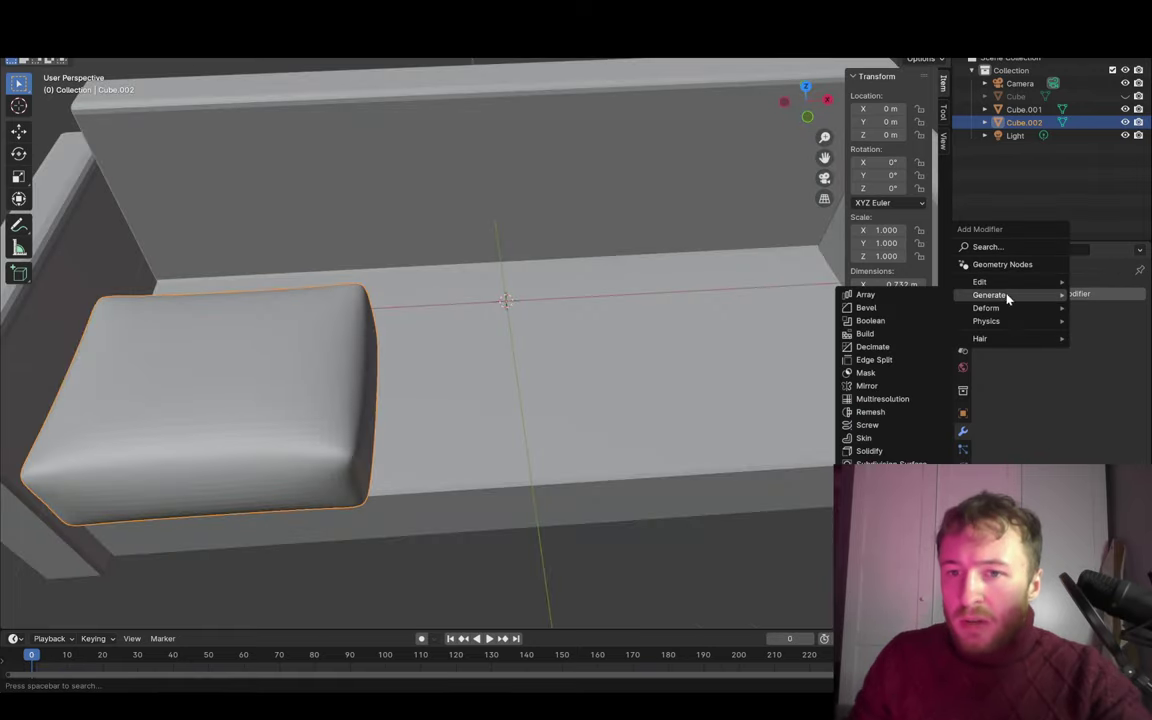
- Add an Array modifier to the cushion: Count 3, constant offset instead of relative, X 0.7 m
left_click(865, 294)
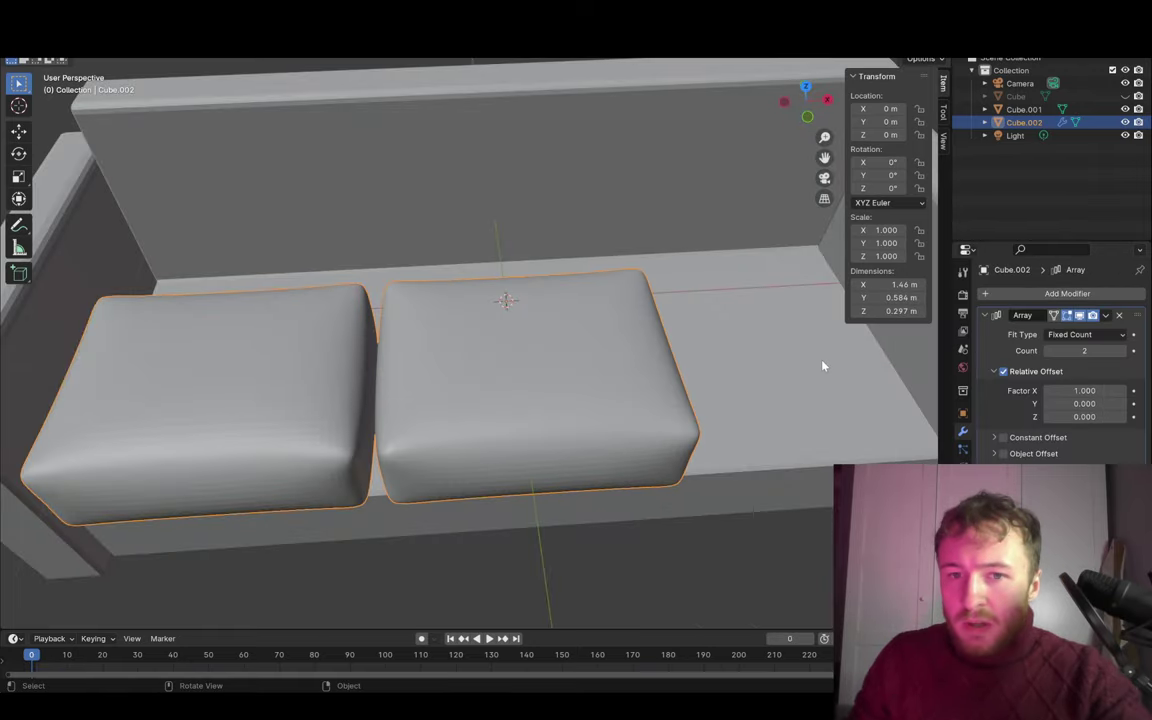
left_click(1115, 350)
middle_click_drag(766, 432, 537, 375)
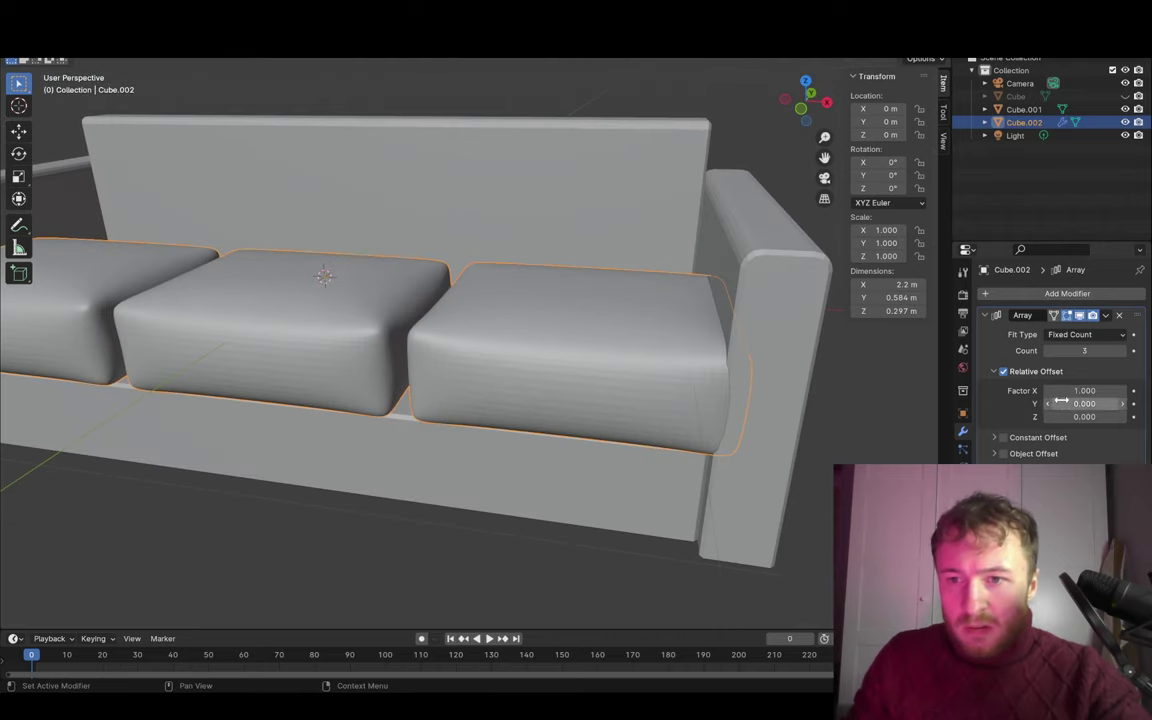
left_click(1003, 371)
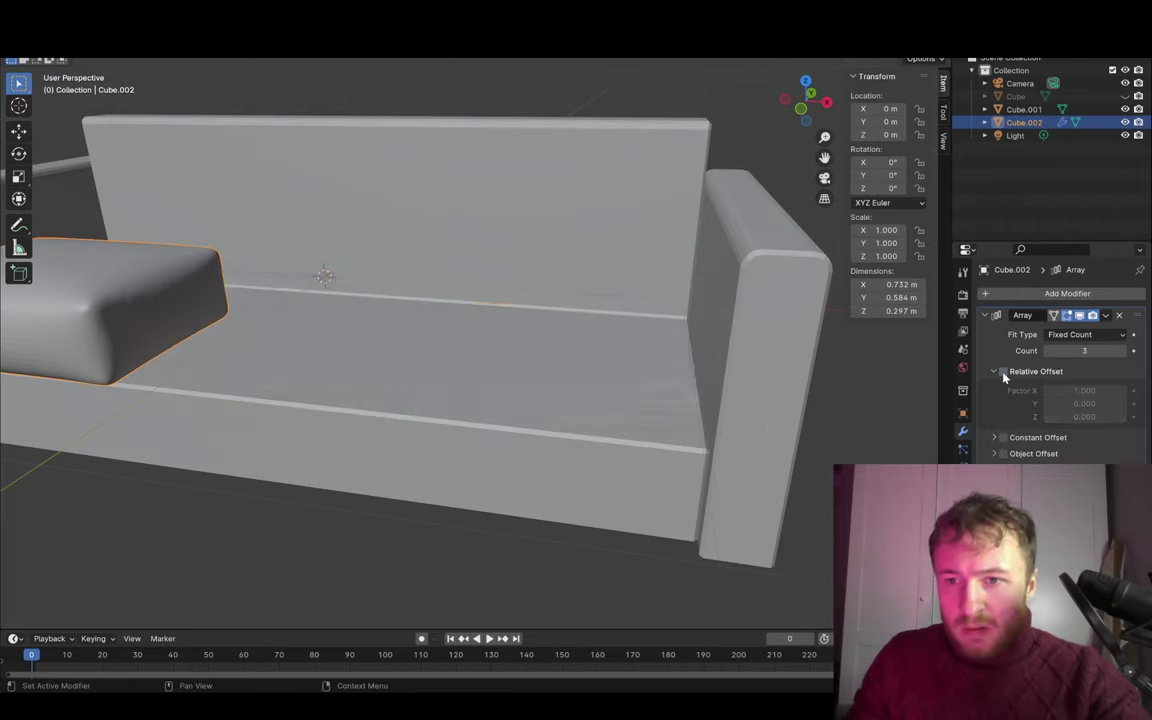
left_click(1003, 437)
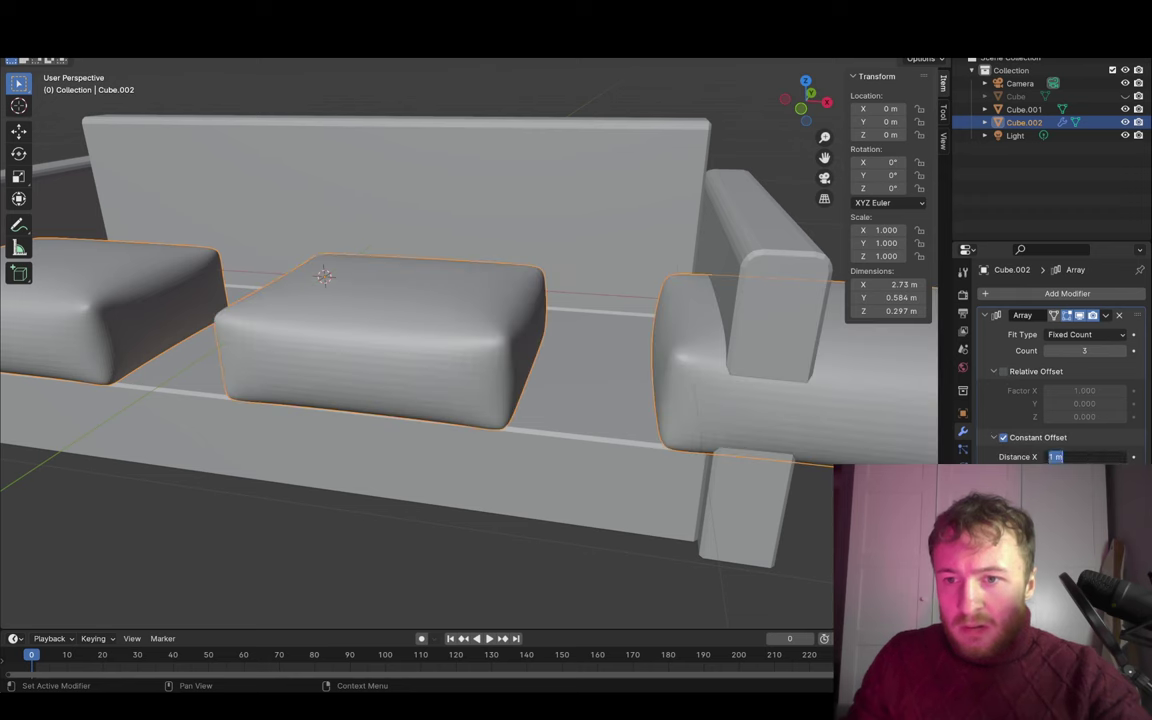
key("BackSpace")
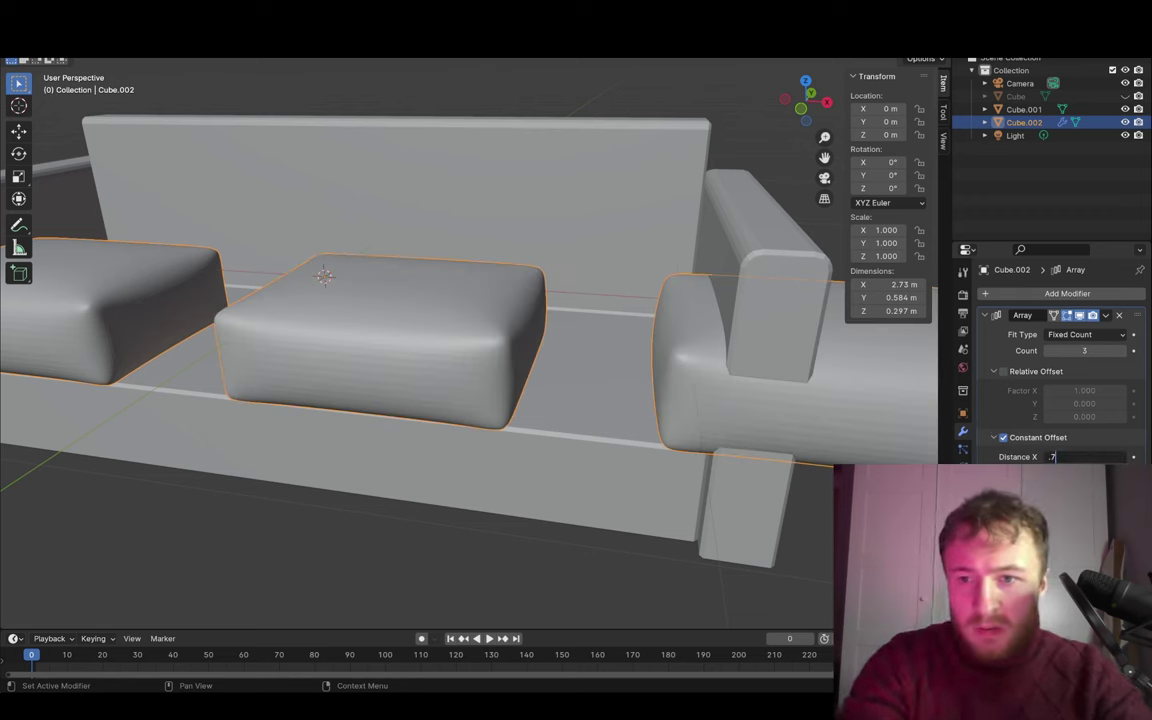
type(".7")
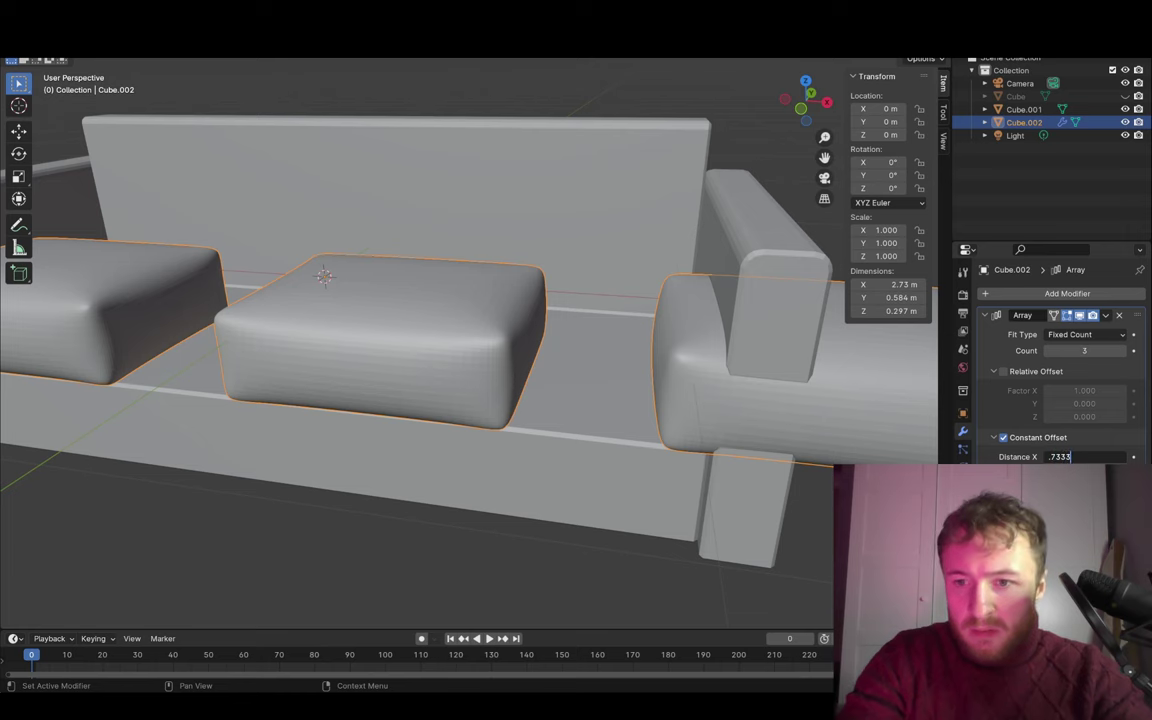
key("Return")
- Fine-tune the cushion spacing to 0.7033 m, then check the IKEA sofa photo
mouse_move(600, 450)
middle_mouse_down()
mouse_move(683, 470)
mouse_move(630, 391)
mouse_move(597, 370)
mouse_move(660, 390)
middle_mouse_up()
scroll(650, 475, "down", 4)
scroll(696, 383, "up", 2)
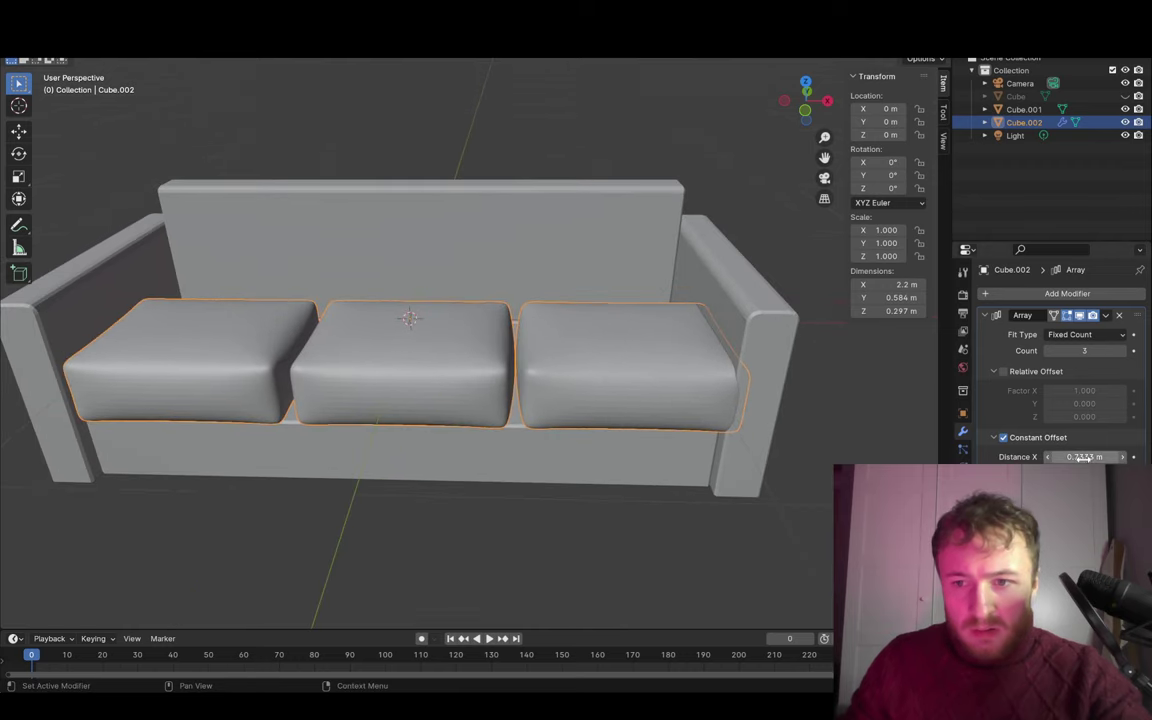
left_click_drag(1085, 457, 1078, 457)
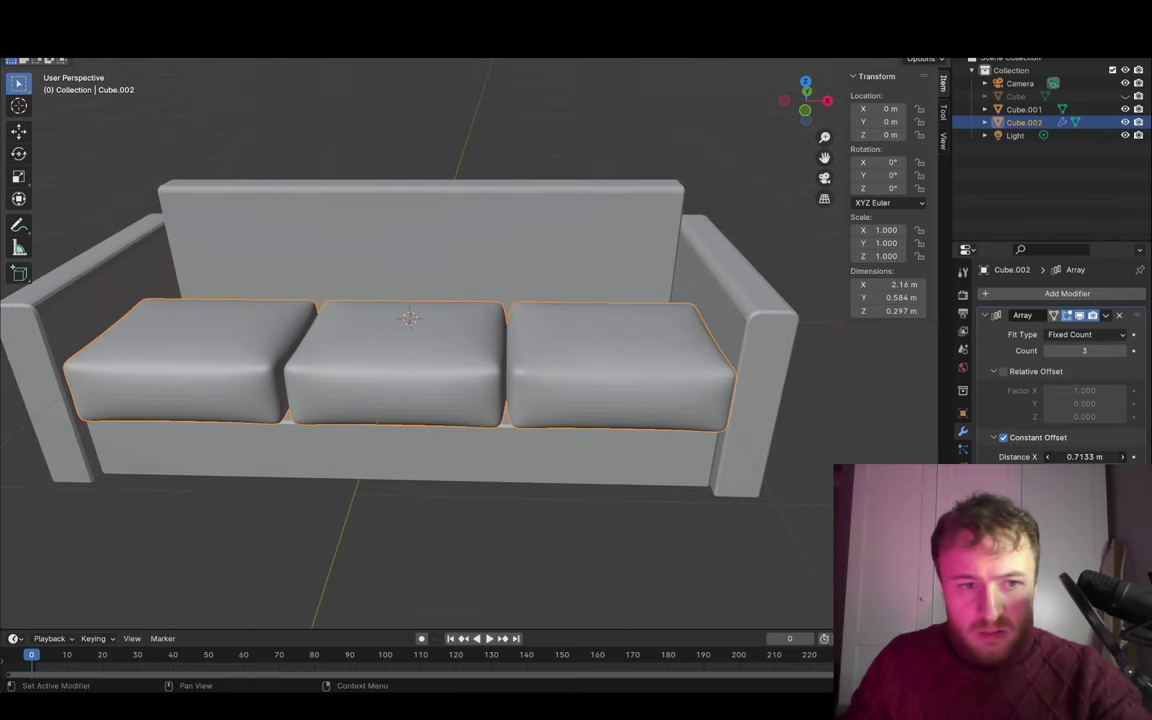
mouse_move(700, 420)
middle_mouse_down()
mouse_move(669, 411)
mouse_move(664, 386)
middle_mouse_up()
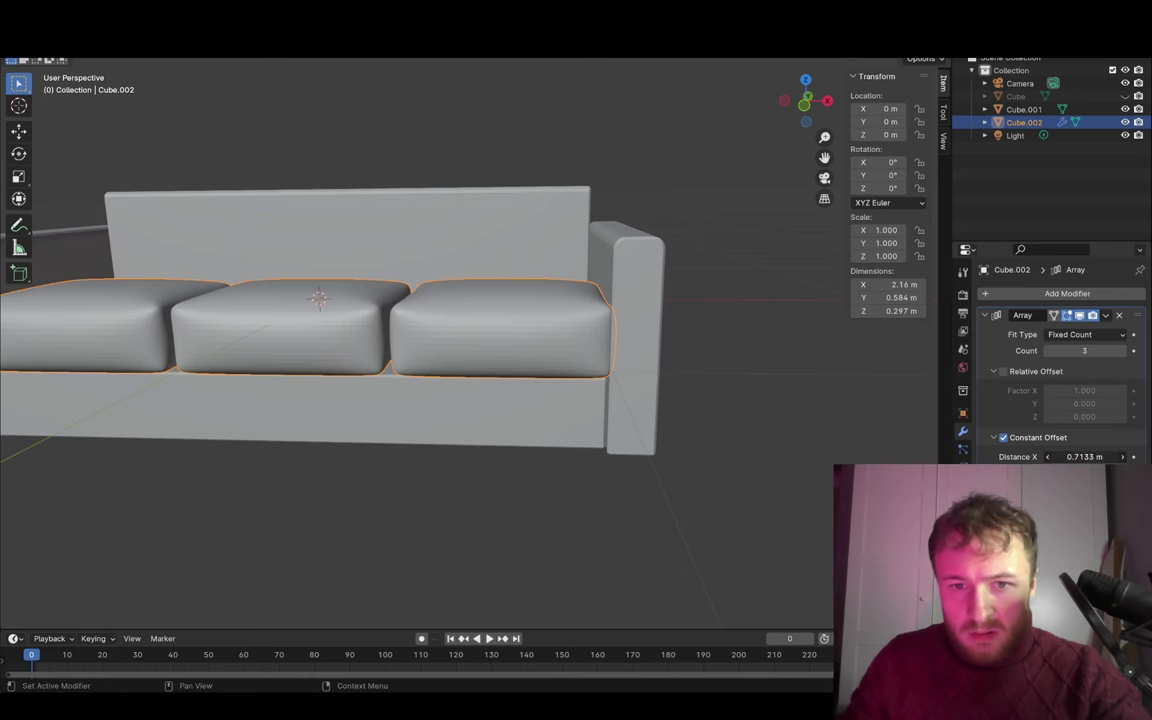
left_click_drag(1085, 457, 1080, 457)
mouse_move(809, 398)
middle_mouse_down()
mouse_move(658, 468)
mouse_move(870, 470)
middle_mouse_up()
middle_click_drag(472, 377, 769, 478)
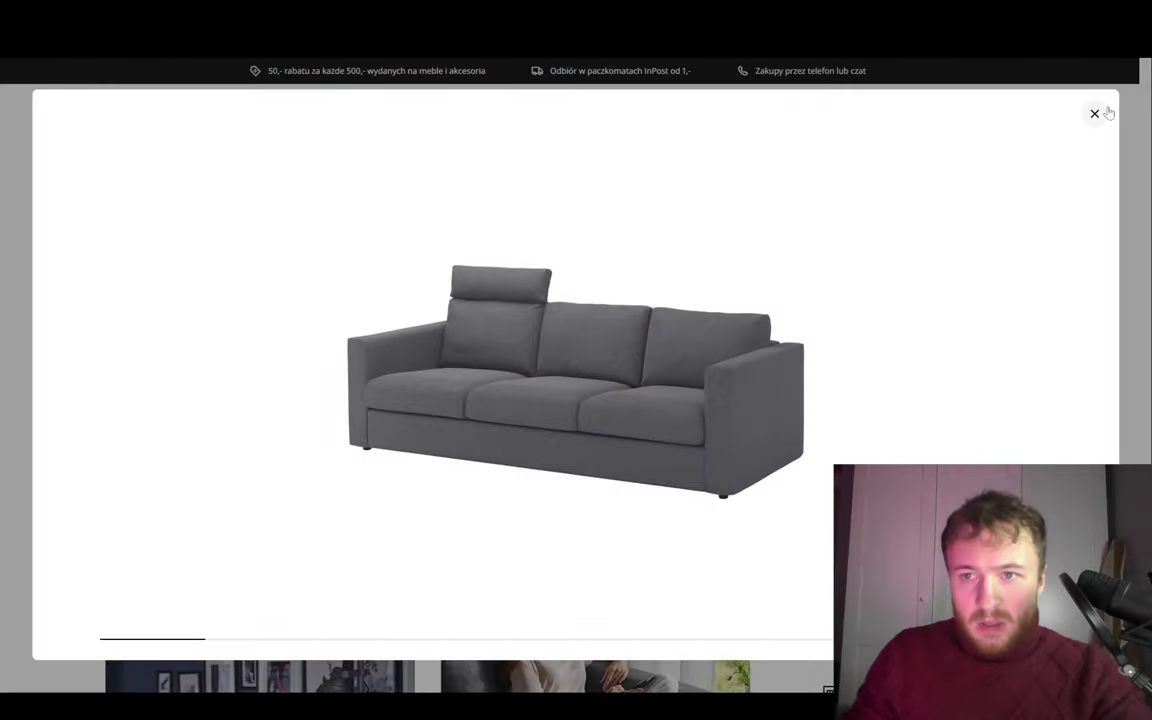
left_click(1094, 113)
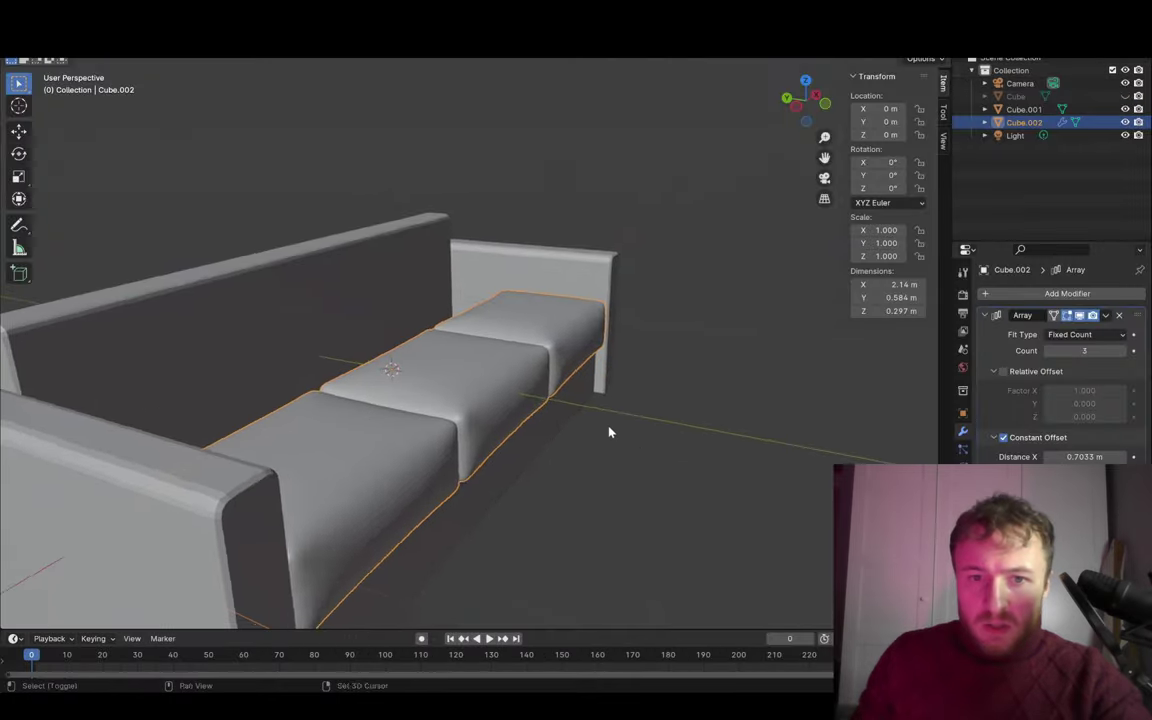
- Duplicate the seat cushion row in place and tilt the copy upright around X
mouse_move(609, 432)
middle_mouse_down()
mouse_move(596, 424)
mouse_move(710, 427)
middle_mouse_up()
key("shift+d")
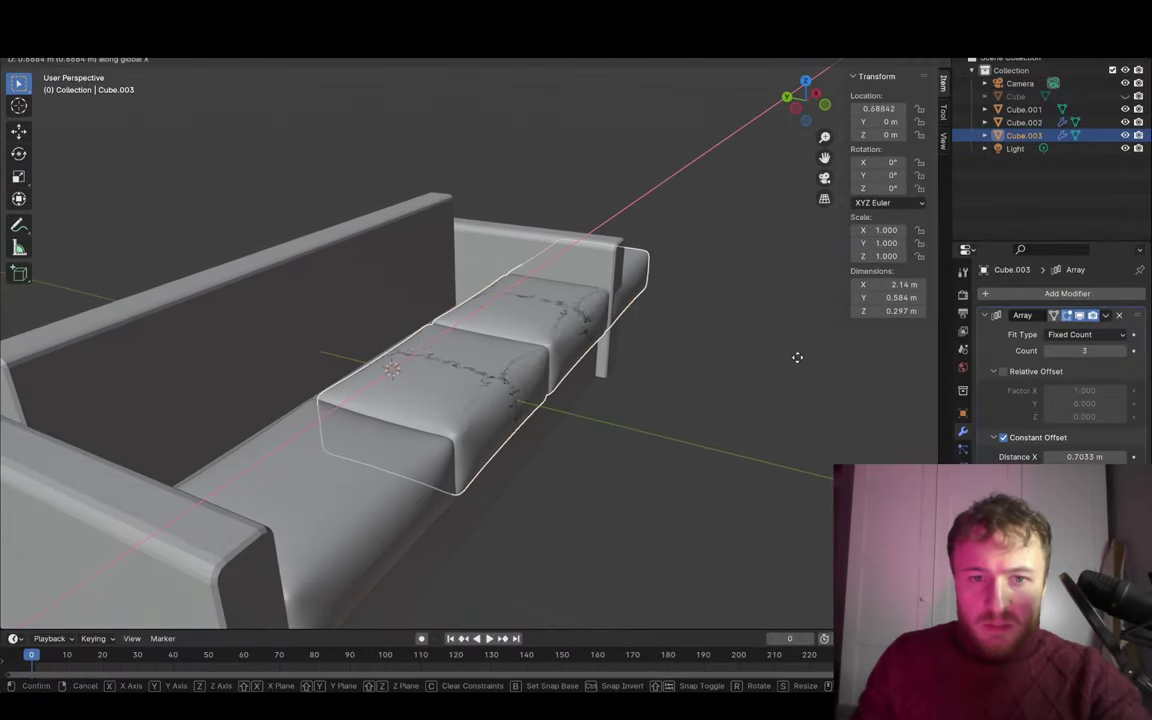
right_click(806, 341)
key("r")
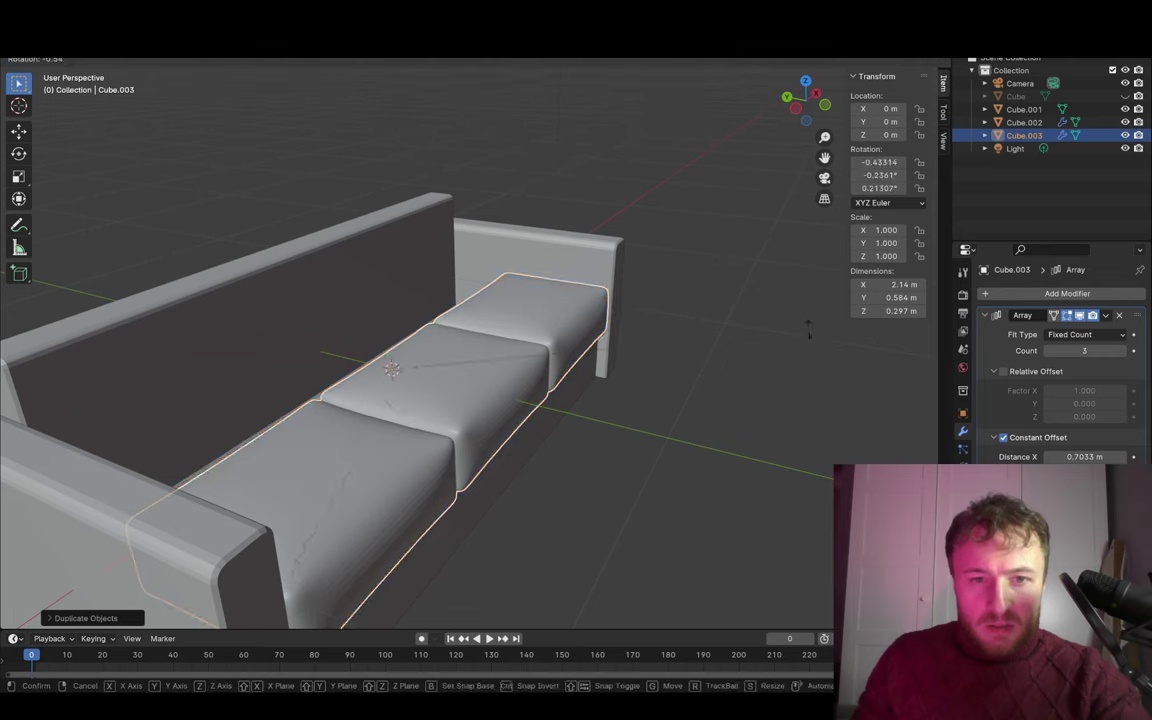
key("x")
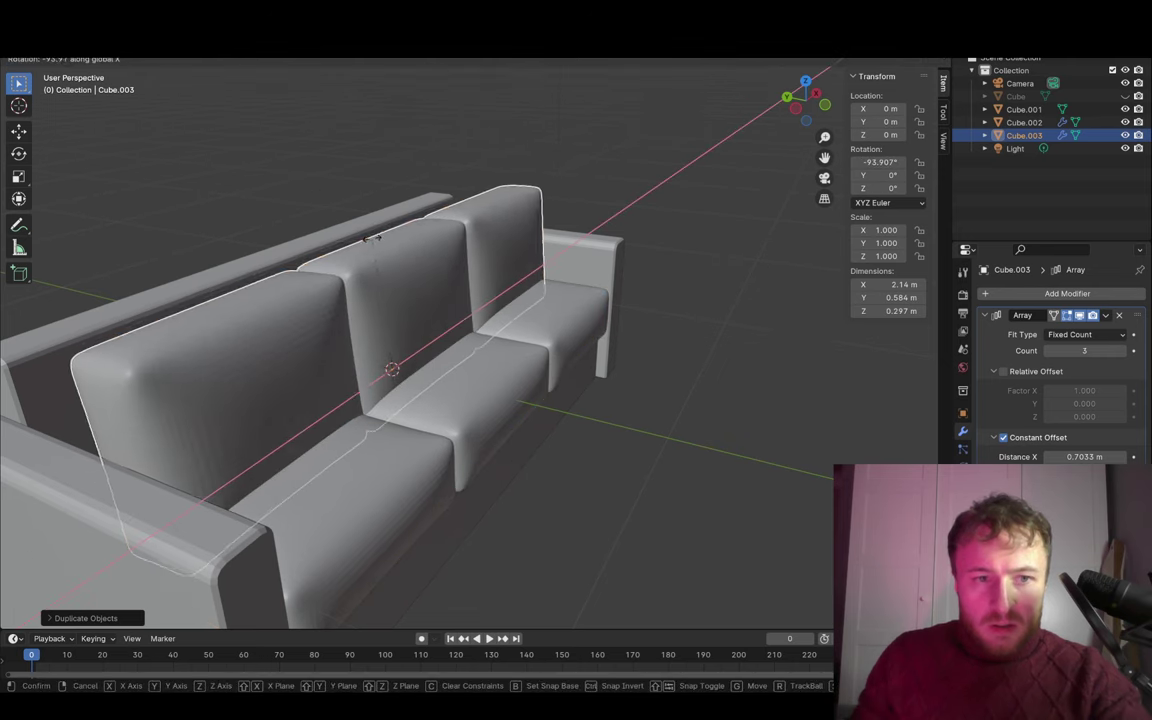
left_click(482, 308)
middle_click_drag(482, 308, 669, 270)
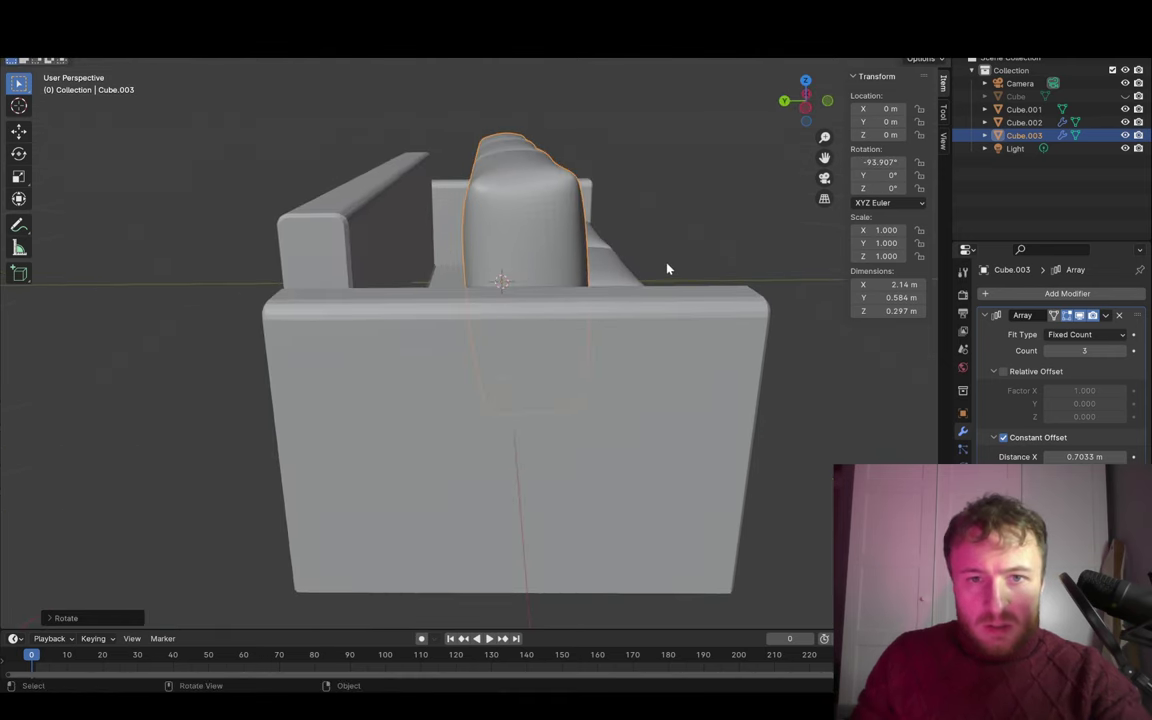
key("r")
key("x")
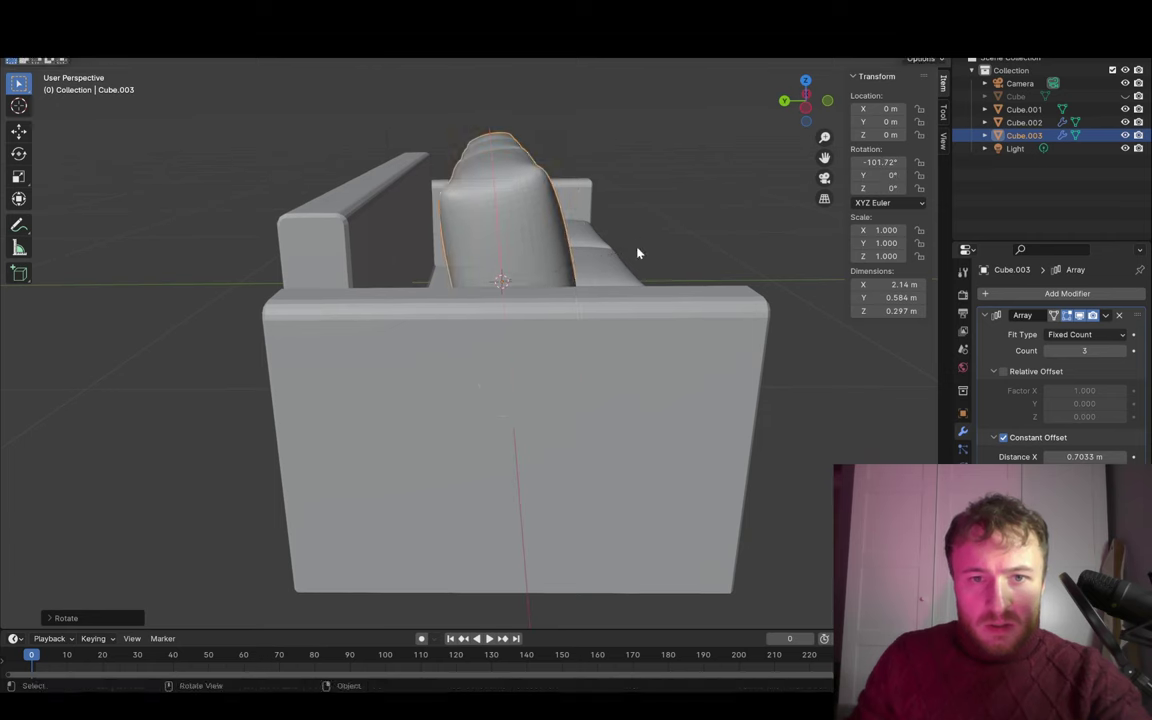
left_click(572, 221)
- Move the upright cushion row back along Y and down along Z onto the seat
key("g")
key("y")
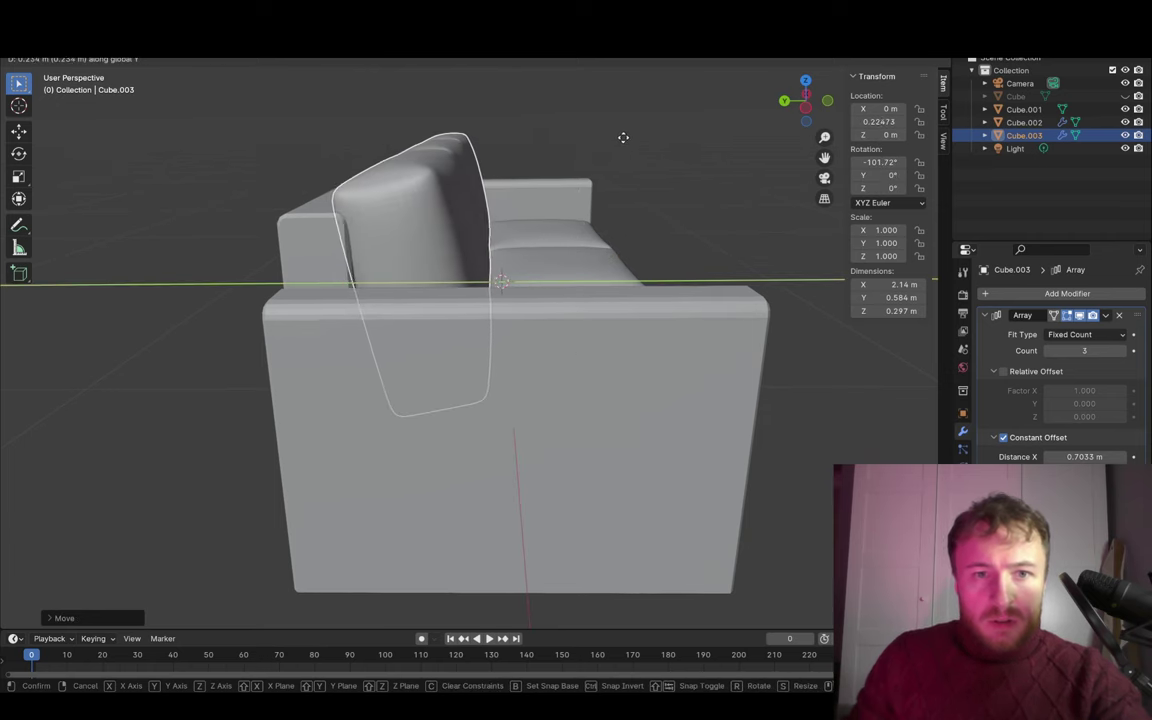
left_click(624, 136)
mouse_move(624, 136)
middle_mouse_down()
mouse_move(333, 312)
mouse_move(283, 309)
mouse_move(607, 404)
mouse_move(658, 401)
mouse_move(504, 311)
mouse_move(547, 319)
mouse_move(432, 324)
mouse_move(735, 314)
mouse_move(453, 352)
mouse_move(590, 272)
mouse_move(450, 224)
mouse_move(463, 277)
middle_mouse_up()
key("g")
key("x")
key("z")
left_click(656, 378)
- Inspect the backrest cushions from several angles, then deselect everything
key("Tab")
scroll(450, 224, "up", 5)
scroll(463, 277, "up", 4)
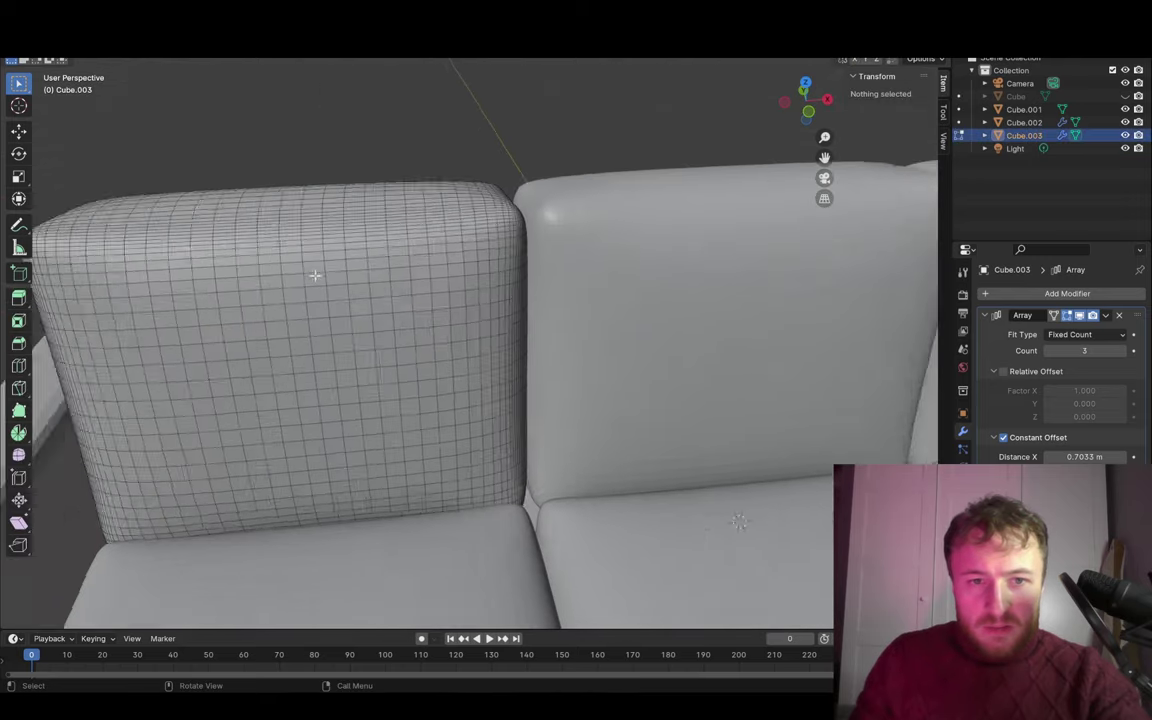
mouse_move(311, 273)
middle_mouse_down()
mouse_move(458, 309)
mouse_move(550, 290)
mouse_move(600, 330)
middle_mouse_up()
scroll(552, 295, "down", 5)
key("Tab")
scroll(650, 378, "up", 4)
mouse_move(650, 378)
middle_mouse_down()
mouse_move(570, 248)
mouse_move(635, 350)
middle_mouse_up()
scroll(622, 470, "down", 4)
middle_click_drag(622, 470, 567, 420)
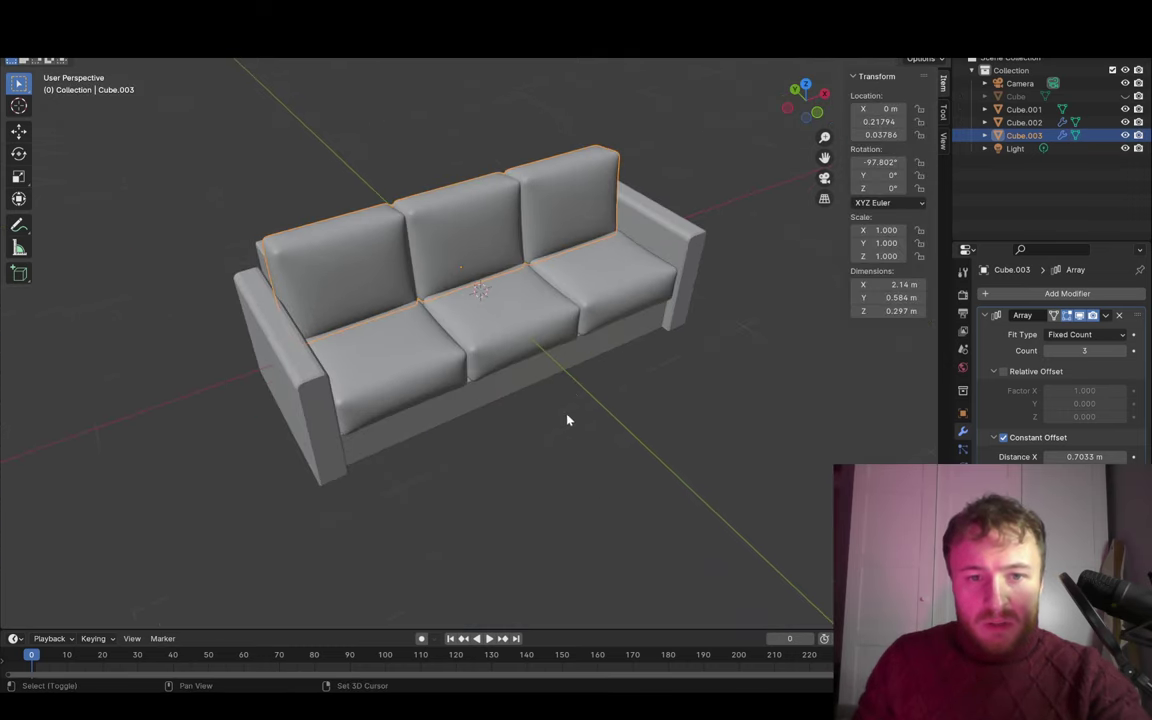
left_click(676, 217)
mouse_move(676, 217)
middle_mouse_down()
mouse_move(651, 355)
mouse_move(702, 270)
mouse_move(641, 395)
mouse_move(720, 406)
mouse_move(180, 612)
middle_mouse_up()
left_click(702, 270)
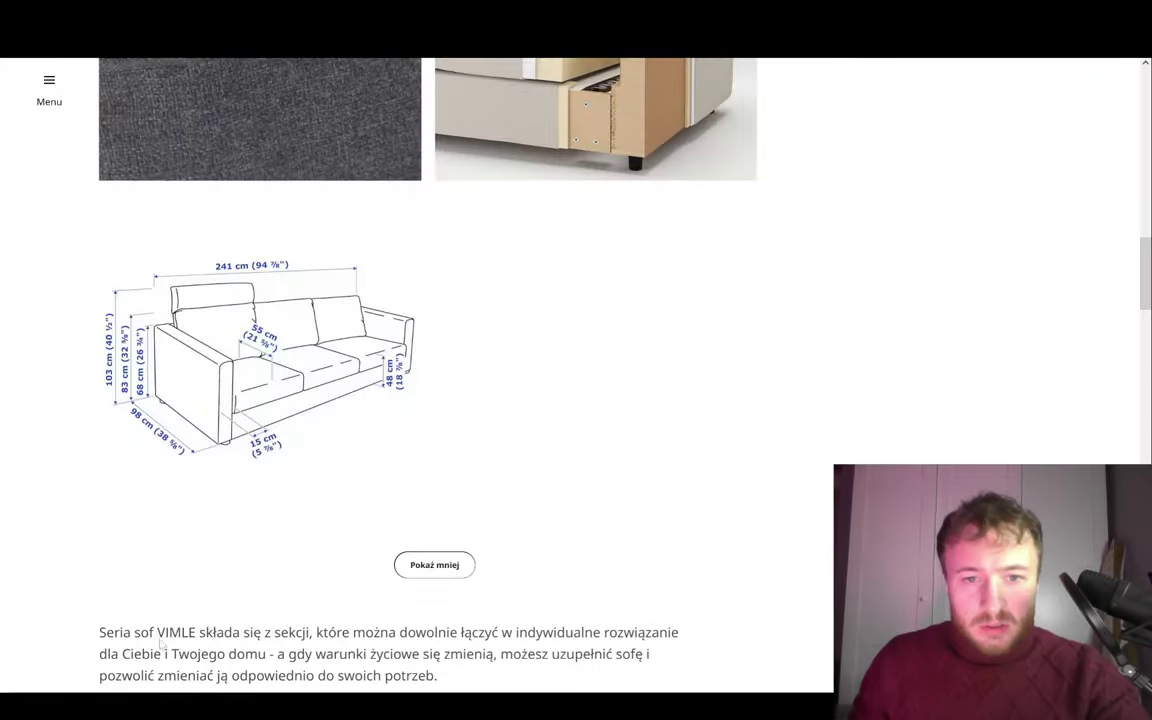
- Scroll to the top of the VIMLE sofa page and briefly enlarge its living-room photo
scroll(552, 578, "up", 2)
scroll(552, 578, "up", 8)
scroll(552, 578, "up", 4)
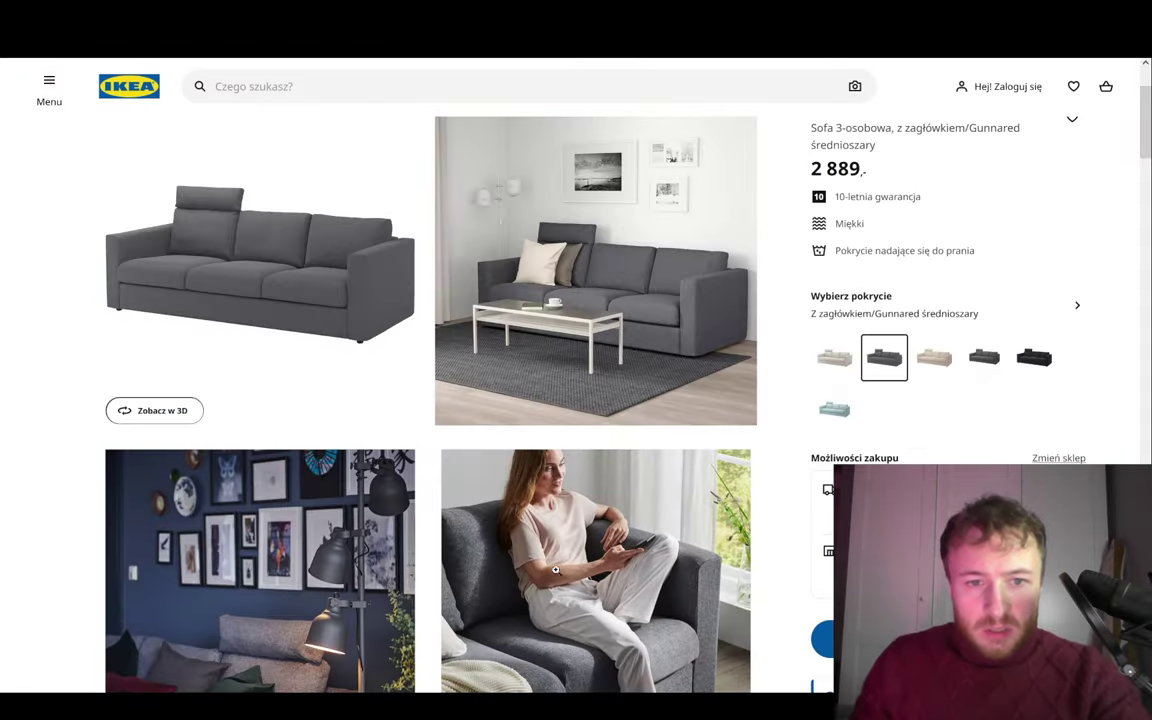
scroll(552, 578, "up", 3)
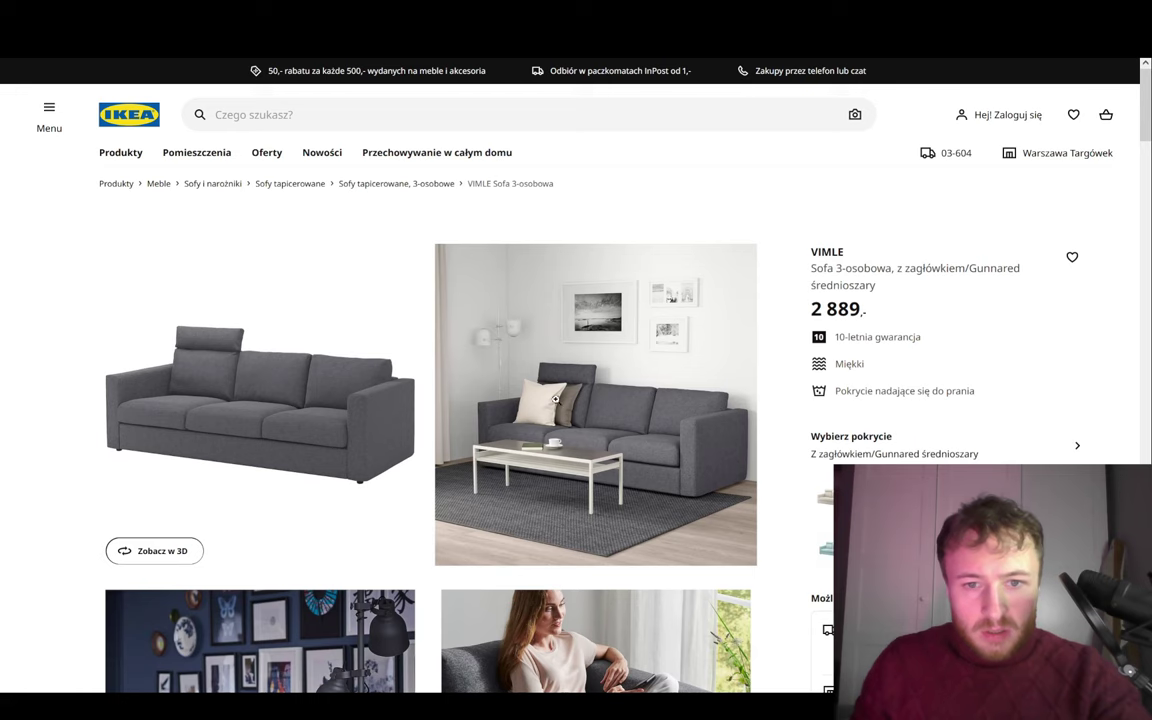
left_click(555, 399)
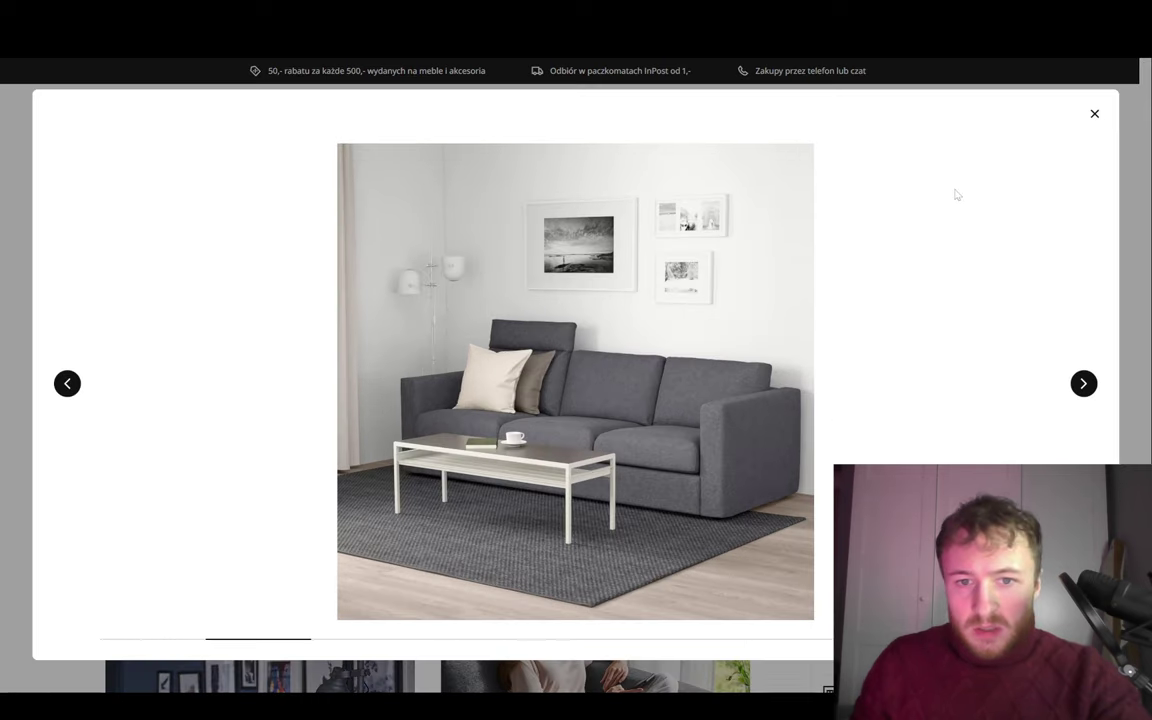
left_click(1095, 113)
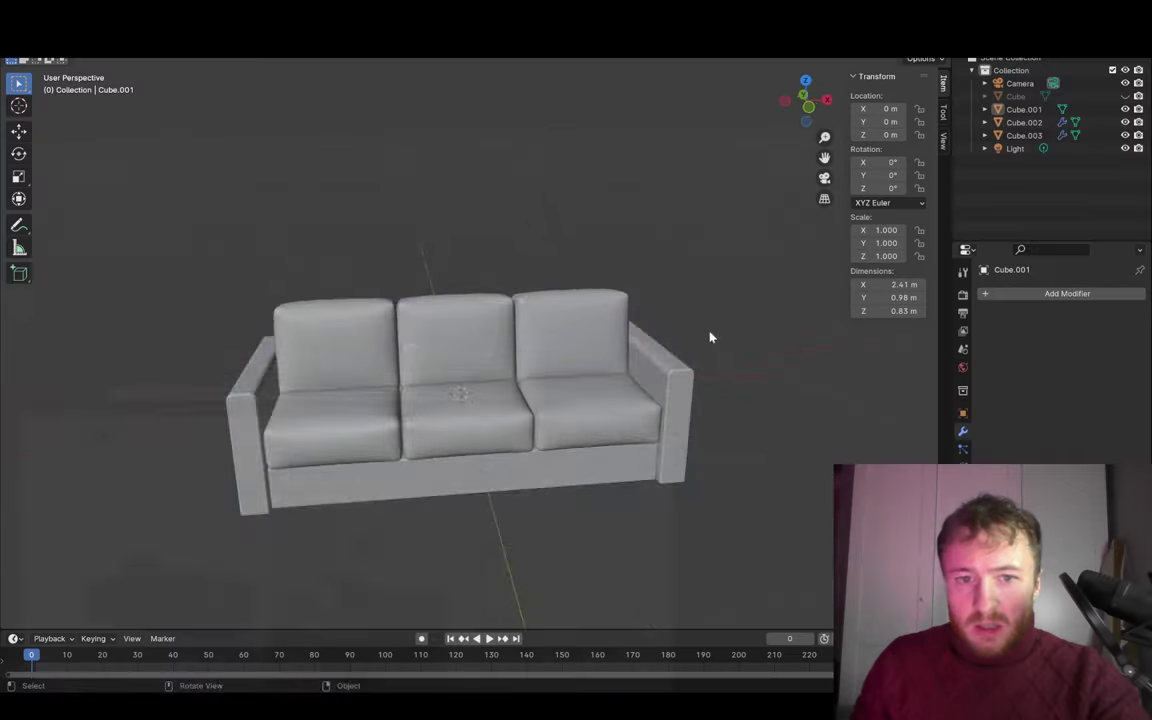
- Add a cube with dimensions 0.6 × 0.6 × 0.2 m
middle_click_drag(710, 334, 480, 381)
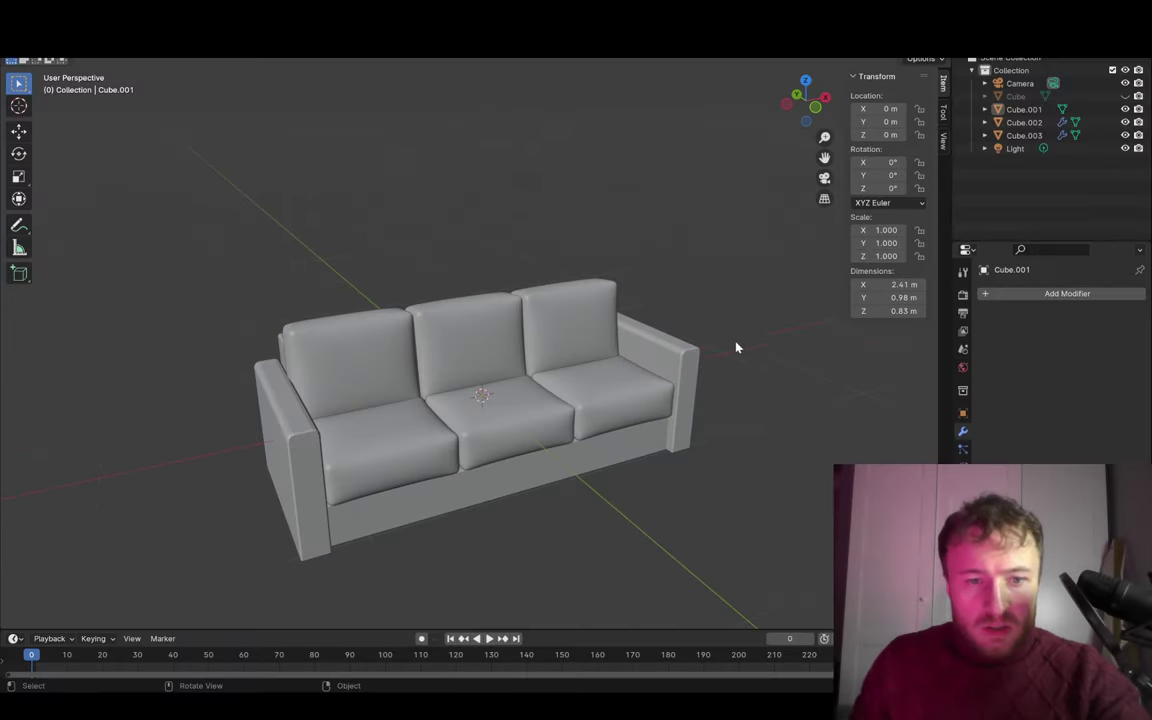
key("a")
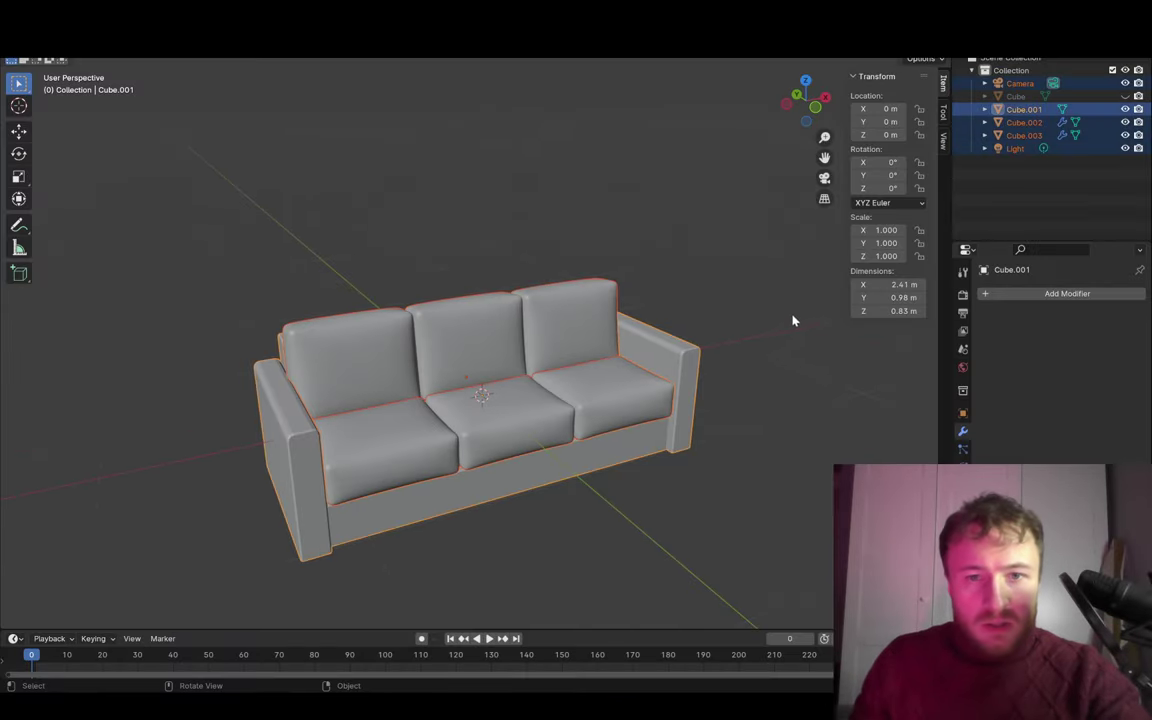
key("alt+a")
key("shift+a")
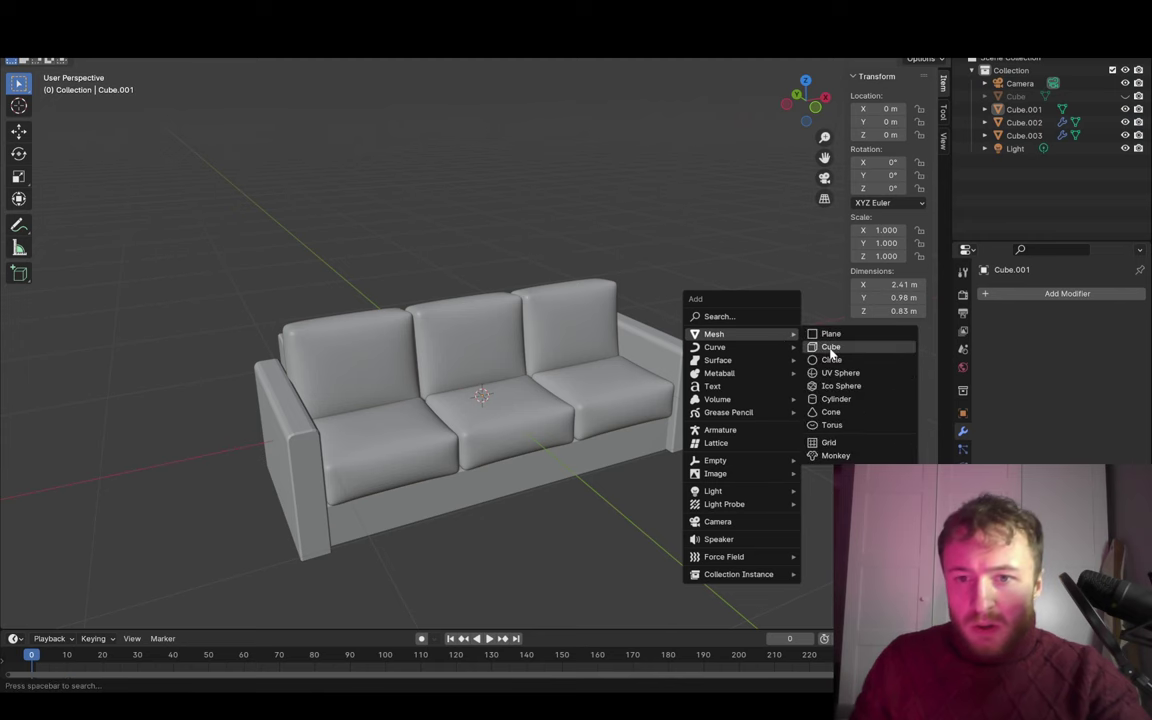
left_click(831, 347)
left_click(888, 284)
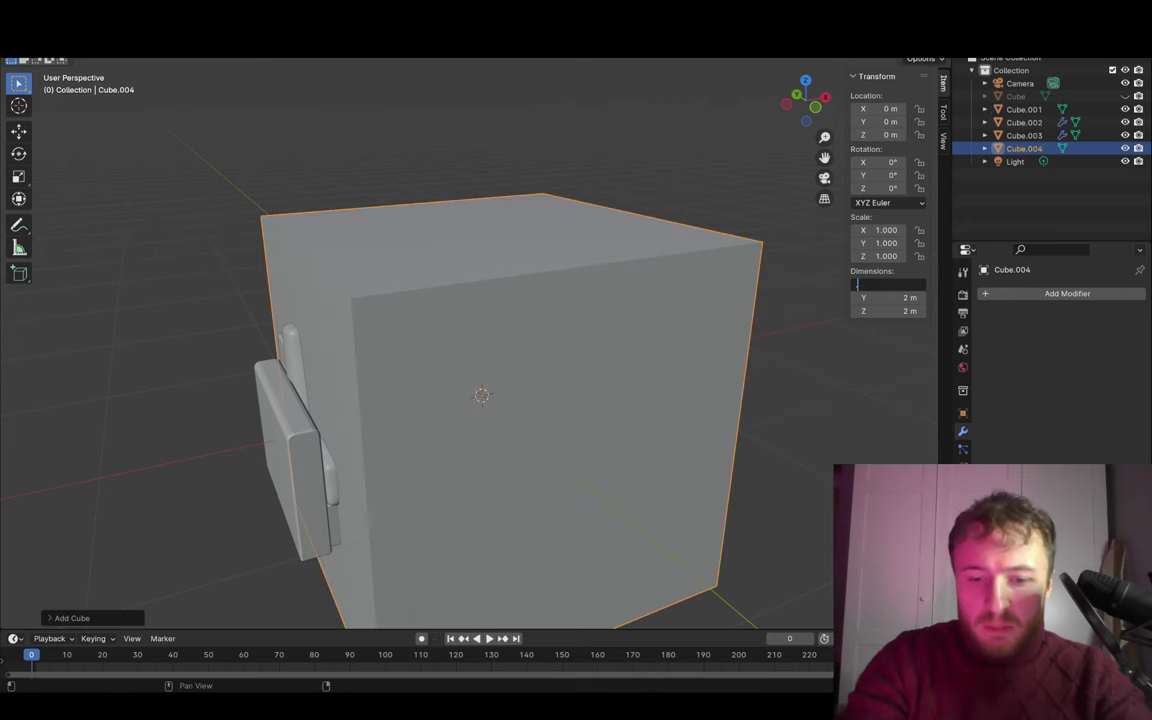
type(".6")
key("Tab")
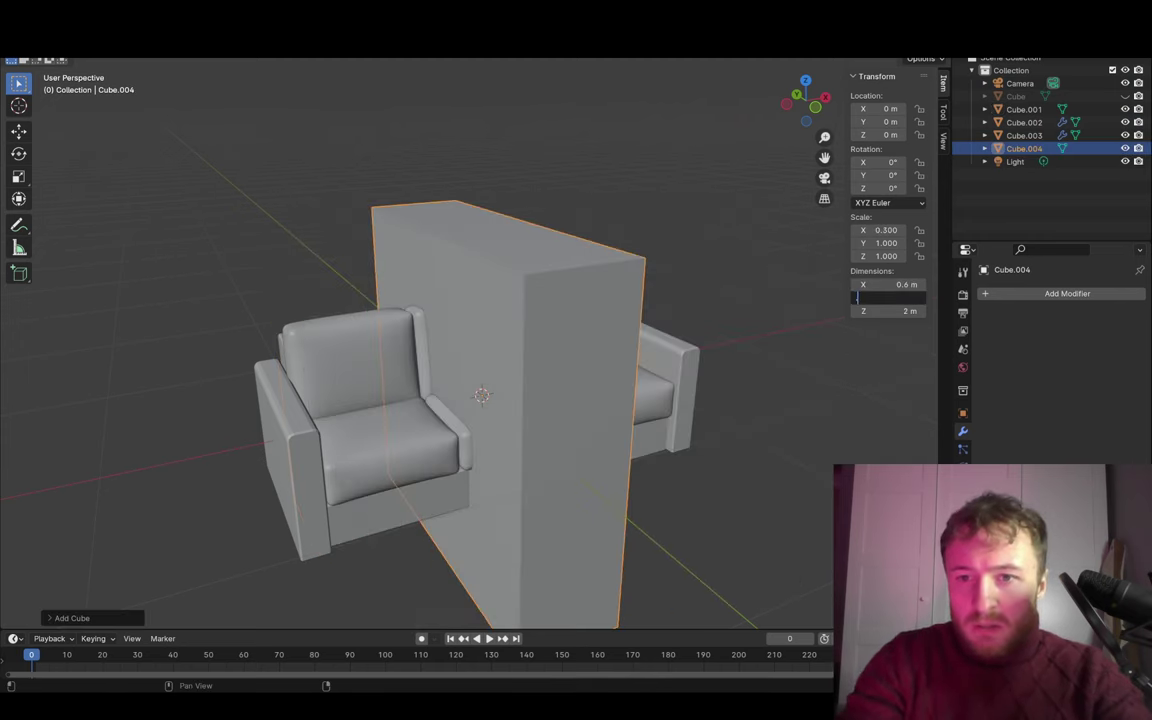
type(".6")
key("Tab")
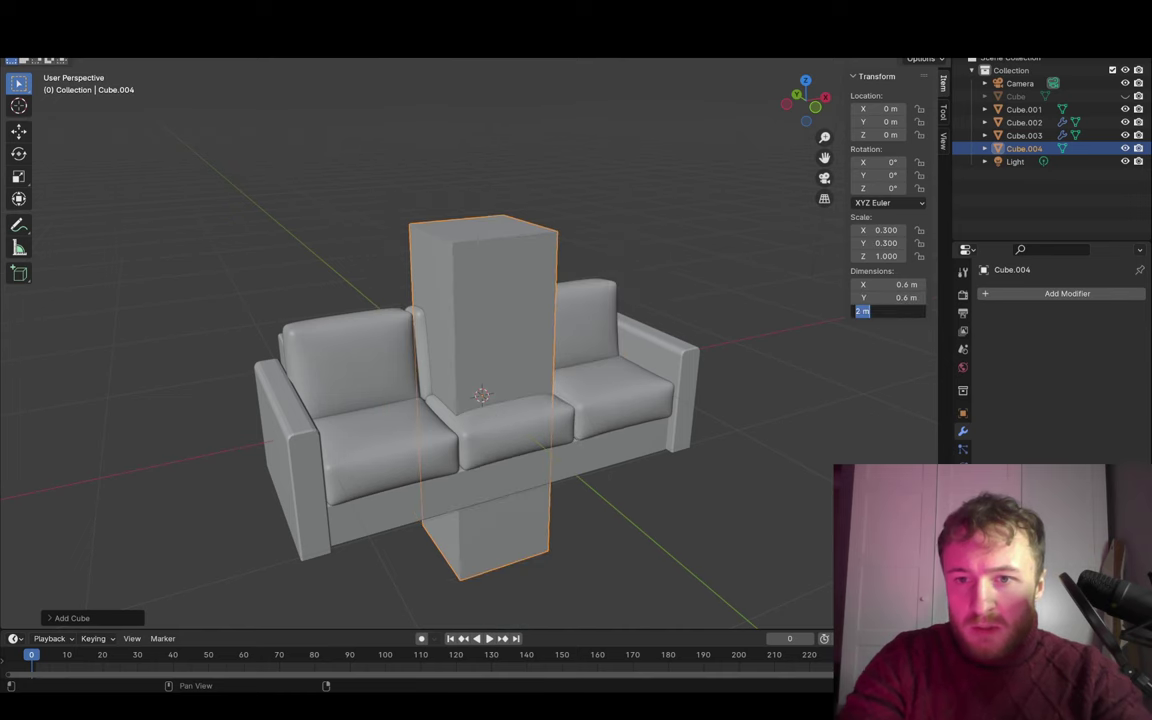
type("0.2")
key("Return")
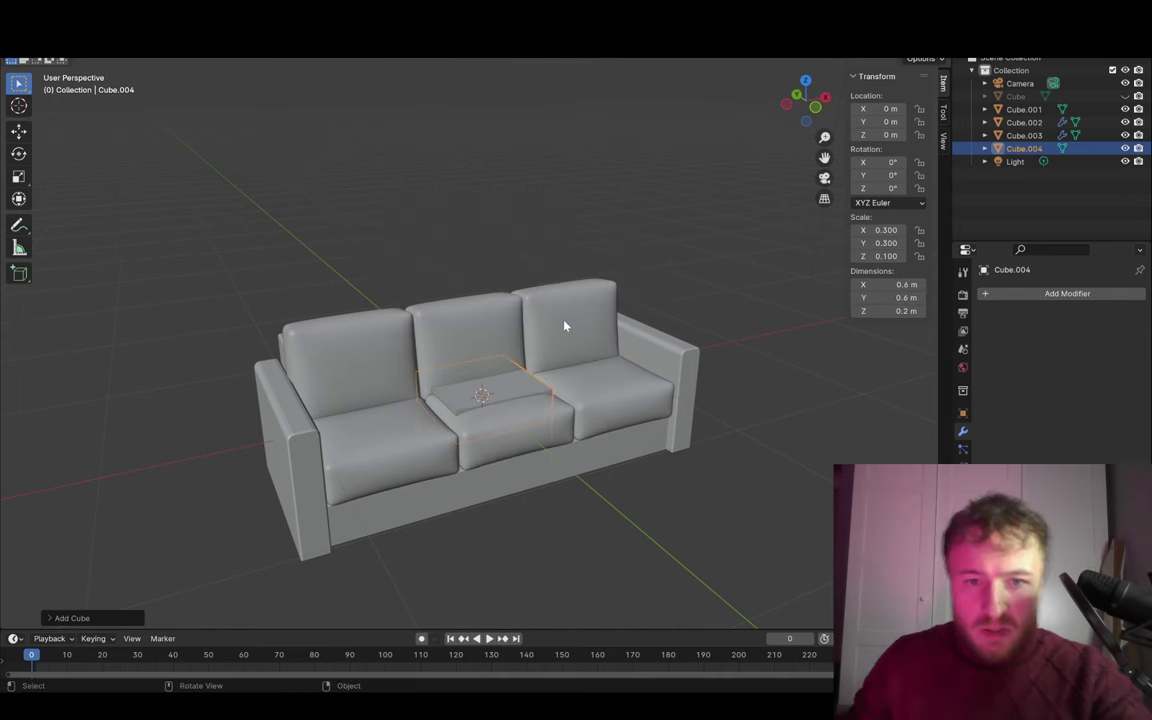
- Rotate the slab 90° around X and place it against the middle backrest
middle_click_drag(586, 342, 609, 347)
key("r")
key("x")
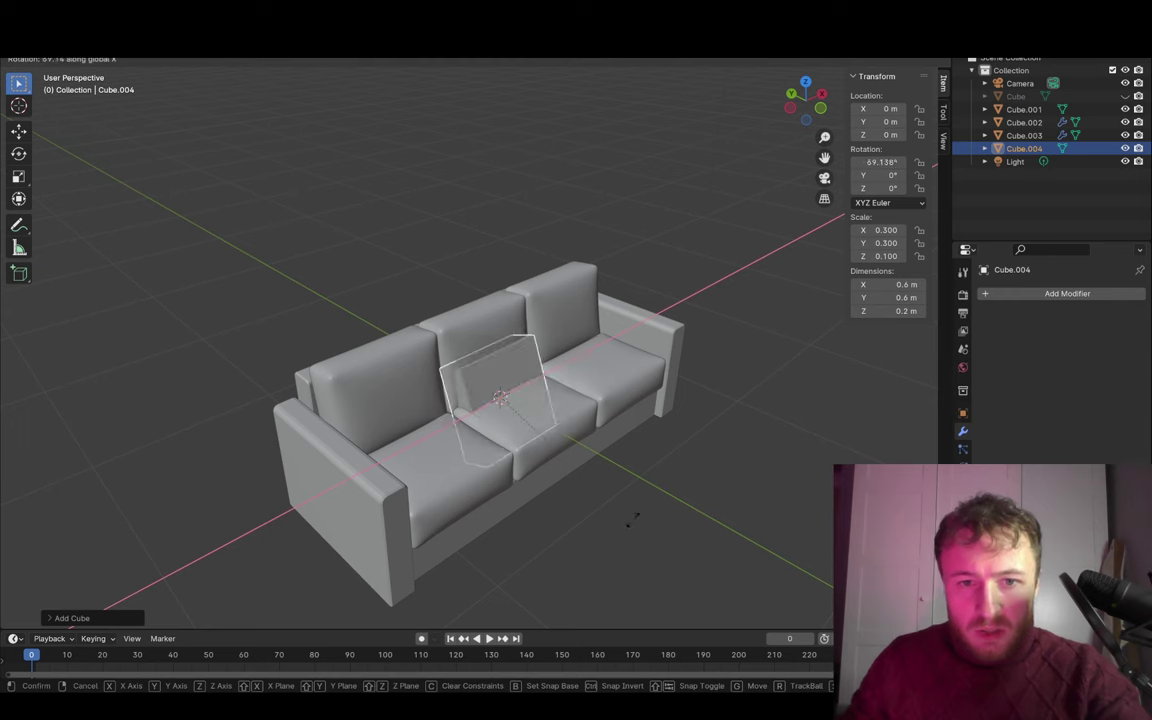
type("90")
key("Return")
key("g")
key("z")
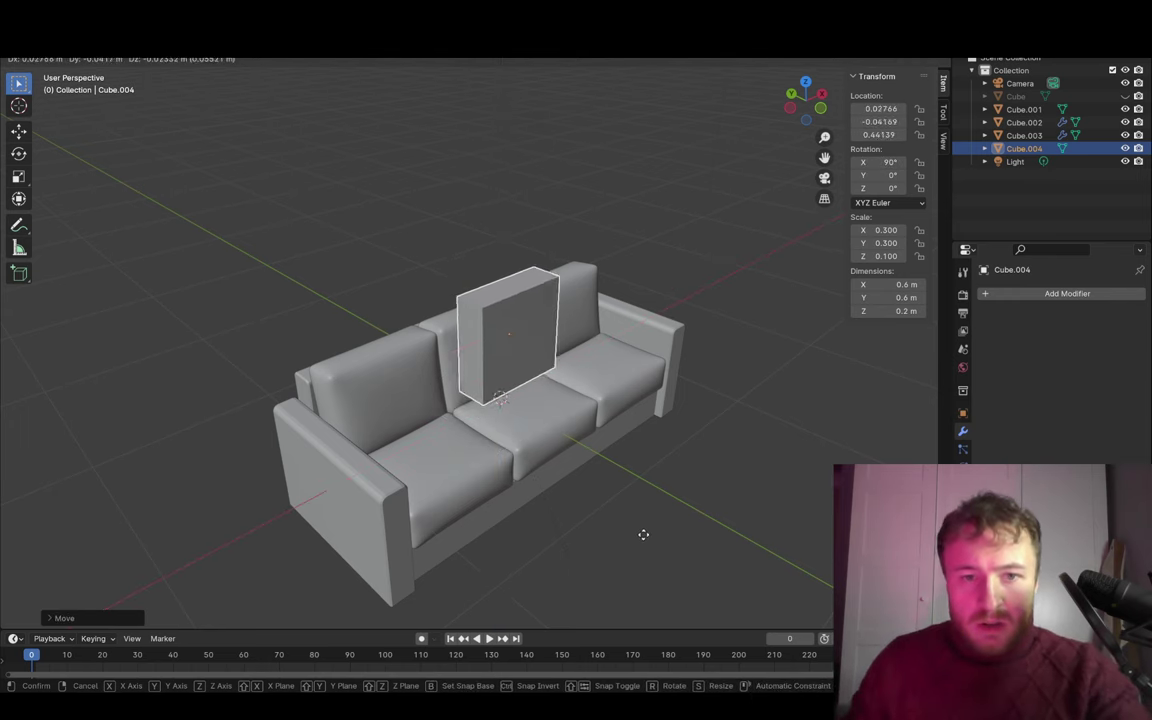
key("x")
key("y")
left_click(640, 535)
middle_click_drag(630, 515, 495, 446)
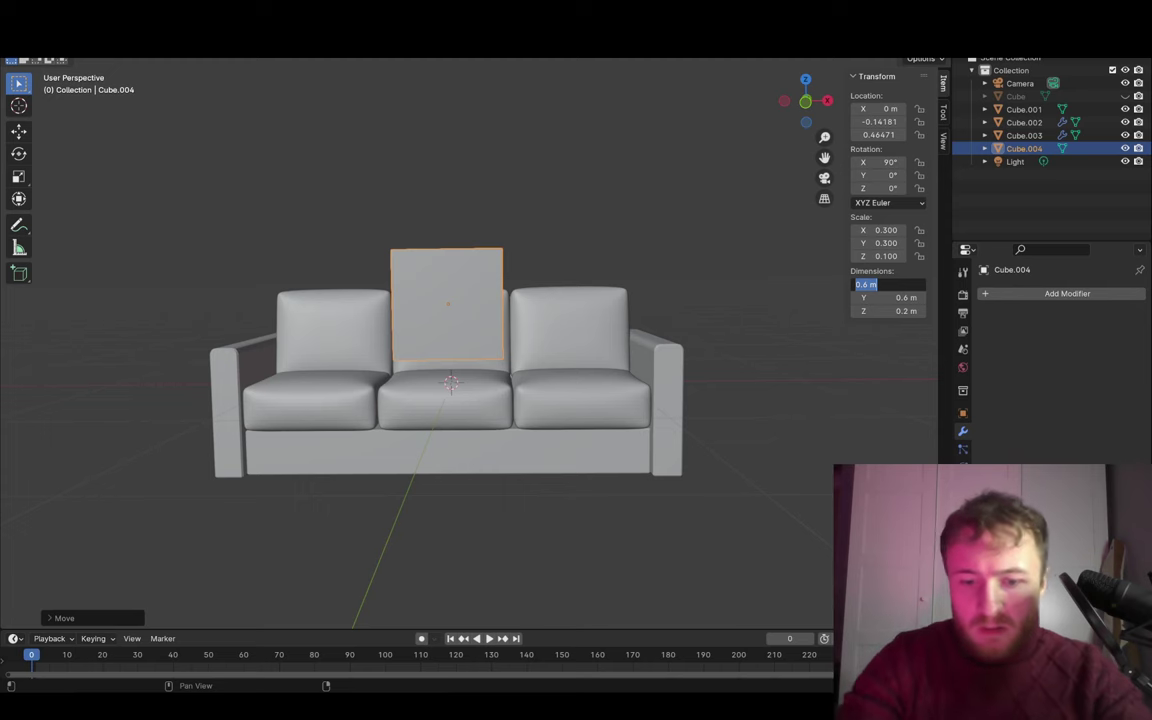
- Resize the block's X and Y dimensions to 0.45 m
type(".45")
key("Tab")
type(".35")
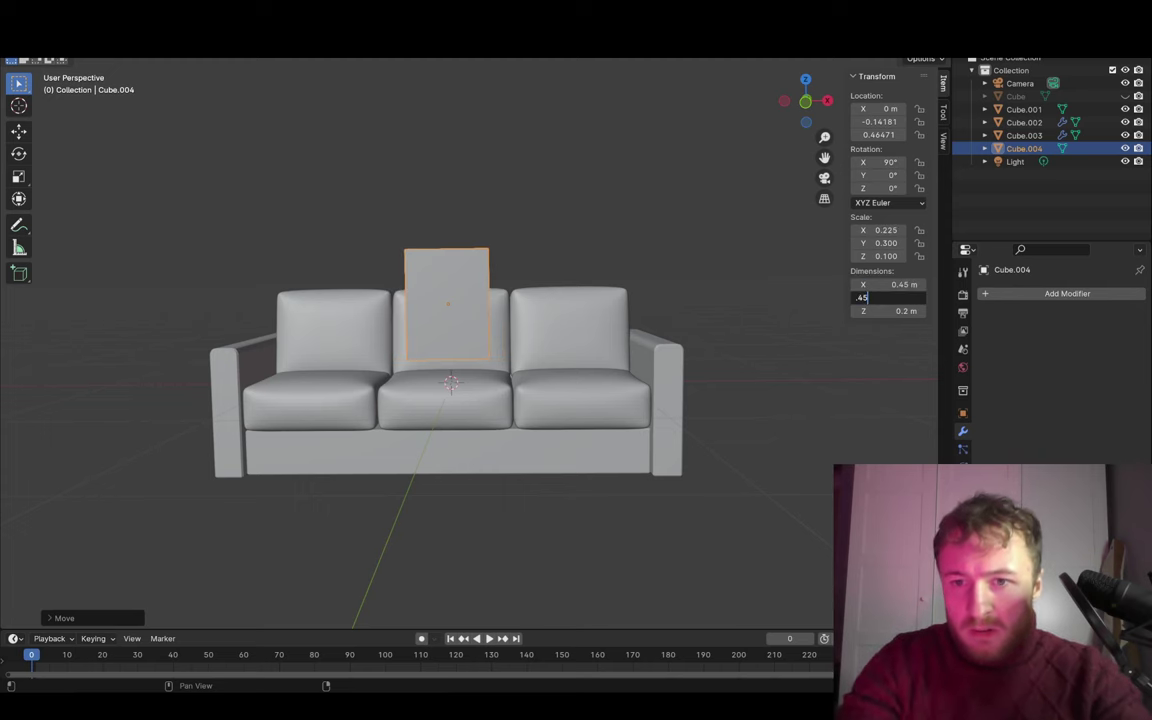
key("Return")
mouse_move(638, 355)
middle_mouse_down()
mouse_move(746, 429)
mouse_move(820, 425)
mouse_move(743, 429)
mouse_move(735, 404)
middle_mouse_up()
scroll(735, 404, "up", 3)
middle_click_drag(648, 363, 515, 305)
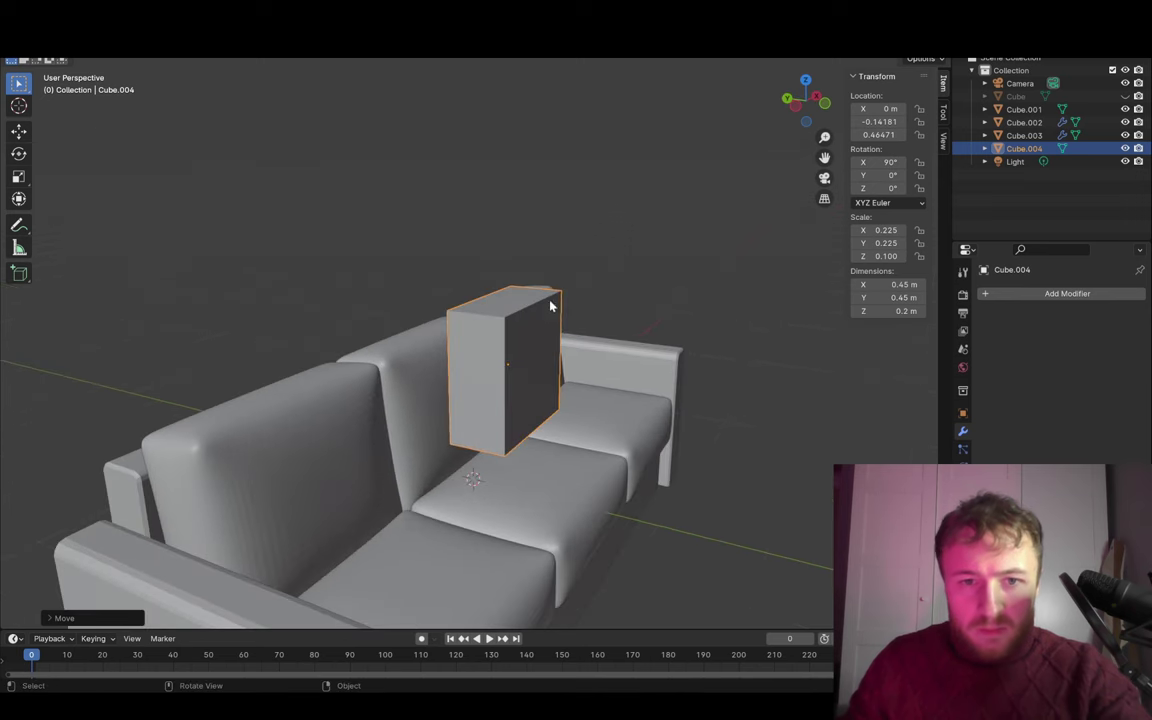
- Add evenly centred loop cuts across the block in both directions in Edit Mode
key("Tab")
key("ctrl+r")
scroll(527, 369, "up", 1)
scroll(515, 372, "up", 2)
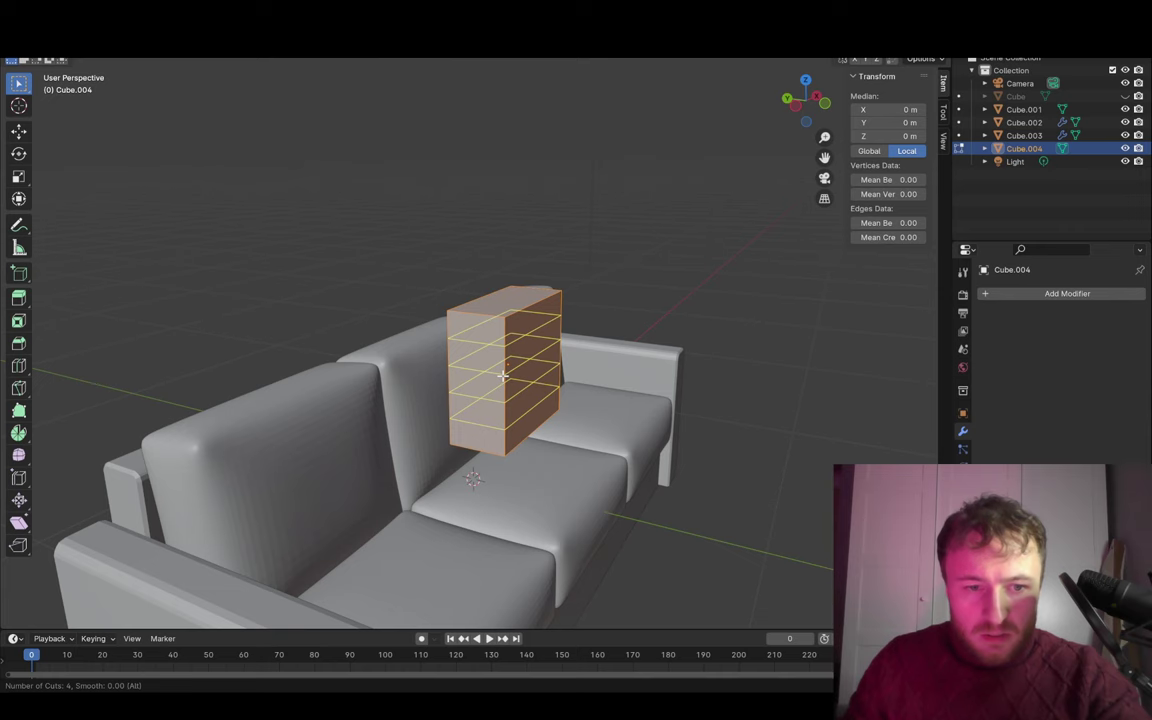
left_click(503, 375)
right_click(503, 375)
mouse_move(692, 404)
middle_mouse_down()
mouse_move(495, 328)
mouse_move(720, 385)
mouse_move(603, 376)
mouse_move(697, 278)
middle_mouse_up()
key("ctrl+r")
scroll(495, 328, "up", 3)
left_click(495, 328)
right_click(495, 328)
key("ctrl+r")
left_click(548, 370)
right_click(548, 370)
key("Tab")
key("Tab")
key("Tab")
- Add a Subdivision Surface modifier with viewport level 2 to round the cushion
left_click(1067, 293)
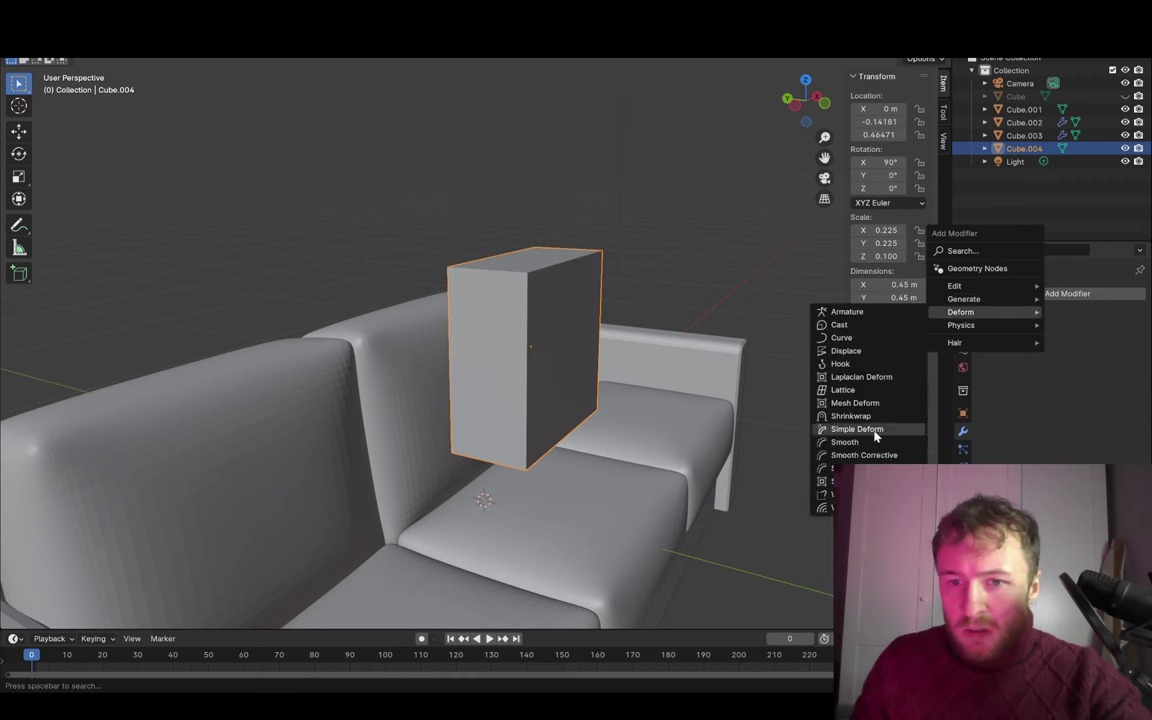
mouse_move(964, 299)
left_click(845, 468)
left_click(1122, 350)
middle_click_drag(630, 386, 630, 386)
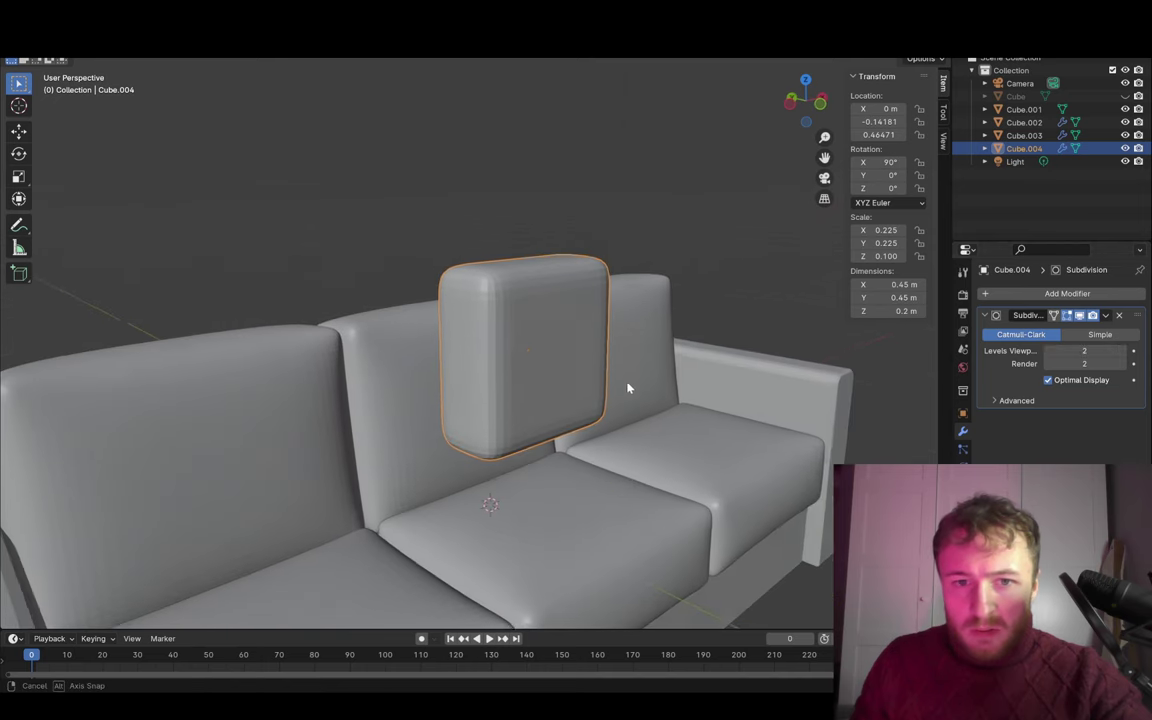
- Give the cushion Cloth physics and look through its simulation settings
left_click(962, 465)
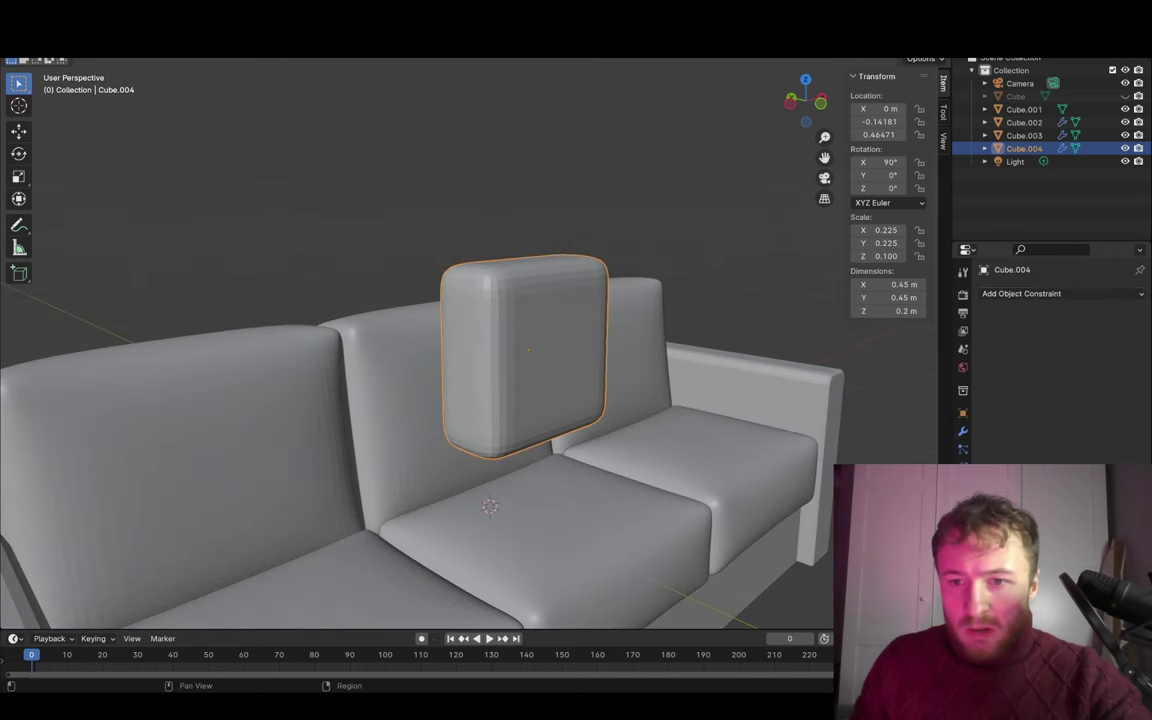
left_click(962, 455)
left_click(1075, 324)
scroll(1080, 421, "down", 1)
scroll(1080, 421, "down", 2)
scroll(1080, 421, "down", 2)
scroll(1080, 421, "down", 3)
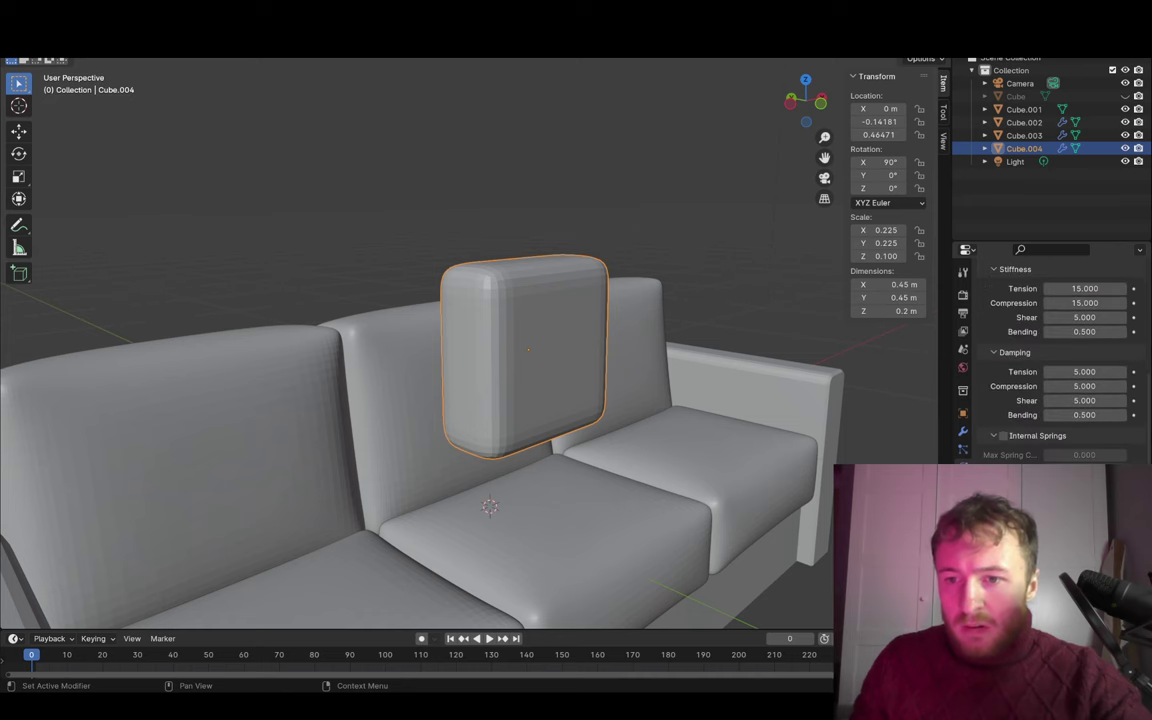
scroll(1028, 458, "down", 3)
scroll(1028, 458, "down", 3)
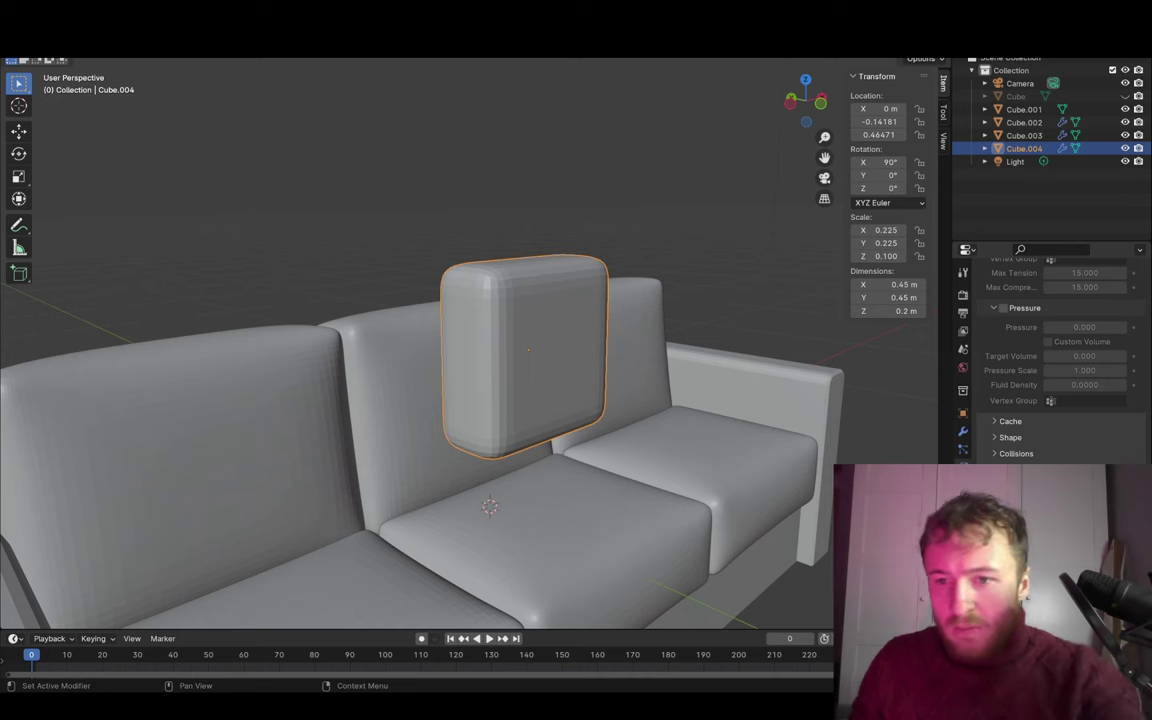
scroll(1050, 380, "up", 5)
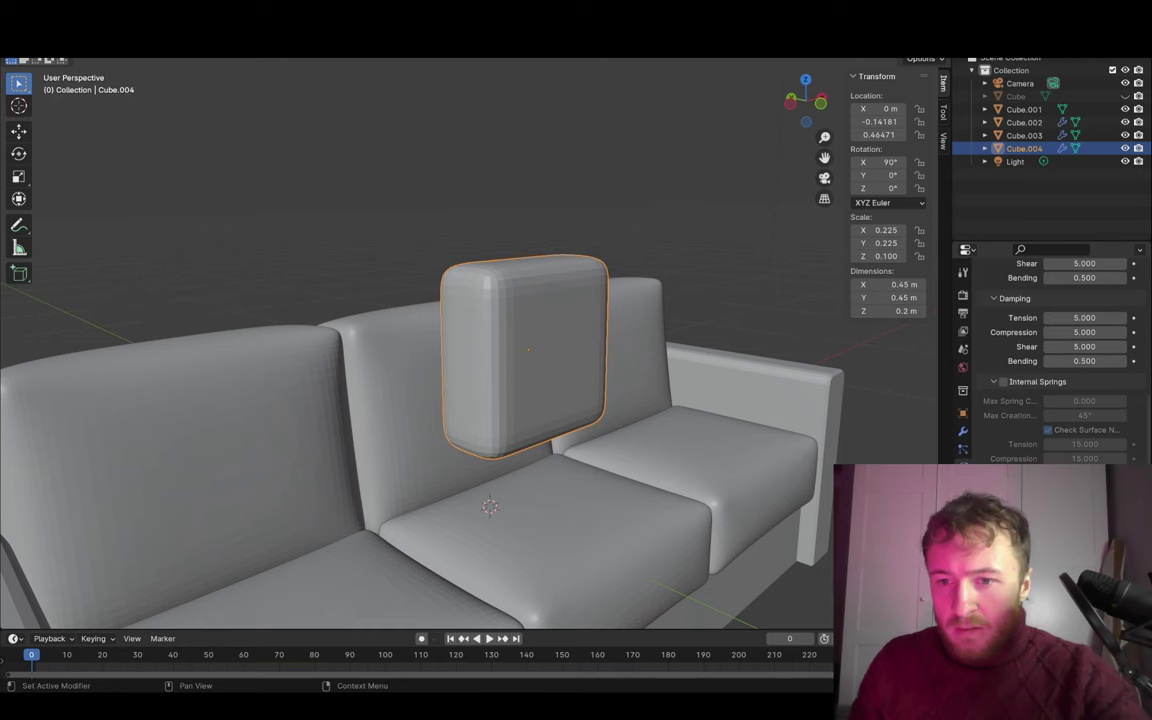
- Scale the whole cushion mesh thinner along the Y axis in Edit Mode
left_click(487, 641)
mouse_move(589, 496)
middle_mouse_down()
mouse_move(450, 476)
mouse_move(633, 257)
middle_mouse_up()
key("Tab")
key("a")
key("x")
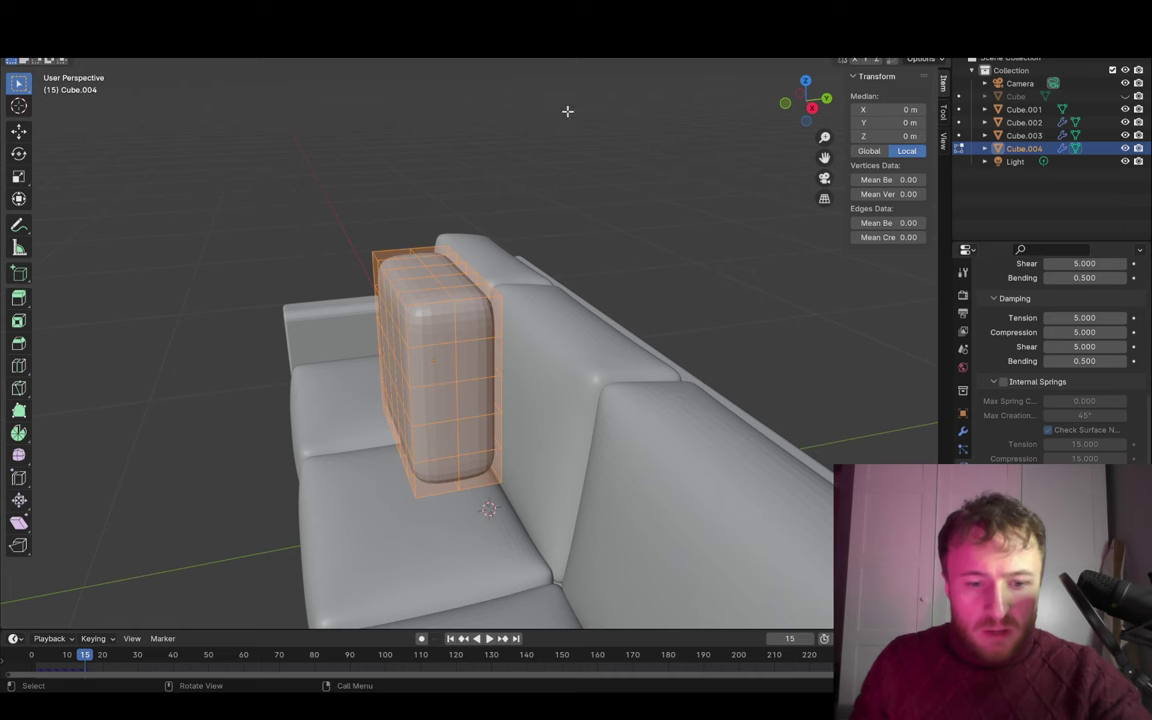
key("s")
key("x")
key("y")
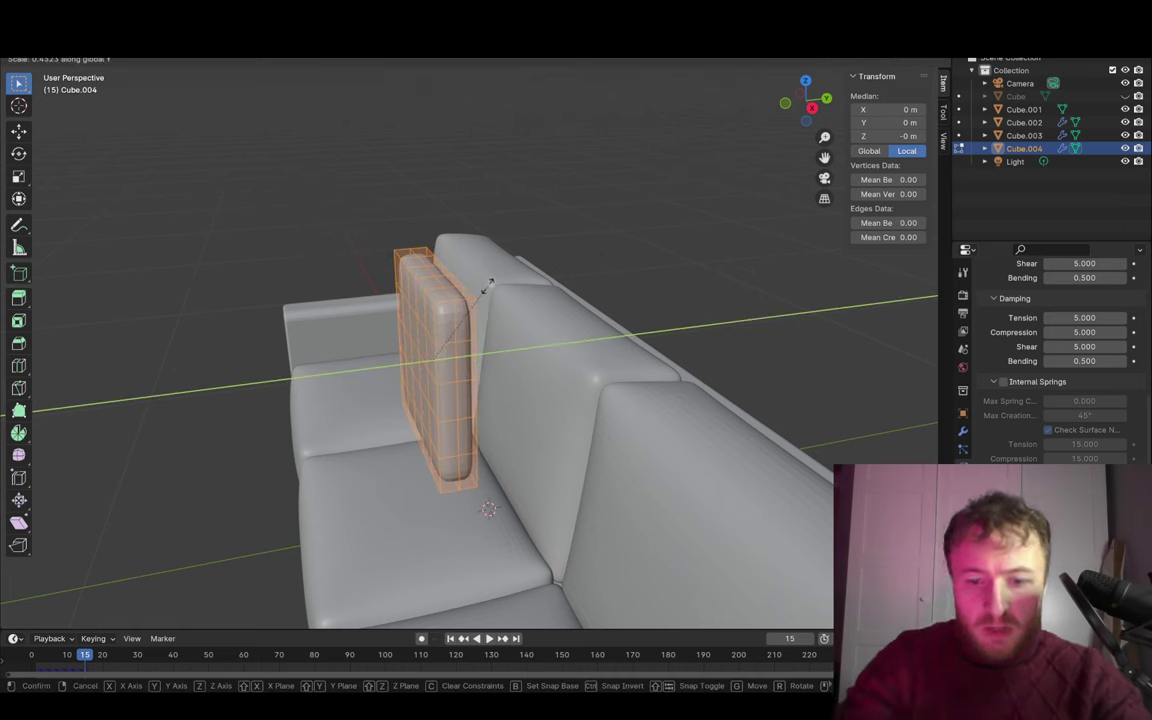
left_click(487, 286)
mouse_move(487, 286)
middle_mouse_down()
mouse_move(404, 314)
mouse_move(576, 288)
middle_mouse_up()
key("Tab")
- Replay the cloth simulation from the start and inspect the thinner pillow from several angles
left_click_drag(64, 662, 25, 662)
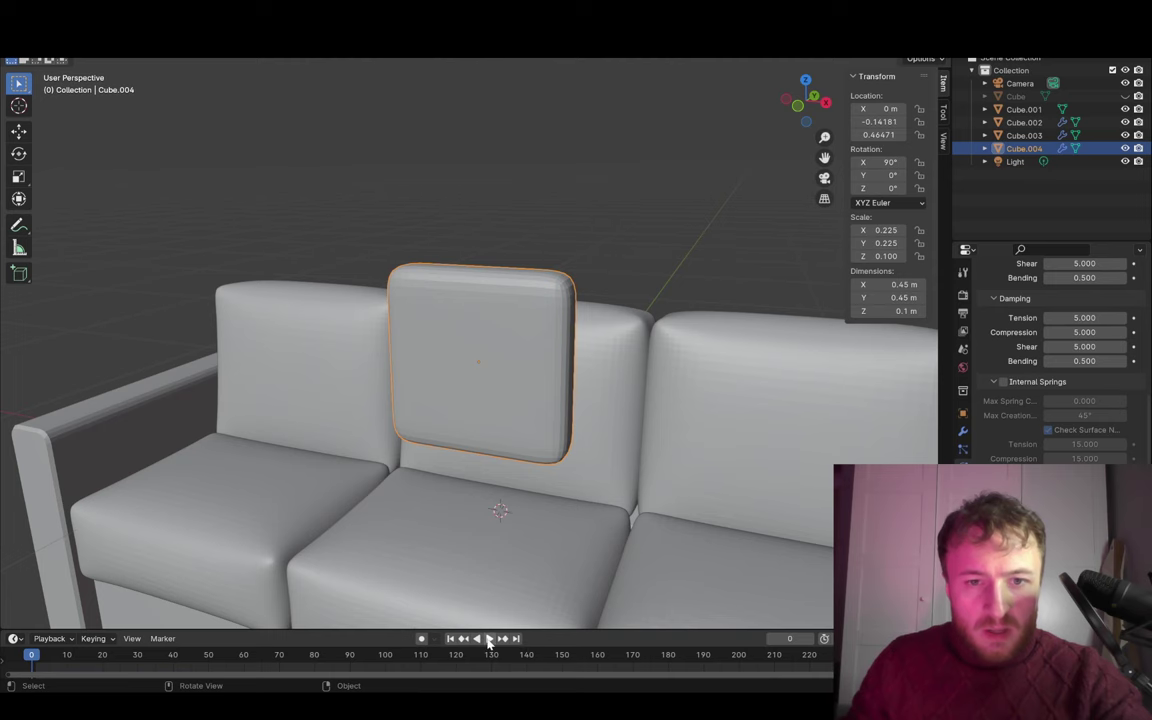
left_click(488, 640)
mouse_move(543, 607)
middle_mouse_down()
mouse_move(710, 482)
mouse_move(697, 489)
middle_mouse_up()
left_click_drag(81, 657, 52, 657)
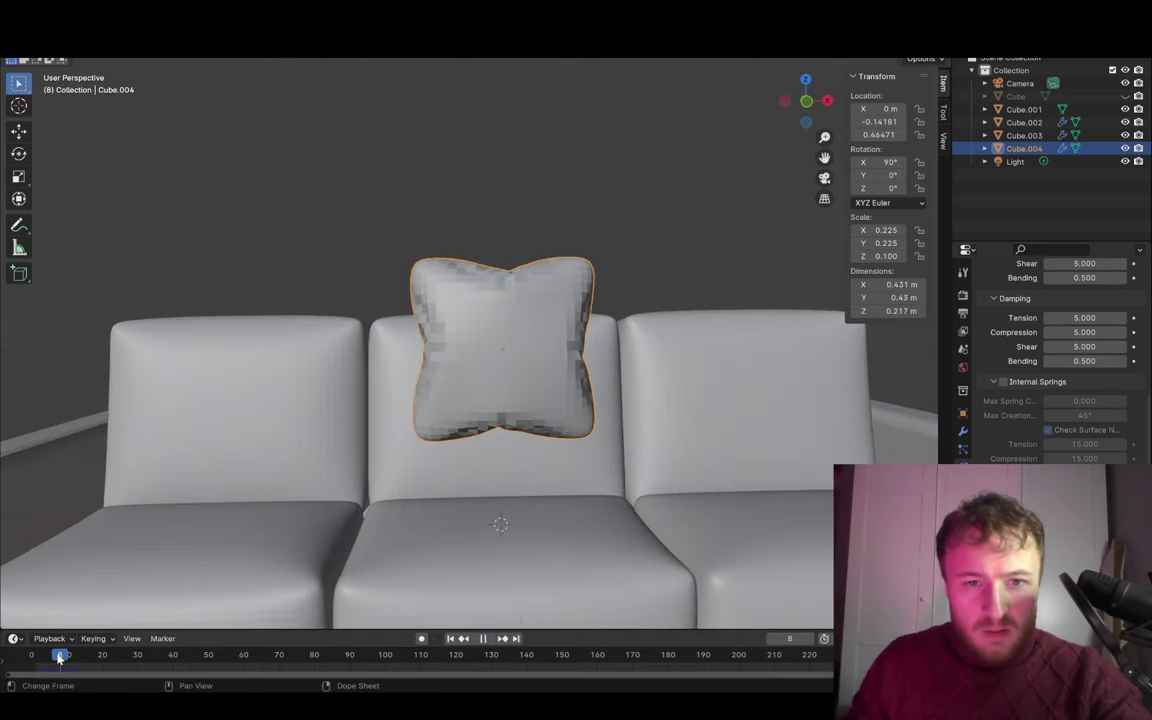
mouse_move(161, 531)
middle_mouse_down()
mouse_move(410, 503)
mouse_move(419, 509)
mouse_move(244, 532)
mouse_move(270, 509)
mouse_move(475, 524)
mouse_move(355, 514)
middle_mouse_up()
key("space")
key("Escape")
mouse_move(565, 360)
middle_mouse_down()
mouse_move(630, 404)
mouse_move(914, 430)
mouse_move(685, 397)
middle_mouse_up()
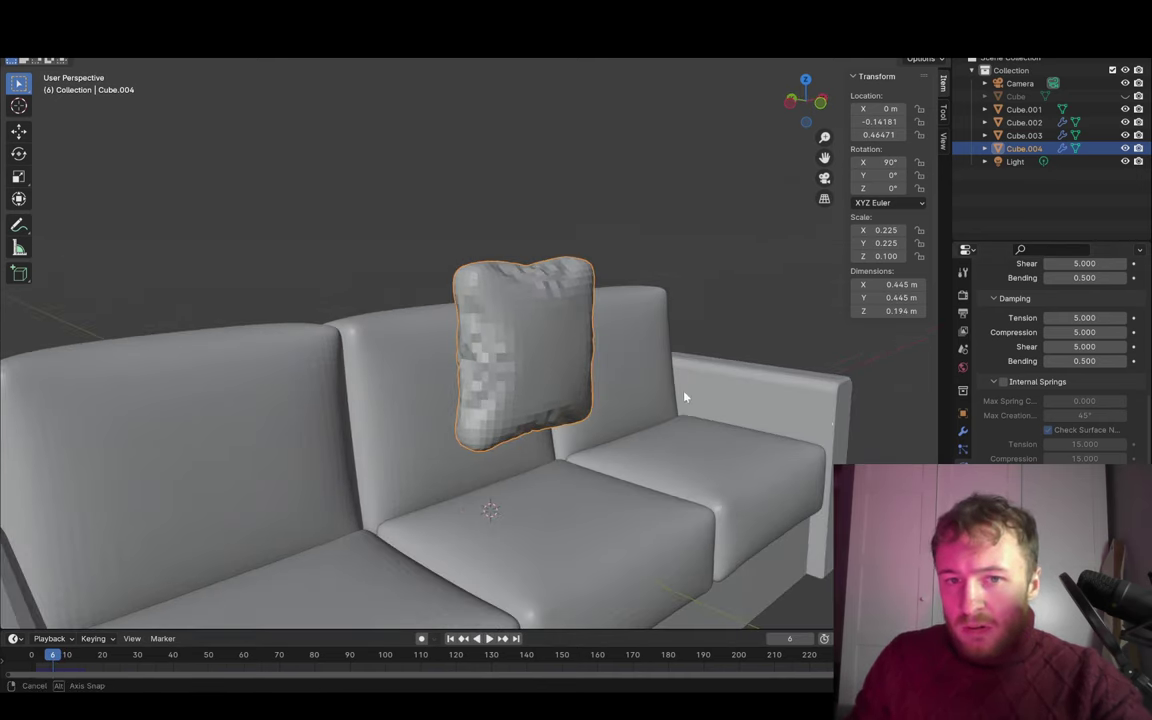
- Raise the cushion's Subdivision viewport level to 3 and replay the simulation from frame 1
left_click(963, 435)
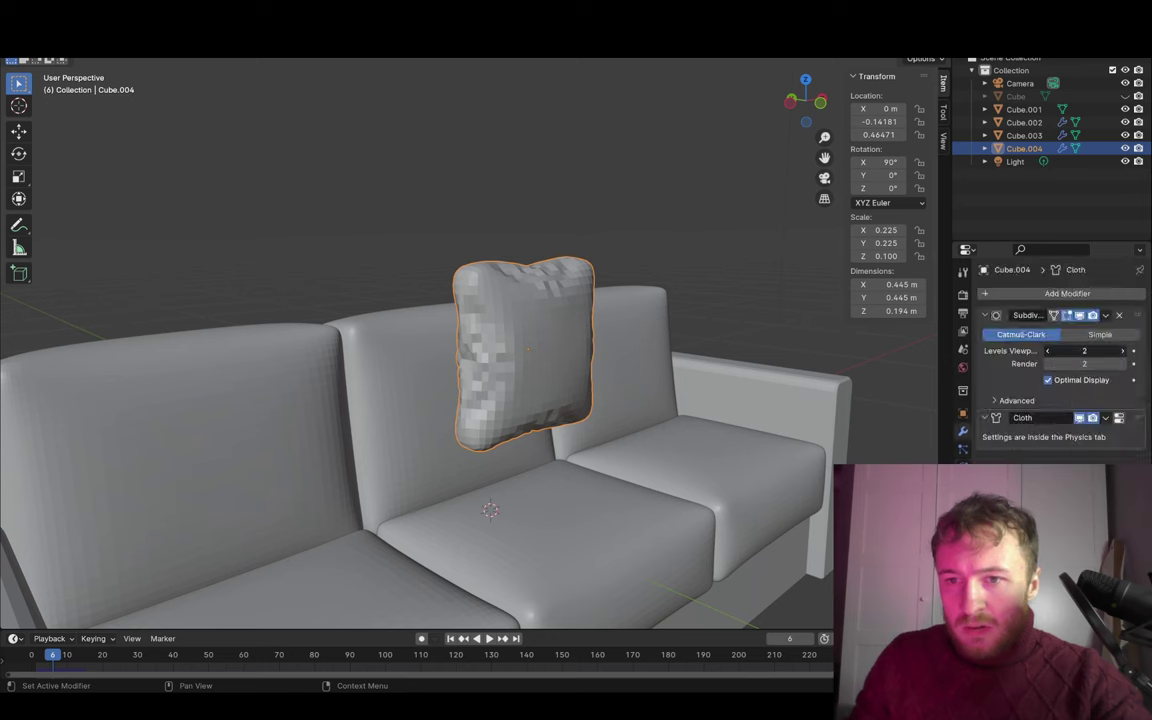
left_click(1123, 352)
key("shift+Left")
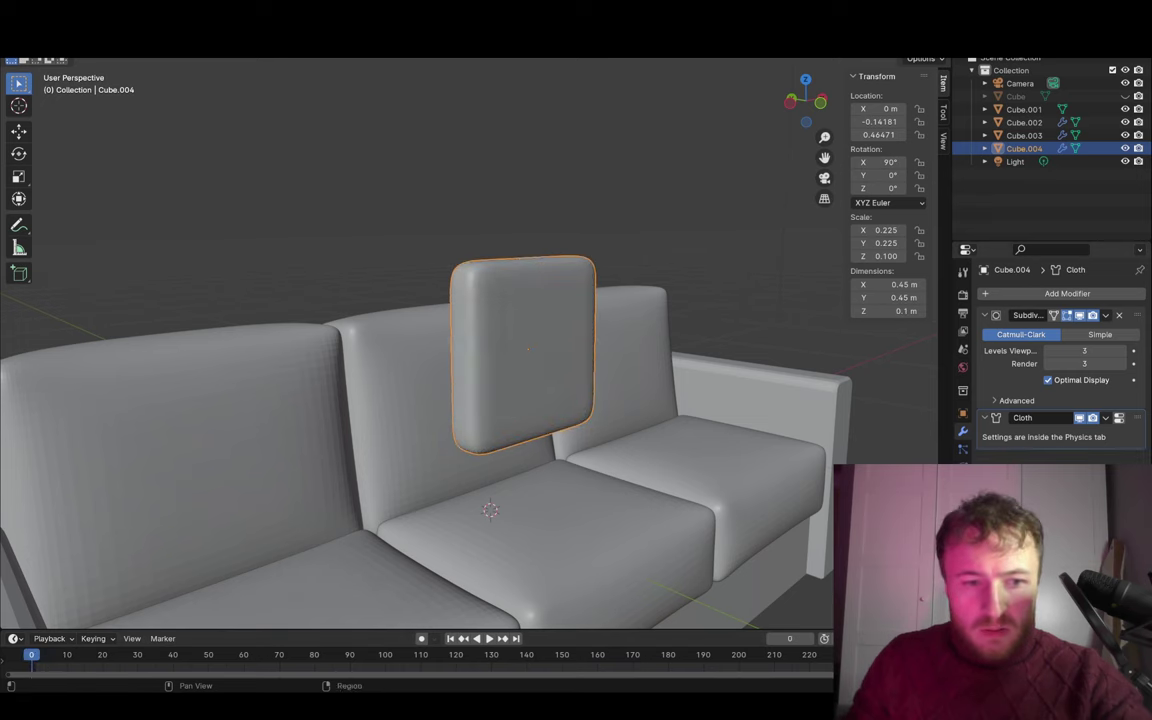
left_click(490, 639)
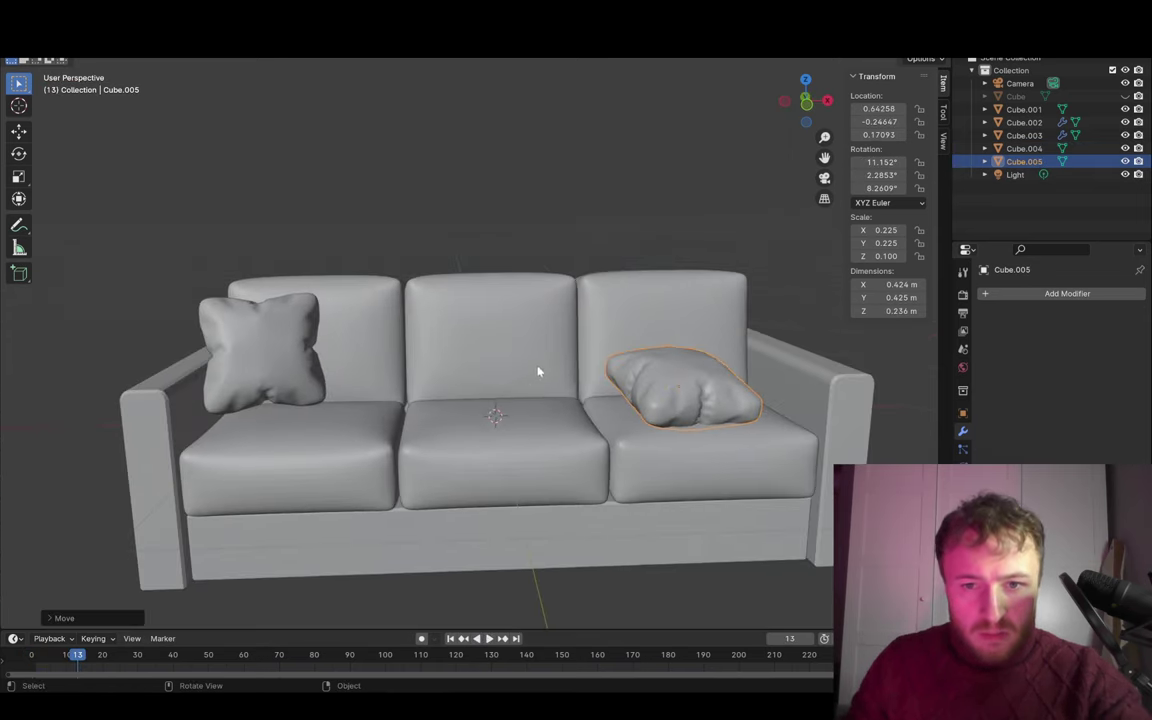
- Rotate the right pillow around Z and slide it along X onto its seat
mouse_move(735, 352)
middle_mouse_down()
mouse_move(599, 429)
mouse_move(585, 410)
middle_mouse_up()
key("r")
key("z")
left_click(588, 407)
key("g")
key("x")
left_click(595, 402)
- Apply the Array modifier on the back cushions, then select the seat cushions and sofa frame
mouse_move(595, 402)
middle_mouse_down()
mouse_move(499, 327)
mouse_move(509, 316)
middle_mouse_up()
left_click(690, 320)
middle_click_drag(743, 296, 760, 301)
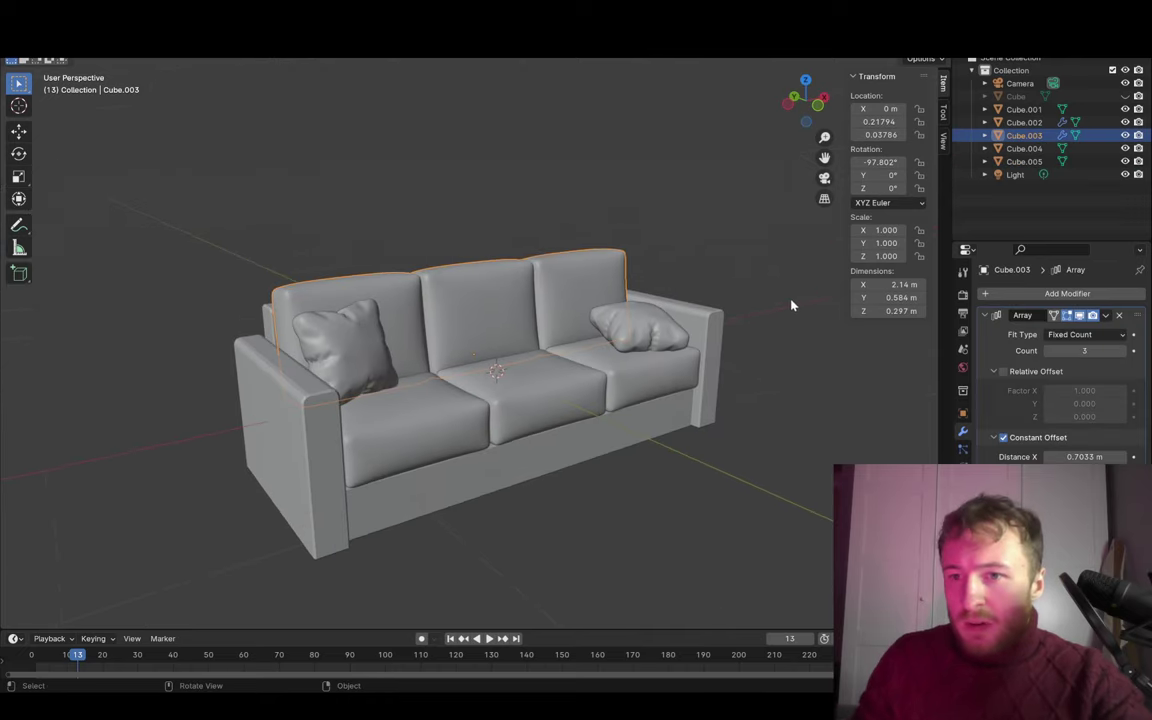
left_click(1105, 316)
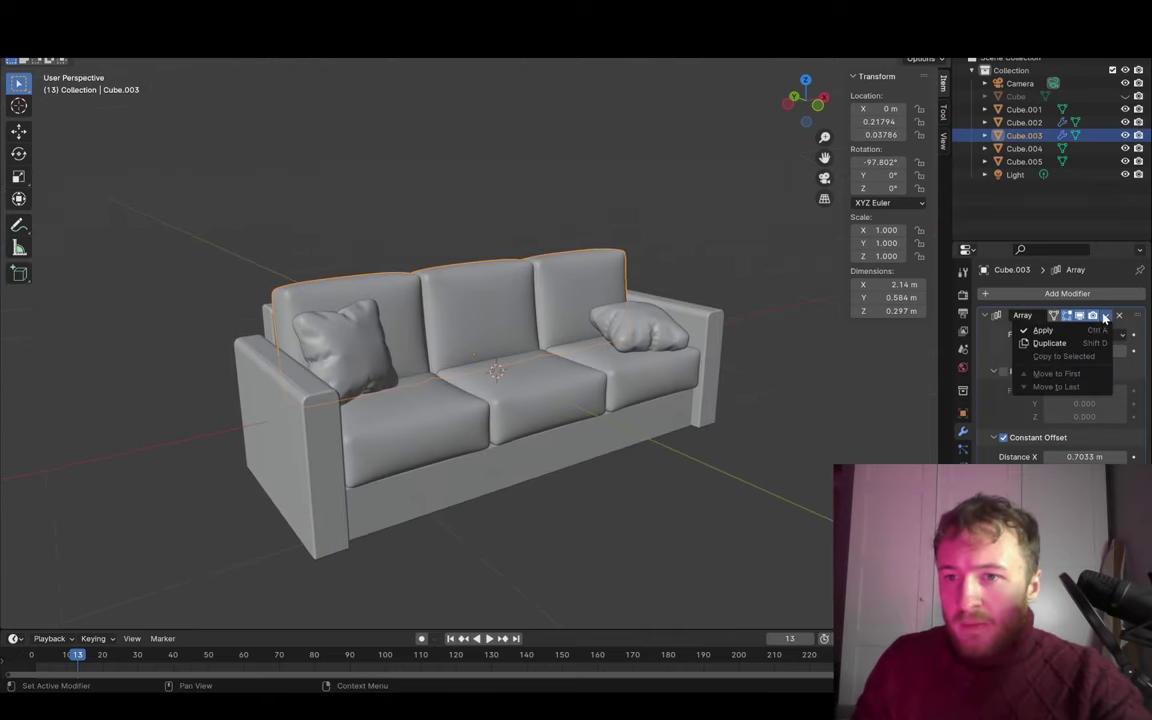
left_click(1095, 333)
left_click(519, 393)
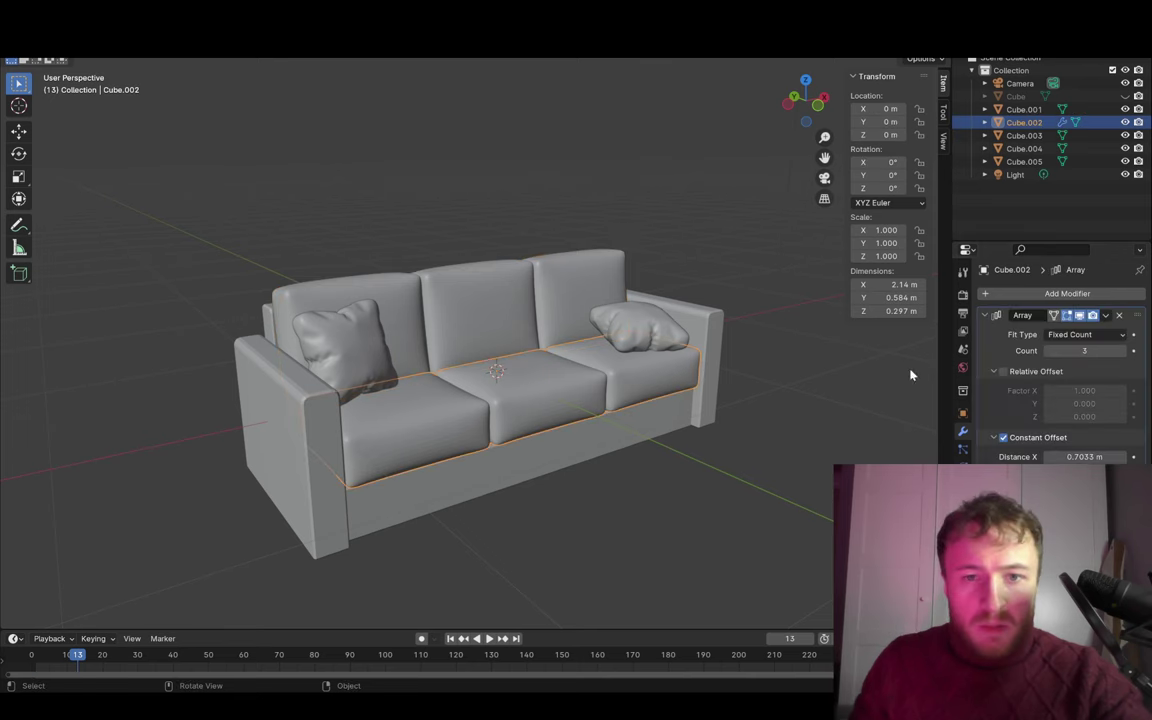
left_click(1111, 334)
left_click(560, 339)
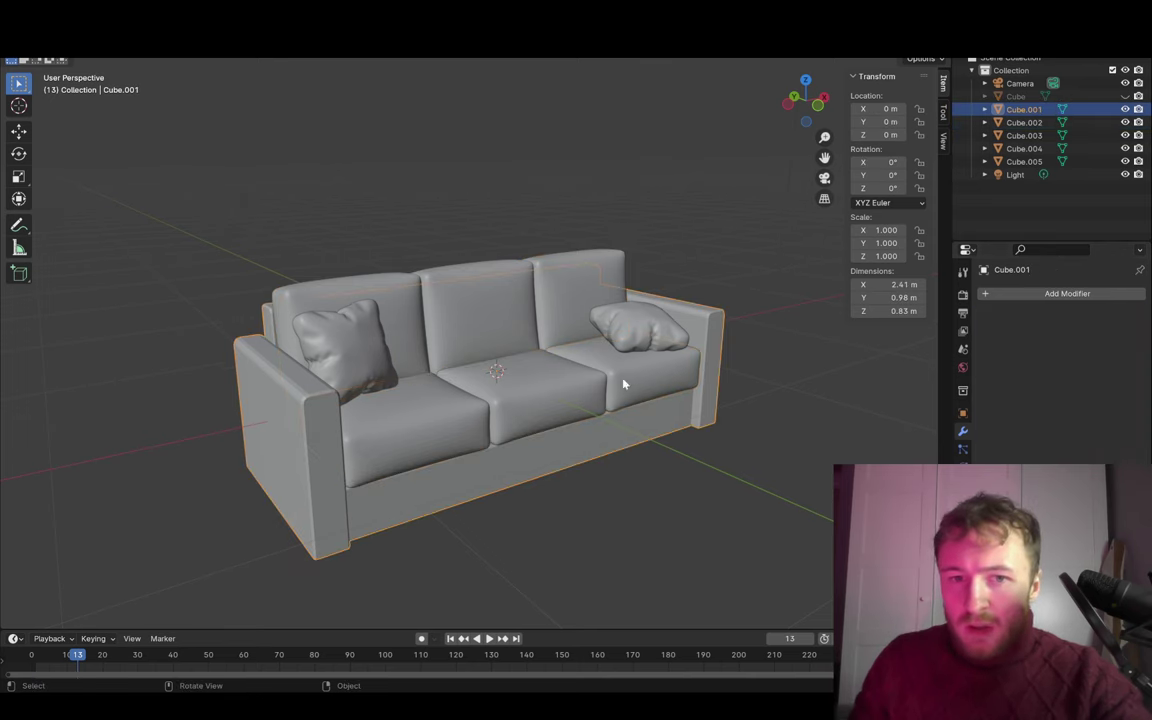
middle_click_drag(560, 339, 704, 320)
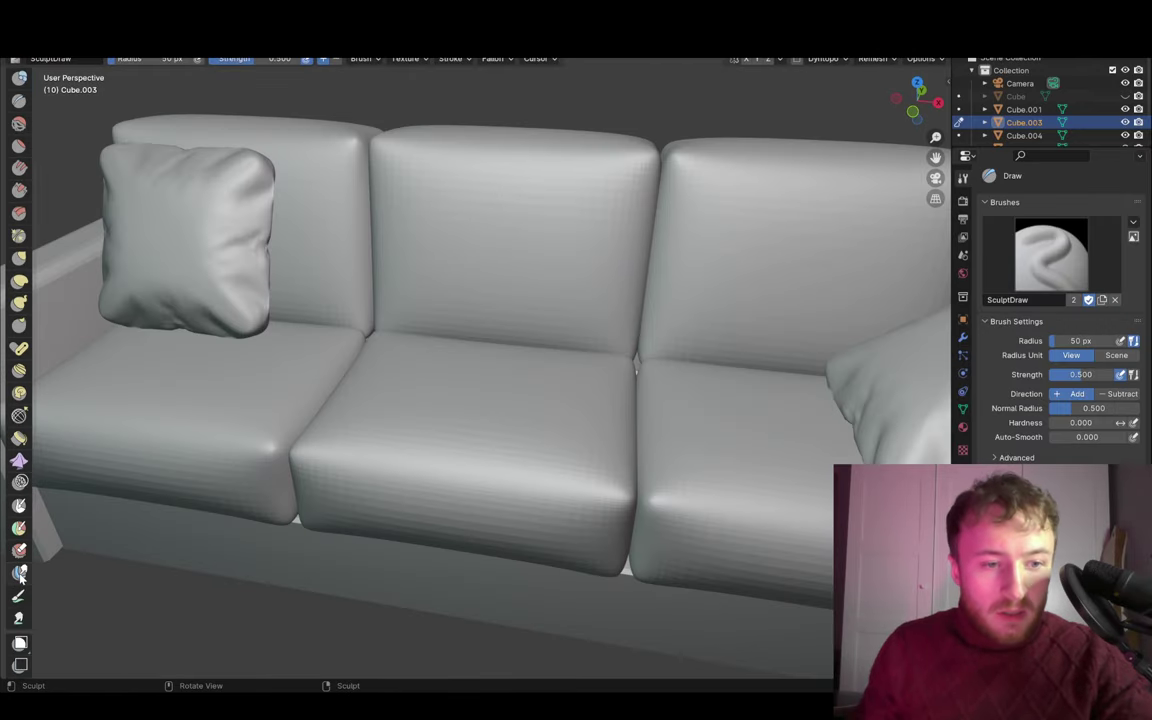
- Use the Cloth brush to wrinkle the middle and right backrest cushions and the right seat front
left_click(19, 460)
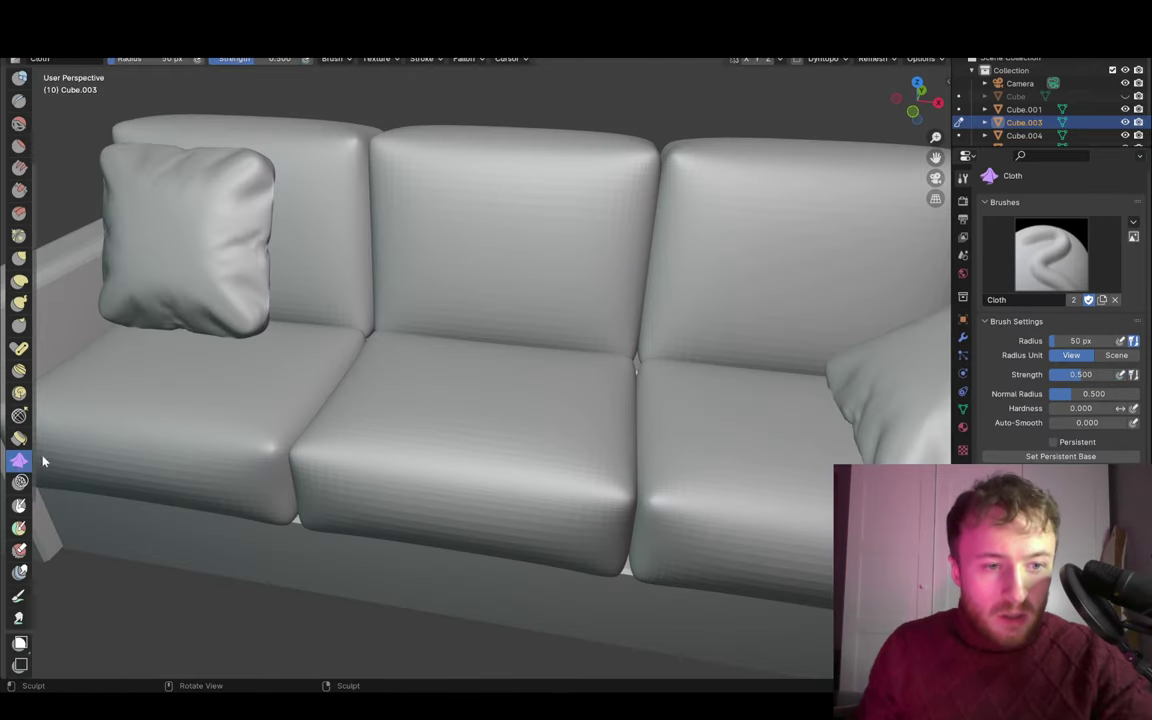
left_click_drag(479, 213, 597, 200)
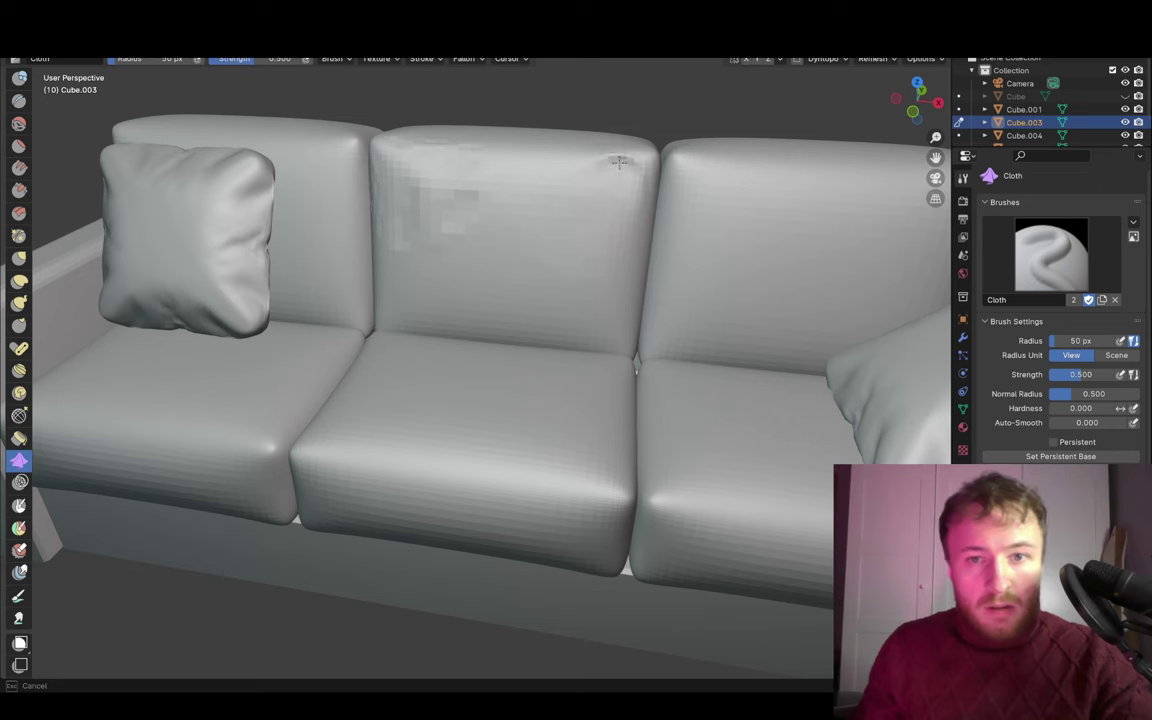
left_click_drag(560, 150, 570, 290)
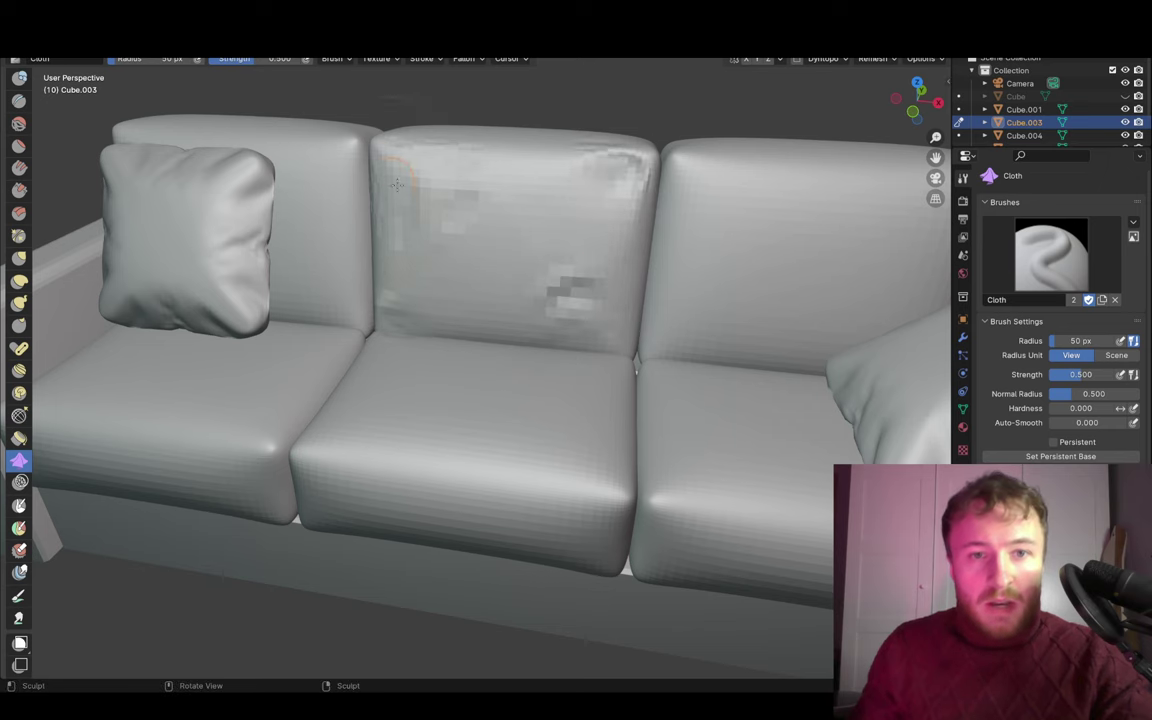
middle_click_drag(435, 187, 659, 248)
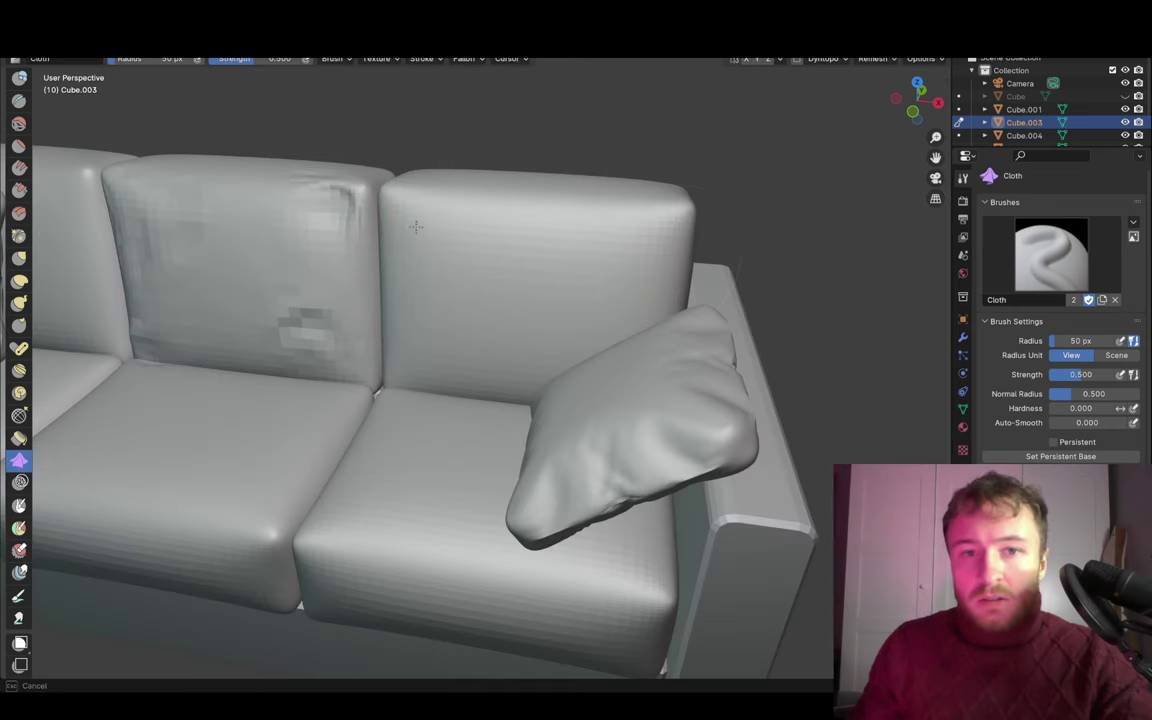
left_click_drag(643, 244, 615, 265)
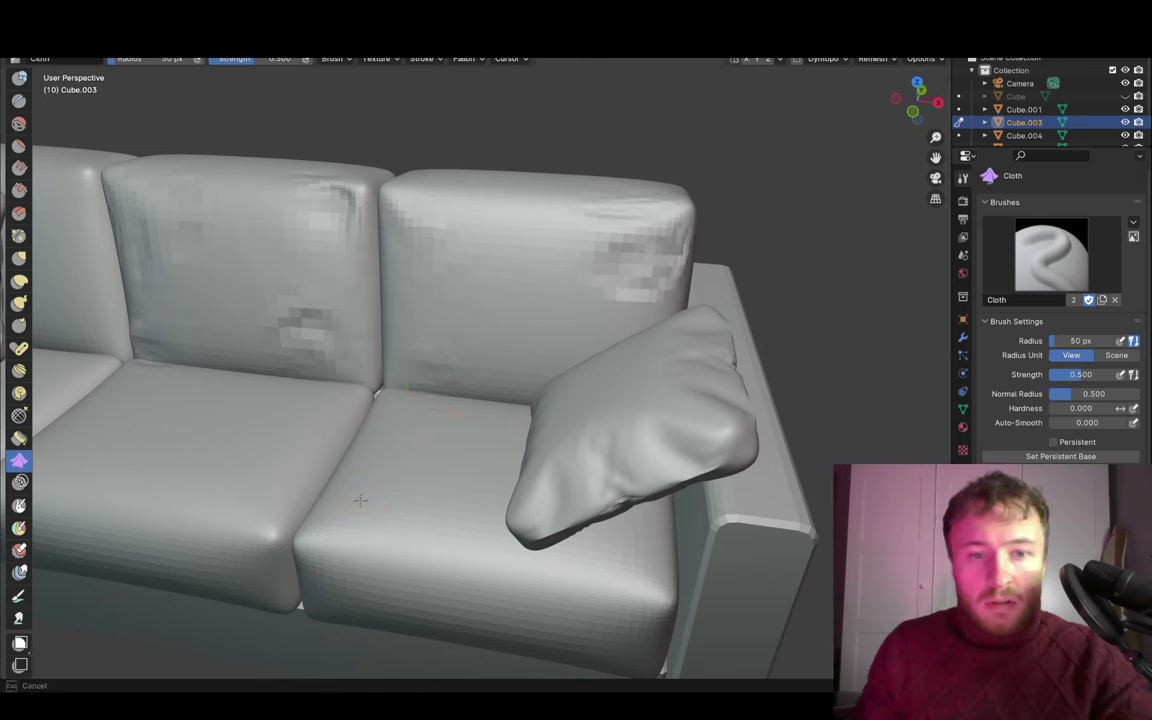
left_click_drag(540, 515, 600, 560)
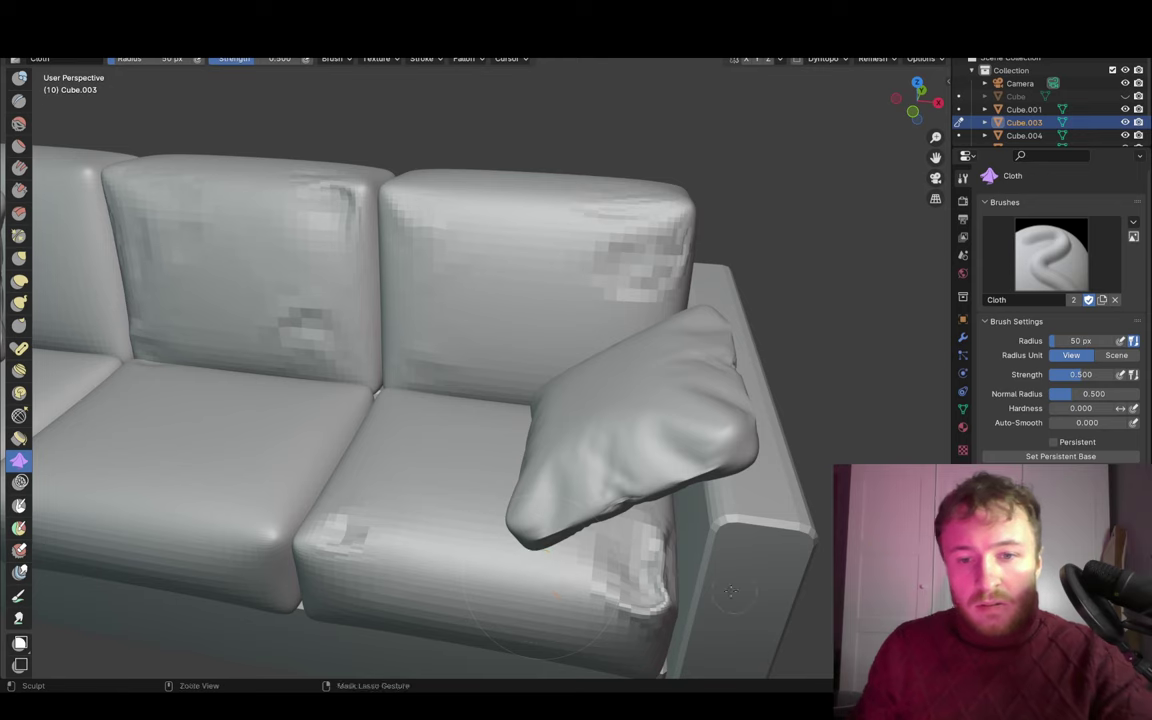
mouse_move(367, 535)
middle_mouse_down()
mouse_move(281, 511)
mouse_move(500, 416)
mouse_move(508, 458)
middle_mouse_up()
middle_click_drag(830, 182, 536, 347)
mouse_move(519, 426)
middle_mouse_down()
mouse_move(419, 442)
mouse_move(535, 463)
middle_mouse_up()
scroll(523, 341, "down", 5)
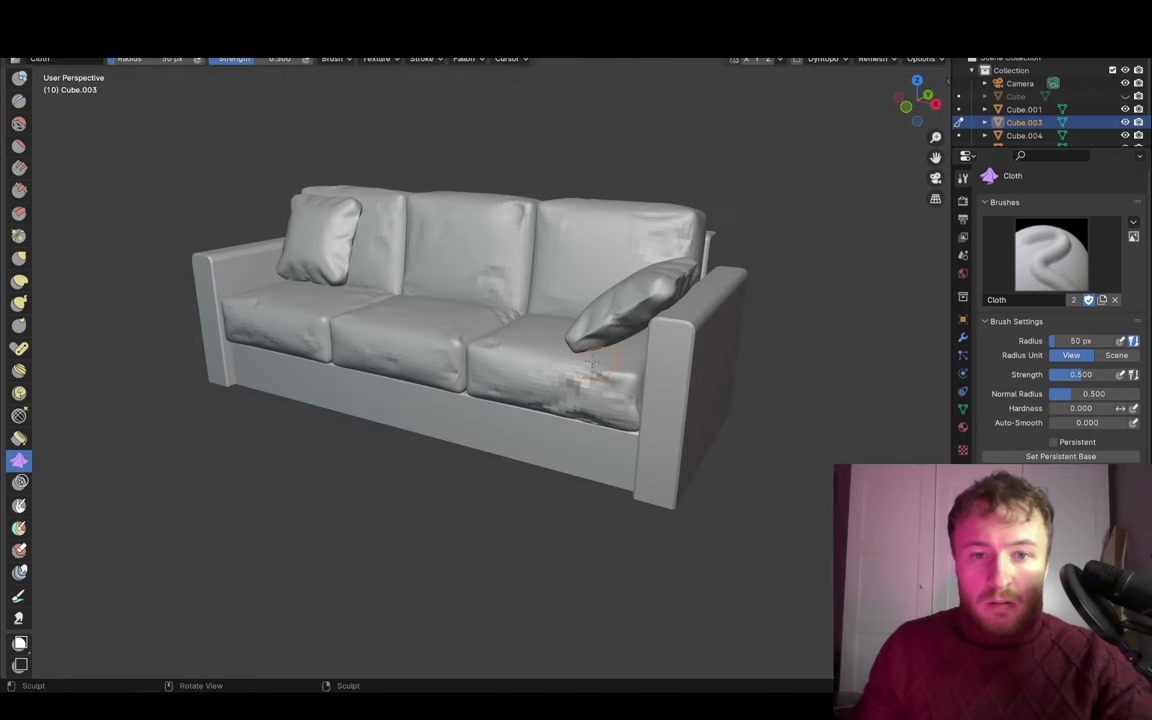
key("Tab")
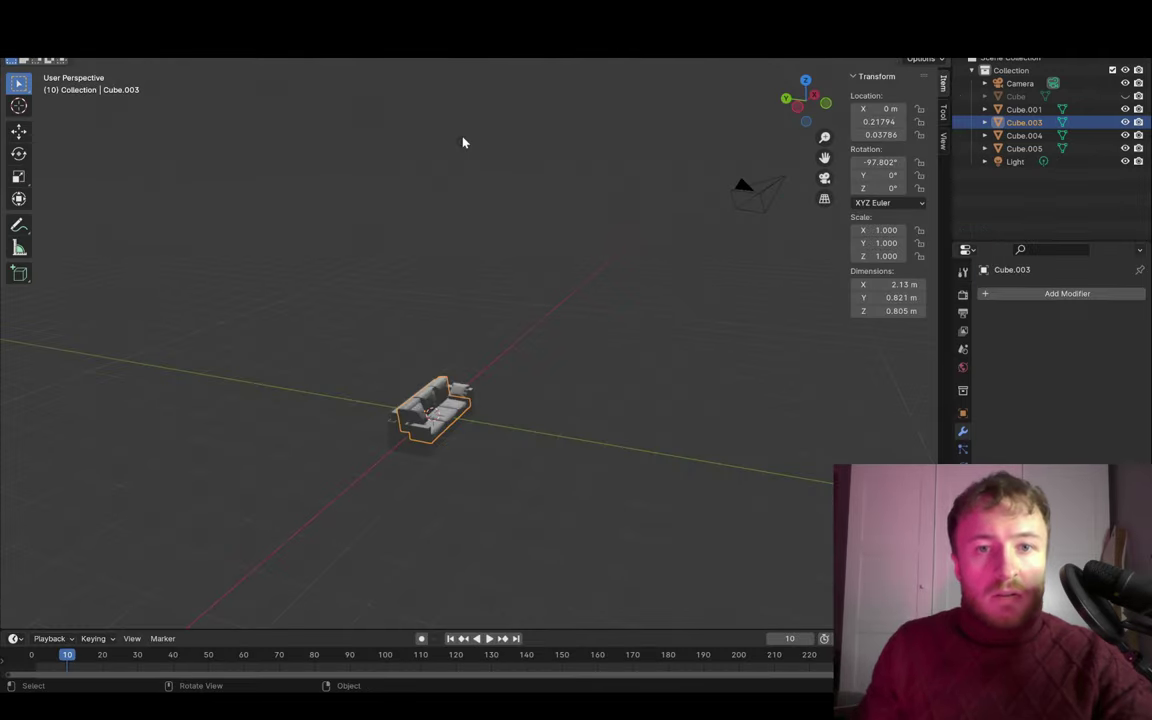
- Delete the old light and add a Sun lamp from the Add menu search
left_click(463, 141)
key("g")
key("x")
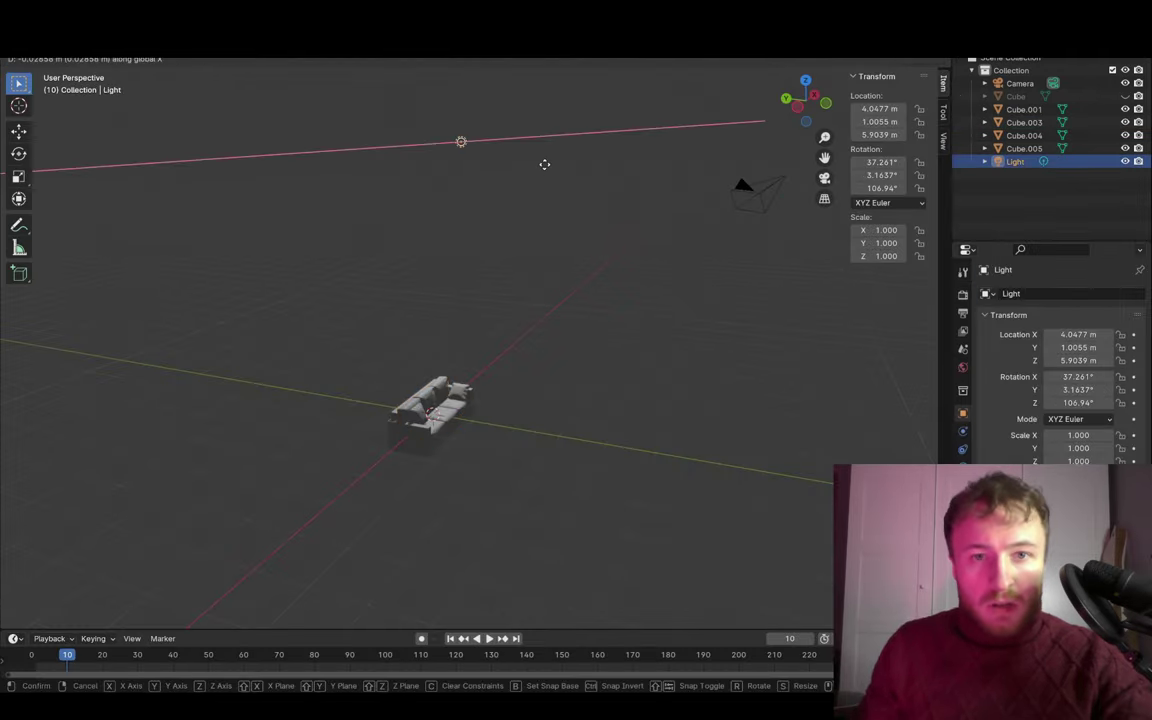
left_click(597, 188)
key("Delete")
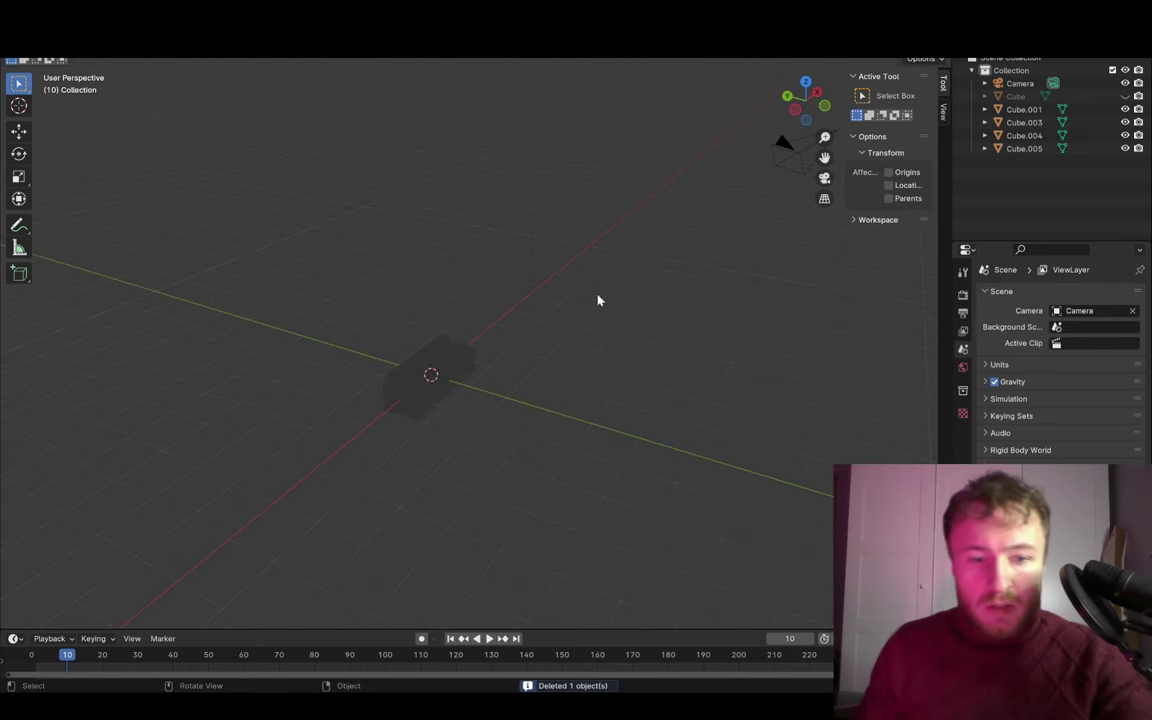
key("shift+a")
type("su")
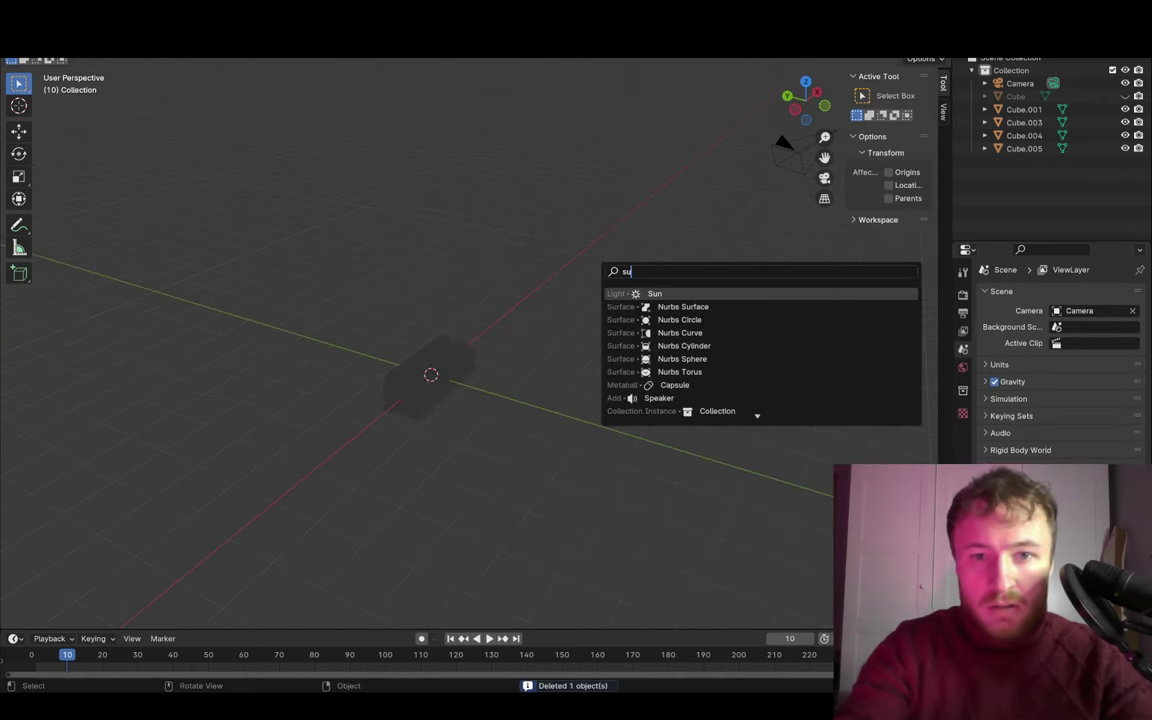
key("Return")
- Raise the sun along Z and tilt it around the X axis
scroll(508, 360, "up", 3)
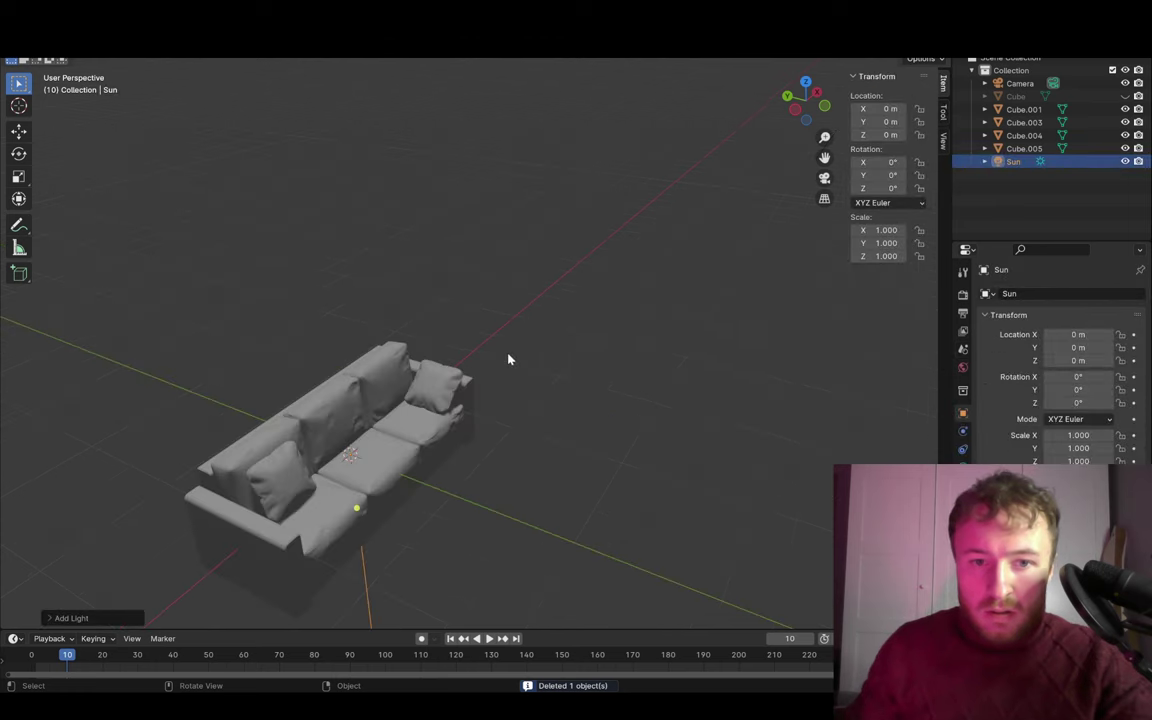
key("g")
key("z")
left_click(445, 330)
middle_click_drag(437, 327, 522, 216, "shift")
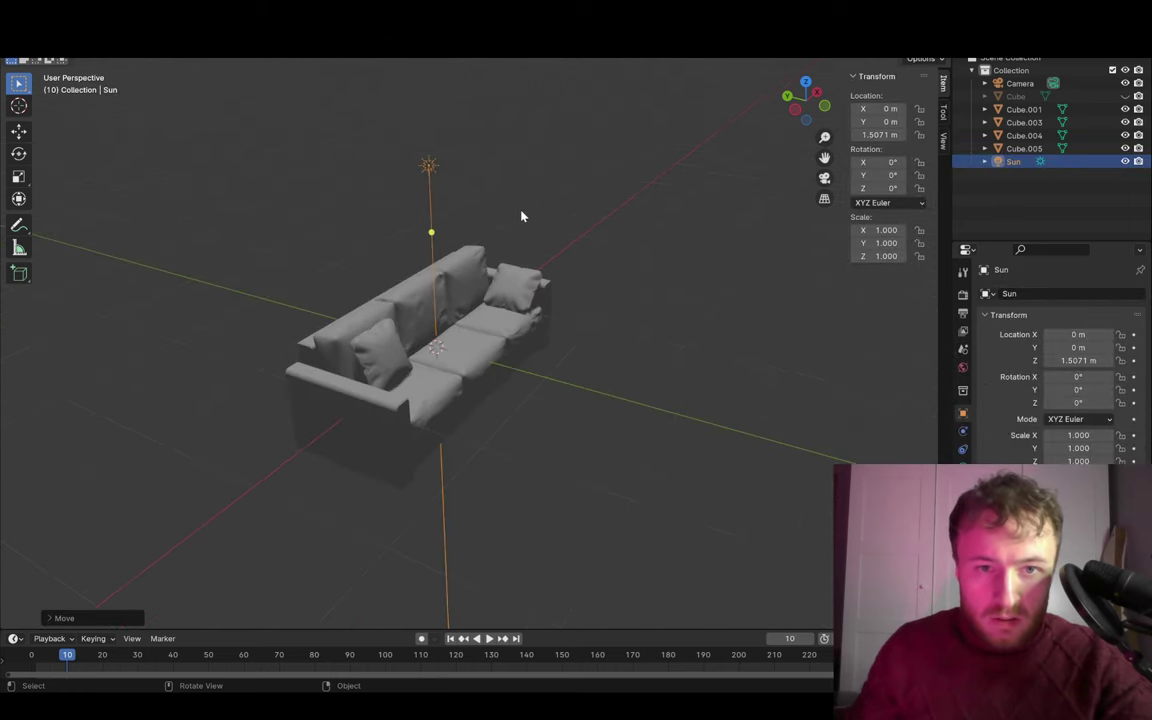
key("r")
key("x")
left_click(589, 411)
- Move the sun along Y, re-angle it, and slide it sideways along X
key("g")
key("y")
middle_click_drag(796, 506, 571, 391)
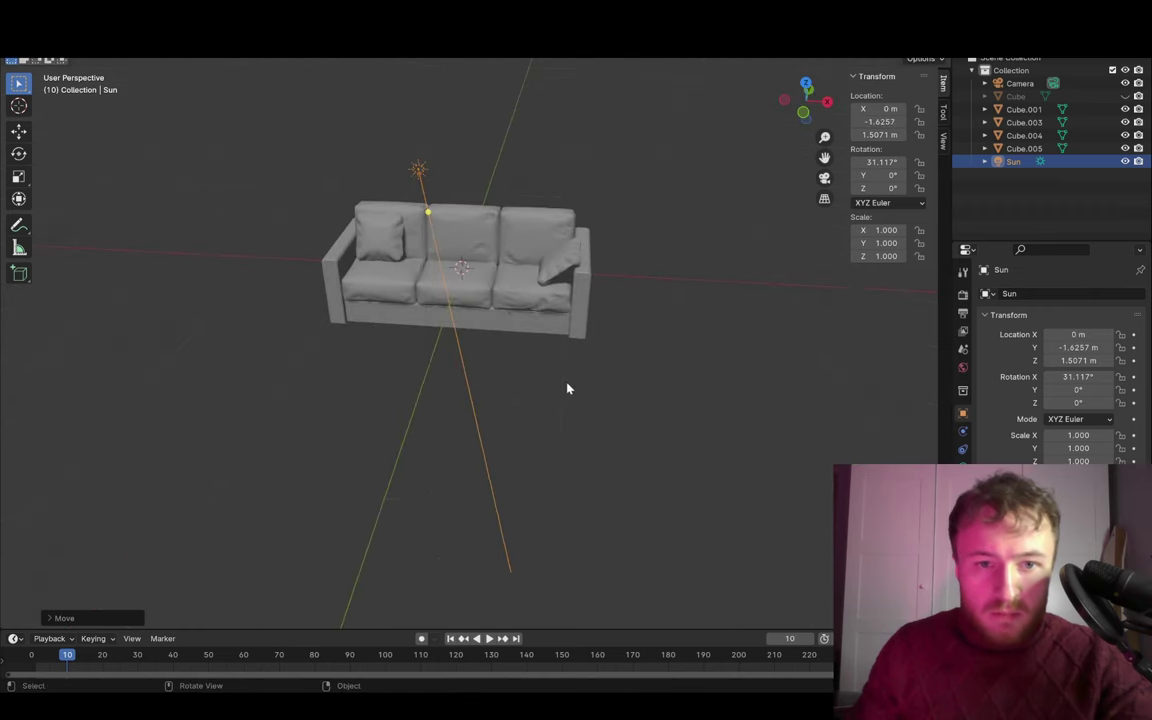
left_click(566, 386)
key("r")
key("r")
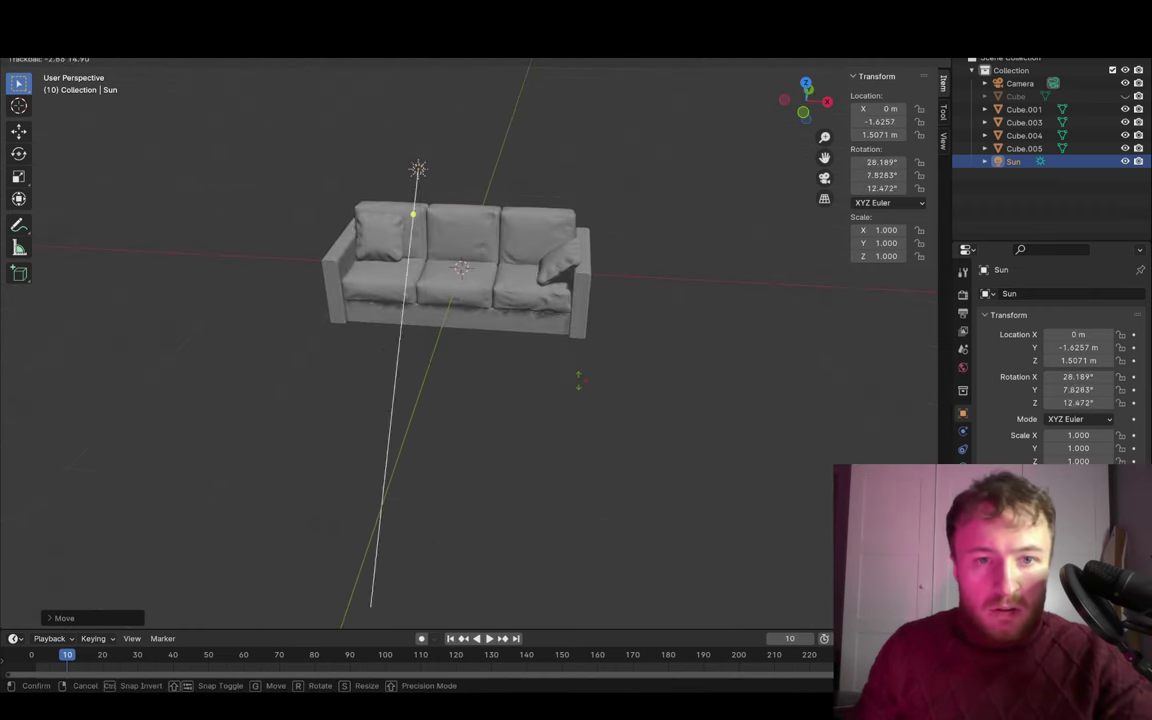
left_click(591, 381)
middle_click_drag(568, 391, 594, 411)
key("g")
key("x")
left_click(739, 356)
scroll(597, 368, "up", 4)
- Join the left and right pillows into the sofa object with Ctrl+J
mouse_move(470, 386)
middle_mouse_down()
mouse_move(305, 373)
mouse_move(687, 429)
middle_mouse_up()
left_click(305, 373)
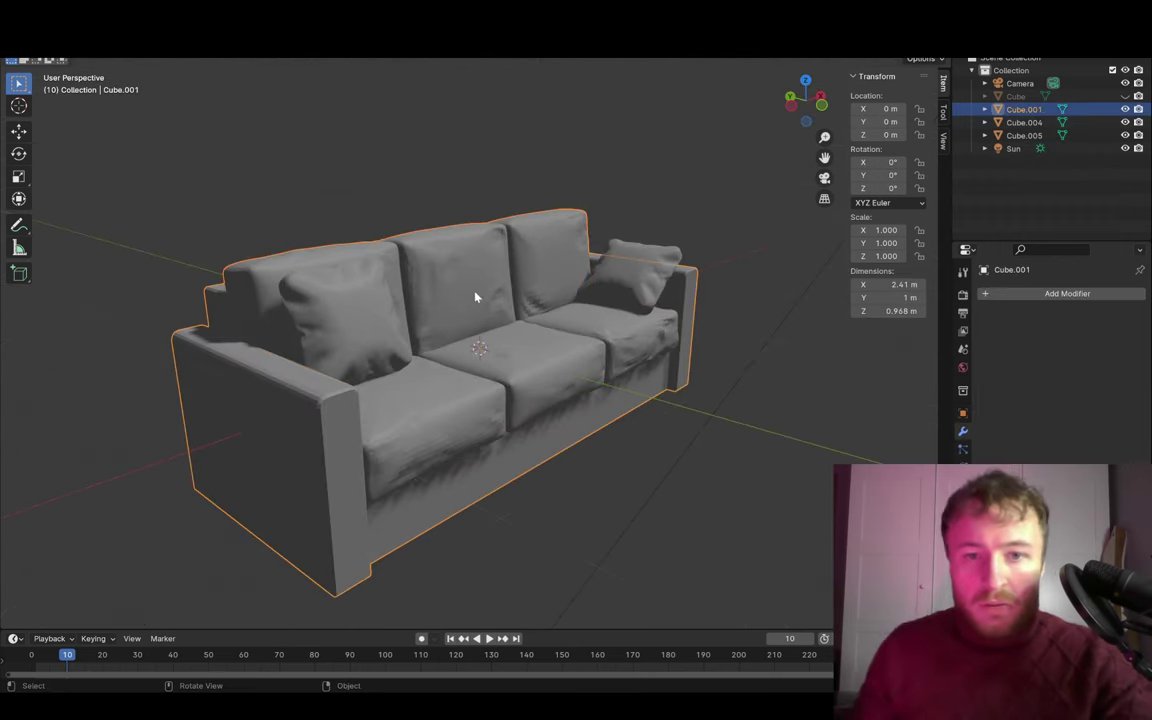
left_click(383, 330)
left_click(646, 296, "shift")
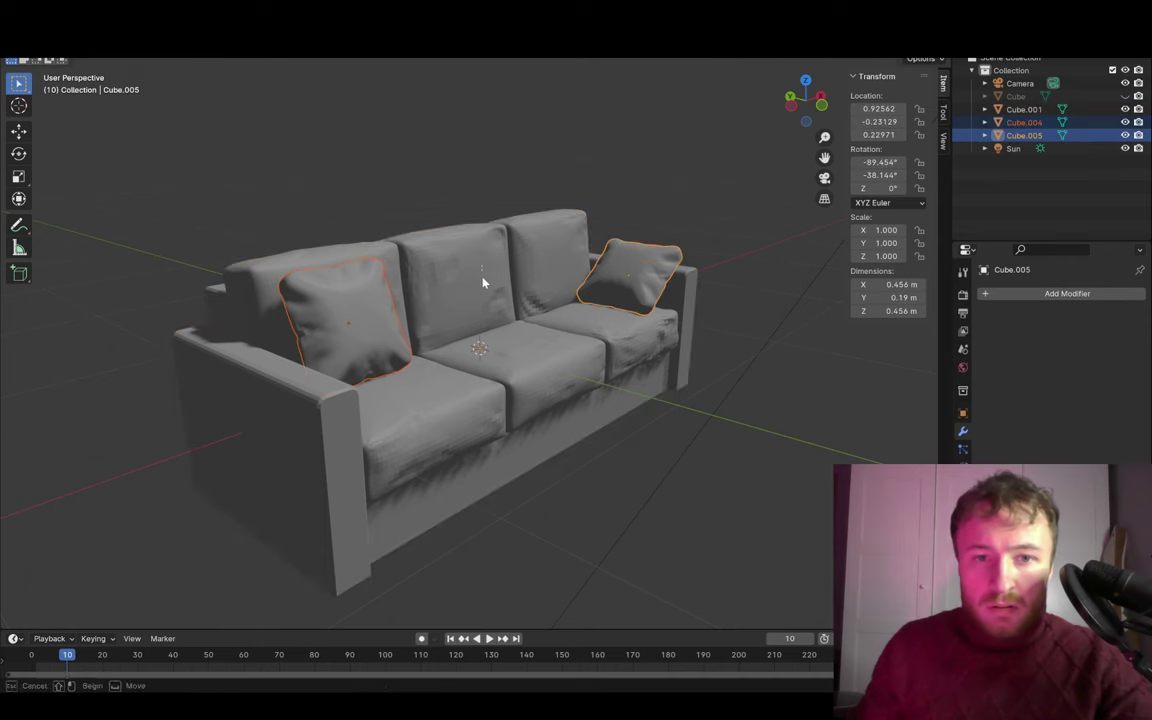
left_click(486, 293, "shift")
key("ctrl+j")
middle_click_drag(486, 296, 460, 233)
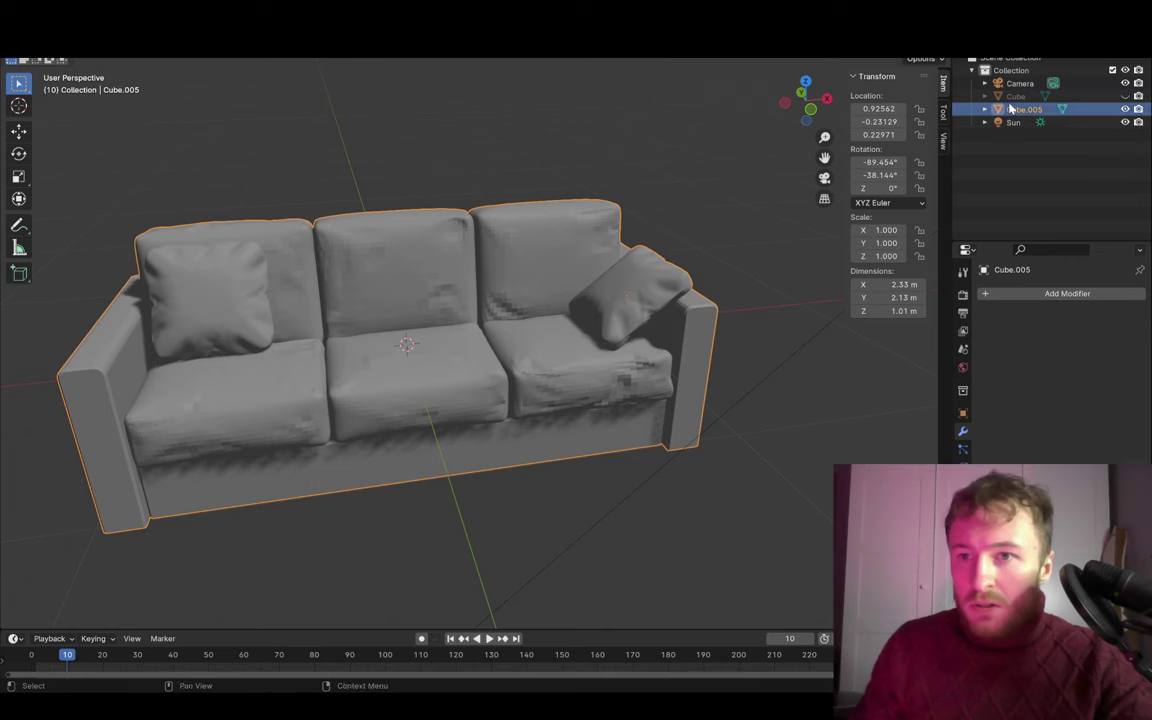
- Unhide and delete the leftover Cube, then put the sofa into Edit Mode
left_click(1015, 96)
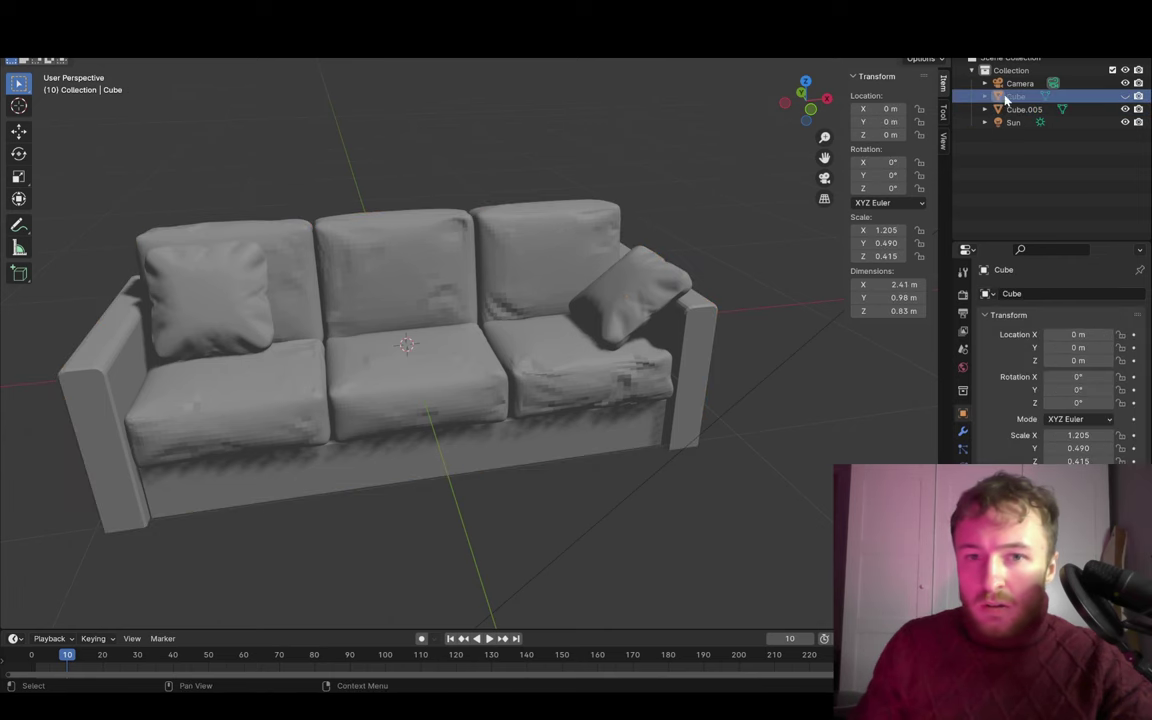
key("alt+h")
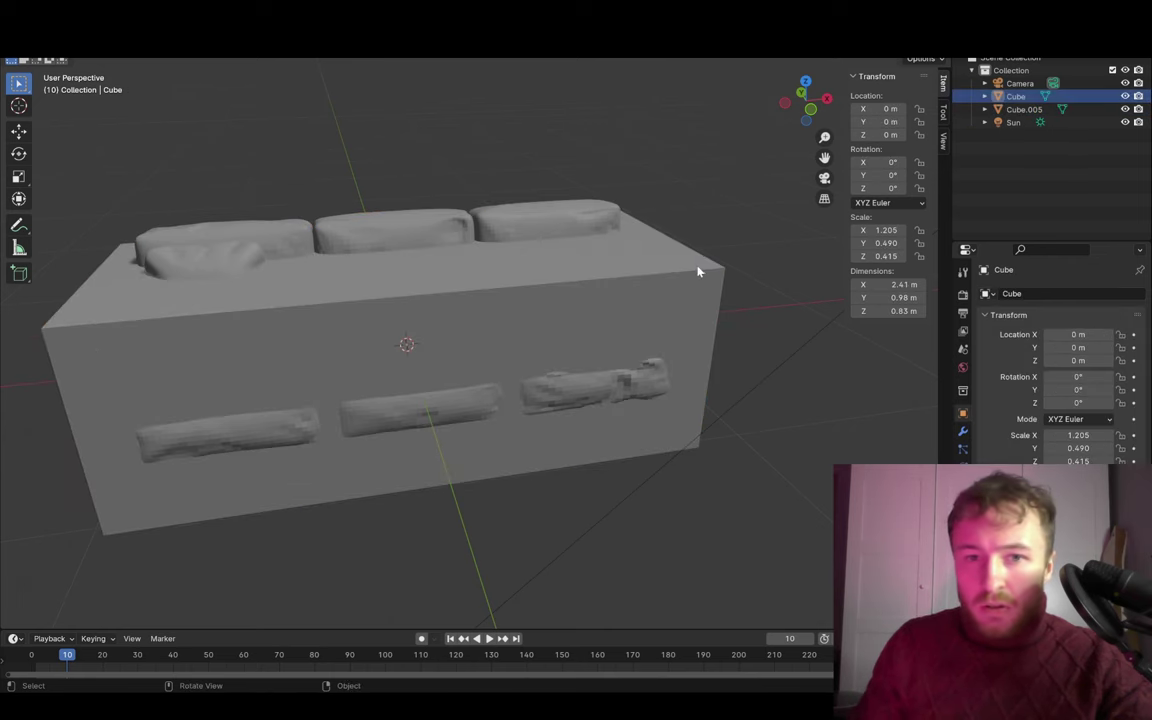
left_click(697, 265)
key("Delete")
middle_click_drag(506, 270, 620, 249)
left_click(566, 333)
middle_click_drag(566, 333, 594, 378)
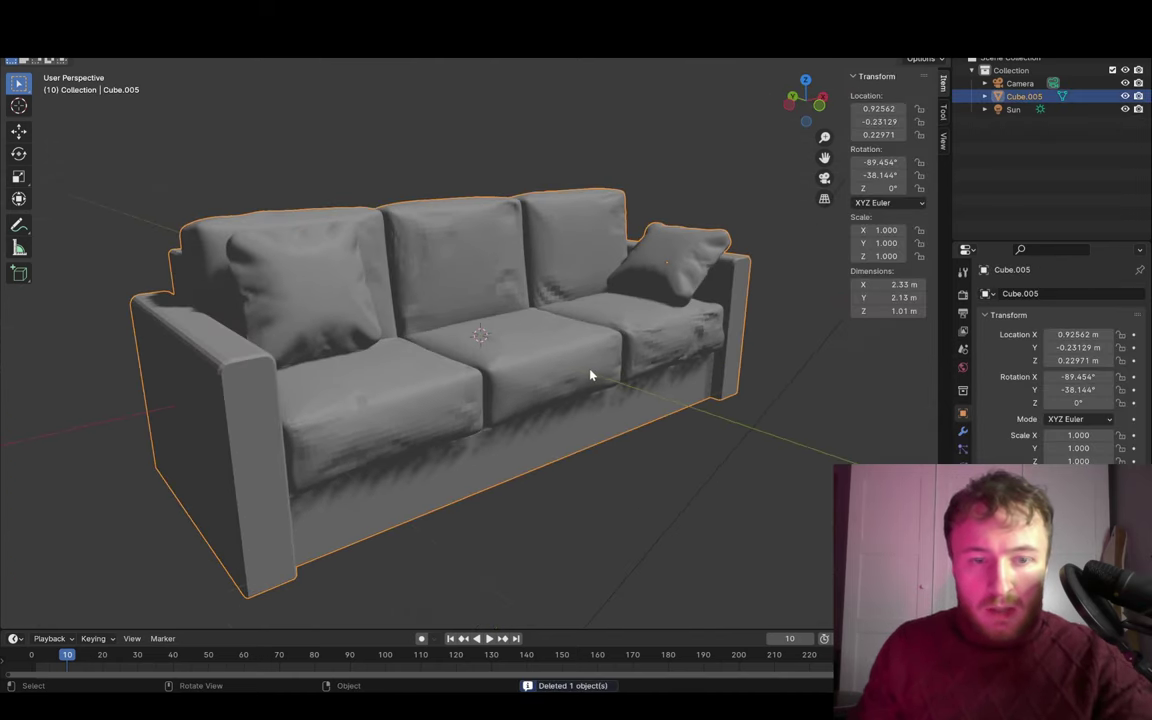
key("Tab")
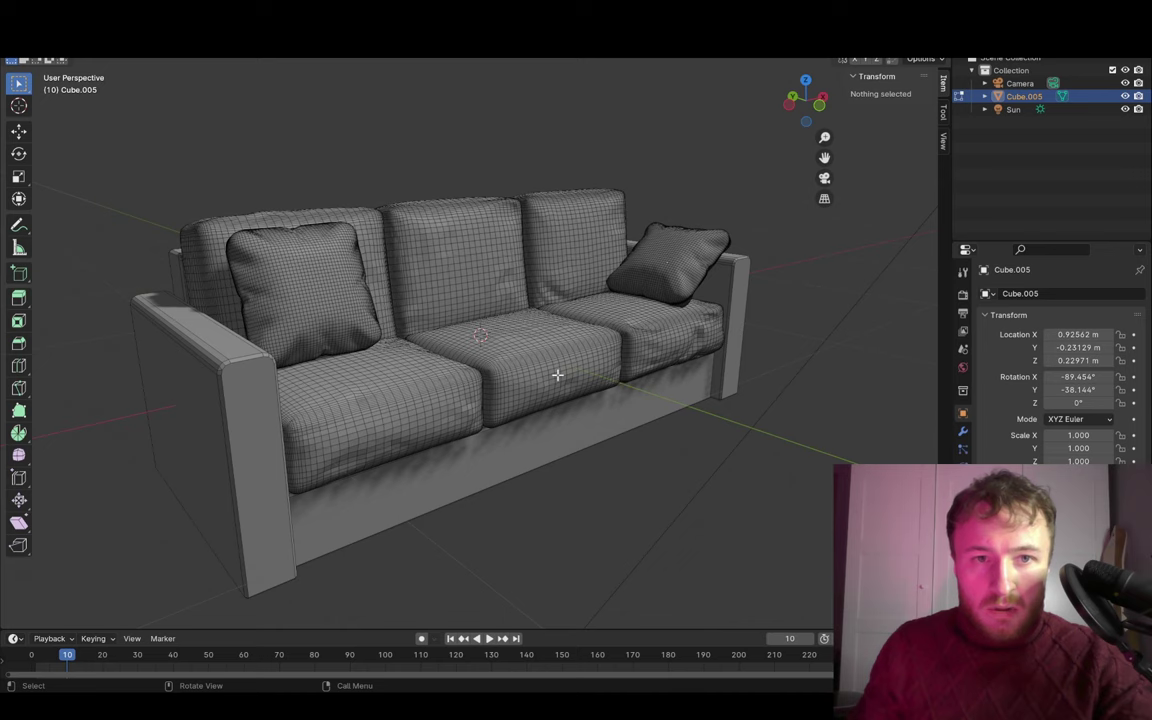
middle_click_drag(621, 352, 660, 390)
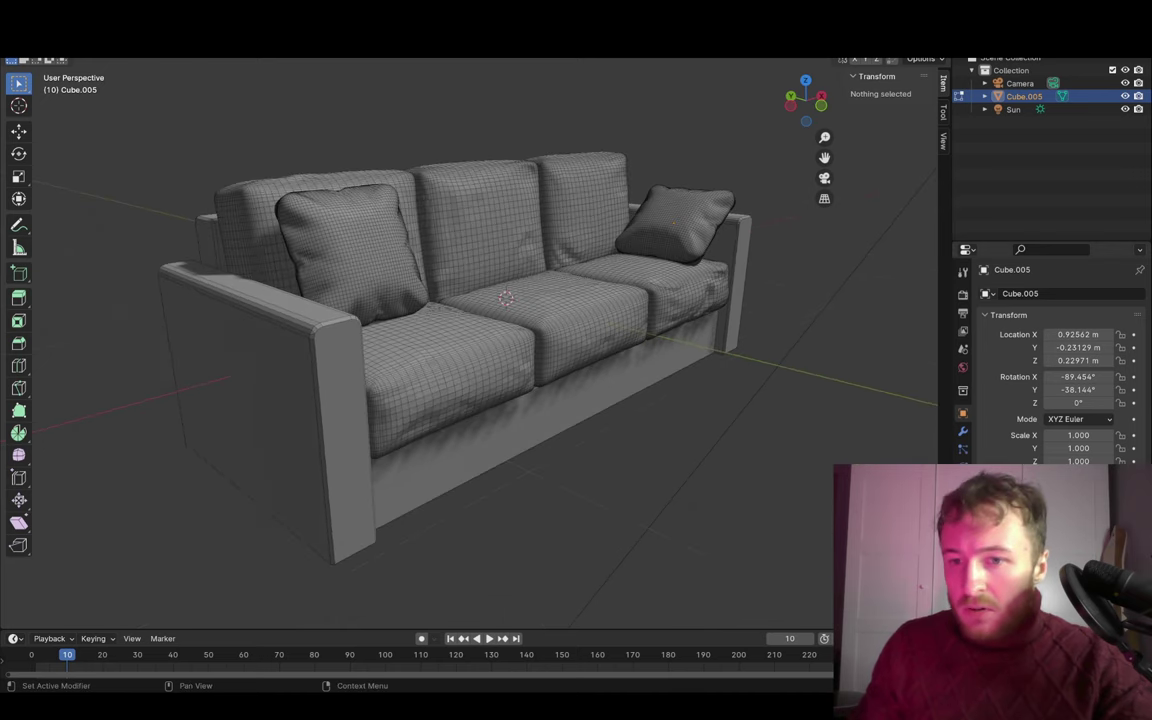
- Switch to the UV Editing workspace with the sofa's material settings shown
left_click(963, 367)
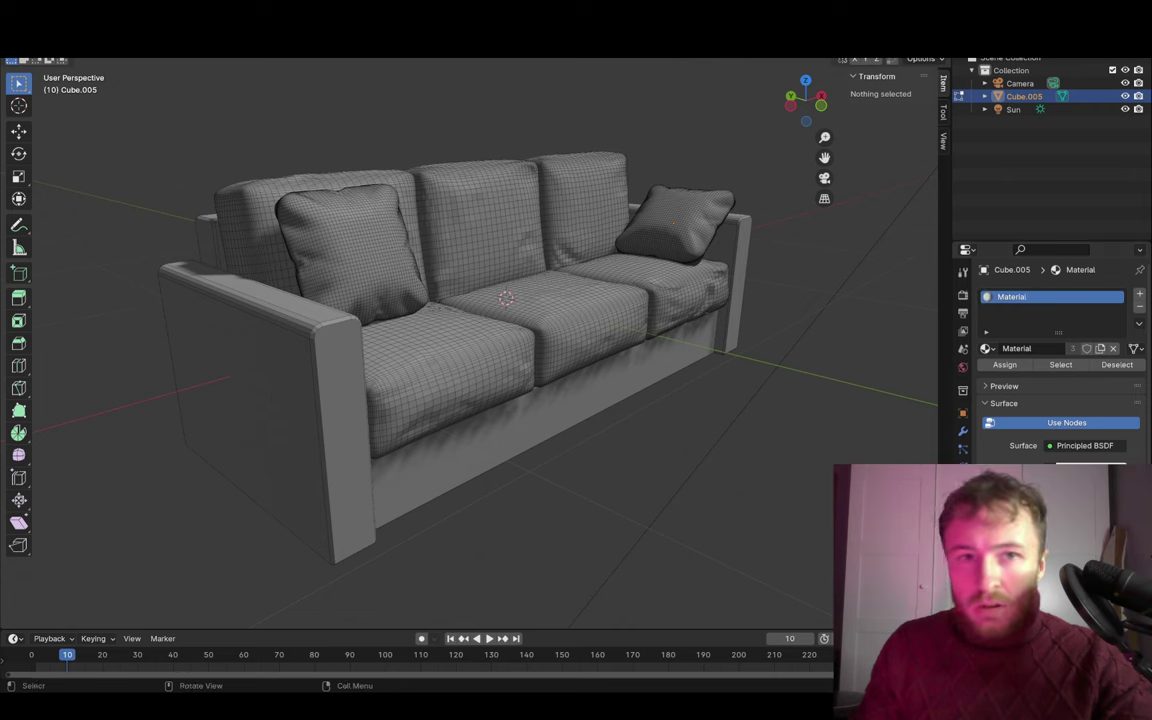
left_click(418, 58)
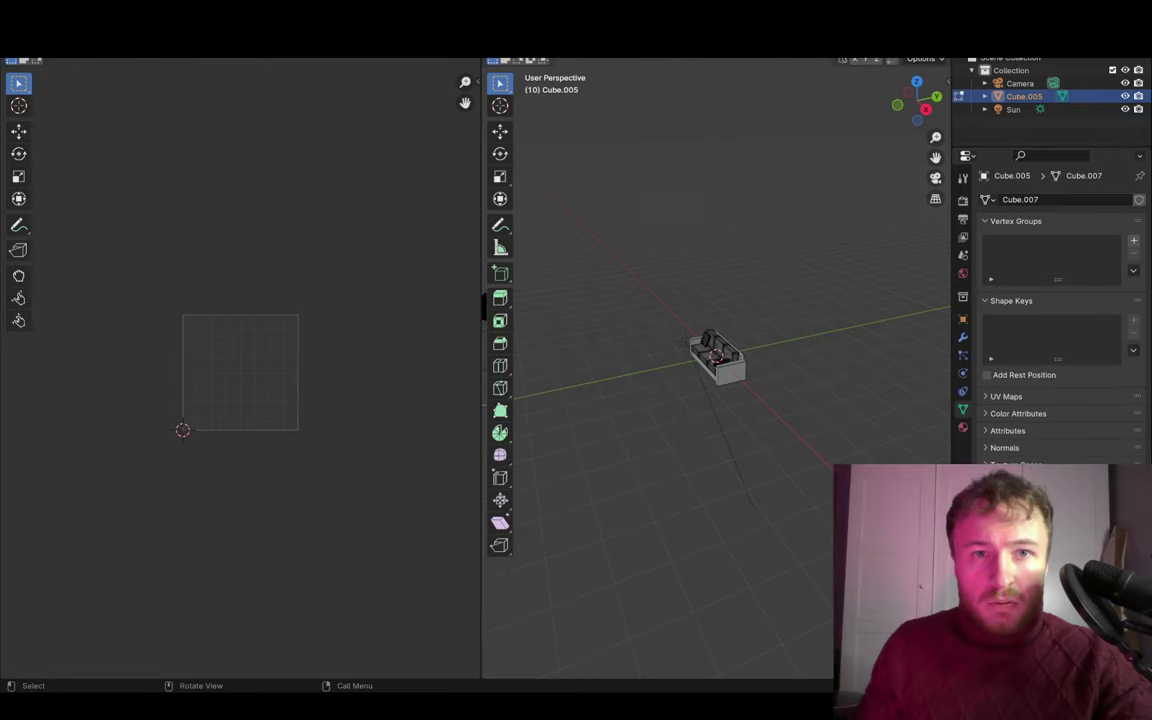
middle_click_drag(700, 360, 810, 314)
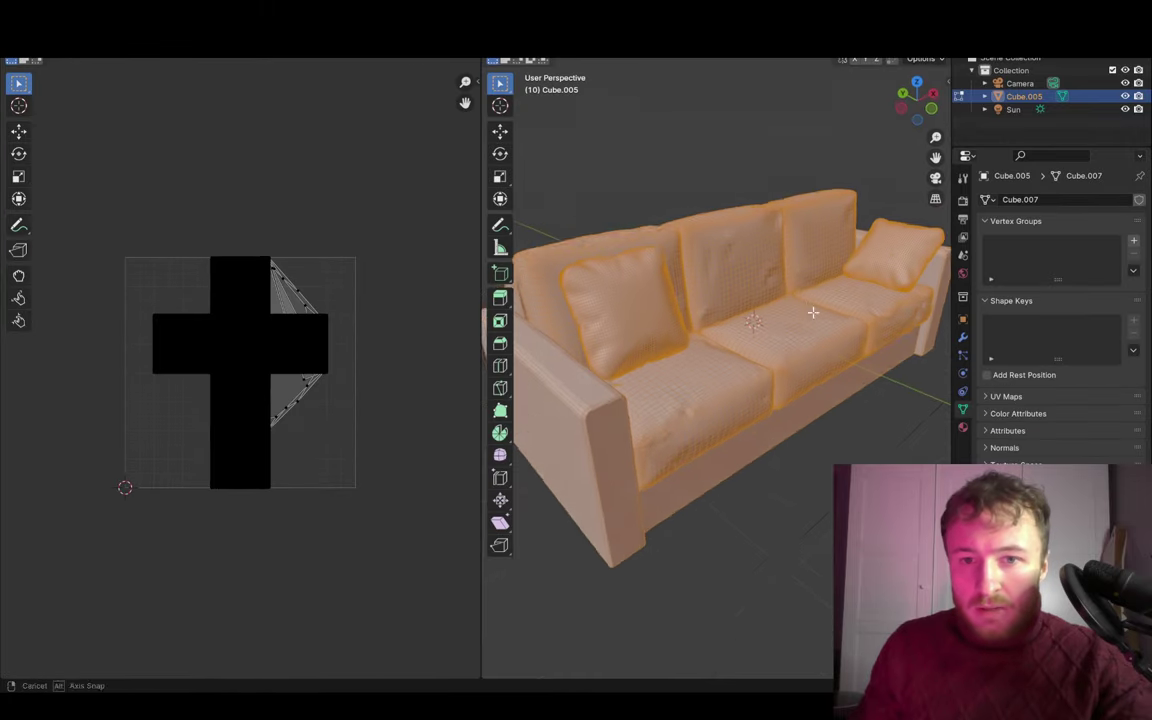
left_click(963, 426)
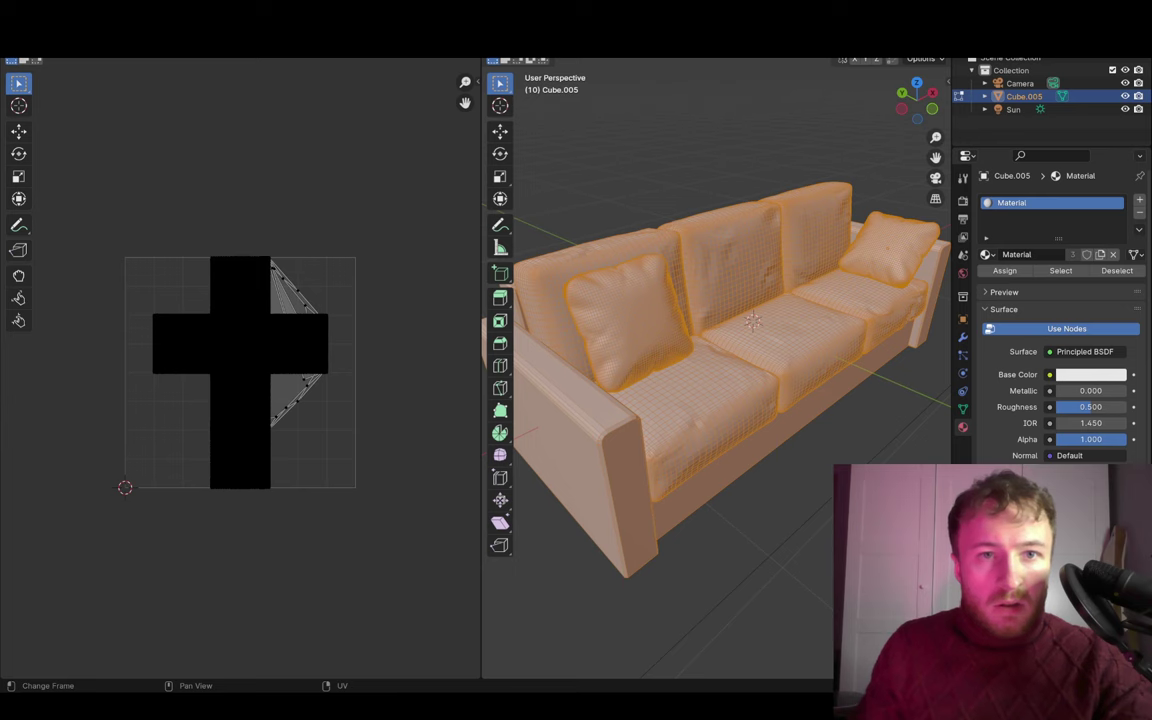
- Create a new UV Grid image named 'grid' at 2048 × 2048
key("alt+n")
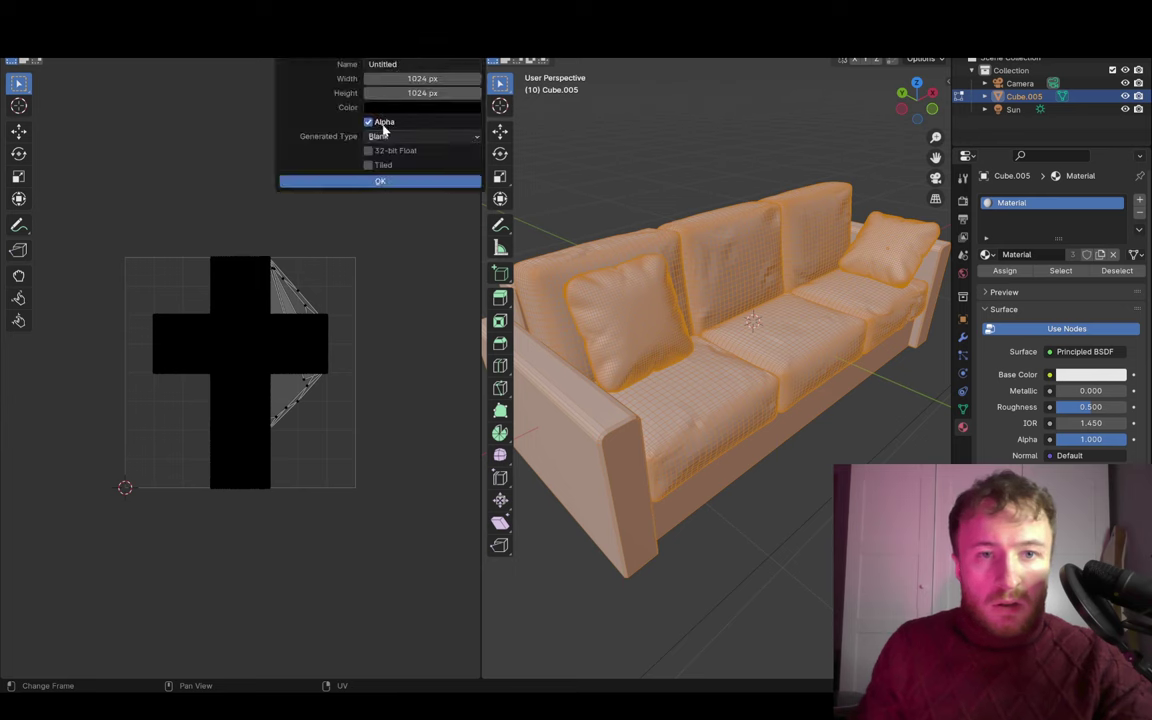
left_click(387, 137)
left_click(385, 165)
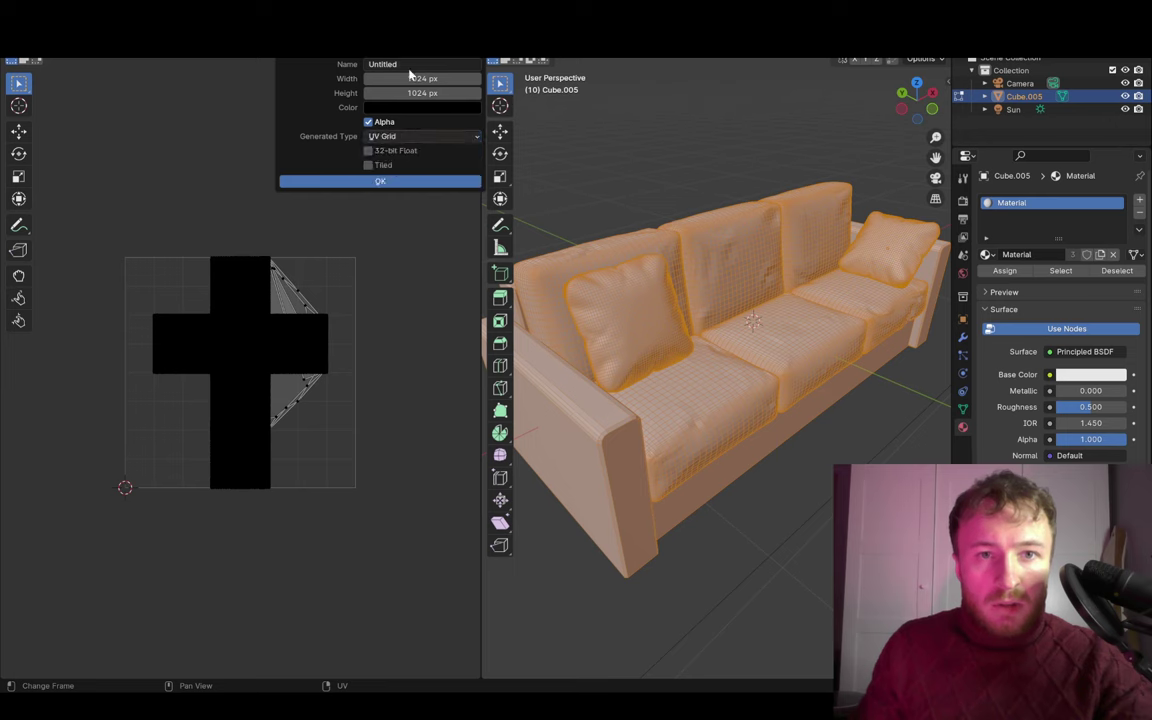
key("BackSpace")
type("grid")
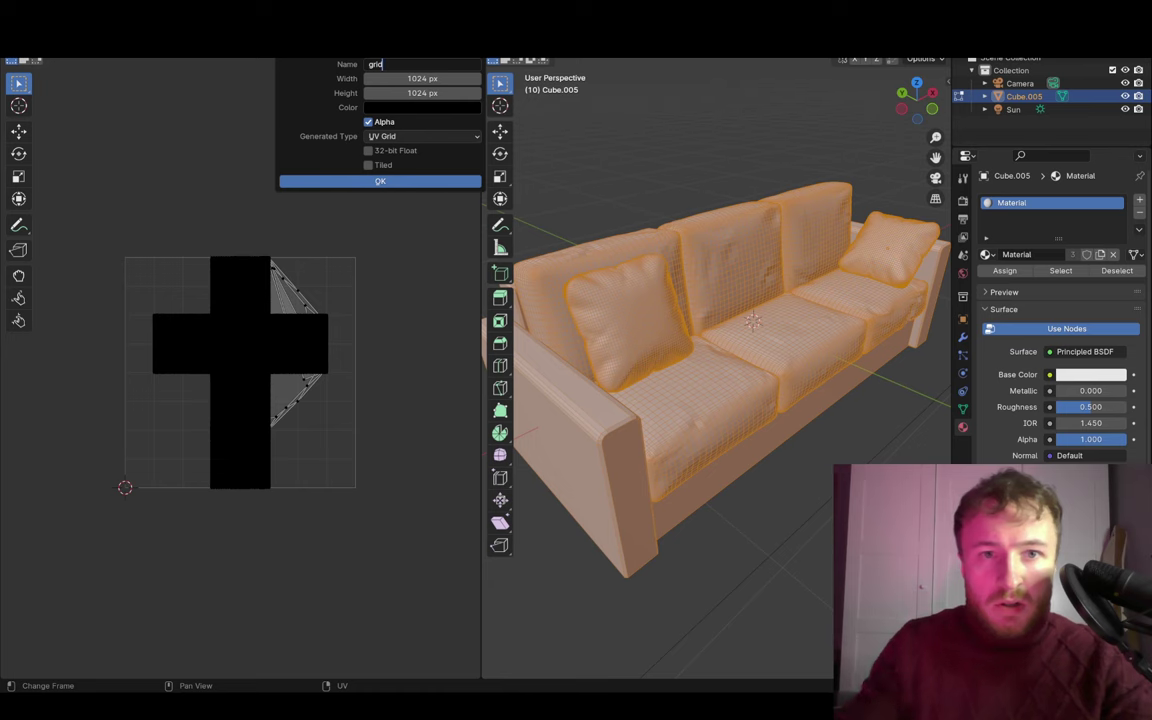
key("Return")
left_click(422, 78)
type("25")
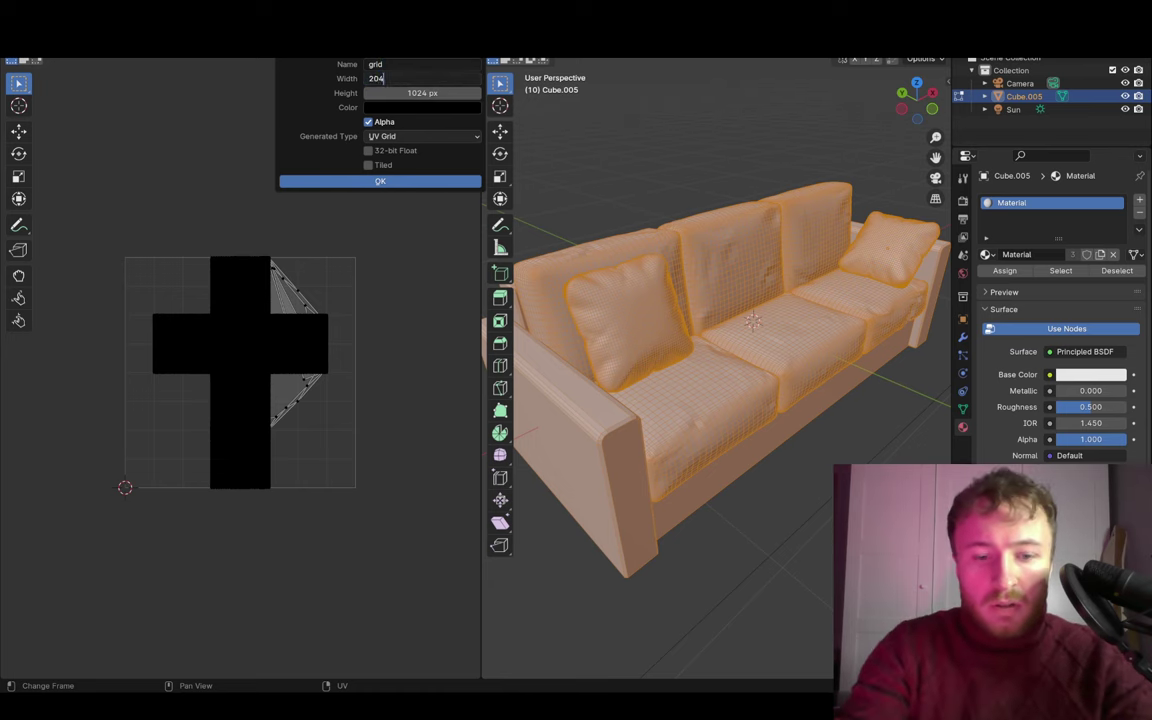
key("Tab")
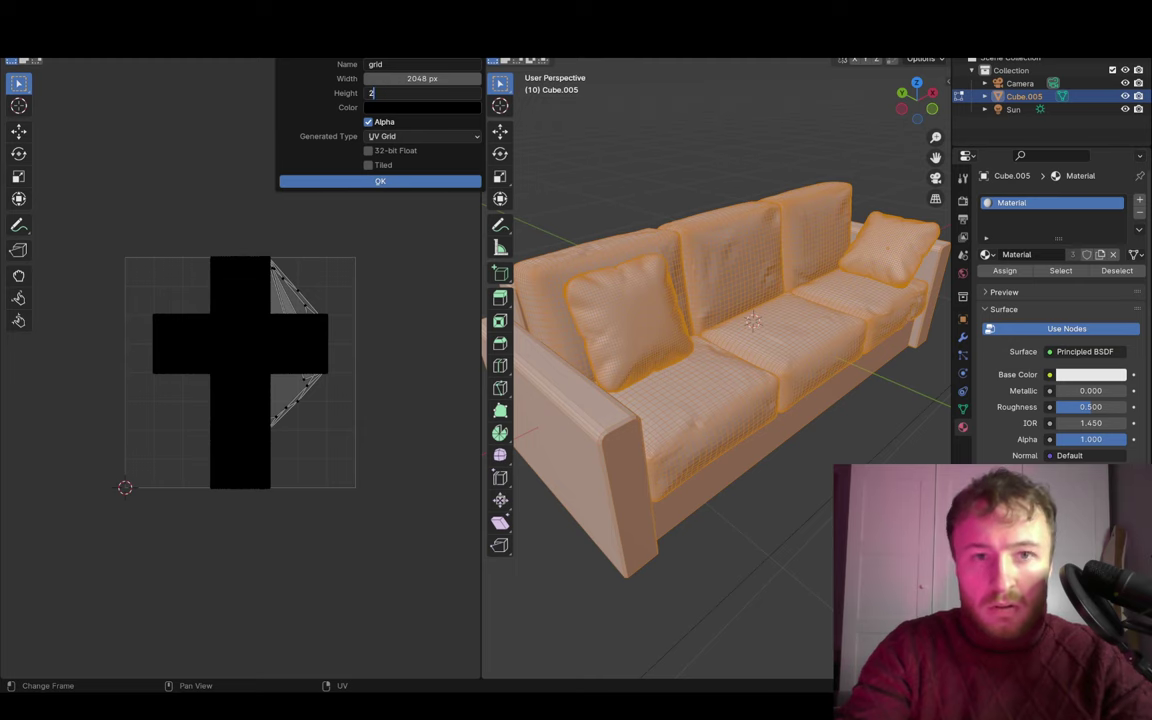
type("048")
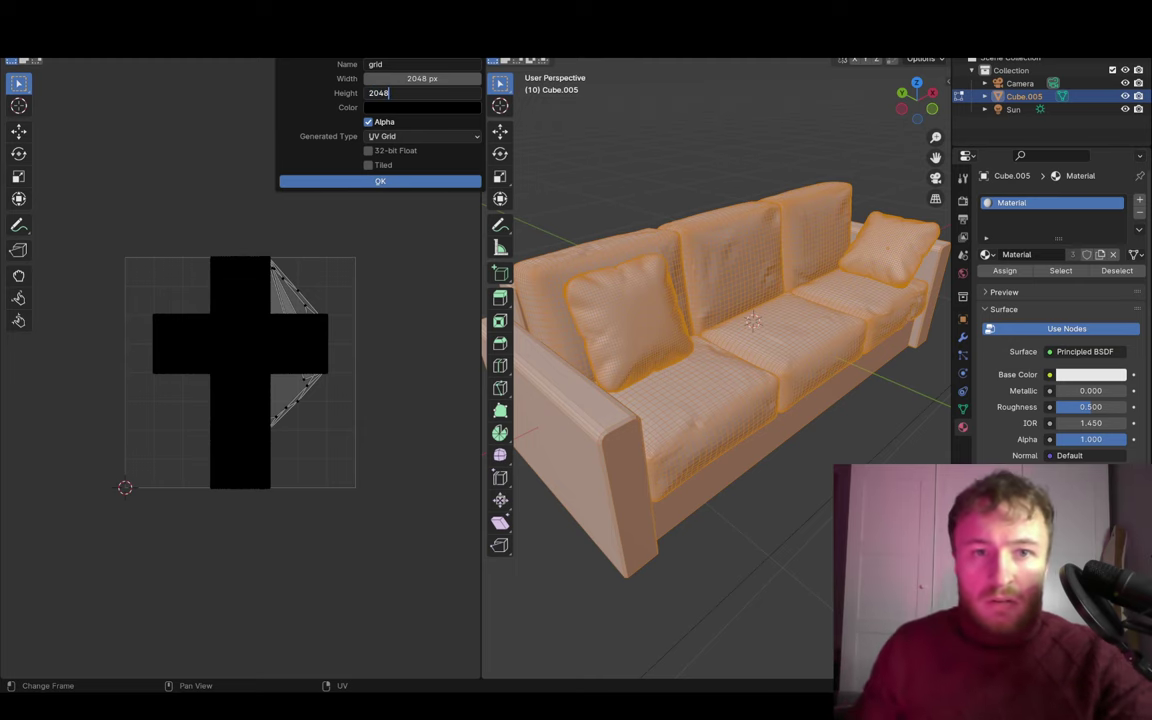
left_click(390, 182)
- Plug an Image Texture using 'grid' into the sofa material's Base Color, then view it in Object Mode
middle_click_drag(700, 350, 760, 330)
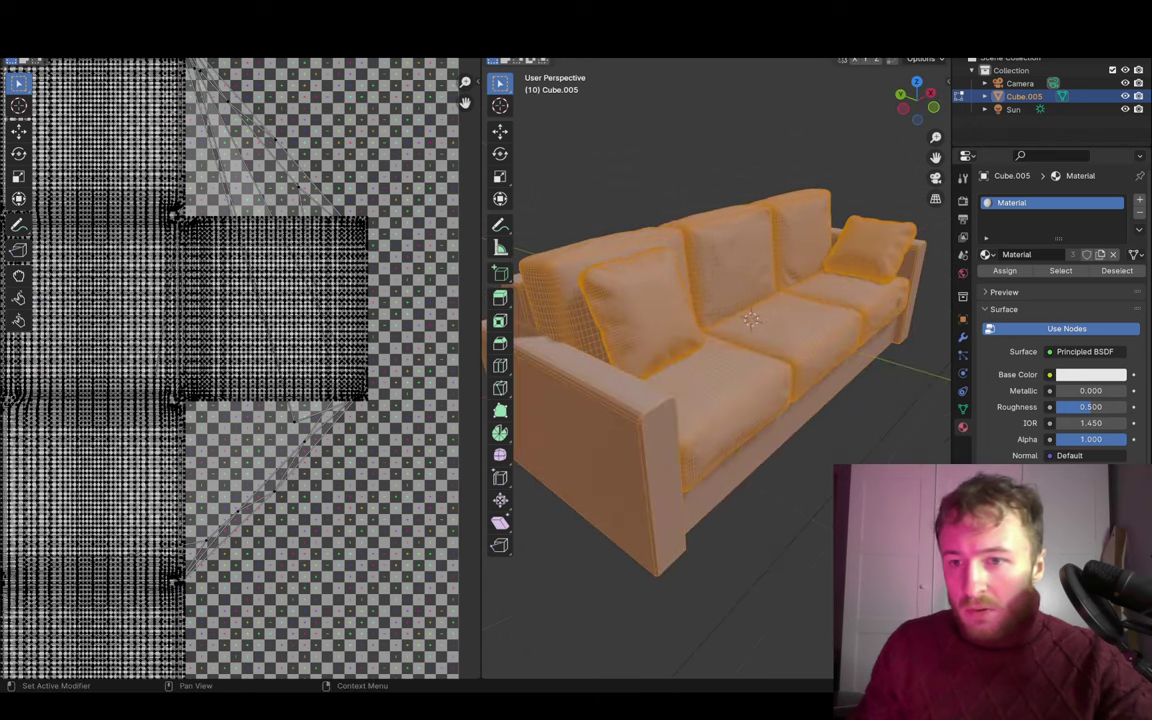
left_click(1049, 375)
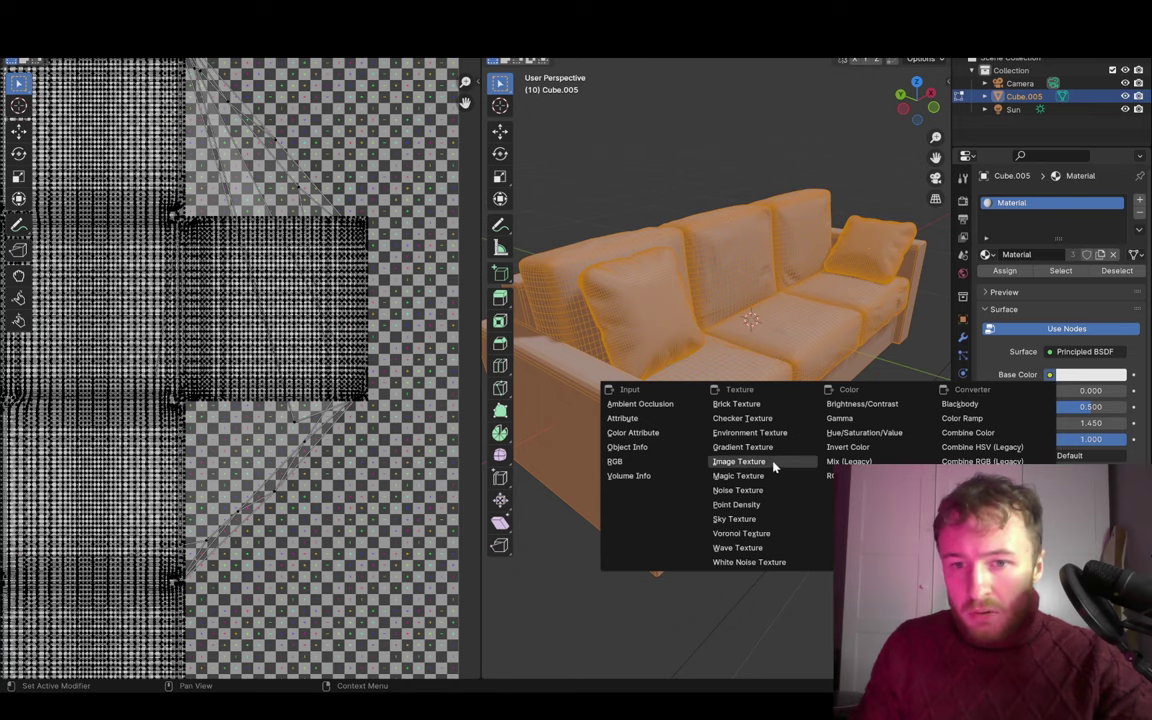
left_click(740, 461)
left_click(992, 391)
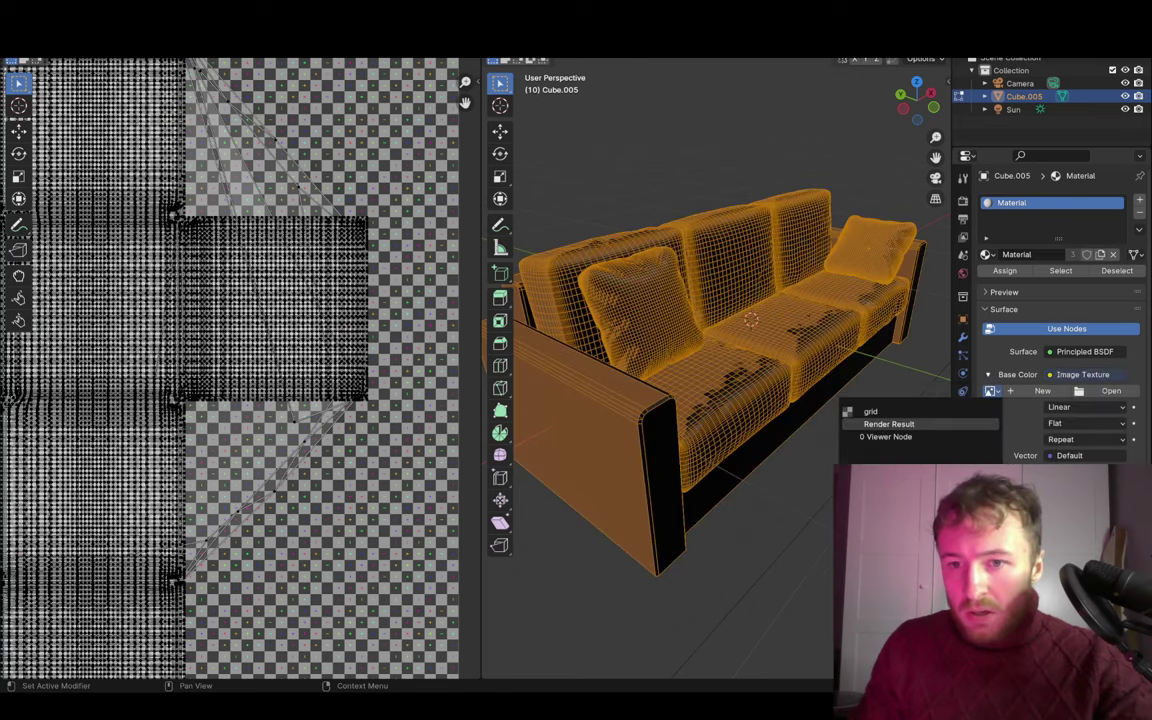
left_click(891, 401)
key("Tab")
mouse_move(766, 352)
middle_mouse_down()
mouse_move(617, 400)
mouse_move(767, 494)
mouse_move(823, 380)
middle_mouse_up()
scroll(795, 386, "down", 5)
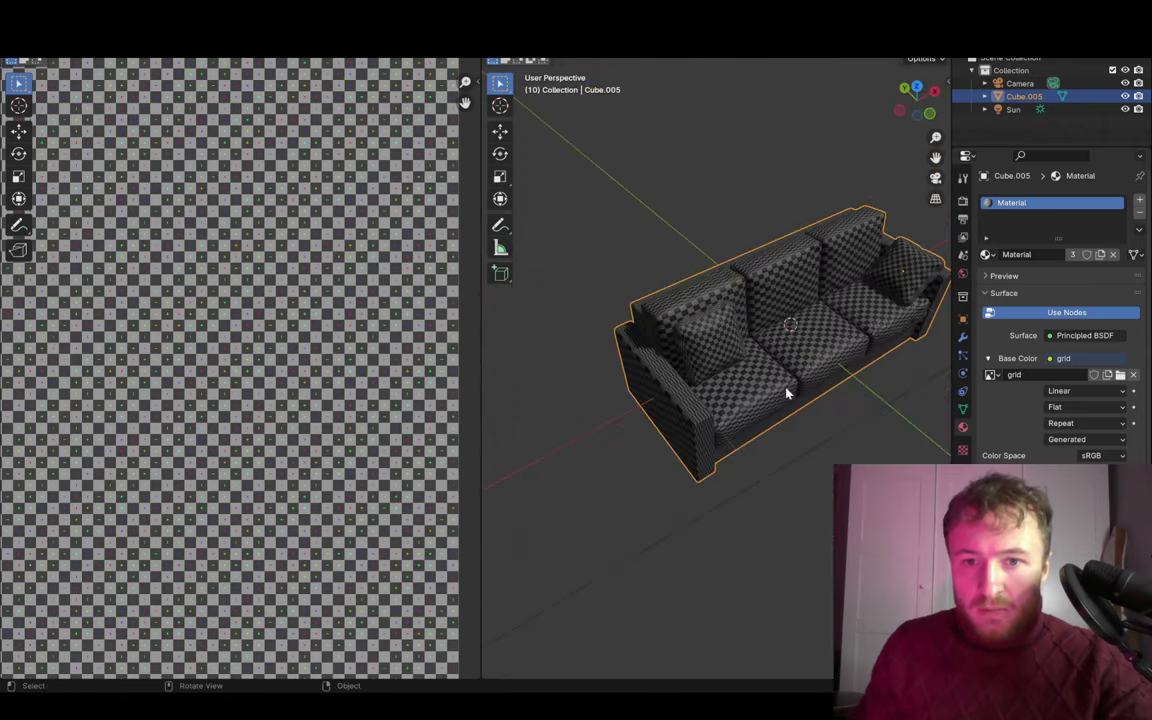
scroll(852, 348, "up", 4)
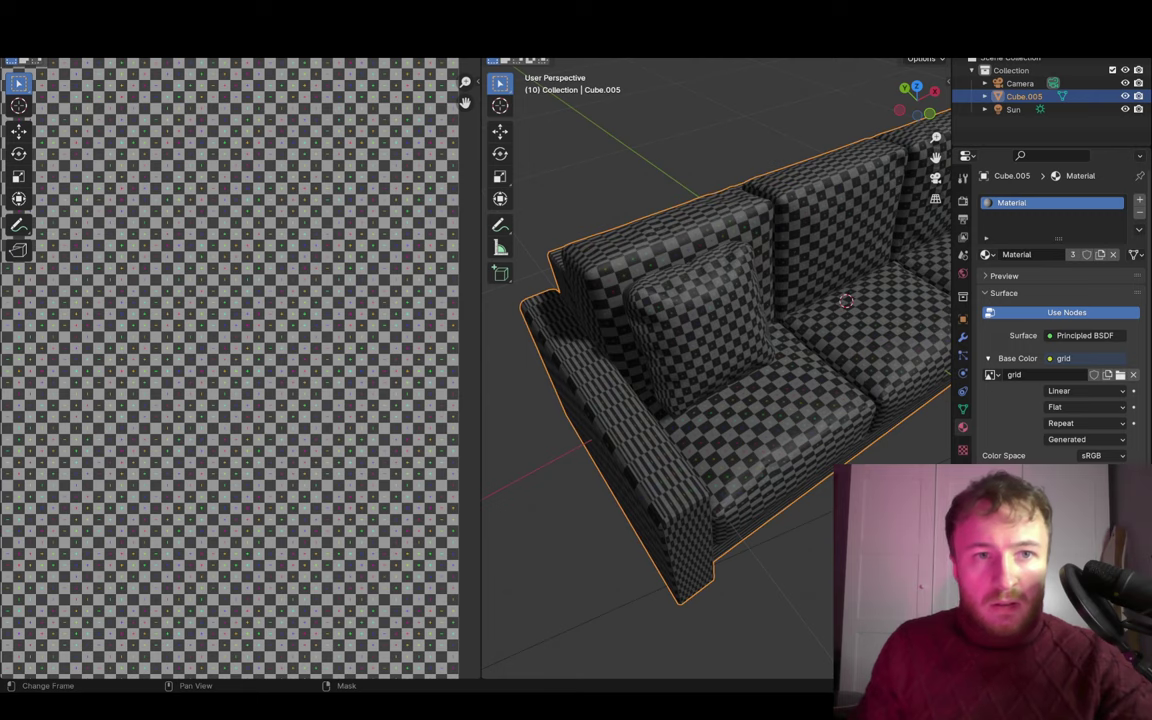
- Isolate the left armrest in Edit Mode, hiding the rest of the sofa
left_click(215, 45)
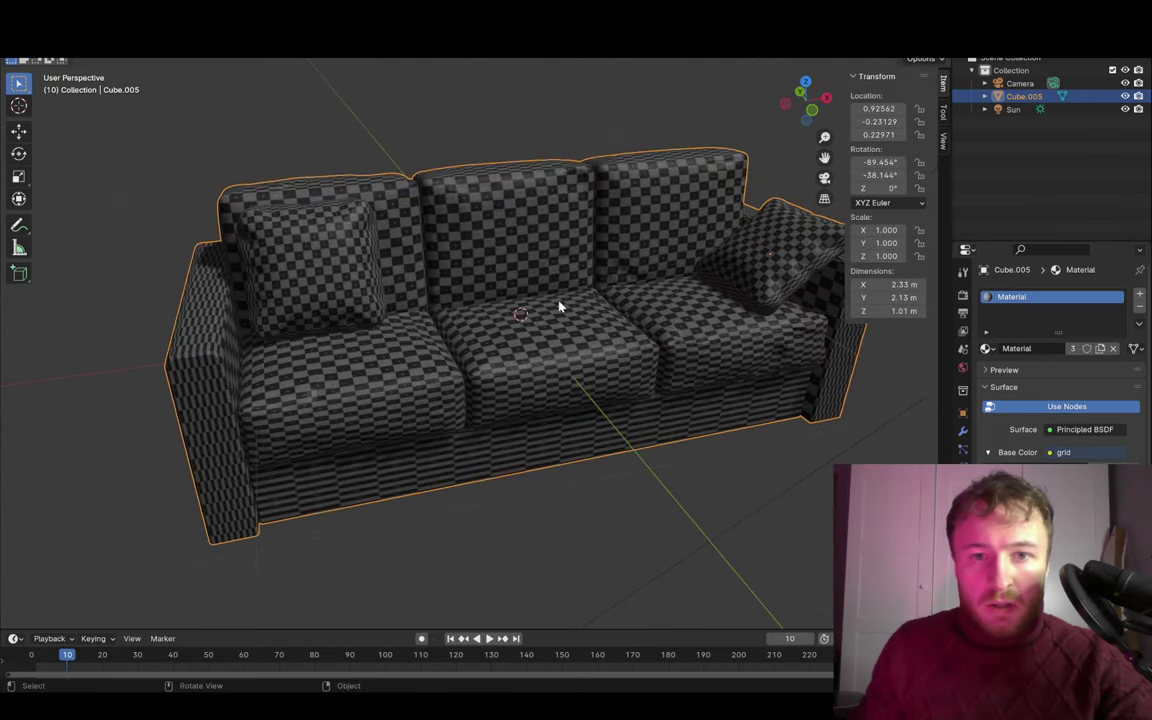
middle_click_drag(643, 247, 419, 432)
key("Tab")
key("l")
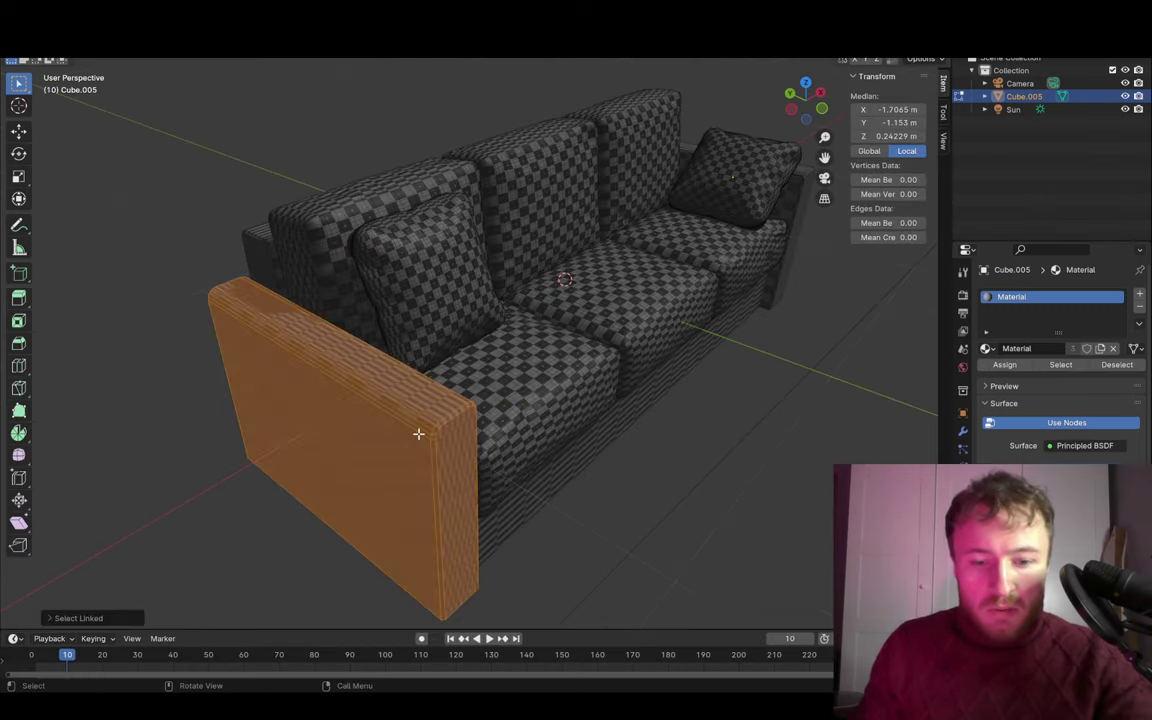
key("ctrl+h")
key("alt+h")
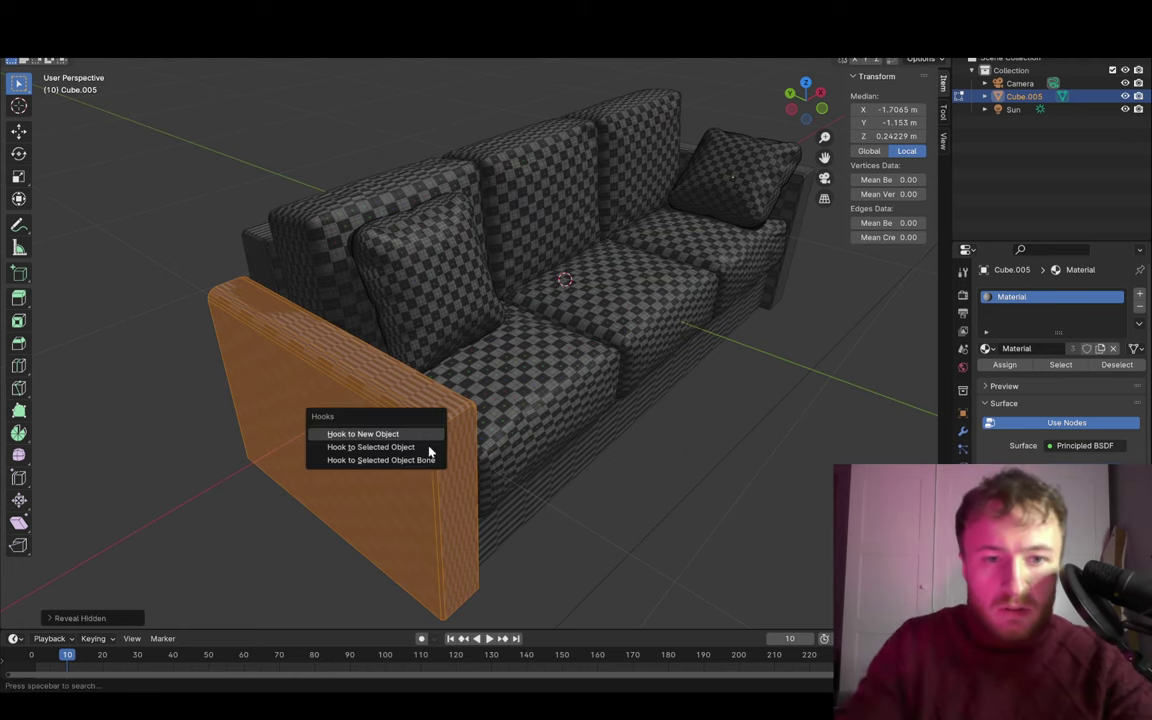
key("shift+h")
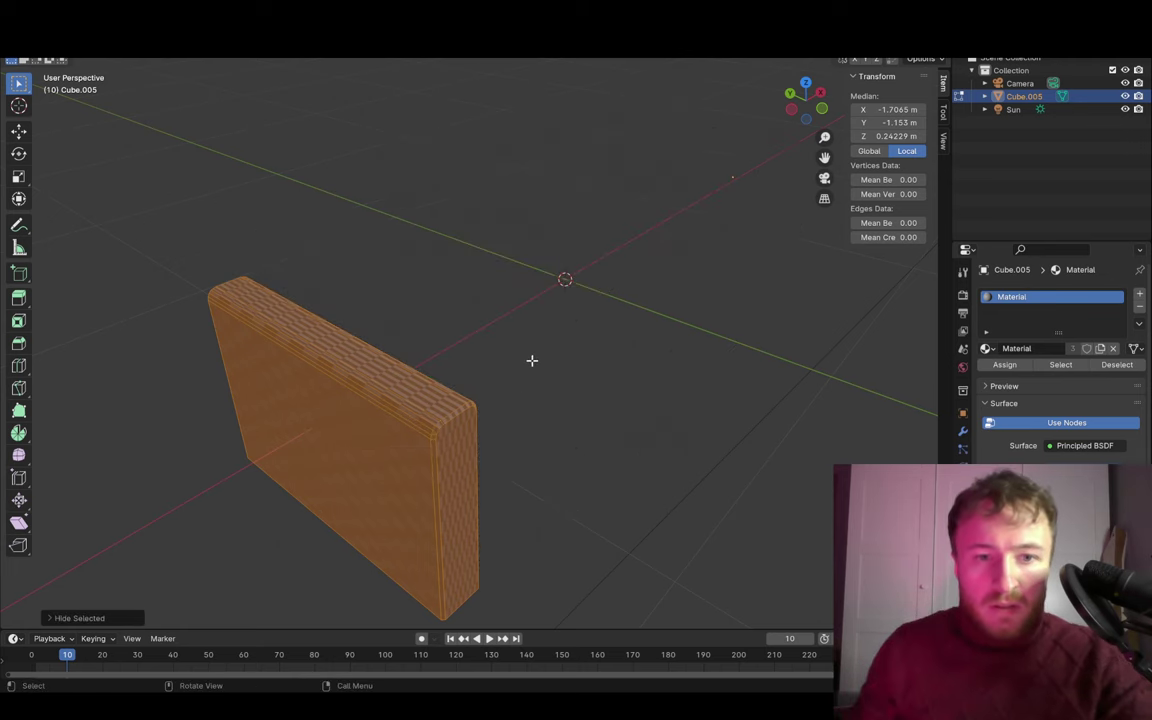
key("alt+a")
mouse_move(542, 357)
middle_mouse_down()
mouse_move(542, 288)
mouse_move(591, 290)
mouse_move(507, 285)
middle_mouse_up()
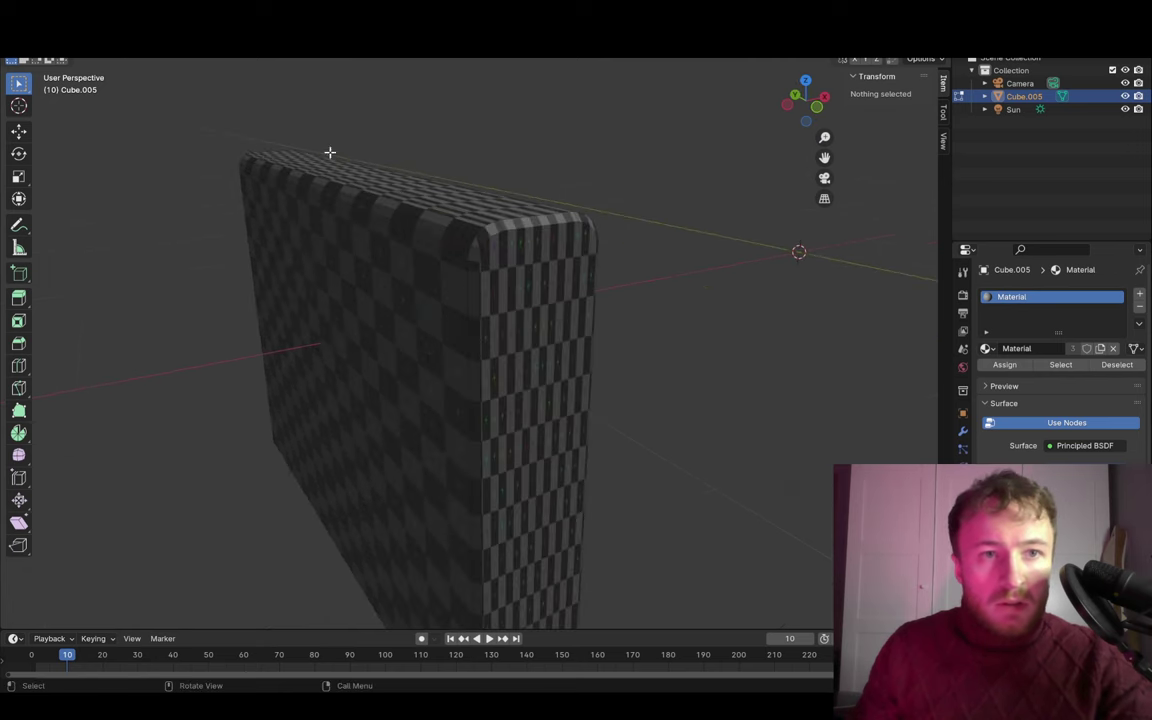
- Mark both rounded edge loops of the left armrest as UV seams
left_click(470, 300, "alt")
mouse_move(681, 334)
middle_mouse_down()
mouse_move(699, 316)
mouse_move(441, 305)
mouse_move(465, 293)
mouse_move(522, 211)
middle_mouse_up()
left_click(522, 211, "alt")
mouse_move(622, 221)
middle_mouse_down()
mouse_move(634, 344)
mouse_move(563, 175)
mouse_move(645, 231)
mouse_move(607, 332)
mouse_move(596, 328)
mouse_move(714, 254)
middle_mouse_up()
mouse_move(723, 197)
middle_mouse_down()
mouse_move(651, 401)
mouse_move(602, 350)
mouse_move(682, 238)
middle_mouse_up()
key("ctrl+e")
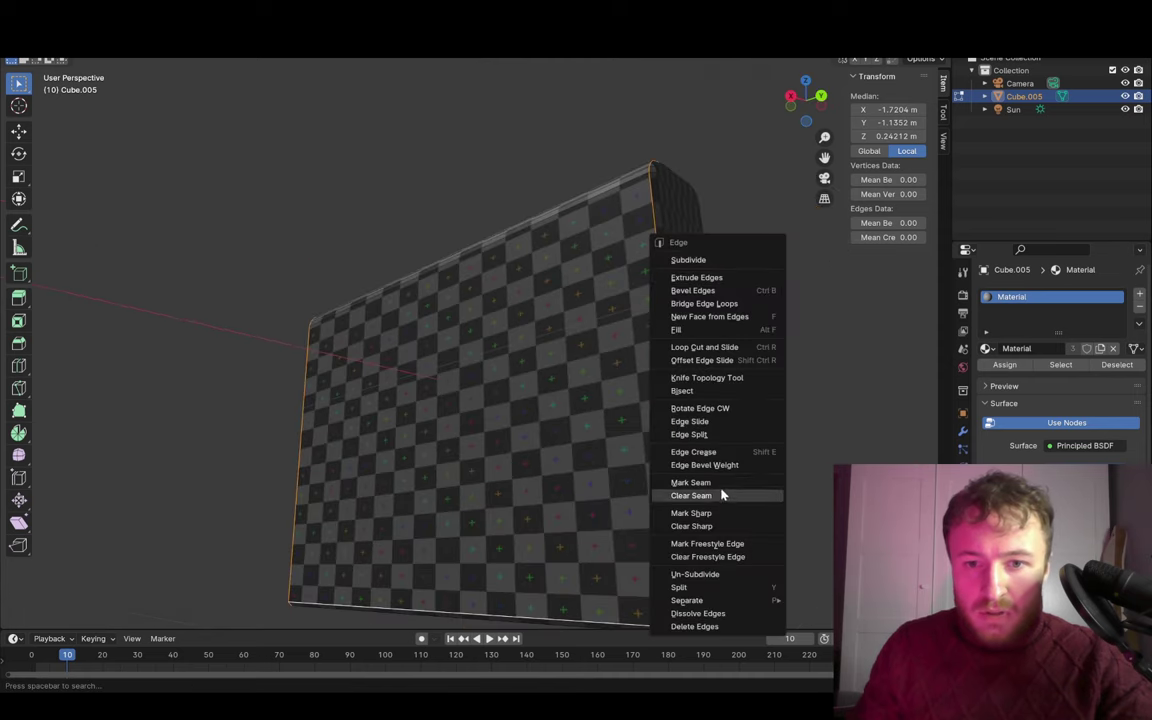
left_click(722, 487)
- Hide the finished left armrest, then reveal and deselect the whole sofa
mouse_move(532, 363)
middle_mouse_down()
mouse_move(702, 432)
mouse_move(596, 418)
middle_mouse_up()
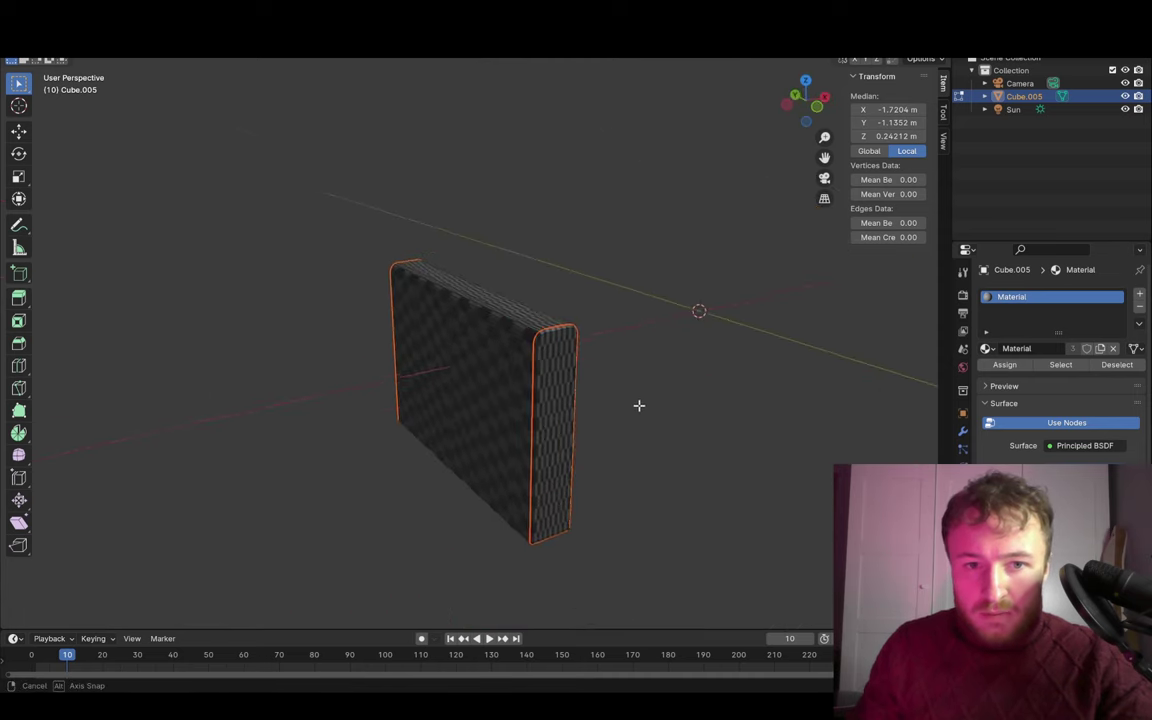
middle_click_drag(638, 405, 834, 62)
left_click(843, 59)
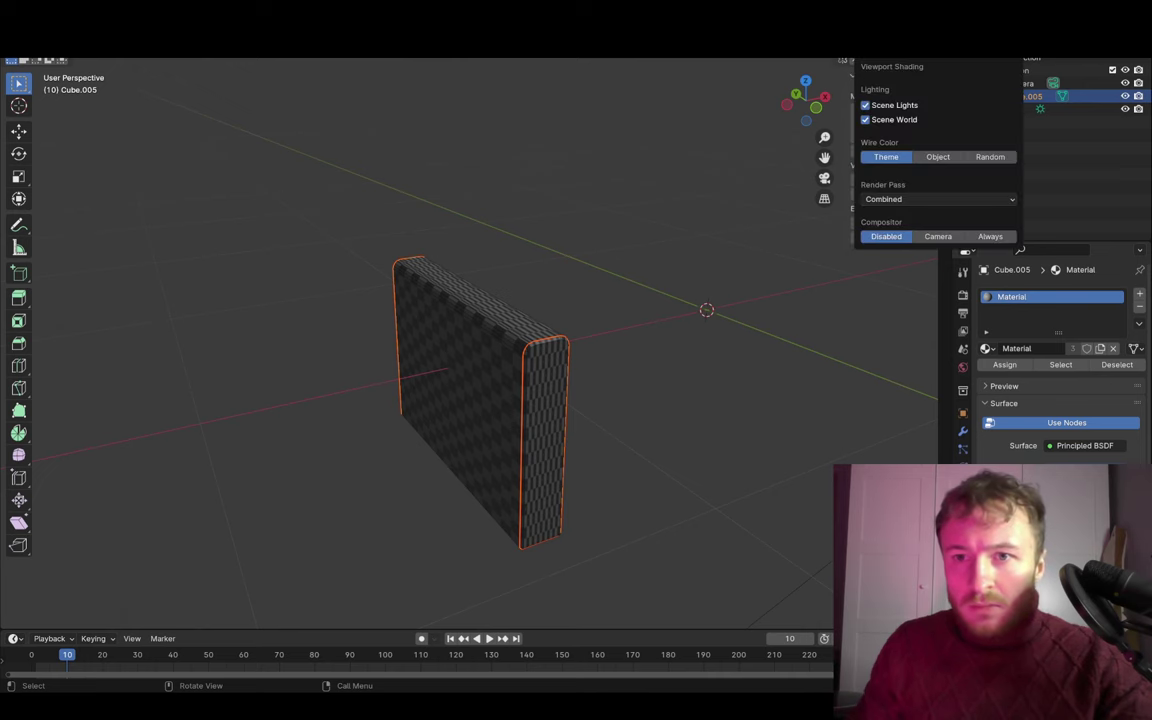
middle_click_drag(707, 242, 531, 254)
key("h")
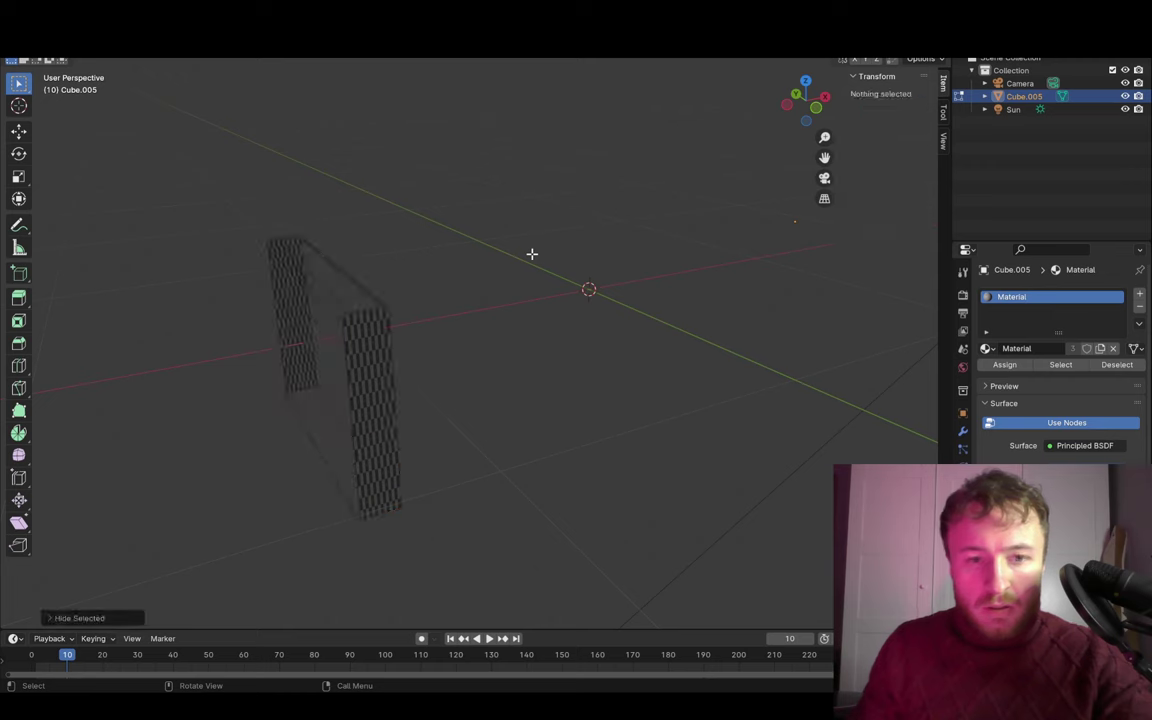
key("alt+h")
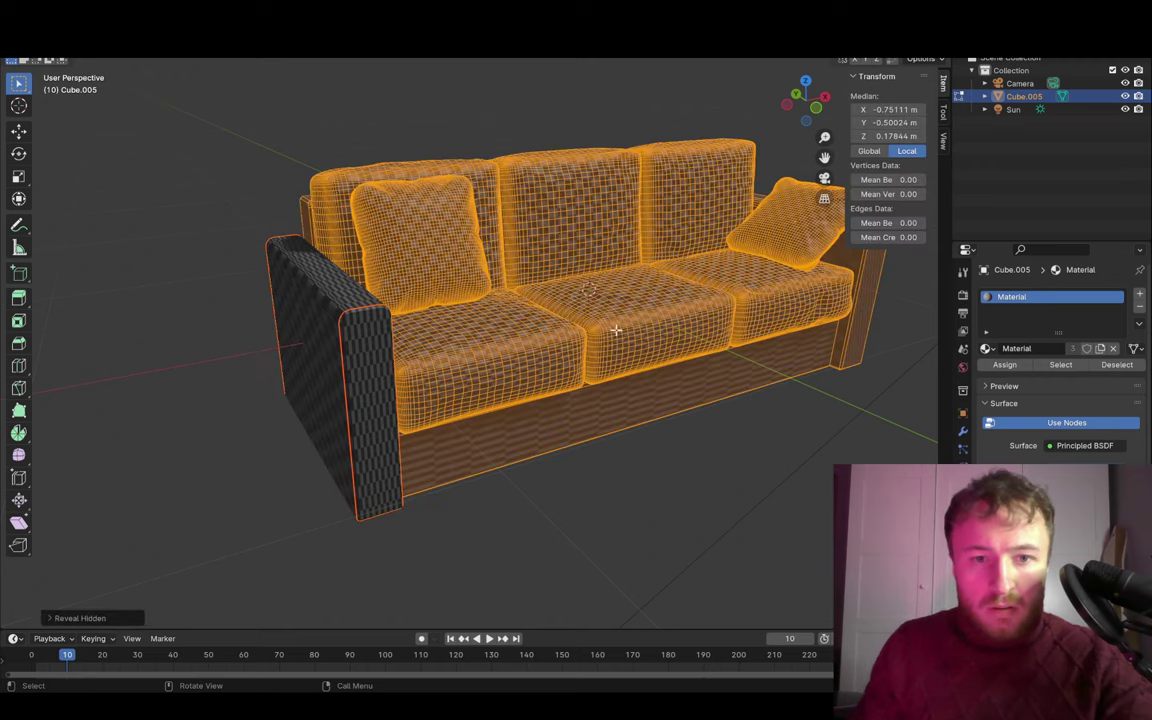
key("alt+a")
mouse_move(777, 447)
middle_mouse_down()
mouse_move(733, 417)
mouse_move(783, 413)
mouse_move(674, 380)
middle_mouse_up()
- Briefly isolate the right armrest, then reveal the sofa and reframe the view
key("l")
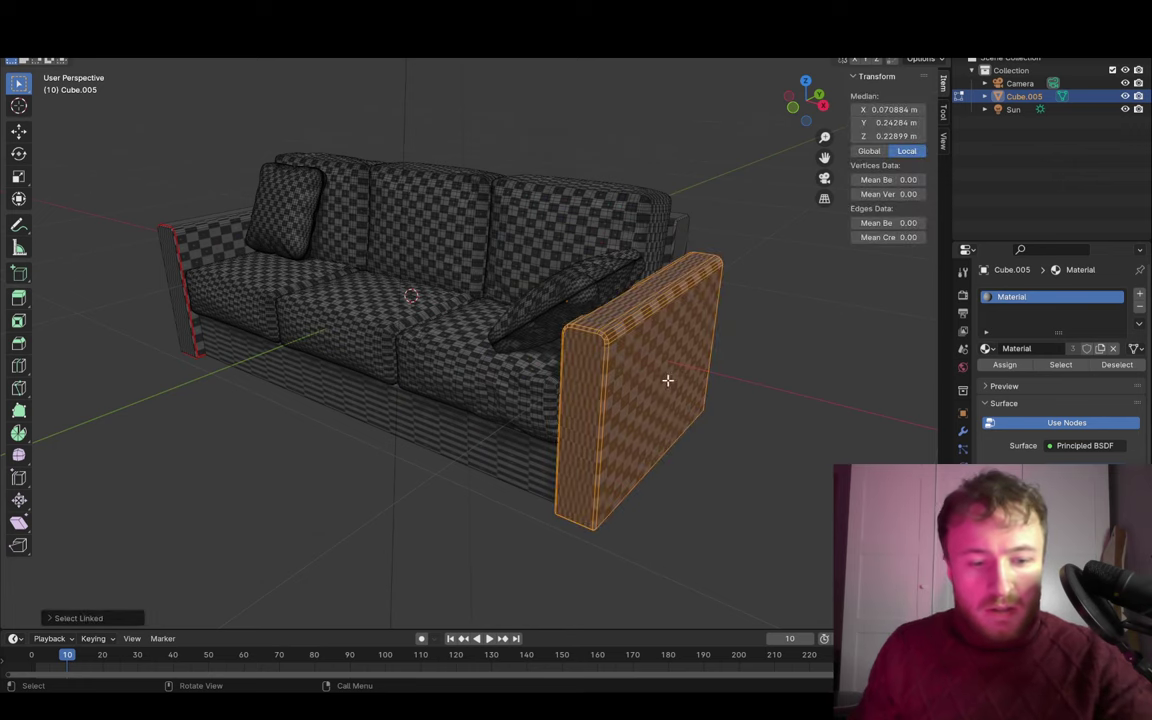
key("shift+h")
mouse_move(571, 386)
middle_mouse_down()
mouse_move(571, 404)
mouse_move(663, 372)
mouse_move(589, 363)
mouse_move(584, 342)
mouse_move(471, 306)
middle_mouse_up()
key("alt+a")
scroll(663, 372, "up", 3)
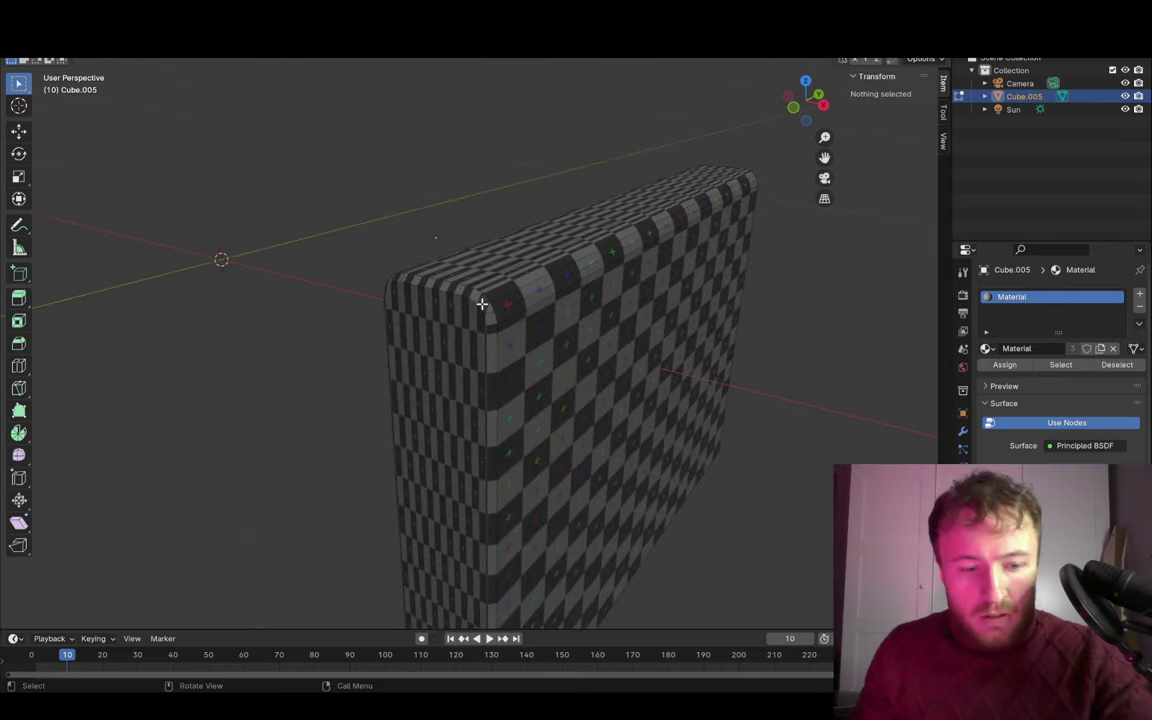
key("alt+h")
middle_click_drag(445, 324, 151, 244)
scroll(151, 244, "up", 3)
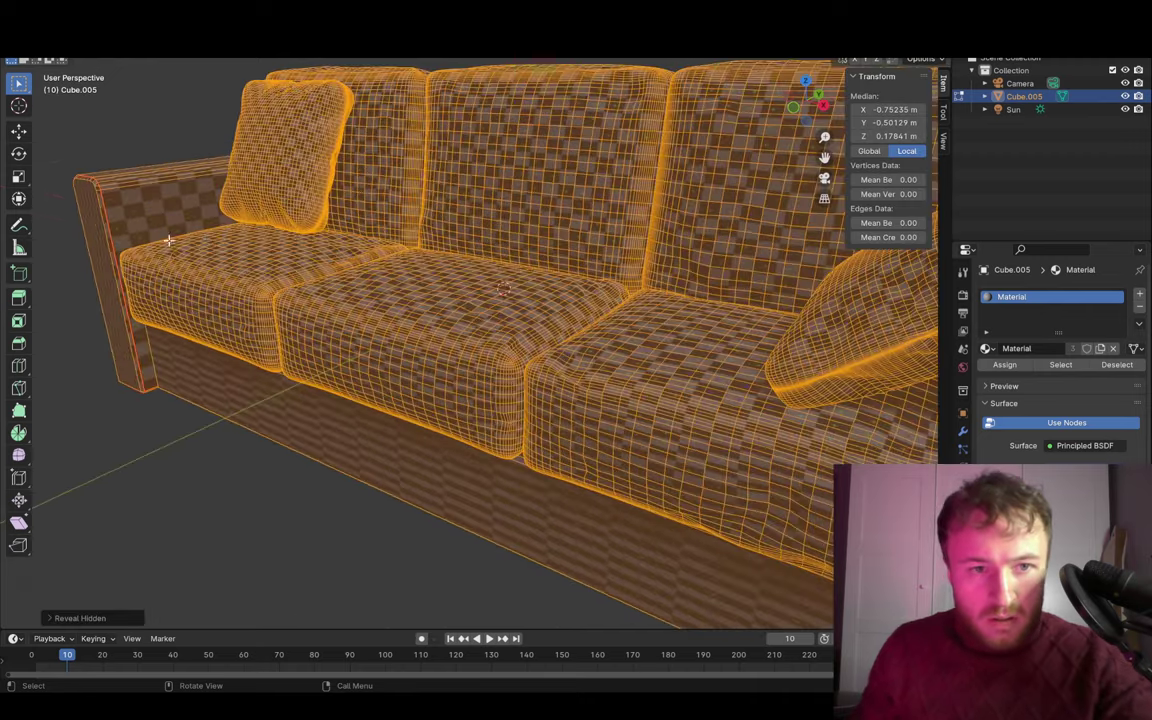
scroll(126, 199, "down", 4)
mouse_move(560, 300)
middle_mouse_down()
mouse_move(746, 334)
mouse_move(566, 355)
mouse_move(468, 276)
middle_mouse_up()
- Select the right armrest, frame it, and mark its edges as seams
key("alt+a")
key("l")
key("KP_Decimal")
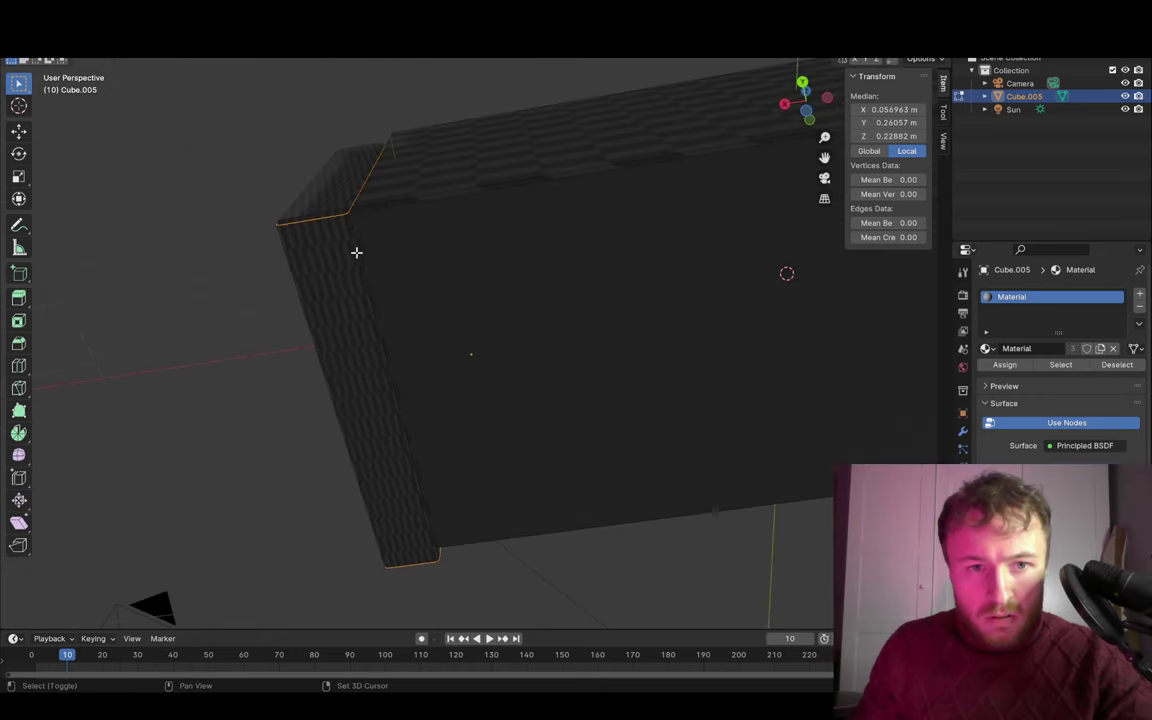
middle_click_drag(356, 252, 761, 393)
scroll(761, 393, "down", 3)
key("ctrl+e")
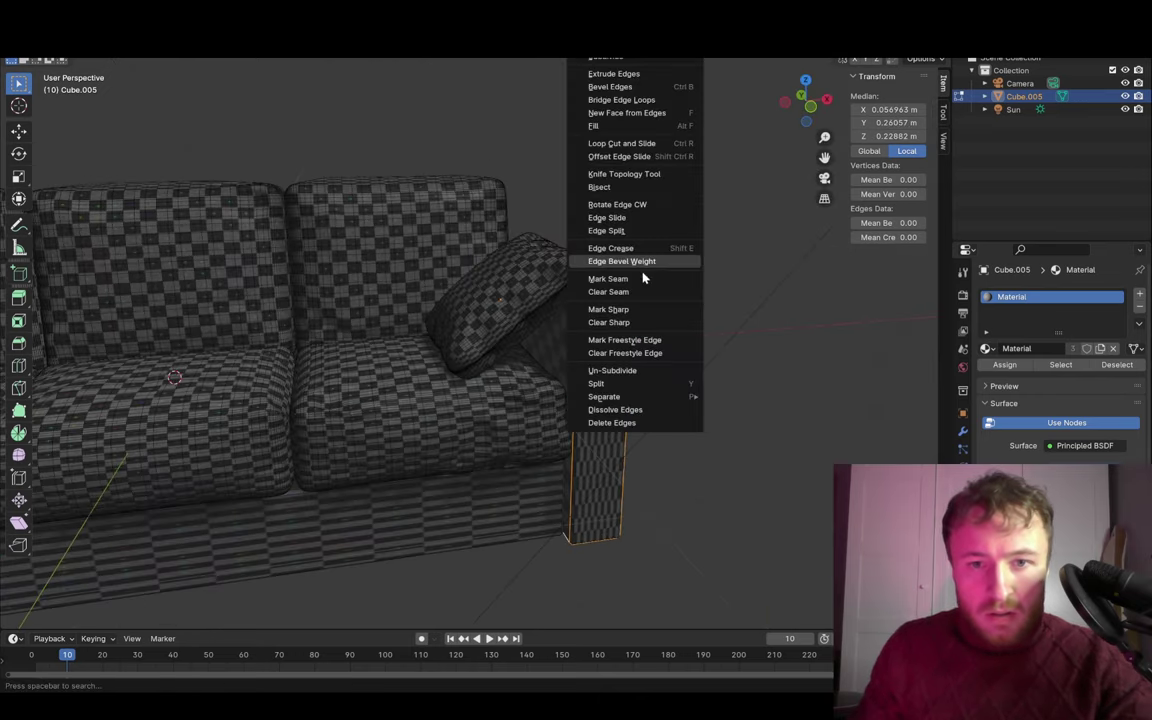
left_click(639, 281)
- Select and frame the sofa base mesh
key("l")
mouse_move(663, 275)
middle_mouse_down()
mouse_move(452, 436)
mouse_move(647, 402)
mouse_move(622, 324)
mouse_move(586, 303)
middle_mouse_up()
key("KP_Decimal")
key("alt+a")
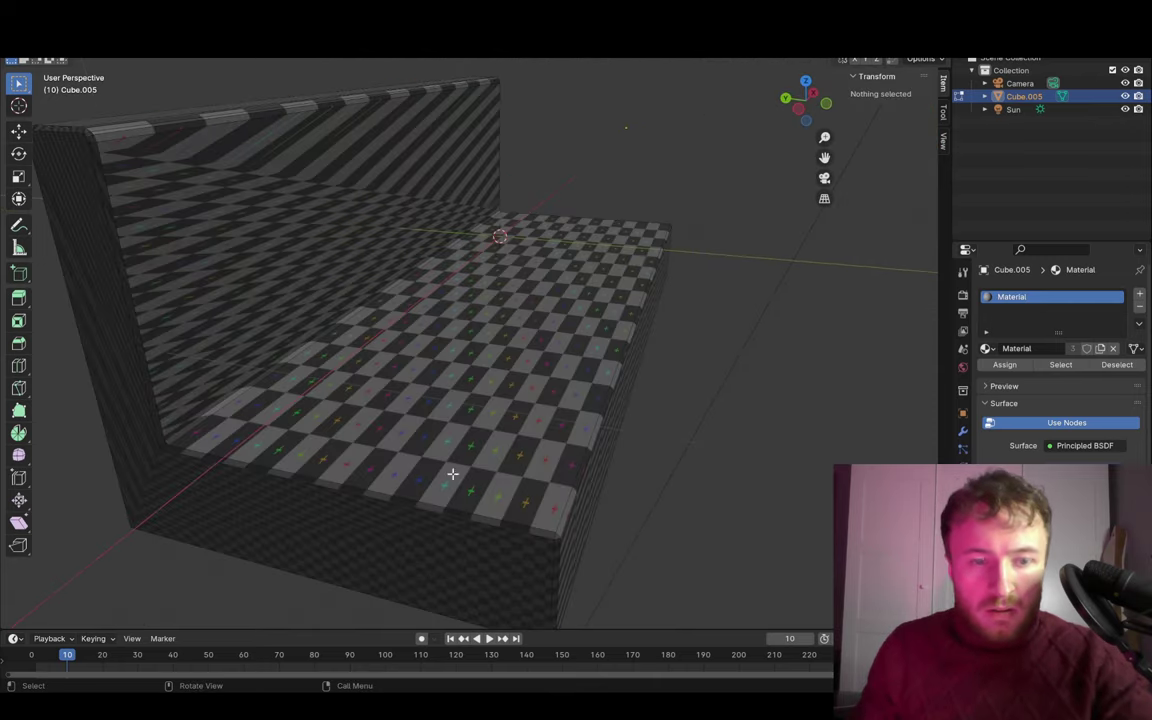
key("a")
- Mark the edge loop around the sofa base rim as a seam
mouse_move(707, 393)
middle_mouse_down()
mouse_move(771, 370)
mouse_move(793, 401)
mouse_move(619, 349)
middle_mouse_up()
left_click(636, 372, "alt")
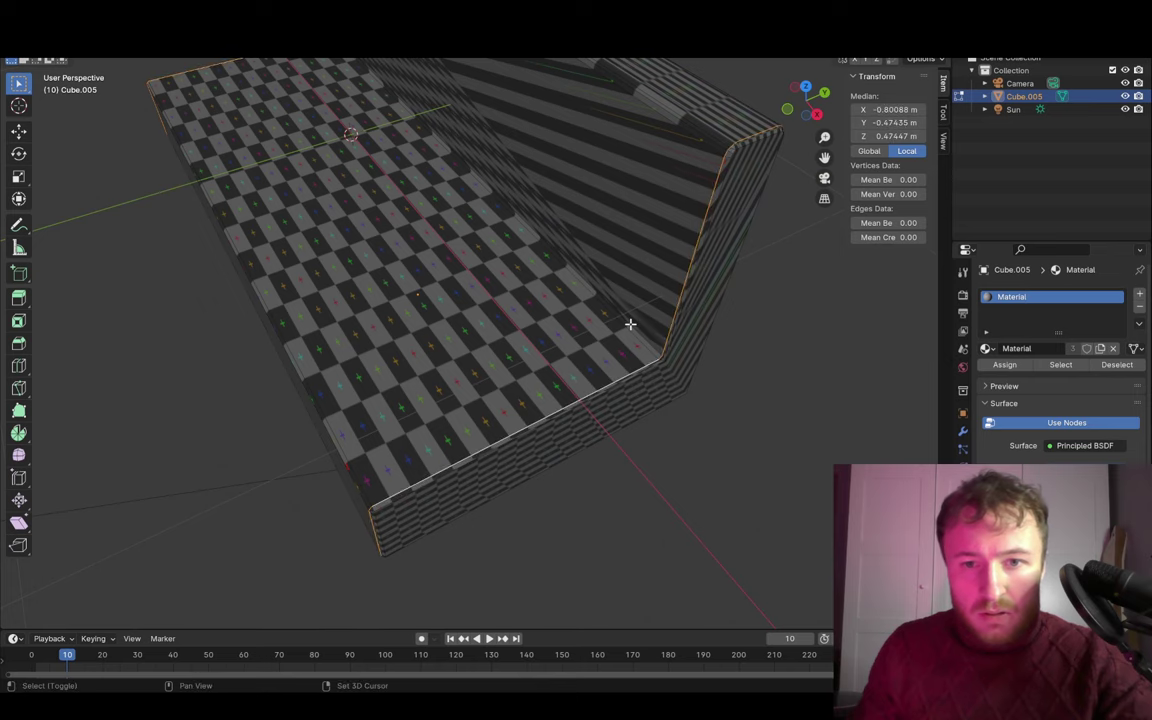
mouse_move(403, 218)
middle_mouse_down()
mouse_move(607, 311)
mouse_move(411, 324)
mouse_move(536, 307)
mouse_move(615, 267)
middle_mouse_up()
right_click(615, 267)
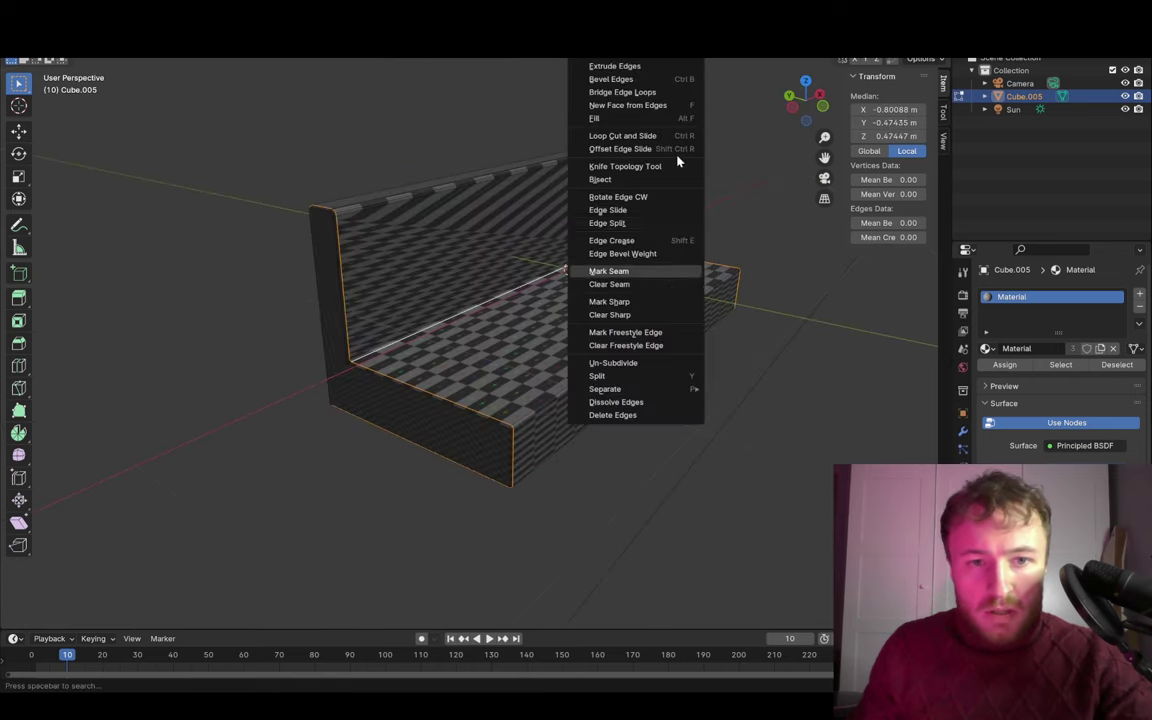
left_click(628, 270)
- Reveal the sofa, then isolate the two throw cushions with L and Shift+H
key("alt+h")
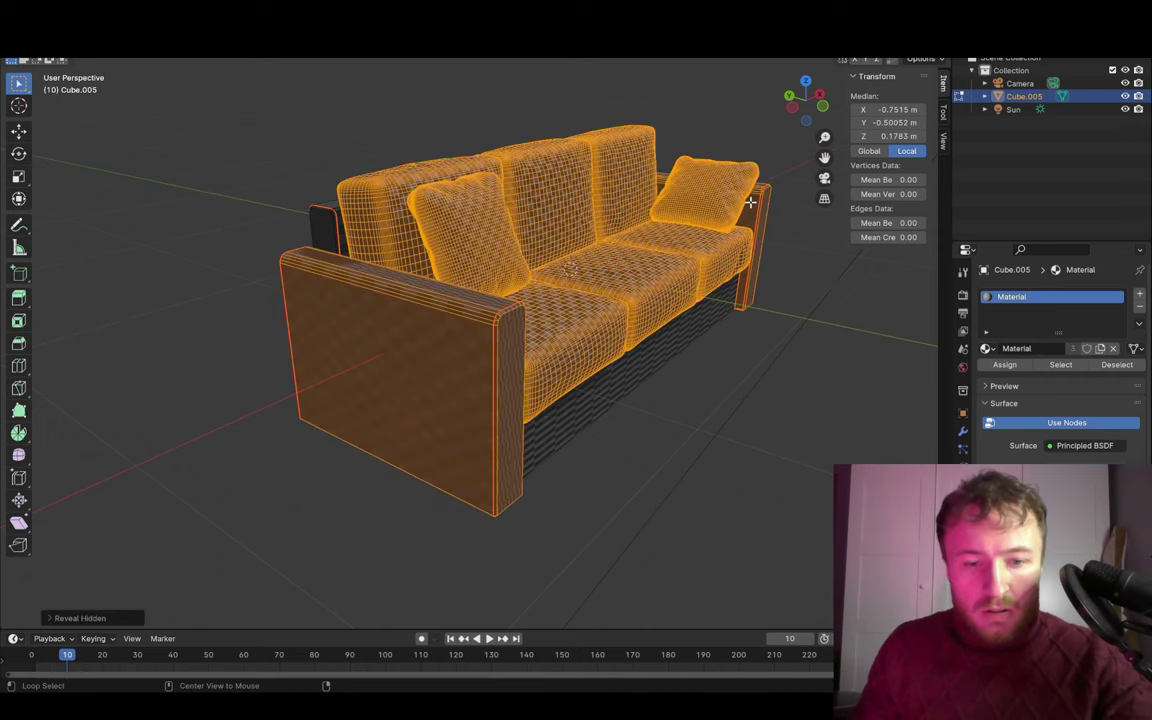
key("alt+a")
mouse_move(799, 326)
middle_mouse_down()
mouse_move(805, 337)
mouse_move(666, 393)
mouse_move(576, 398)
middle_mouse_up()
key("l")
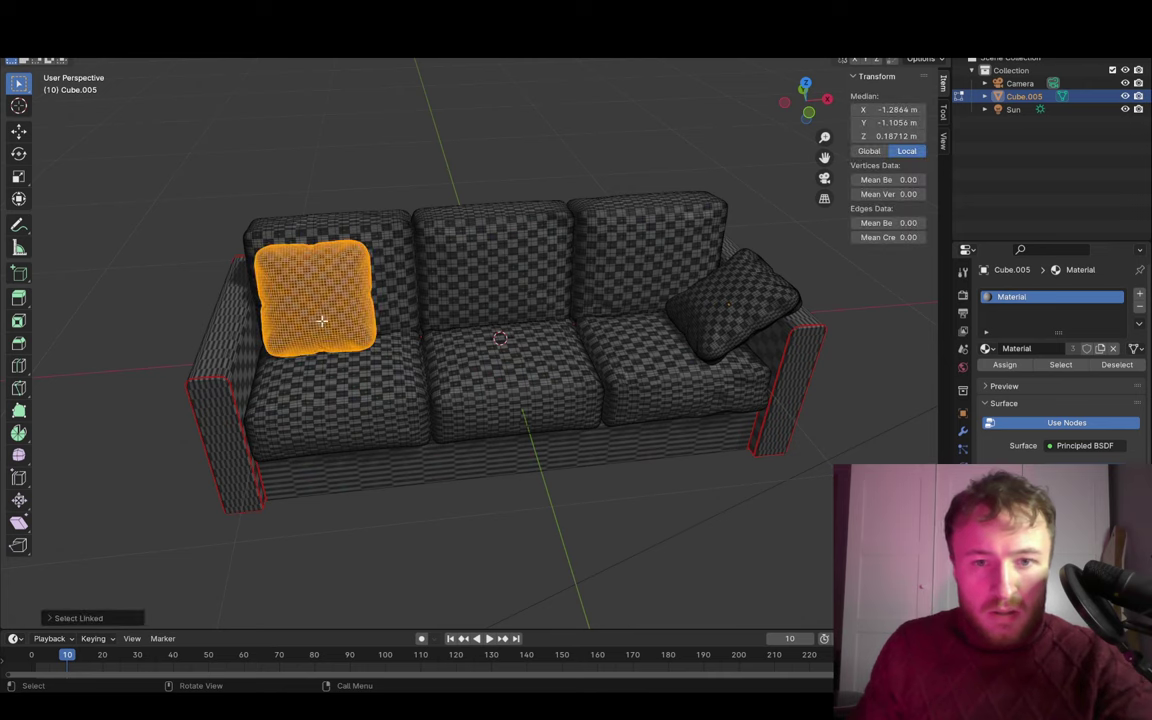
key("l")
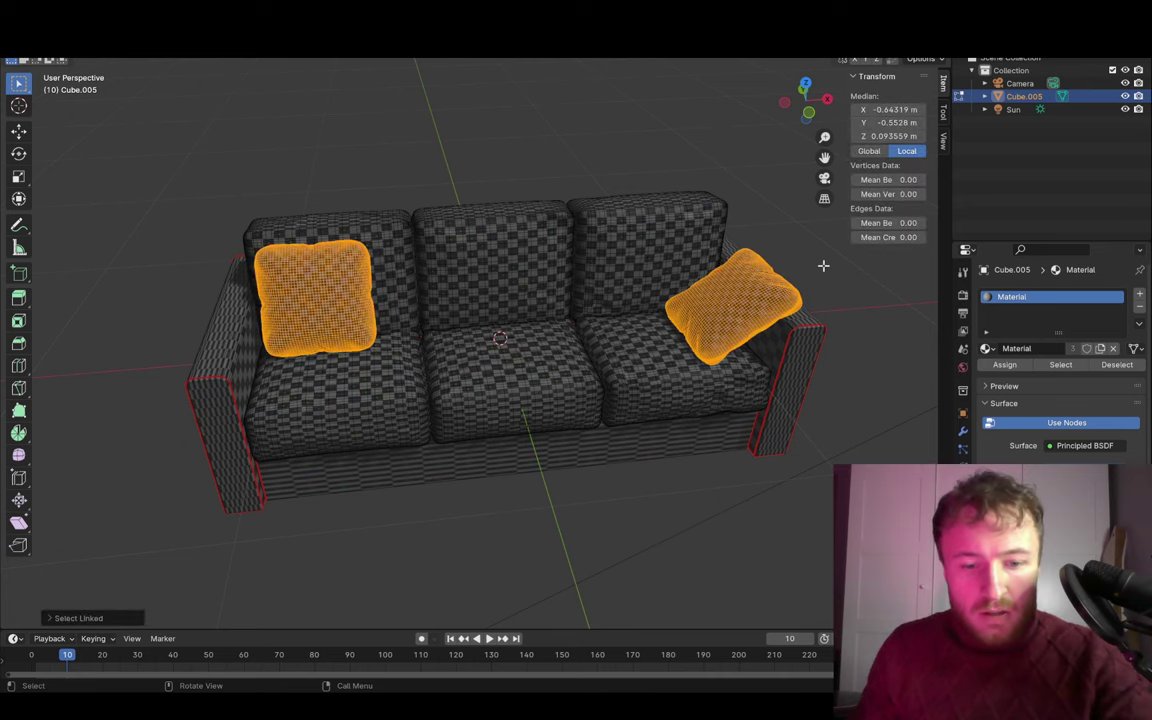
key("shift+h")
middle_click_drag(805, 262, 630, 247)
key("alt+a")
scroll(563, 299, "up", 5)
scroll(580, 267, "up", 4)
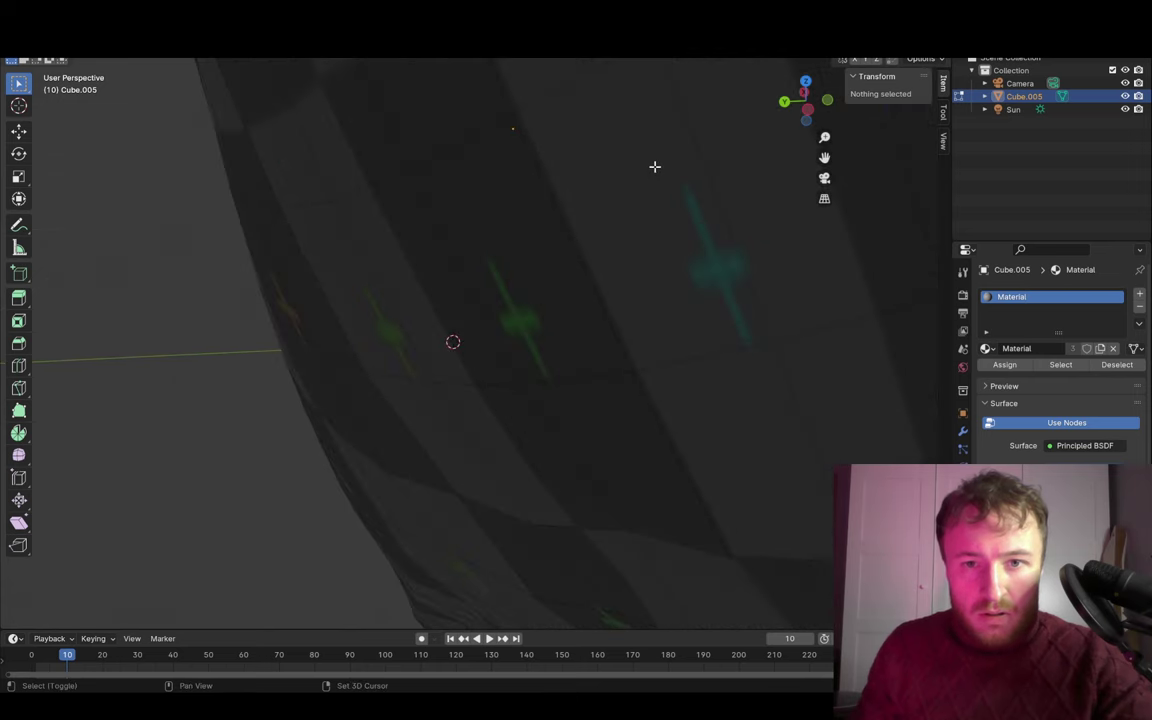
scroll(597, 162, "up", 1)
scroll(648, 175, "up", 3)
- Select the rim edge loops of the throw cushions
middle_click_drag(587, 258, 605, 258)
left_click(505, 450, "alt")
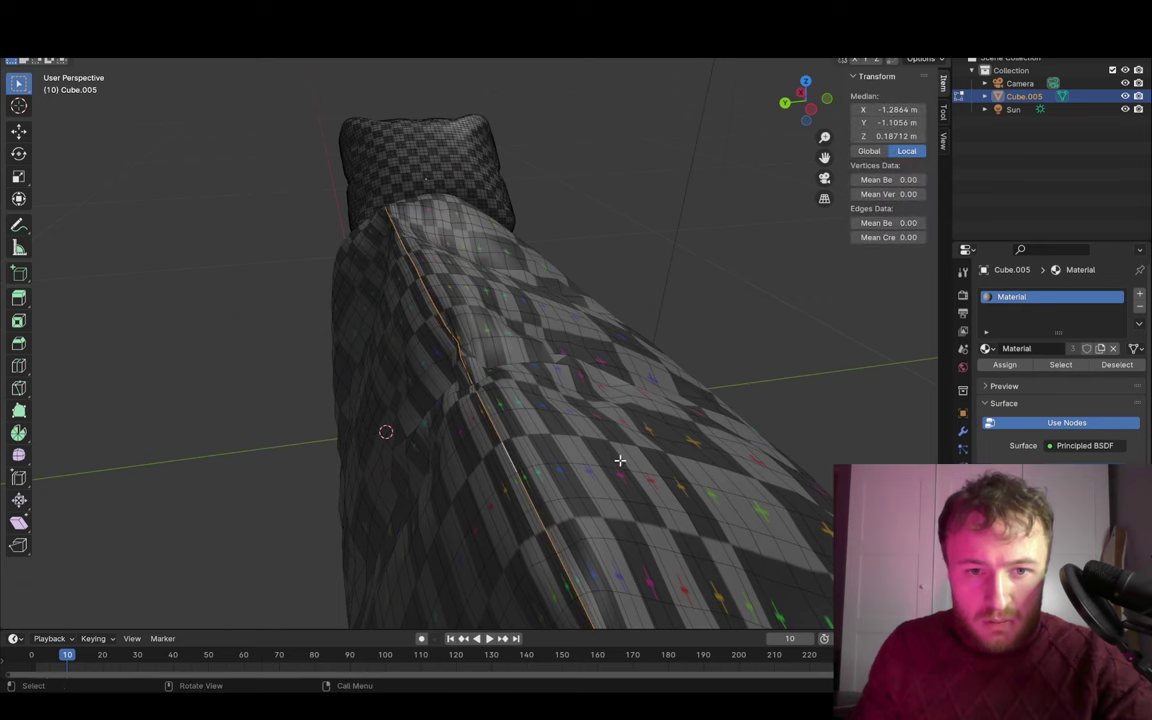
scroll(620, 460, "down", 6)
mouse_move(640, 465)
middle_mouse_down()
mouse_move(663, 404)
mouse_move(640, 352)
mouse_move(502, 347)
mouse_move(509, 355)
mouse_move(681, 255)
mouse_move(609, 368)
mouse_move(735, 261)
mouse_move(612, 247)
mouse_move(458, 316)
middle_mouse_up()
scroll(460, 315, "up", 3)
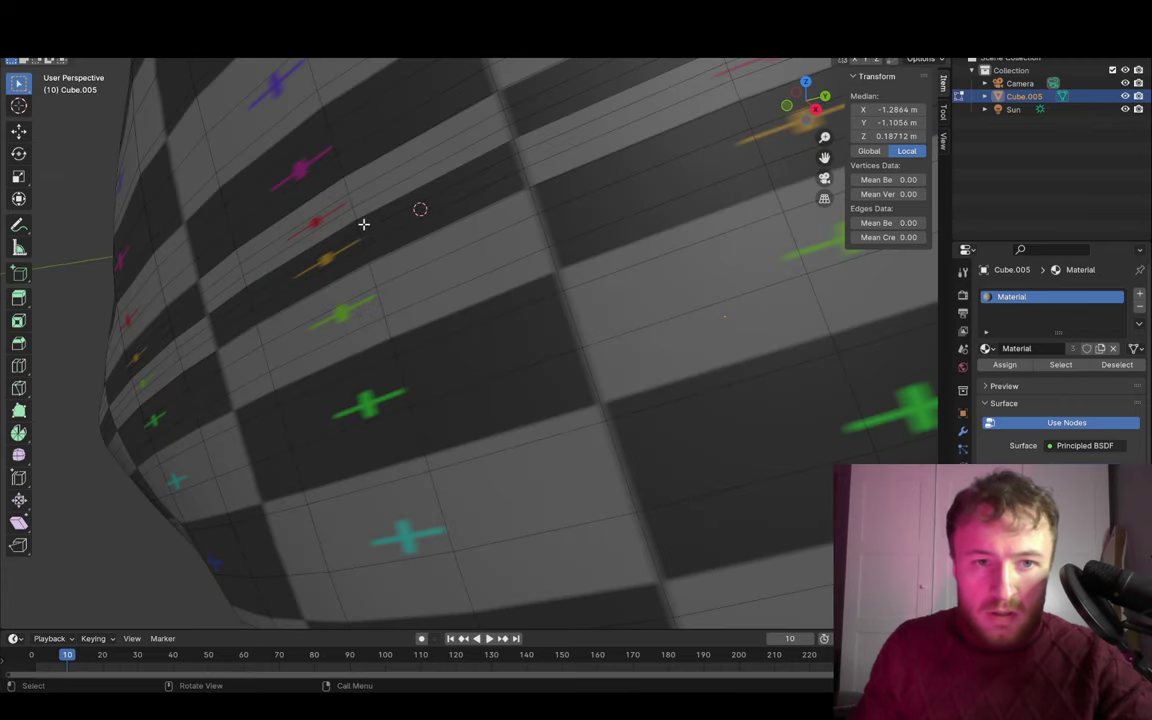
scroll(460, 210, "down", 5)
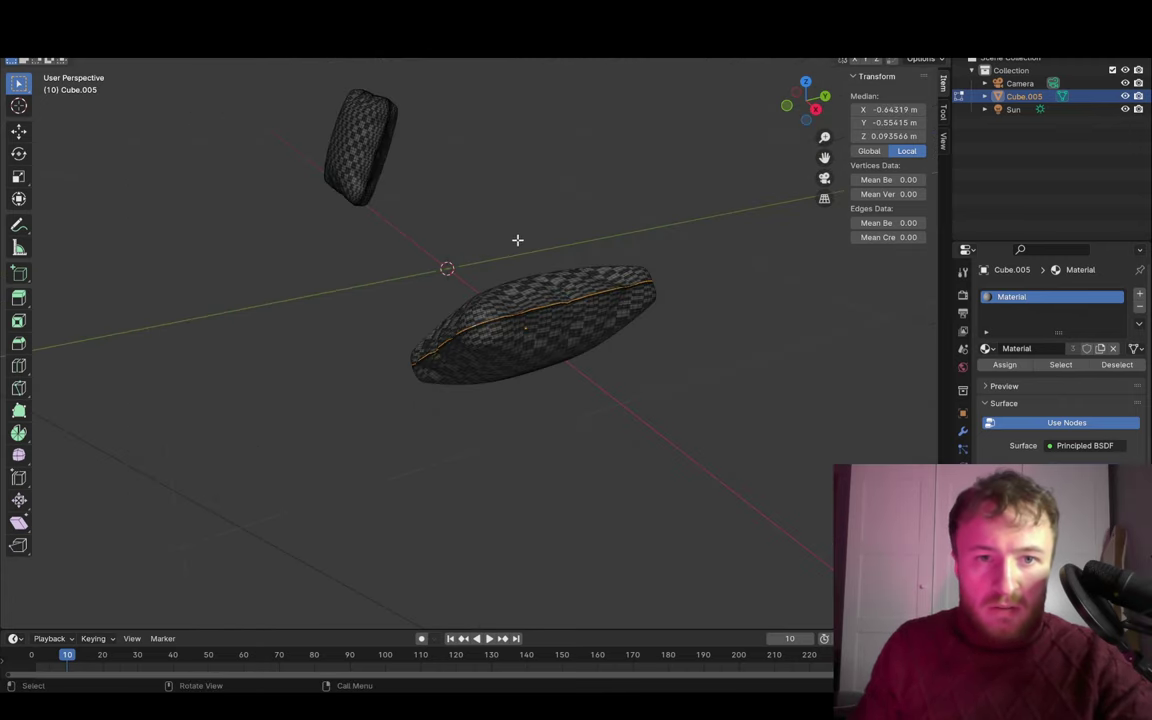
middle_click_drag(504, 244, 609, 242)
scroll(560, 265, "up", 3)
scroll(381, 311, "down", 2)
mouse_move(501, 292)
middle_mouse_down()
mouse_move(381, 311)
mouse_move(470, 270)
middle_mouse_up()
- Mark the cushion rim loops as seams, undoing an accidental Mark Sharp first
right_click(464, 310)
left_click(449, 302)
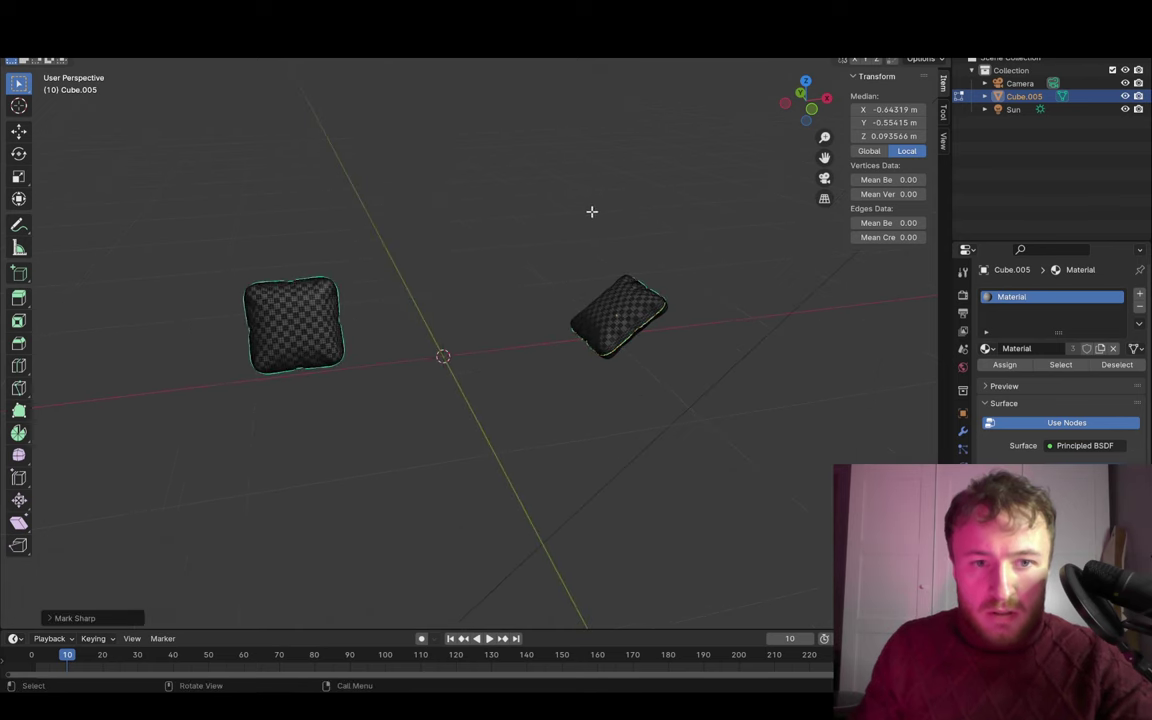
right_click(478, 300)
left_click(478, 314)
right_click(495, 314)
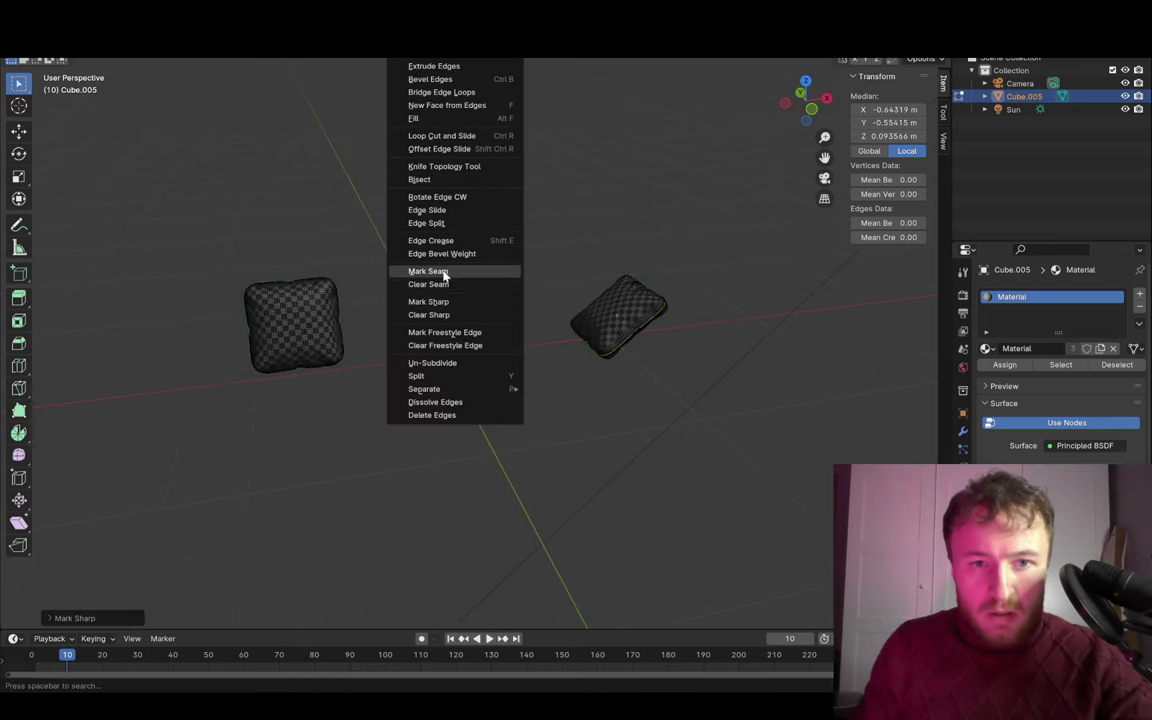
left_click(448, 272)
- Deselect, then select all cushion geometry and view the whole sofa
middle_click_drag(447, 275, 573, 288)
key("alt+a")
key("a")
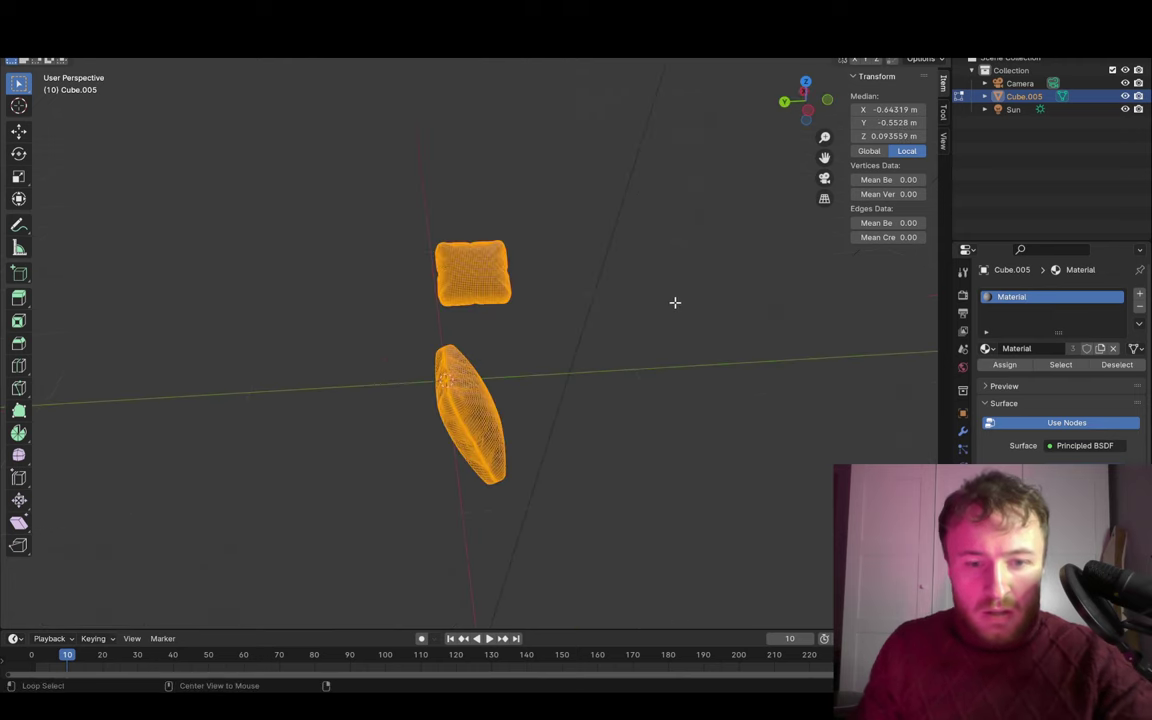
mouse_move(675, 302)
middle_mouse_down()
mouse_move(694, 314)
mouse_move(751, 445)
middle_mouse_up()
- Isolate the seat and back cushions, hiding the rest of the sofa
key("alt+a")
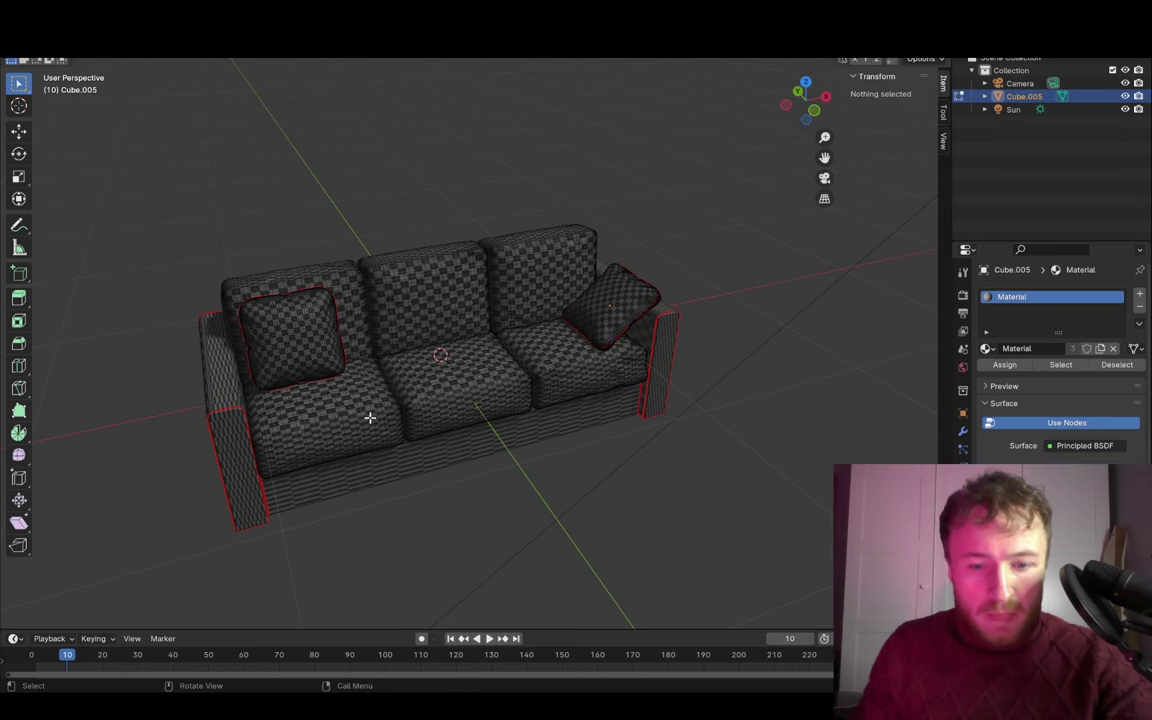
key("l")
key("l")
key("l")
key("l")
key("l")
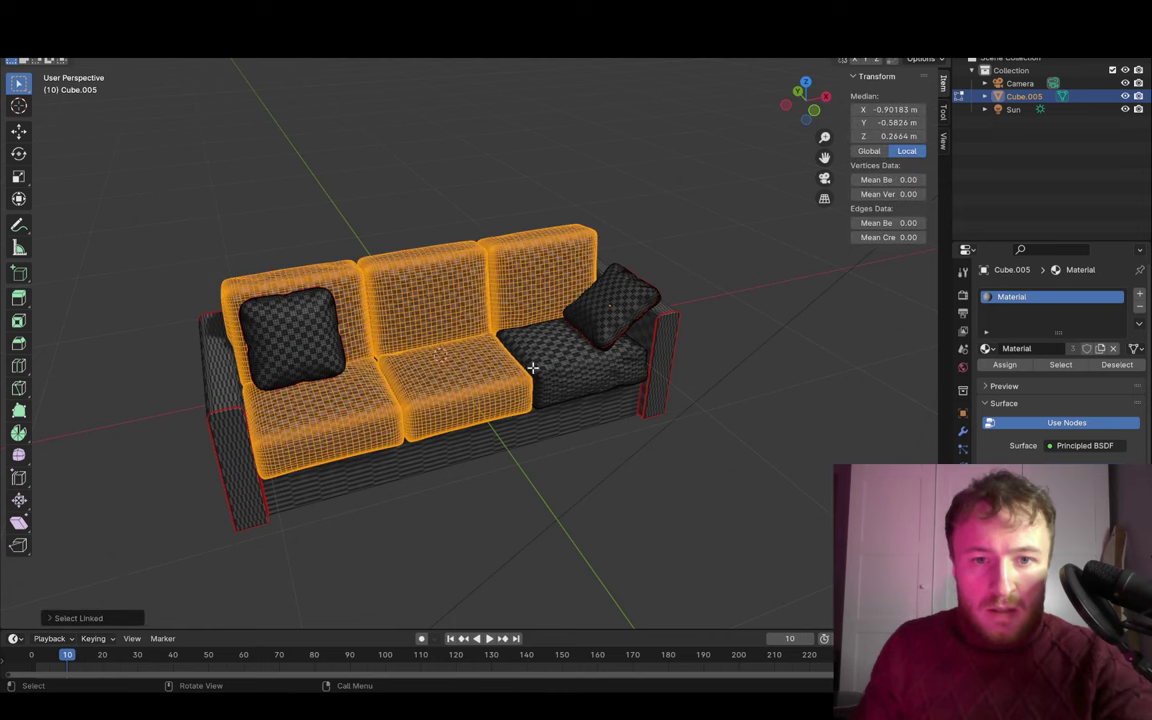
key("l")
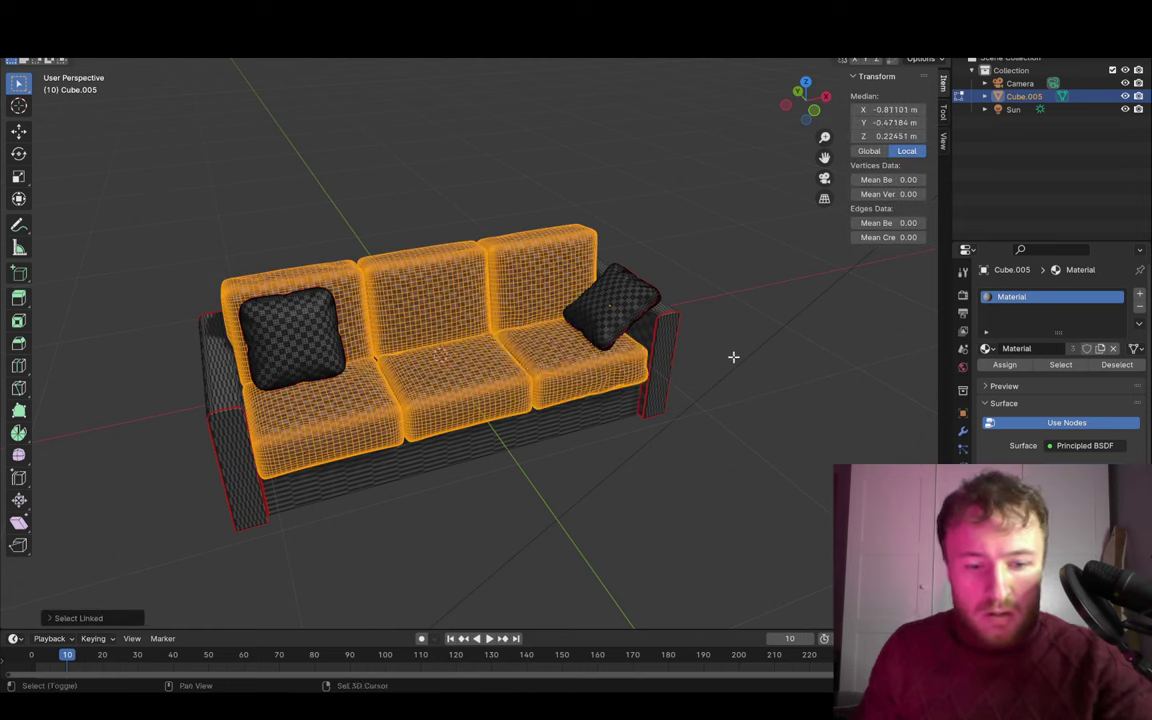
key("shift+h")
middle_click_drag(733, 357, 738, 226)
key("alt+a")
scroll(386, 368, "up", 5)
middle_click_drag(386, 368, 473, 360)
scroll(509, 342, "up", 2)
- Dissolve the stray edge loops on the middle cushion with Ctrl+X
left_click(537, 347, "alt")
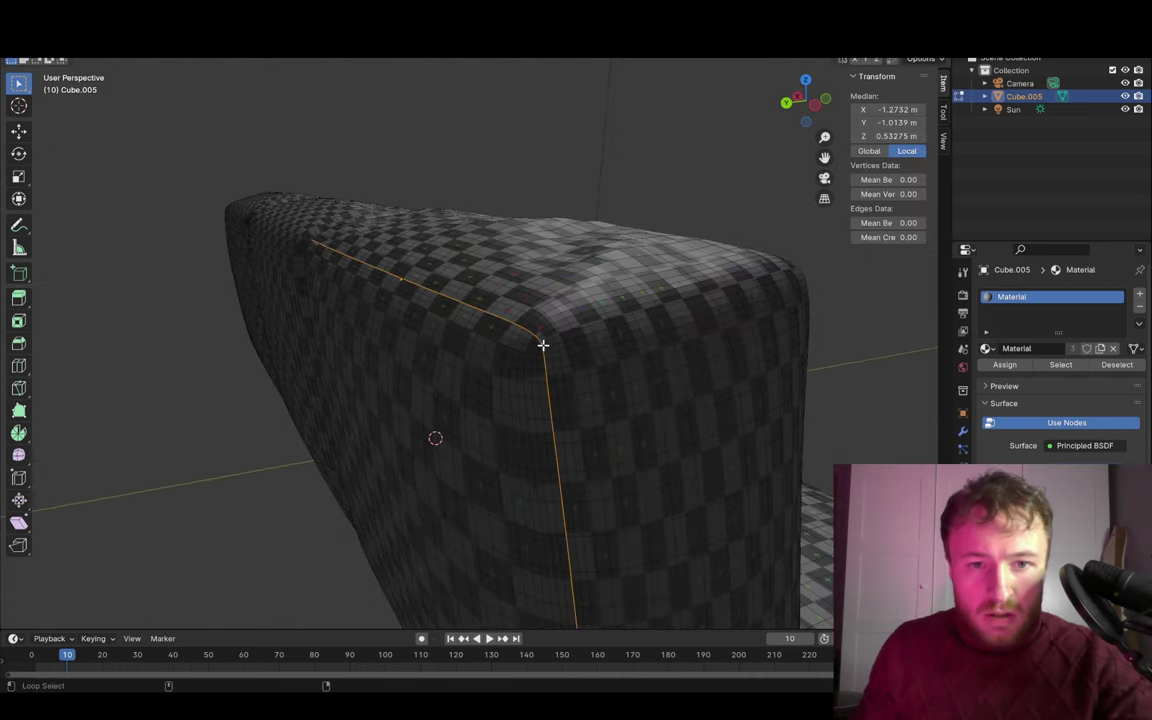
middle_click_drag(542, 342, 476, 365)
scroll(569, 353, "down", 2)
left_click(589, 349, "alt+shift")
left_click(609, 352, "alt+shift")
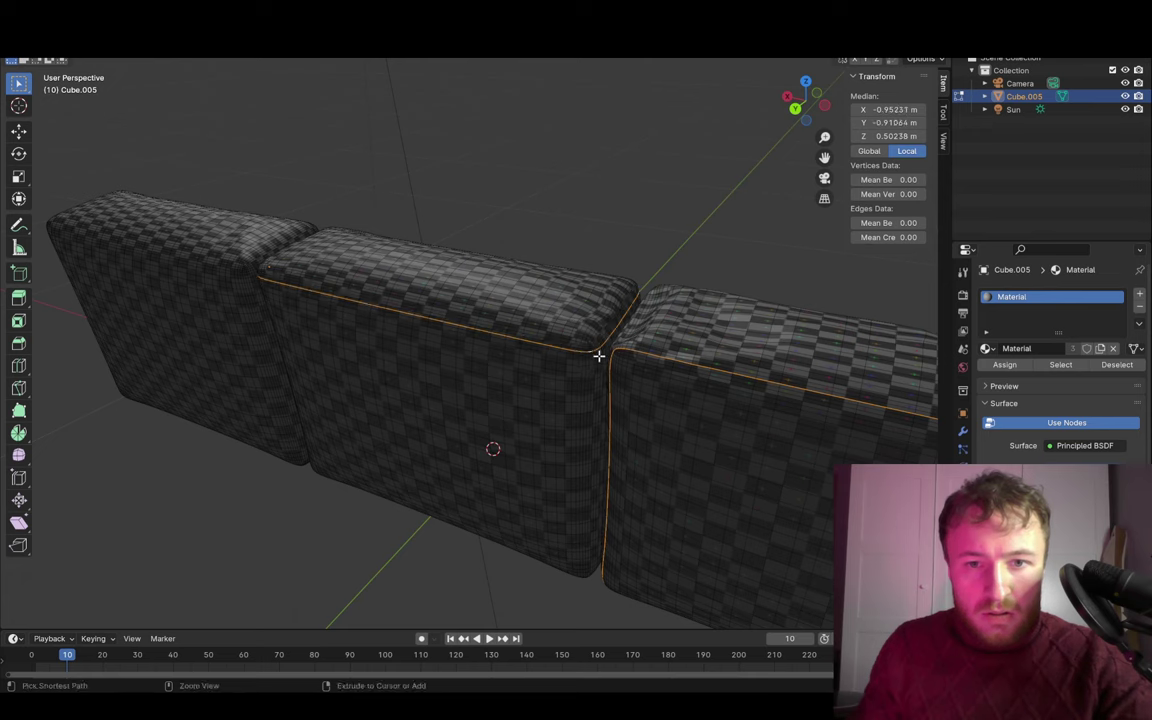
left_click(598, 355, "alt+shift")
left_click(598, 364, "alt+shift")
key("ctrl+x")
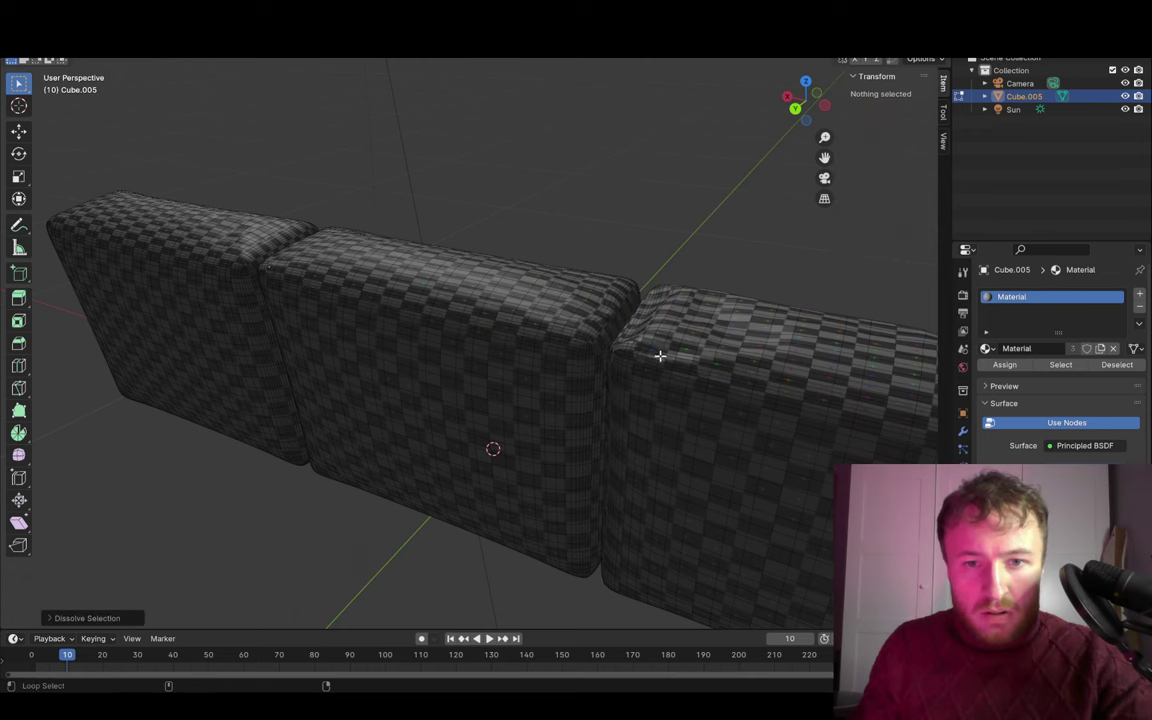
- Select the rounded-corner loop and the horizontal loop across the cushion
left_click(660, 355, "alt+shift")
left_click(733, 224)
mouse_move(733, 224)
middle_mouse_down()
mouse_move(512, 217)
mouse_move(571, 213)
mouse_move(489, 203)
mouse_move(510, 209)
middle_mouse_up()
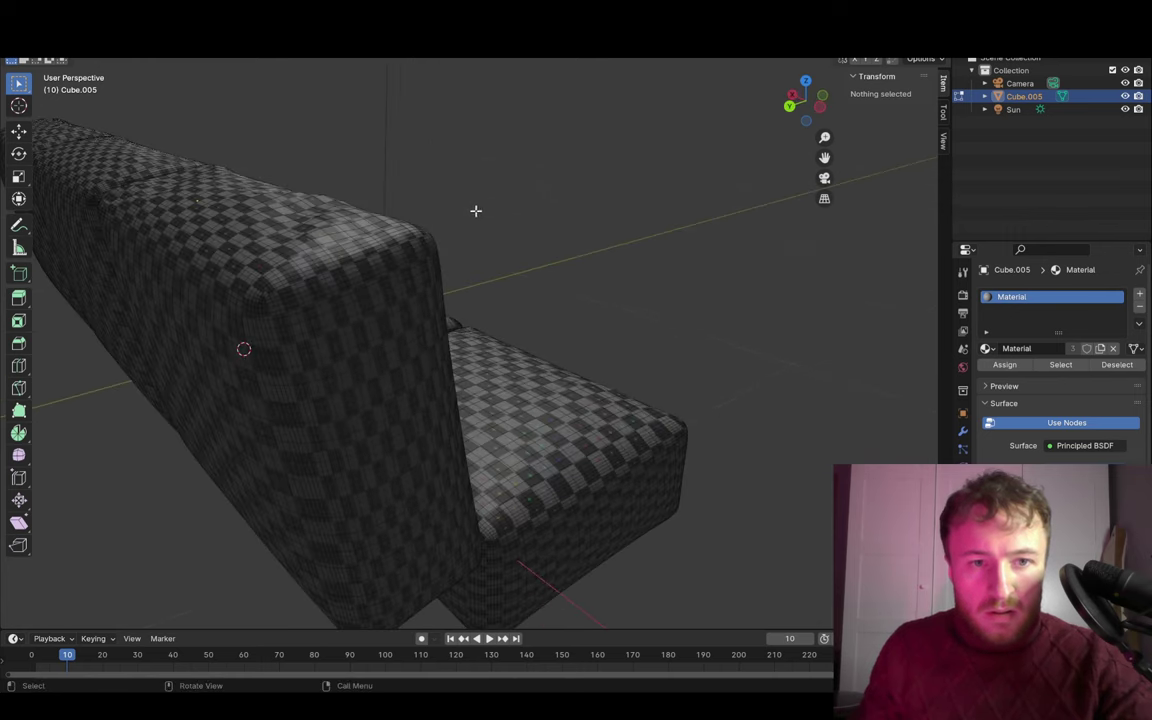
scroll(231, 303, "up", 5)
scroll(411, 332, "up", 5)
scroll(399, 327, "down", 5)
left_click(440, 391, "alt")
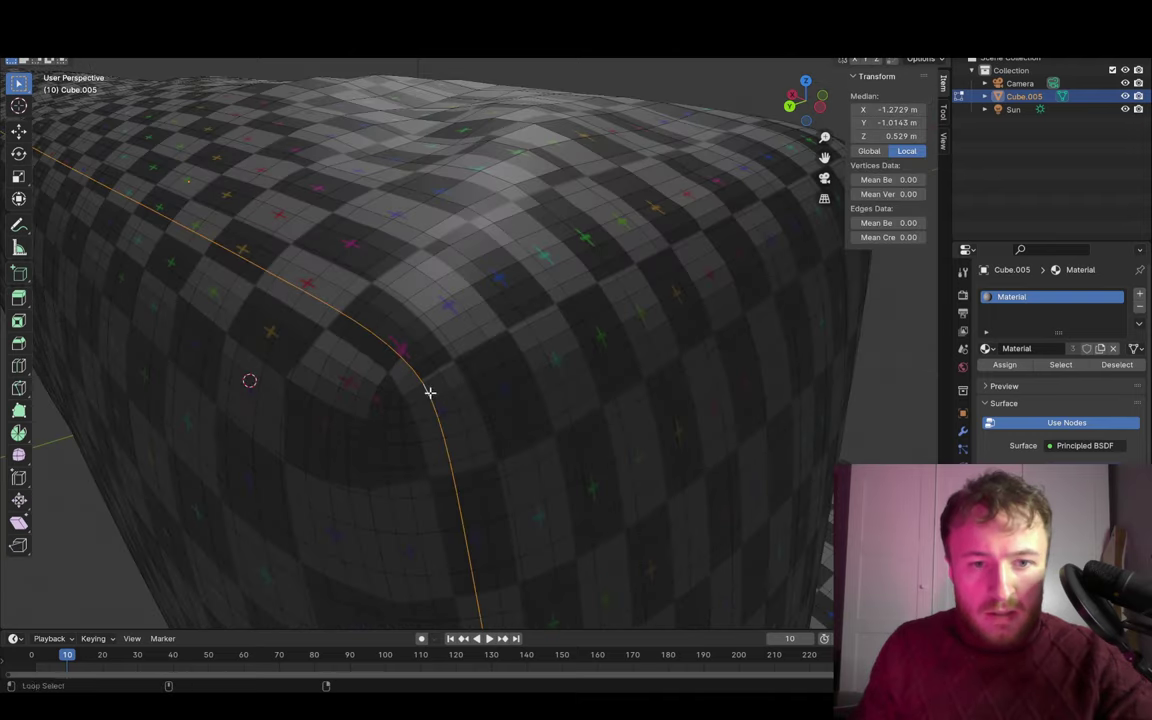
mouse_move(440, 391)
middle_mouse_down()
mouse_move(643, 355)
mouse_move(291, 244)
middle_mouse_up()
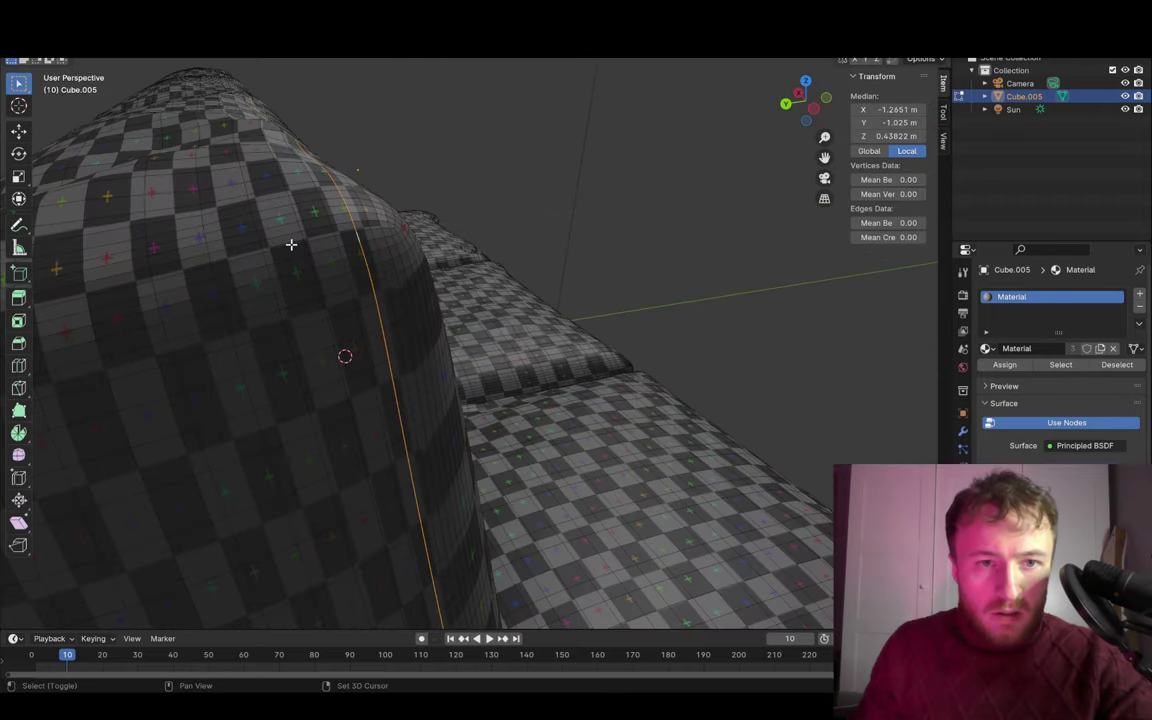
left_click(296, 244, "alt+shift")
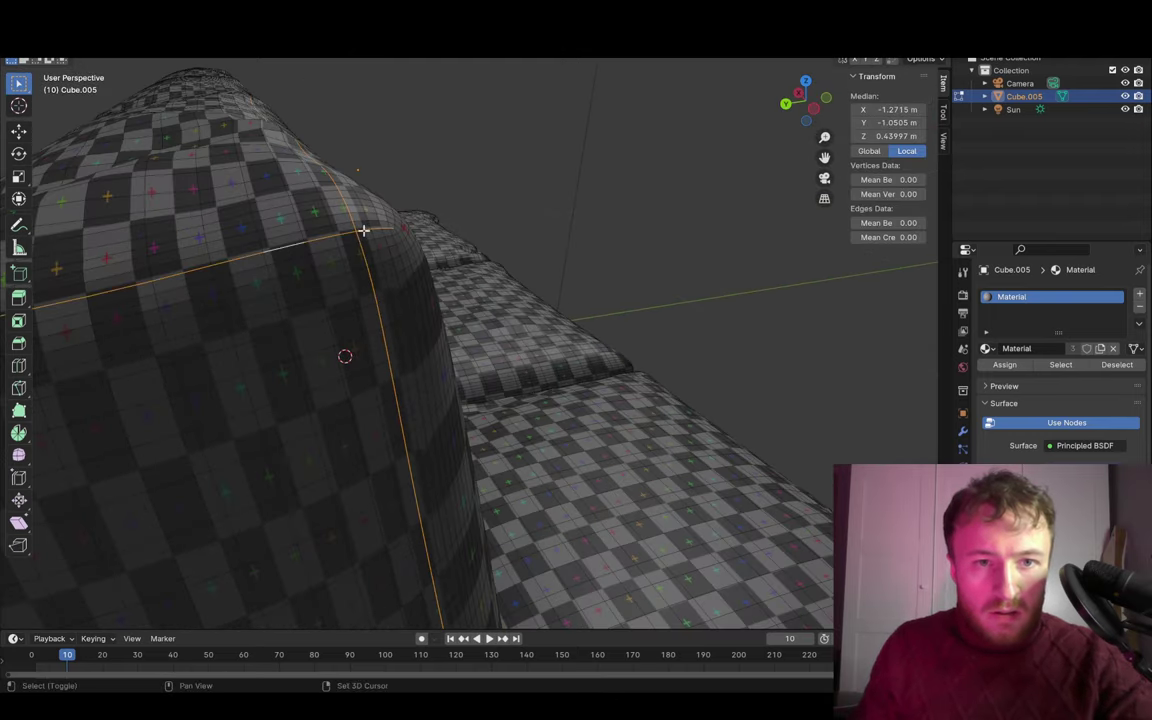
scroll(373, 228, "down", 5)
scroll(262, 357, "up", 5)
mouse_move(262, 357)
middle_mouse_down()
mouse_move(334, 355)
mouse_move(310, 347)
middle_mouse_up()
scroll(339, 350, "down", 2)
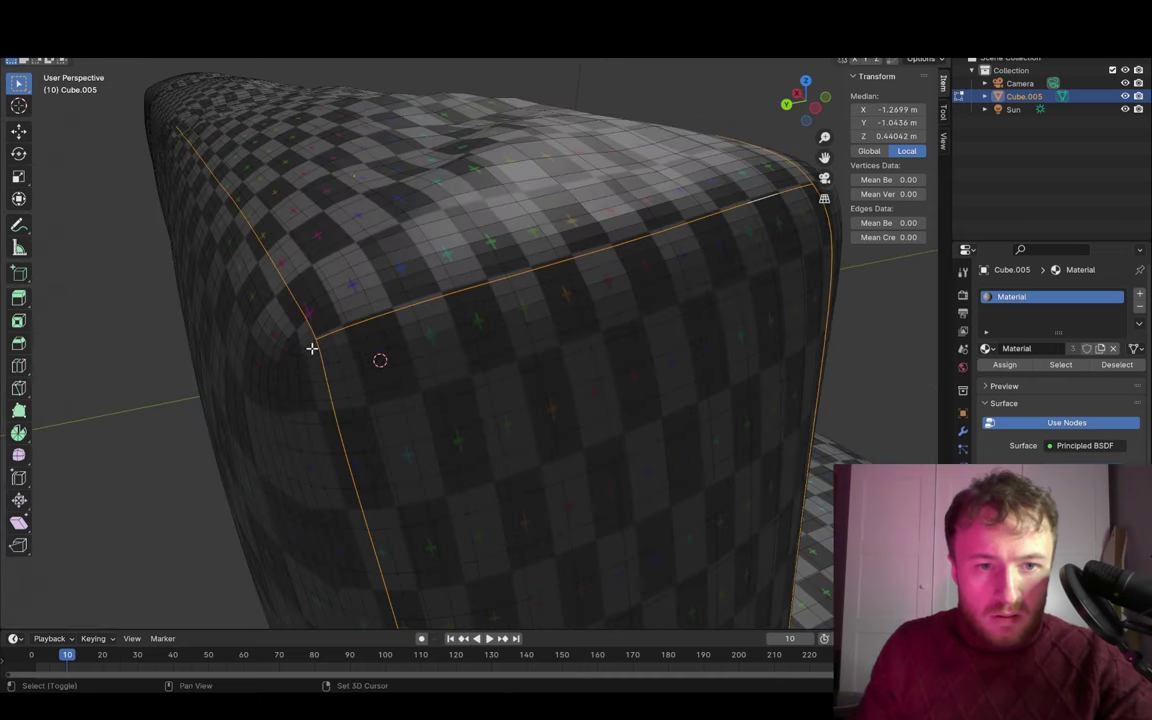
scroll(311, 351, "down", 6)
scroll(597, 257, "up", 3)
scroll(525, 352, "up", 3)
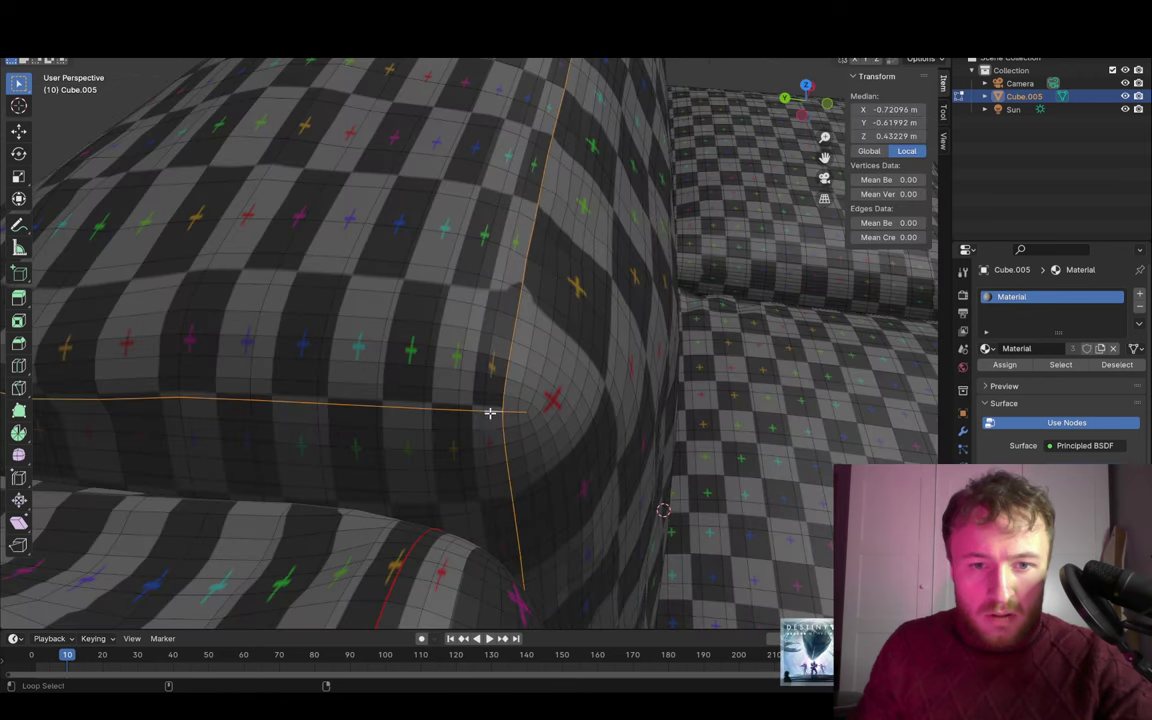
- Mark the back cushion's top edge loop as a seam
key("alt+a")
mouse_move(545, 403)
middle_mouse_down()
mouse_move(694, 367)
mouse_move(608, 353)
middle_mouse_up()
left_click(506, 310, "alt")
key("ctrl+e")
left_click(409, 280)
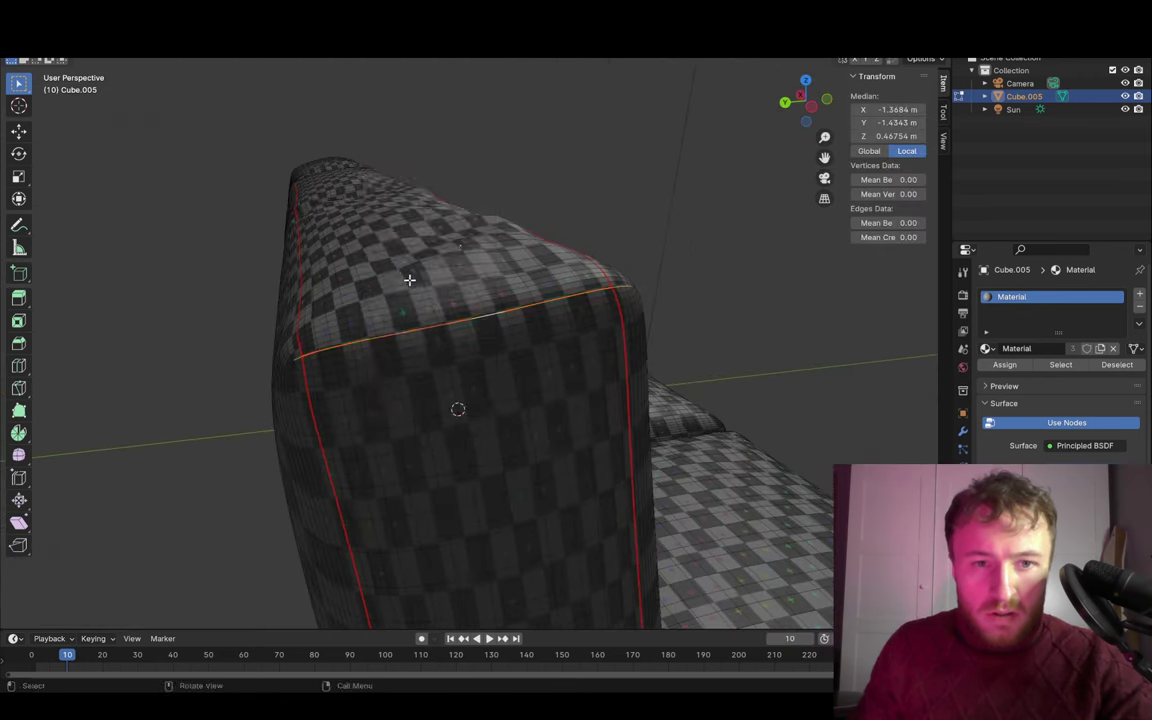
- Clear the misplaced seam from the cushion crease loop
key("alt+a")
mouse_move(409, 280)
middle_mouse_down()
mouse_move(535, 185)
mouse_move(429, 270)
middle_mouse_up()
left_click(431, 259, "alt")
key("ctrl+e")
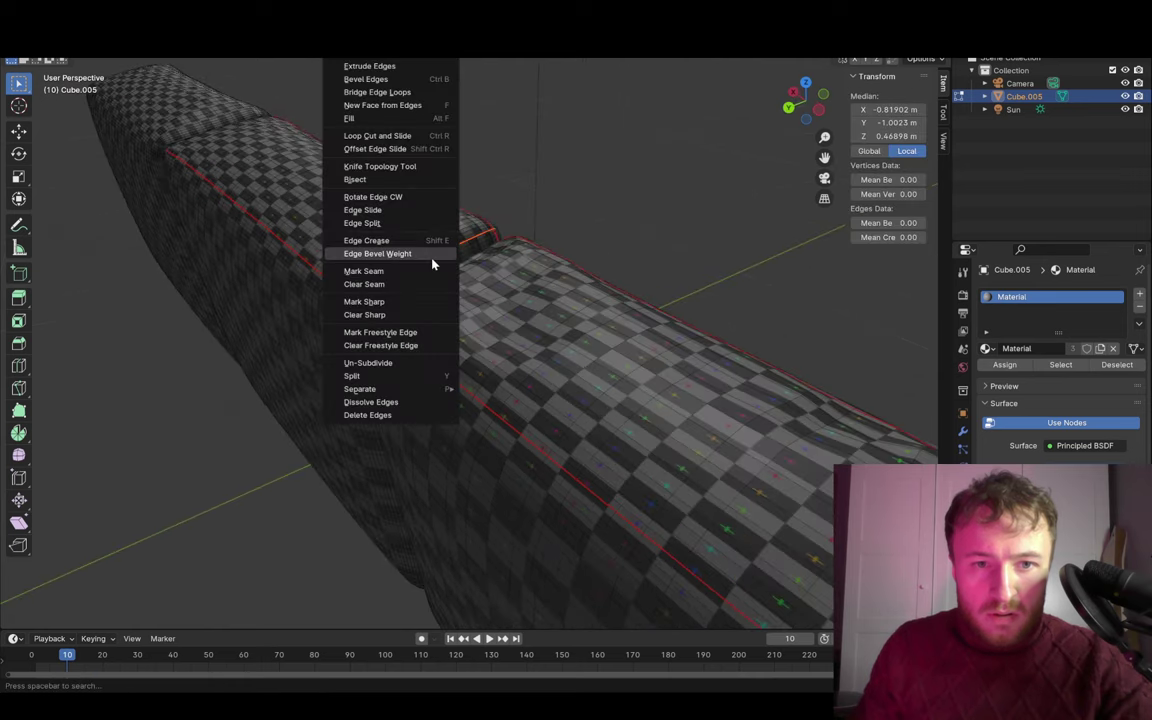
left_click(406, 288)
- Mark a new edge loop at the cushion crease as a seam
key("alt+a")
mouse_move(574, 255)
middle_mouse_down()
mouse_move(535, 288)
mouse_move(465, 396)
mouse_move(404, 424)
middle_mouse_up()
left_click(381, 429, "alt")
mouse_move(588, 389)
middle_mouse_down()
mouse_move(658, 288)
mouse_move(592, 396)
middle_mouse_up()
left_click(576, 377, "alt+shift")
key("ctrl+e")
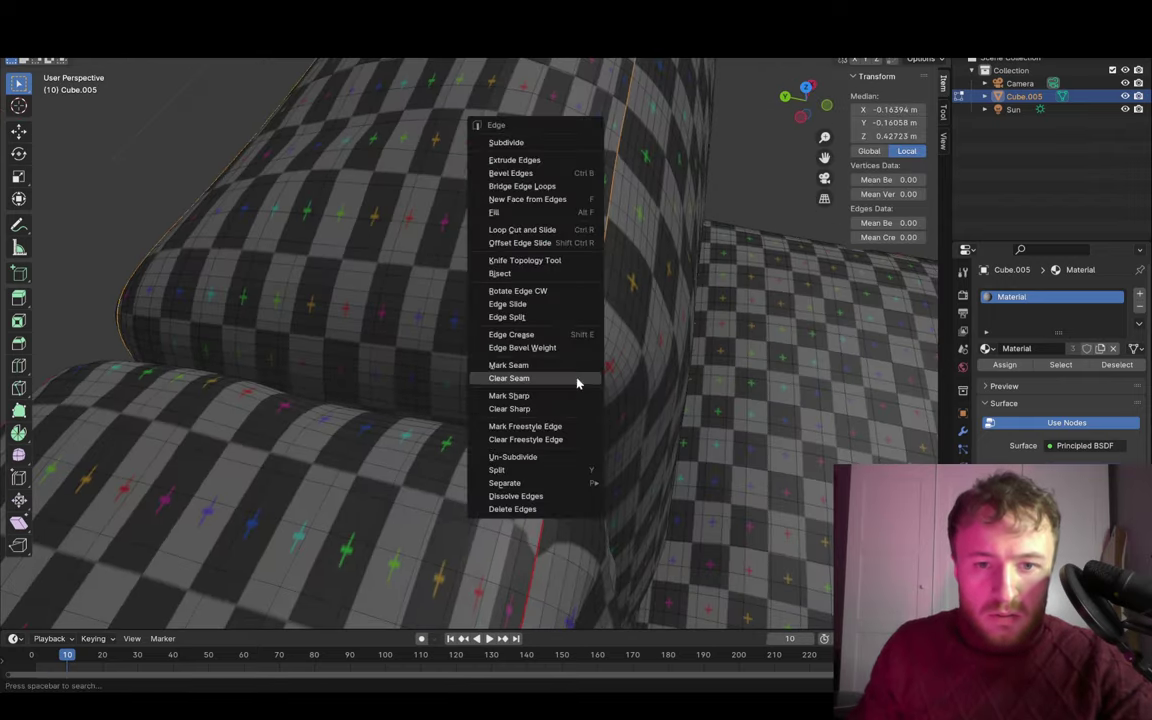
left_click(505, 366)
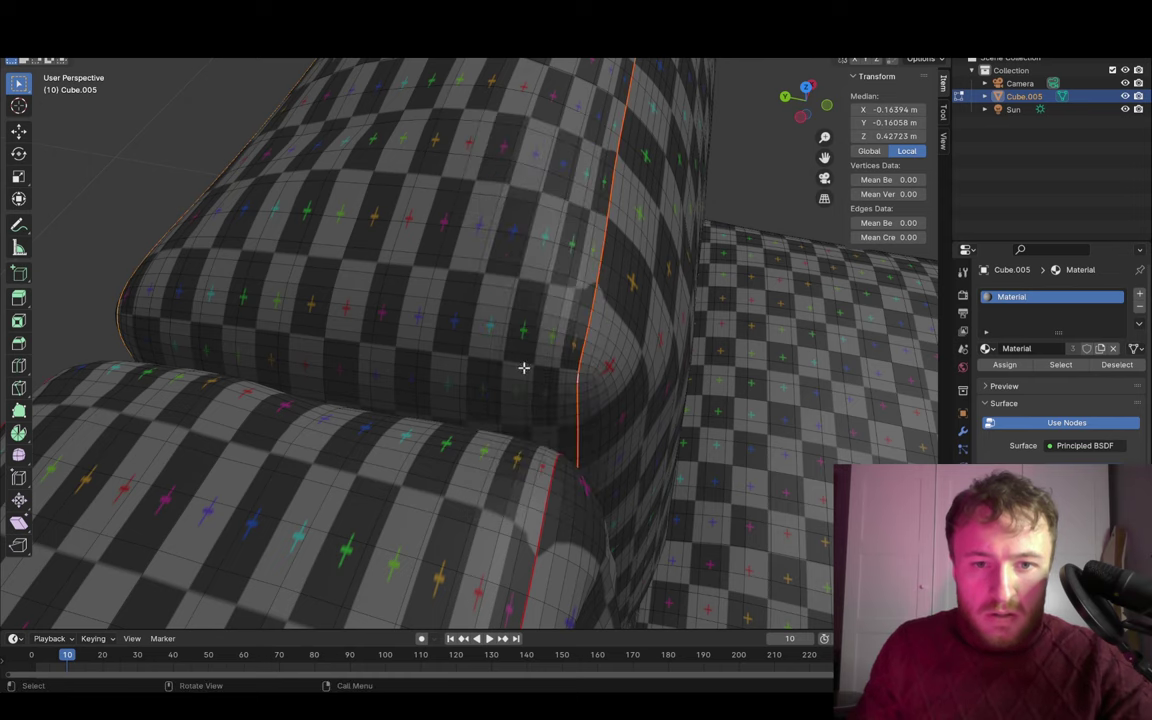
key("alt+a")
middle_click_drag(59, 296, 303, 481)
- Try selecting an edge loop across the cushion, then clear it
scroll(335, 381, "up", 5)
scroll(335, 381, "down", 5)
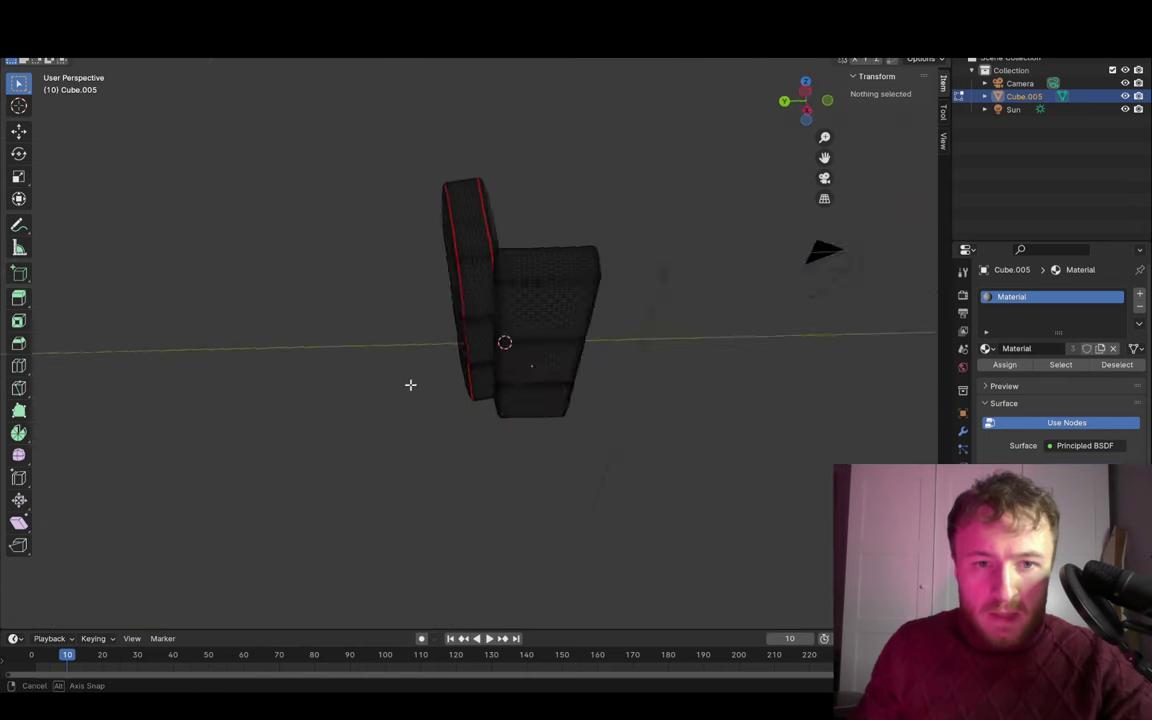
mouse_move(401, 368)
middle_mouse_down()
mouse_move(442, 170)
mouse_move(491, 404)
mouse_move(492, 362)
middle_mouse_up()
scroll(450, 296, "up", 3)
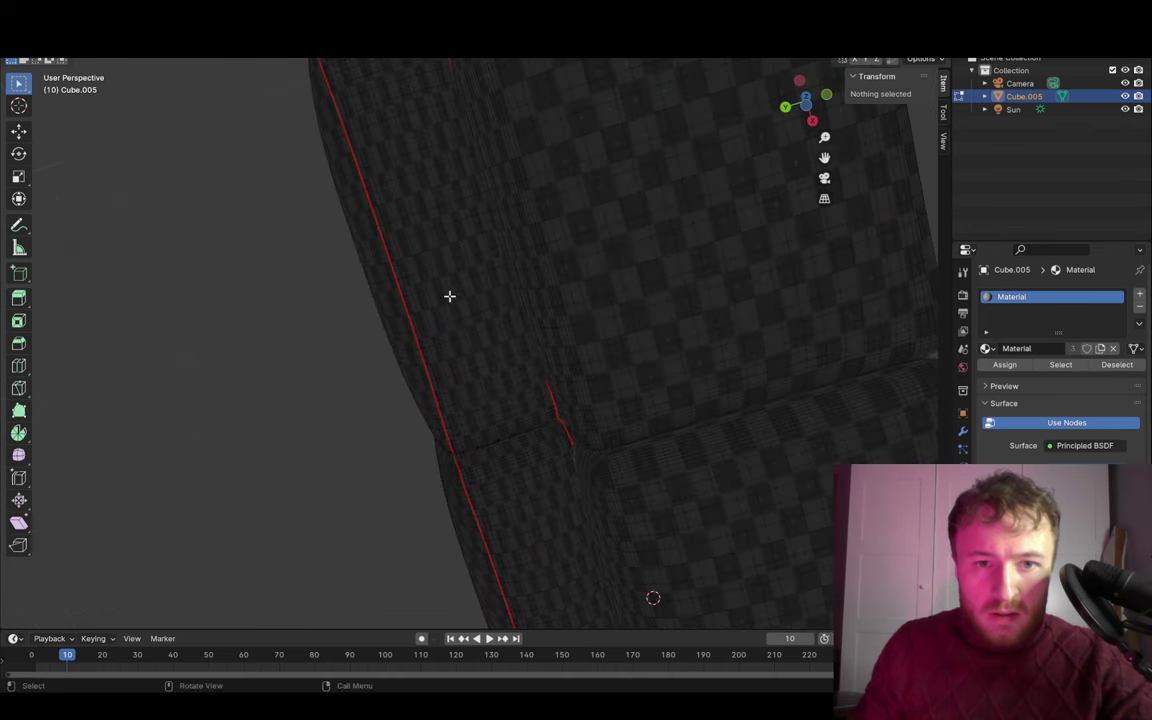
left_click(422, 254, "alt")
scroll(443, 291, "down", 4)
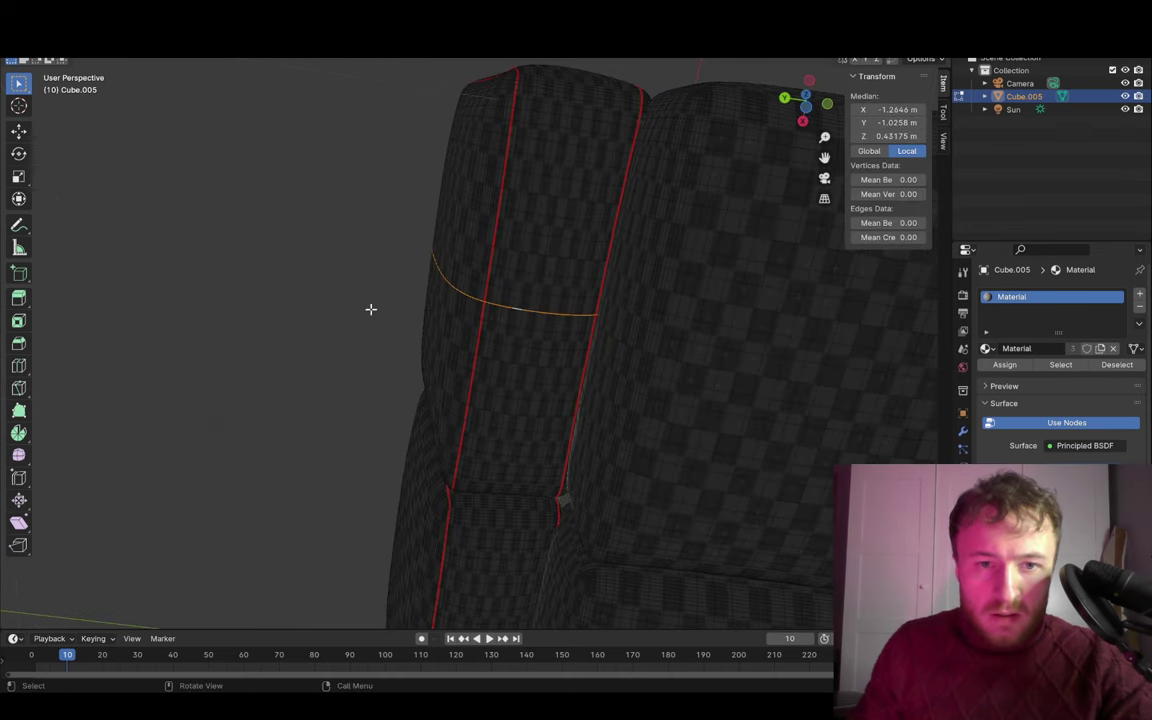
left_click(311, 293)
- From a lower angle, select edges along the cushion's top and front, then clear them
mouse_move(597, 103)
middle_mouse_down()
mouse_move(481, 213)
mouse_move(348, 473)
mouse_move(411, 429)
middle_mouse_up()
left_click(393, 315, "alt")
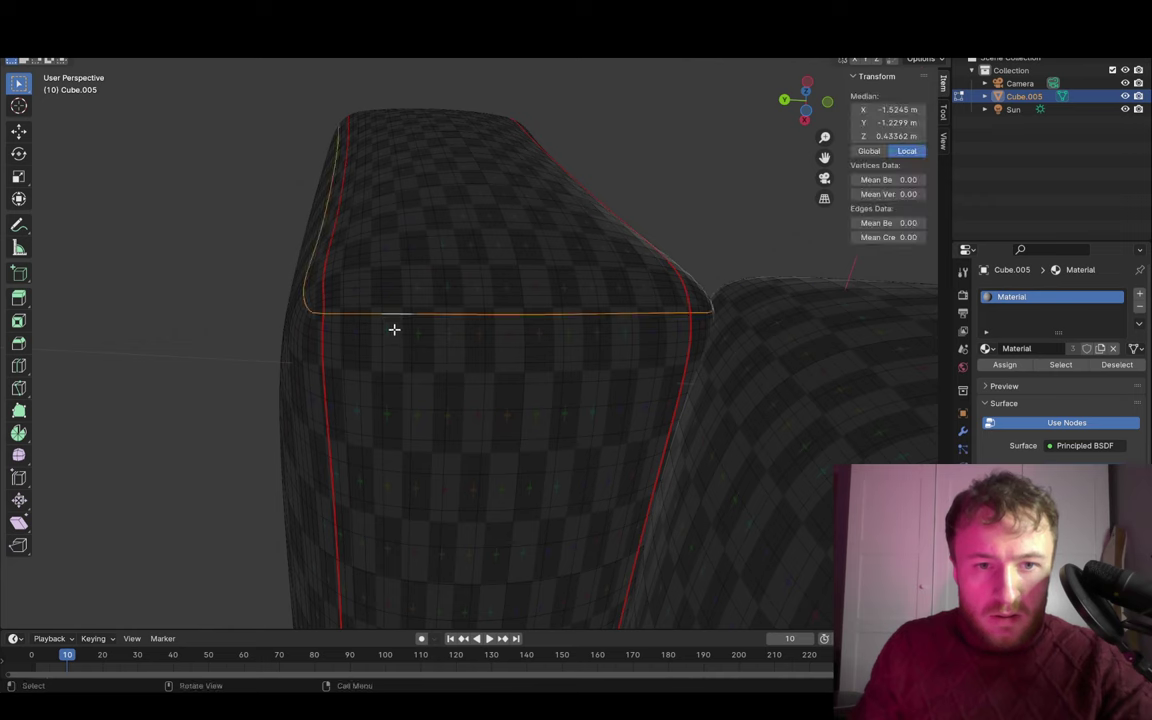
left_click(393, 325, "alt")
left_click(390, 321, "alt+shift")
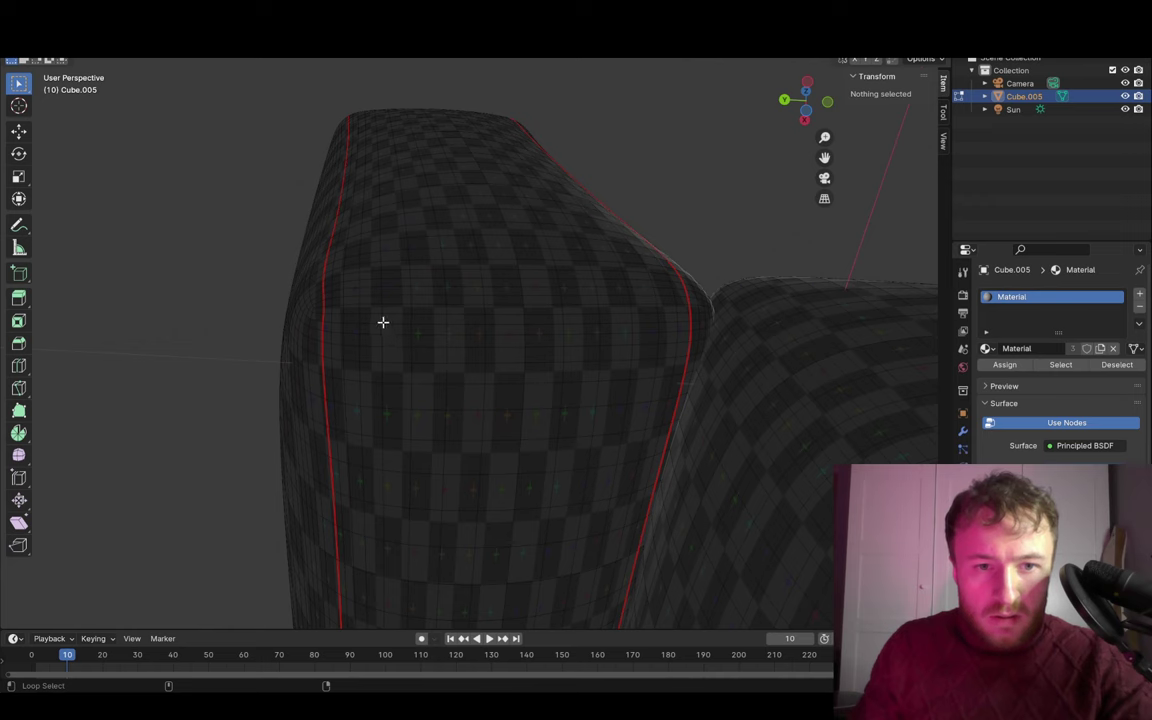
left_click(383, 321, "alt")
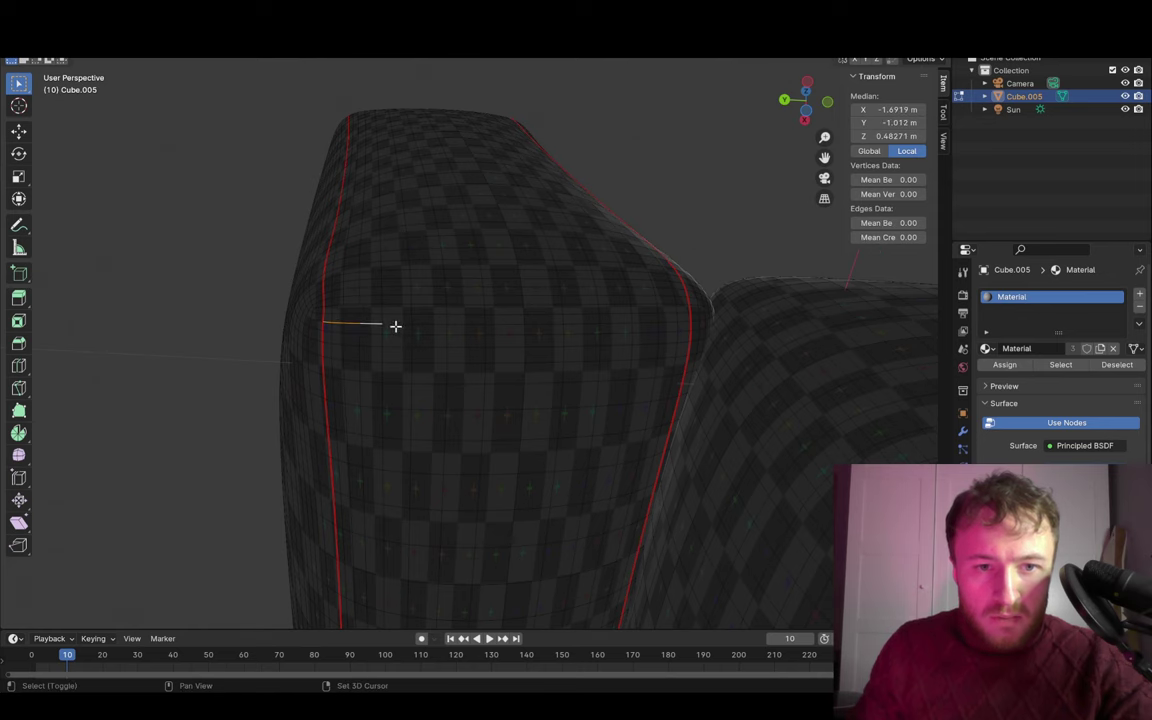
left_click(550, 323, "alt+shift")
left_click(622, 321, "shift")
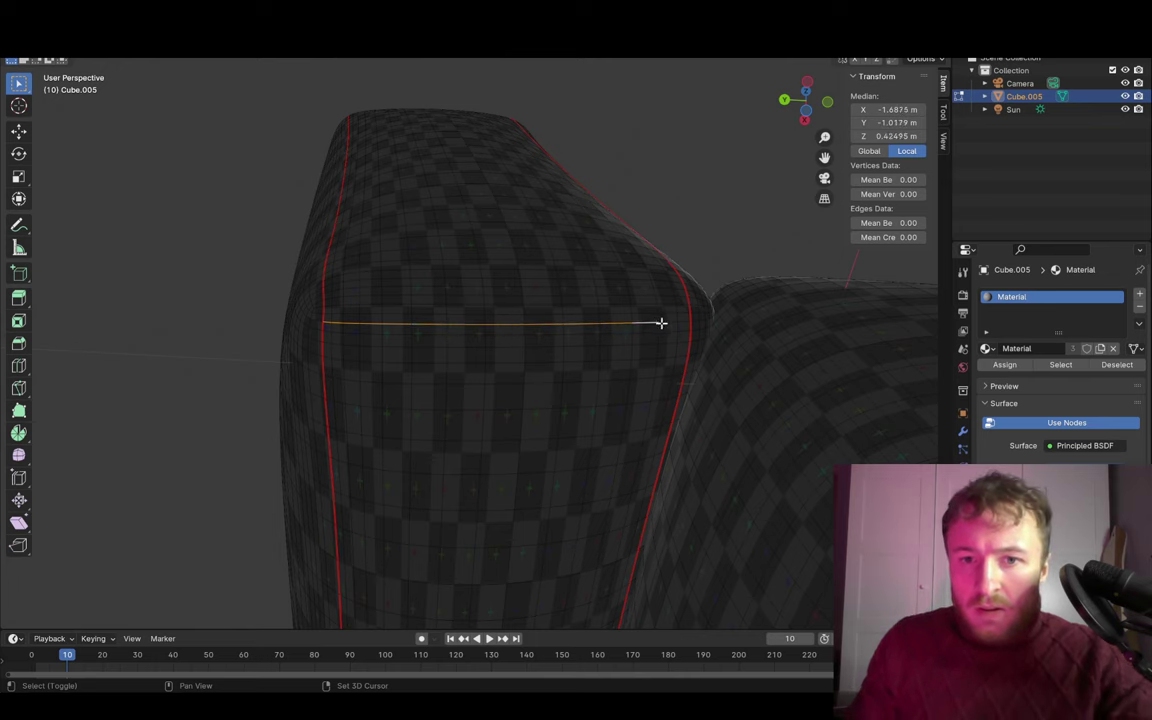
key("alt+a")
- Select an edge where the cushions meet and a loop on the seat cushion
mouse_move(682, 322)
middle_mouse_down()
mouse_move(437, 213)
mouse_move(434, 260)
mouse_move(333, 302)
middle_mouse_up()
left_click(294, 293, "alt")
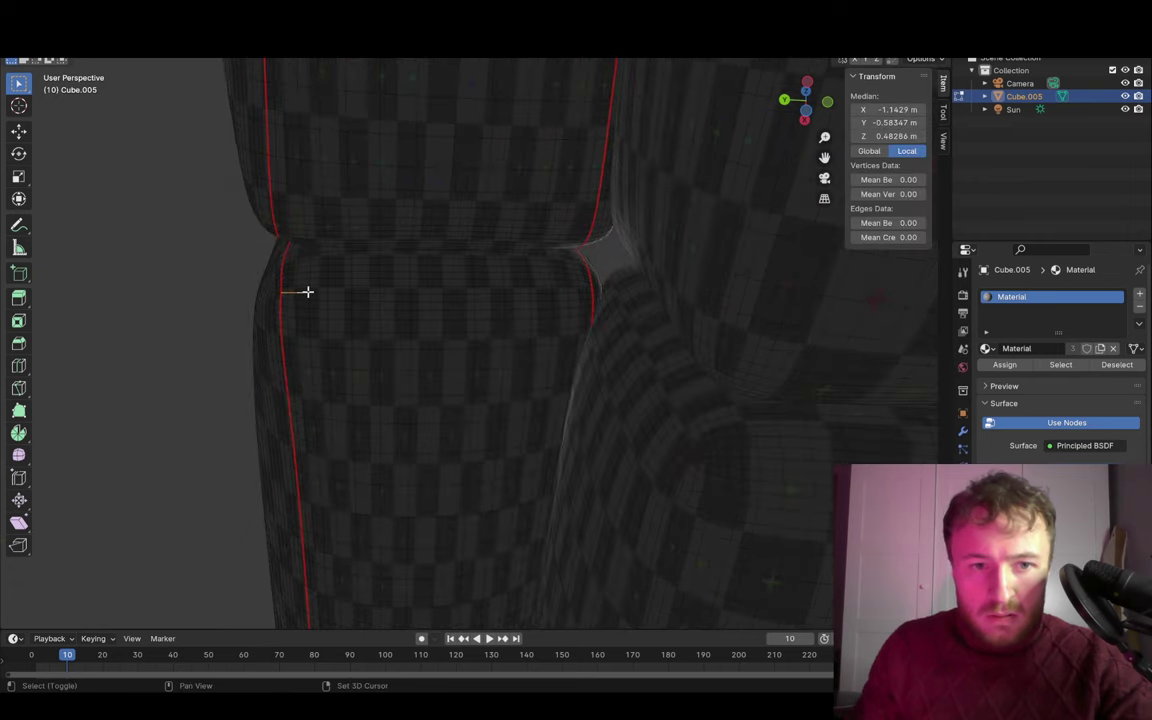
scroll(684, 399, "up", 5)
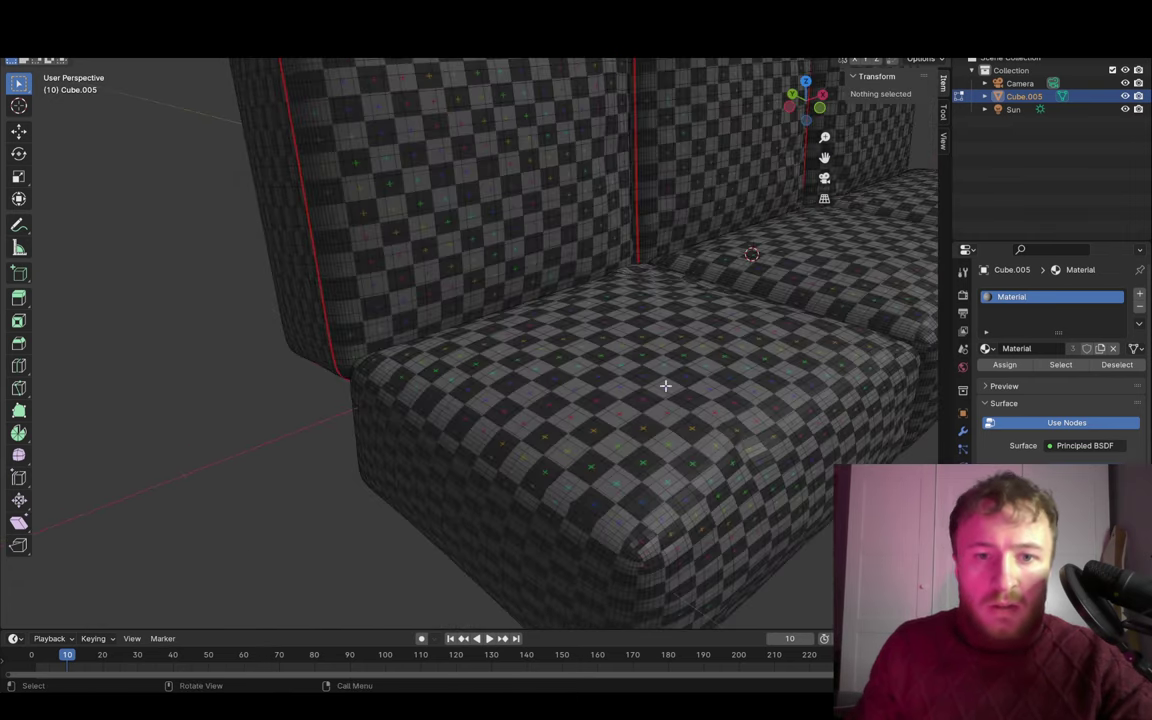
mouse_move(684, 399)
middle_mouse_down()
mouse_move(445, 355)
mouse_move(275, 347)
mouse_move(375, 363)
mouse_move(327, 342)
middle_mouse_up()
left_click(325, 393, "alt")
scroll(465, 324, "down", 5)
scroll(275, 391, "up", 5)
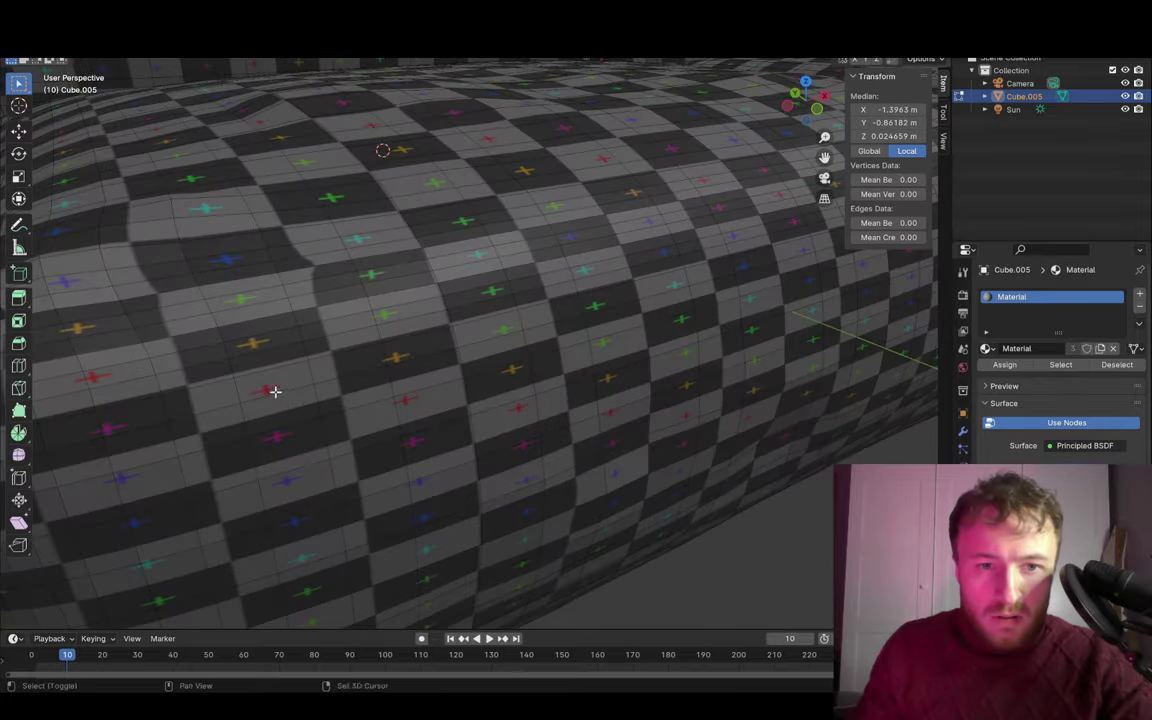
- Mark a loop along another seat cushion edge as a seam, then deselect
middle_click_drag(275, 391, 517, 362)
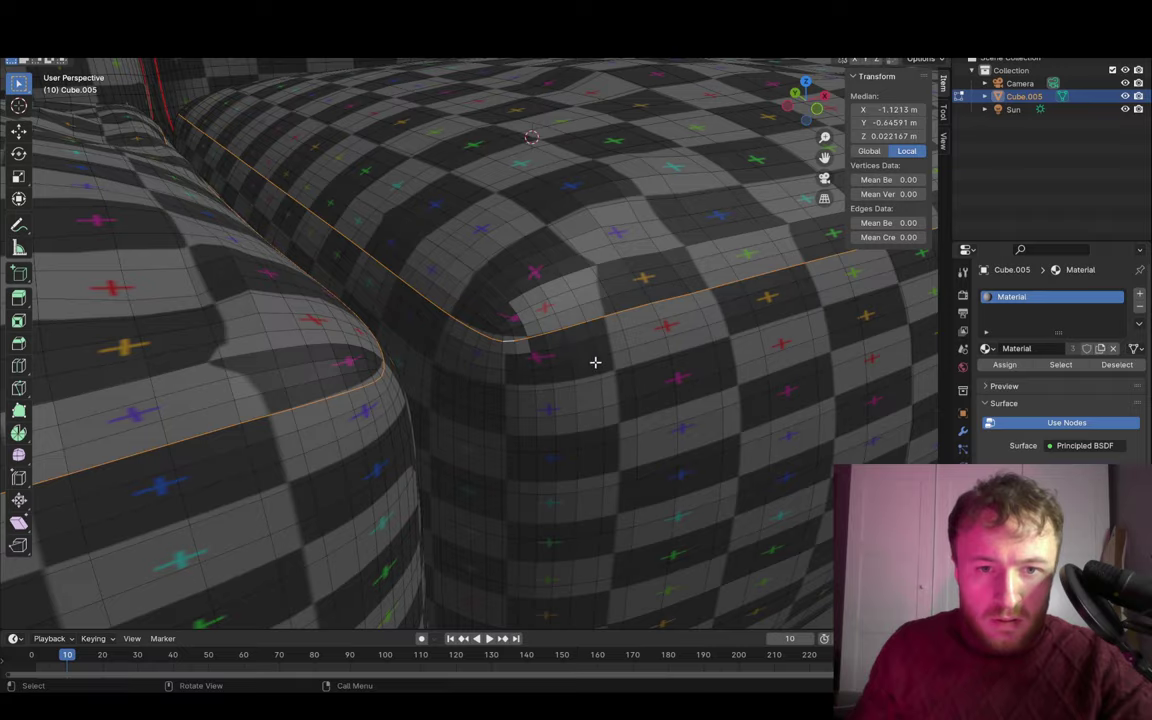
scroll(591, 360, "down", 5)
scroll(239, 440, "up", 5)
left_click(239, 440, "alt")
right_click(253, 438)
left_click(253, 440)
scroll(419, 447, "down", 5)
key("alt+a")
- Move to another cushion and select the loop along its bottom edge
scroll(244, 524, "up", 4)
mouse_move(244, 524)
middle_mouse_down("shift")
mouse_move(631, 440)
mouse_move(594, 213)
middle_mouse_up("shift")
scroll(594, 213, "down", 5)
scroll(463, 404, "up", 5)
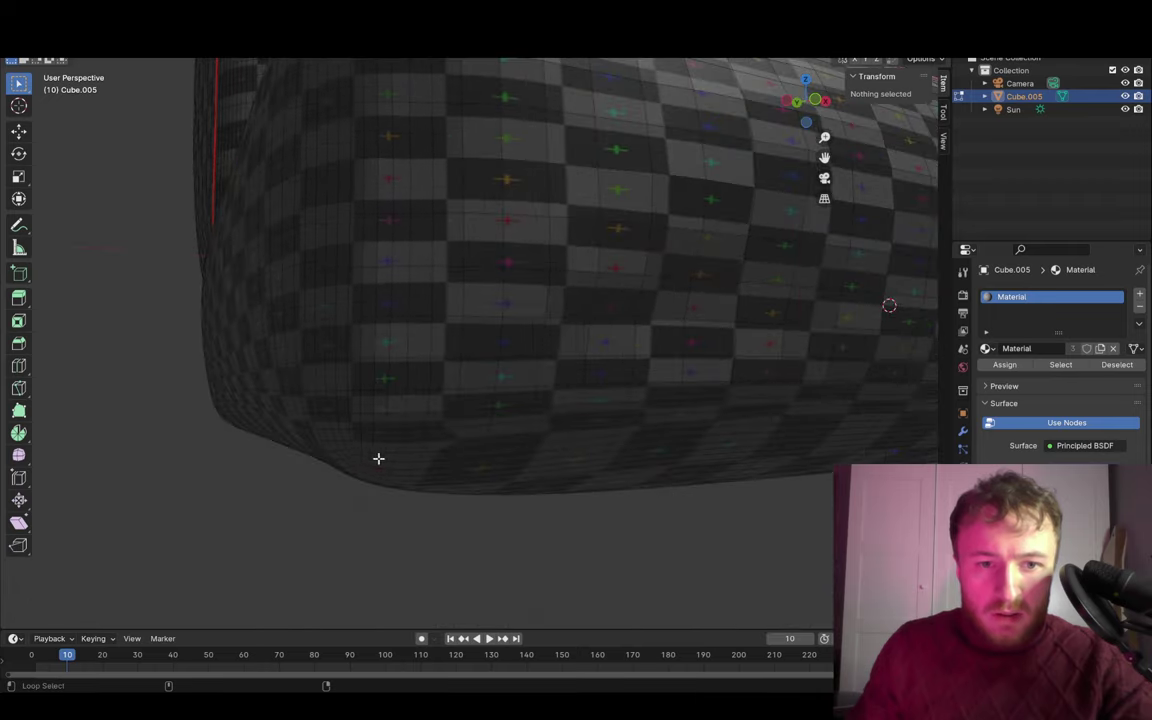
scroll(372, 452, "down", 3)
left_click(620, 462, "alt")
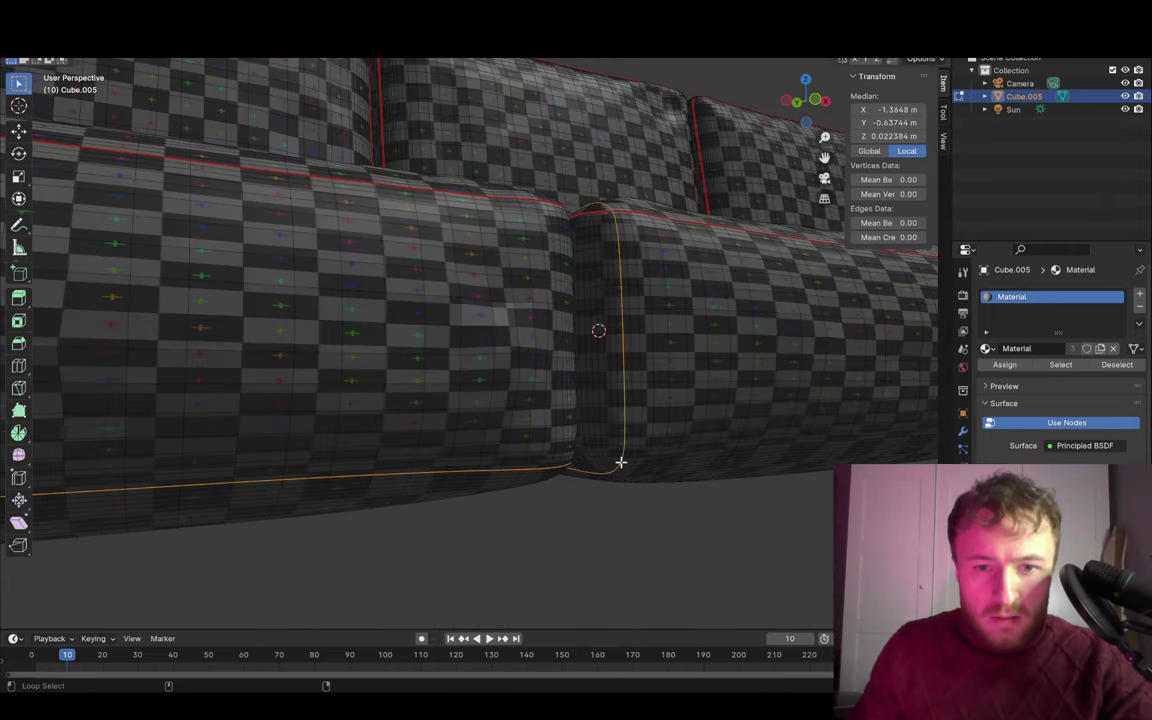
scroll(633, 473, "up", 3)
scroll(656, 463, "down", 3)
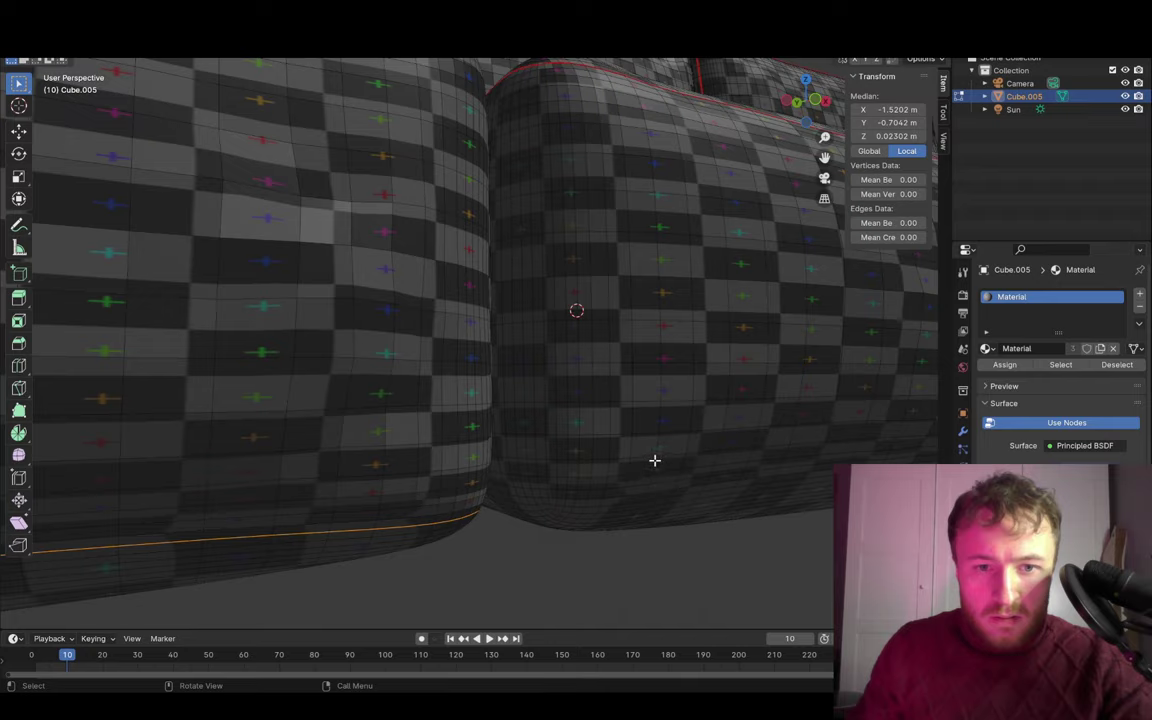
- Add the loop along the cushion top and mark both loops as seams
middle_click_drag(648, 455, 538, 335)
left_click(367, 180, "alt+shift")
middle_click_drag(620, 273, 468, 285)
scroll(334, 342, "up", 3)
scroll(316, 328, "up", 2)
mouse_move(316, 328)
middle_mouse_down()
mouse_move(357, 319)
mouse_move(311, 324)
middle_mouse_up()
scroll(311, 324, "down", 5)
key("ctrl+e")
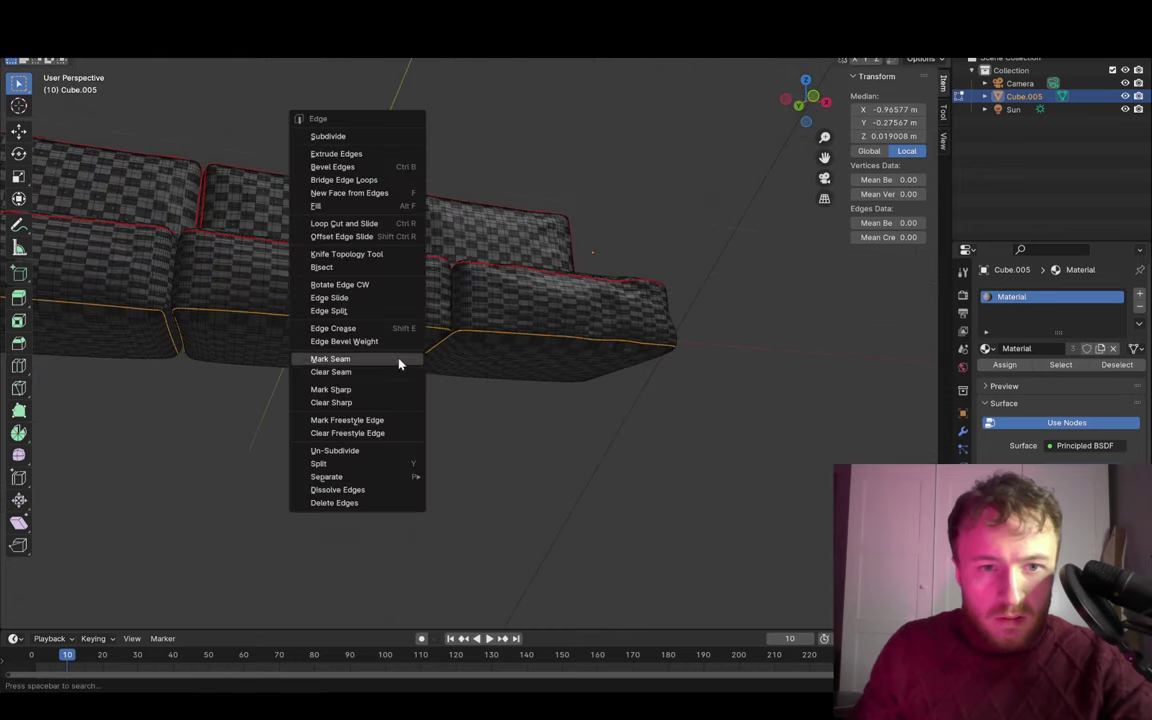
left_click(371, 366)
- Mark a short vertical seam down the cushion's side edges
middle_click_drag(584, 329, 525, 406)
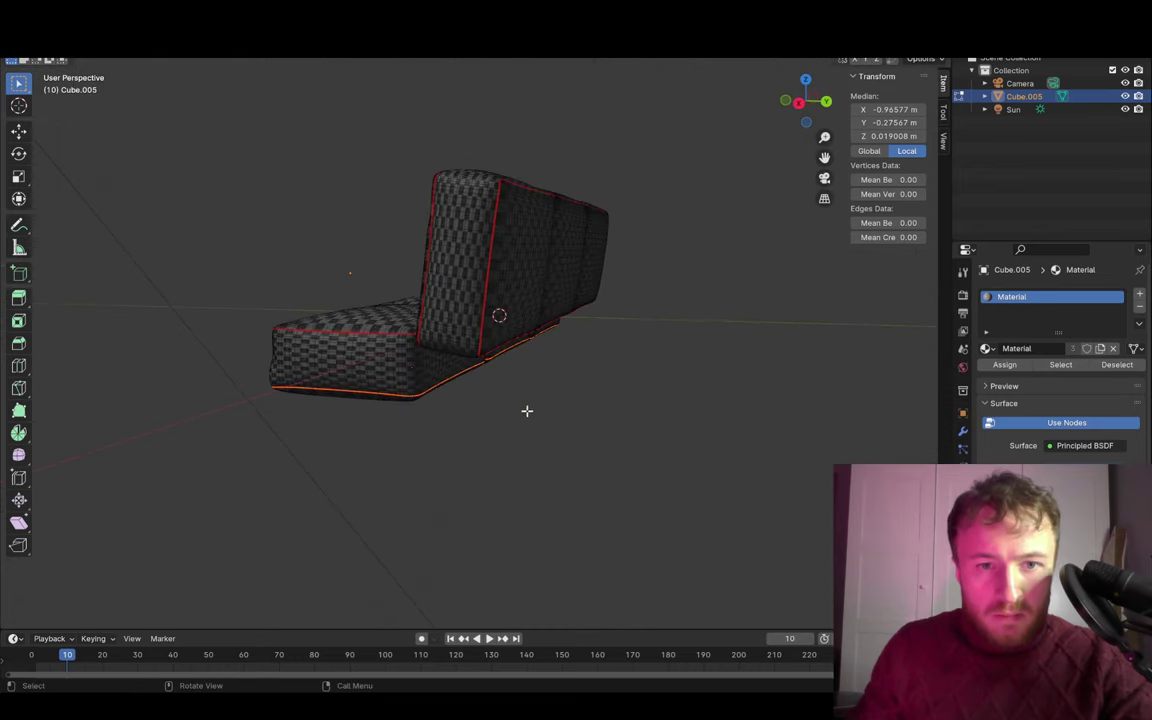
scroll(471, 466, "up", 5)
scroll(471, 466, "up", 4)
left_click(421, 530, "alt+shift")
mouse_move(514, 590)
middle_mouse_down()
mouse_move(514, 545)
mouse_move(447, 361)
middle_mouse_up()
left_click(447, 411, "shift")
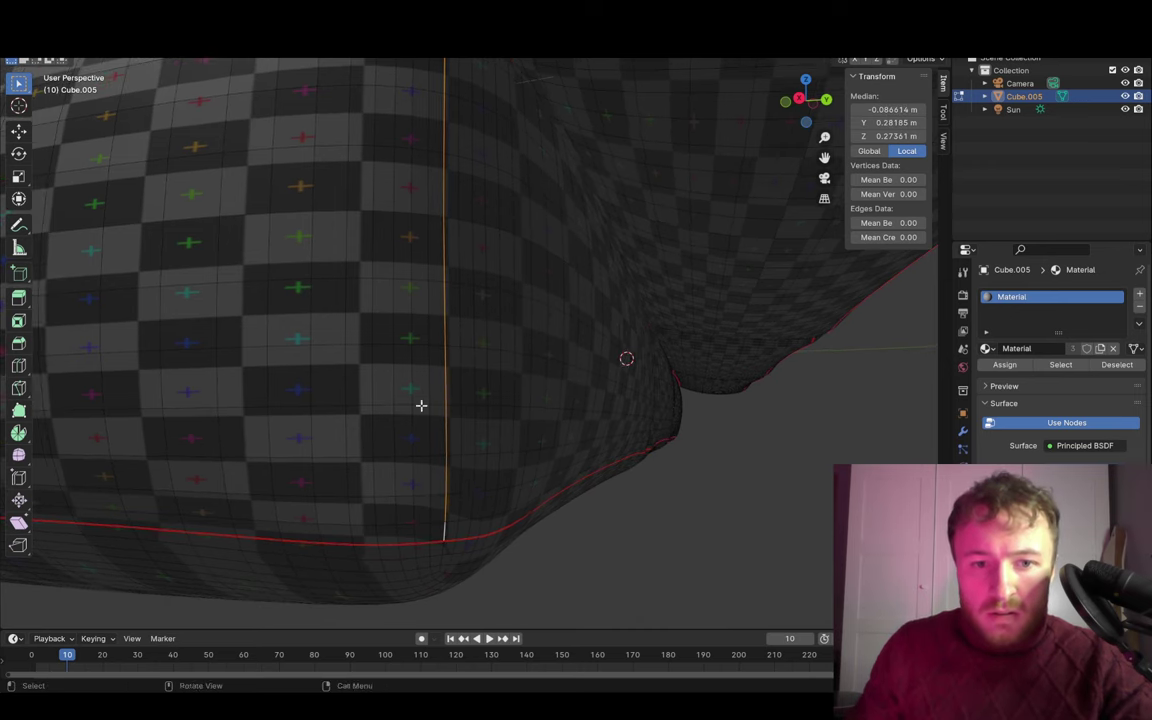
key("ctrl+e")
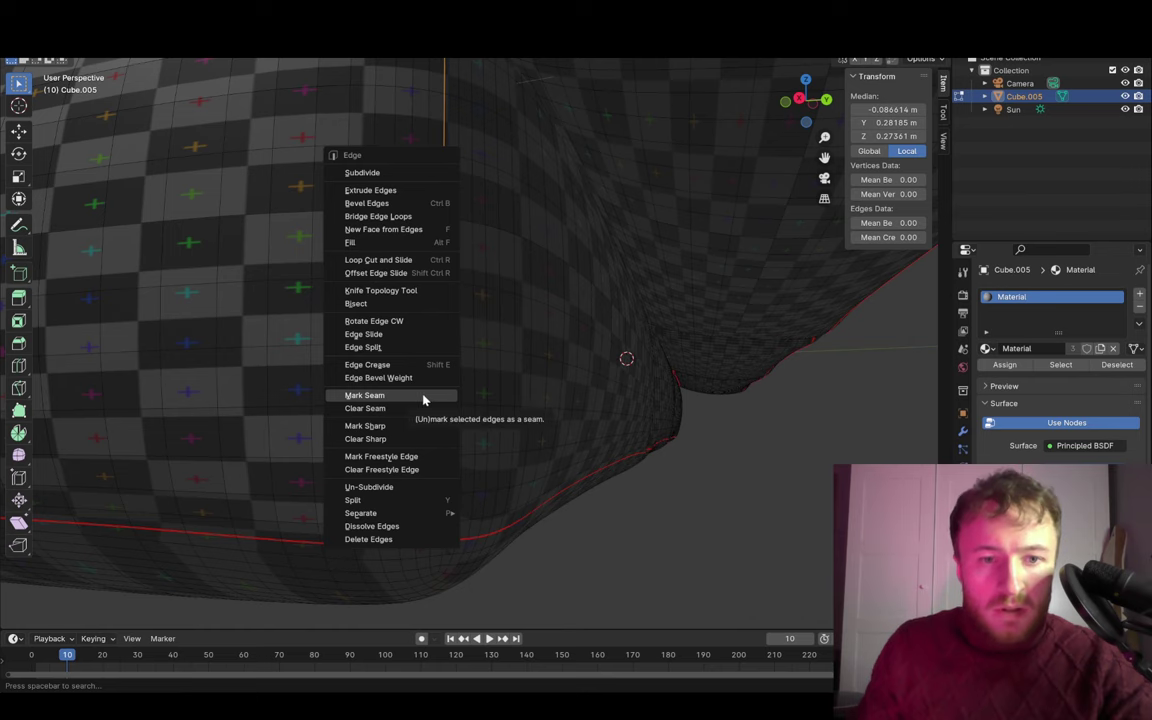
left_click(423, 399)
- Deselect, then select an edge at the back cushion's top corner
mouse_move(423, 399)
middle_mouse_down()
mouse_move(746, 419)
mouse_move(844, 353)
middle_mouse_up()
mouse_move(807, 425)
middle_mouse_down("shift")
mouse_move(645, 522)
mouse_move(638, 463)
middle_mouse_up("shift")
key("alt+a")
mouse_move(730, 553)
middle_mouse_down()
mouse_move(699, 511)
mouse_move(836, 424)
mouse_move(401, 324)
mouse_move(484, 190)
middle_mouse_up()
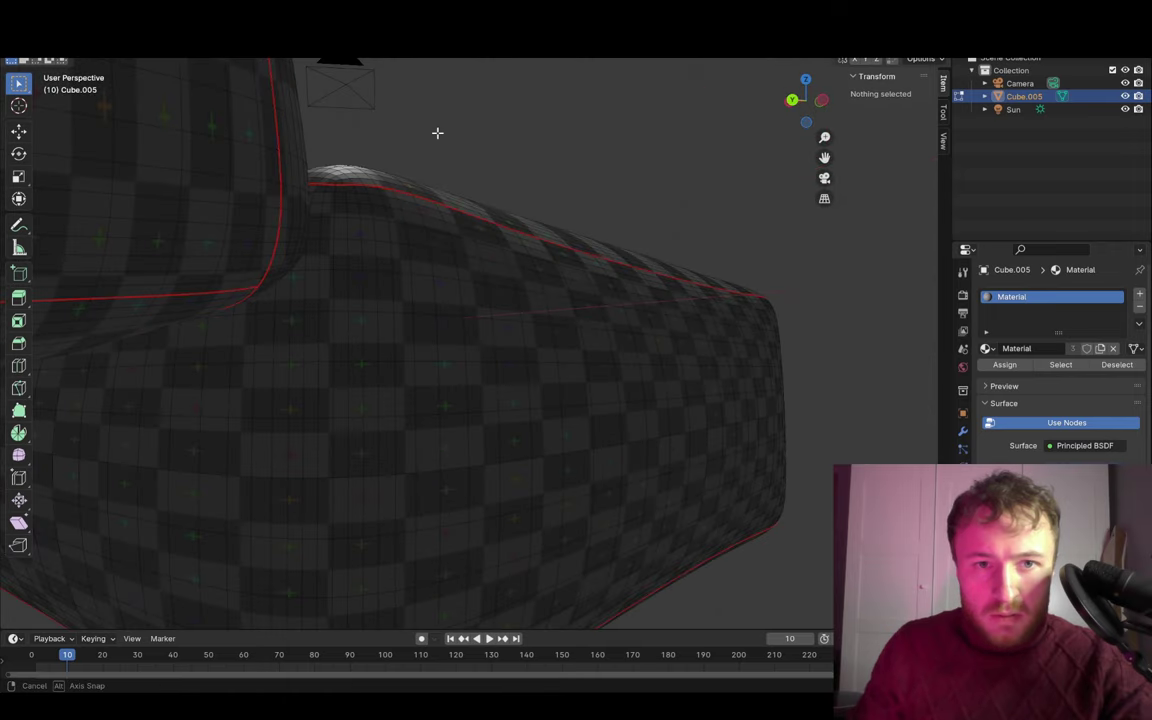
left_click(337, 200)
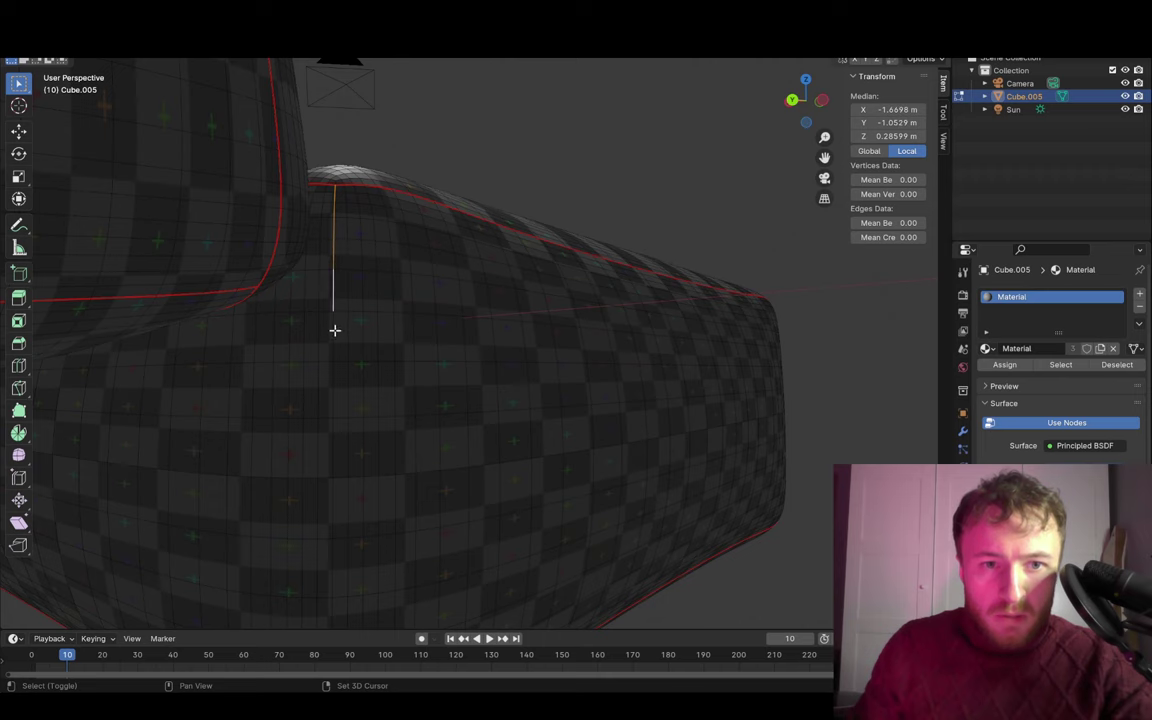
- Reveal the hidden arms, base and pillows and select all sofa geometry
scroll(687, 321, "down", 8)
key("a")
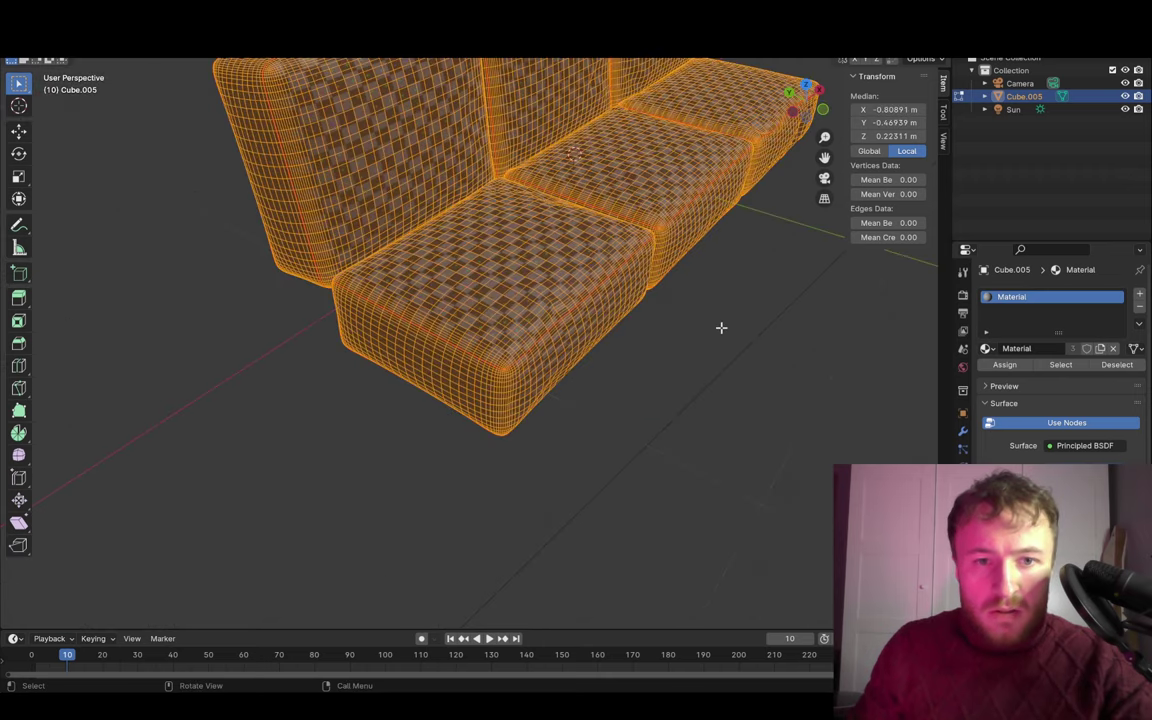
middle_click_drag(722, 327, 735, 461)
key("alt+h")
key("alt+a")
key("a")
scroll(754, 440, "down", 3)
middle_click_drag(723, 404, 595, 241)
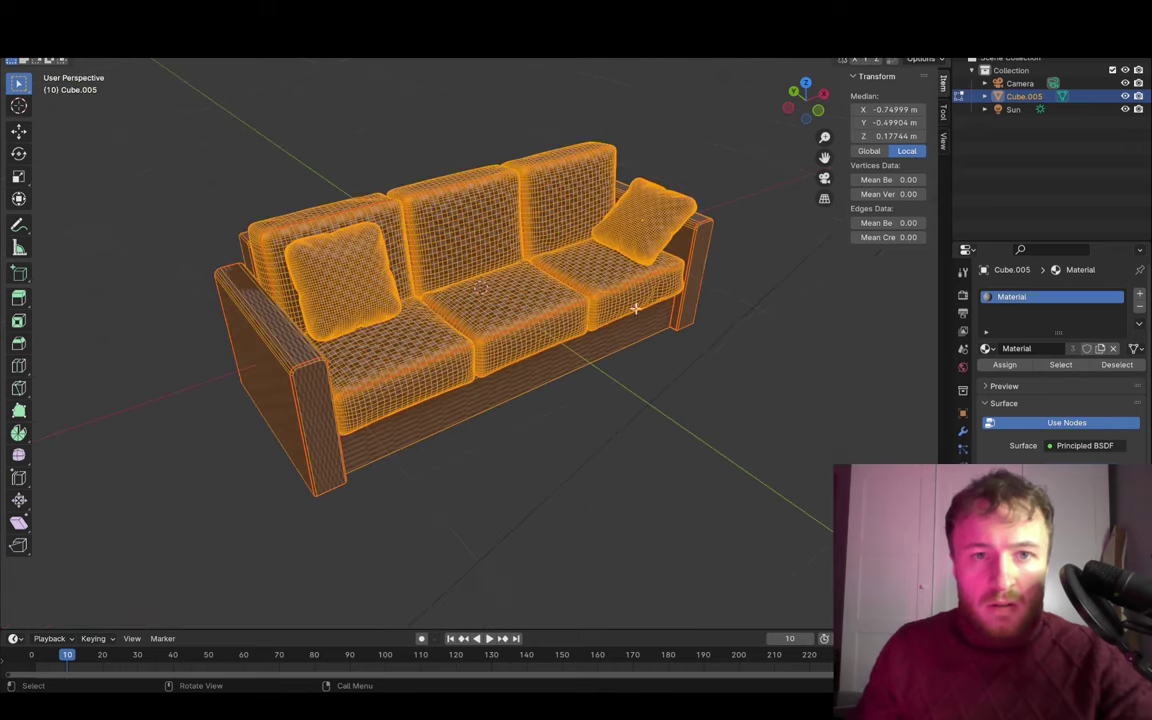
scroll(733, 242, "down", 4)
scroll(789, 260, "up", 4)
- Unwrap the whole sofa with Smart UV Project and deselect
key("ctrl+e")
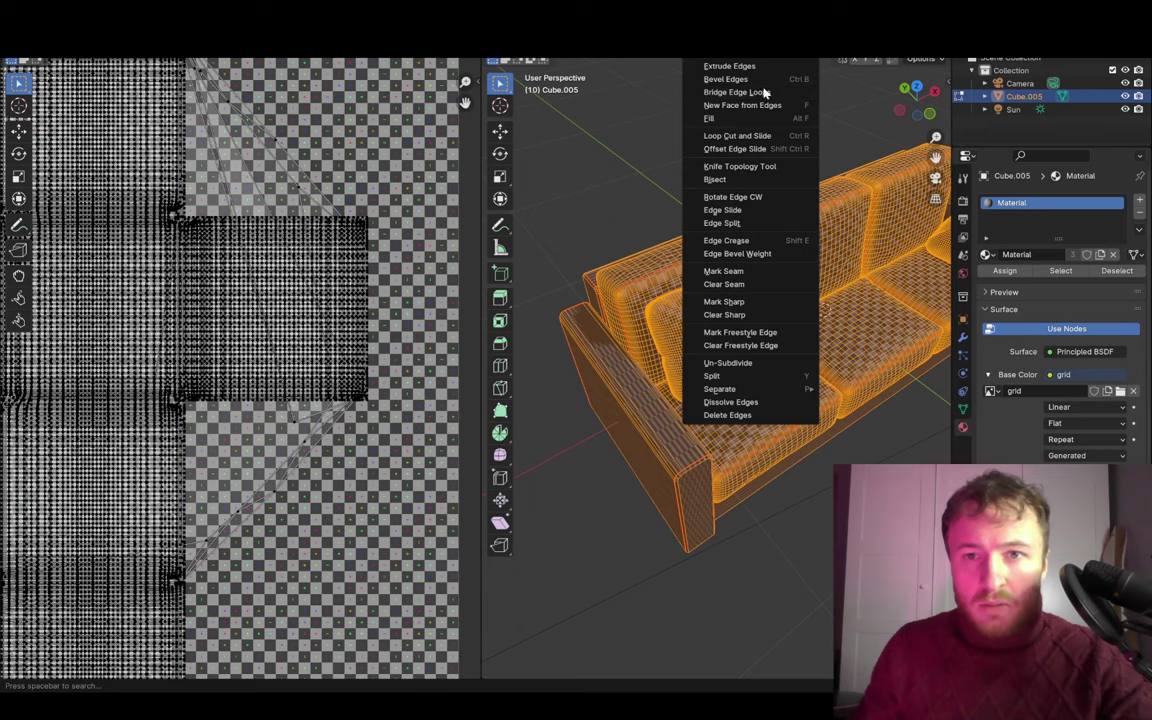
key("Escape")
key("u")
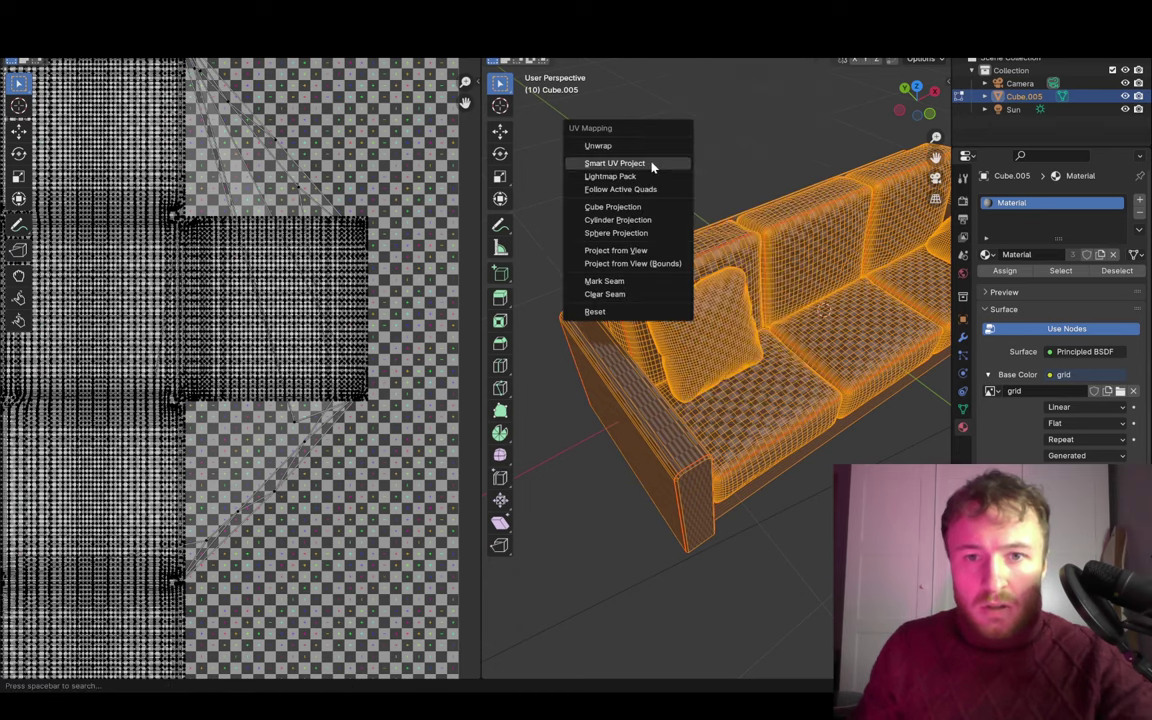
left_click(648, 164)
left_click(655, 284)
mouse_move(740, 480)
middle_mouse_down()
mouse_move(759, 507)
mouse_move(699, 487)
mouse_move(761, 455)
mouse_move(566, 267)
mouse_move(725, 324)
middle_mouse_up()
key("alt+a")
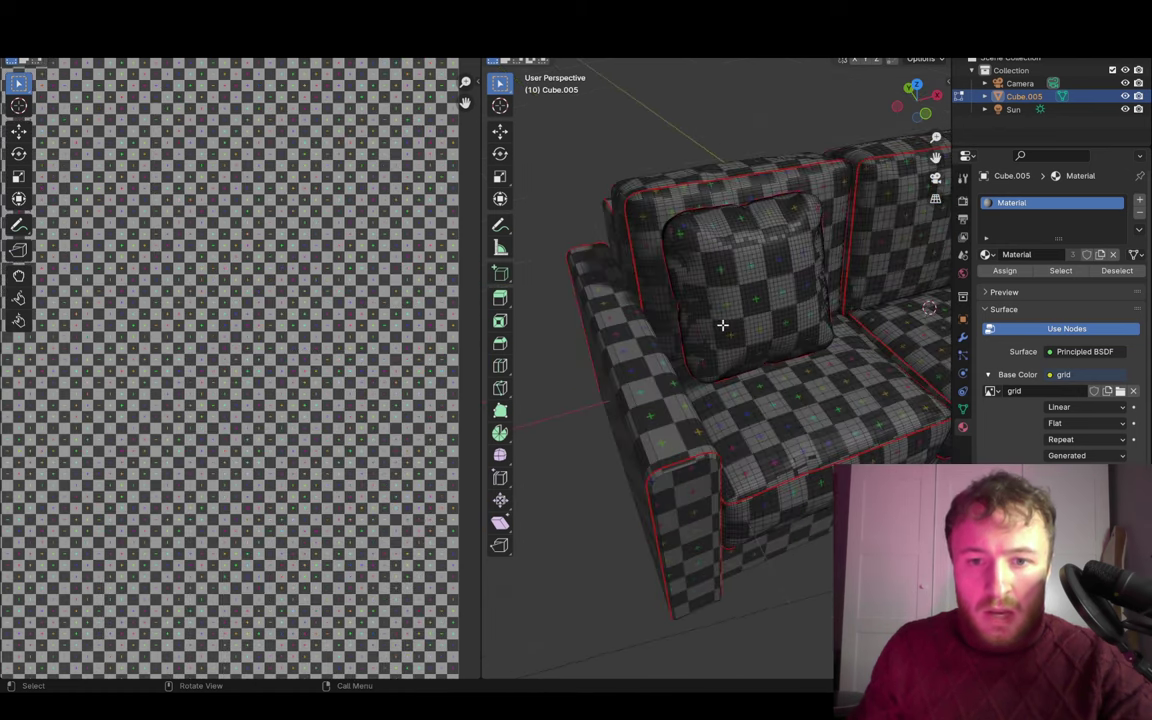
- Inspect the checker grid on the seat cushions, armrest and back
mouse_move(885, 383)
middle_mouse_down()
mouse_move(833, 311)
mouse_move(748, 316)
mouse_move(740, 375)
mouse_move(651, 368)
mouse_move(525, 391)
mouse_move(745, 415)
mouse_move(854, 399)
middle_mouse_up()
scroll(860, 410, "up", 5)
middle_click_drag(626, 383, 697, 401)
middle_click_drag(609, 458, 884, 449)
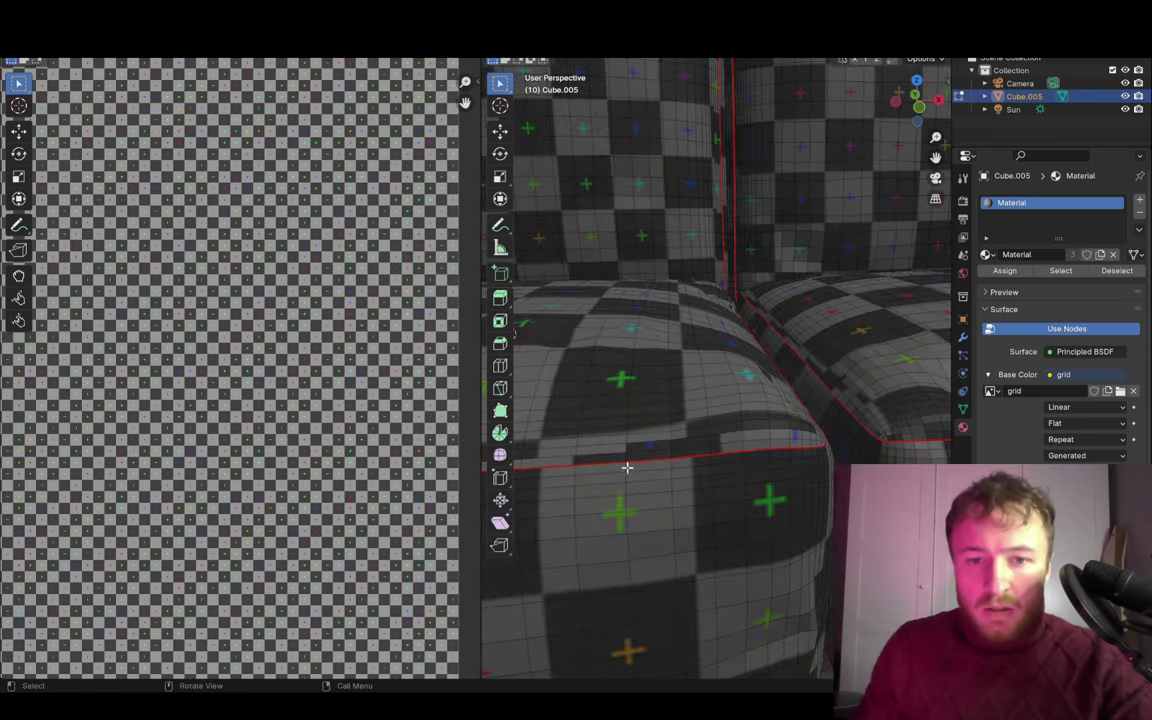
mouse_move(800, 393)
middle_mouse_down()
mouse_move(761, 363)
mouse_move(828, 447)
middle_mouse_up()
middle_click_drag(572, 446, 684, 427, "shift")
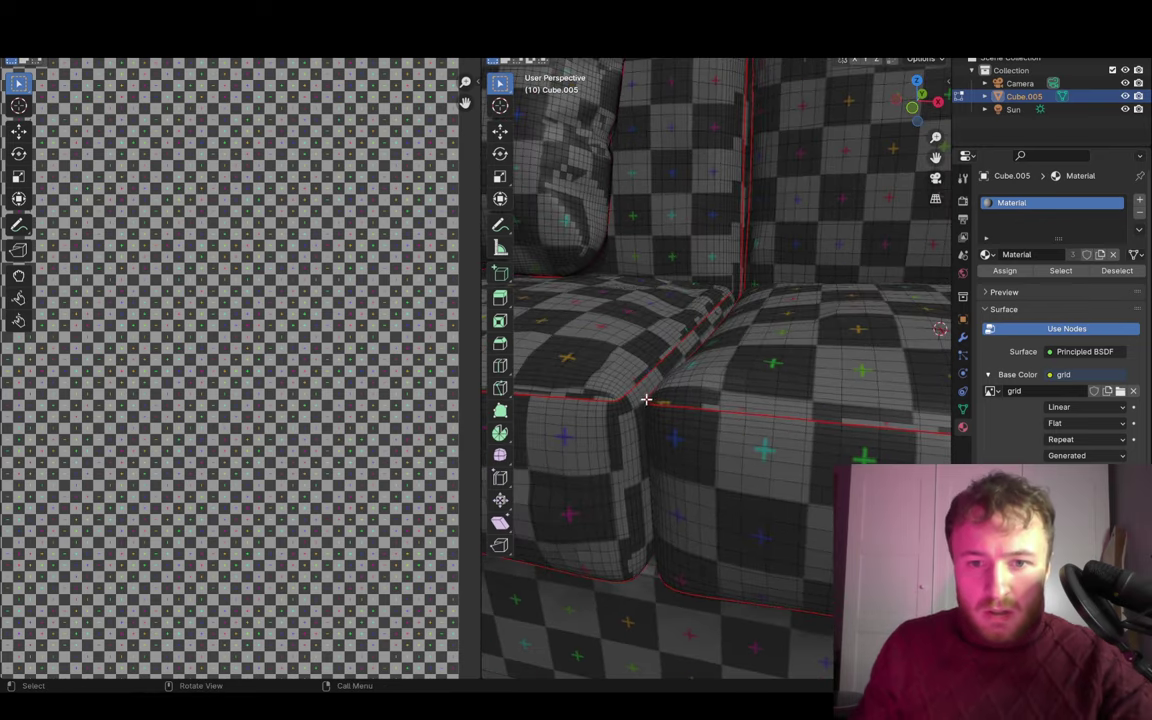
scroll(779, 414, "down", 5)
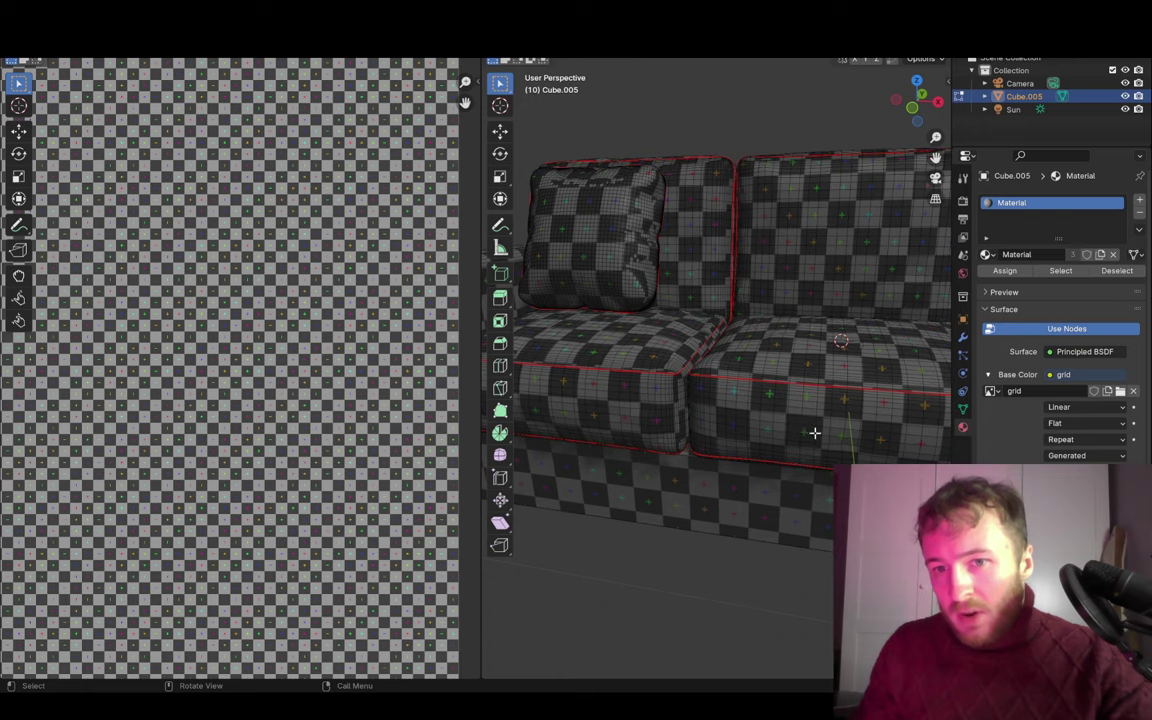
scroll(864, 368, "up", 3)
scroll(879, 411, "up", 3)
scroll(651, 445, "down", 8)
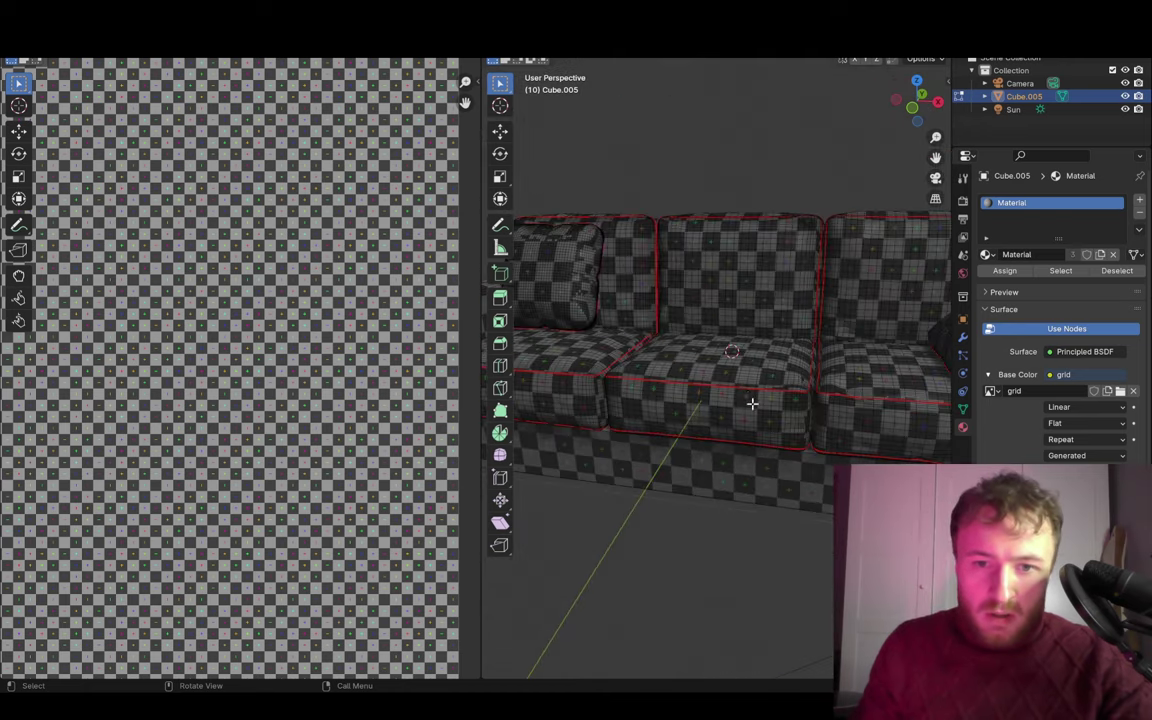
mouse_move(750, 402)
middle_mouse_down()
mouse_move(759, 381)
mouse_move(884, 368)
middle_mouse_up()
scroll(877, 363, "down", 5)
scroll(643, 374, "up", 5)
- Return to Object Mode and widen the 3D view beside the image editor
key("Tab")
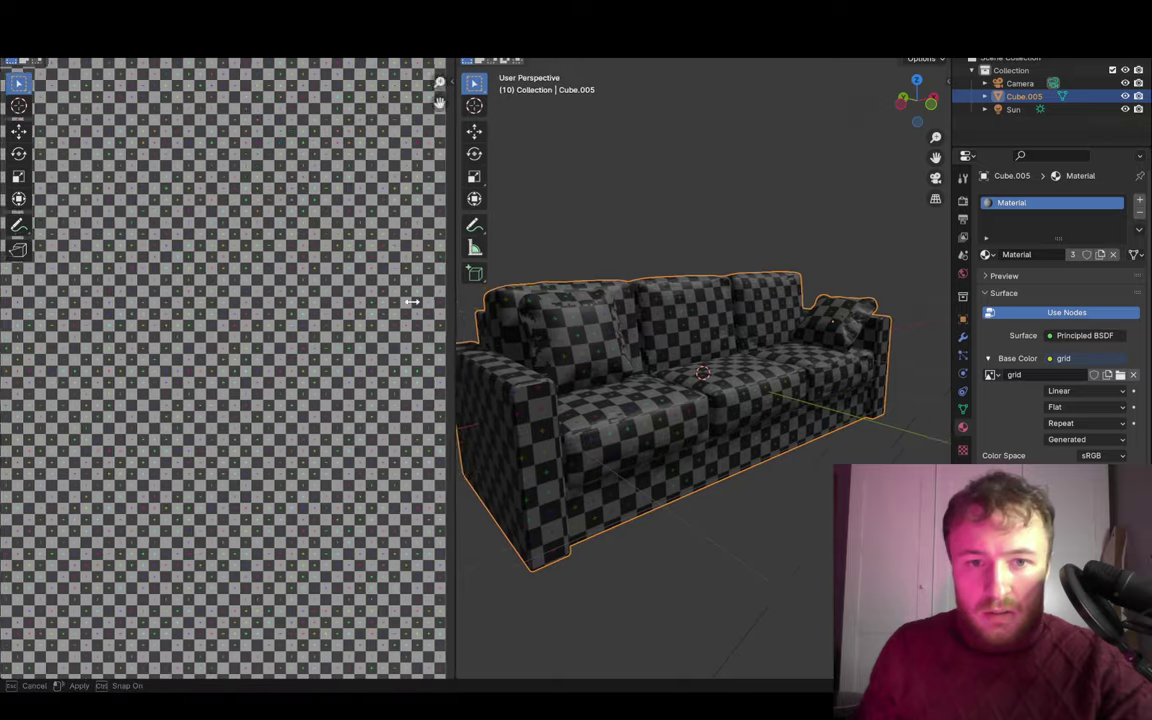
left_click_drag(476, 296, 262, 320)
mouse_move(337, 342)
middle_mouse_down()
mouse_move(478, 415)
mouse_move(497, 409)
middle_mouse_up()
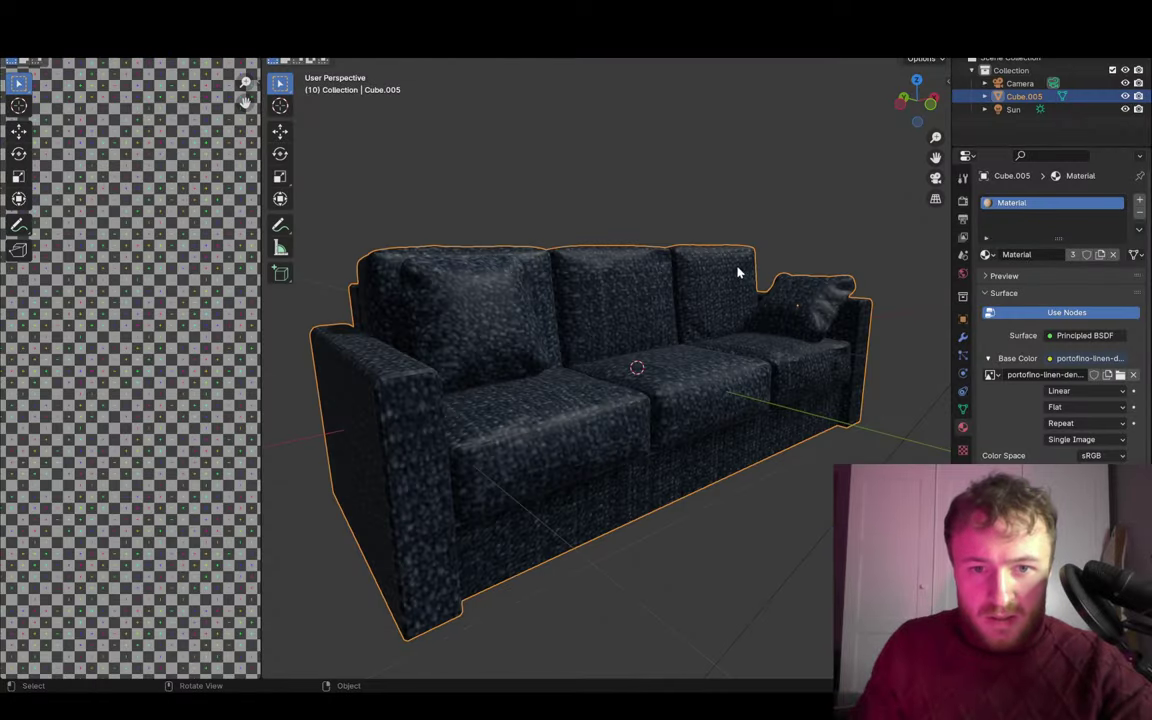
- Orbit around the sofa to view its new dark linen fabric texture
mouse_move(740, 267)
middle_mouse_down()
mouse_move(692, 296)
mouse_move(548, 283)
middle_mouse_up()
scroll(548, 283, "down", 4)
middle_click_drag(728, 278, 771, 286)
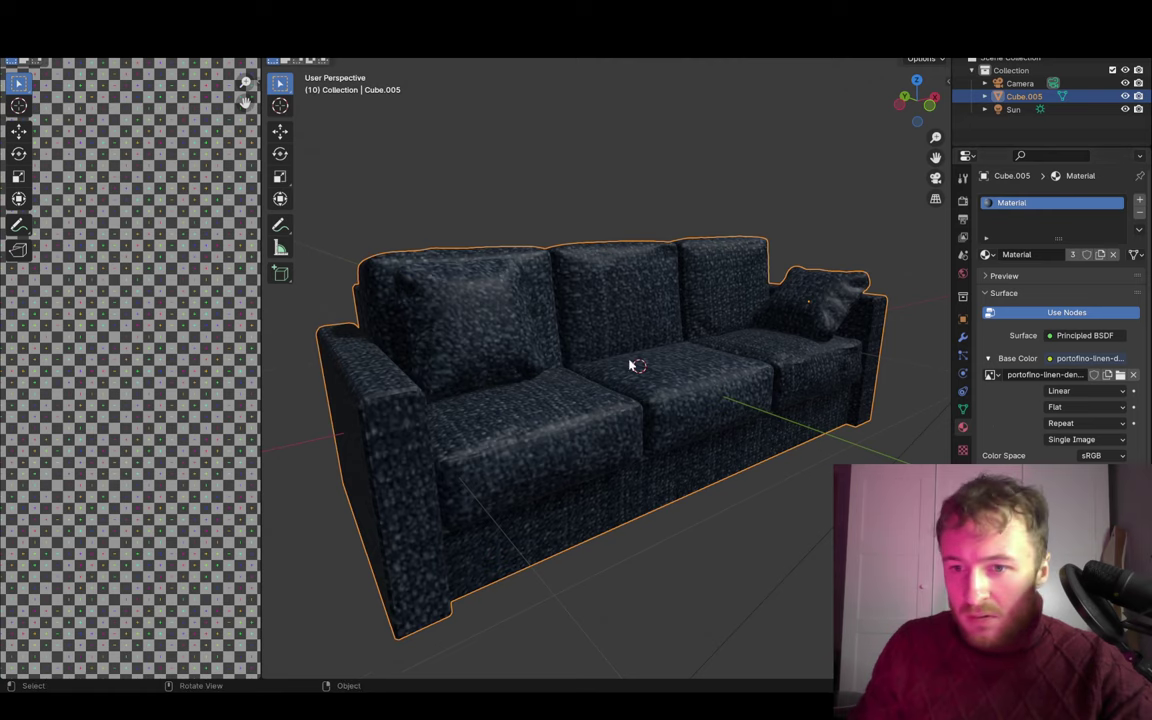
- Inspect the textured sofa's right end, switching into Edit Mode
scroll(573, 360, "down", 2)
middle_click_drag(604, 334, 517, 314)
scroll(517, 314, "up", 5)
mouse_move(711, 297)
middle_mouse_down()
mouse_move(655, 351)
mouse_move(576, 360)
mouse_move(622, 378)
mouse_move(786, 362)
mouse_move(614, 375)
mouse_move(717, 369)
mouse_move(764, 337)
mouse_move(790, 267)
mouse_move(640, 268)
mouse_move(638, 303)
mouse_move(671, 280)
mouse_move(816, 258)
middle_mouse_up()
scroll(622, 378, "down", 5)
key("Tab")
key("Tab")
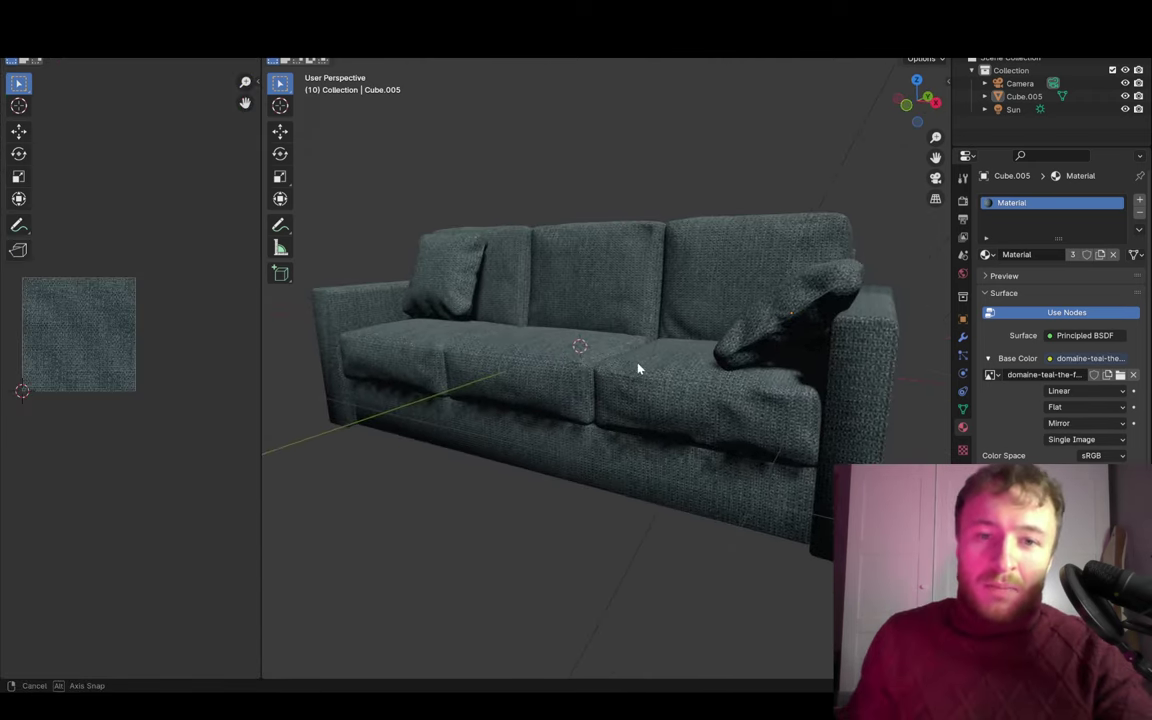
mouse_move(638, 369)
middle_mouse_down()
mouse_move(663, 360)
mouse_move(627, 368)
mouse_move(771, 360)
mouse_move(669, 386)
mouse_move(491, 381)
mouse_move(728, 380)
mouse_move(643, 388)
mouse_move(746, 375)
mouse_move(622, 412)
mouse_move(681, 373)
mouse_move(735, 380)
middle_mouse_up()
scroll(622, 412, "down", 5)
scroll(607, 417, "up", 5)
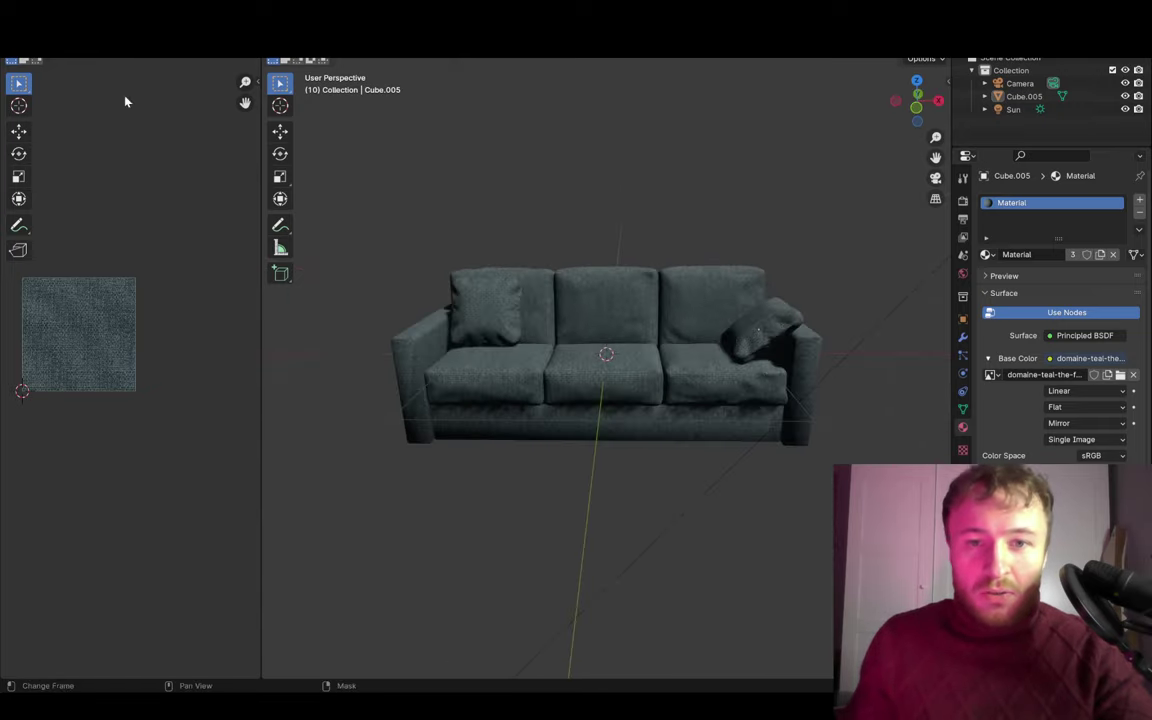
- Save the sofa scene as sofa.blend from the File menu
left_click(30, 50)
left_click(47, 108)
left_click(30, 50)
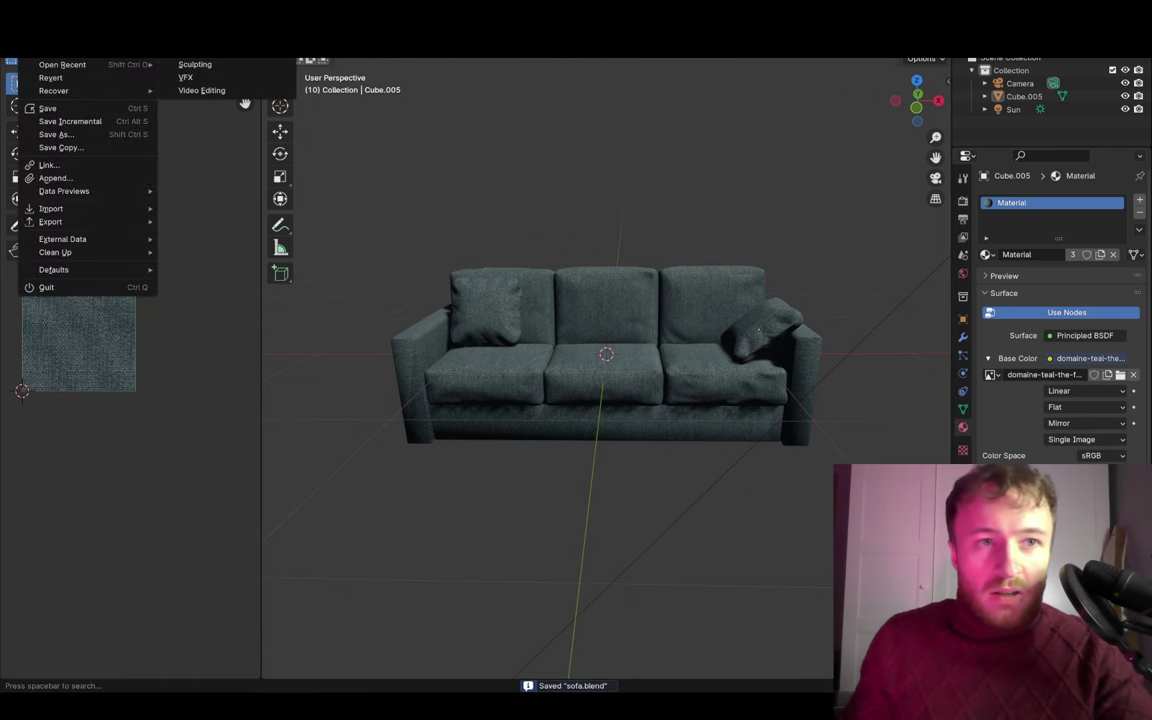
- Start a new General file and orbit around the cube, sized 2.09 × 1.56 × 1 m
left_click(190, 50)
mouse_move(676, 224)
middle_mouse_down()
mouse_move(545, 257)
mouse_move(575, 290)
middle_mouse_up()
middle_click_drag(718, 312, 748, 311)
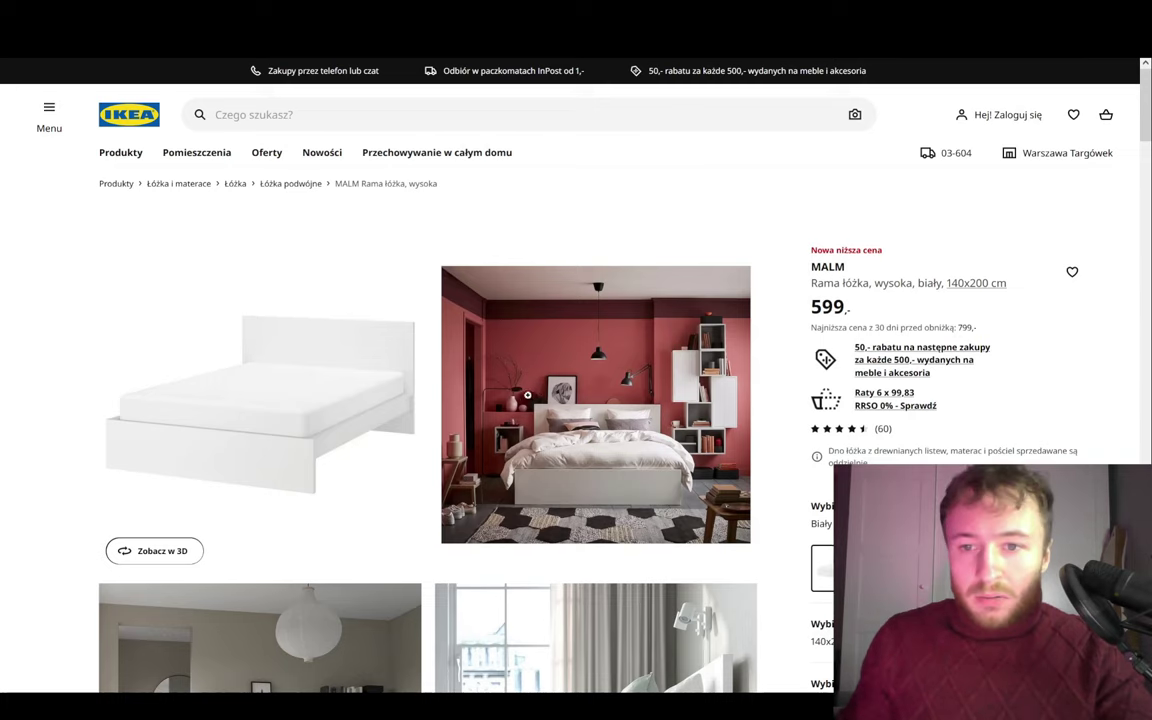
scroll(536, 388, "down", 4)
scroll(468, 470, "down", 7)
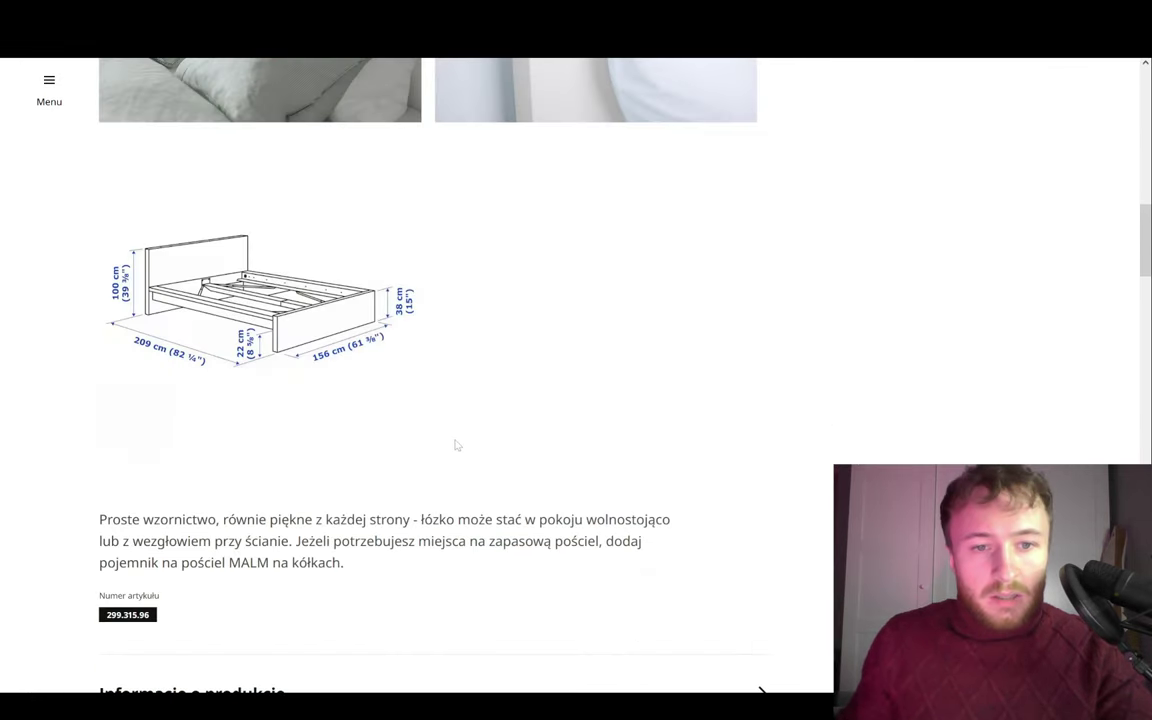
scroll(440, 442, "up", 1)
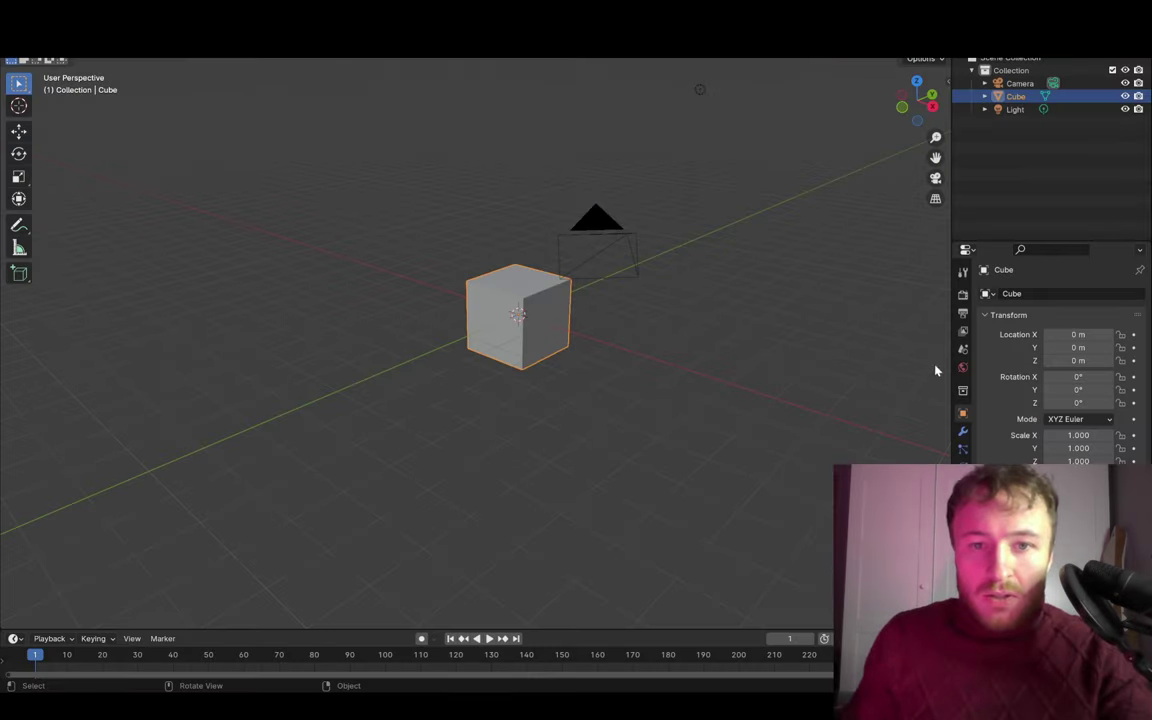
middle_click_drag(936, 371, 828, 334)
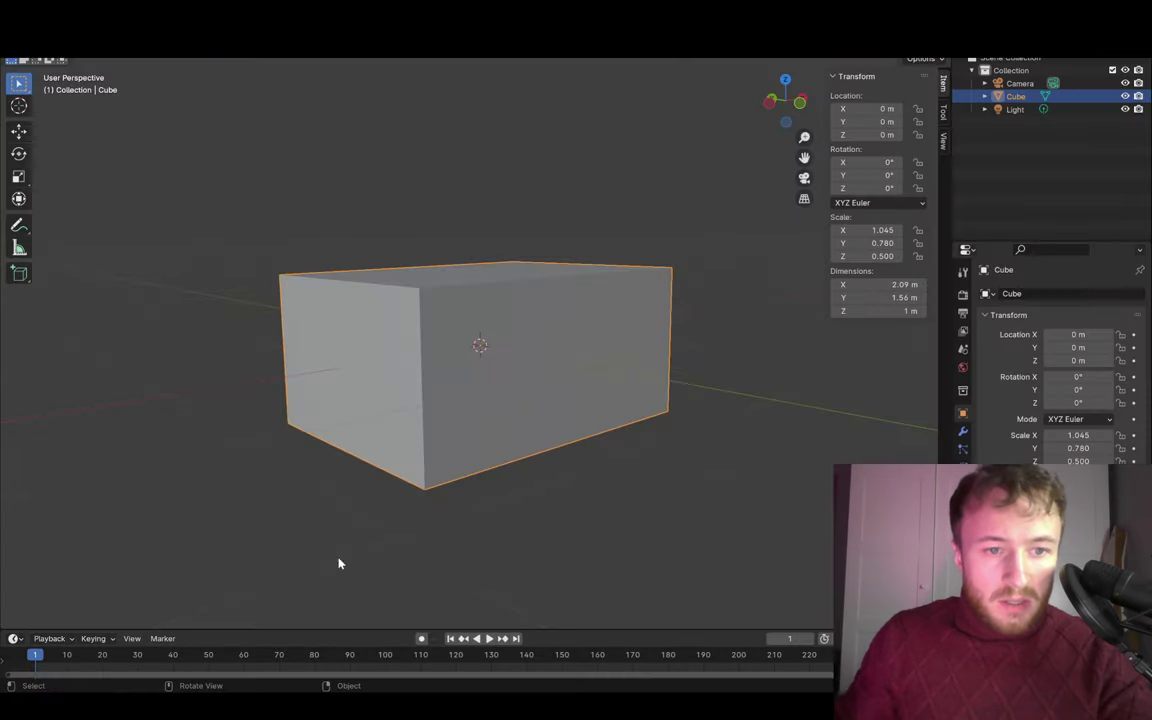
mouse_move(337, 560)
middle_mouse_down()
mouse_move(650, 419)
mouse_move(571, 422)
mouse_move(546, 380)
middle_mouse_up()
mouse_move(605, 240)
middle_mouse_down()
mouse_move(661, 296)
mouse_move(645, 321)
mouse_move(440, 352)
mouse_move(612, 353)
middle_mouse_up()
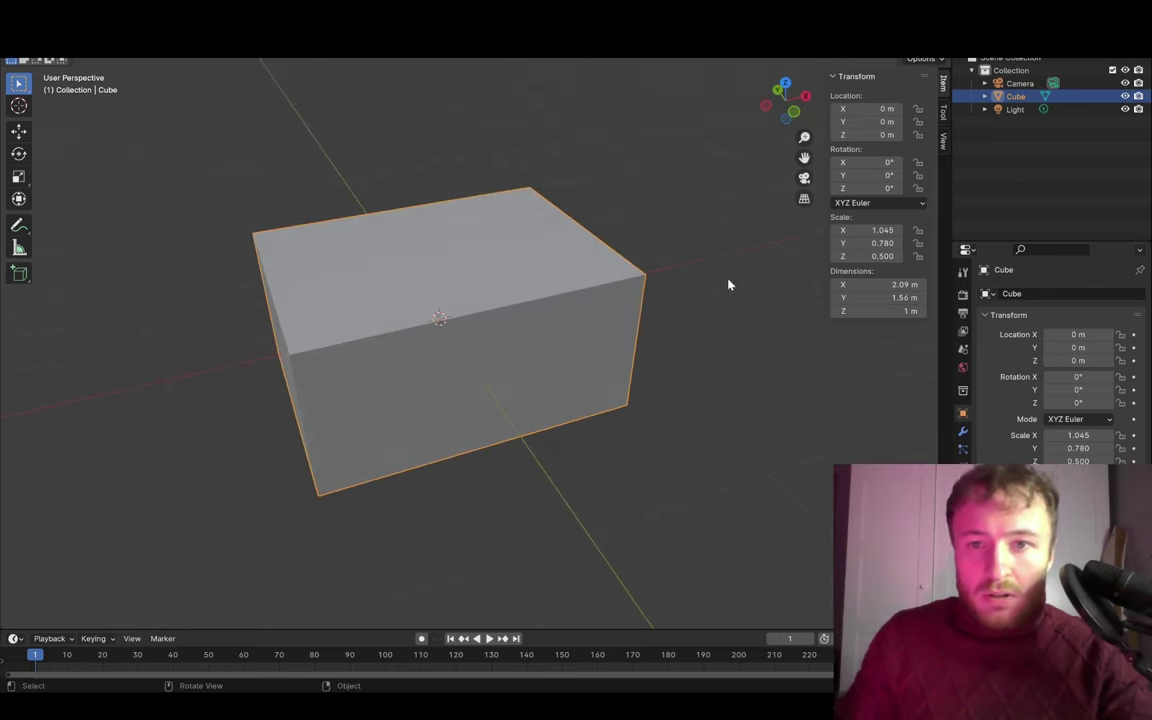
- Duplicate the bed-sized box in place and select the copy's left end face in Edit Mode
key("shift+d")
key("Escape")
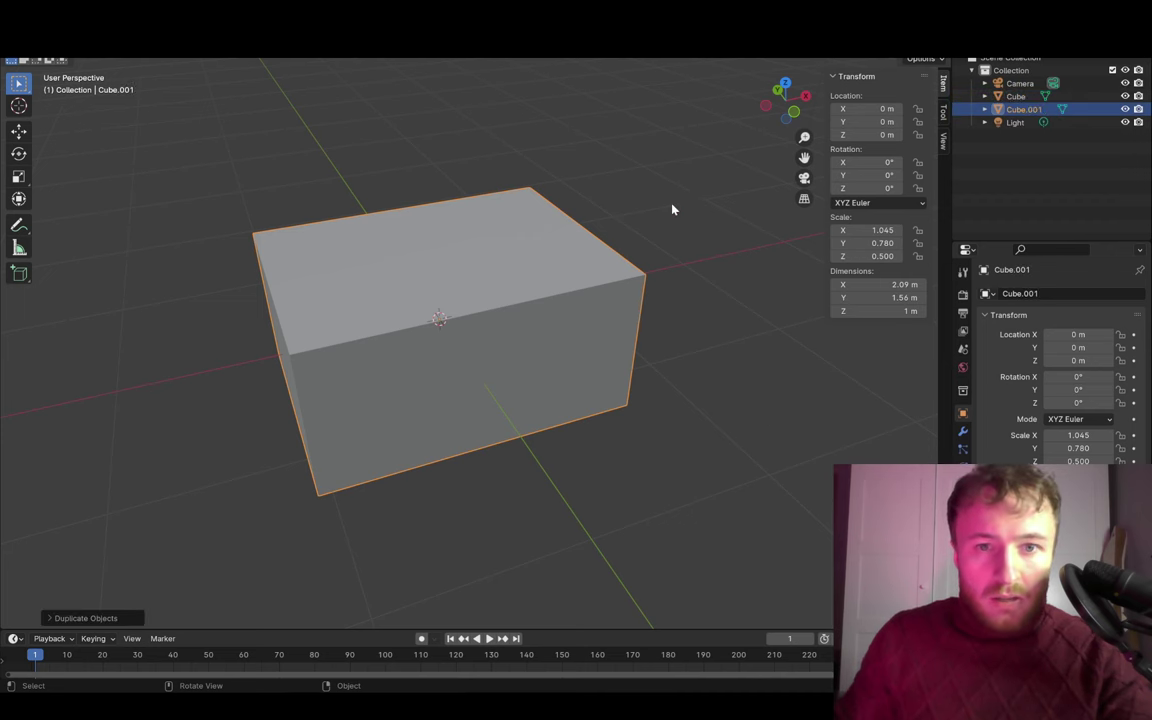
key("Tab")
mouse_move(681, 203)
middle_mouse_down()
mouse_move(519, 314)
mouse_move(802, 118)
middle_mouse_up()
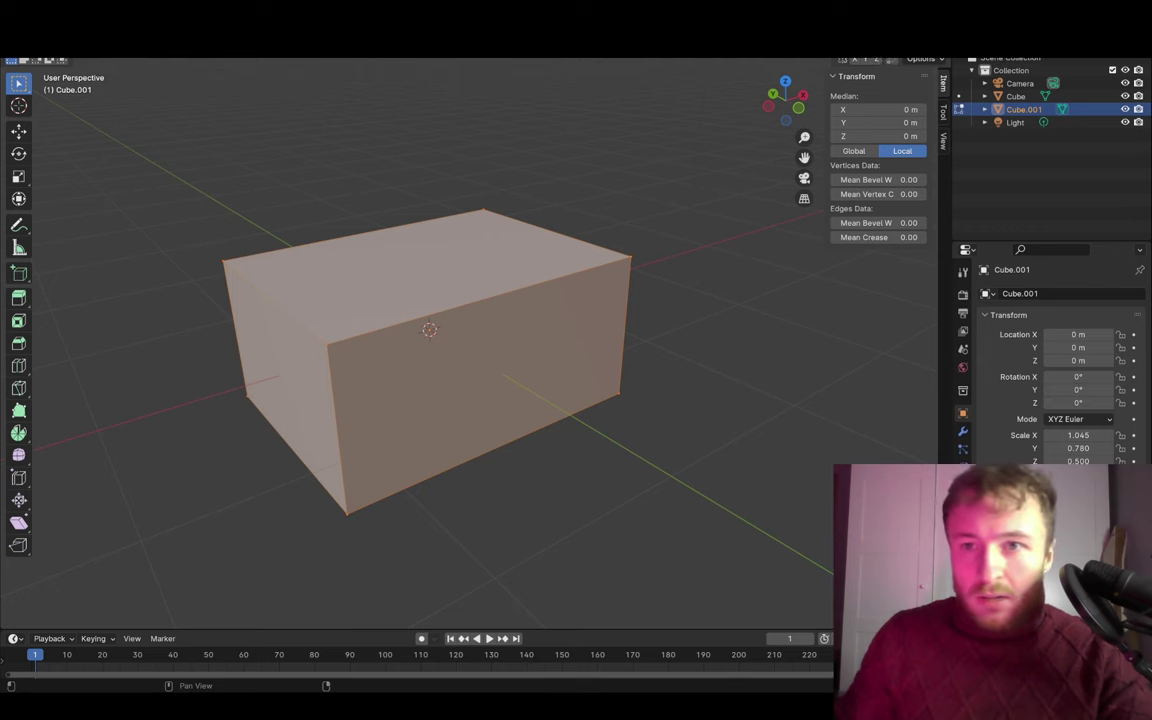
key("alt+z")
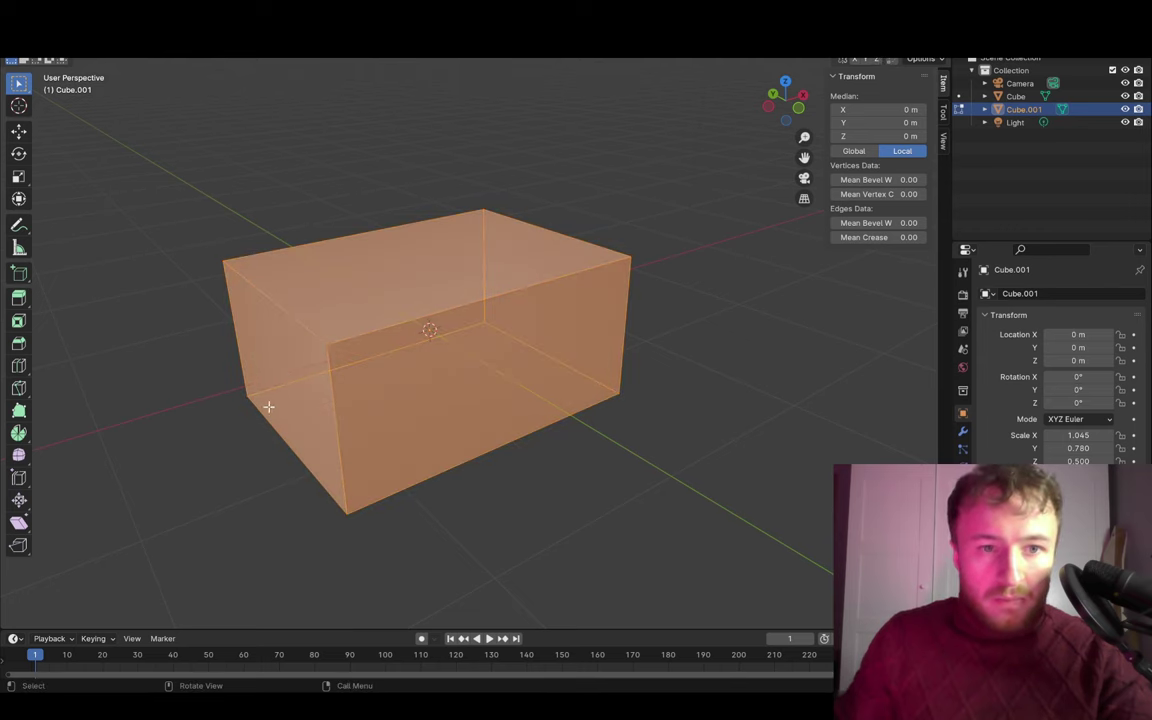
left_click(280, 375)
key("g")
key("x")
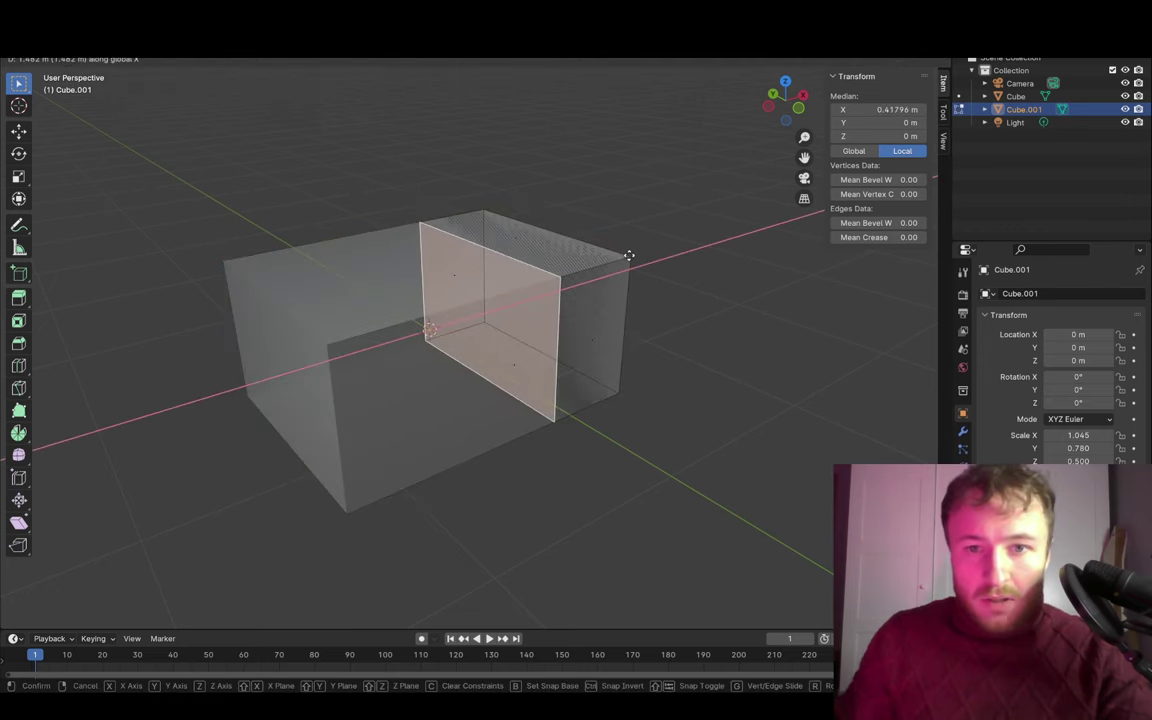
key("Escape")
key("alt+z")
- Change the snapping target and slide the end face along X to the box's end
left_click(460, 55)
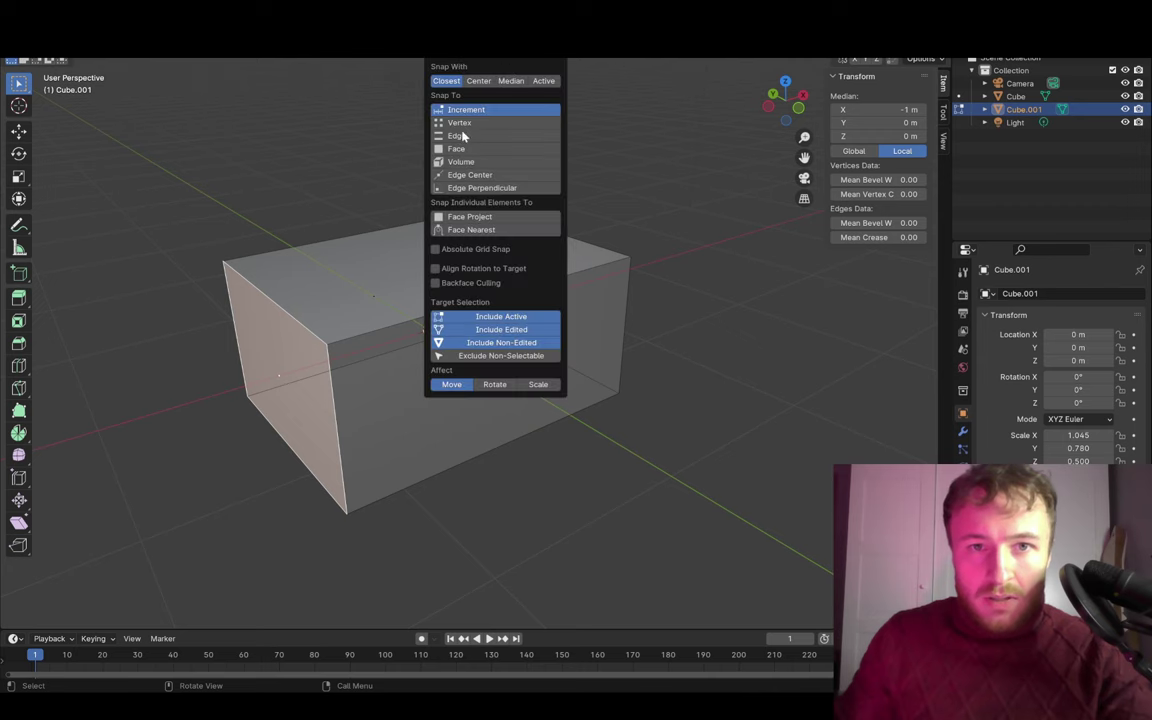
left_click(445, 116)
key("g")
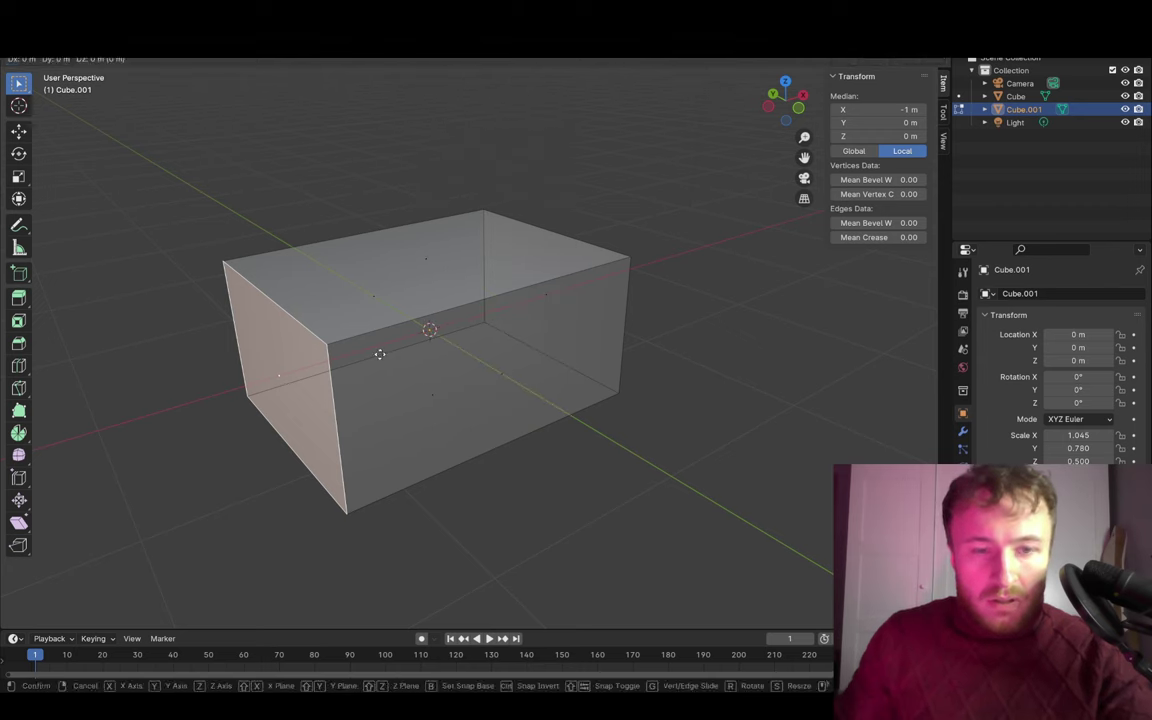
key("z")
key("x")
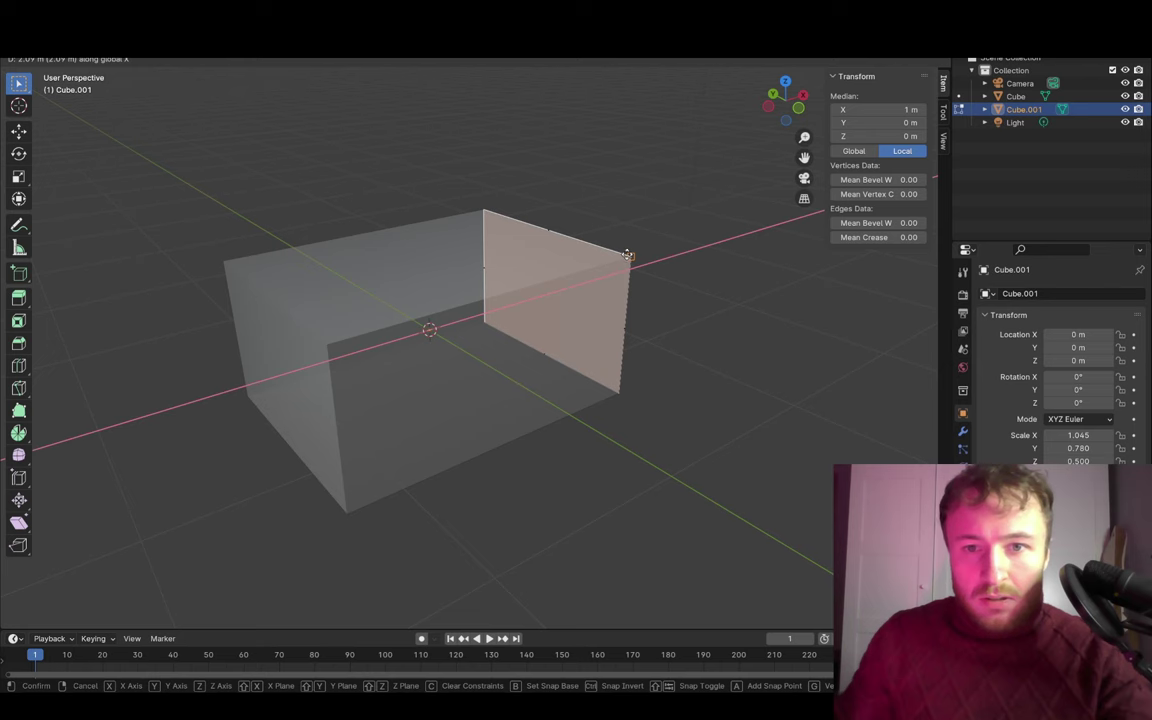
left_click(620, 290)
key("g")
key("x")
key("equal")
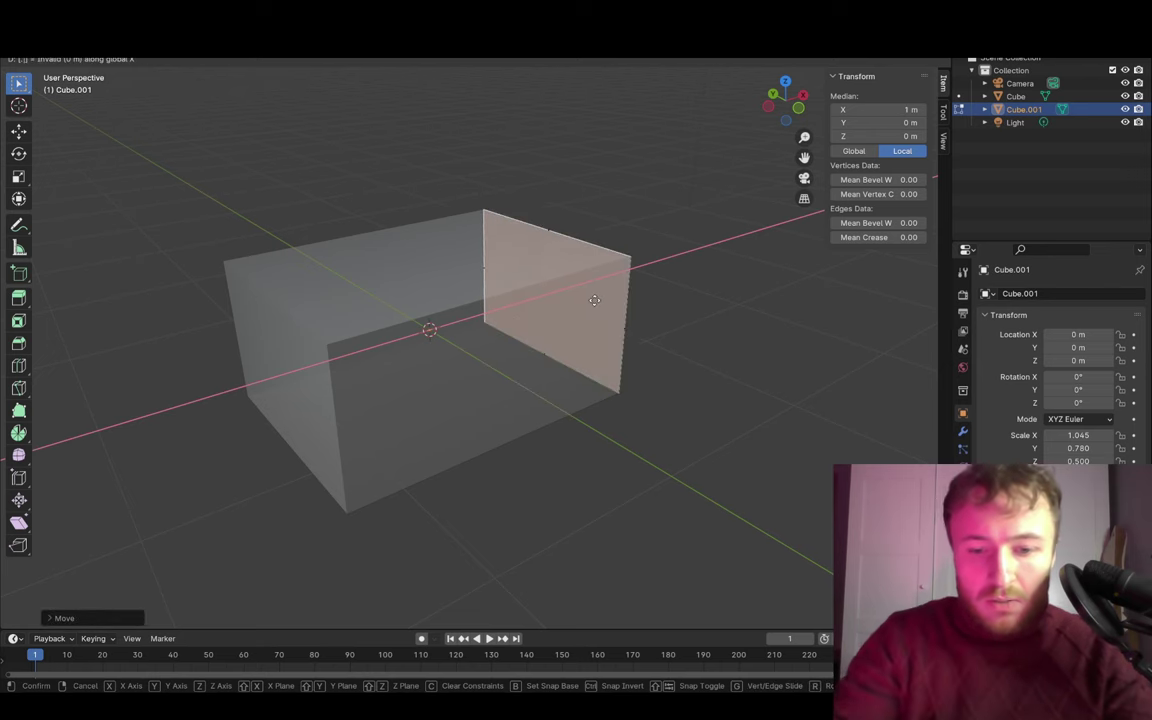
left_click(594, 300)
mouse_move(594, 298)
middle_mouse_down()
mouse_move(653, 334)
mouse_move(553, 285)
middle_mouse_up()
scroll(553, 285, "up", 3)
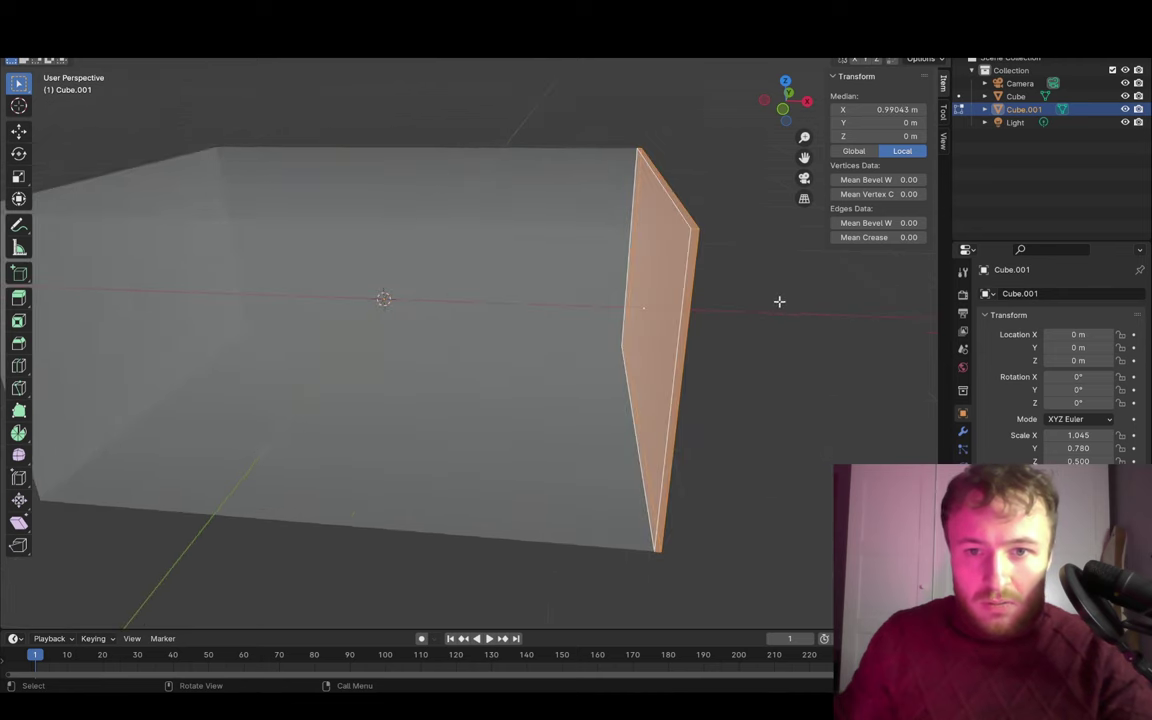
- Copy the end face and place it at the box's left end along X
key("g")
key("x")
left_click(383, 468)
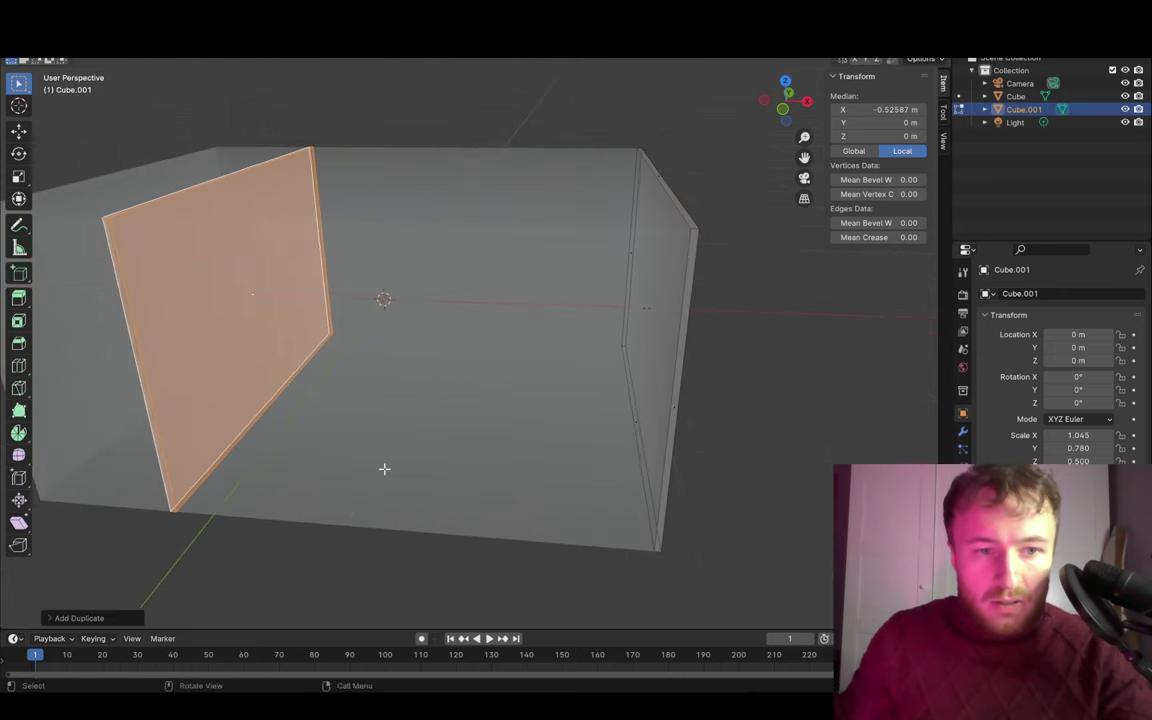
mouse_move(383, 468)
middle_mouse_down()
mouse_move(506, 422)
mouse_move(589, 422)
middle_mouse_up()
key("g")
key("z")
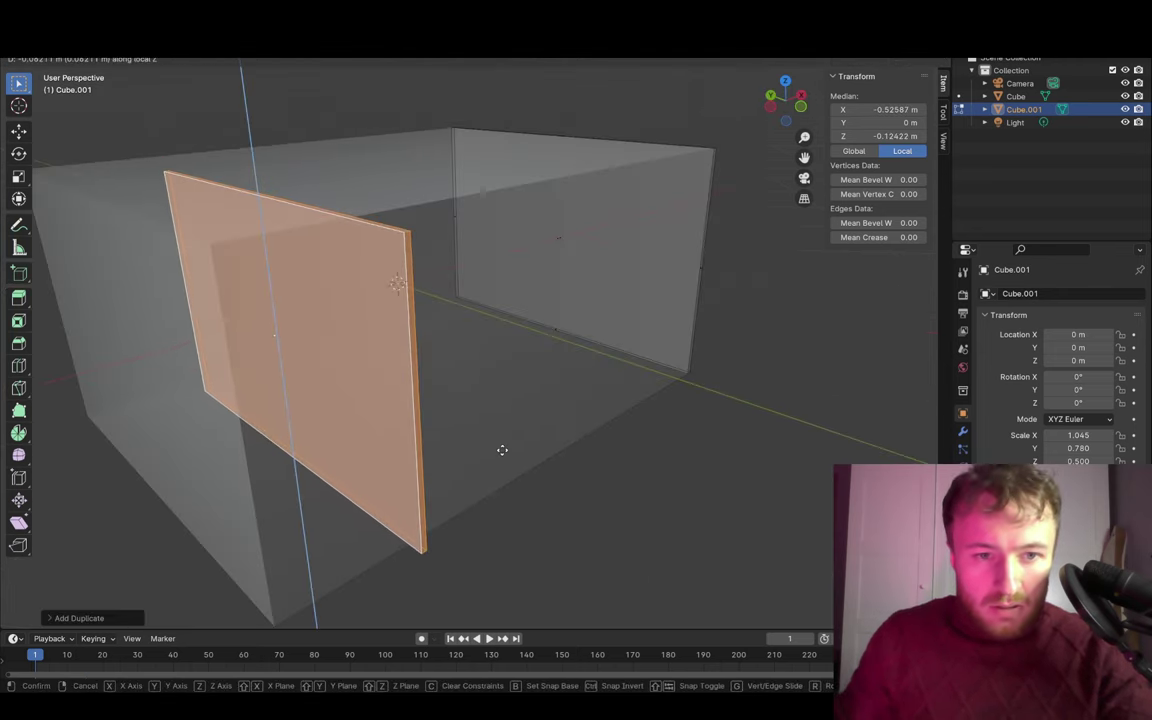
key("y")
key("x")
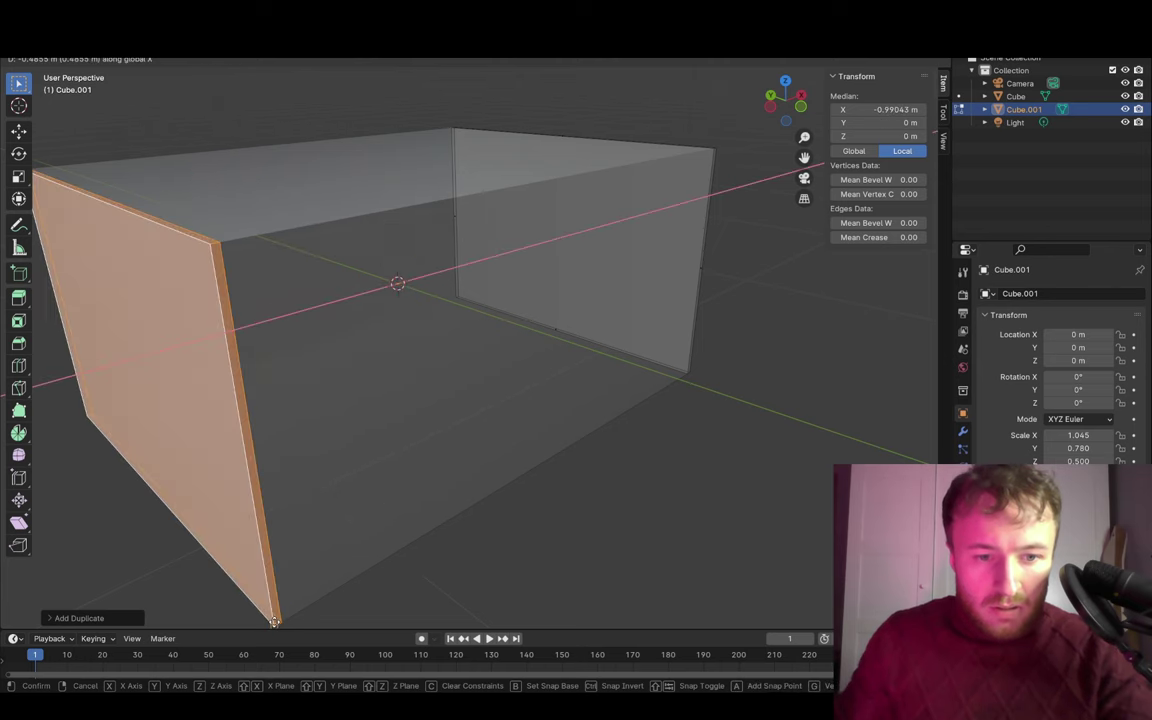
left_click(250, 560)
middle_click_drag(415, 503, 555, 413)
mouse_move(453, 285)
middle_mouse_down()
mouse_move(404, 229)
mouse_move(321, 244)
middle_mouse_up()
- Drop the face copy's top edge to the bottom, then raise it to 0.24 panel height
left_click(269, 219)
mouse_move(512, 281)
middle_mouse_down("shift")
mouse_move(650, 280)
mouse_move(625, 285)
middle_mouse_up("shift")
scroll(628, 282, "down", 3)
key("g")
key("z")
key("ctrl")
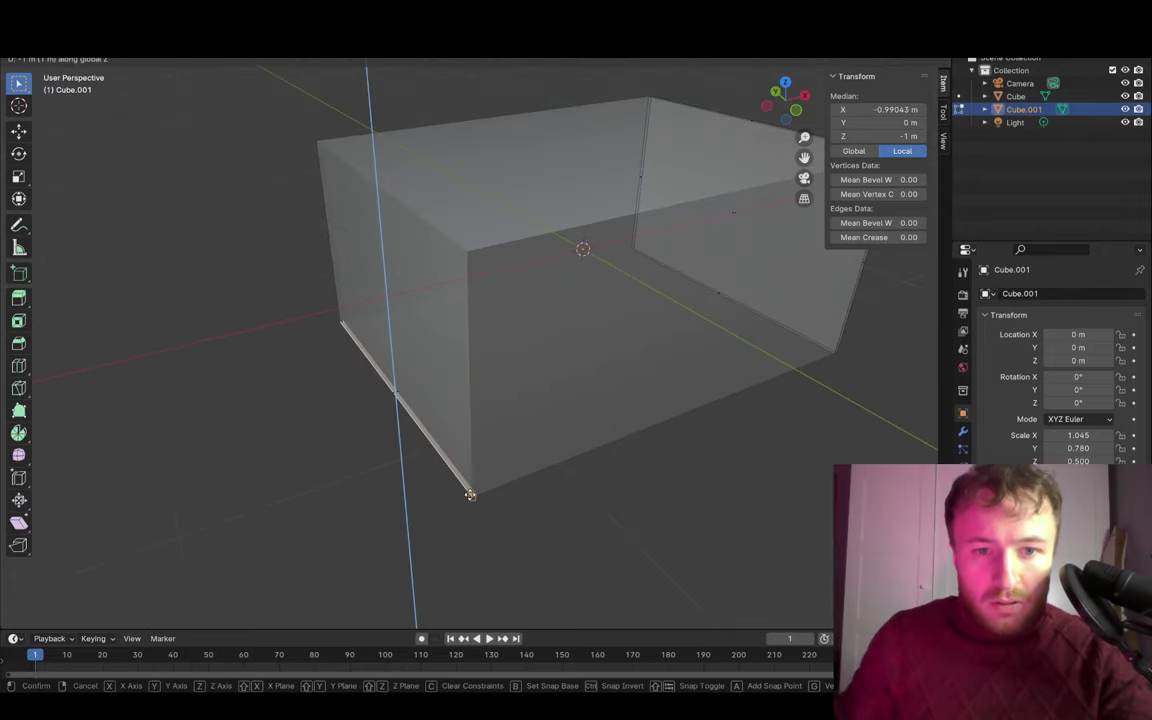
left_click(473, 498)
key("g")
key("z")
key("minus")
type("0.24")
key("Return")
middle_click_drag(563, 437, 456, 439)
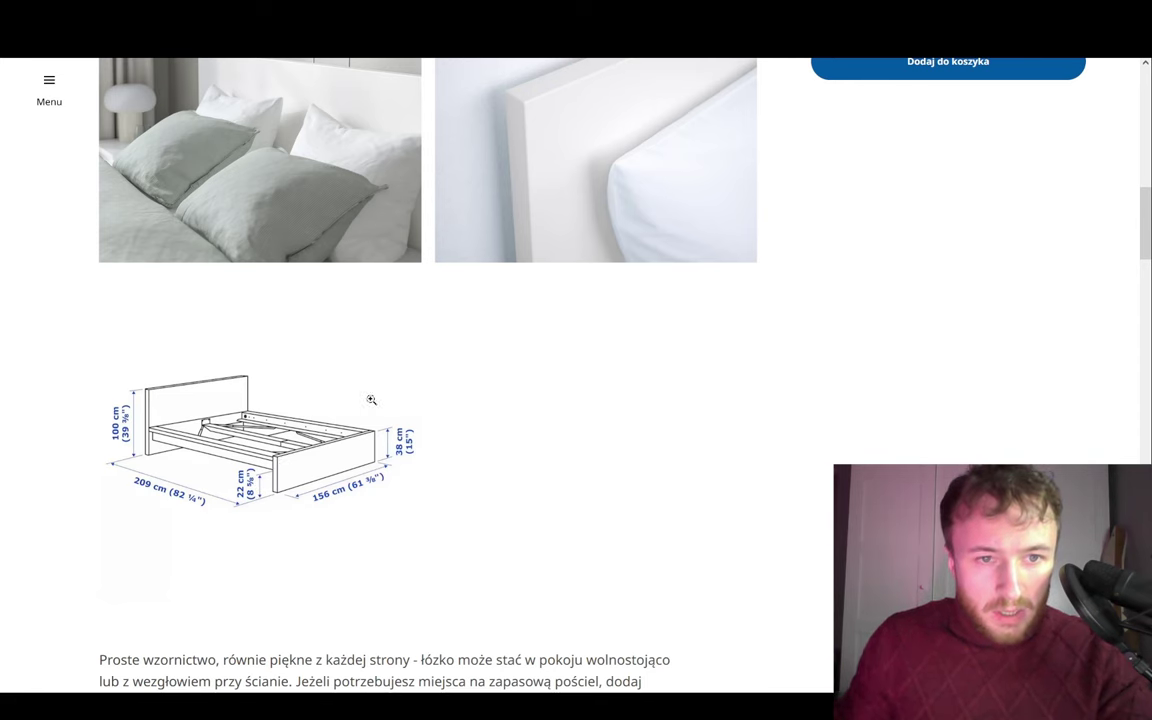
- Scroll up the IKEA MALM page and enlarge the side-view photo of the bed
scroll(418, 368, "up", 3)
scroll(653, 347, "up", 2)
left_click(740, 370)
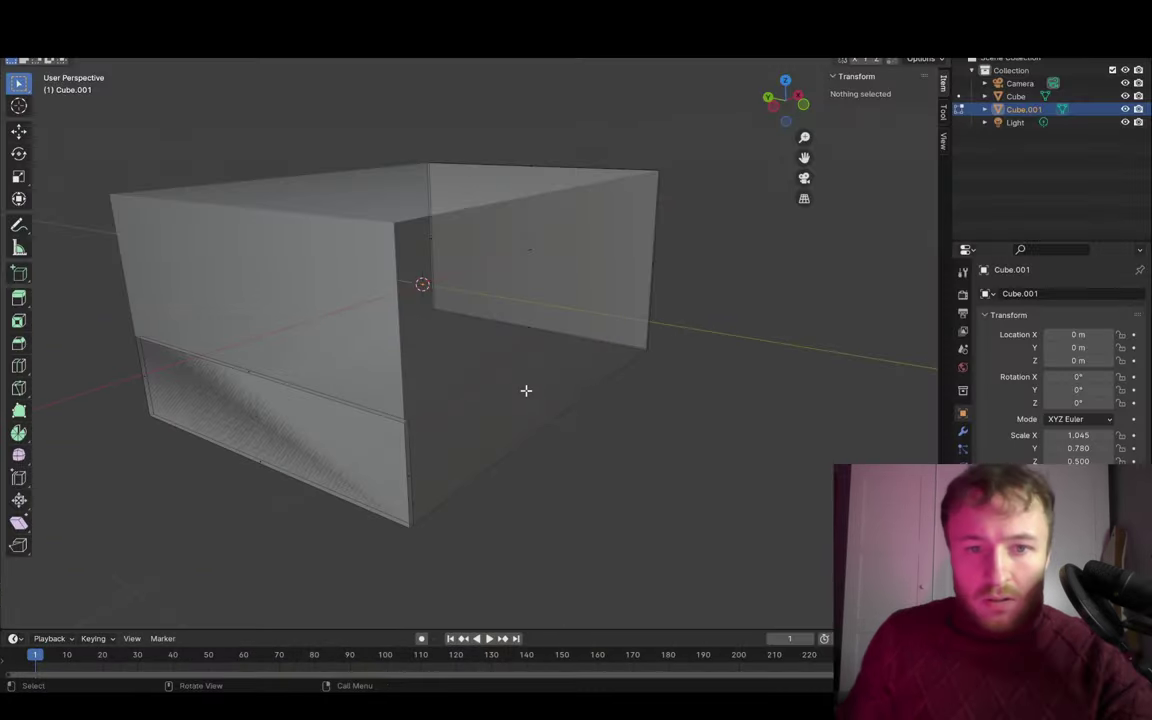
middle_click_drag(525, 391, 569, 344)
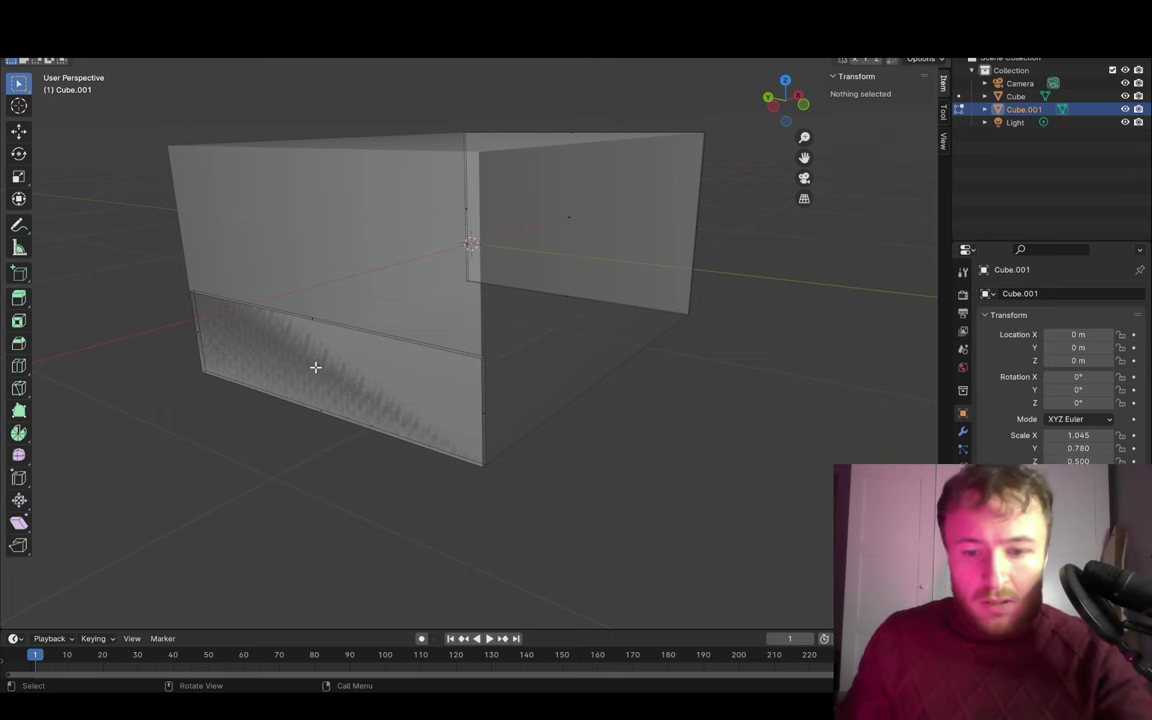
- Duplicate the whole end panel and turn the copy 90° around Z
key("l")
middle_click_drag(683, 354, 622, 391)
key("shift+d")
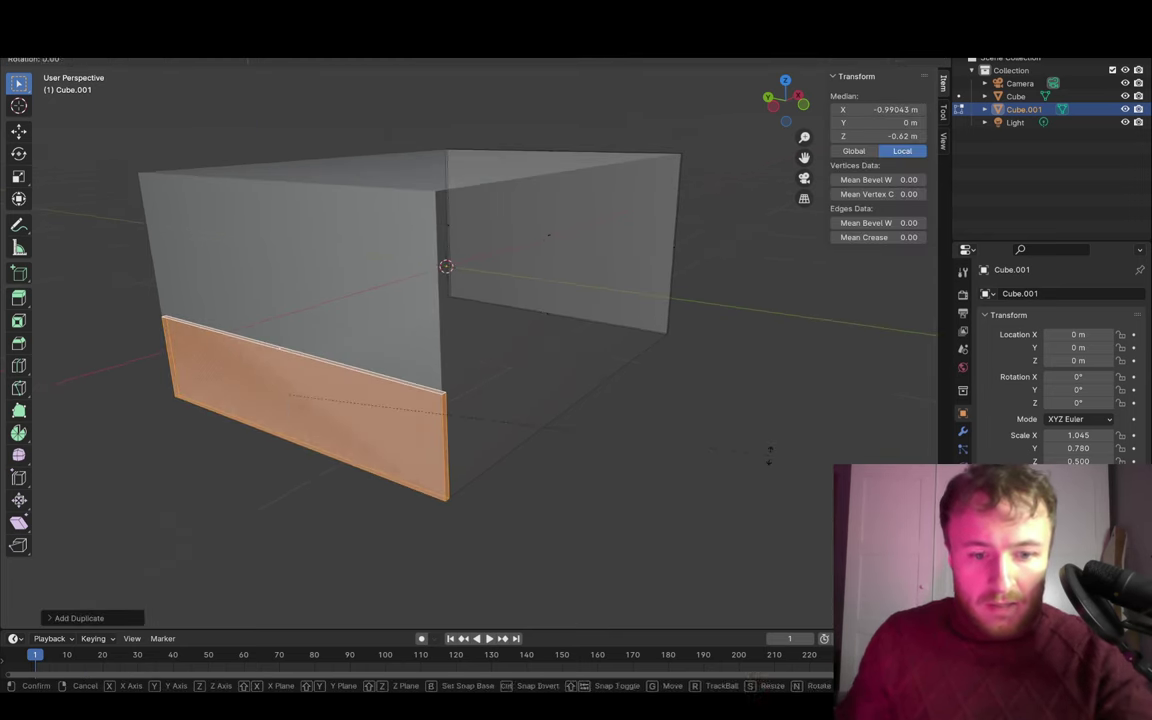
type("z90")
key("Return")
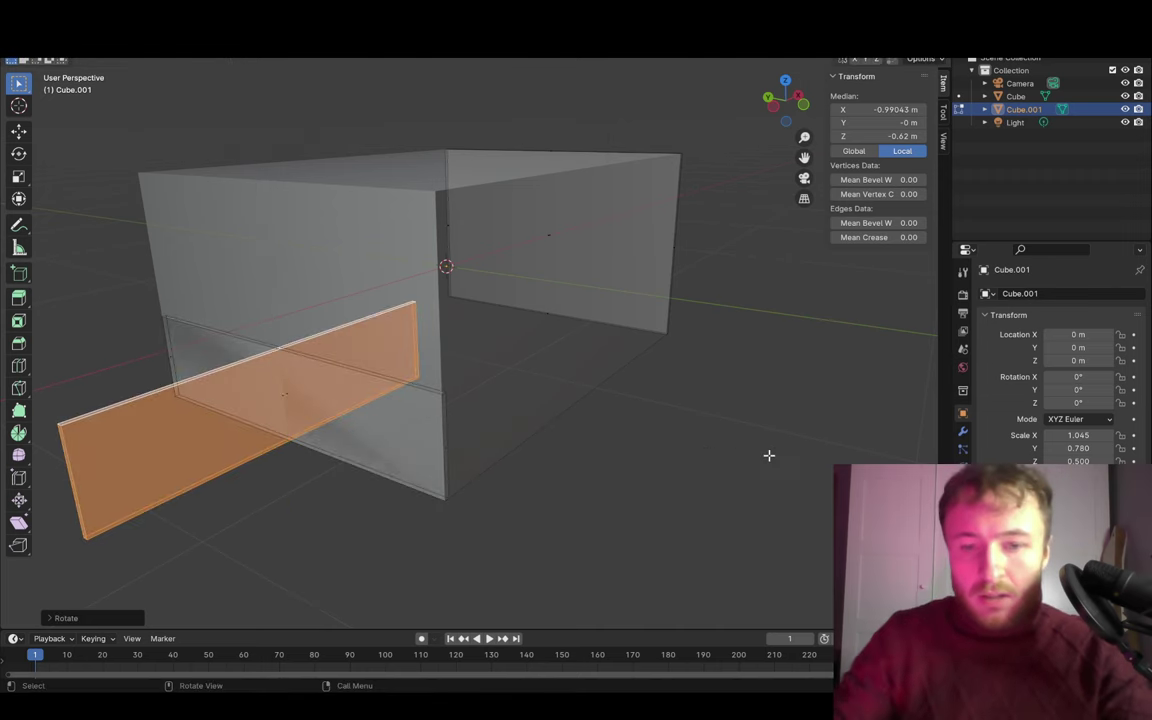
- Move the turned panel copy along X toward the bed box's long side
key("g")
key("x")
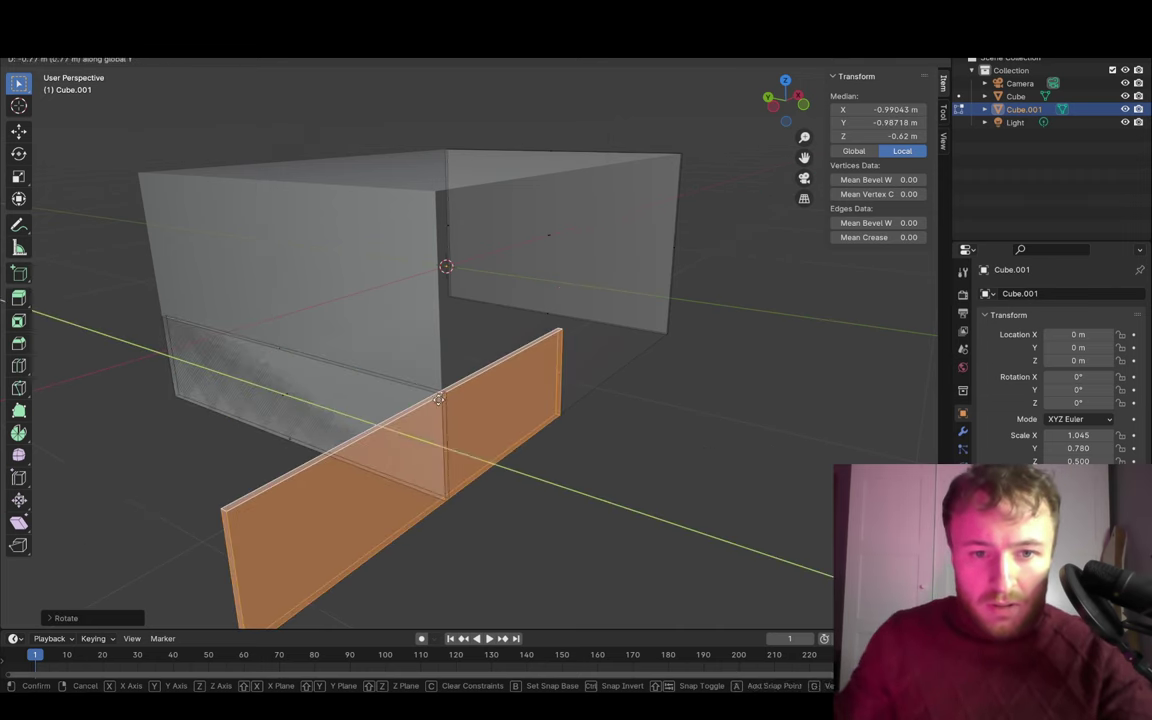
left_click(552, 409)
key("g")
key("z")
key("y")
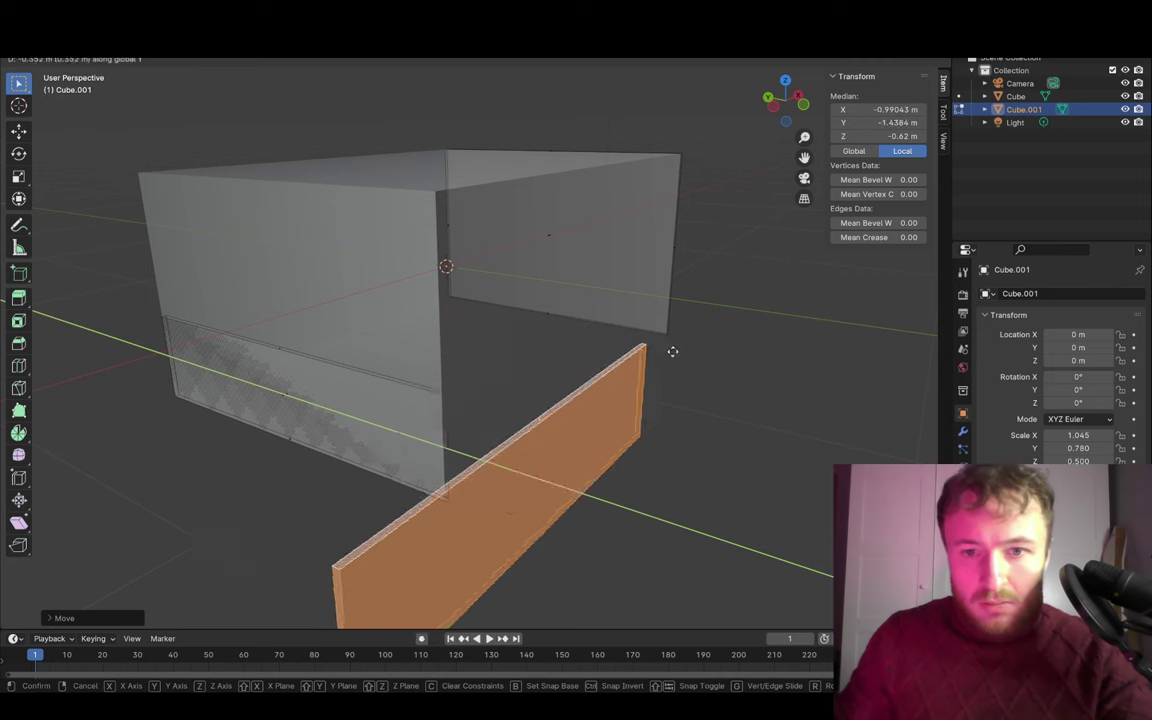
key("z")
key("y")
key("z")
key("x")
left_click(665, 332)
- Line the side panel up with the long side of the bed box
middle_click_drag(665, 332, 753, 466)
key("g")
key("z")
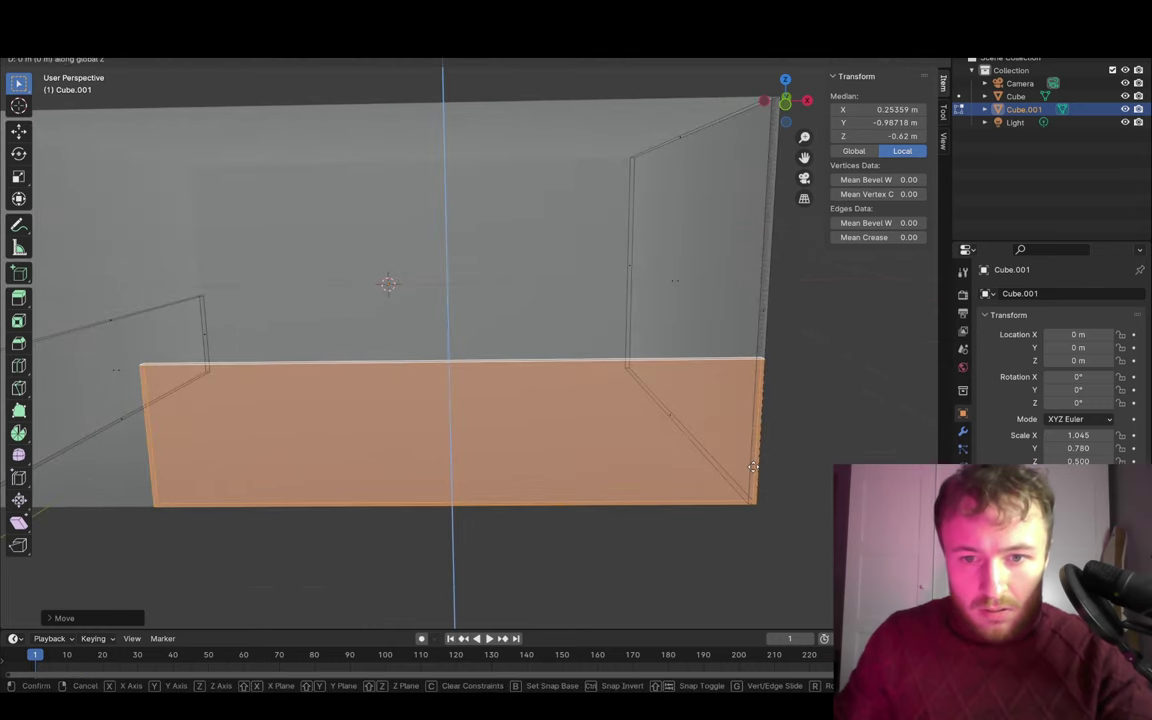
key("y")
key("x")
left_click(746, 502)
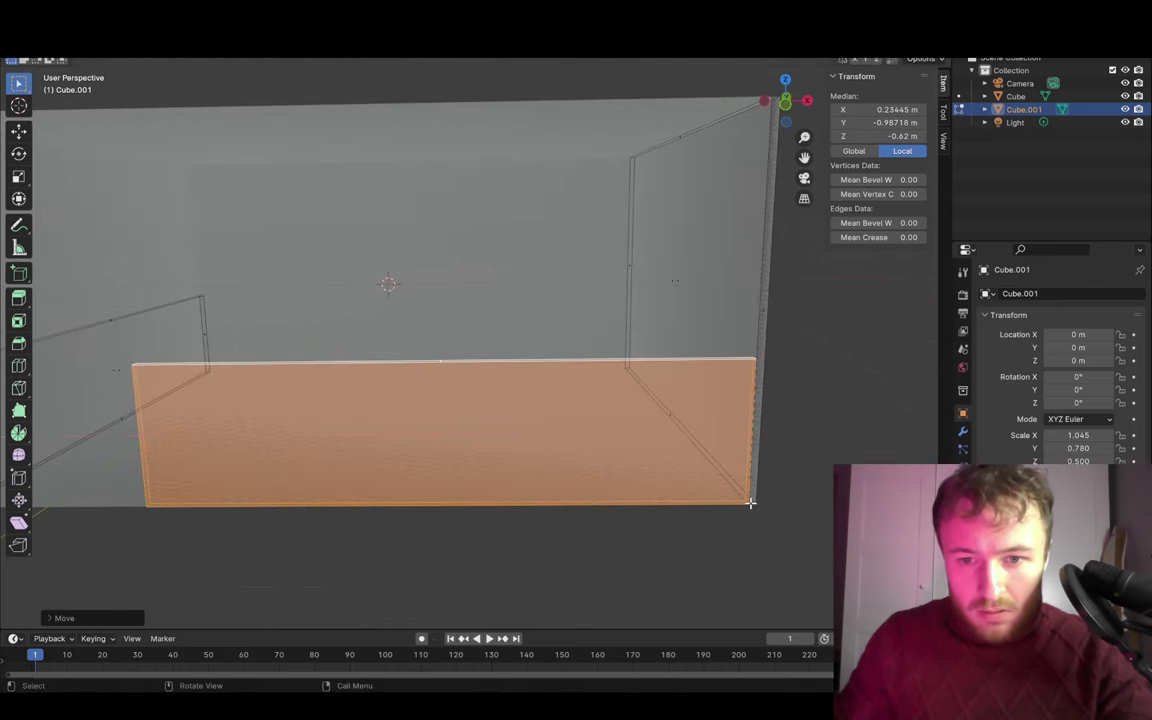
- Move the panel's vertical end edge against the frame corner
mouse_move(746, 502)
middle_mouse_down()
mouse_move(566, 476)
mouse_move(443, 490)
mouse_move(589, 440)
middle_mouse_up()
key("z")
left_click(730, 364)
key("g")
key("z")
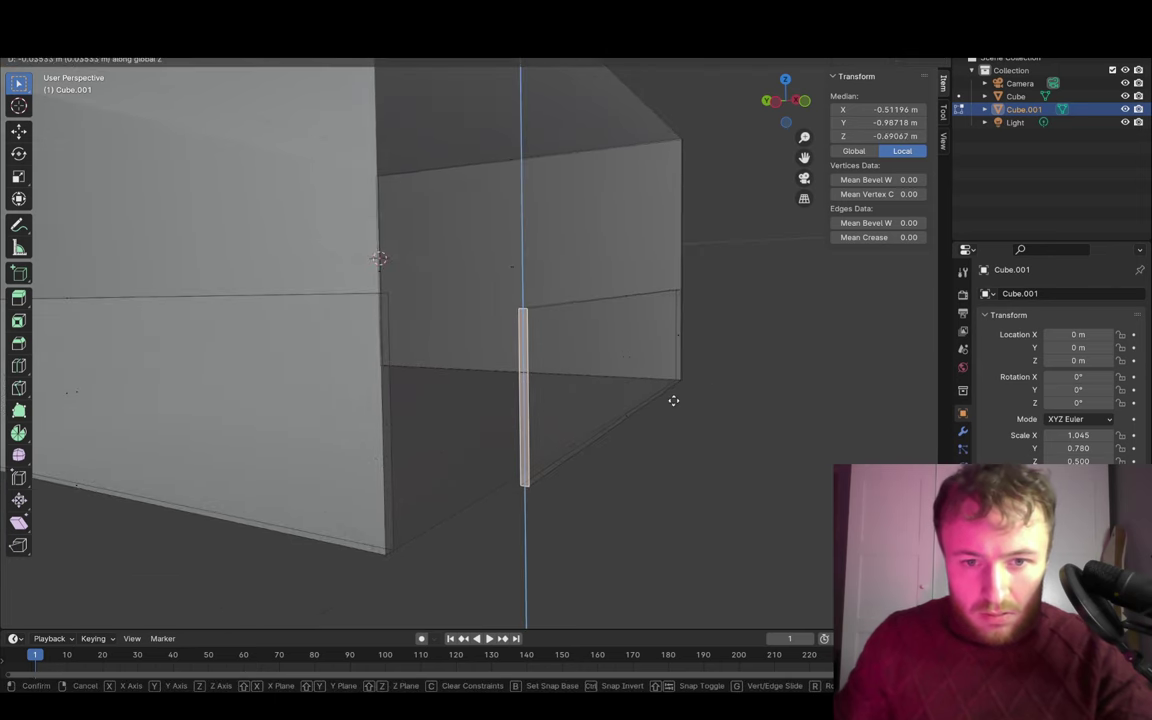
key("y")
key("x")
key("z")
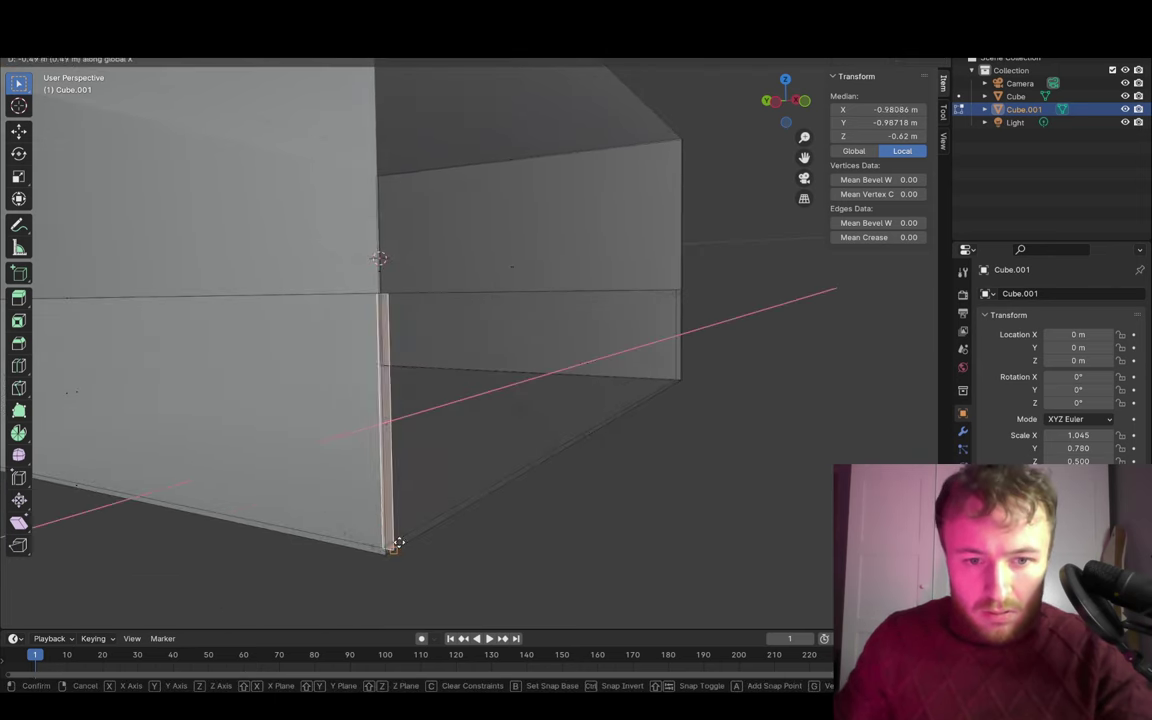
left_click(393, 543)
- Raise the side panel's bottom edge by 0.22 to make a slim rail
middle_click_drag(591, 486, 589, 424)
left_click(620, 388)
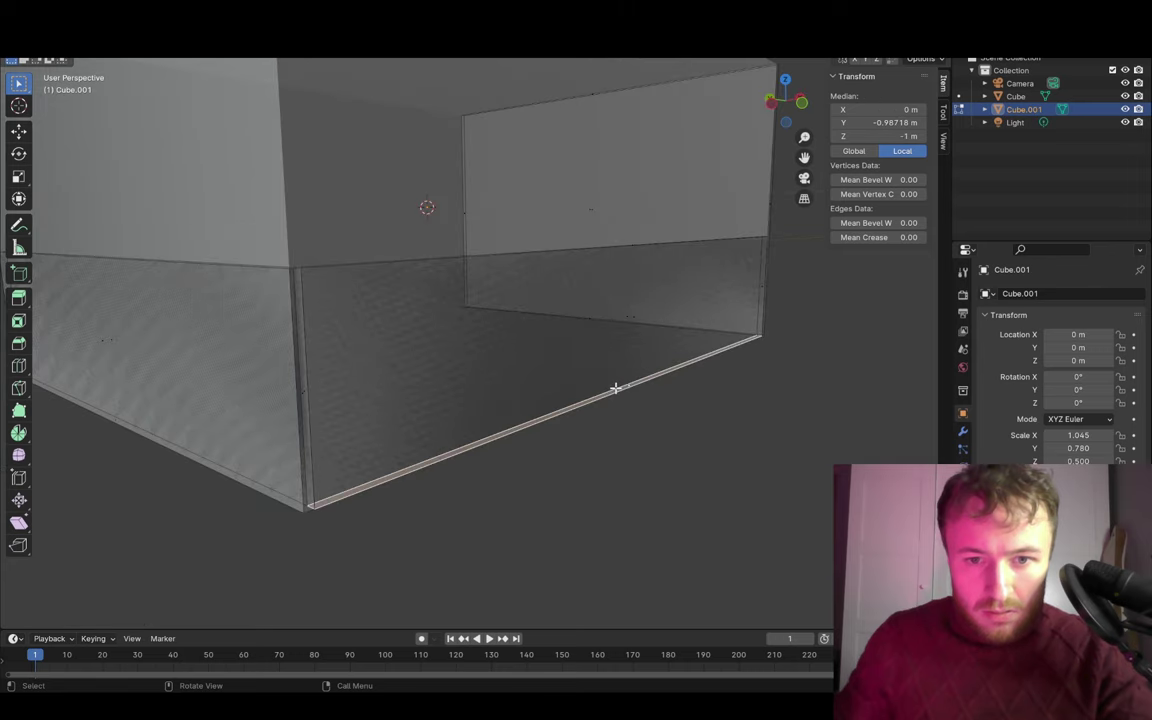
key("g")
key("z")
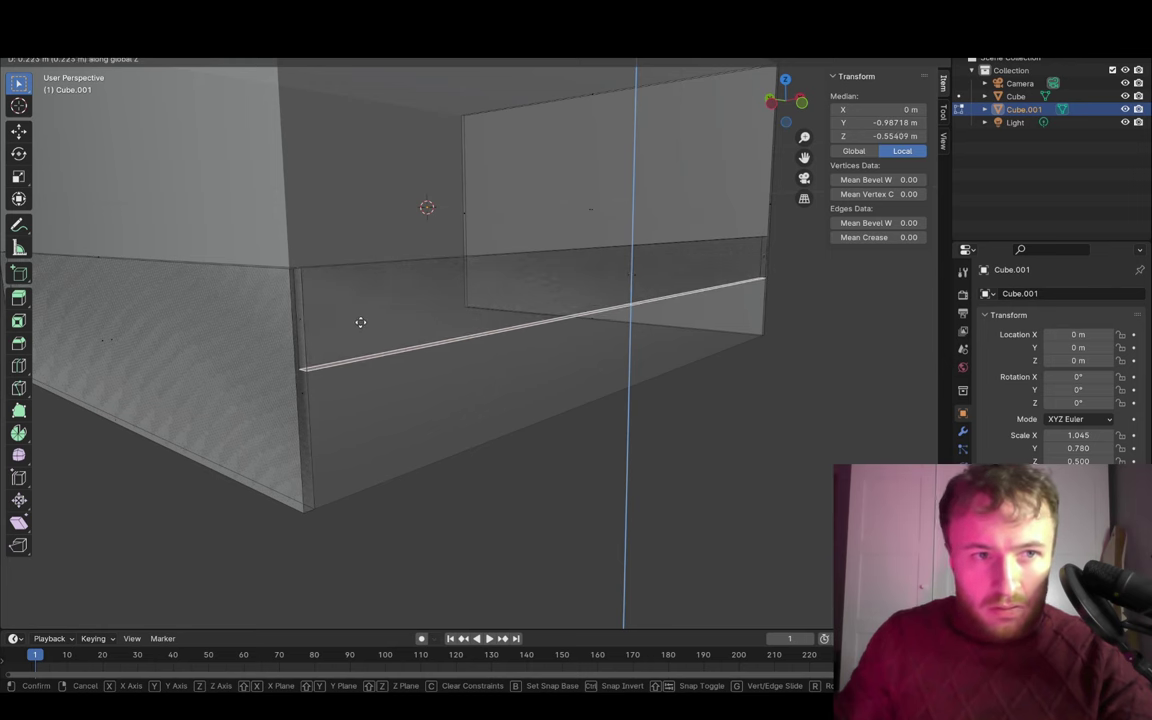
key("minus")
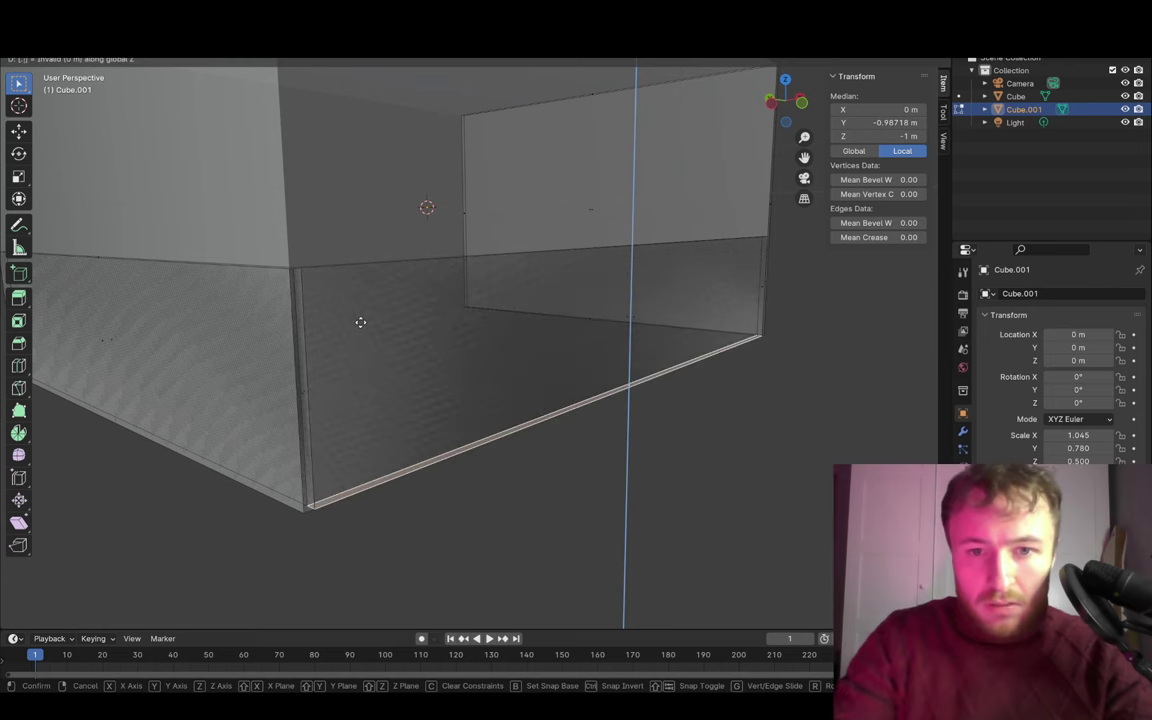
type("0.22")
key("Return")
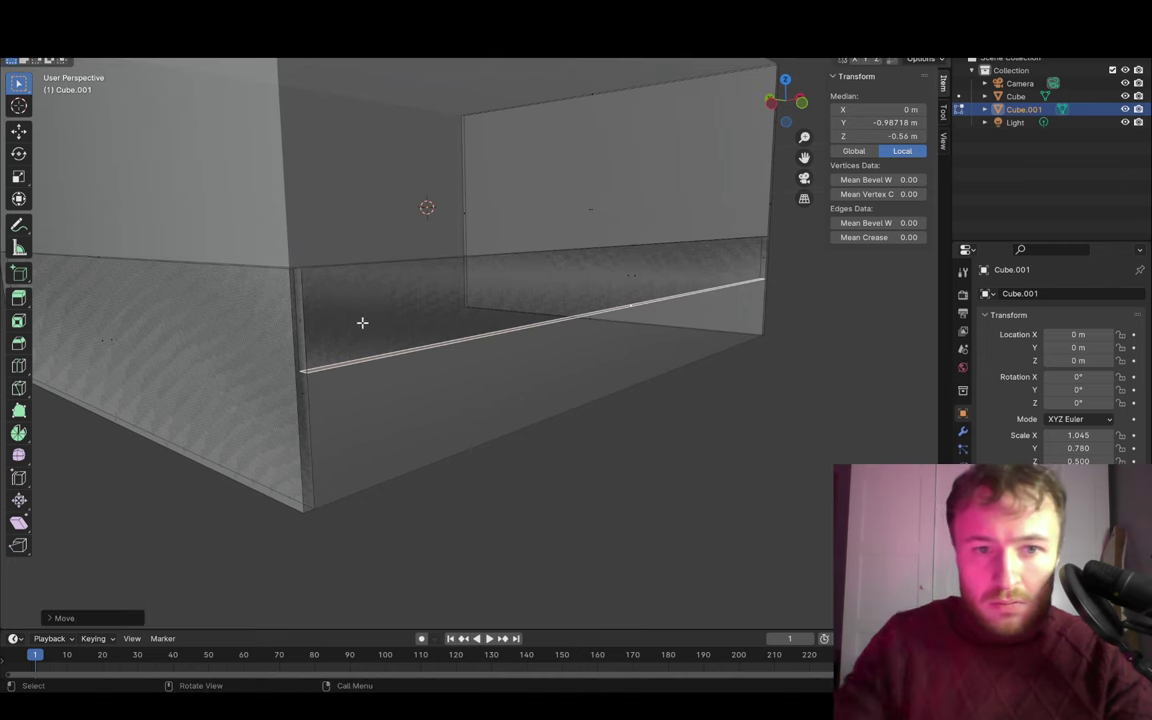
- Select the whole rail strip and place a duplicate of it
mouse_move(362, 324)
middle_mouse_down()
mouse_move(501, 331)
mouse_move(540, 366)
middle_mouse_up()
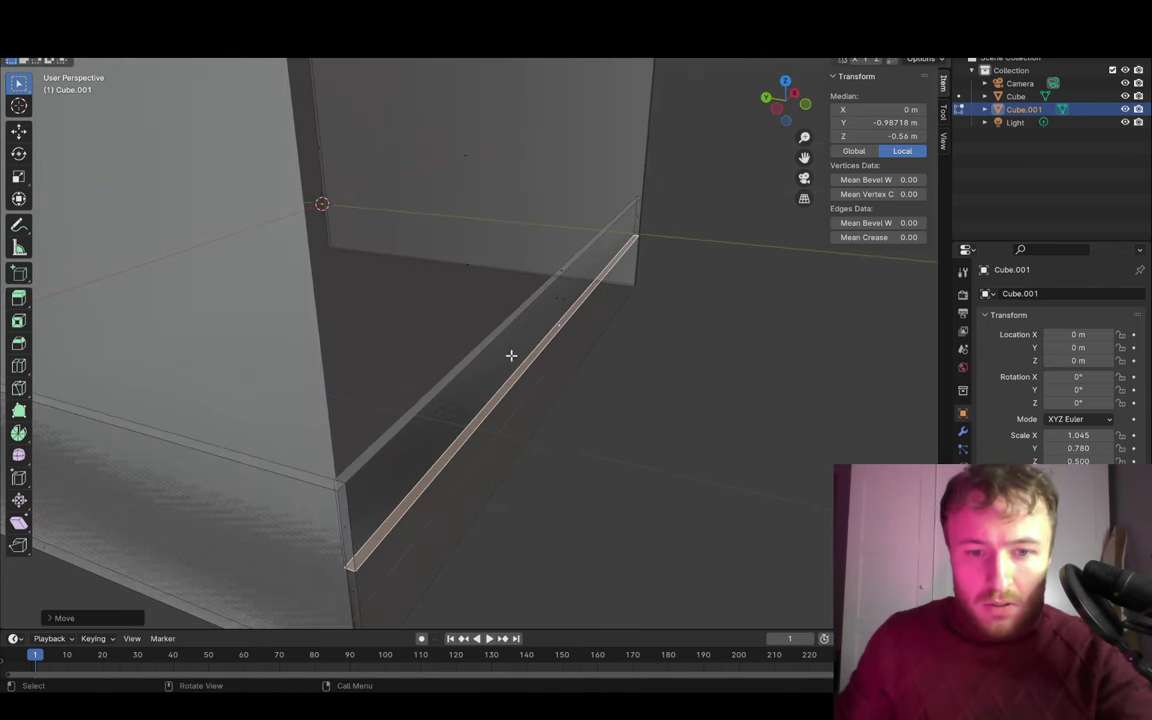
key("ctrl+l")
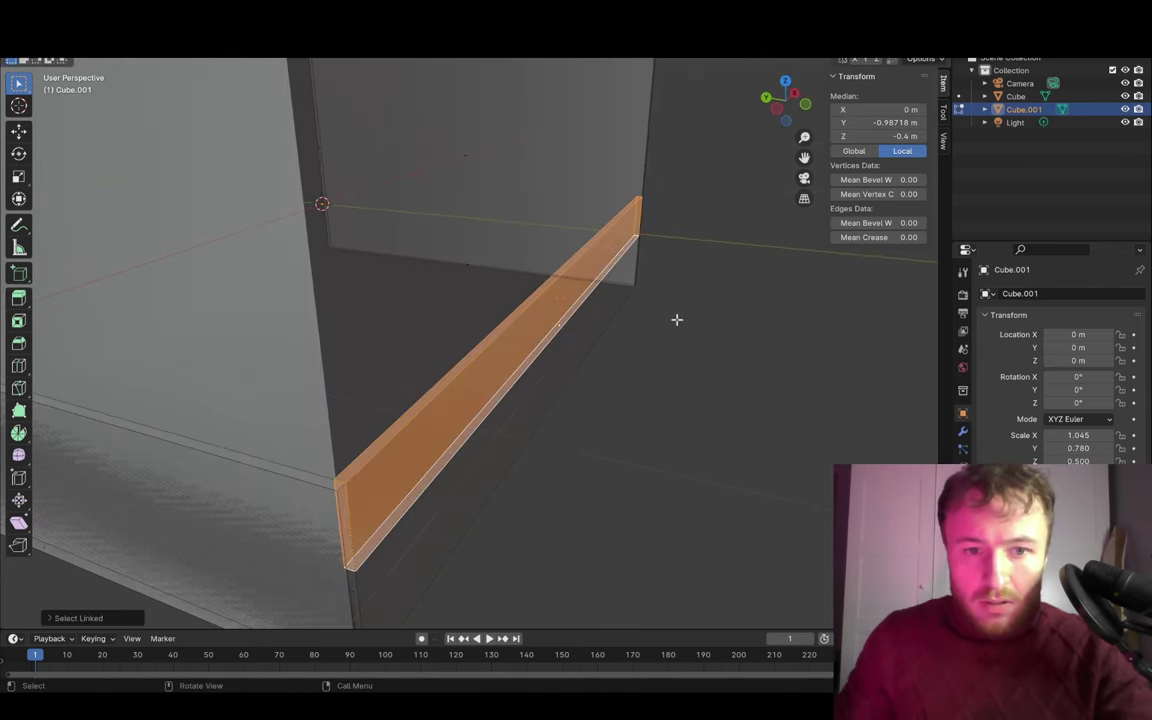
key("x")
key("Escape")
key("g")
key("z")
key("y")
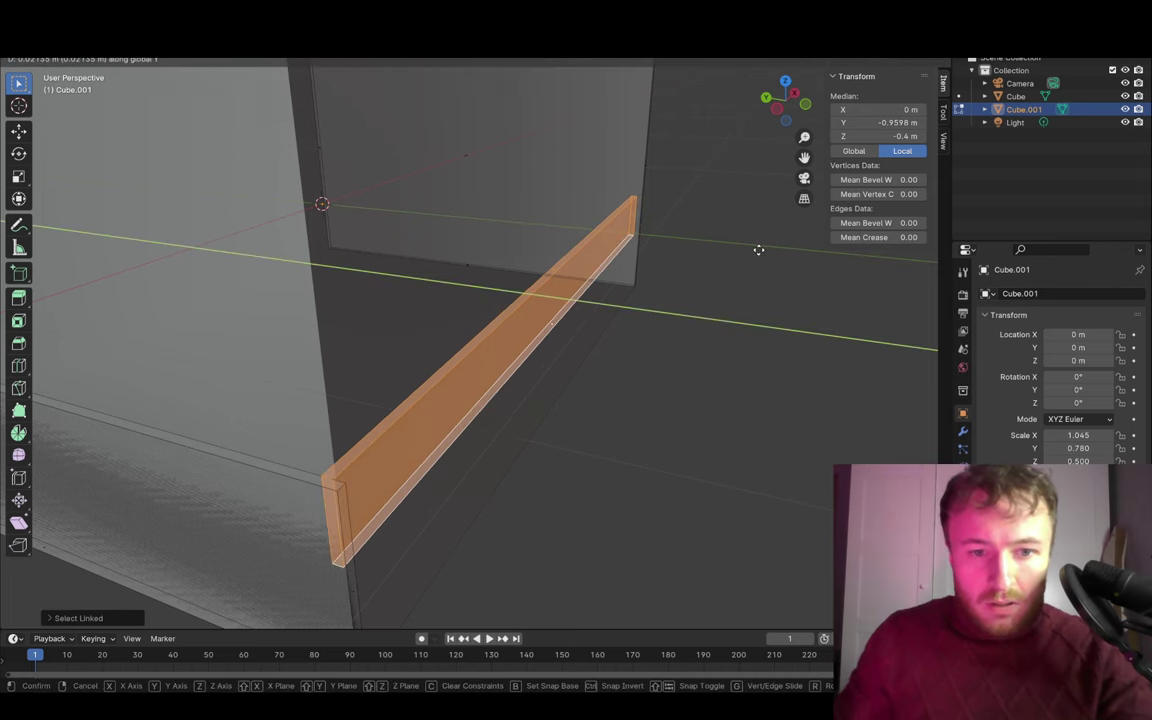
key("0")
left_click(758, 249)
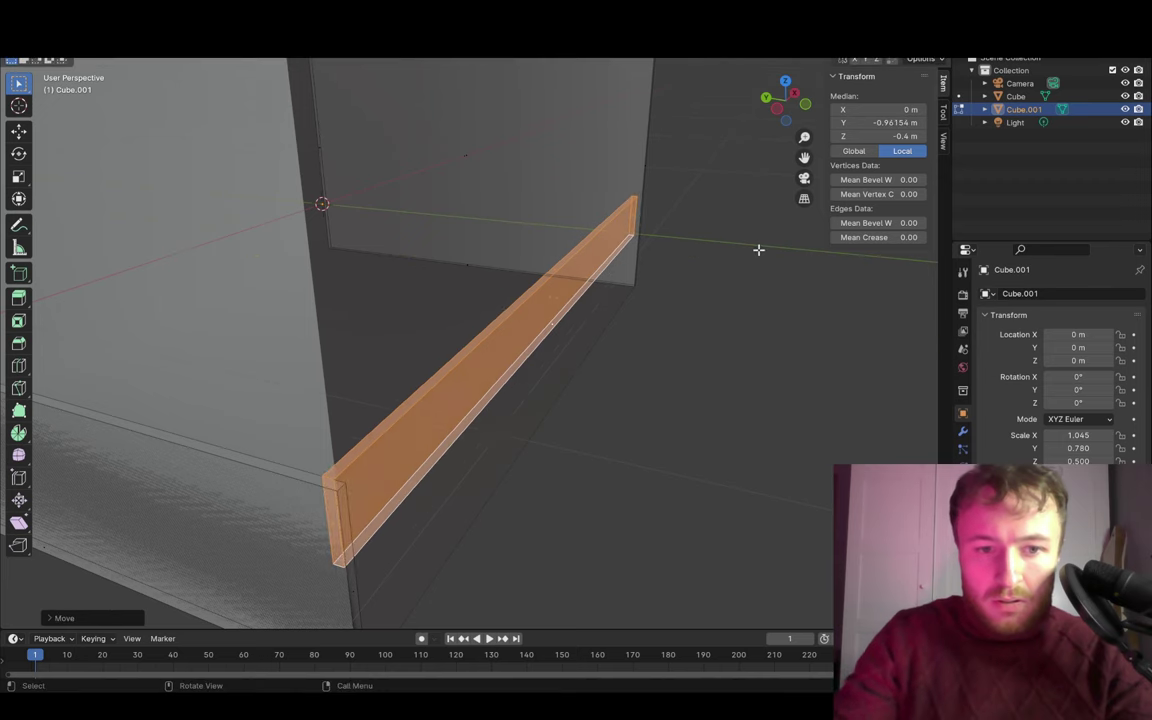
- Slide the duplicated strip along Y until flush with the frame edge
key("x")
key("Escape")
key("g")
key("z")
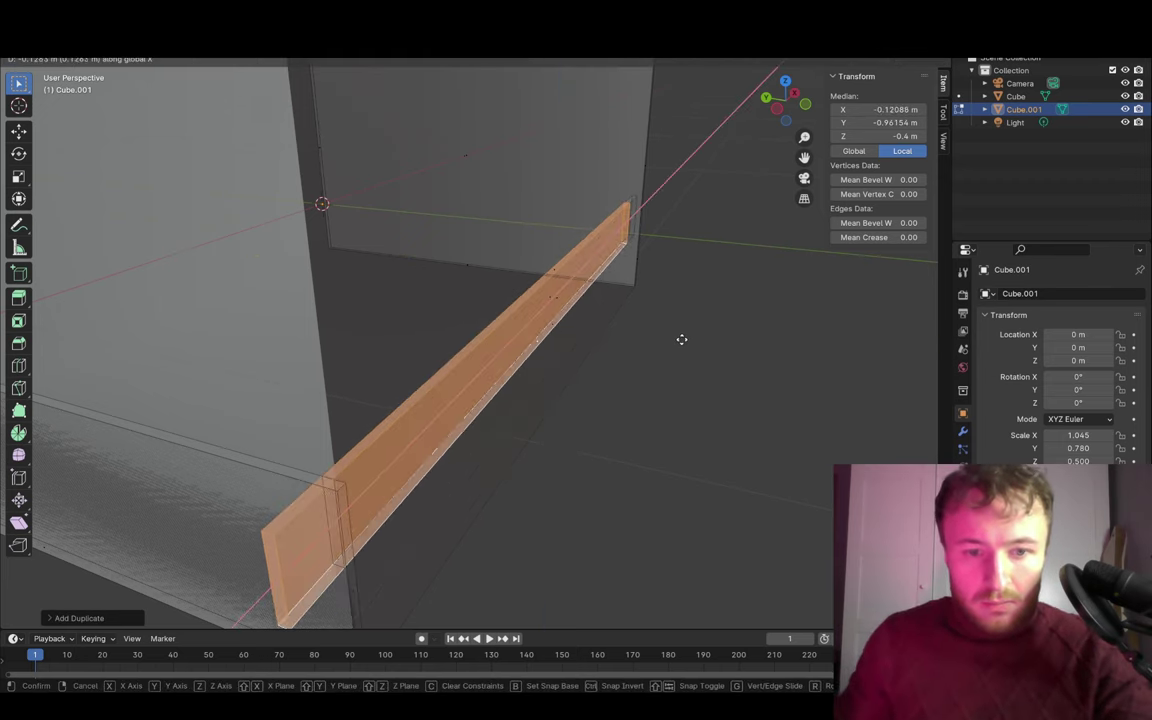
key("y")
left_click(483, 478)
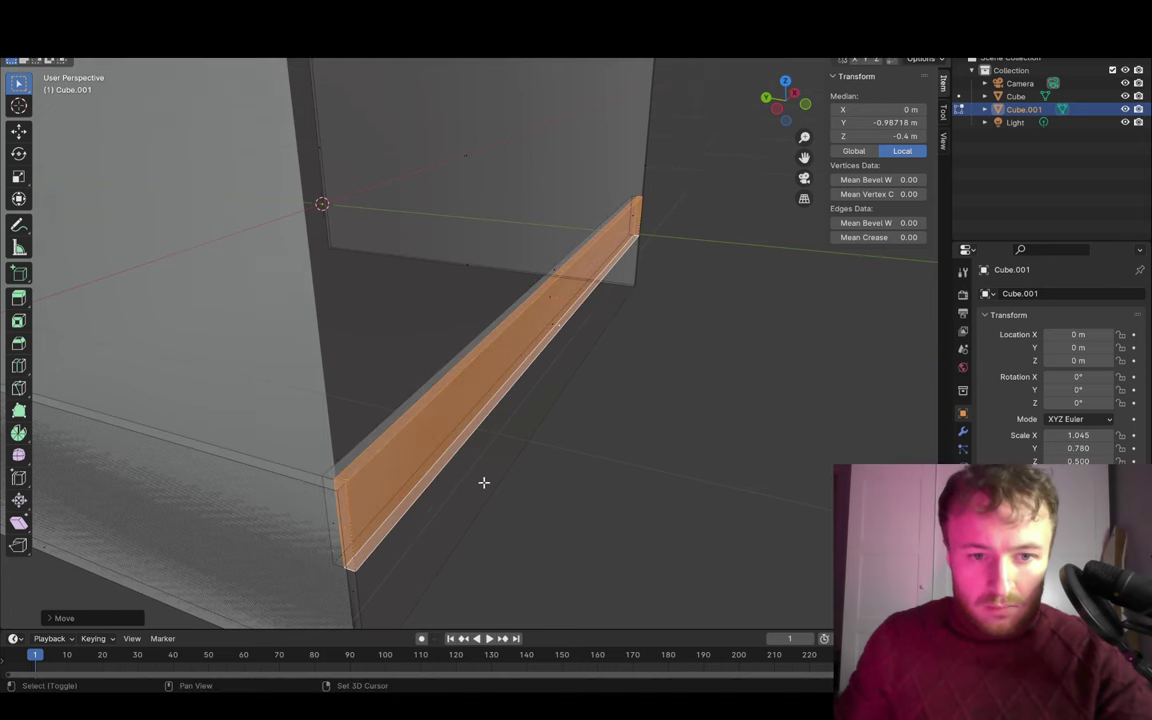
- Raise the copy's lower edge, then lower the whole strip vertically
middle_click_drag(483, 478, 554, 332)
left_click(585, 296)
key("g")
key("z")
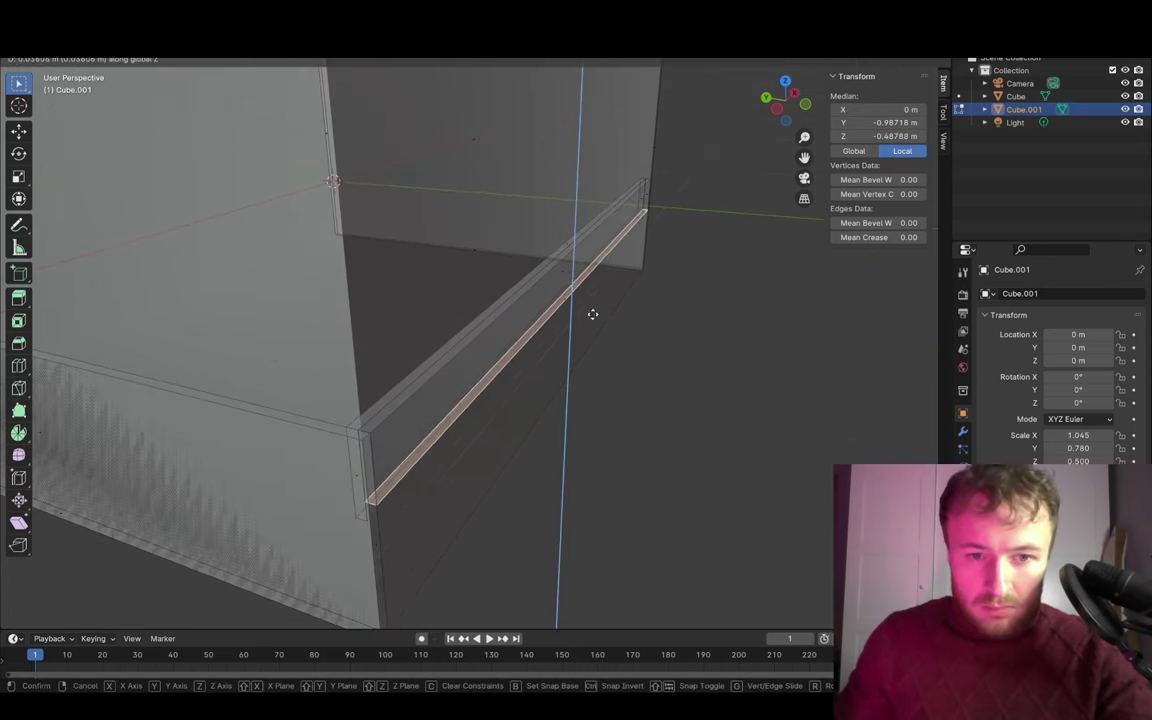
type(".13")
left_click(507, 277)
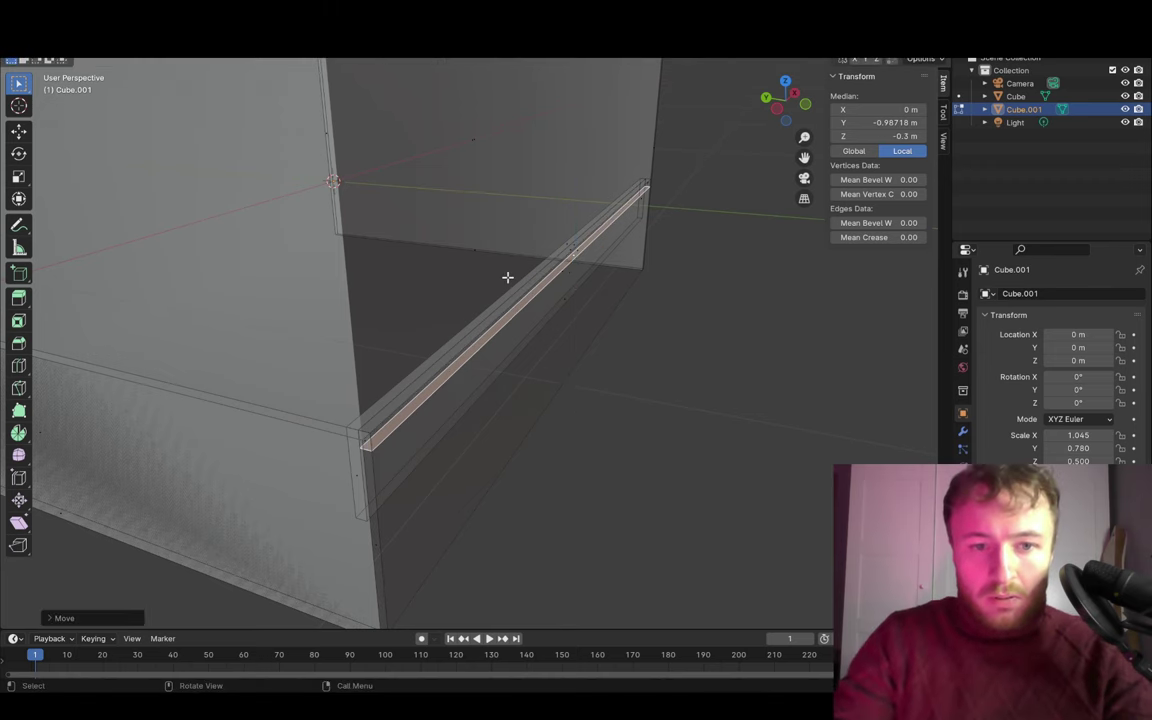
mouse_move(607, 363)
middle_mouse_down()
mouse_move(555, 355)
mouse_move(542, 337)
middle_mouse_up()
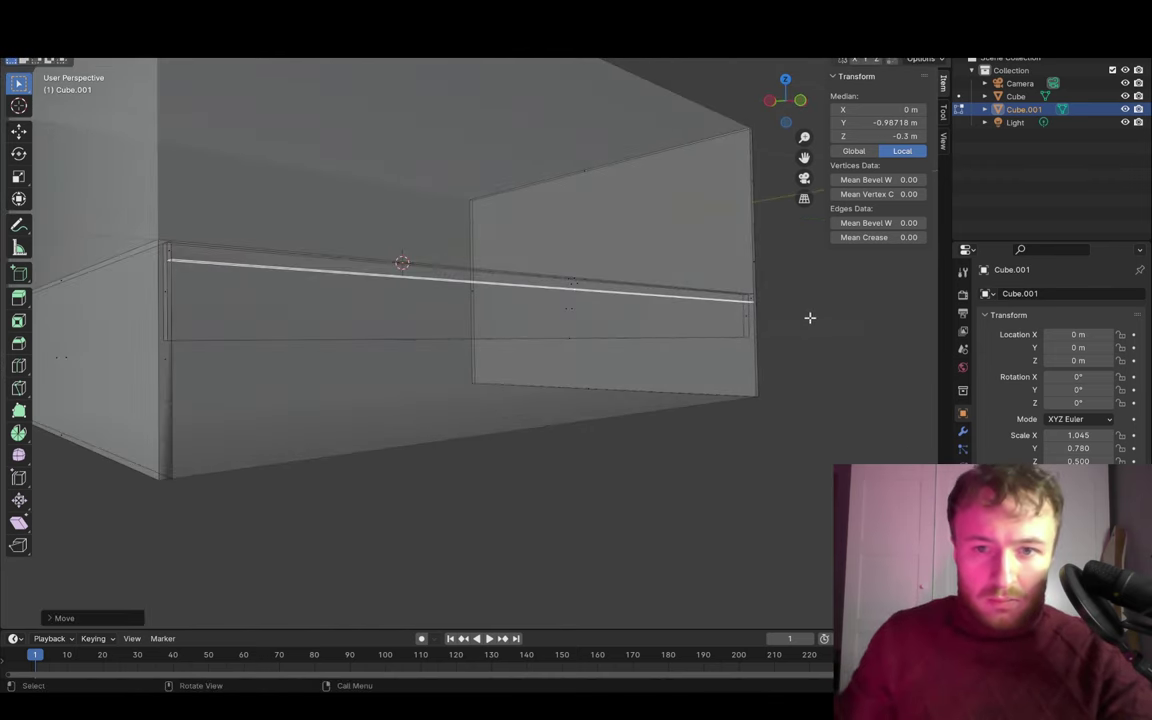
middle_click_drag(812, 316, 656, 411)
key("ctrl+l")
key("g")
key("z")
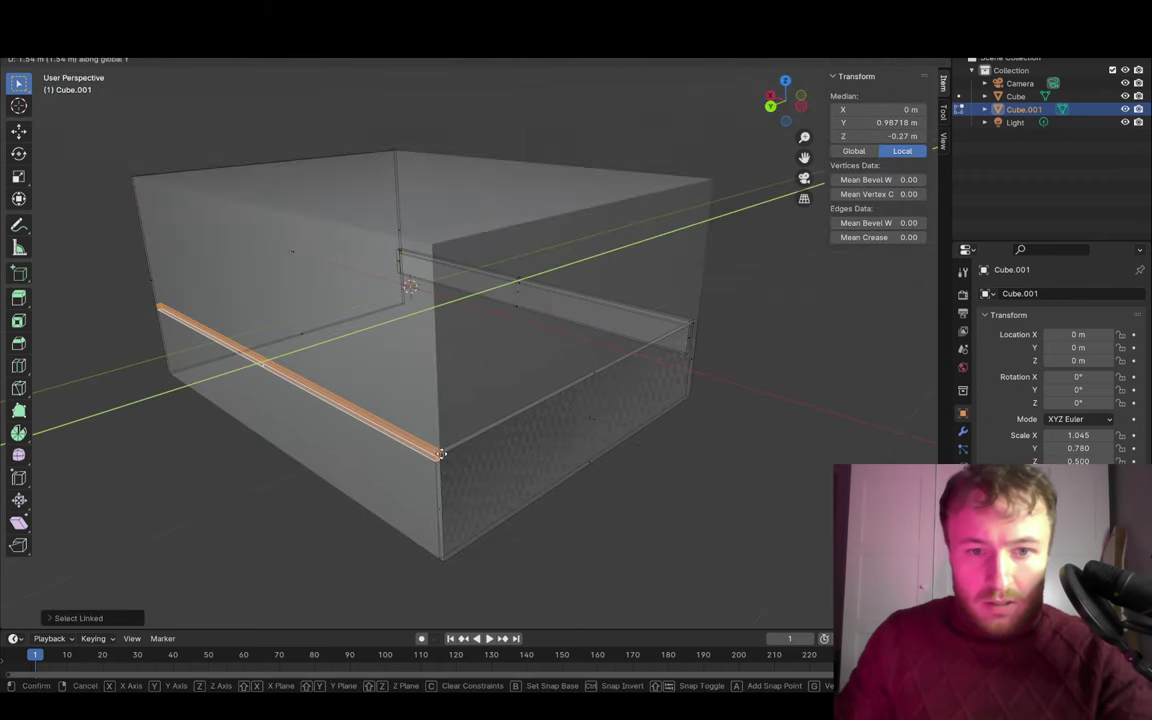
left_click(550, 414)
- Select the other rail strip and move it along Y toward the opposite long side
left_click(768, 325)
key("l")
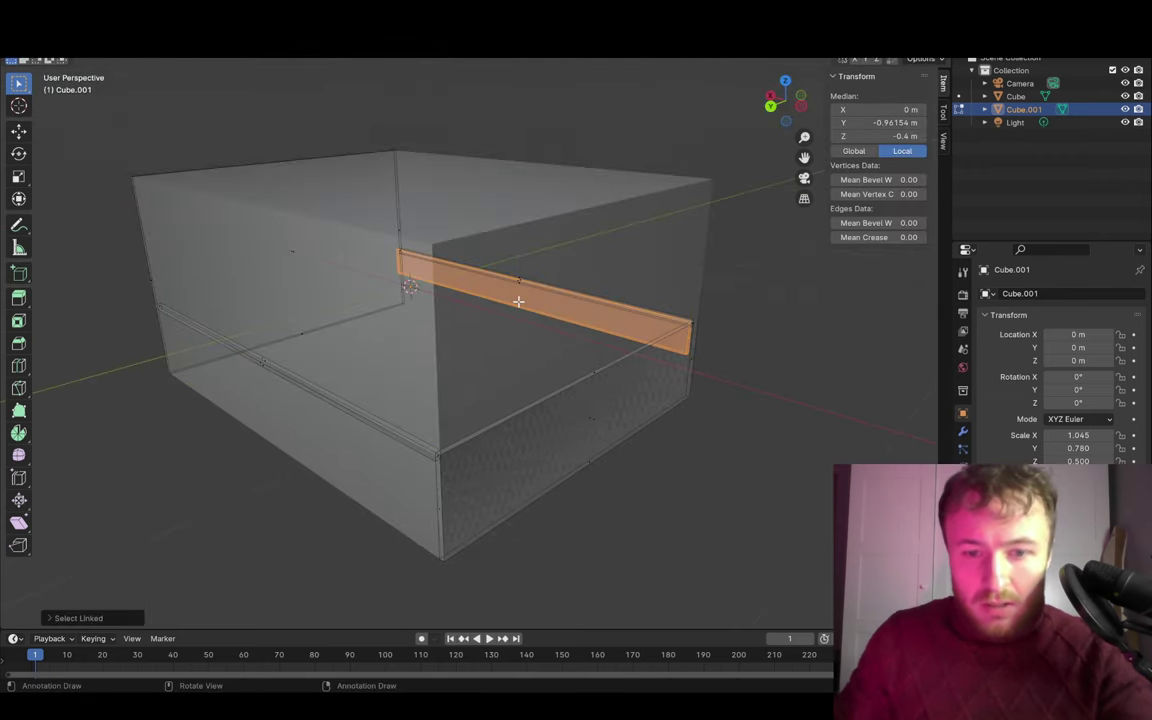
key("g")
key("z")
key("x")
key("y")
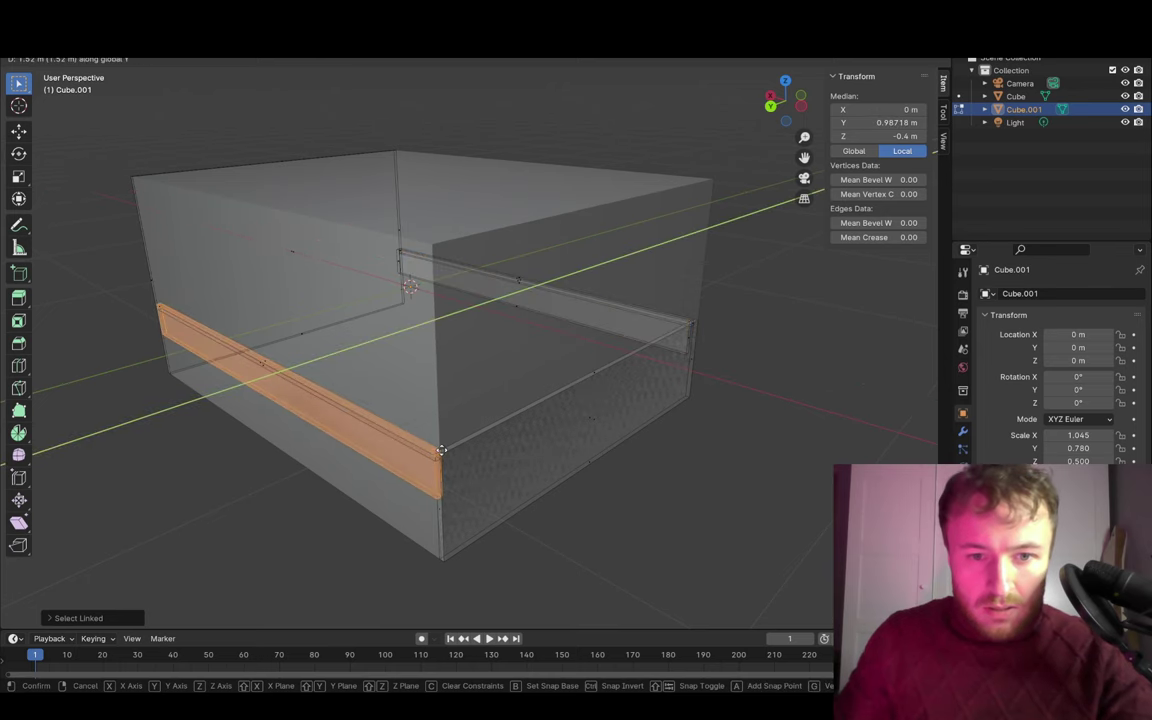
- Delete the outer surrounding box and turn off see-through shading
left_click(712, 378)
left_click(813, 334)
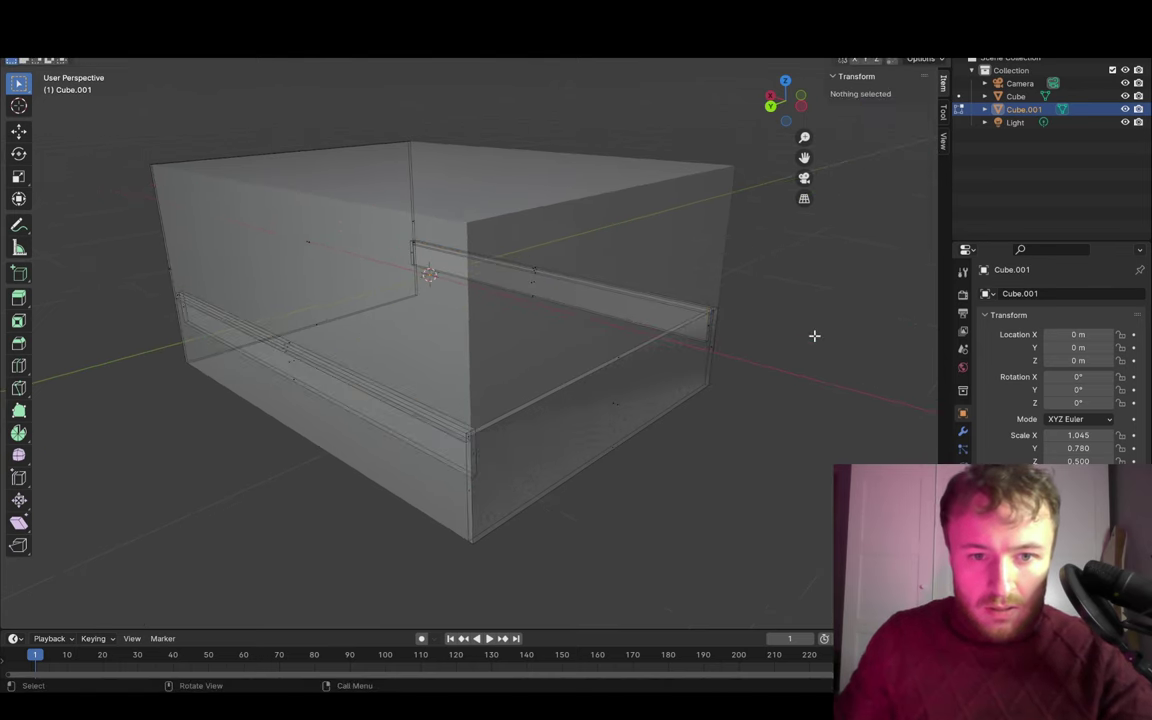
mouse_move(813, 334)
middle_mouse_down()
mouse_move(780, 331)
mouse_move(828, 334)
middle_mouse_up()
left_click(705, 280)
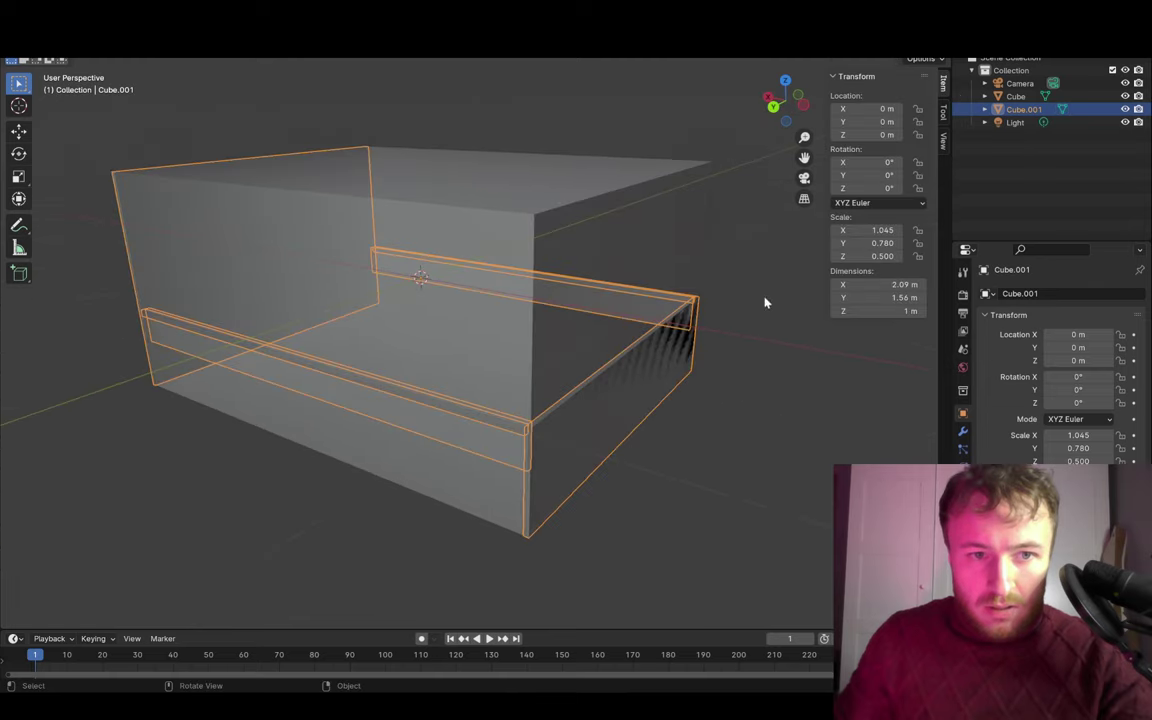
mouse_move(722, 275)
middle_mouse_down()
mouse_move(665, 183)
mouse_move(679, 223)
mouse_move(638, 245)
mouse_move(712, 267)
mouse_move(571, 298)
mouse_move(469, 242)
mouse_move(530, 267)
mouse_move(656, 273)
mouse_move(638, 292)
mouse_move(640, 342)
mouse_move(699, 190)
middle_mouse_up()
key("Delete")
key("alt+z")
- Apply the bed frame's scale
left_click(651, 293)
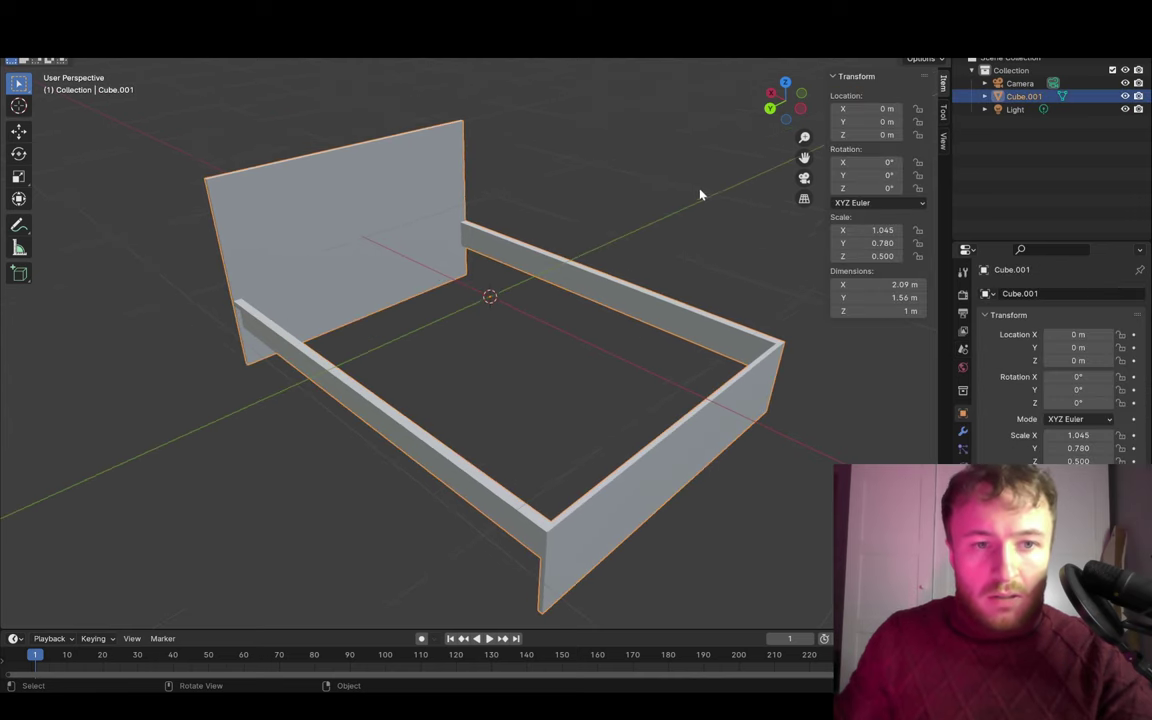
left_click(627, 250)
right_click(253, 240)
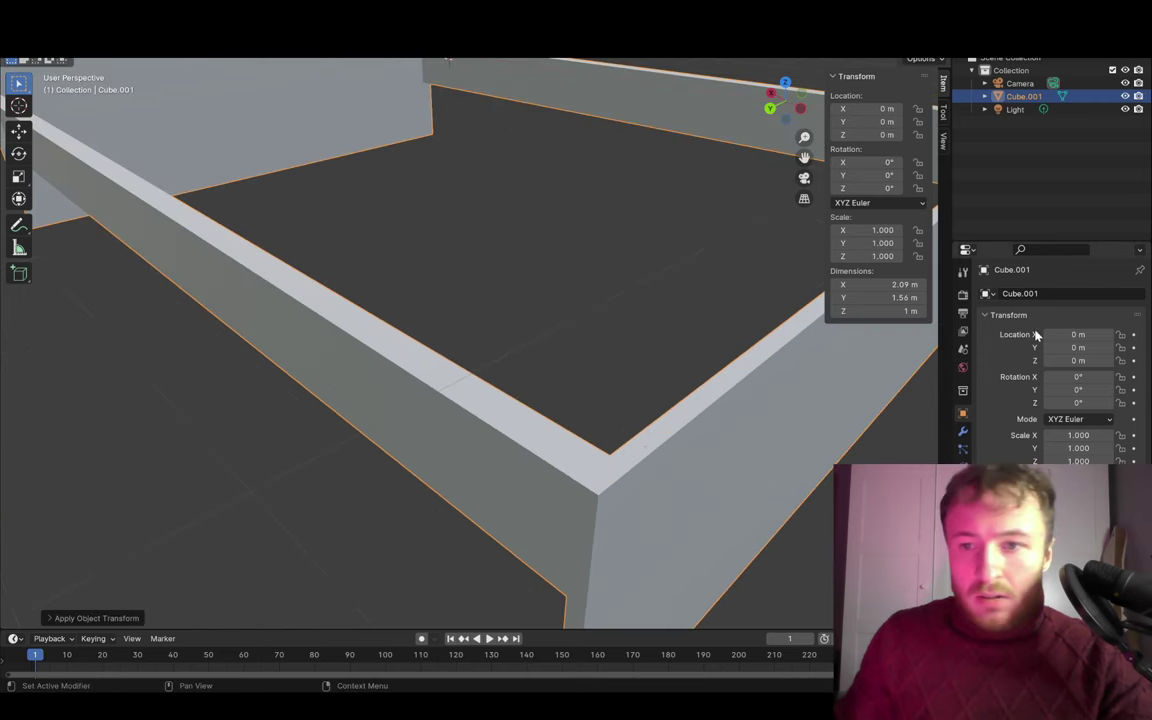
- Add a Bevel modifier to the bed frame with a 0.003 m amount
left_click(964, 432)
left_click(1072, 295)
mouse_move(1014, 292)
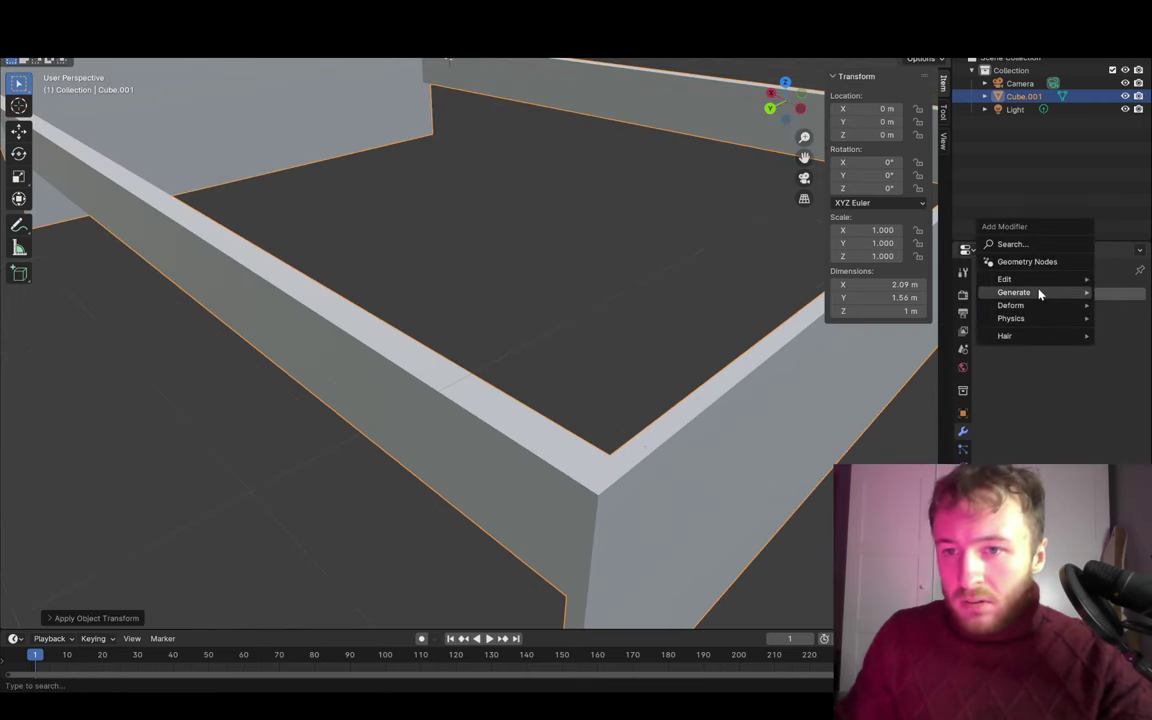
left_click(950, 306)
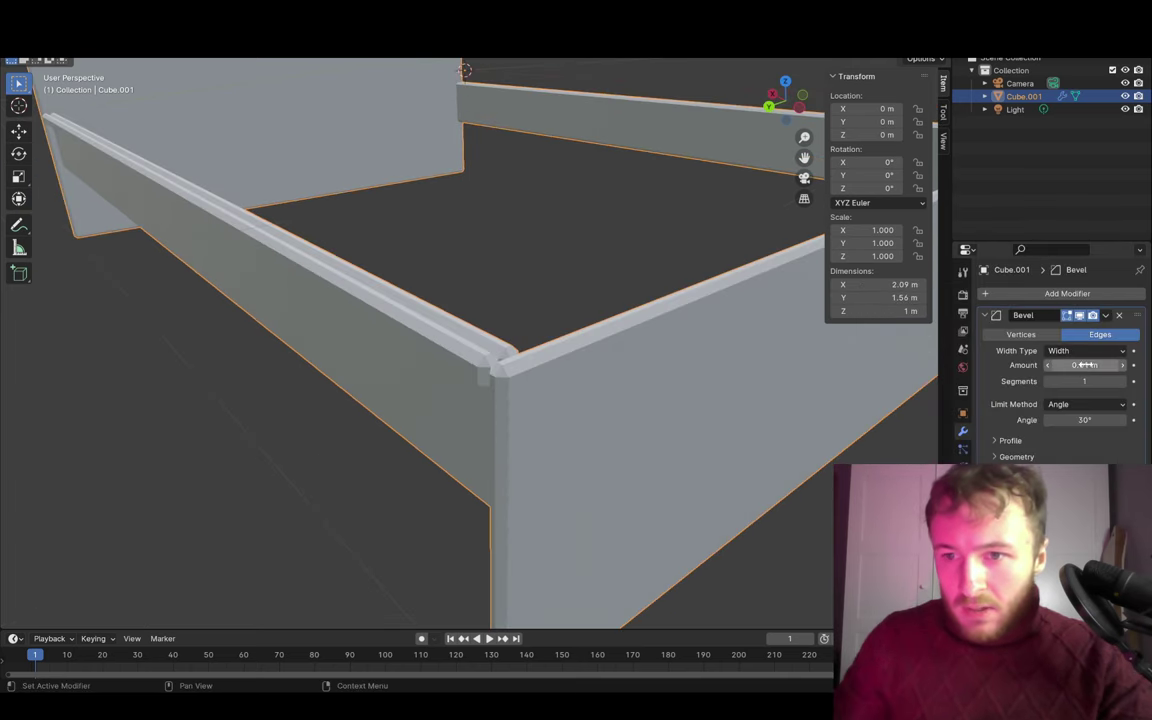
type("0.01")
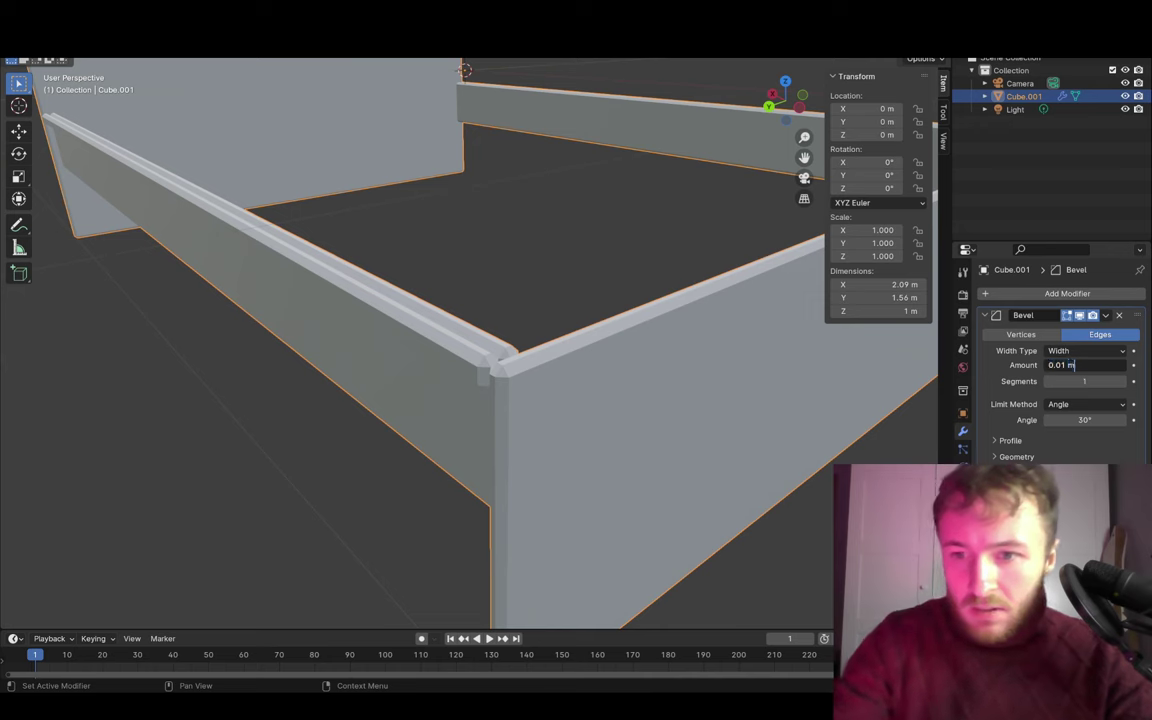
key("Return")
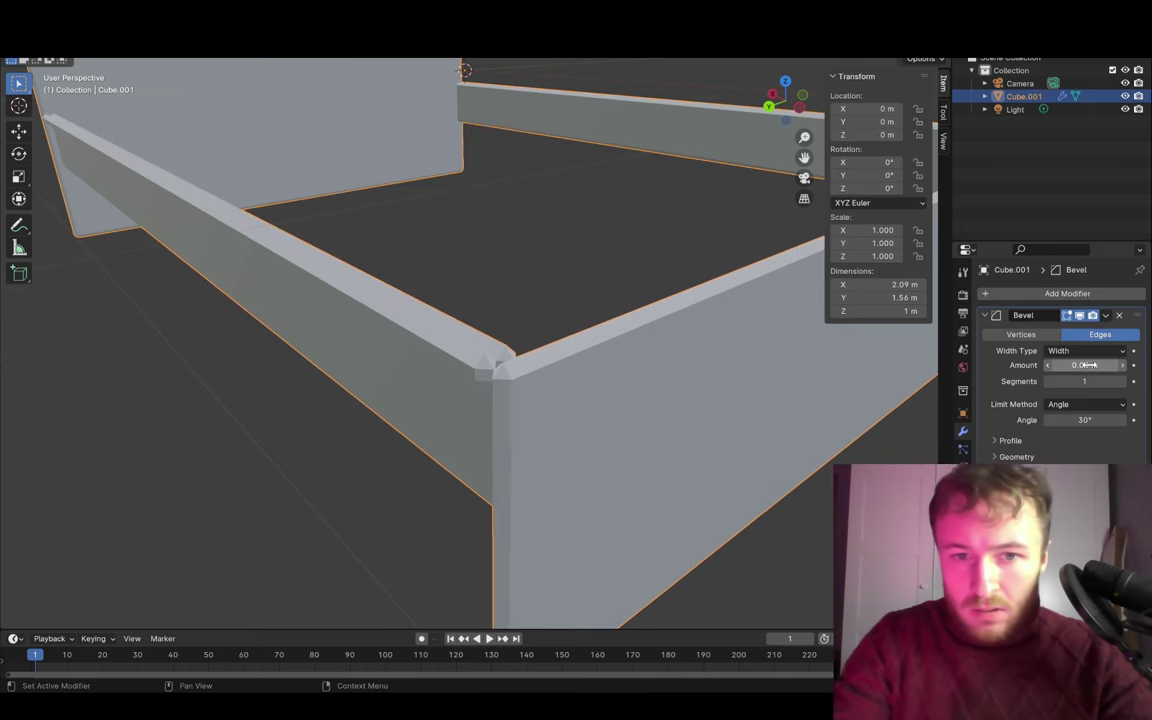
left_click(1088, 365)
type("0.05")
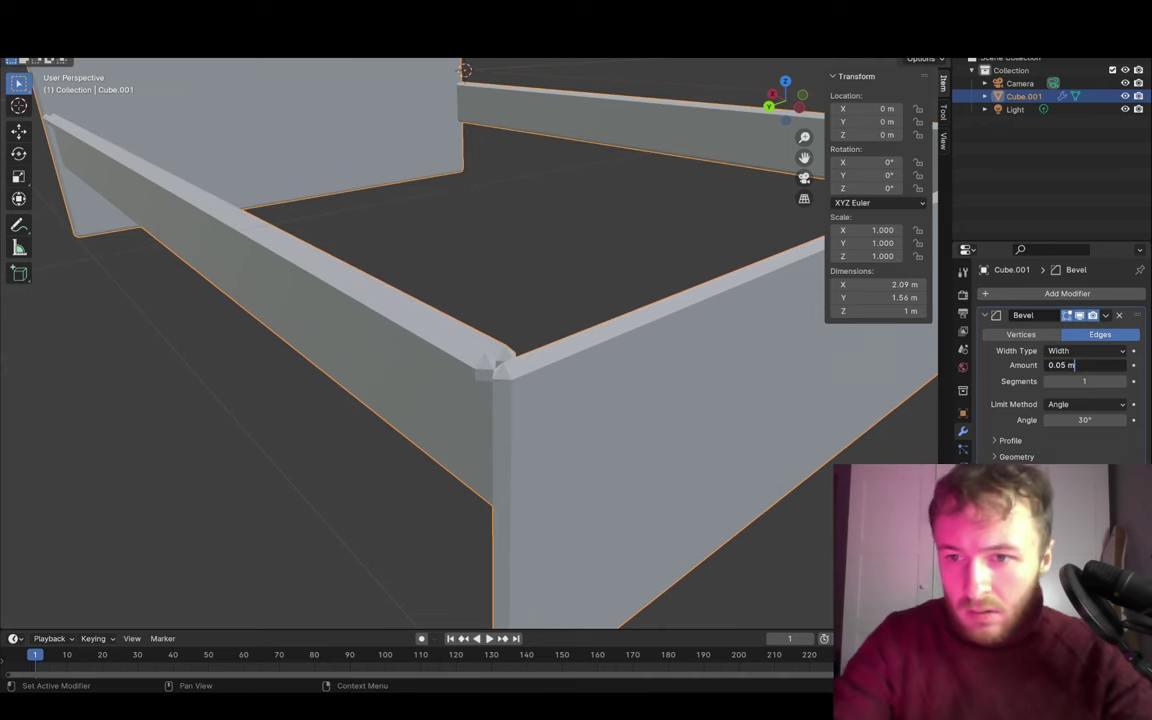
type("5")
key("Return")
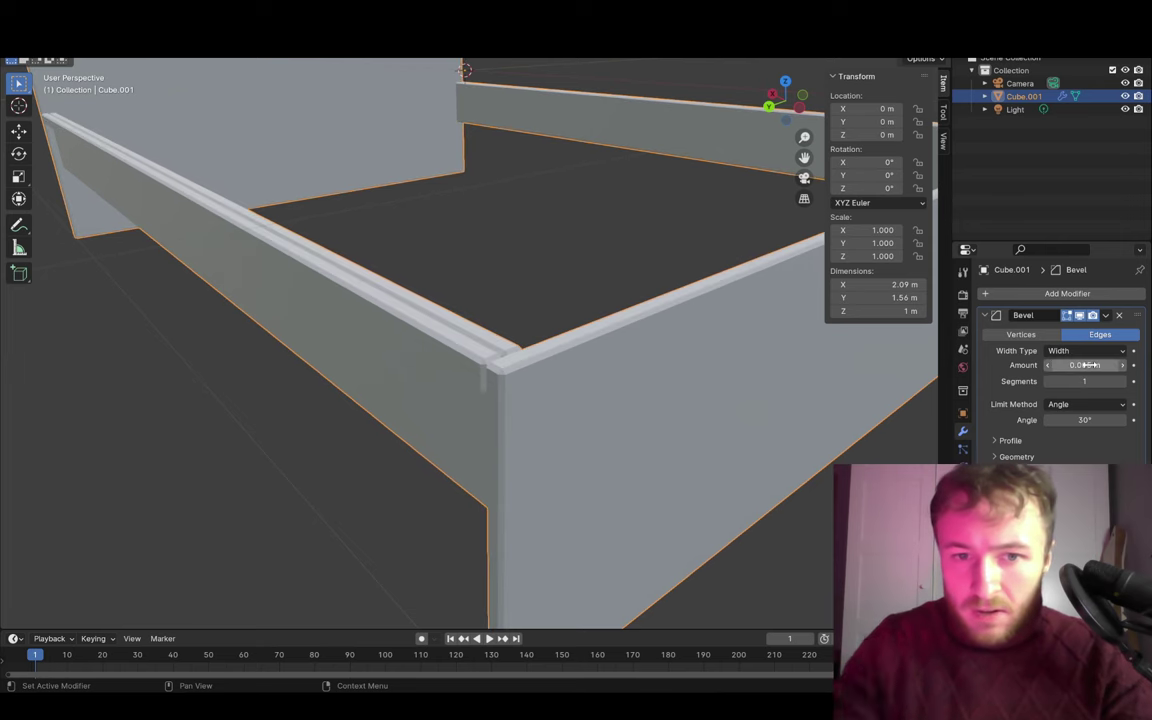
left_click(1088, 365)
key("BackSpace")
key("BackSpace")
type("03")
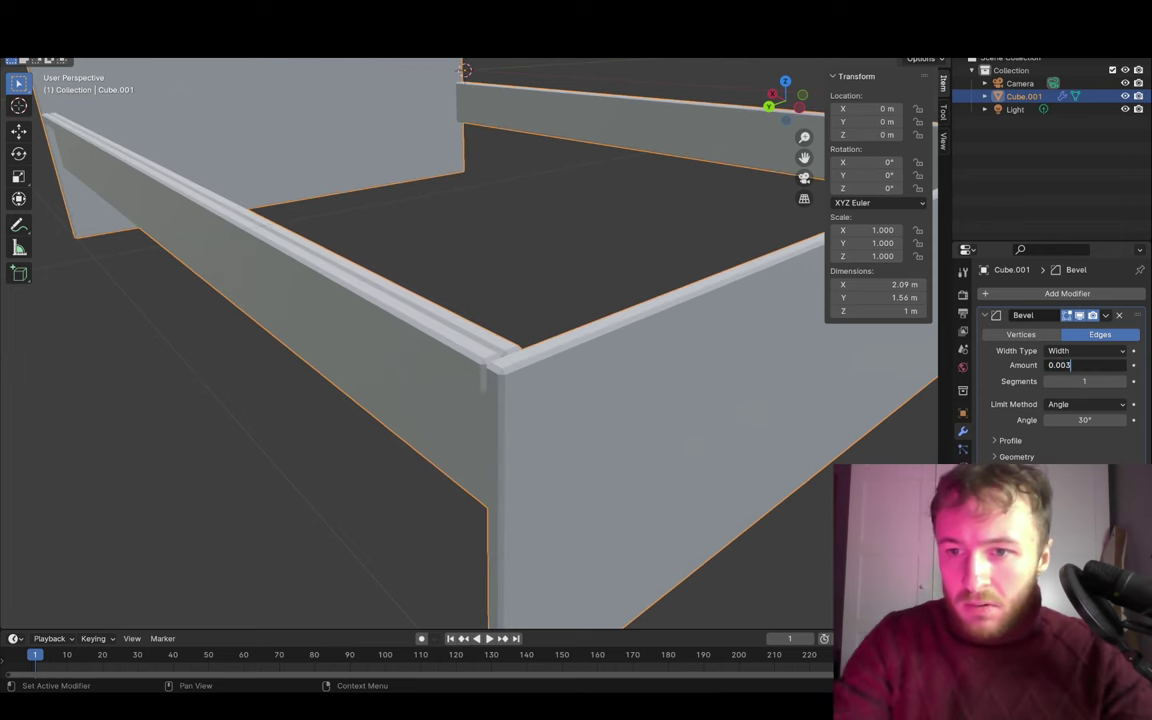
key("Return")
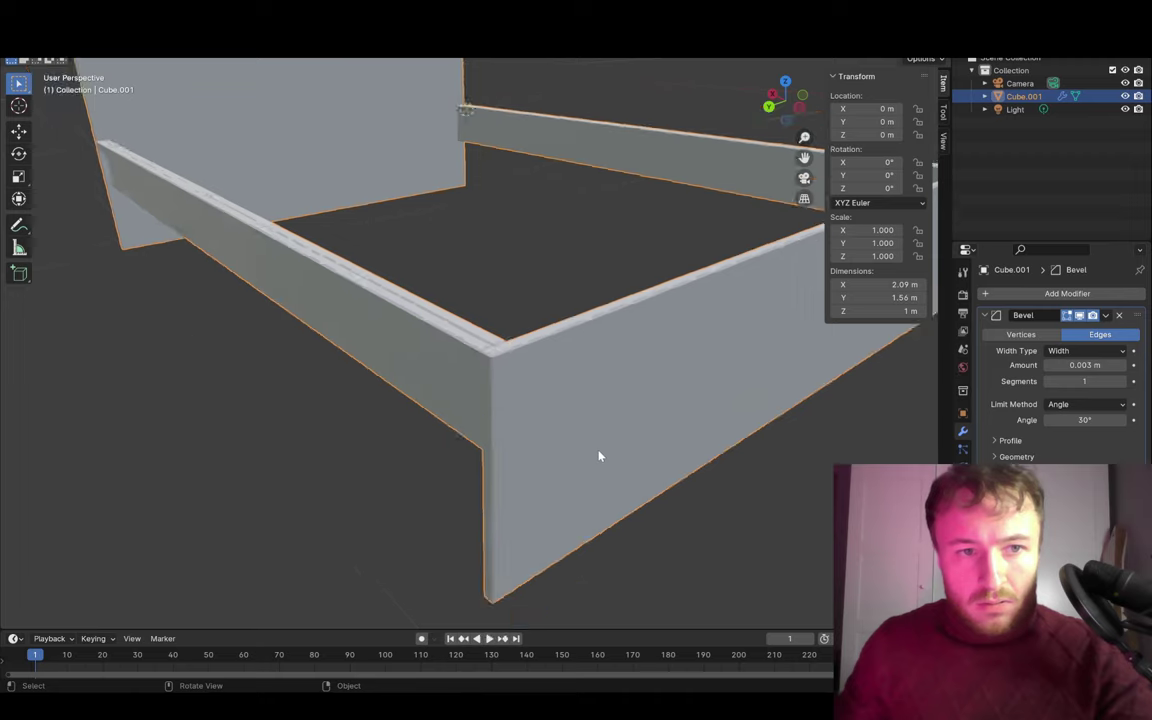
mouse_move(597, 455)
middle_mouse_down()
mouse_move(697, 445)
mouse_move(609, 398)
mouse_move(553, 398)
mouse_move(425, 497)
mouse_move(720, 247)
mouse_move(496, 342)
mouse_move(255, 478)
mouse_move(459, 467)
mouse_move(548, 404)
middle_mouse_up()
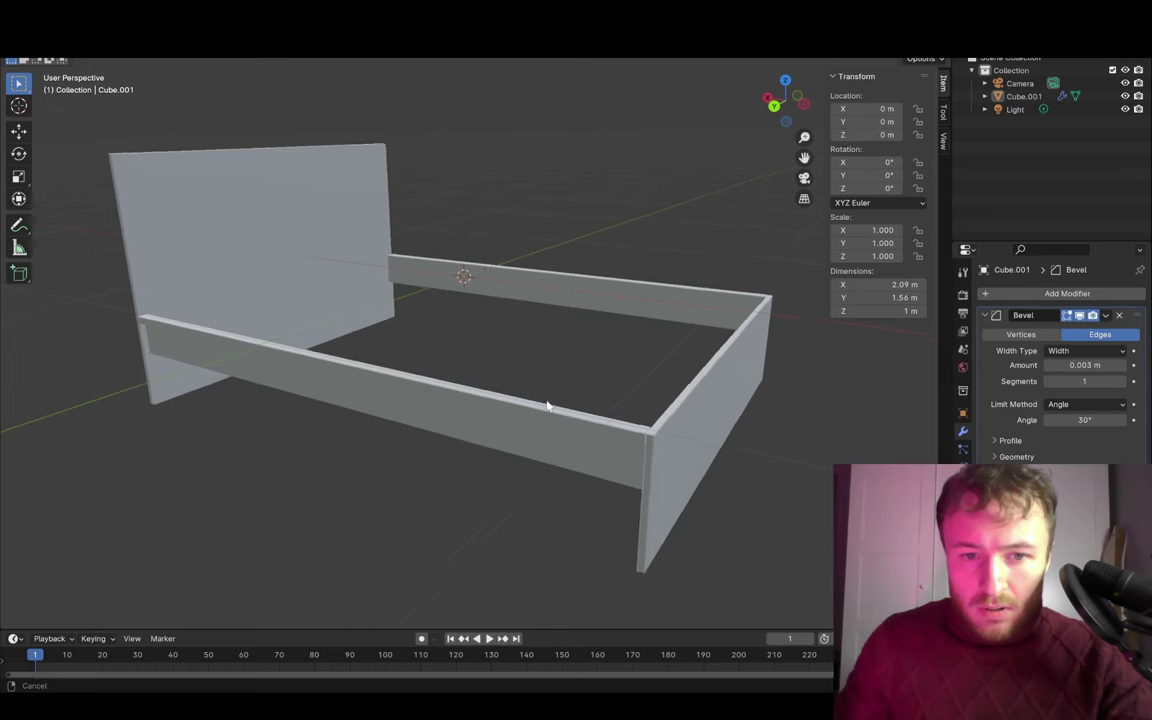
- Apply the frame's bevel permanently and add a new cube for the mattress
left_click(1105, 315)
left_click(1012, 331)
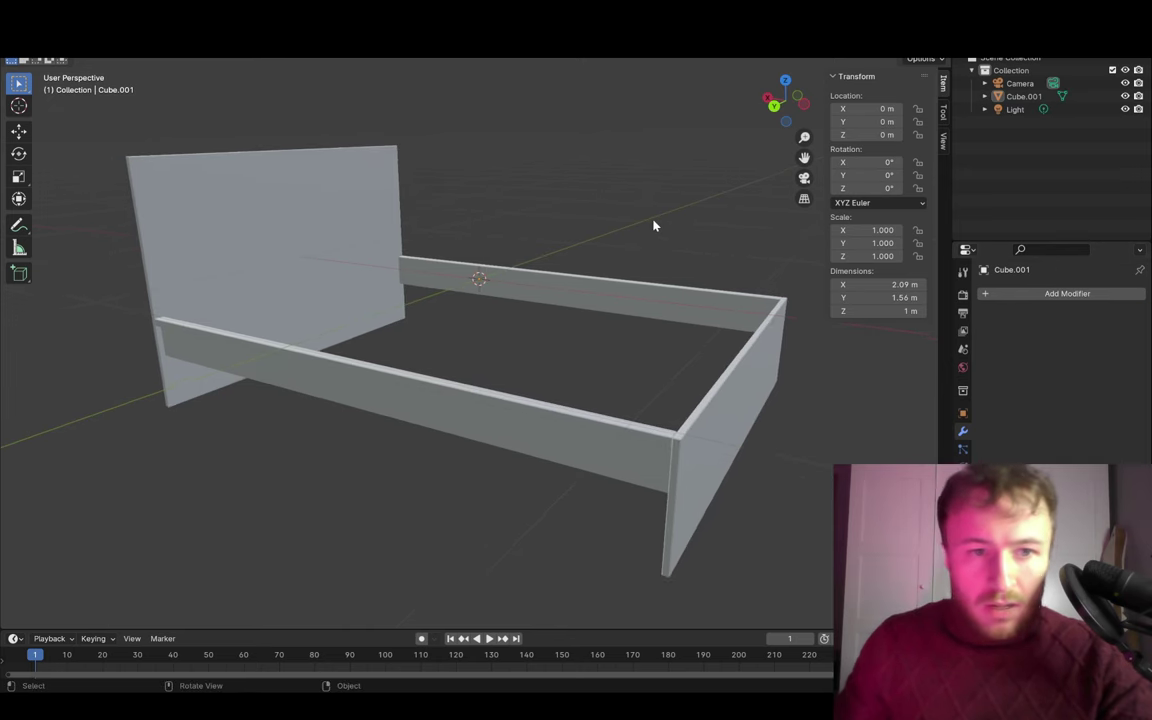
key("shift+a")
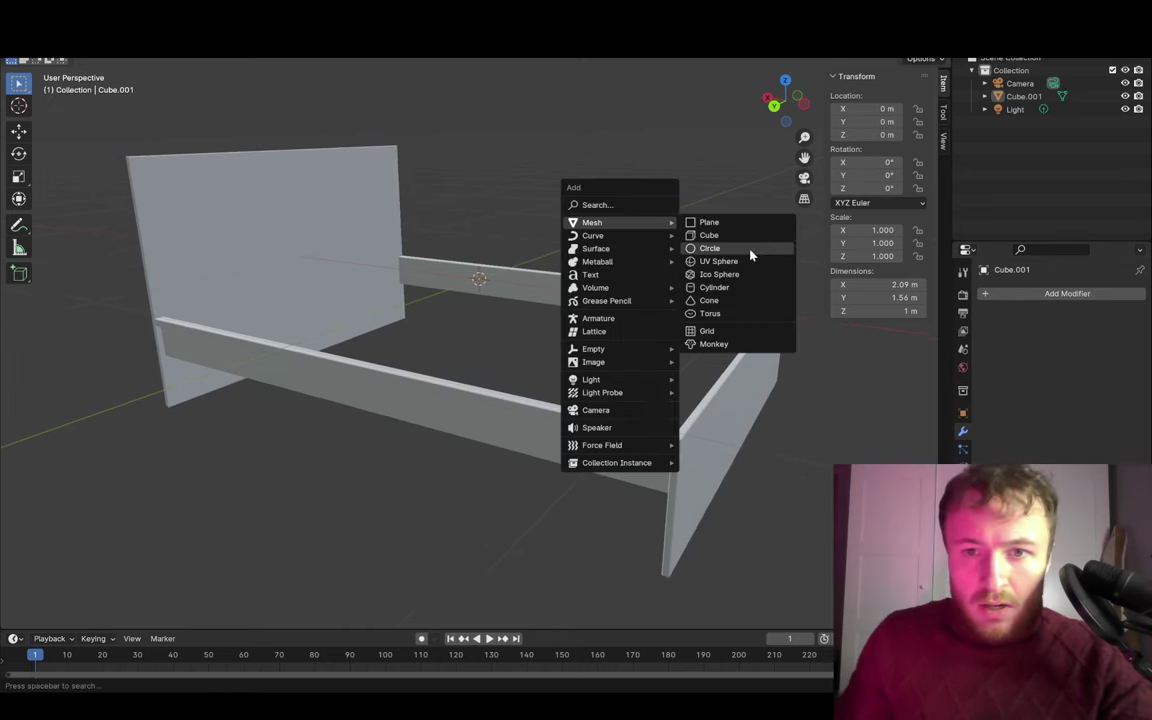
left_click(708, 235)
- Flatten the new cube to a 0.15 scale on the Z axis
key("s")
key("z")
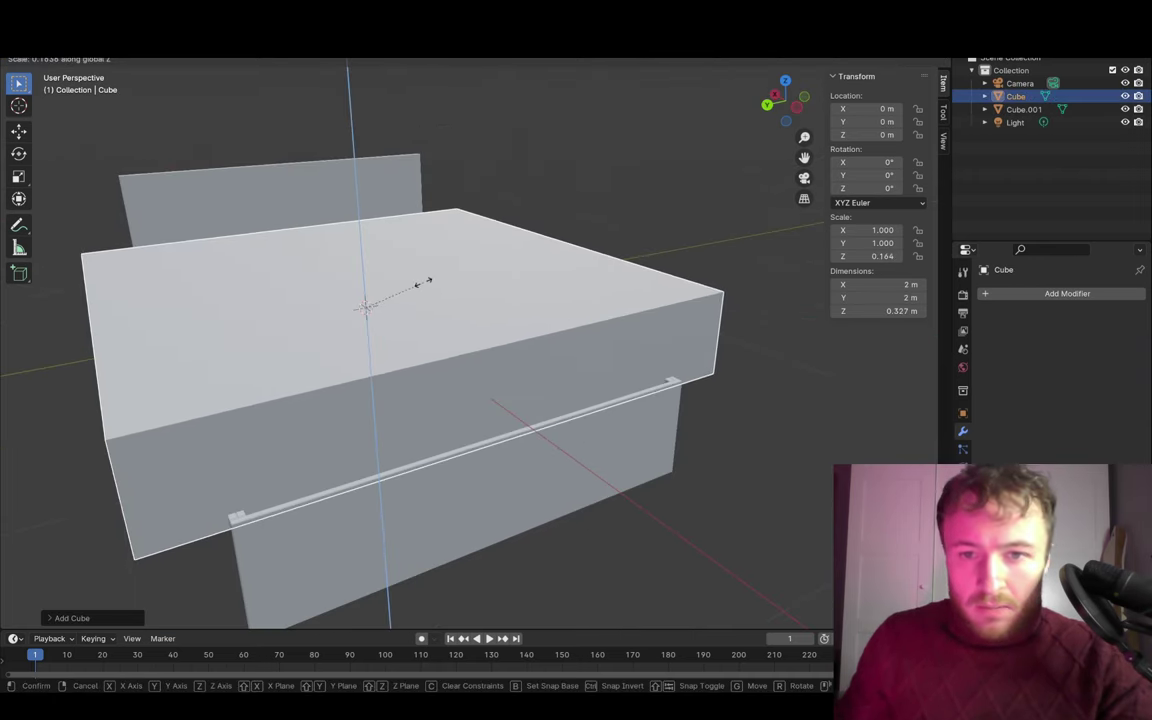
type(".3")
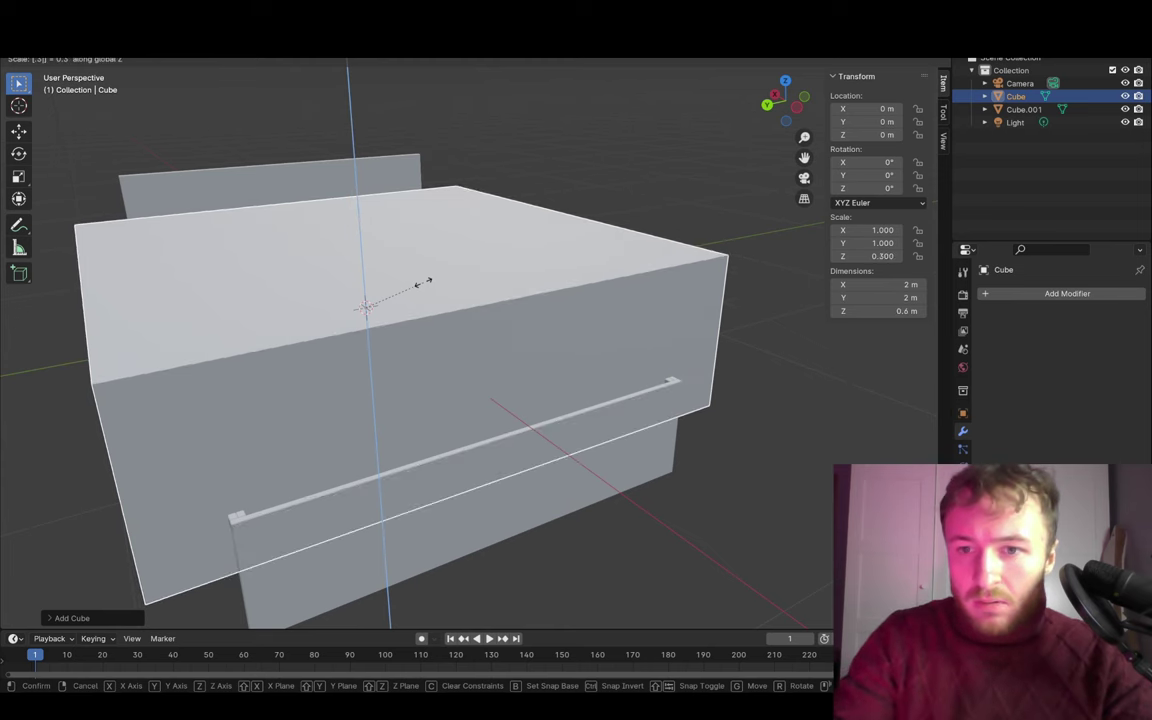
key("BackSpace")
key("BackSpace")
type(".3")
key("BackSpace")
key("BackSpace")
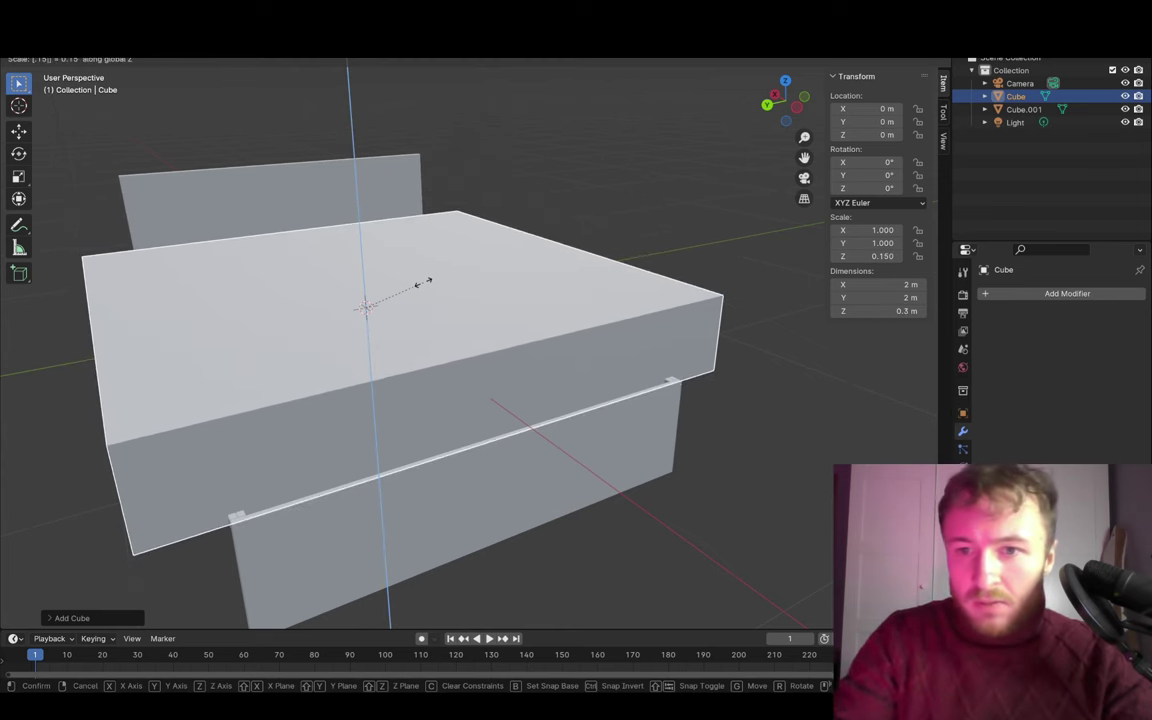
type(".15")
key("Return")
middle_click_drag(381, 254, 573, 276, "shift")
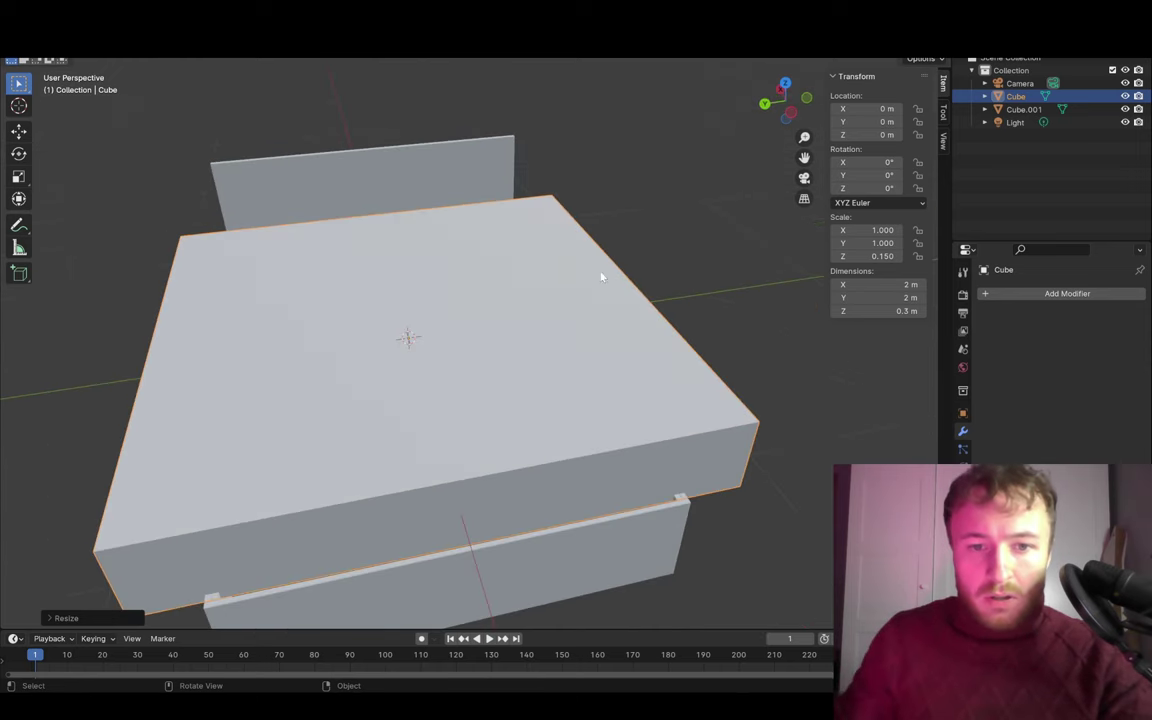
- In Edit Mode, try moving the slab's front face along Y, then cancel
key("Tab")
middle_click_drag(464, 297, 535, 296)
left_click(442, 373)
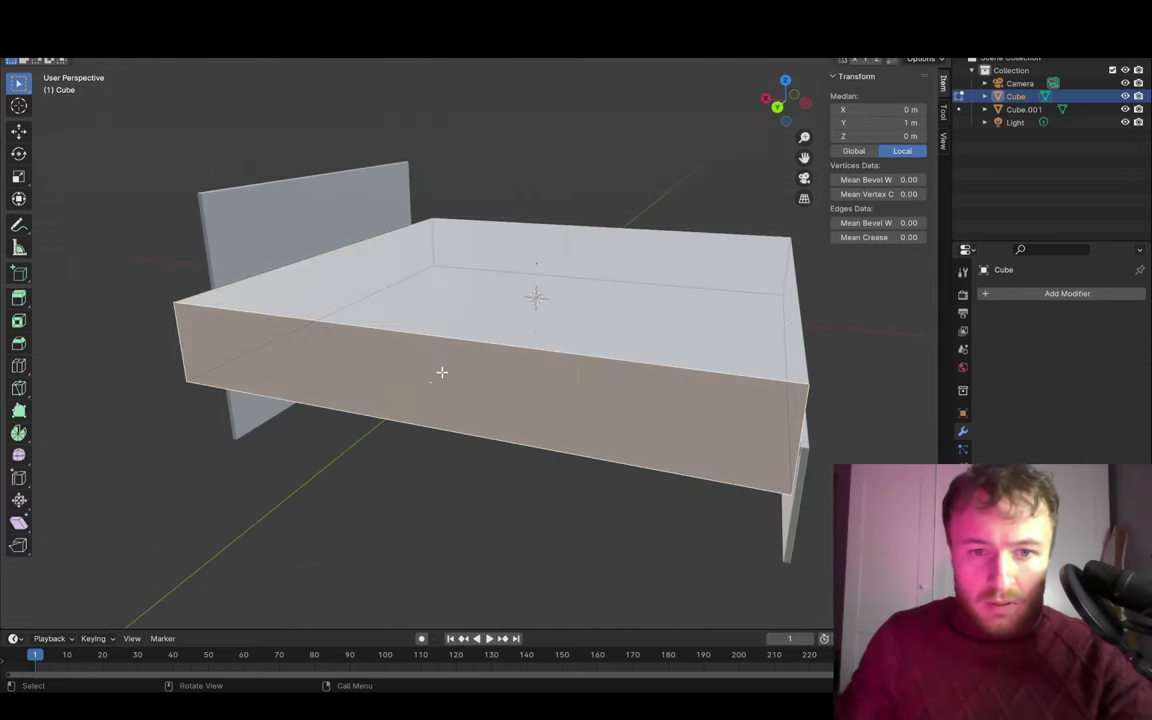
mouse_move(442, 373)
middle_mouse_down()
mouse_move(686, 393)
mouse_move(617, 370)
mouse_move(610, 400)
middle_mouse_up()
key("g")
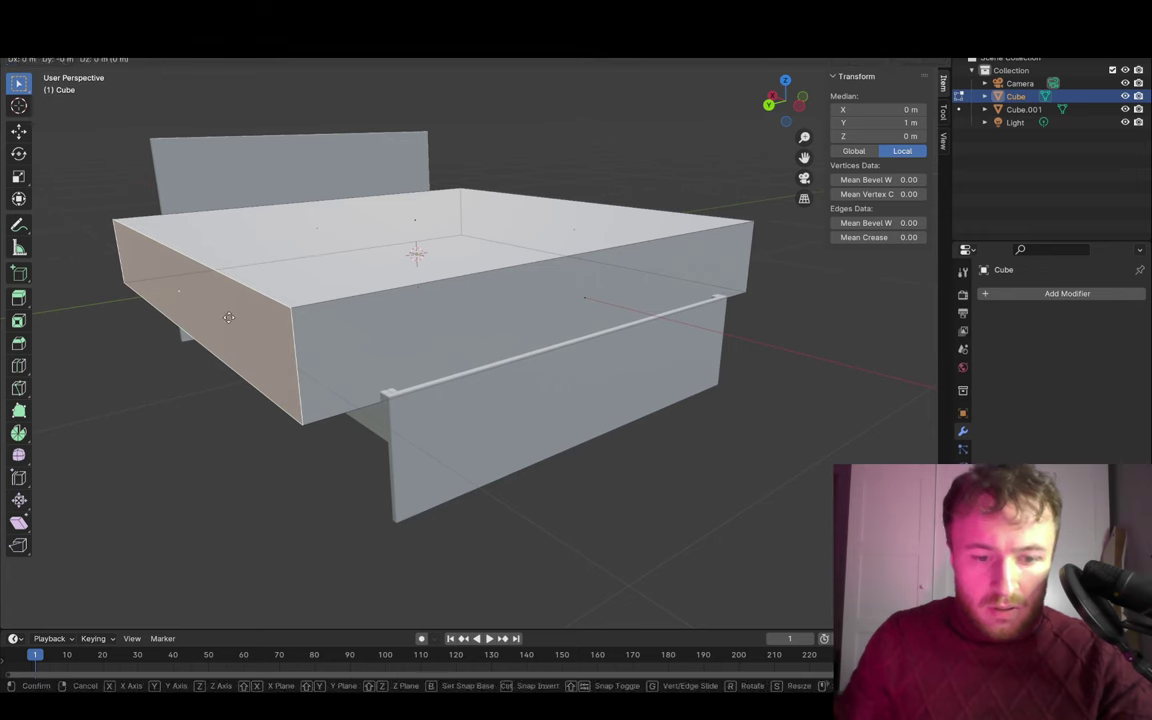
key("y")
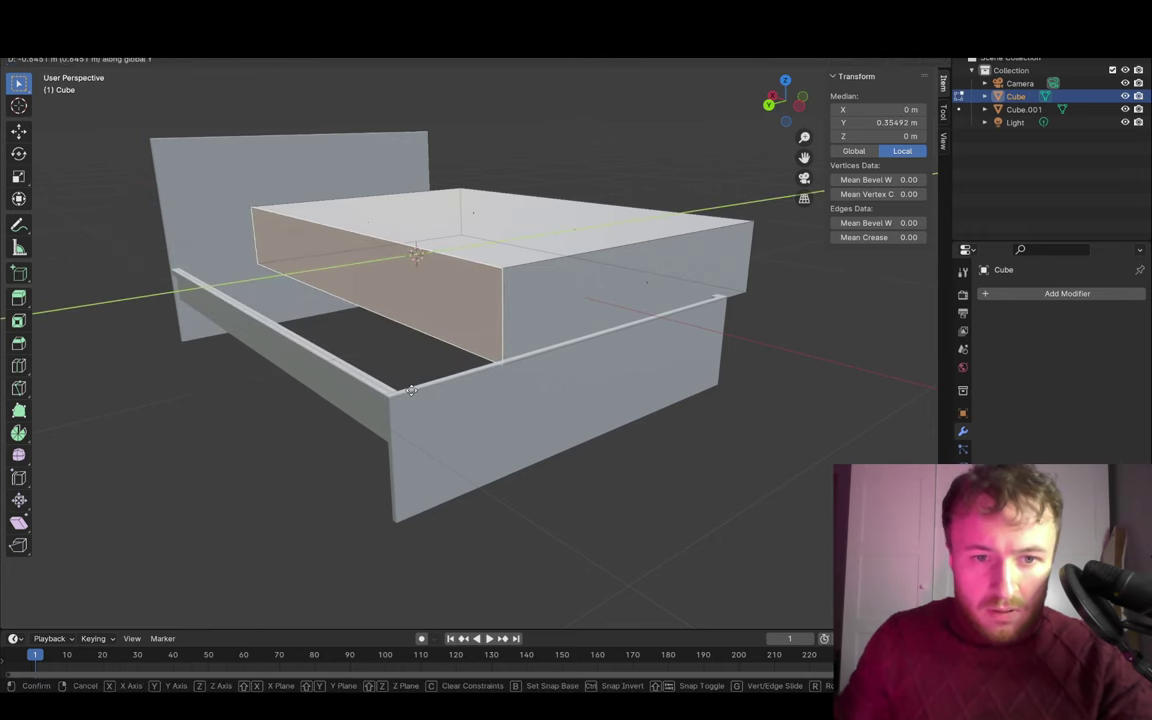
key("Escape")
- Lower the whole mattress mesh by 1 on Z and return to Object Mode
key("a")
key("g")
key("z")
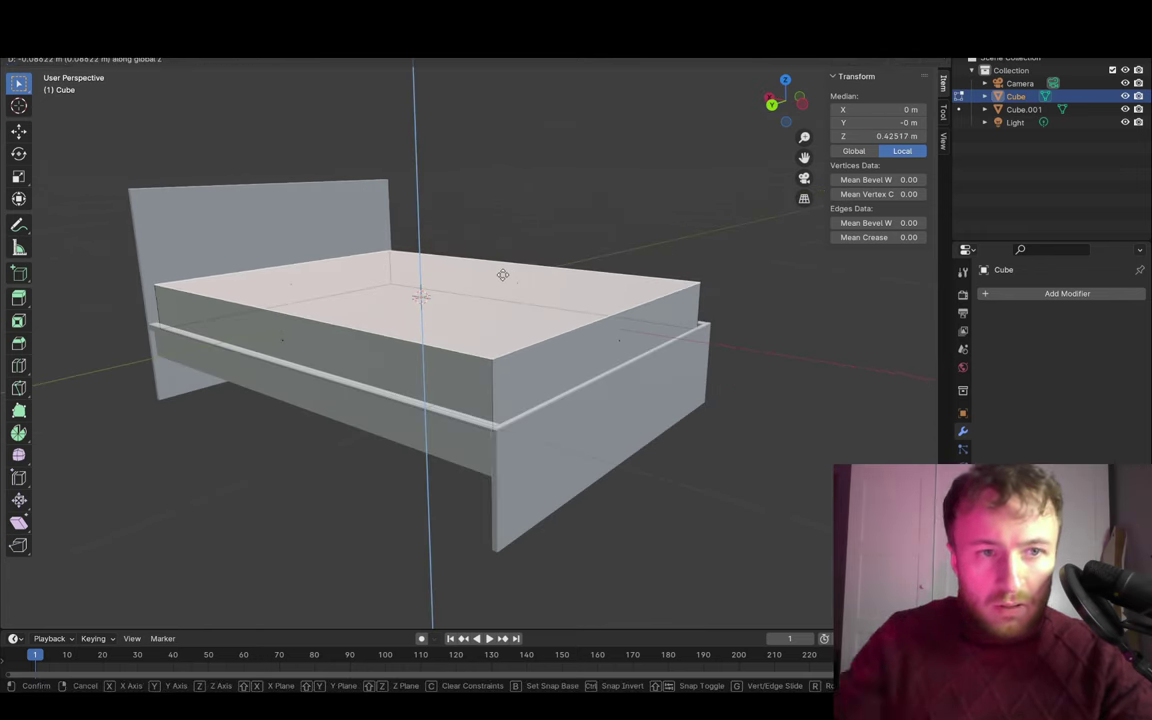
type("1")
key("minus")
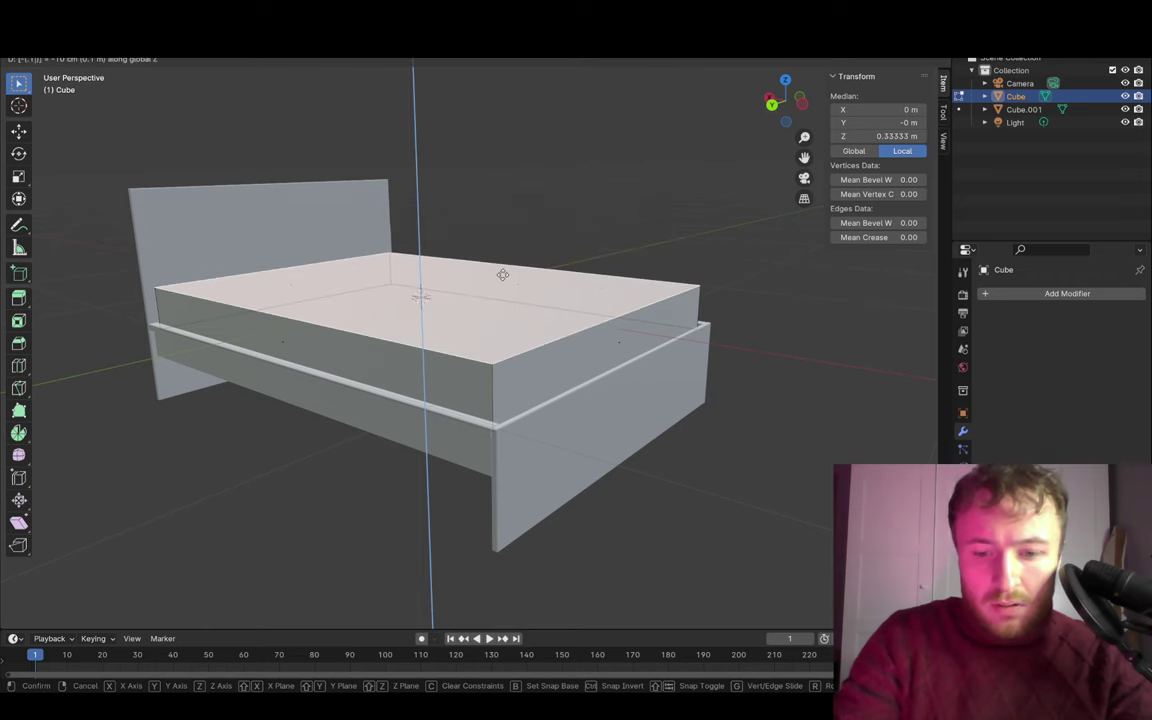
key("Return")
mouse_move(502, 274)
middle_mouse_down()
mouse_move(397, 376)
mouse_move(253, 130)
middle_mouse_up()
key("Tab")
left_click(215, 55)
mouse_move(218, 108)
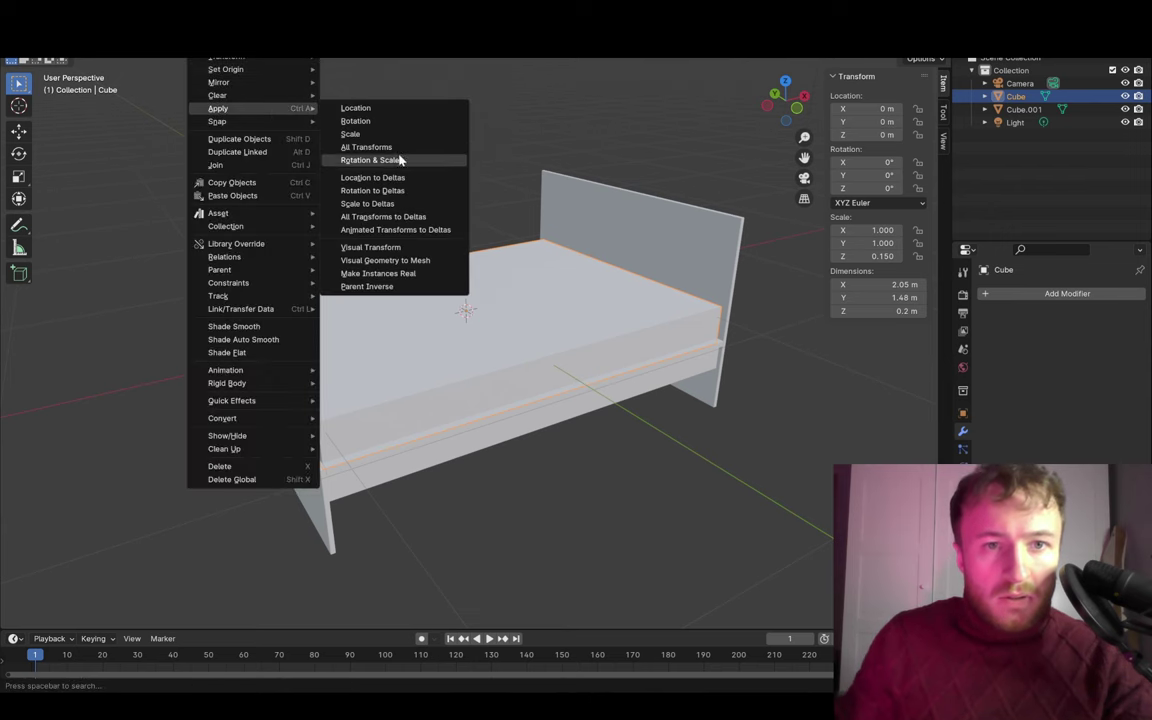
- Apply rotation and scale, then add loop cuts across the mattress lengthwise and crosswise
left_click(399, 160)
key("Tab")
middle_click_drag(470, 200, 534, 144)
key("alt+a")
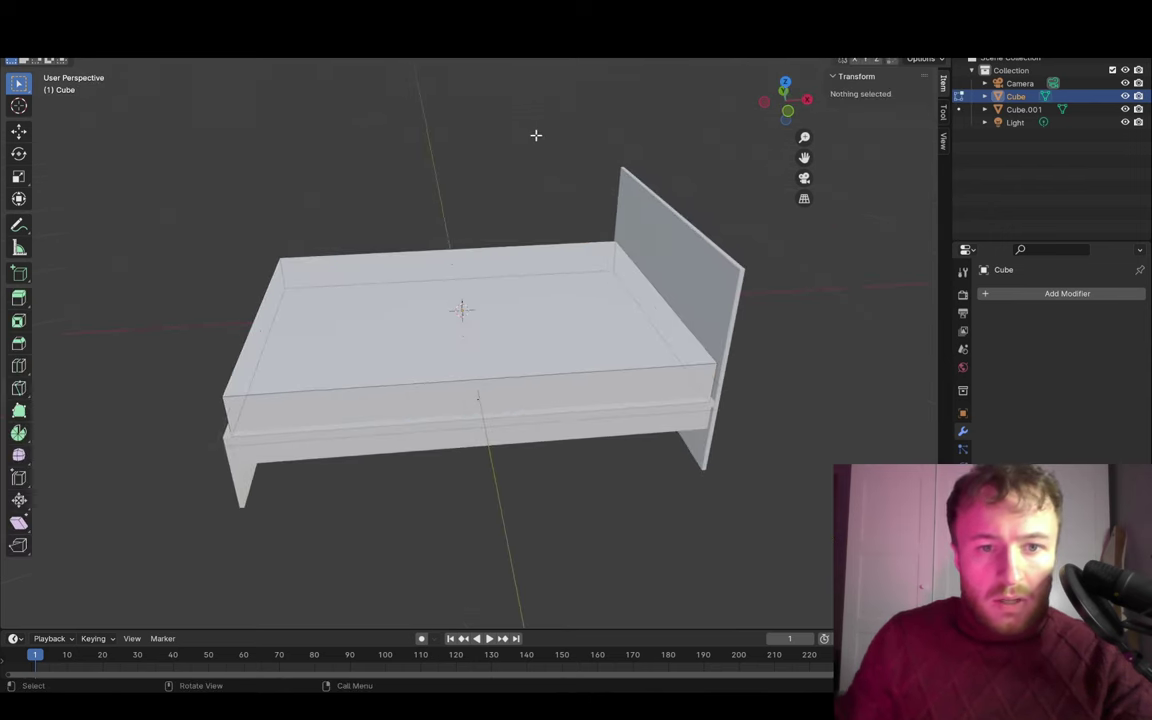
left_click(456, 269)
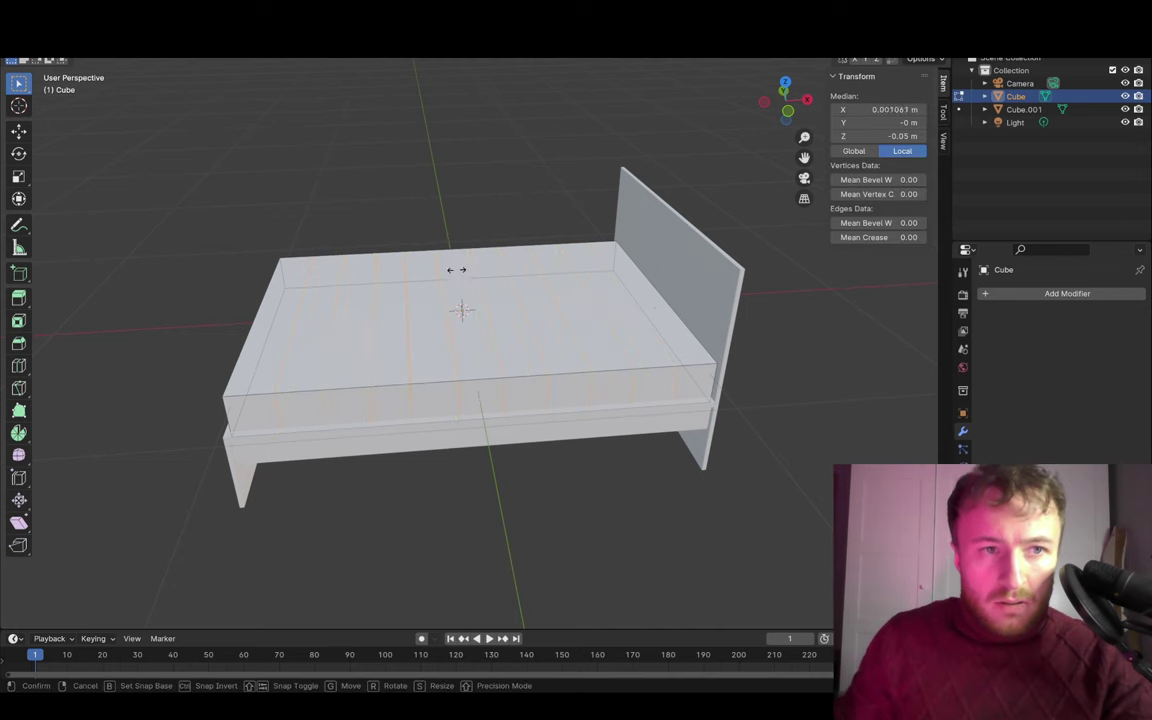
middle_click_drag(456, 269, 539, 325)
key("alt+a")
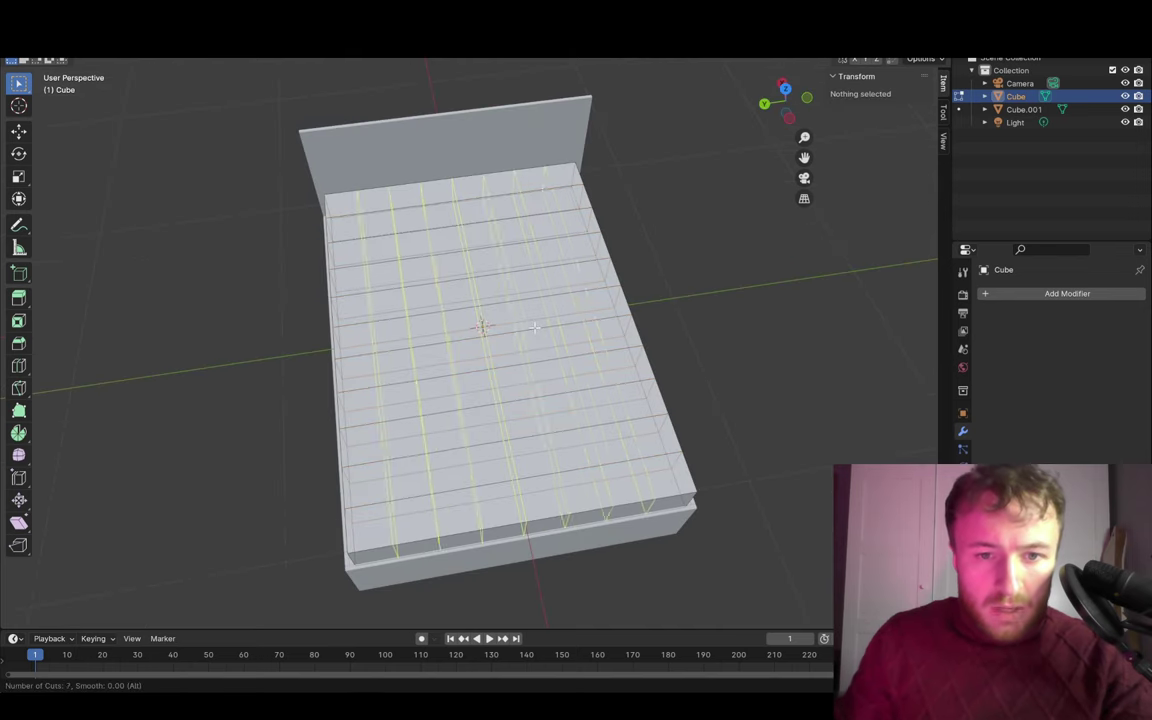
left_click(525, 335)
right_click(525, 335)
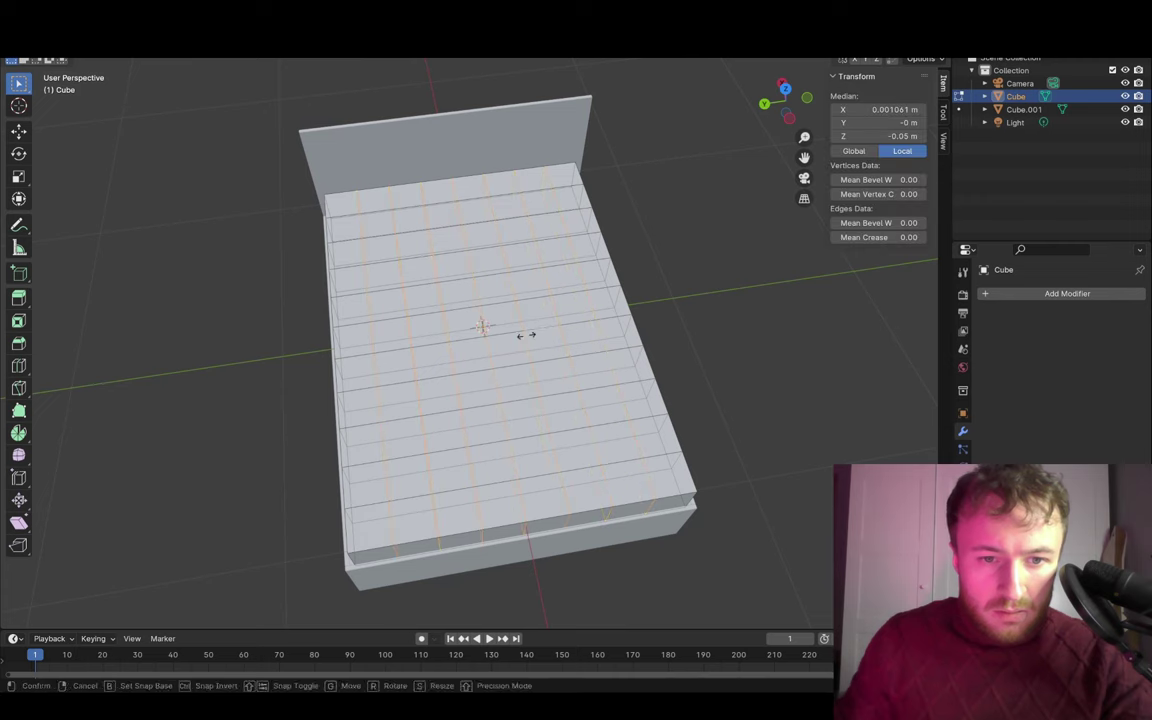
mouse_move(761, 375)
middle_mouse_down()
mouse_move(743, 309)
mouse_move(823, 267)
mouse_move(811, 281)
mouse_move(825, 314)
mouse_move(777, 368)
mouse_move(784, 316)
mouse_move(828, 301)
mouse_move(812, 311)
middle_mouse_up()
key("alt+a")
- Add a Bevel modifier to the mattress with 0.03 m amount and 3 segments
key("Tab")
left_click(1035, 295)
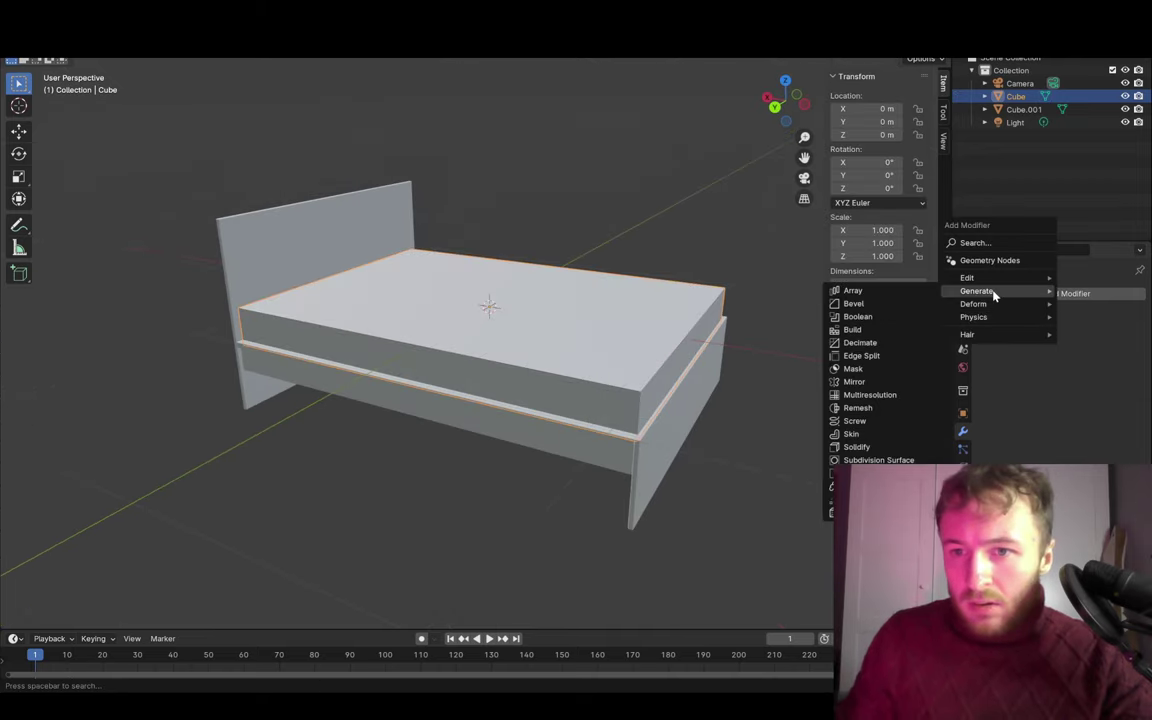
left_click(892, 307)
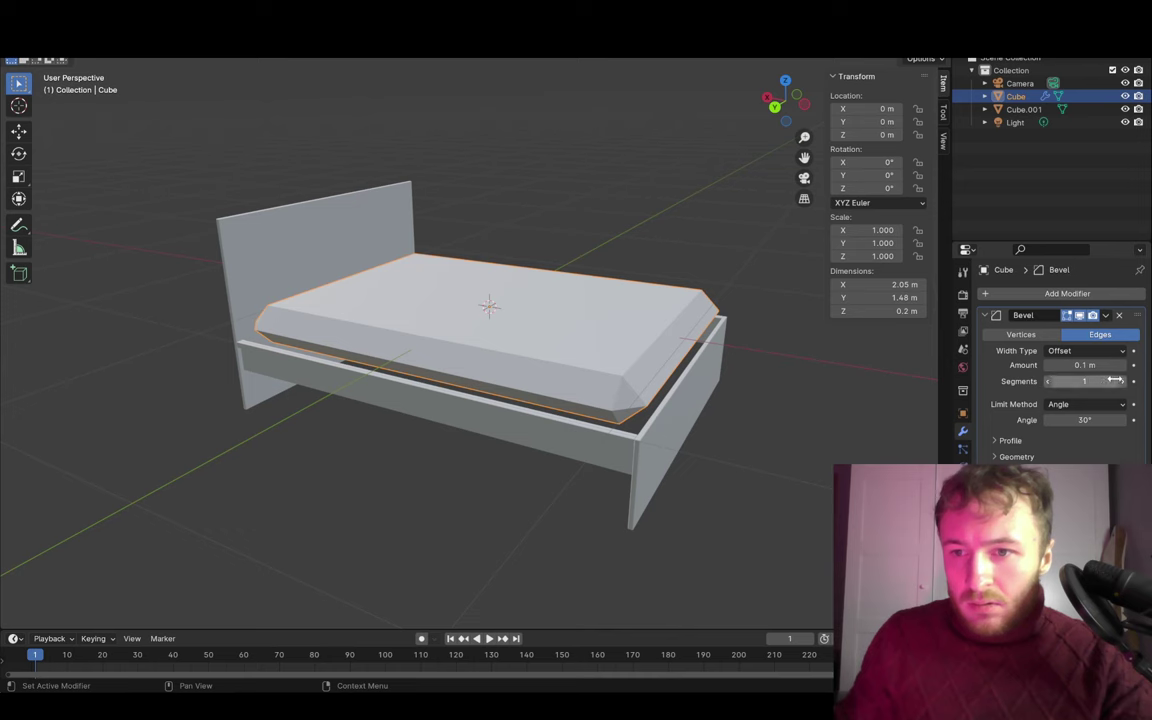
mouse_move(1116, 380)
left_mouse_down()
mouse_move(1091, 382)
mouse_move(1070, 365)
left_mouse_up()
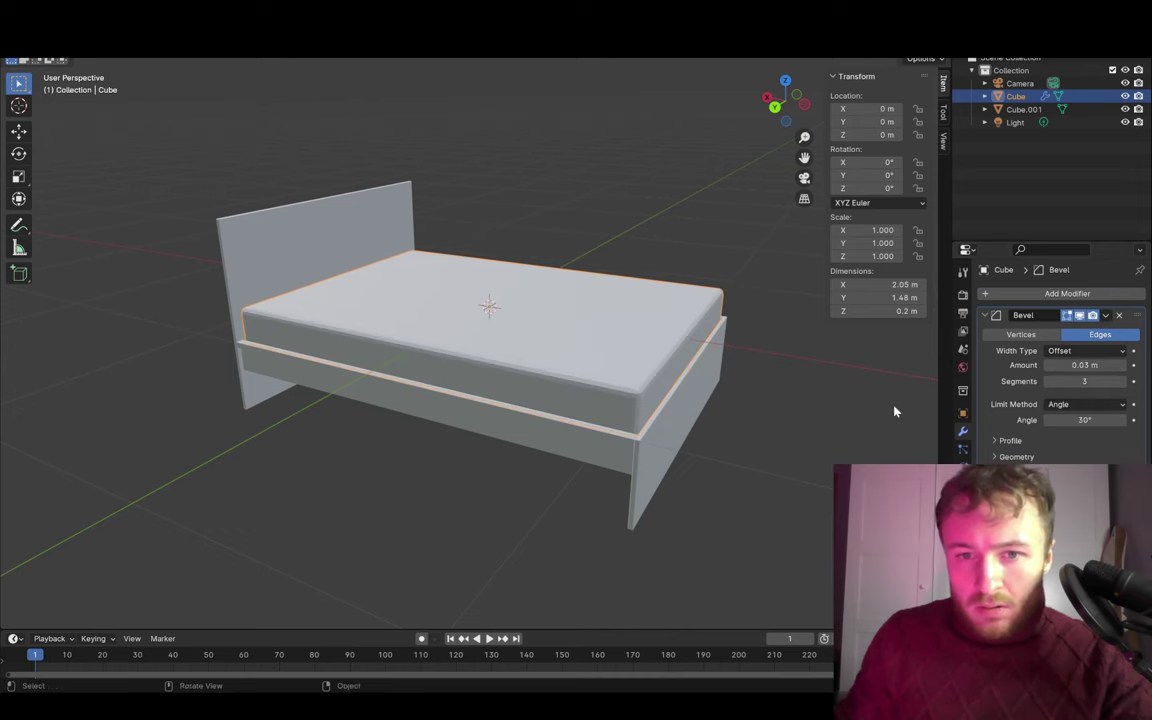
mouse_move(855, 427)
middle_mouse_down()
mouse_move(766, 424)
mouse_move(720, 406)
mouse_move(437, 442)
mouse_move(748, 406)
mouse_move(752, 416)
middle_mouse_up()
left_click(690, 200)
mouse_move(630, 224)
middle_mouse_down("shift")
mouse_move(656, 292)
mouse_move(766, 283)
mouse_move(560, 309)
mouse_move(678, 296)
mouse_move(681, 309)
mouse_move(615, 306)
mouse_move(650, 309)
mouse_move(630, 301)
mouse_move(622, 275)
middle_mouse_up("shift")
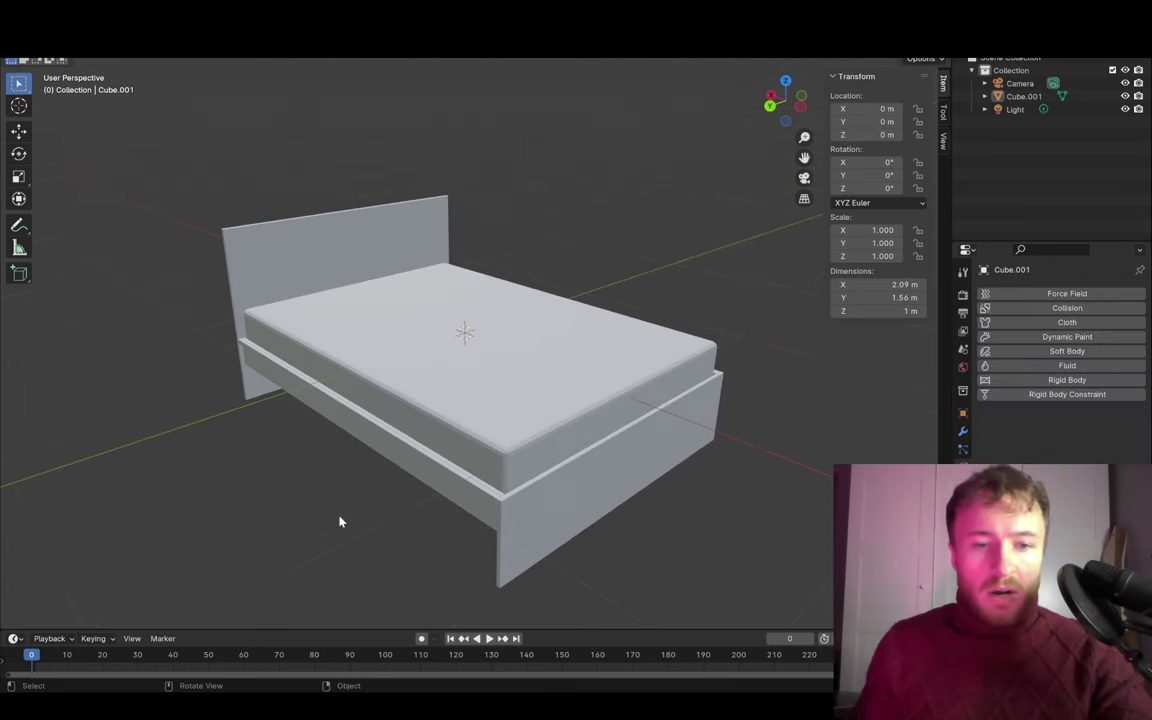
- Add a plane, raise it above the bed on Z and shift it along X
key("shift+a")
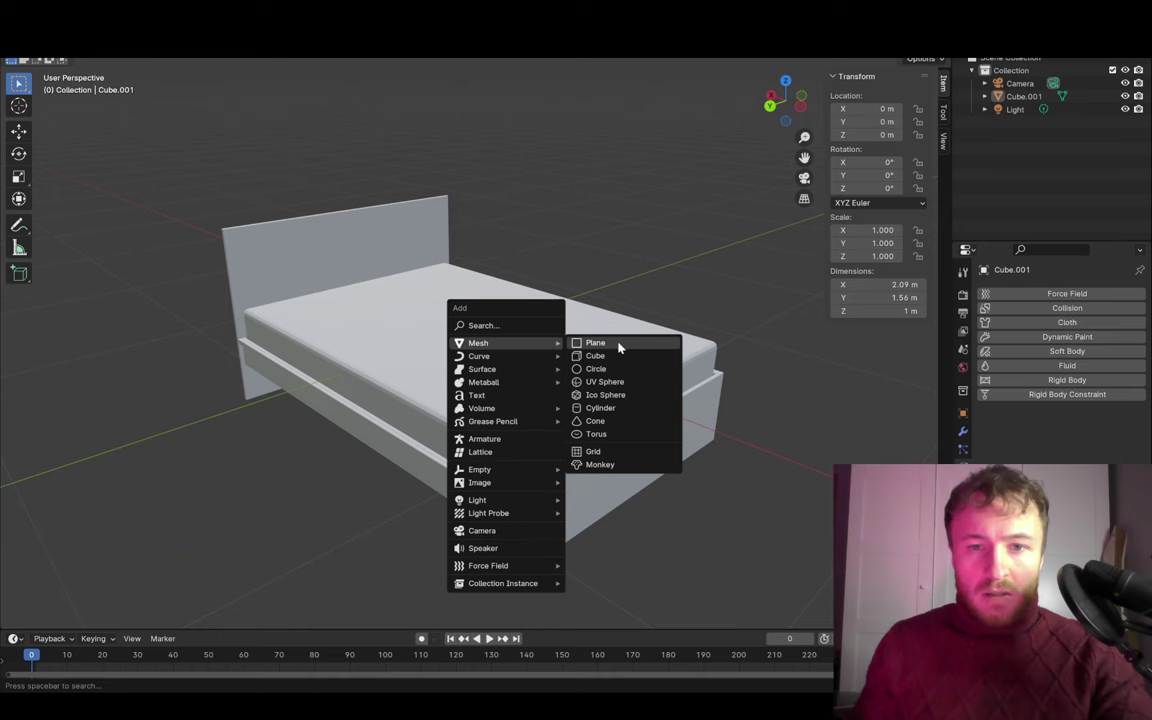
left_click(619, 346)
key("g")
key("z")
left_click(616, 270)
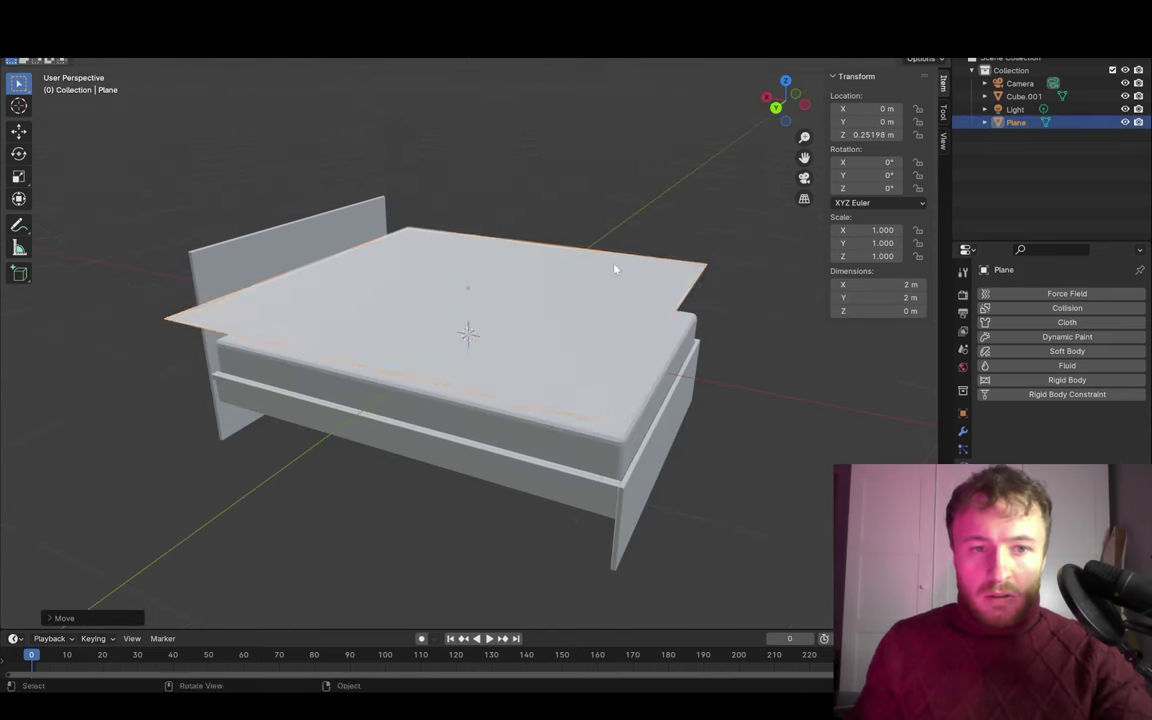
key("g")
key("x")
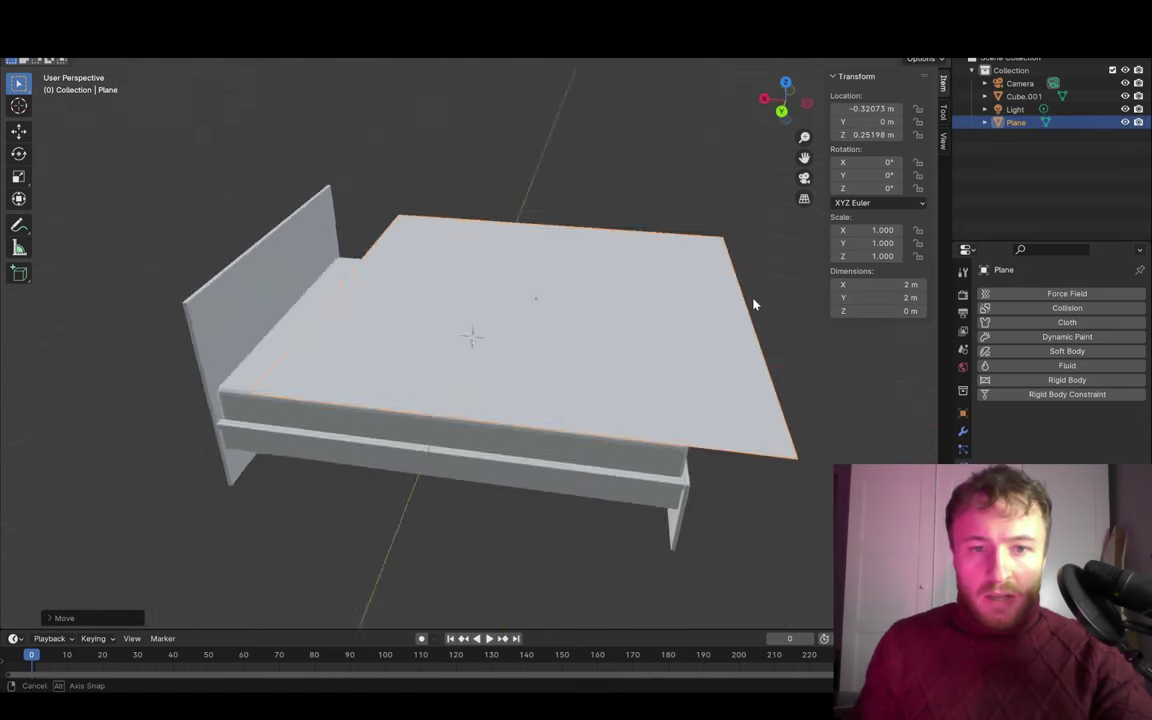
left_click(730, 304)
middle_click_drag(730, 304, 680, 295)
- Add many loop cuts across the plane in one direction
key("Tab")
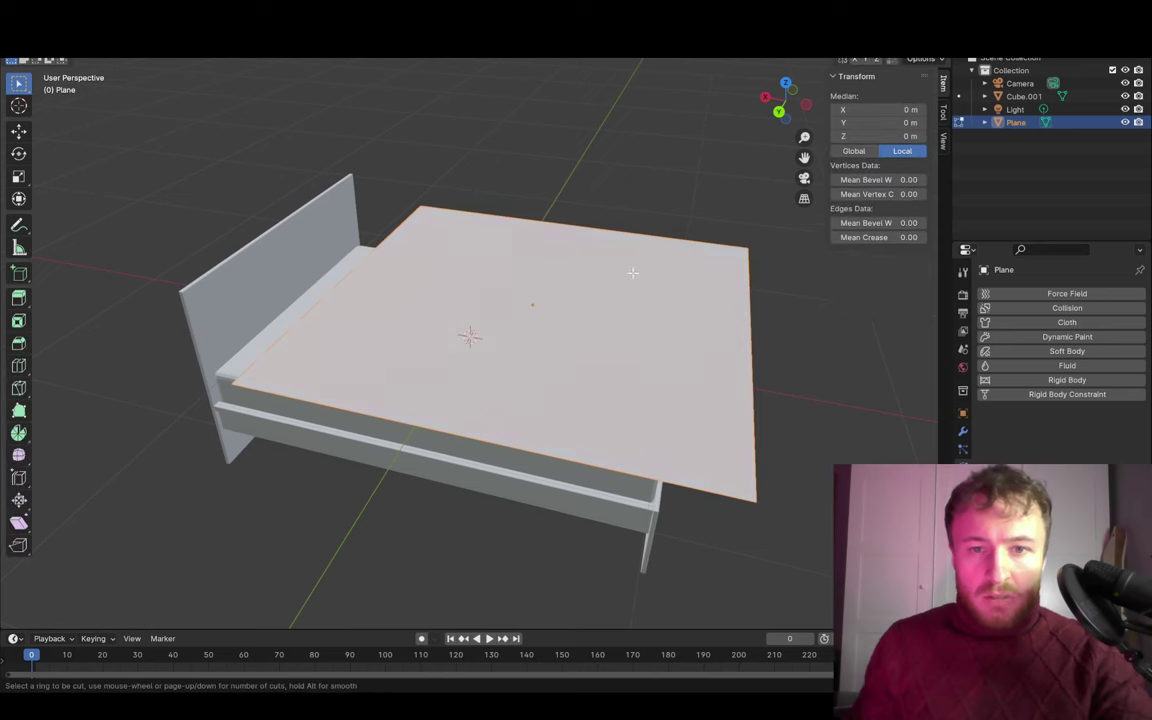
scroll(628, 249, "up", 8)
scroll(627, 248, "up", 8)
scroll(626, 248, "up", 8)
scroll(624, 247, "up", 8)
scroll(626, 247, "up", 5)
scroll(626, 247, "up", 5)
scroll(626, 247, "up", 5)
scroll(626, 247, "up", 5)
left_click(626, 247)
left_click(882, 309)
- Add many crosswise loop cuts to complete the dense grid, then exit Edit Mode
key("ctrl+r")
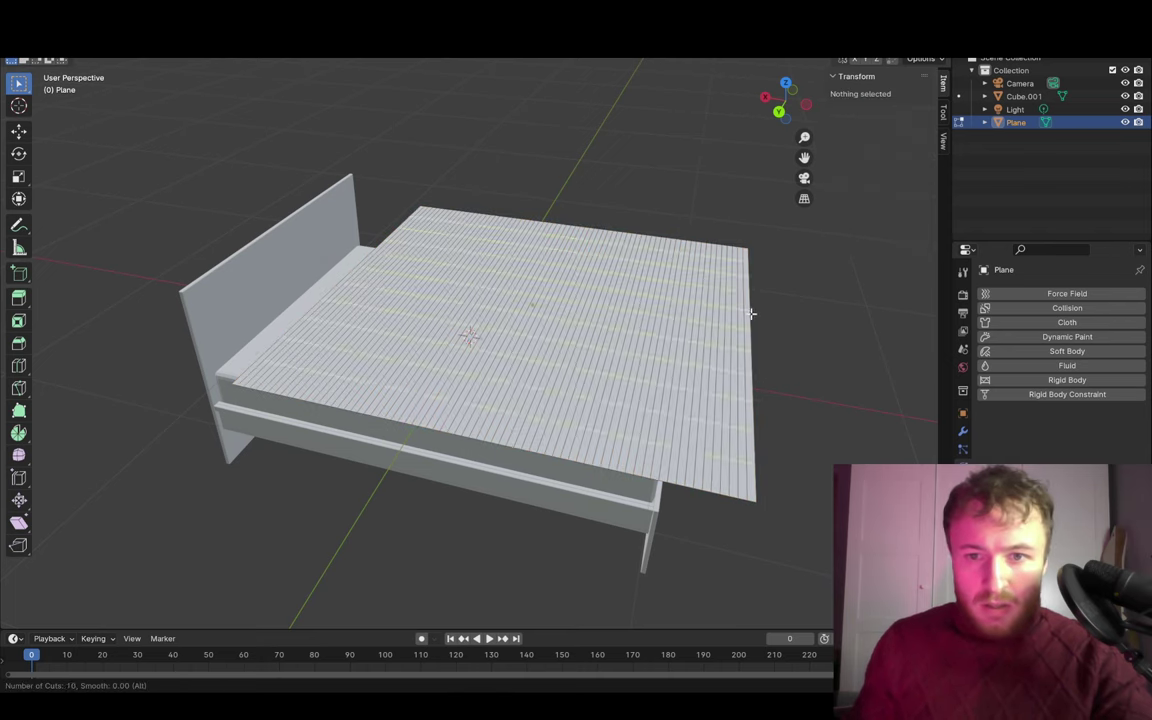
scroll(749, 299, "up", 8)
scroll(746, 297, "up", 8)
scroll(743, 295, "up", 8)
scroll(740, 292, "up", 9)
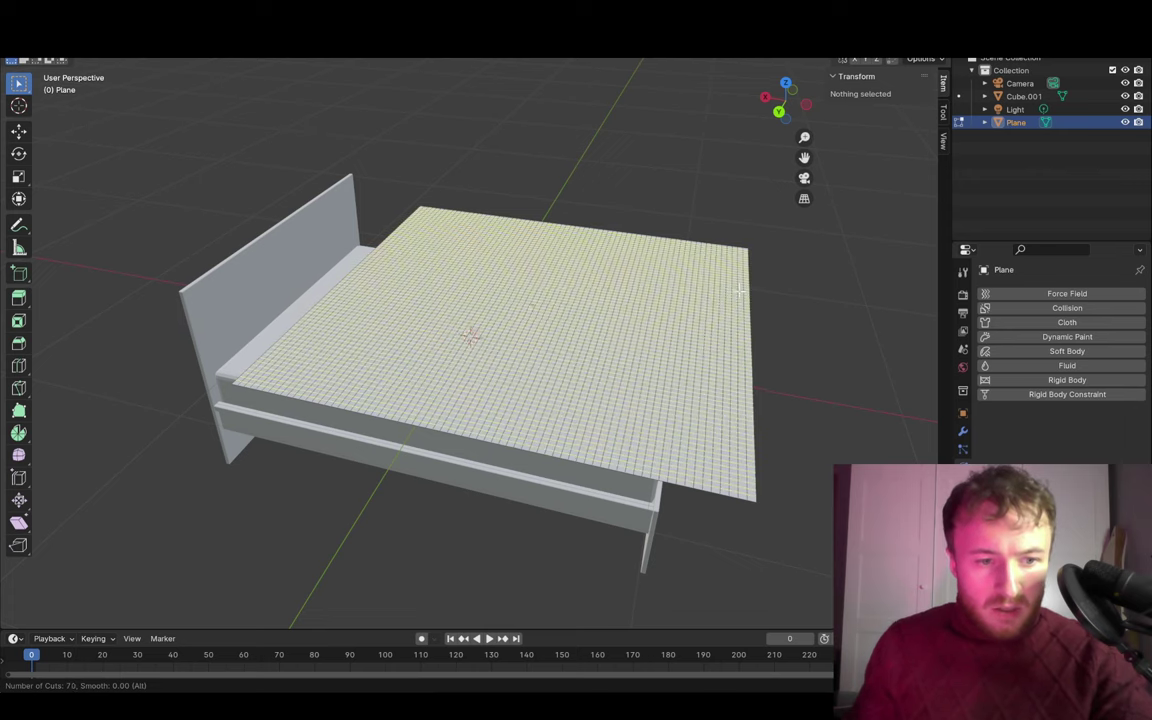
left_click(738, 290)
mouse_move(823, 380)
middle_mouse_down()
mouse_move(764, 373)
mouse_move(950, 353)
middle_mouse_up()
key("Tab")
- Give the plane cloth physics and make the bed a collision object
left_click(1027, 324)
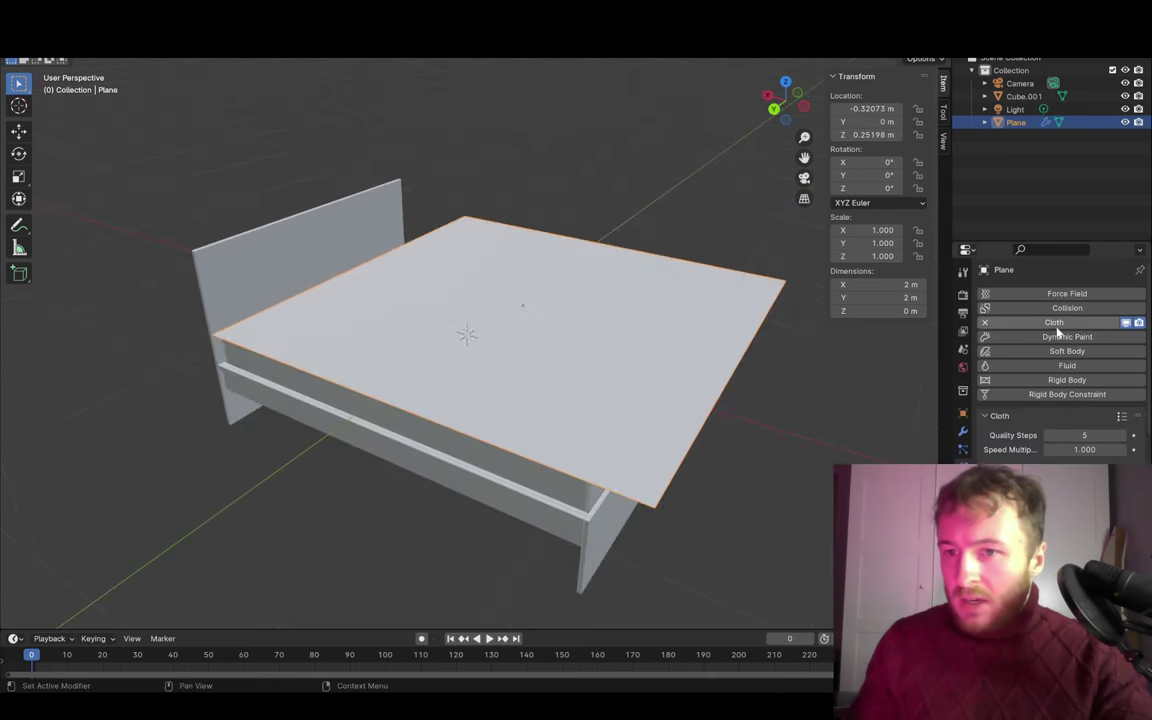
scroll(1103, 452, "down", 4)
scroll(1103, 452, "down", 3)
scroll(1103, 455, "down", 4)
scroll(1104, 461, "down", 4)
mouse_move(731, 467)
middle_mouse_down()
mouse_move(813, 450)
mouse_move(755, 413)
middle_mouse_up()
left_click(657, 415)
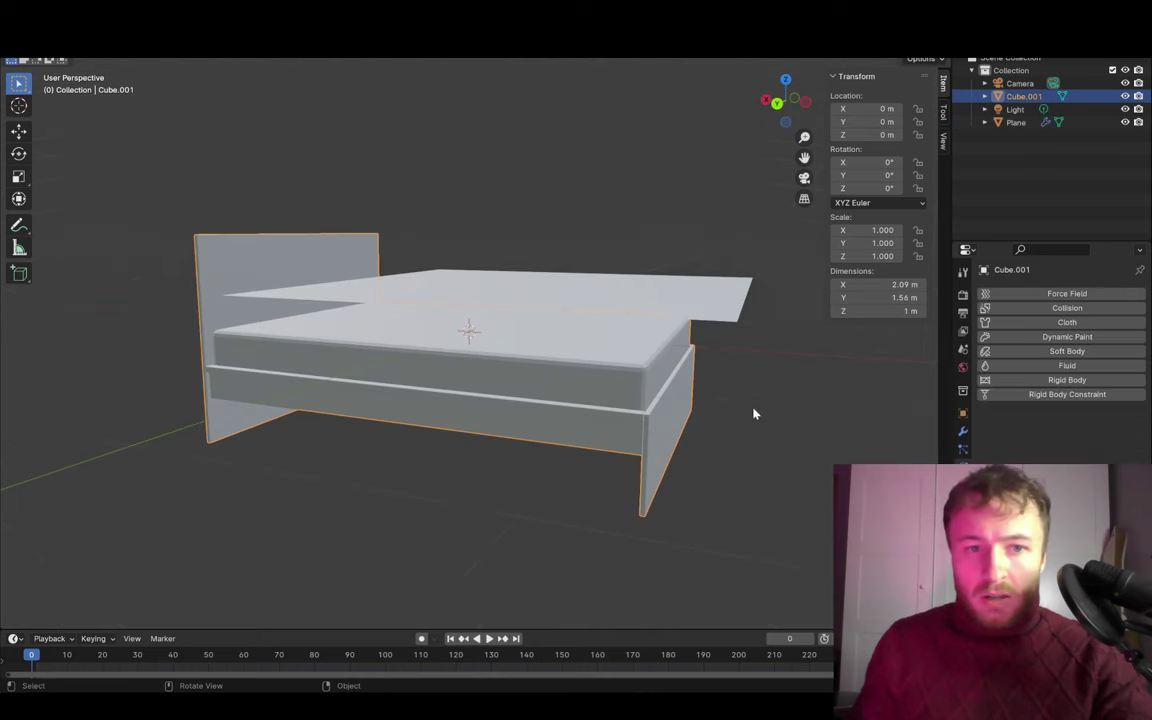
left_click(1093, 310)
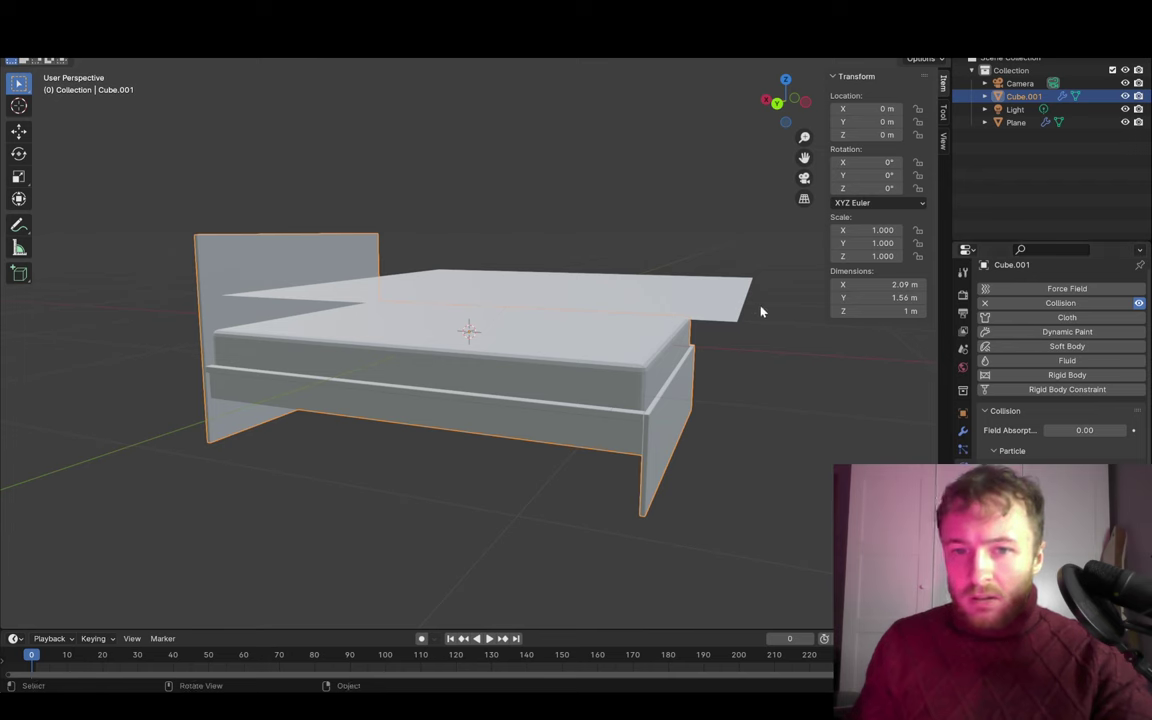
- Reselect the plane, play the cloth simulation and inspect the drape at a later frame
left_click(736, 280)
middle_click_drag(736, 282, 741, 320)
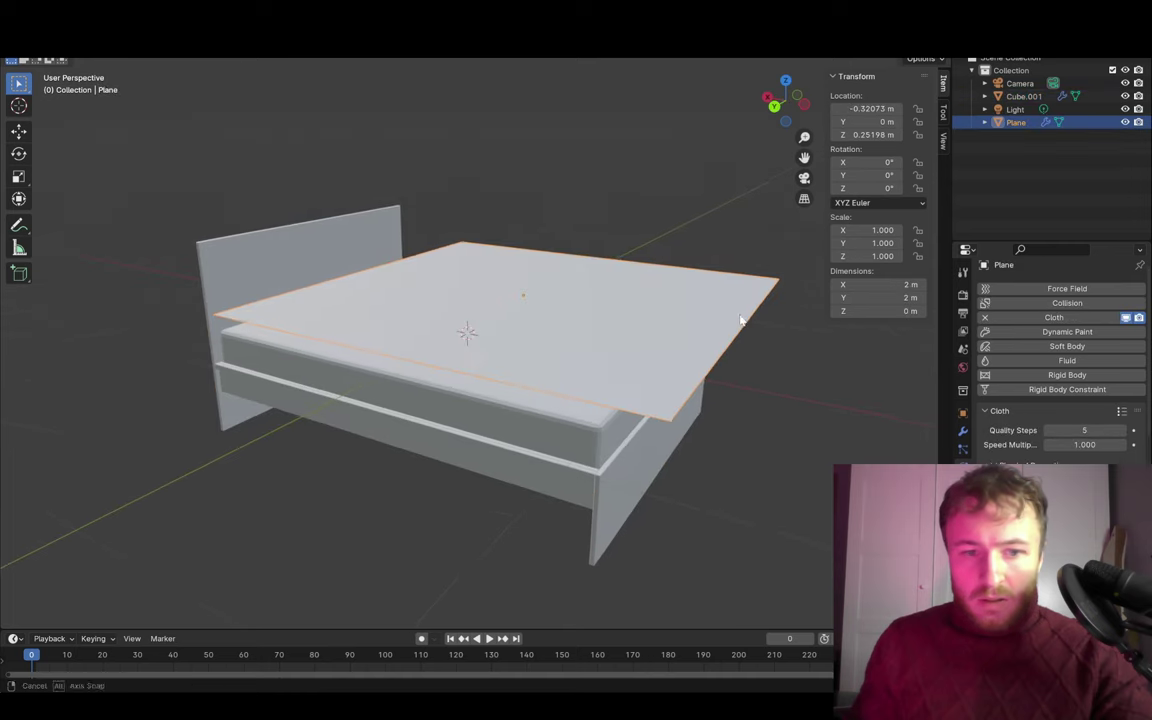
left_click(490, 637)
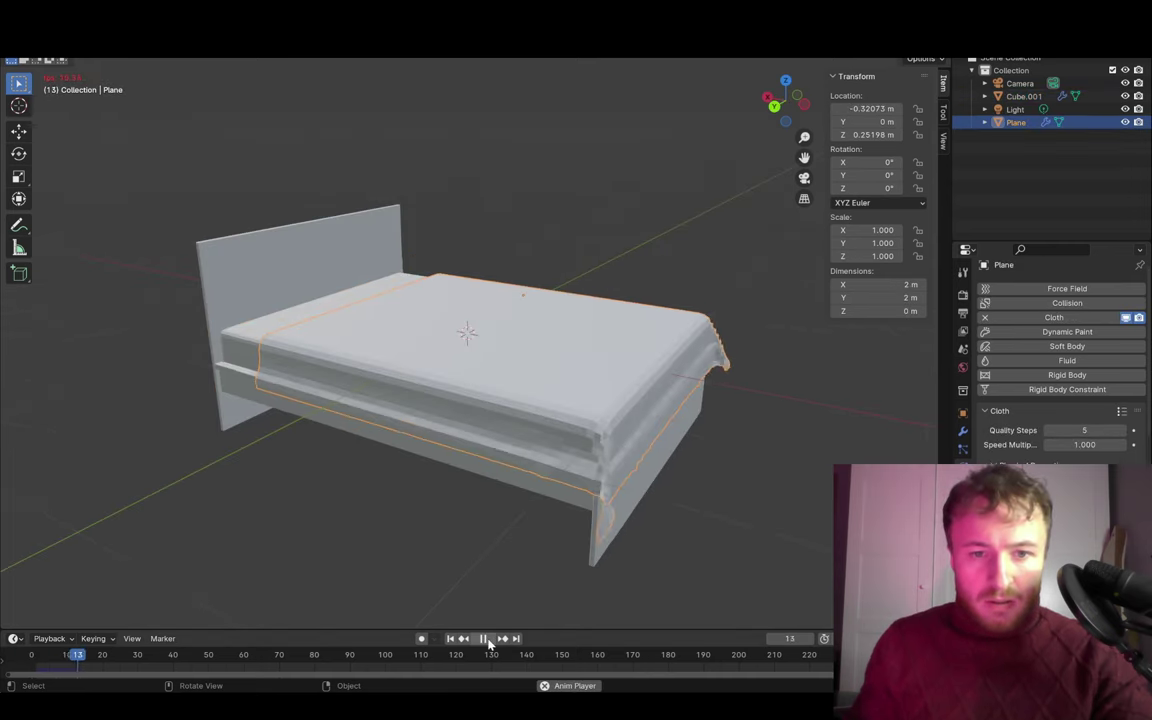
left_click(490, 640)
middle_click_drag(635, 470, 518, 617)
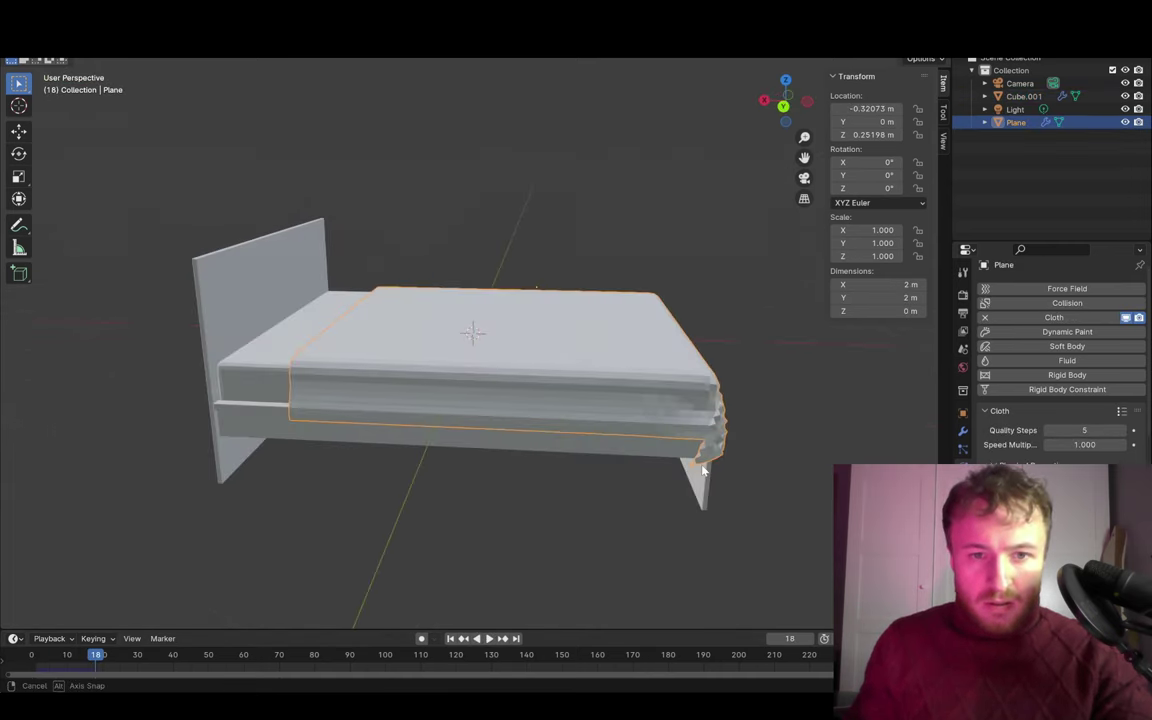
mouse_move(432, 574)
middle_mouse_down()
mouse_move(336, 515)
mouse_move(244, 488)
middle_mouse_up()
left_click(97, 655)
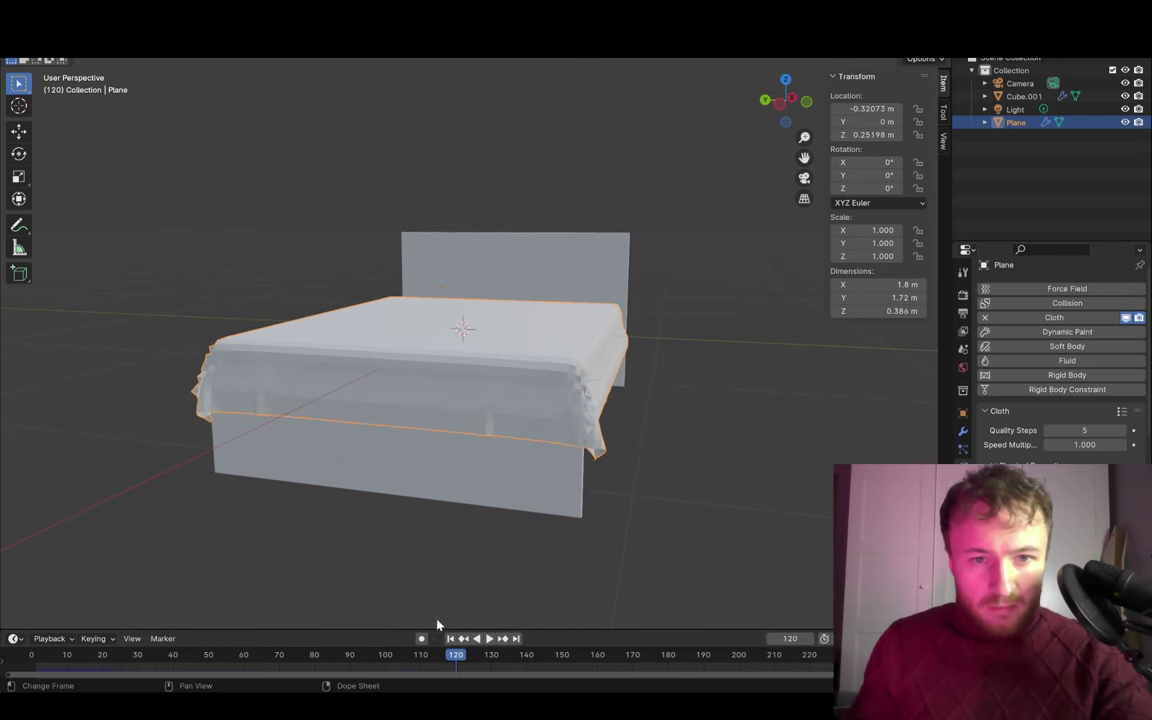
mouse_move(414, 577)
middle_mouse_down()
mouse_move(581, 530)
mouse_move(517, 525)
mouse_move(633, 487)
middle_mouse_up()
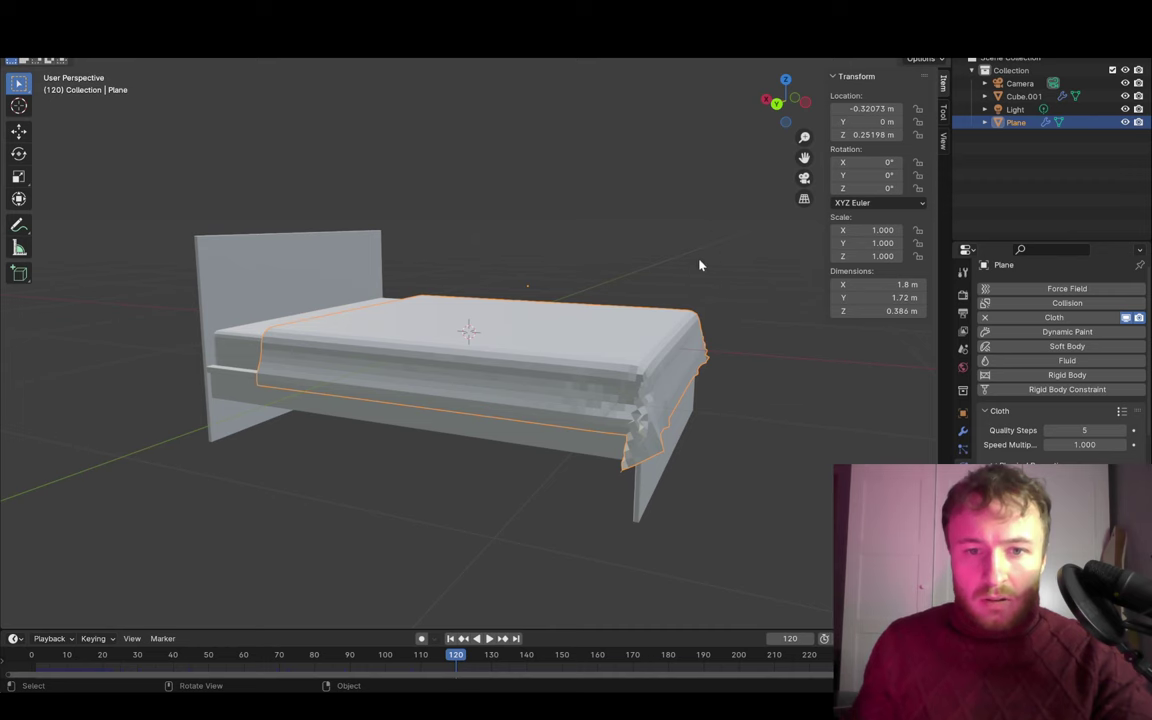
- Rewind, then extrude the duvet's head edge along X and move the strip back
key("space")
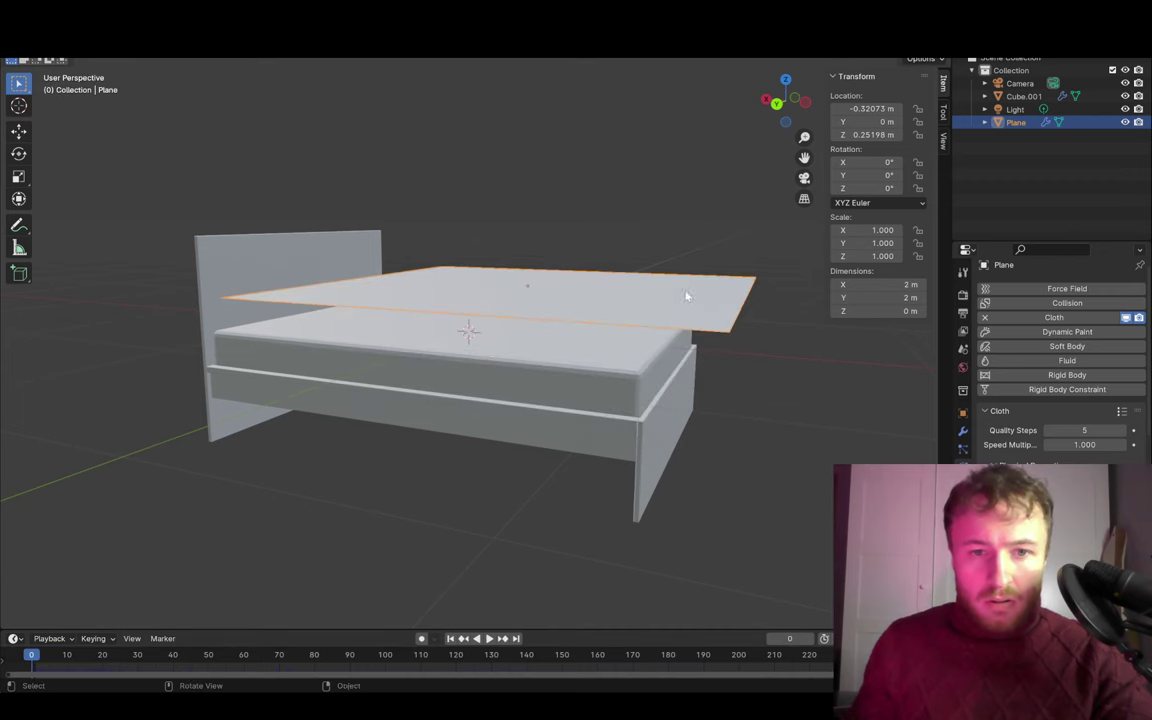
key("Tab")
middle_click_drag(678, 297, 510, 332)
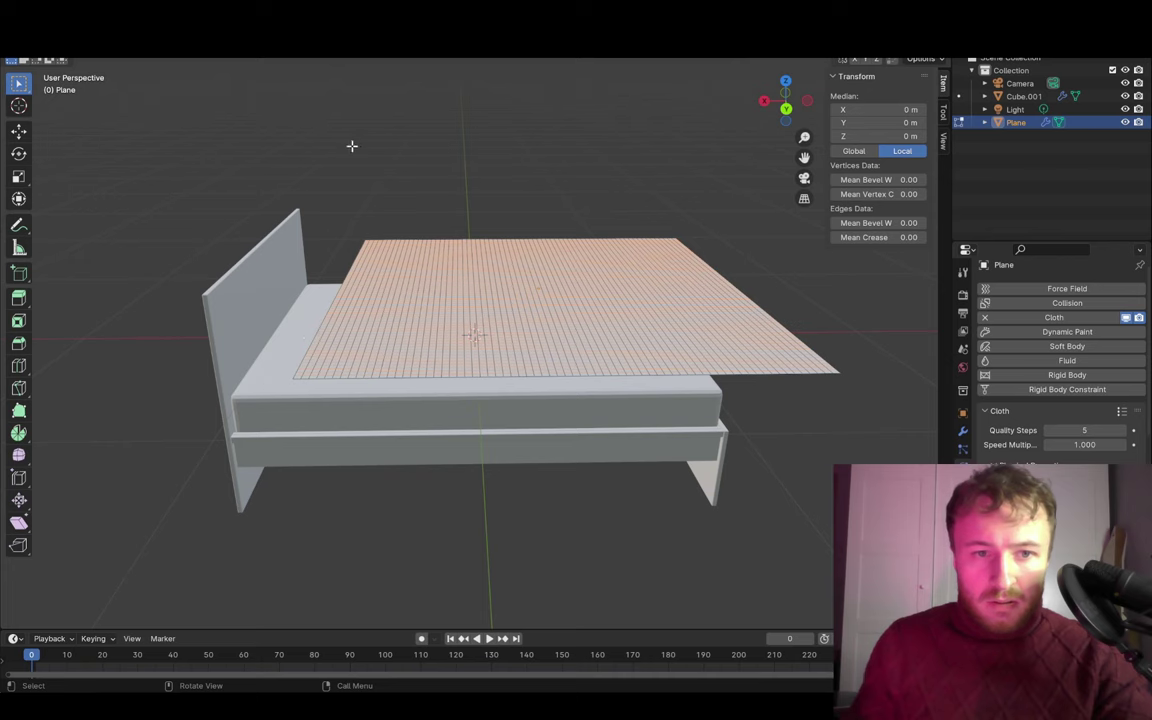
key("alt+a")
mouse_move(350, 148)
middle_mouse_down()
mouse_move(532, 185)
mouse_move(568, 224)
middle_mouse_up()
key("e")
key("x")
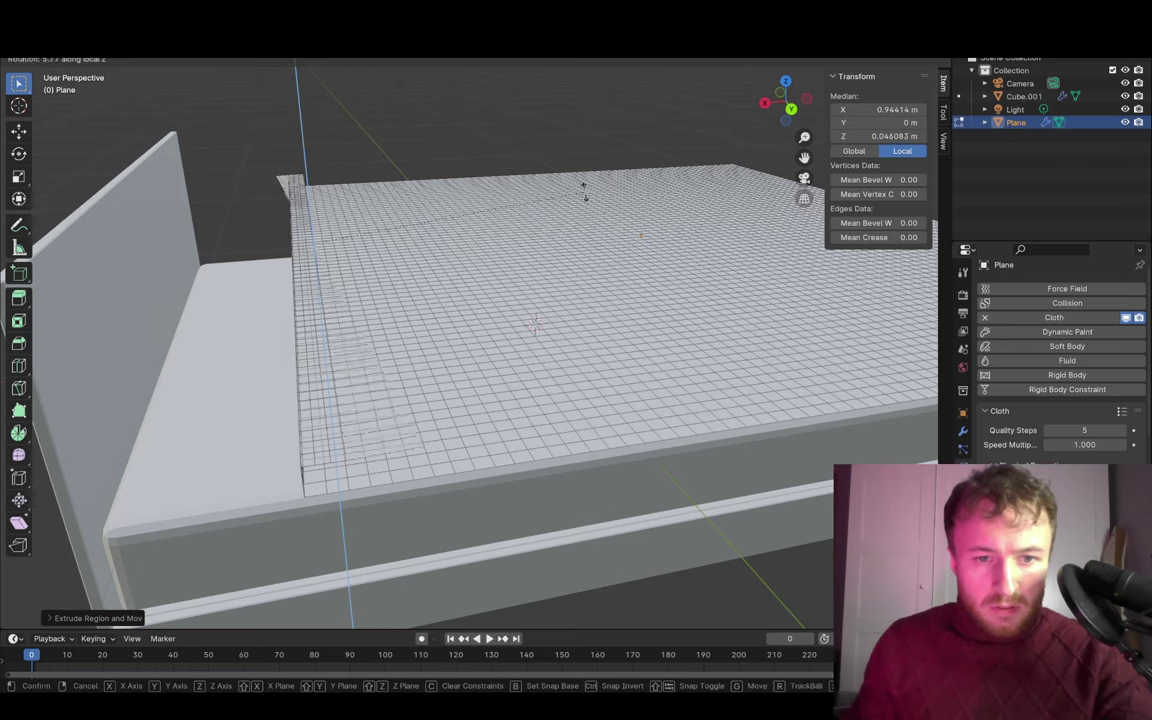
key("g")
key("x")
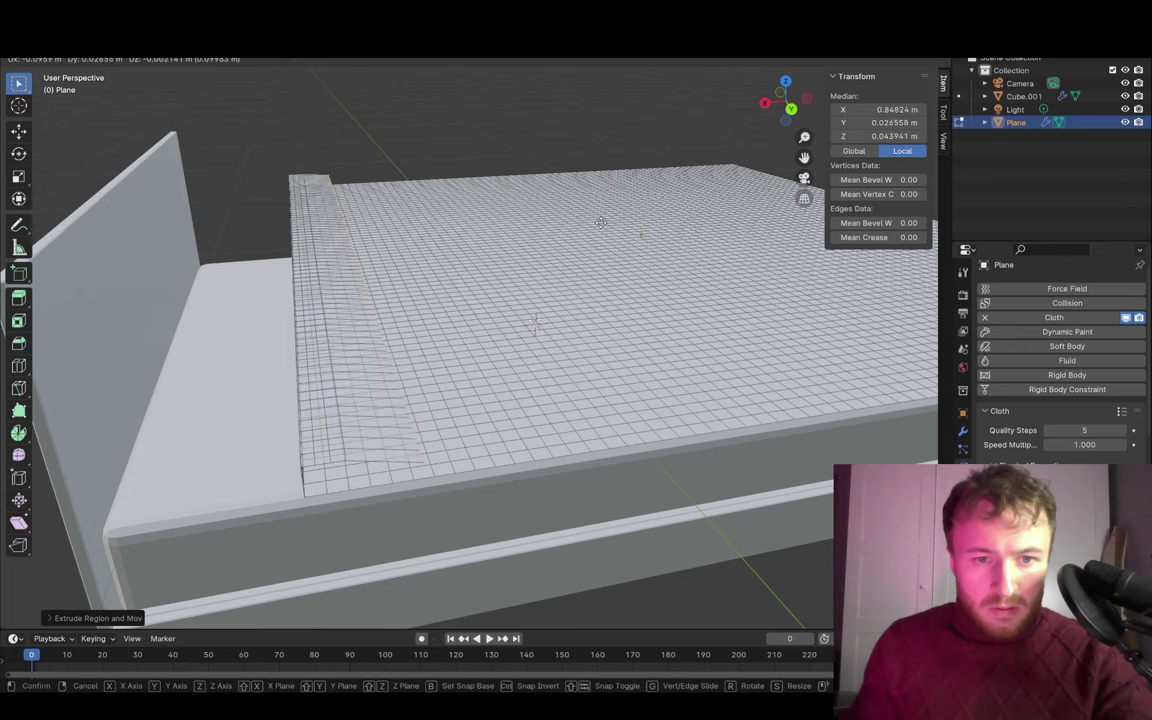
left_click(572, 231)
- Return to Object Mode and replay the simulation to drape the duvet
key("Tab")
scroll(638, 185, "down", 5)
mouse_move(638, 185)
middle_mouse_down()
mouse_move(591, 185)
mouse_move(527, 297)
middle_mouse_up()
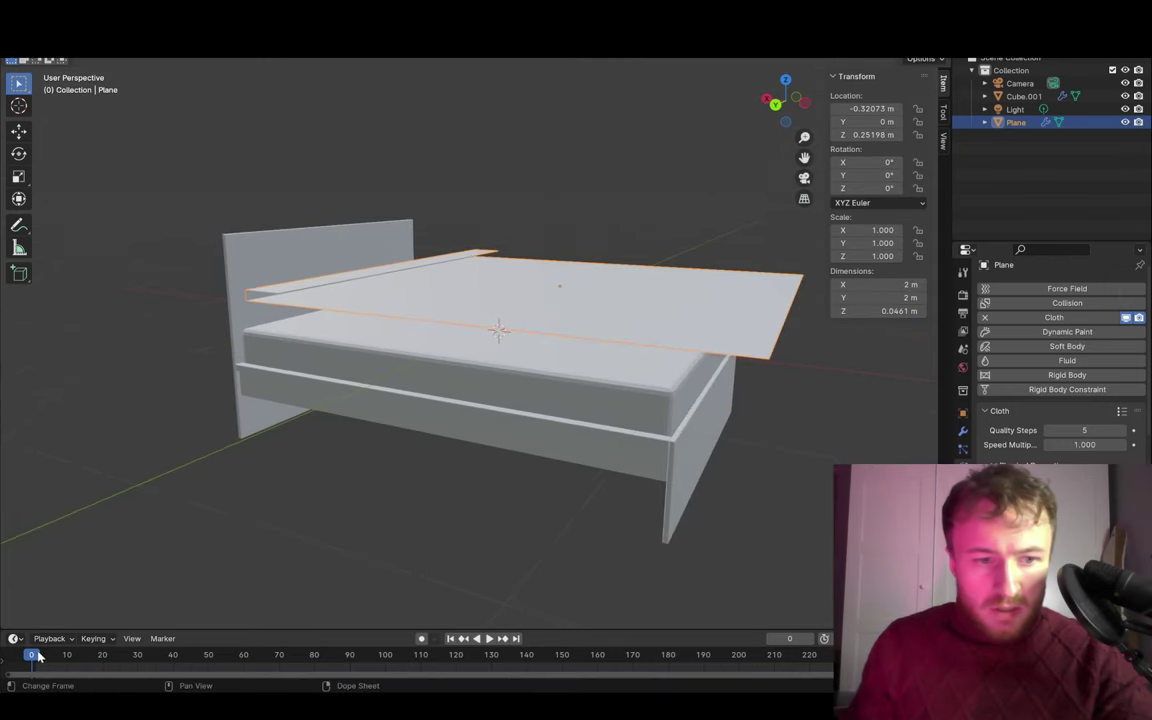
left_click(487, 640)
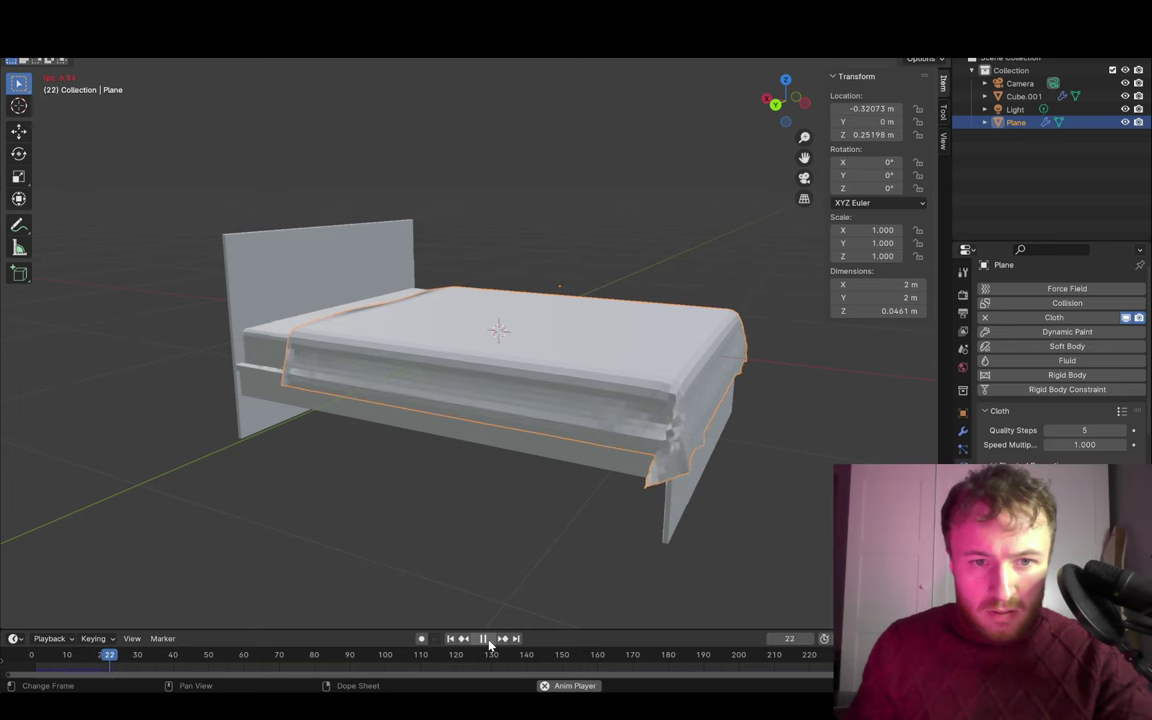
- Add a Solidify modifier with 0.03 m thickness and replay the simulation
key("Escape")
scroll(500, 400, "up", 2)
left_click(963, 430)
left_click(1075, 293)
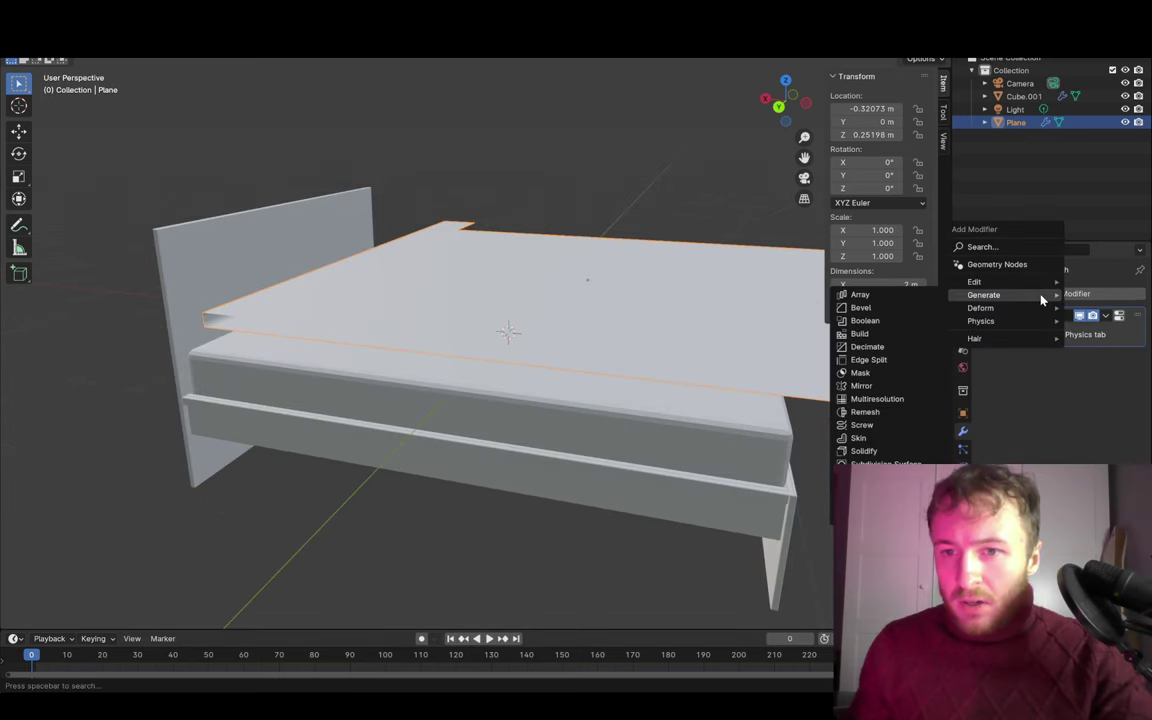
left_click(862, 451)
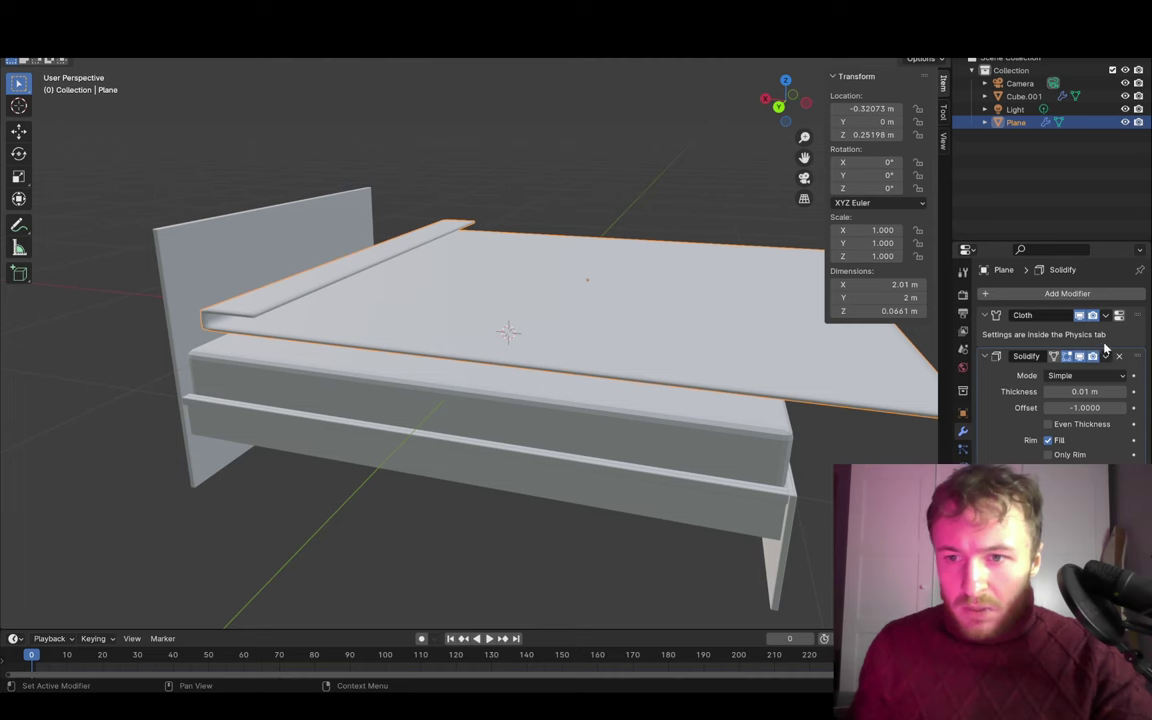
middle_click_drag(560, 360, 770, 432)
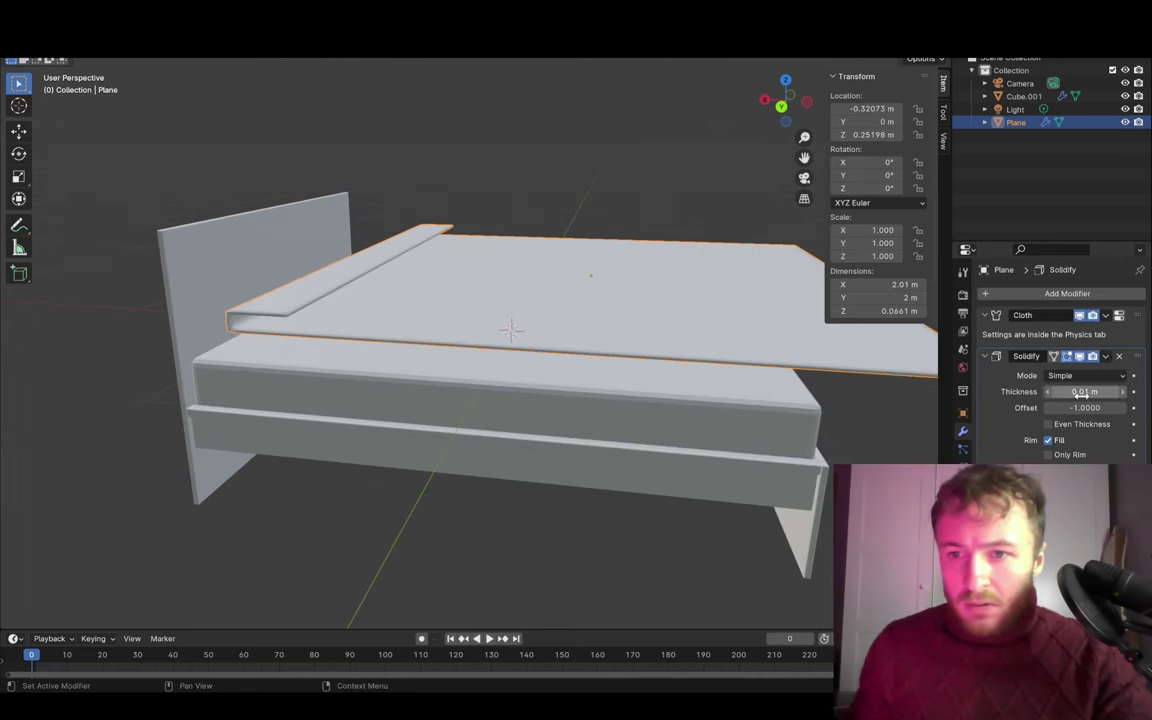
left_click_drag(1085, 391, 1105, 391)
left_click(489, 641)
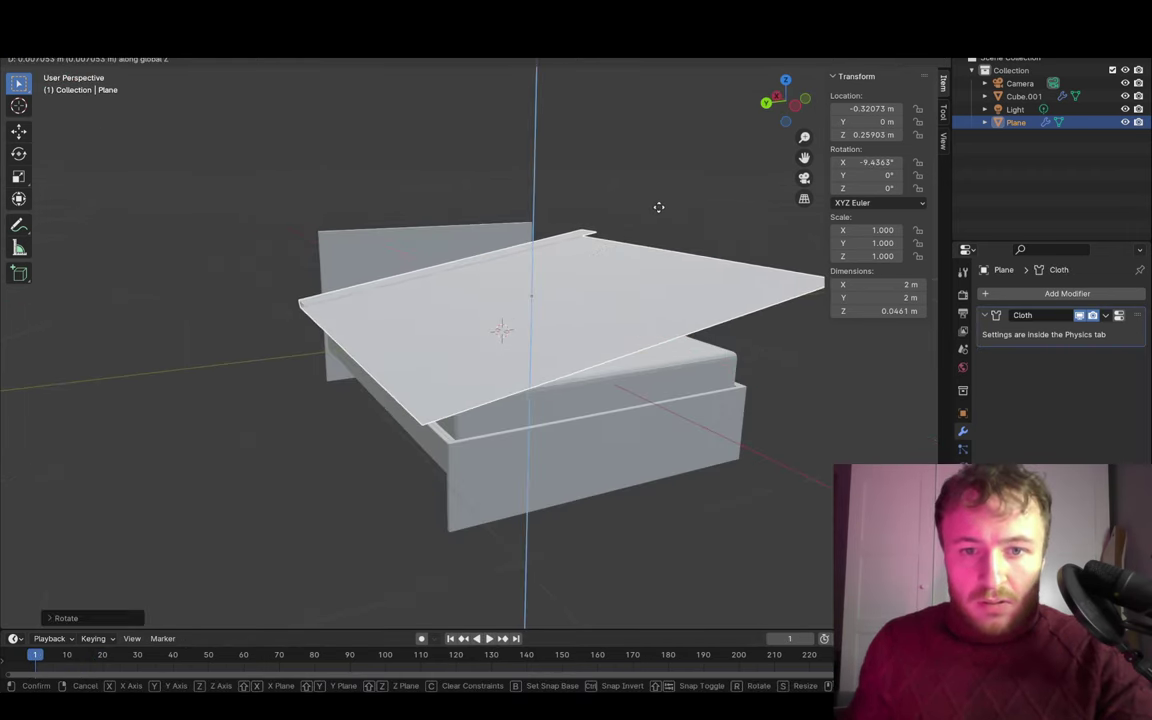
- Raise the duvet higher above the bed and replay the simulation
left_click(658, 201)
middle_click_drag(658, 194, 563, 330)
left_click(484, 638)
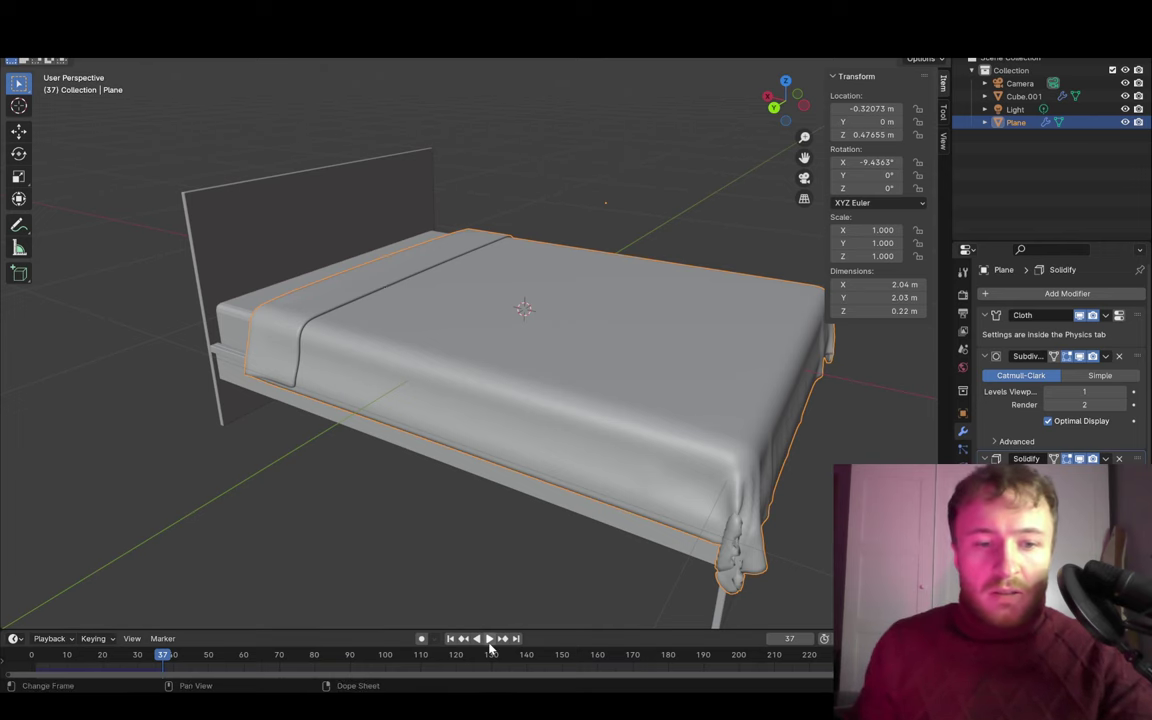
- Rewind the simulation to frame 0 and shift the duvet along X
key("shift+Left")
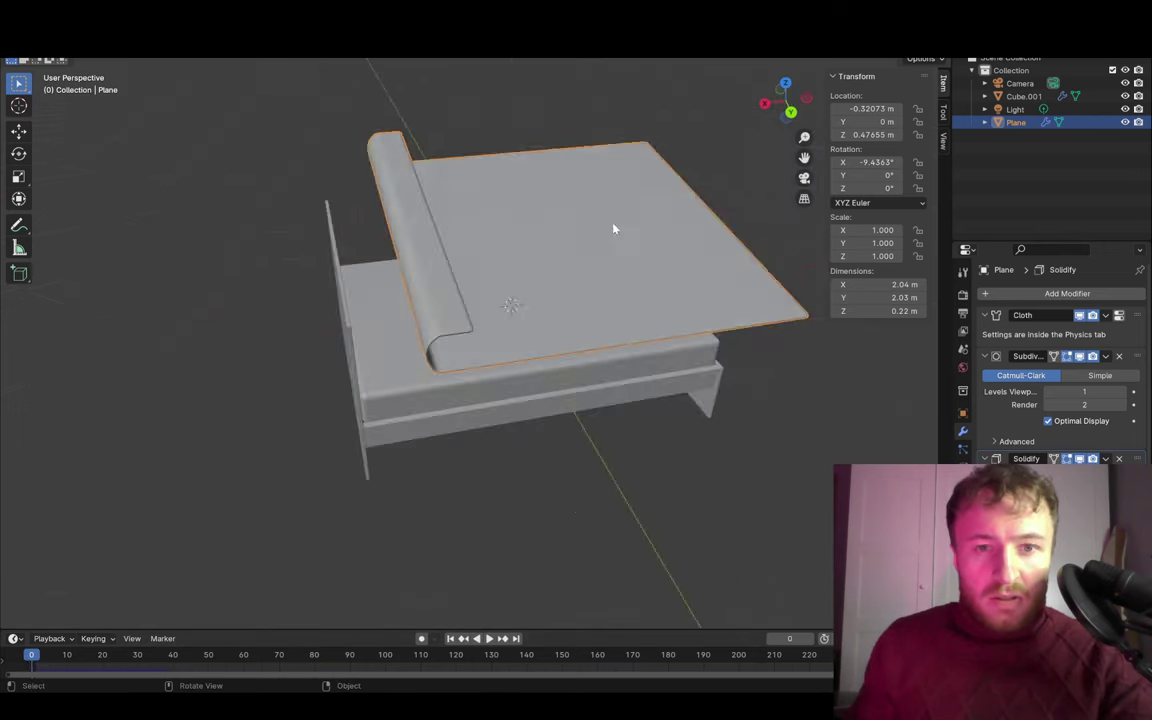
key("g")
key("x")
left_click(758, 247)
middle_click_drag(697, 244, 604, 219)
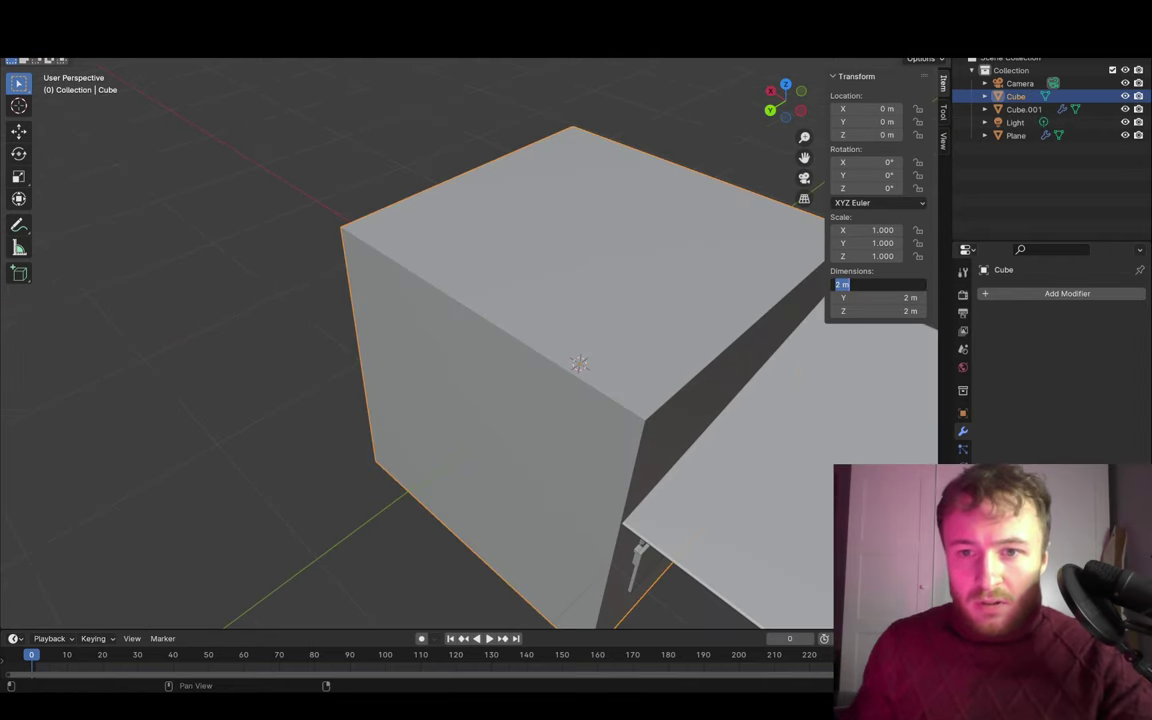
left_click(880, 284)
type(".9")
- Set the block's dimensions to 0.6 × 0.5 × 0.2 m, correcting the initial 0.9 × 0.6 entry
key("Tab")
type(".6")
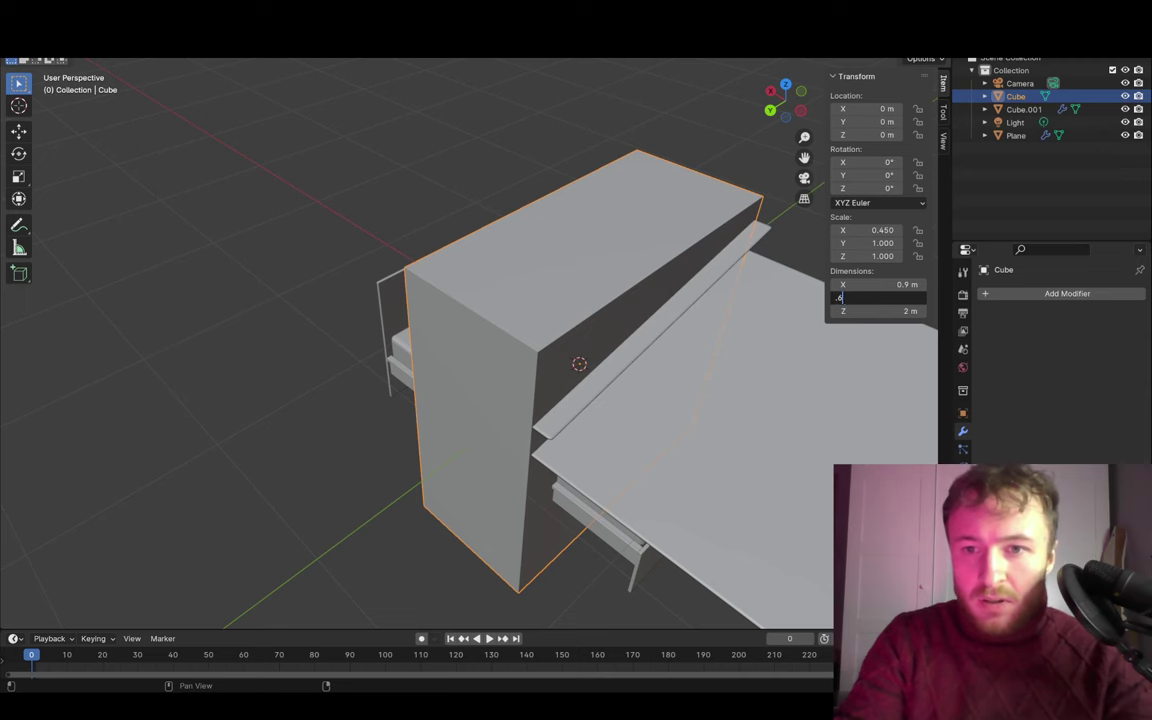
key("Tab")
type(".2")
key("Return")
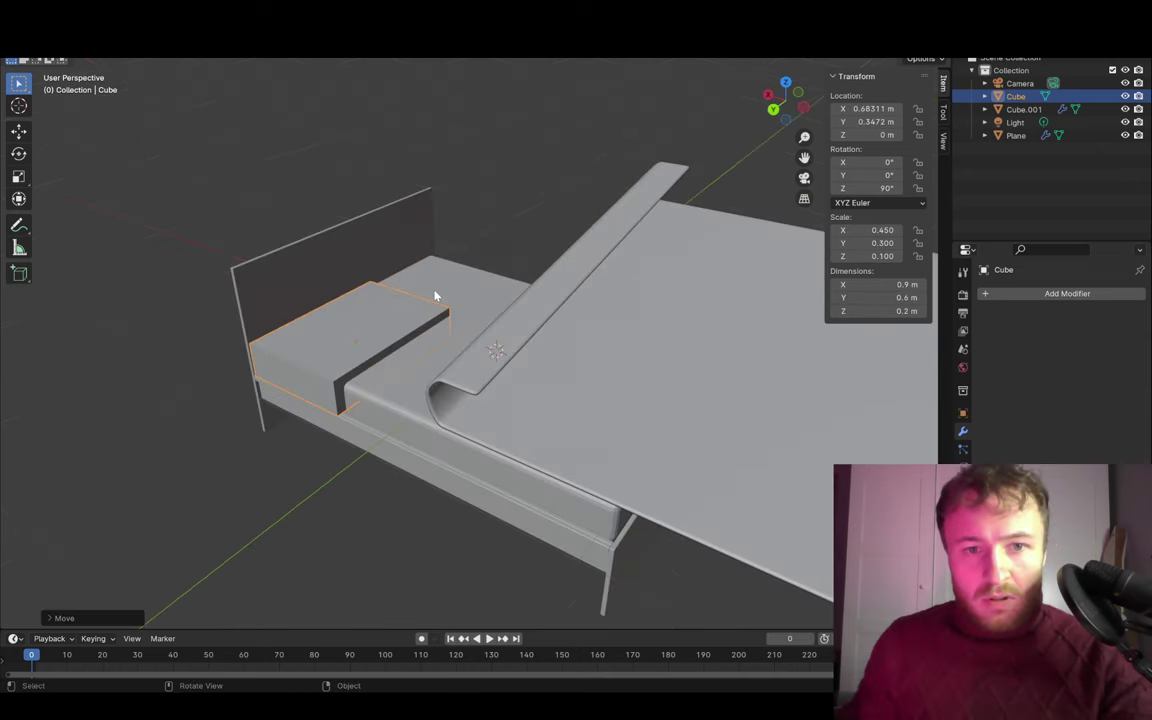
scroll(435, 296, "up", 3)
middle_click_drag(514, 368, 620, 370, "shift")
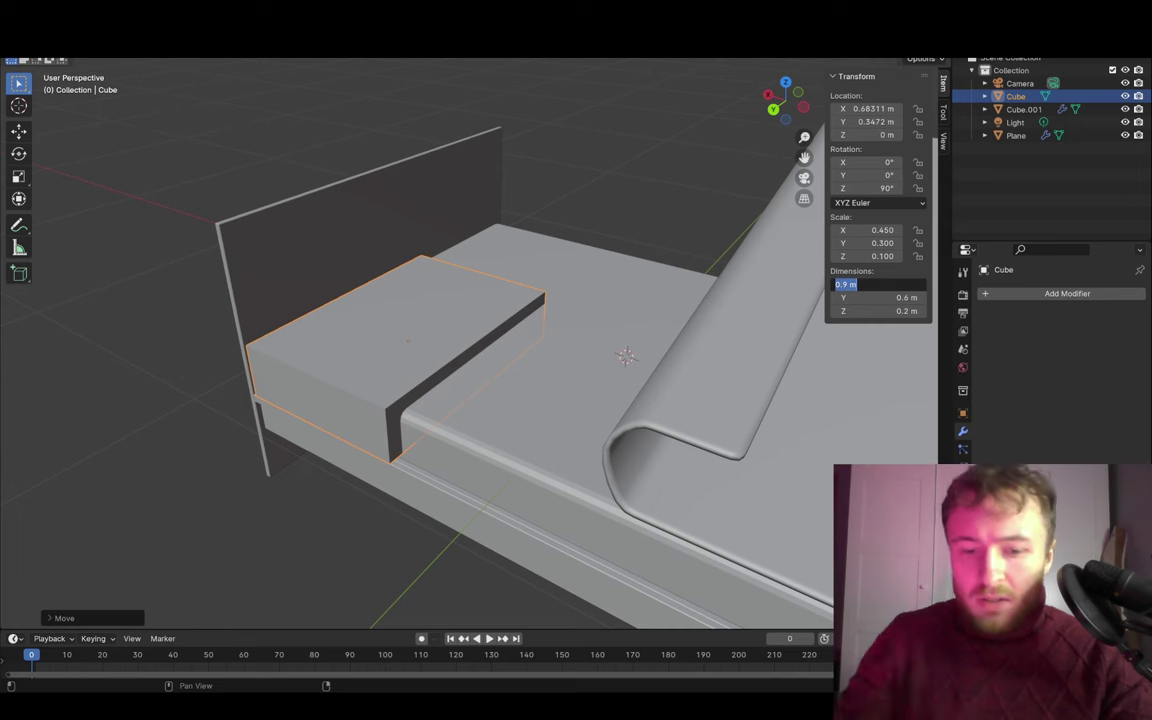
key("BackSpace")
type(".6")
key("Tab")
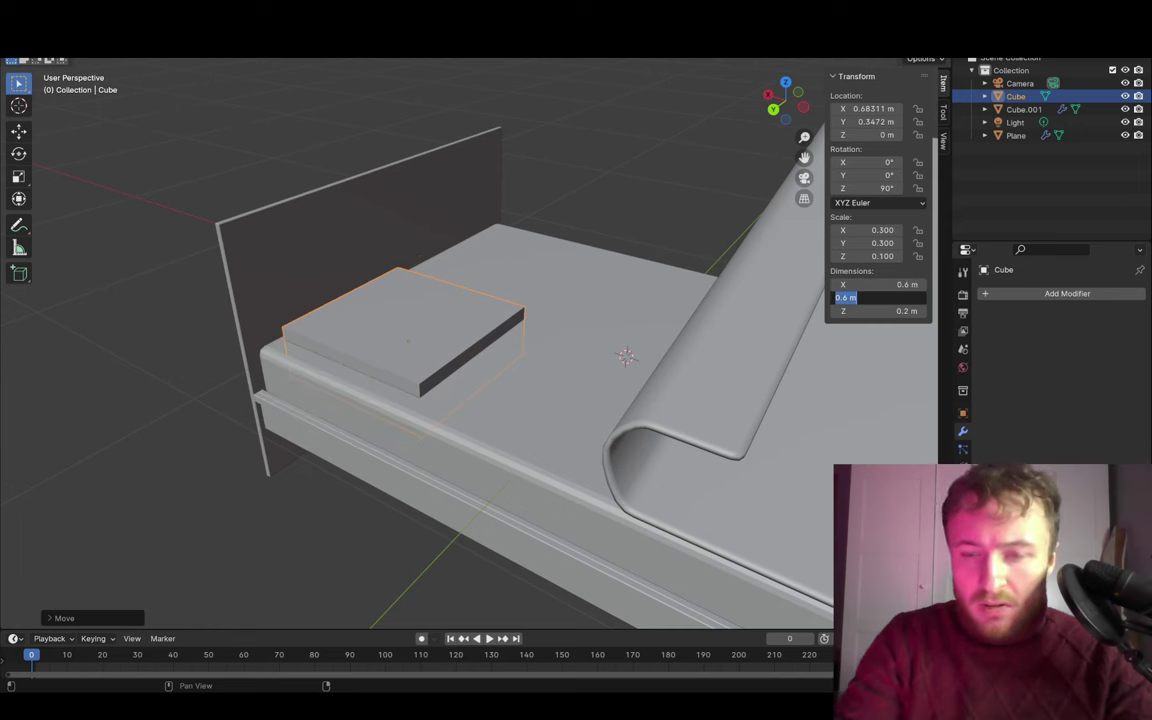
type(".5")
key("Return")
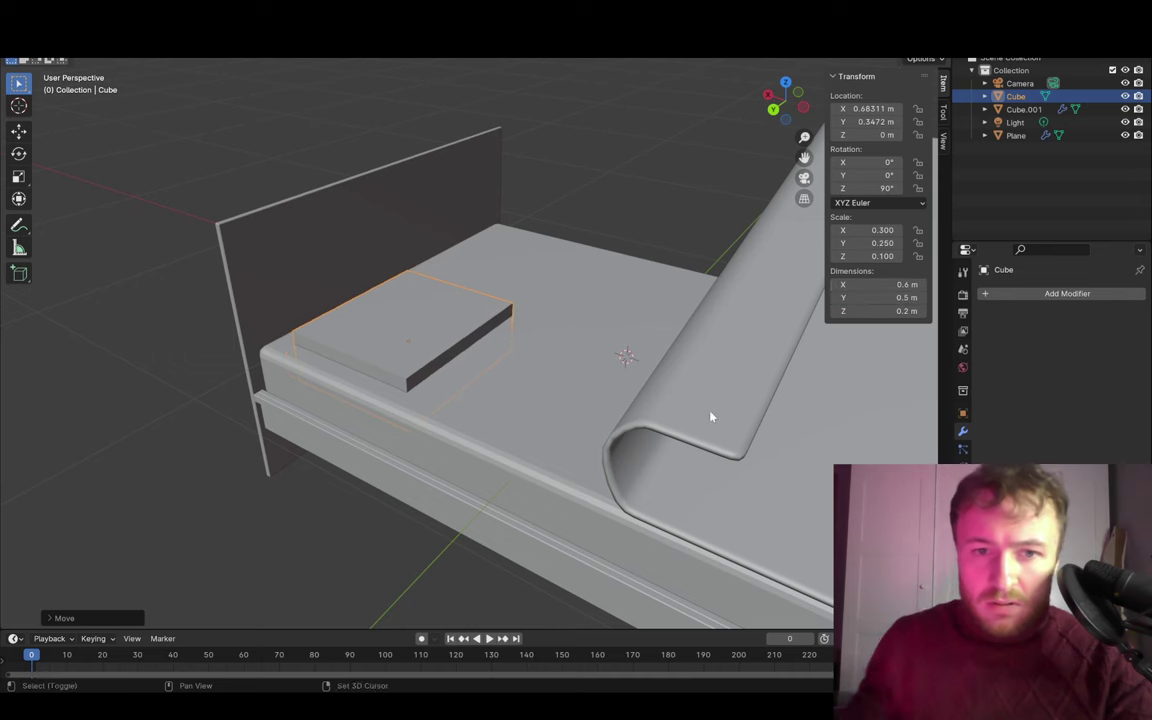
mouse_move(689, 404)
middle_mouse_down()
mouse_move(398, 555)
mouse_move(507, 406)
mouse_move(474, 410)
mouse_move(548, 334)
middle_mouse_up()
- Raise the block onto the mattress and add five loop cuts to its mesh
key("g")
key("z")
left_click(634, 327)
mouse_move(634, 327)
middle_mouse_down()
mouse_move(604, 350)
mouse_move(437, 380)
mouse_move(710, 303)
middle_mouse_up()
key("Tab")
key("ctrl+r")
scroll(539, 340, "up", 4)
left_click(539, 340)
middle_click_drag(539, 340, 700, 300)
- Round the block off with a level-2 Subdivision Surface modifier
key("Tab")
left_click(1067, 293)
left_click(870, 440)
left_click(1125, 350)
mouse_move(720, 395)
middle_mouse_down()
mouse_move(763, 407)
mouse_move(730, 405)
middle_mouse_up()
- Add Cloth physics with Pressure 5 to the cushion and test-play the simulation
left_click(963, 449)
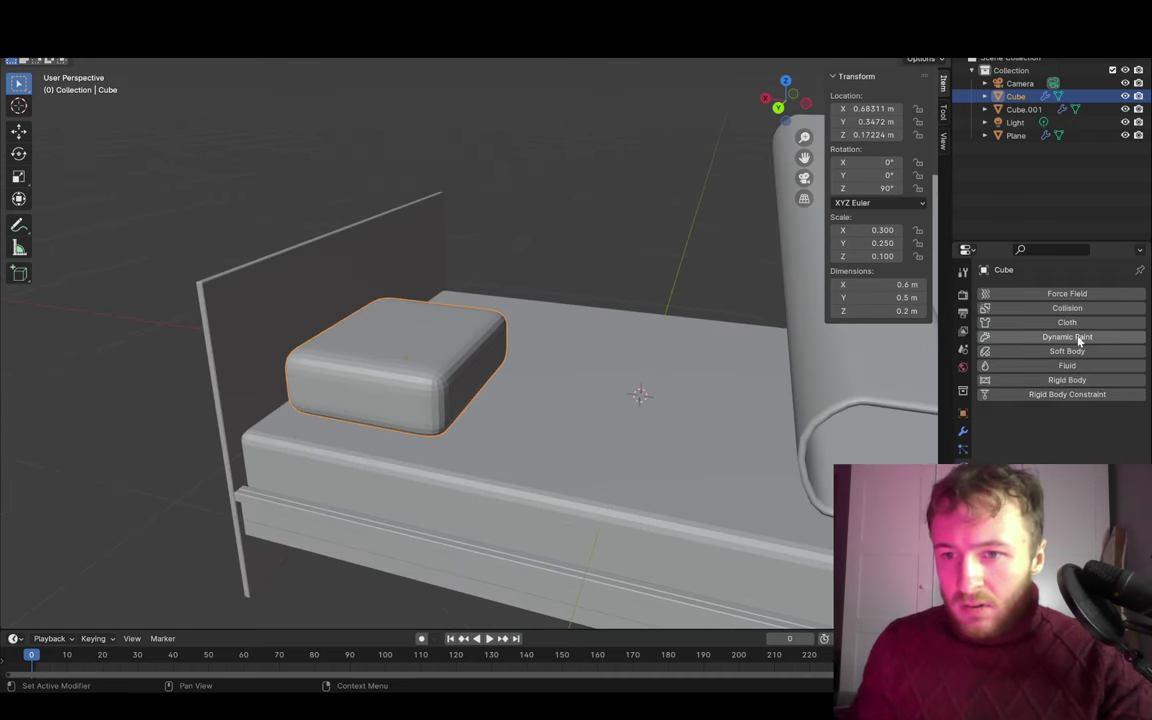
left_click(1054, 322)
scroll(1115, 397, "down", 2)
scroll(1115, 397, "down", 4)
scroll(1050, 380, "down", 4)
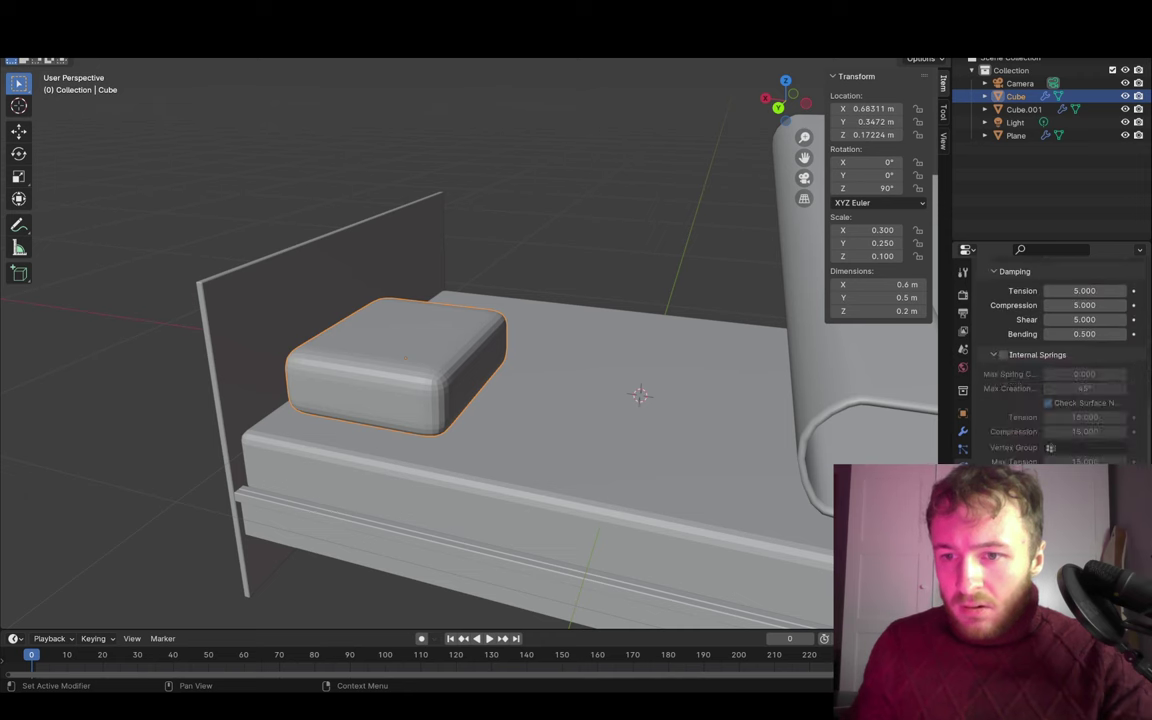
scroll(1050, 380, "down", 2)
scroll(1050, 380, "down", 2)
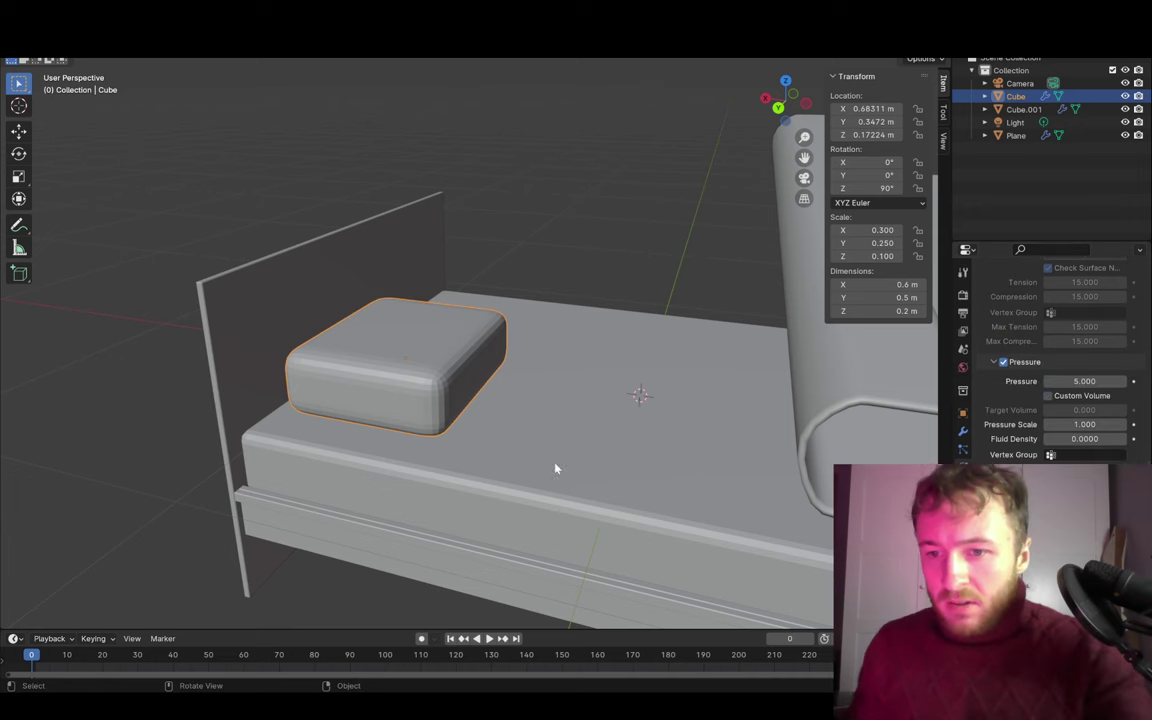
left_click(489, 638)
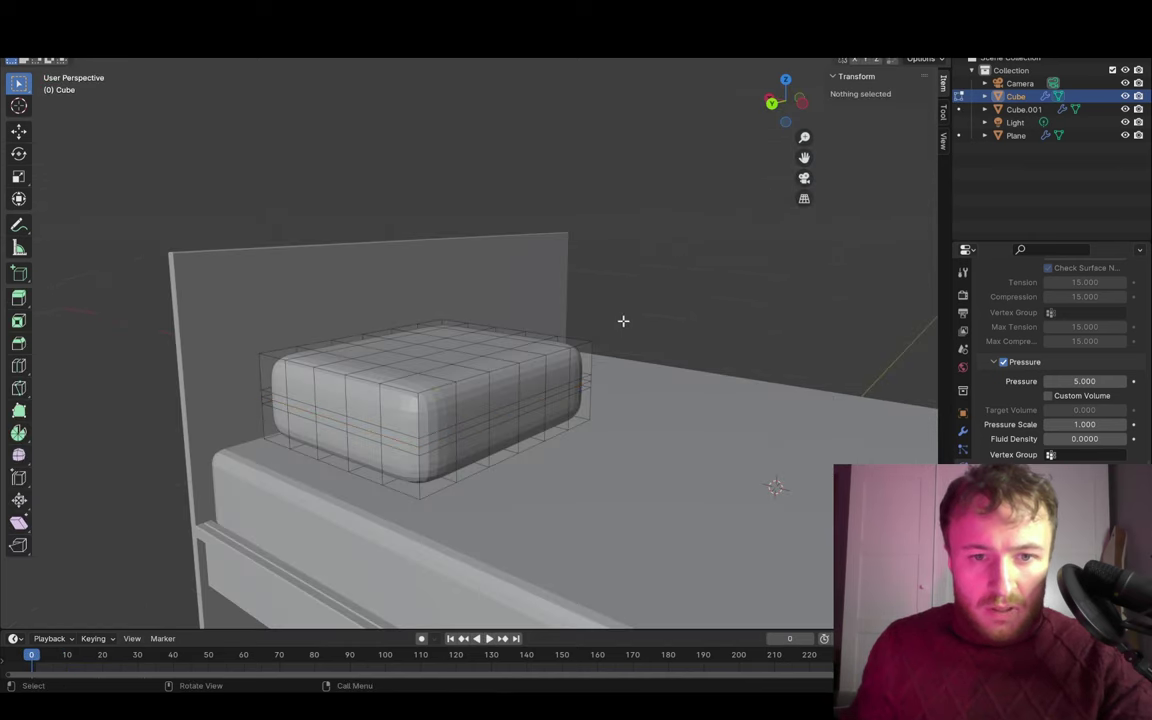
- Scale the cushion mesh down on Z to about 0.136 m tall
key("s")
key("z")
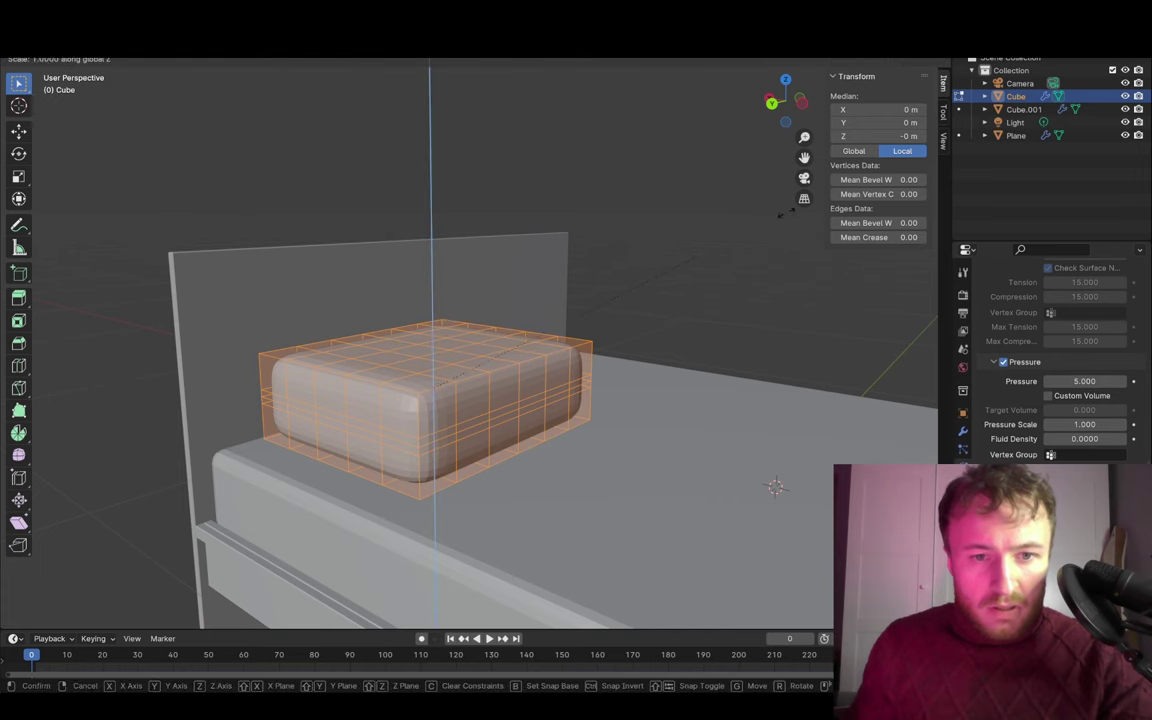
left_click(675, 275)
key("Tab")
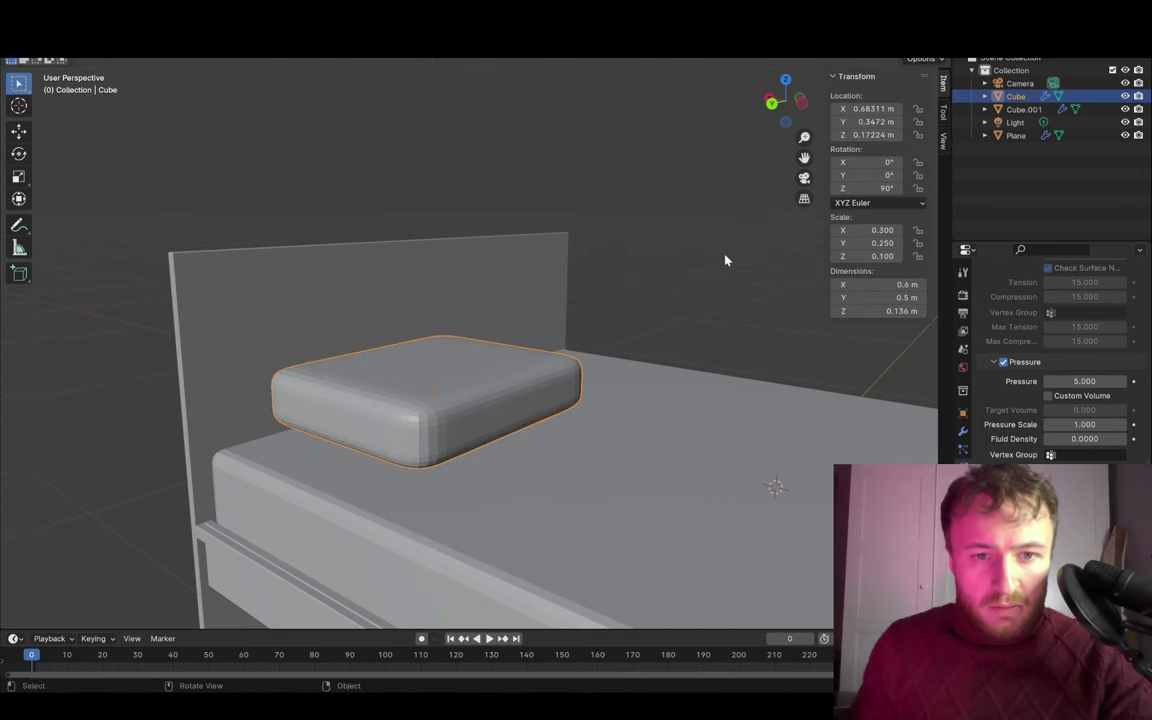
mouse_move(650, 230)
middle_mouse_down()
mouse_move(699, 352)
mouse_move(671, 380)
middle_mouse_up()
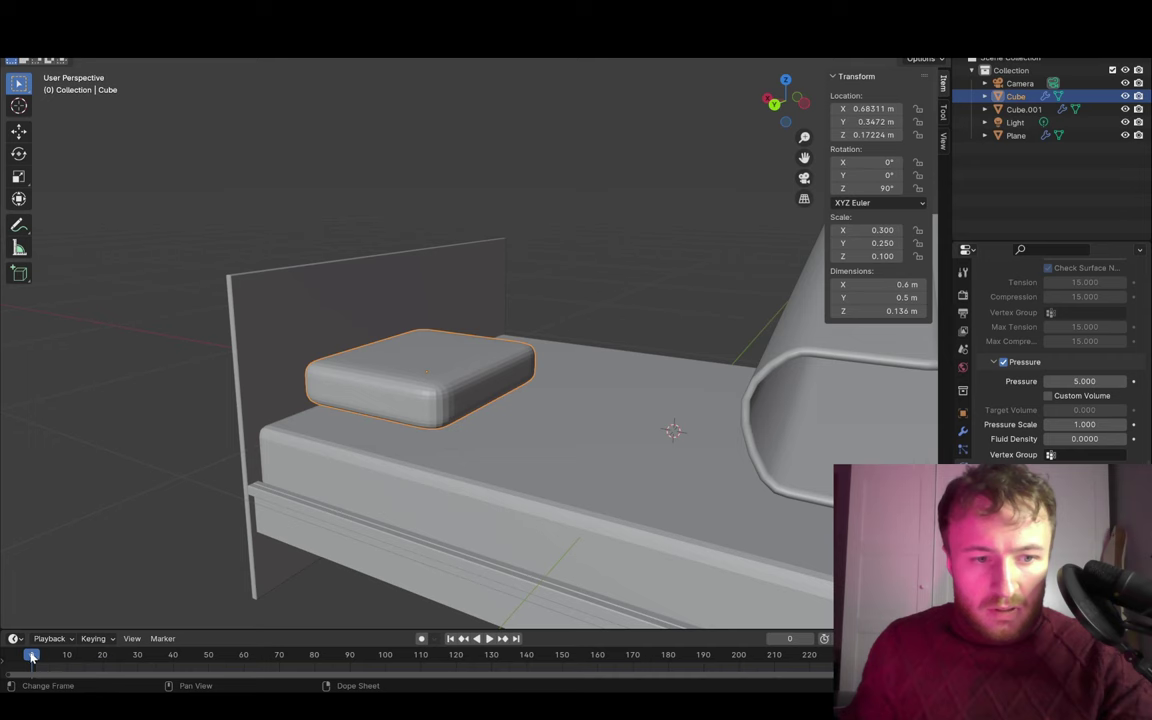
- Play the inflation simulation and apply Shade Smooth to the cushion
left_click(495, 643)
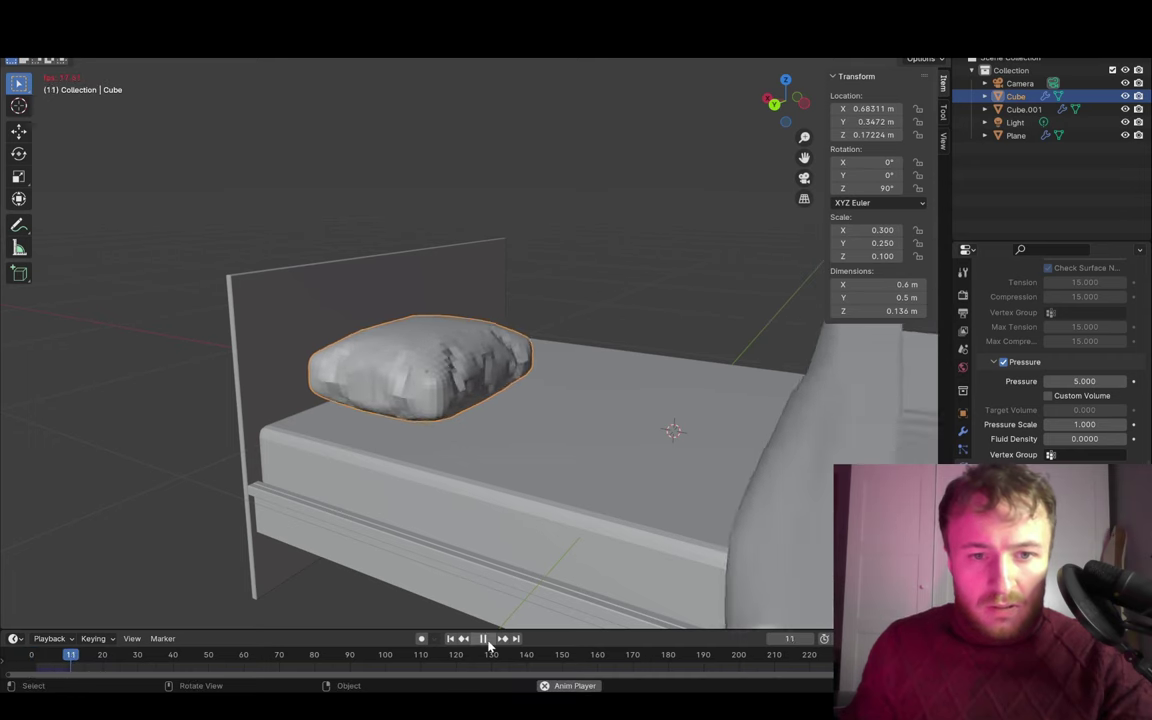
middle_click_drag(500, 500, 548, 416)
right_click(490, 278)
left_click(490, 278)
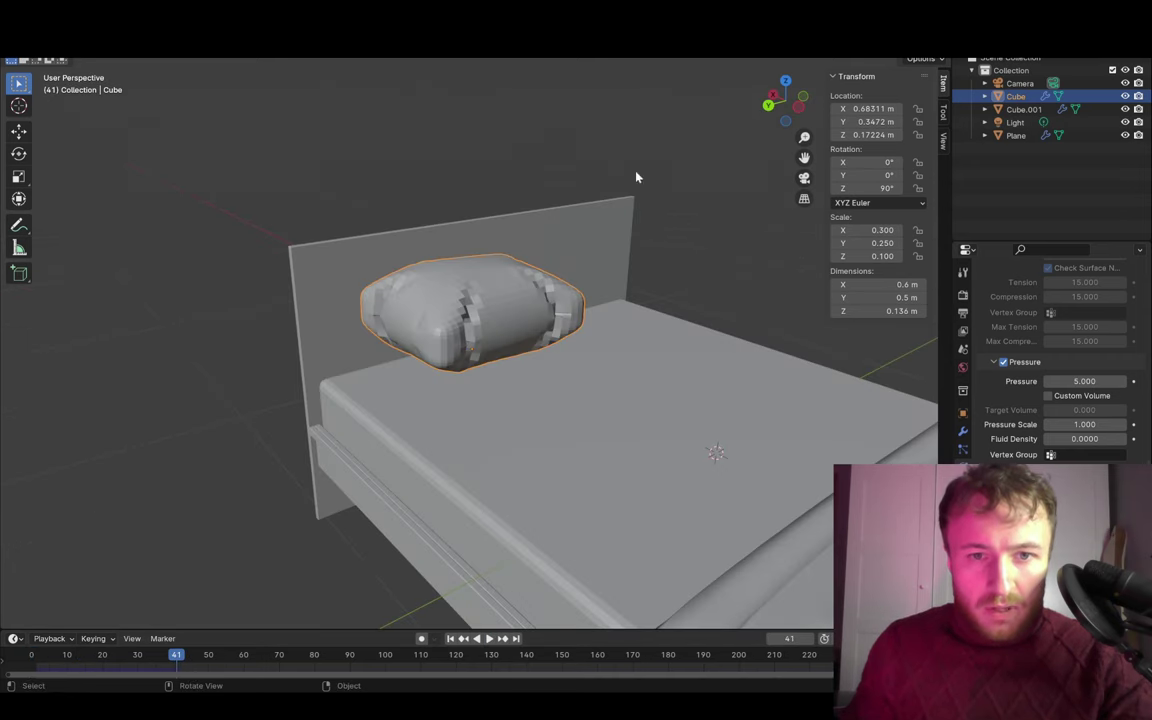
right_click(519, 287)
left_click(492, 283)
mouse_move(612, 252)
middle_mouse_down()
mouse_move(555, 388)
mouse_move(548, 355)
mouse_move(635, 327)
mouse_move(720, 213)
mouse_move(648, 240)
middle_mouse_up()
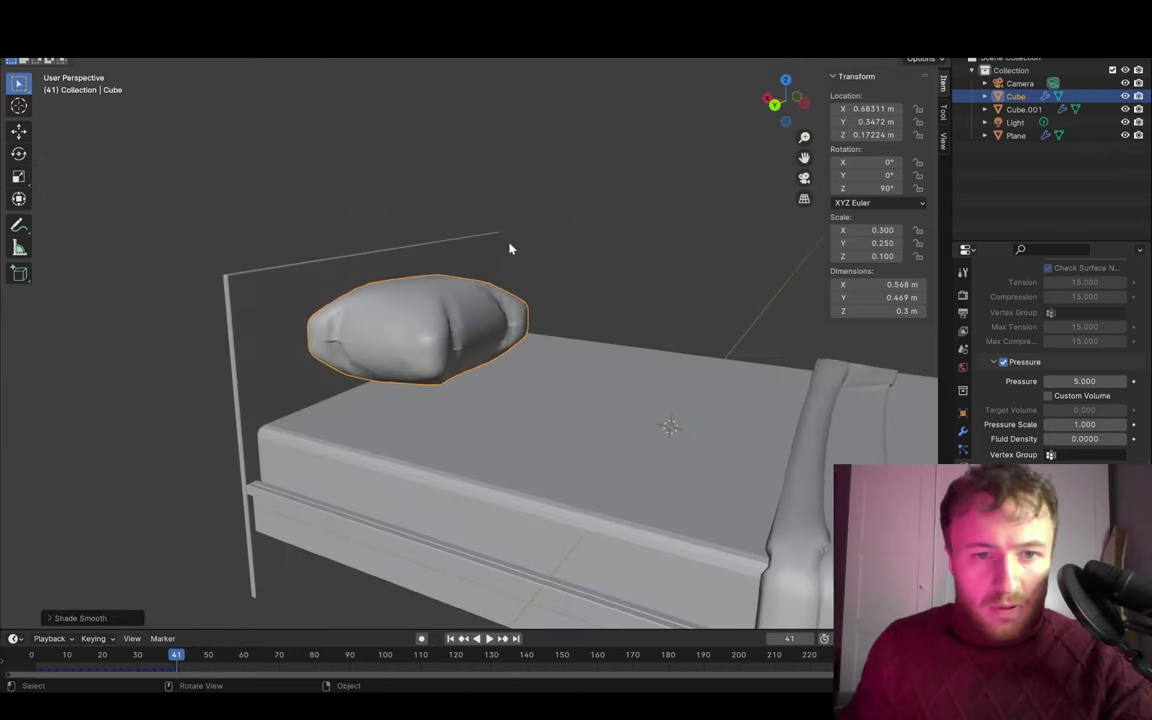
- Rewind, reselect the whole cushion mesh, replay the simulation and stop at frame 6
key("Escape")
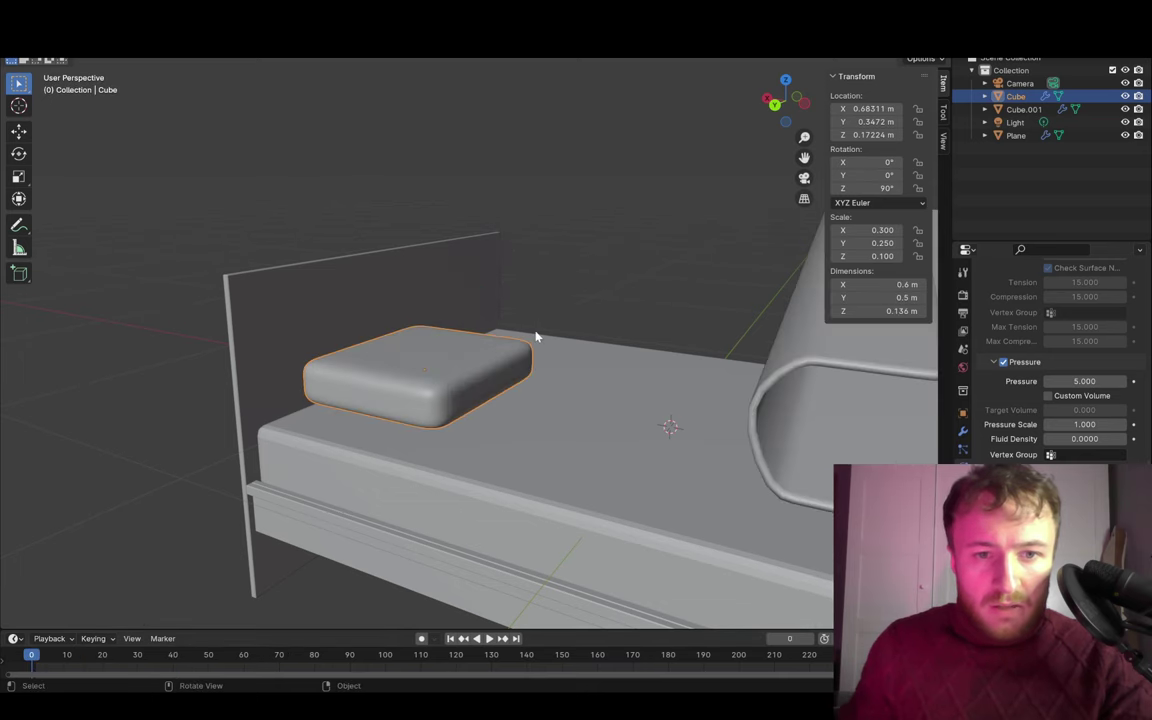
key("Tab")
key("alt+a")
key("a")
key("Tab")
key("space")
mouse_move(506, 339)
middle_mouse_down()
mouse_move(585, 330)
mouse_move(600, 312)
middle_mouse_up()
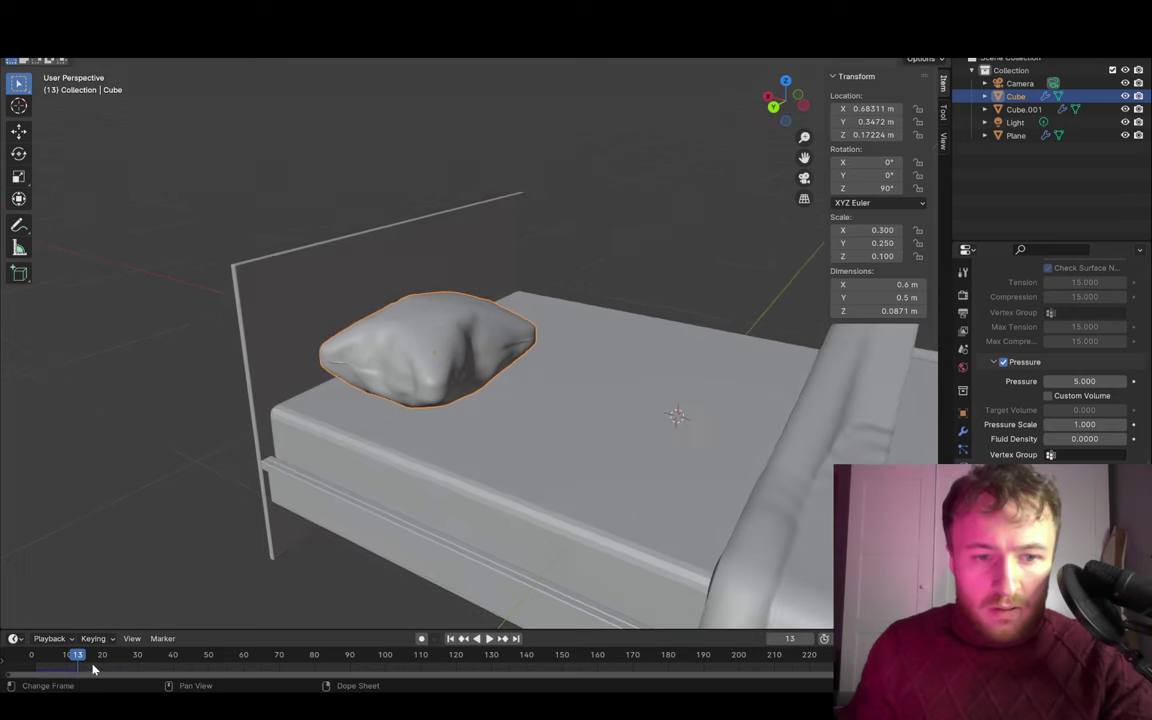
left_click_drag(87, 669, 53, 662)
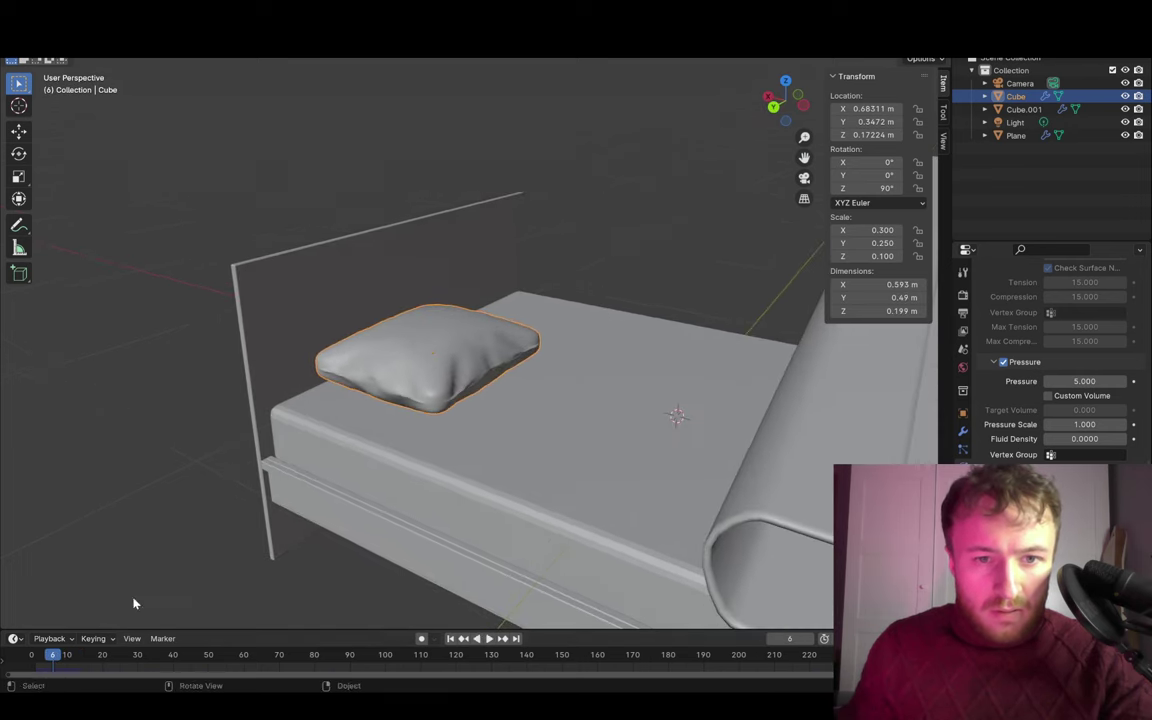
mouse_move(238, 543)
middle_mouse_down()
mouse_move(368, 483)
mouse_move(470, 368)
mouse_move(481, 373)
middle_mouse_up()
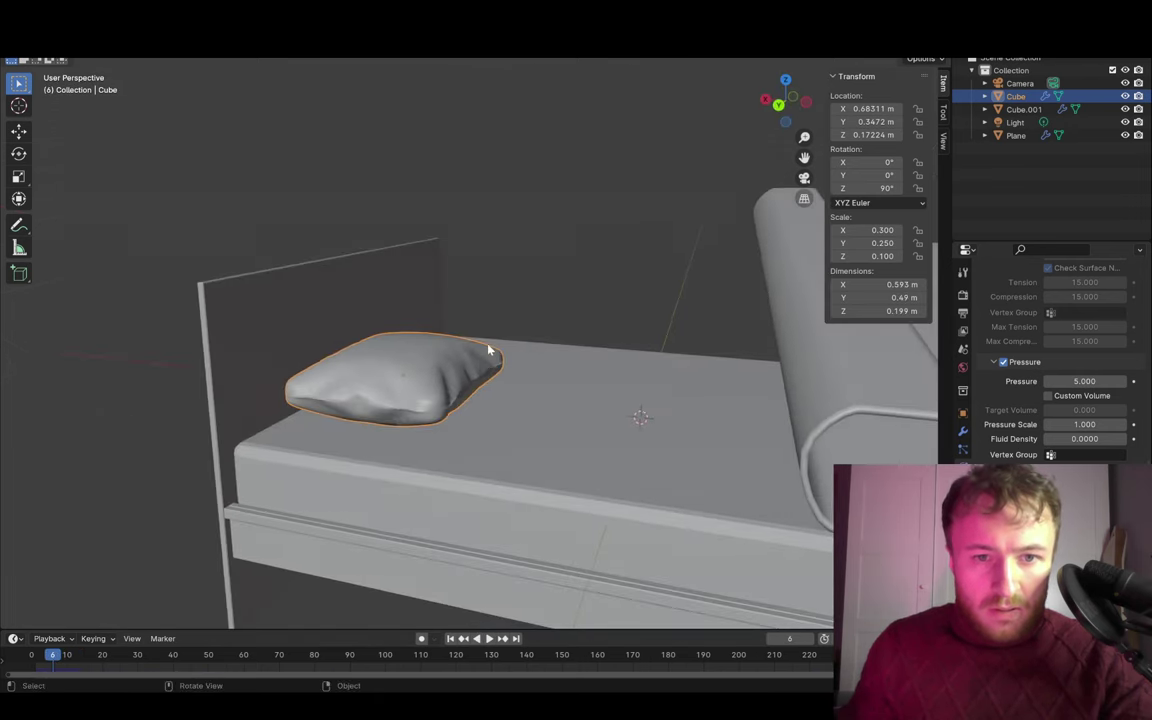
- Duplicate the puffy pillow and move the copy along X
left_click(963, 432)
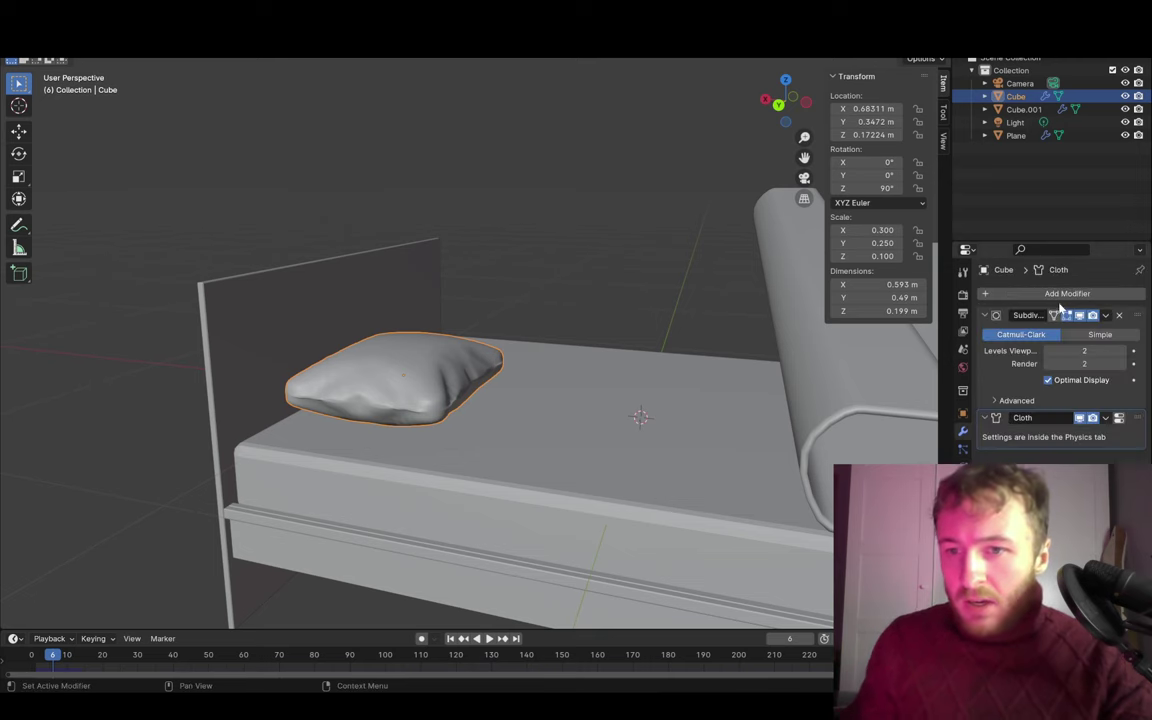
middle_click_drag(470, 300, 551, 290)
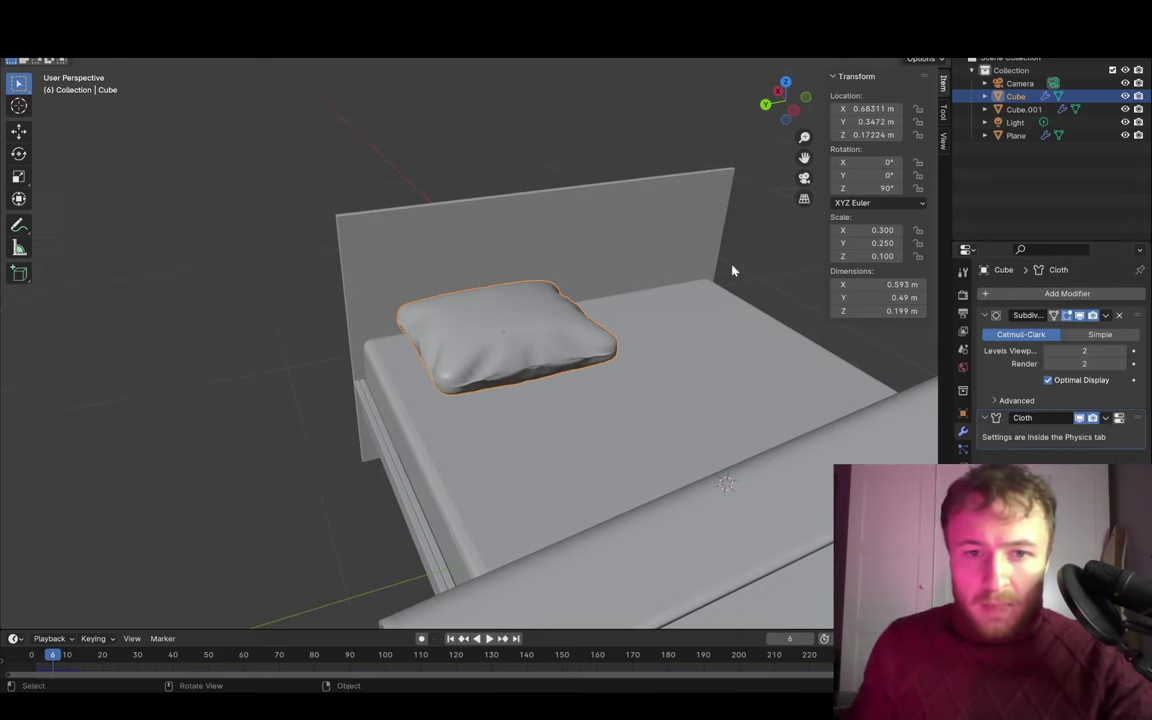
key("shift+d")
key("x")
left_click(630, 298)
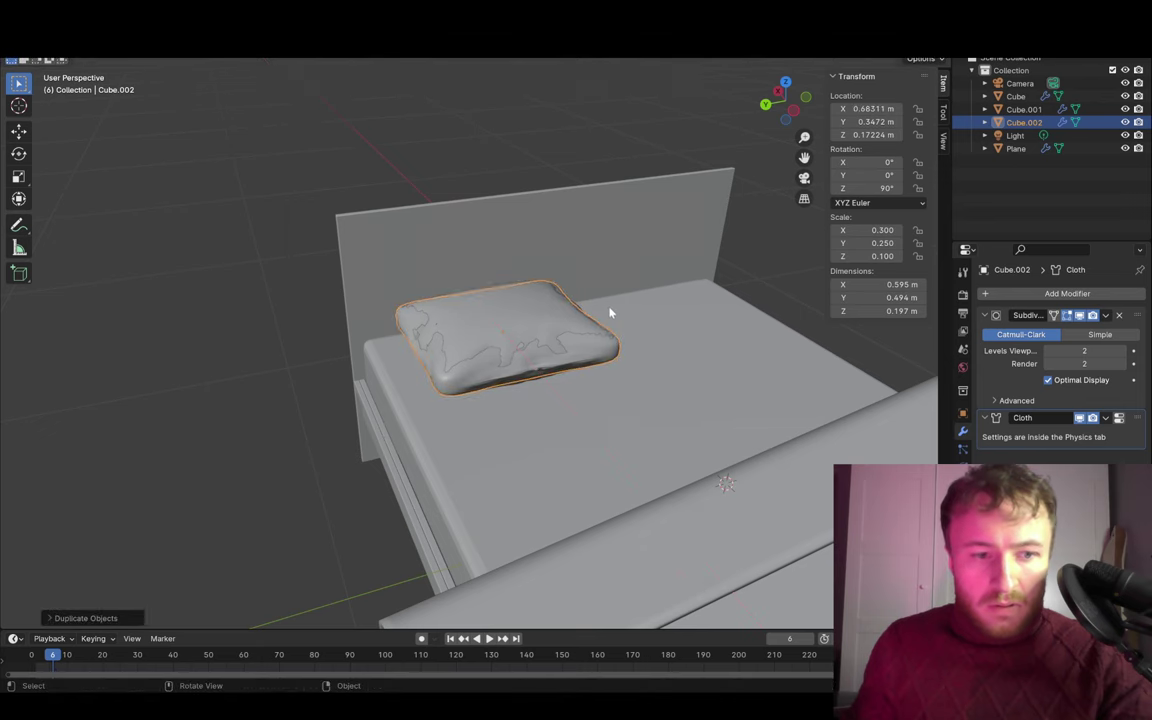
key("g")
key("z")
key("Escape")
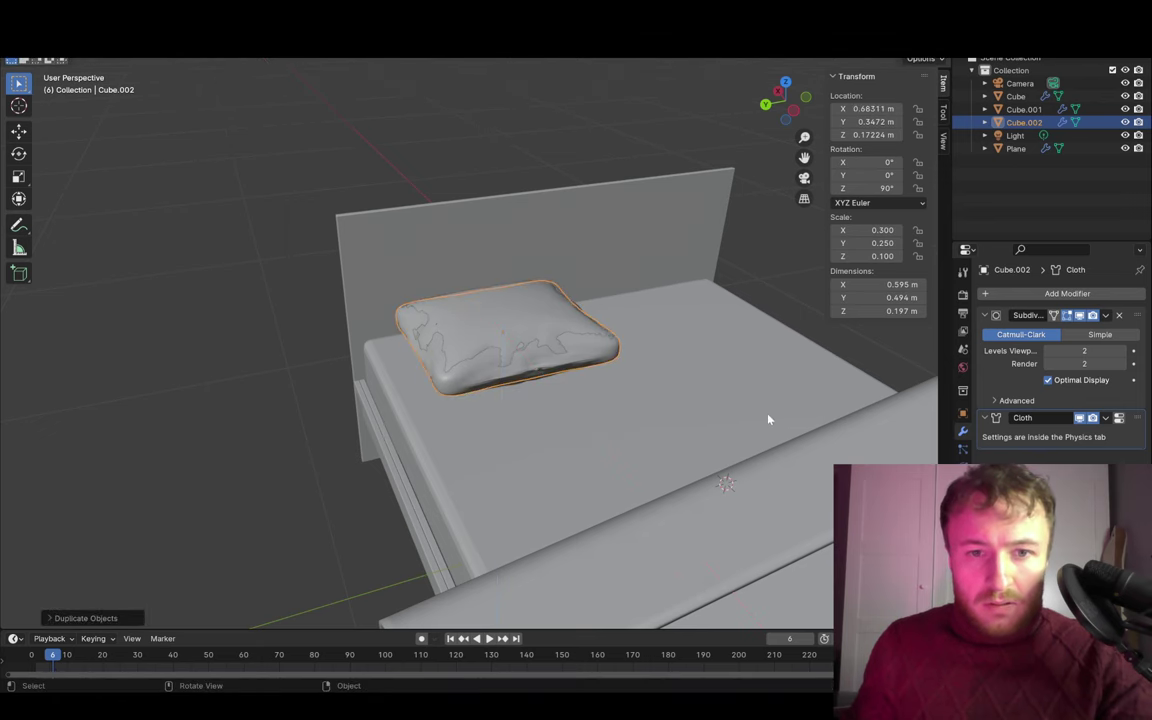
middle_click_drag(743, 403, 960, 310)
- Apply the first pillow's Subdivision and Cloth modifiers to bake its shape
left_click(1105, 315)
left_click(1105, 315)
middle_click_drag(733, 316, 663, 301)
left_click(753, 275)
middle_click_drag(753, 275, 607, 329)
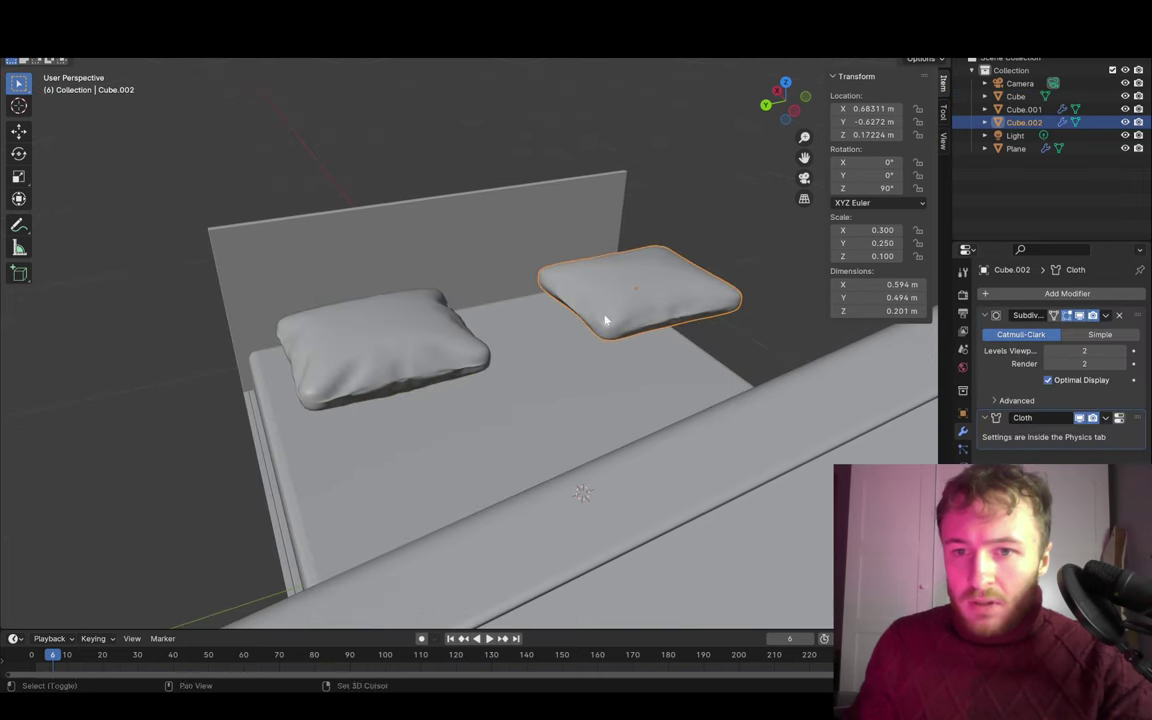
- Simulate the copy to frame 7 and apply its Subdivision and Cloth modifiers
key("shift+Left")
key("space")
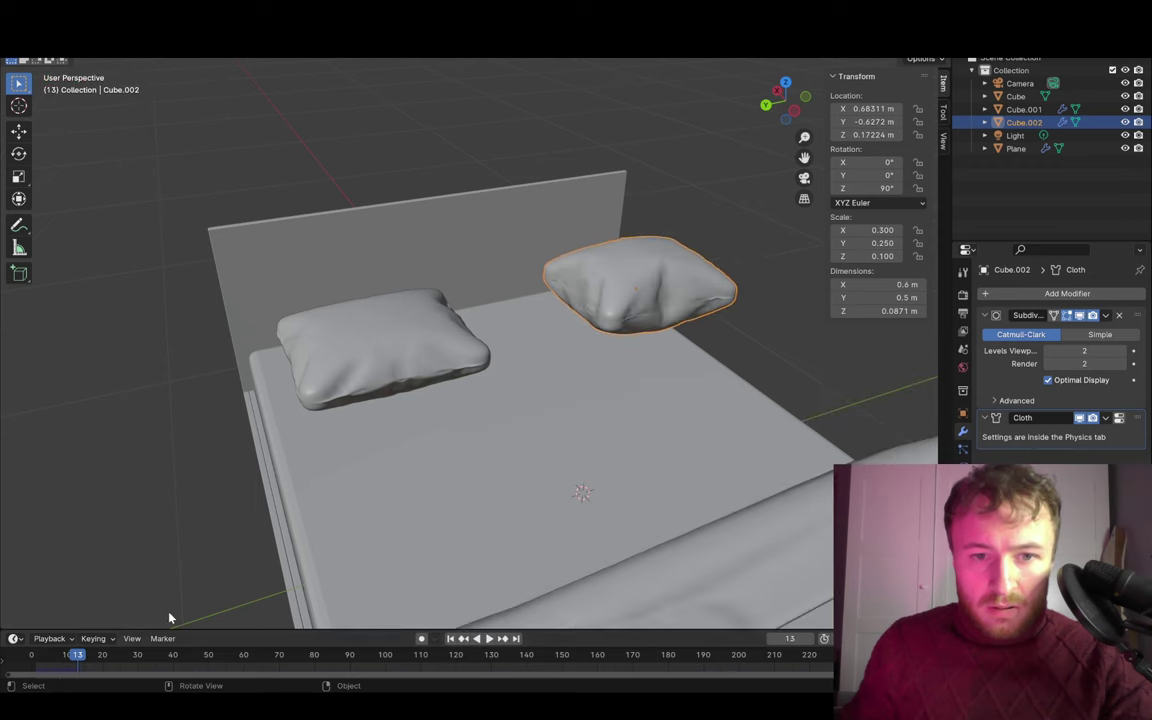
left_click_drag(70, 655, 55, 655)
middle_click_drag(532, 321, 877, 337)
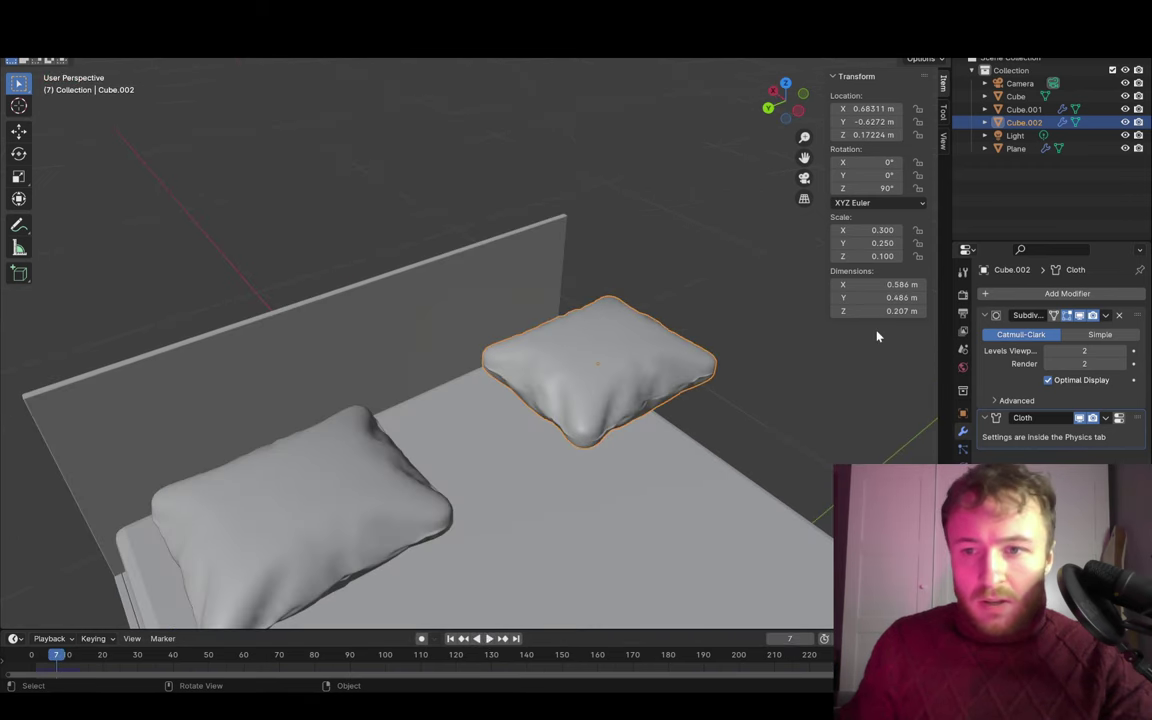
left_click(1106, 315)
left_click(1106, 315)
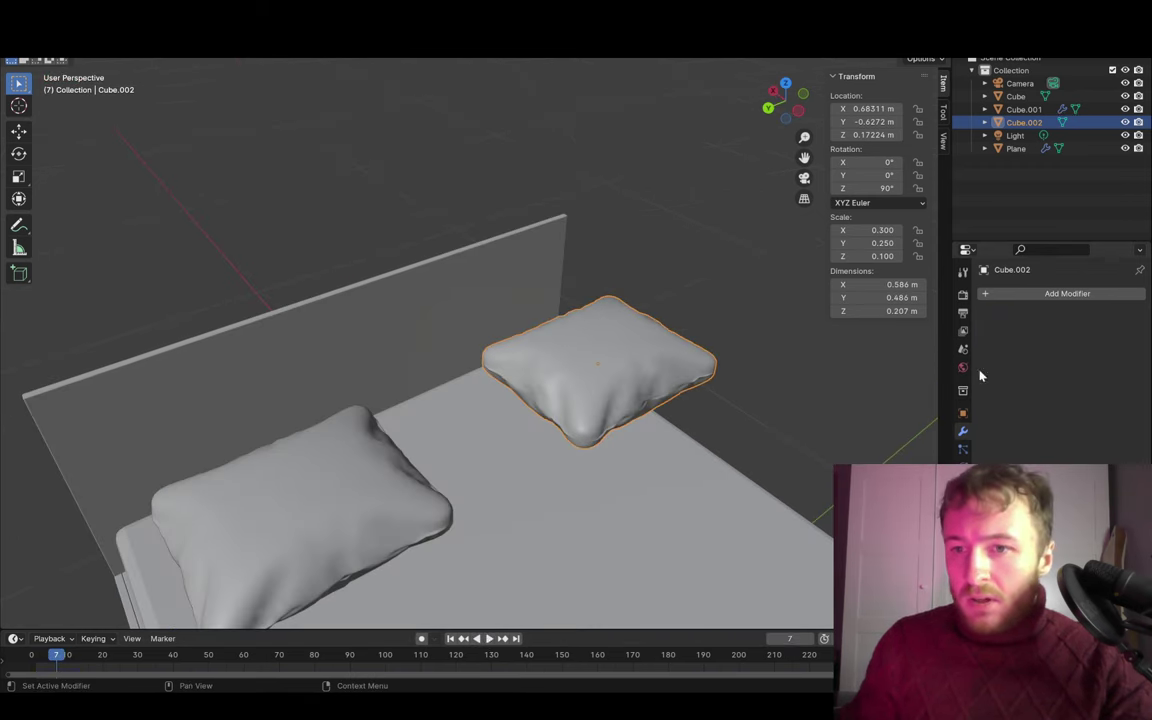
middle_click_drag(897, 395, 779, 316)
- Move the copied pillow along Y to sit beside the first one
key("g")
key("y")
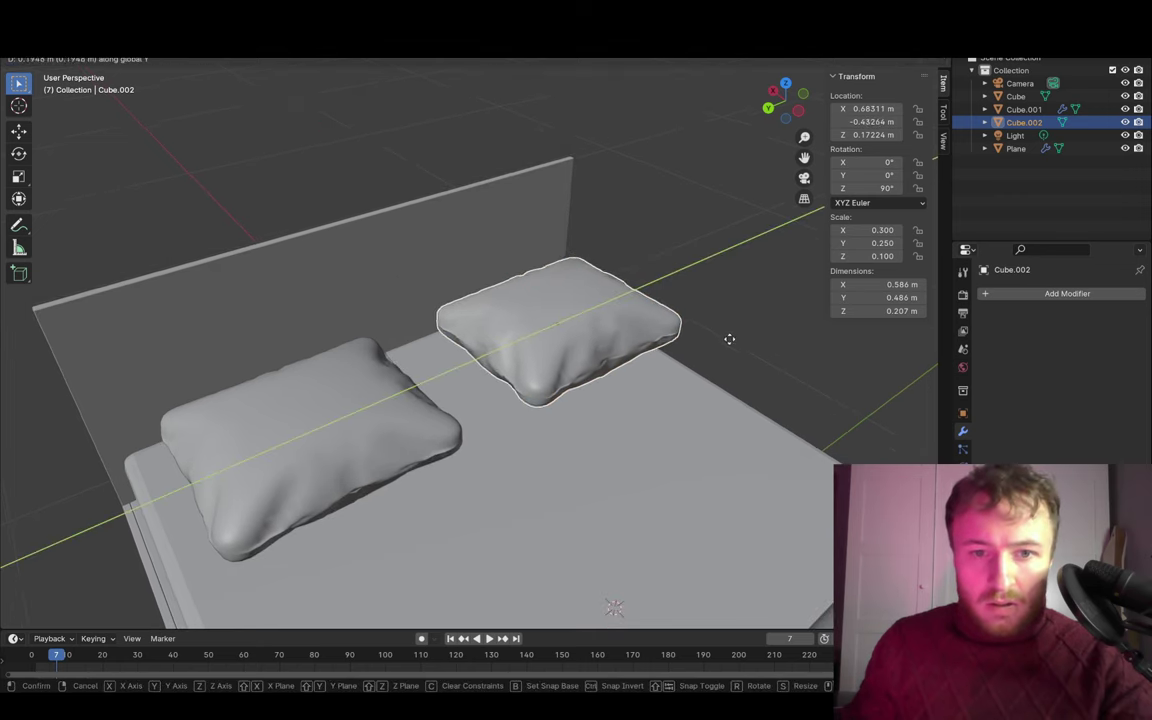
left_click(686, 355)
mouse_move(686, 355)
middle_mouse_down()
mouse_move(689, 252)
mouse_move(662, 181)
middle_mouse_up()
- Lower both pillows onto the mattress and tilt them back around X against the headboard
left_click(394, 284, "shift")
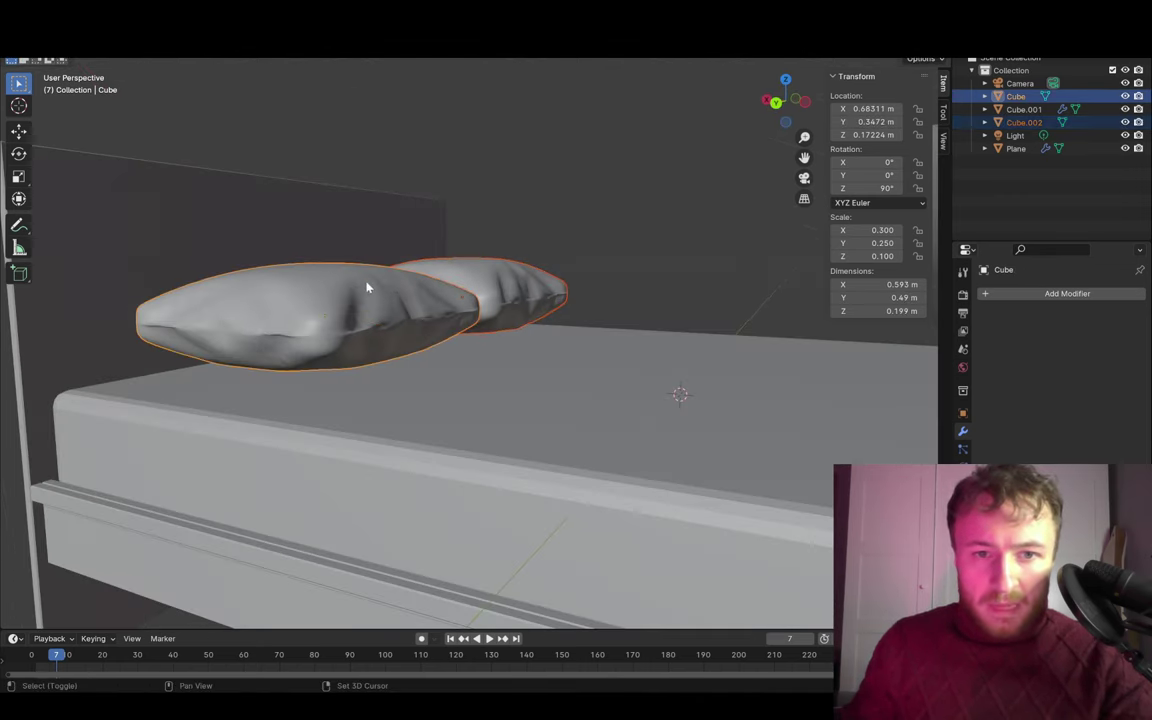
key("g")
key("z")
left_click(617, 262)
middle_click_drag(617, 262, 584, 205)
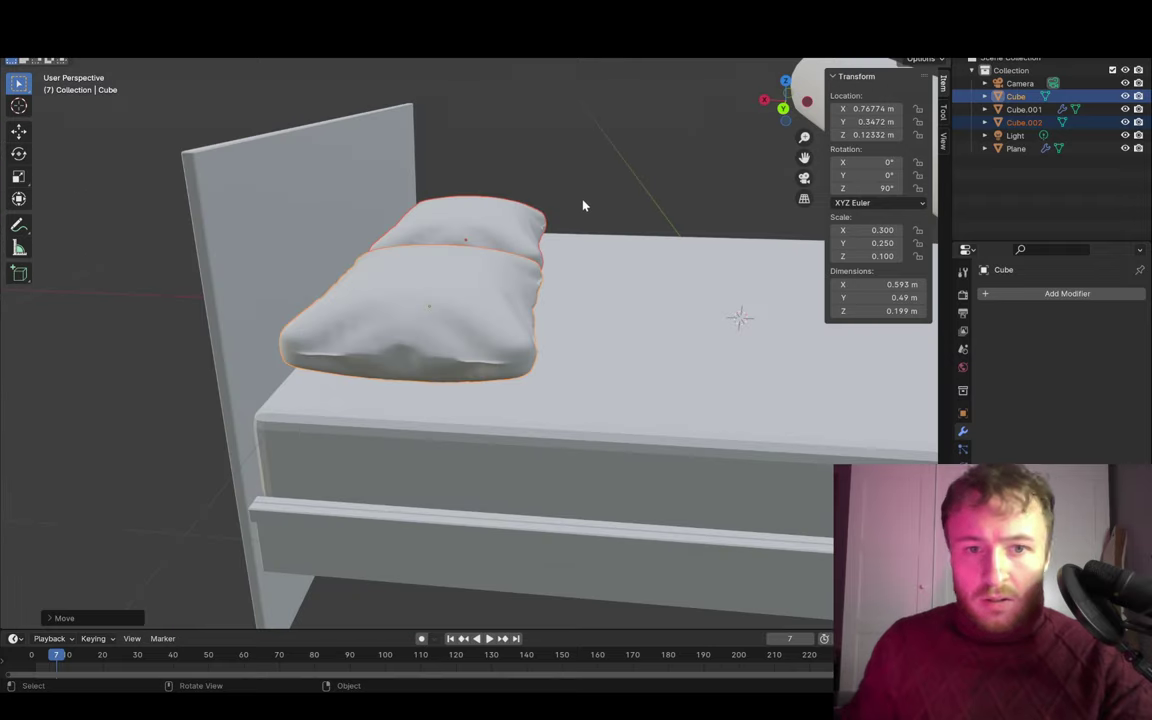
key("r")
key("x")
key("z")
key("y")
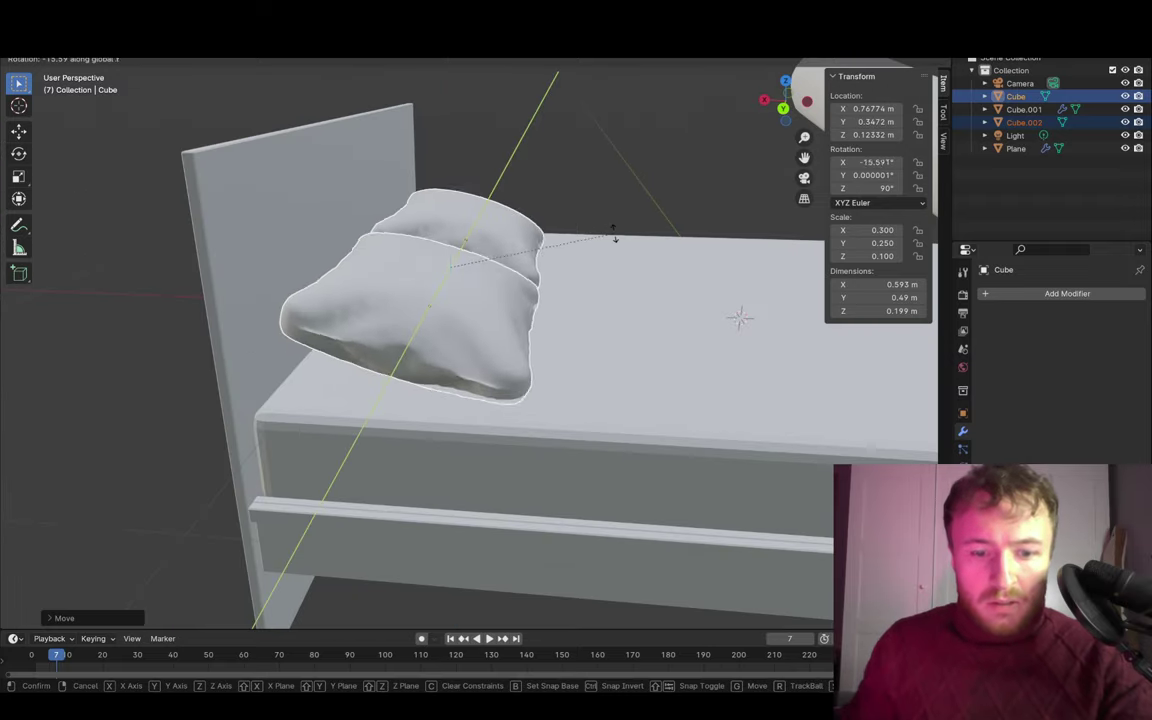
key("z")
key("x")
left_click(612, 238)
middle_click_drag(612, 238, 737, 289)
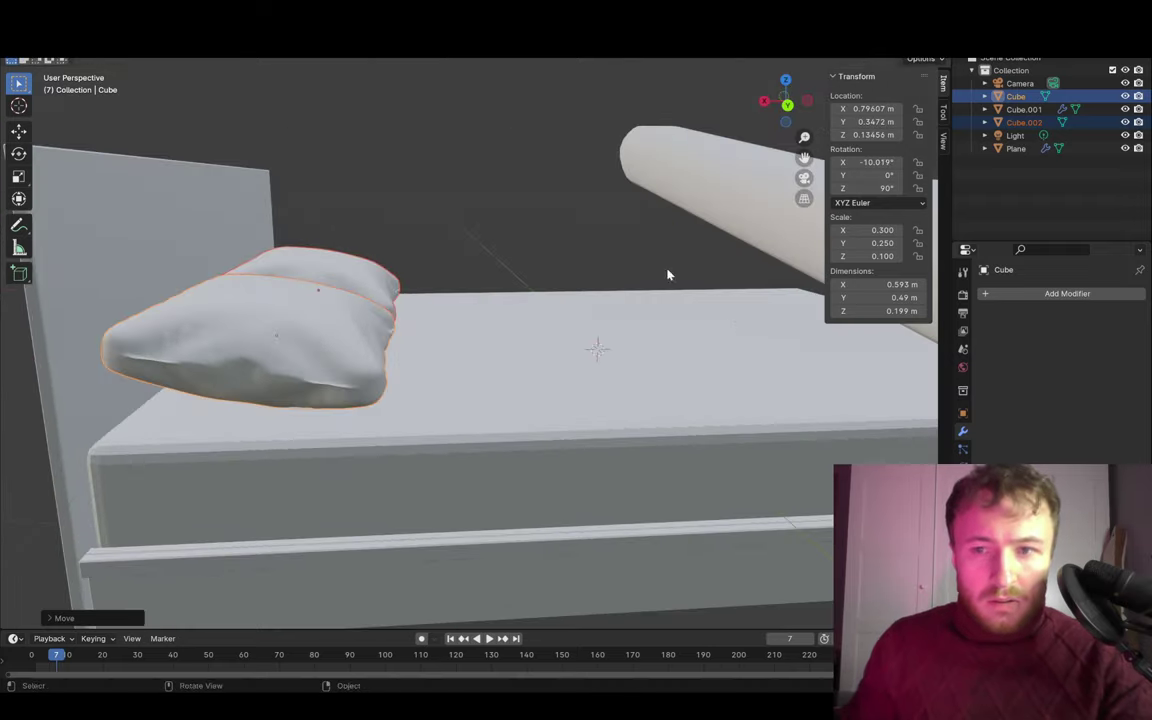
- Give the right-hand pillow Collision physics
left_click(964, 450)
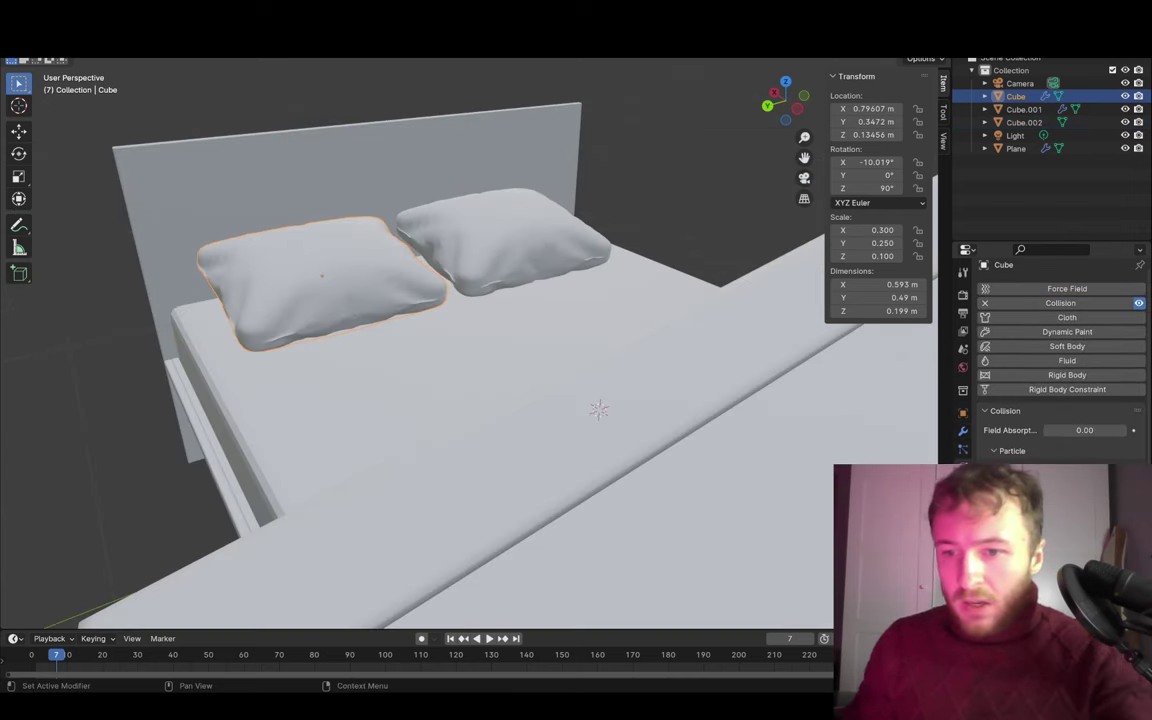
left_click(545, 260)
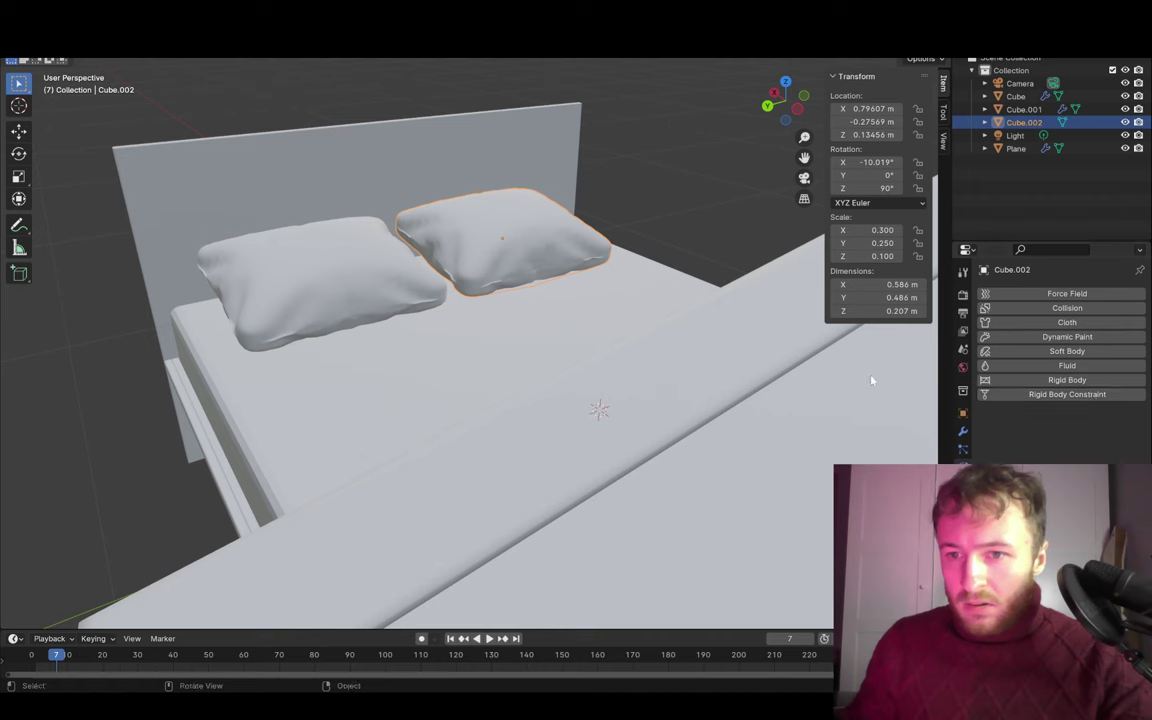
left_click(1062, 310)
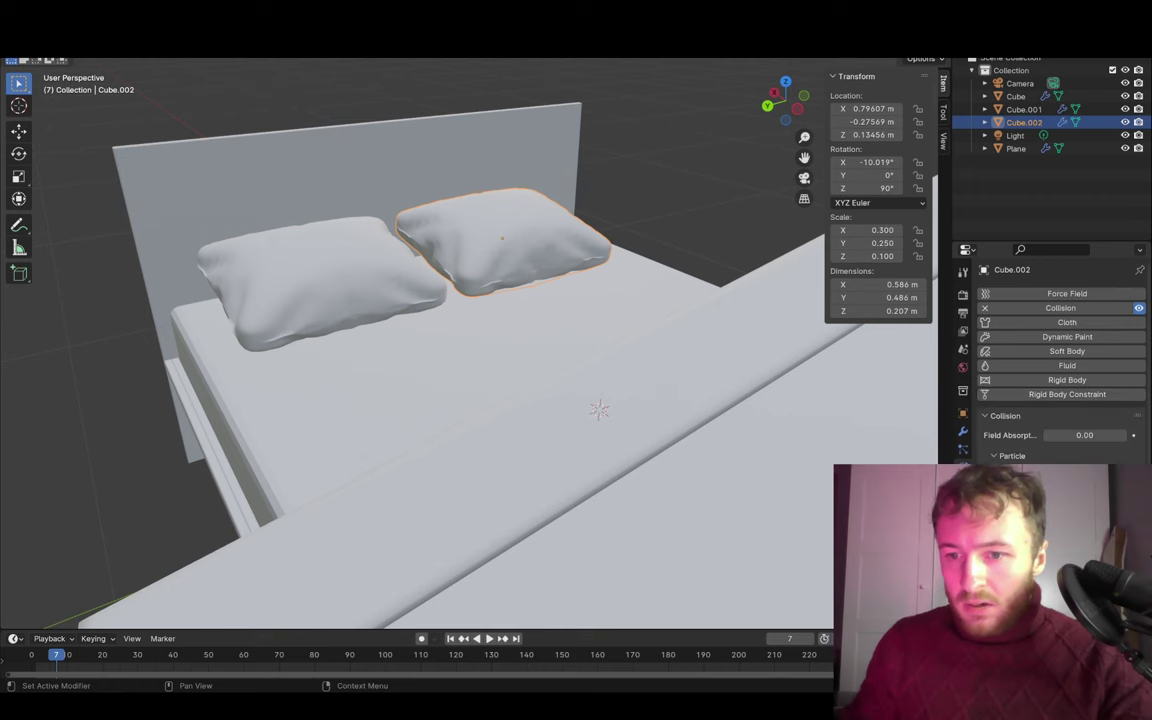
scroll(686, 375, "down", 5)
middle_click_drag(686, 375, 689, 342)
- Raise the duvet plane on Z and test the drape simulation, then rewind
left_click(684, 237)
key("g")
key("z")
left_click(661, 257)
key("space")
key("shift+Left")
mouse_move(507, 194)
middle_mouse_down()
mouse_move(586, 185)
mouse_move(572, 230)
mouse_move(391, 489)
middle_mouse_up()
- Shift the duvet slightly along X and run the drape to frame 19
key("g")
key("x")
left_click(582, 240)
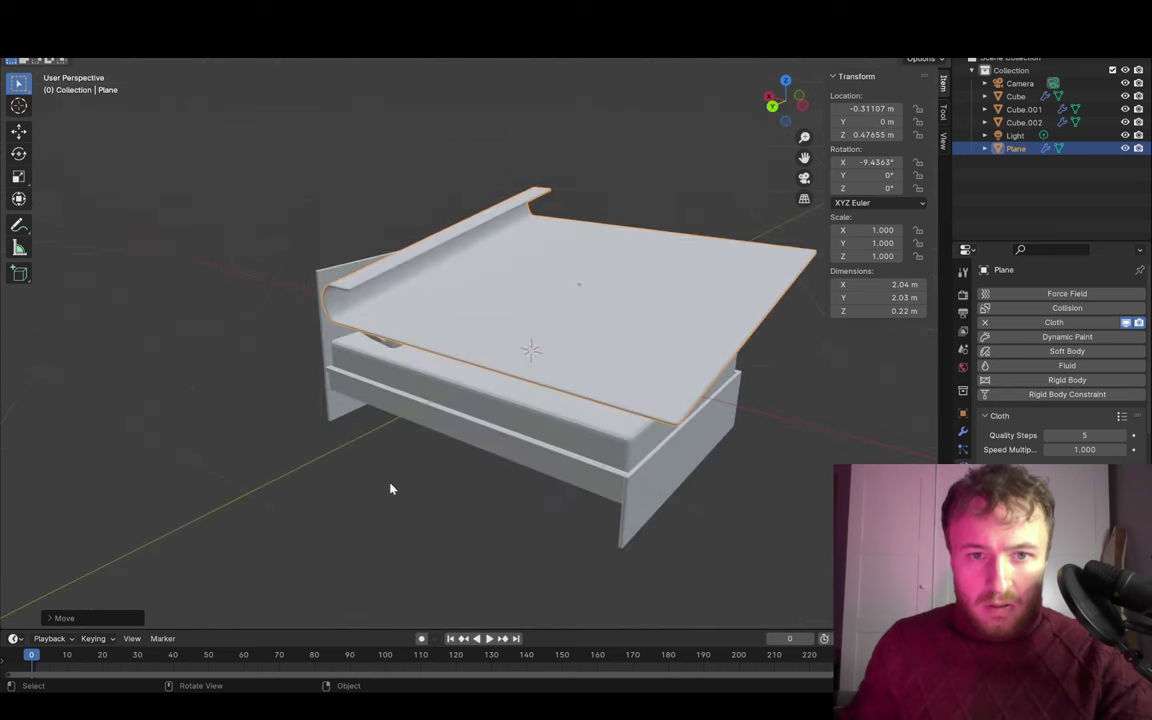
left_click(488, 645)
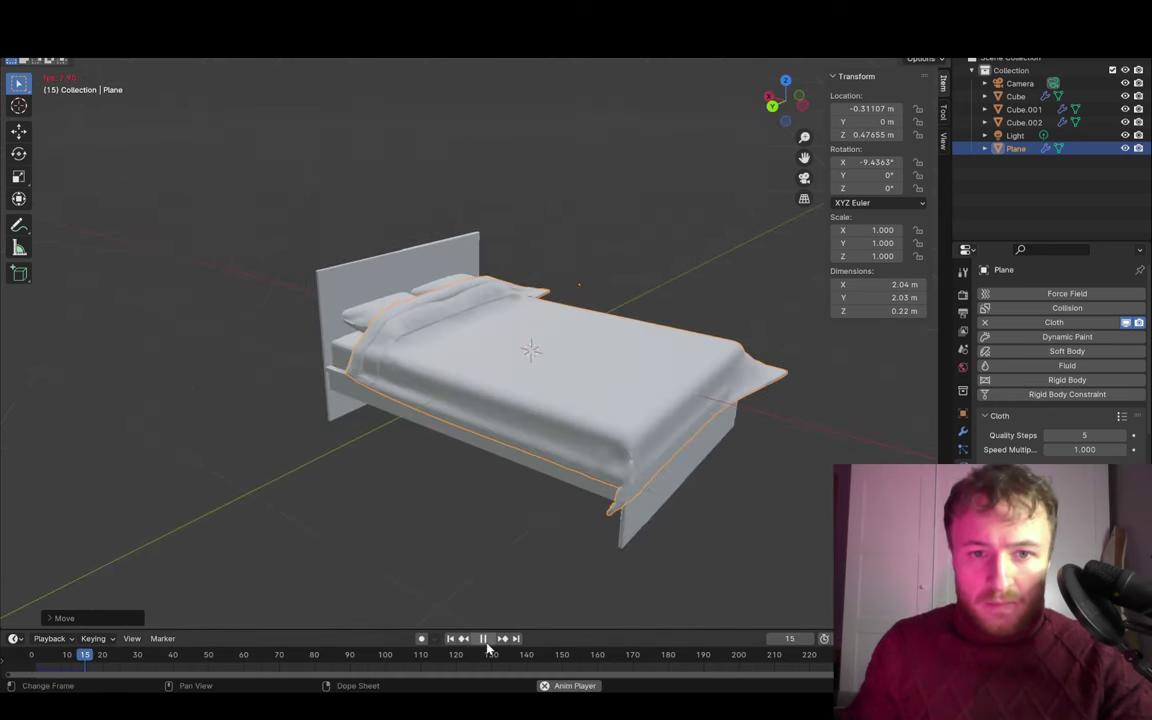
left_click(488, 645)
middle_click_drag(572, 384, 438, 374)
scroll(575, 346, "down", 5)
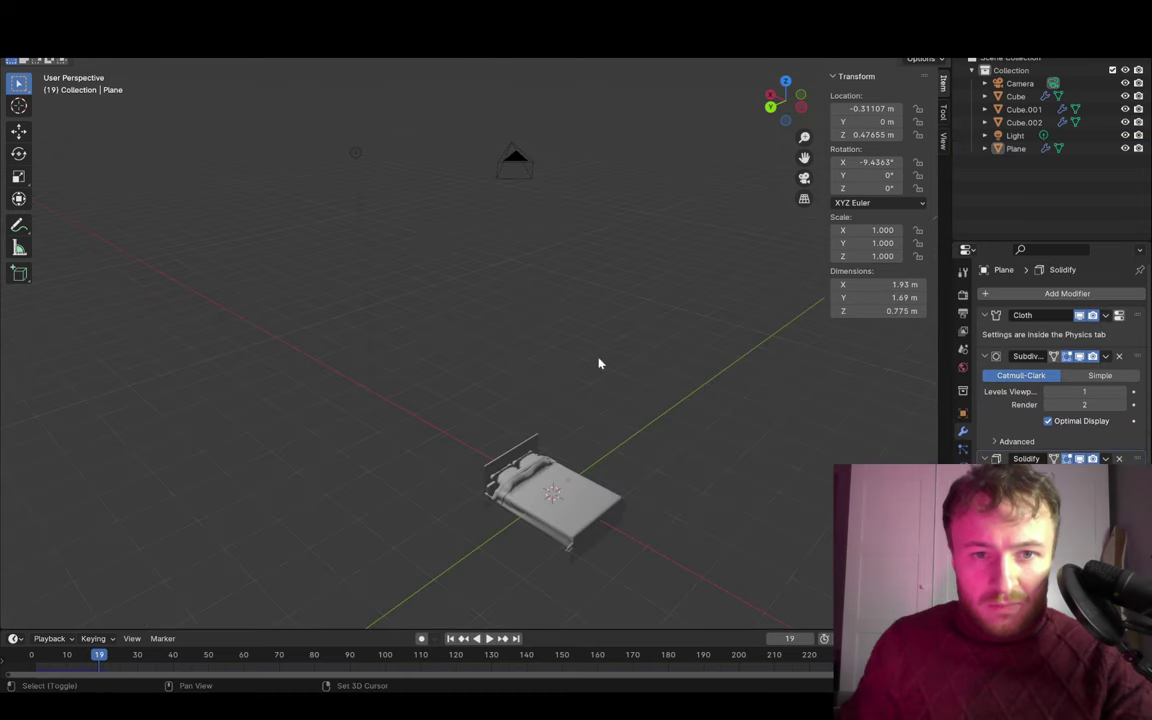
left_click(355, 155)
- Delete the old light and add a Sun lamp
key("Delete")
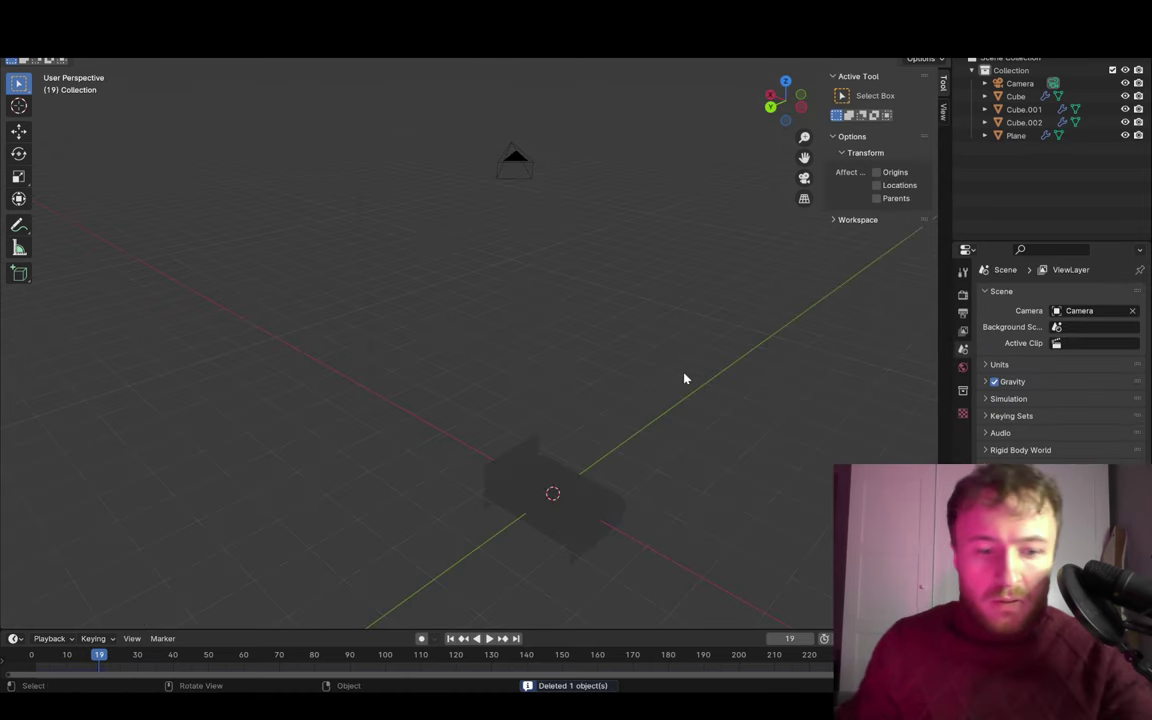
key("shift+a")
type("s")
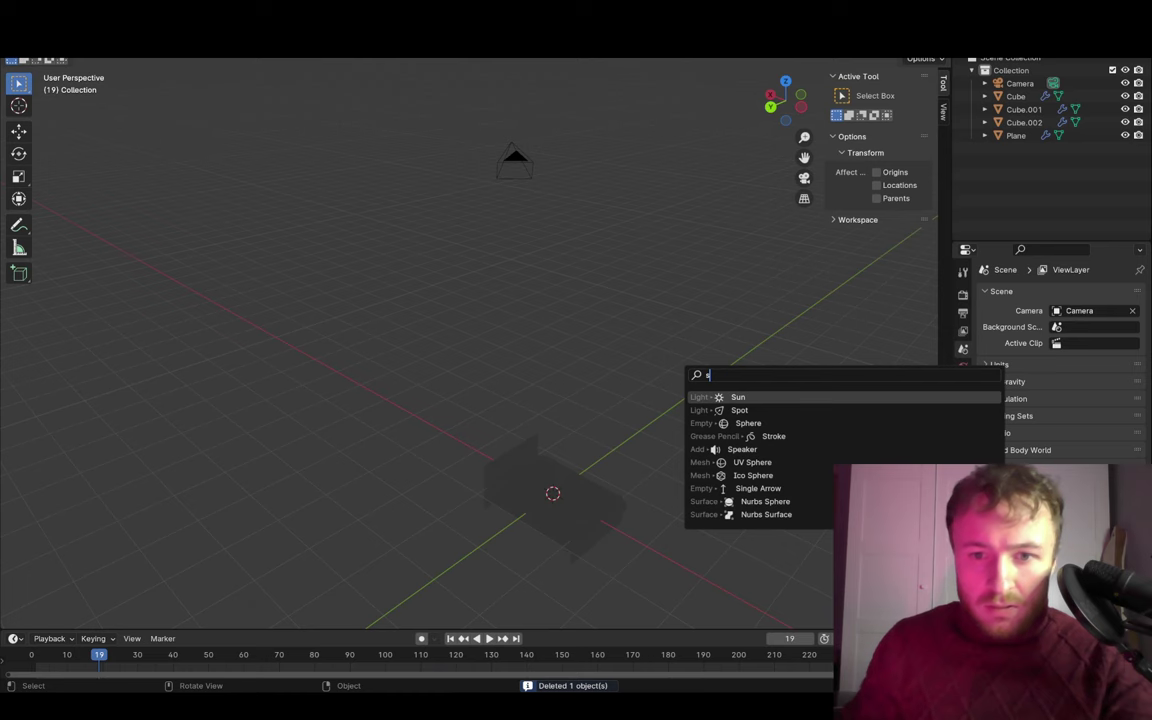
key("Return")
- Raise the sun about 3.3 m above the bed and tilt it roughly 11° on X
key("g")
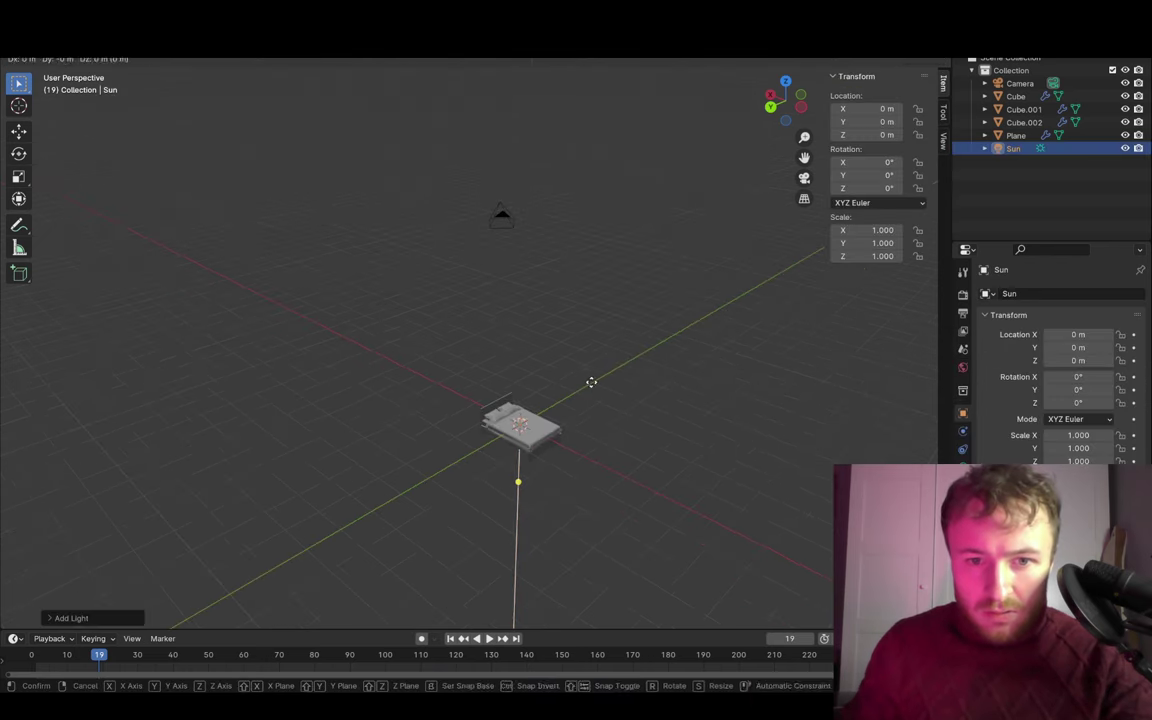
key("z")
left_click(574, 289)
key("g")
key("x")
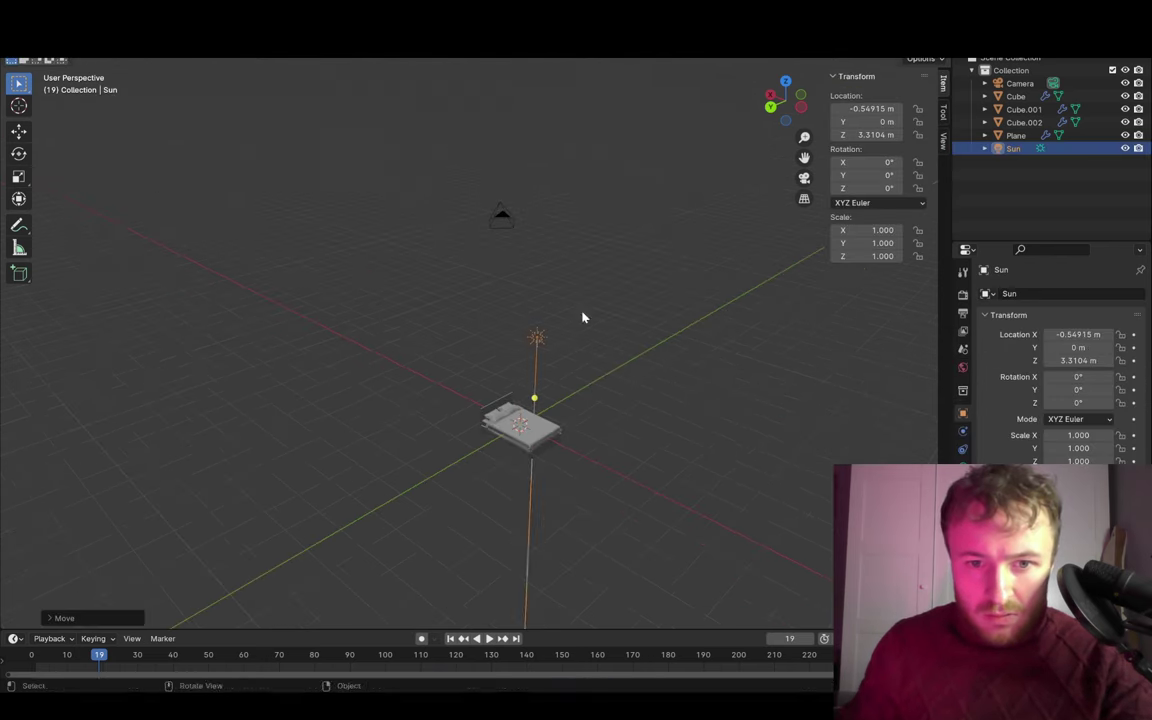
key("y")
key("x")
key("r")
left_click(733, 321)
- Orbit and zoom around the bed to inspect the sun-lit scene
mouse_move(733, 321)
middle_mouse_down()
mouse_move(627, 306)
mouse_move(494, 324)
middle_mouse_up()
scroll(586, 362, "up", 5)
mouse_move(586, 362)
middle_mouse_down()
mouse_move(823, 347)
mouse_move(843, 370)
mouse_move(741, 327)
mouse_move(643, 363)
mouse_move(506, 370)
mouse_move(639, 376)
middle_mouse_up()
scroll(742, 345, "down", 5)
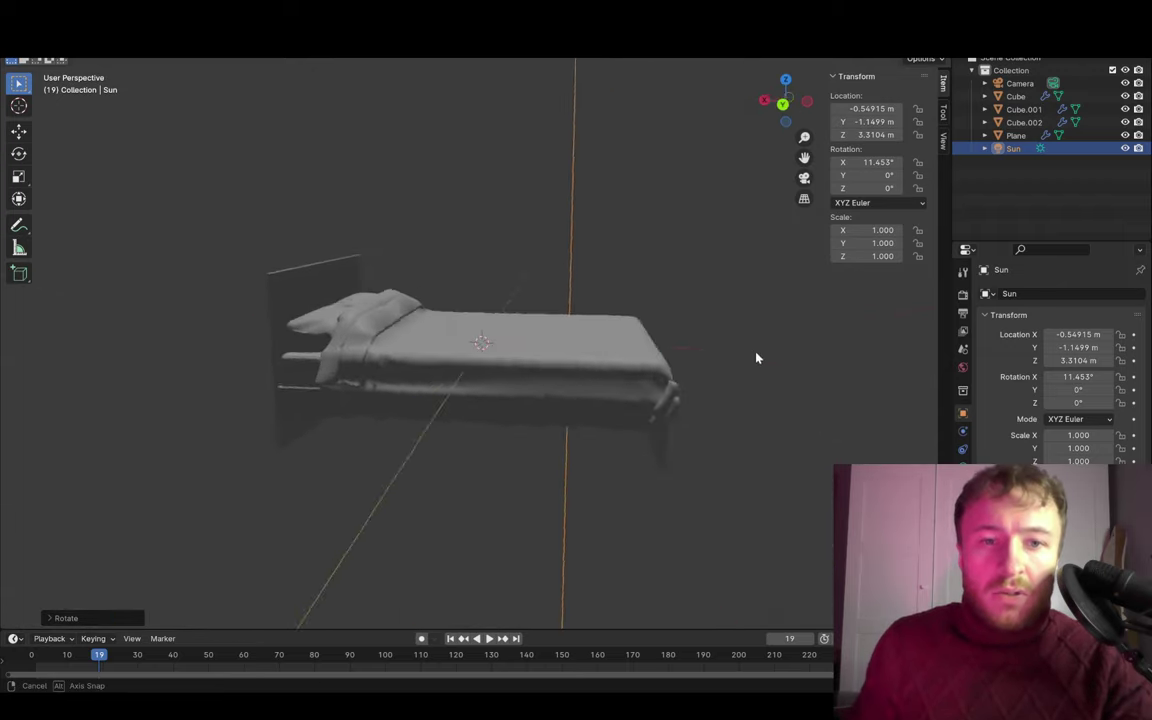
middle_click_drag(757, 358, 685, 360)
mouse_move(805, 347)
middle_mouse_down()
mouse_move(620, 366)
mouse_move(866, 337)
mouse_move(793, 368)
mouse_move(417, 391)
mouse_move(656, 347)
mouse_move(887, 347)
mouse_move(856, 355)
mouse_move(787, 342)
mouse_move(776, 359)
mouse_move(818, 352)
mouse_move(807, 360)
mouse_move(790, 318)
middle_mouse_up()
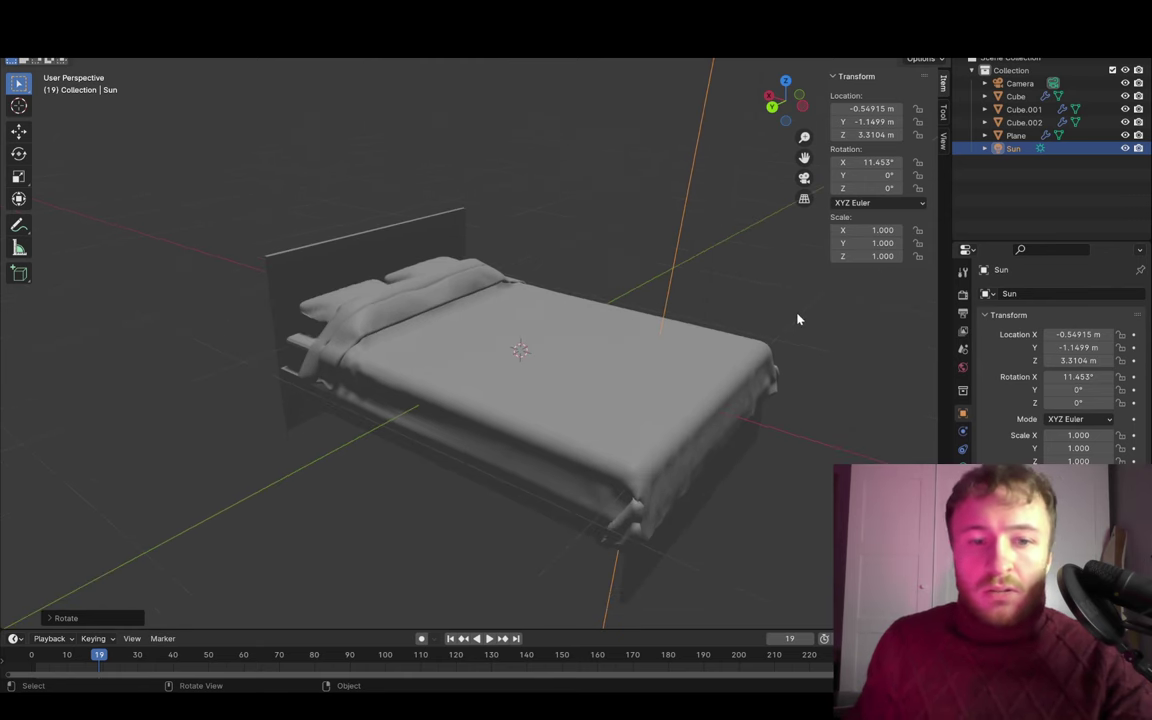